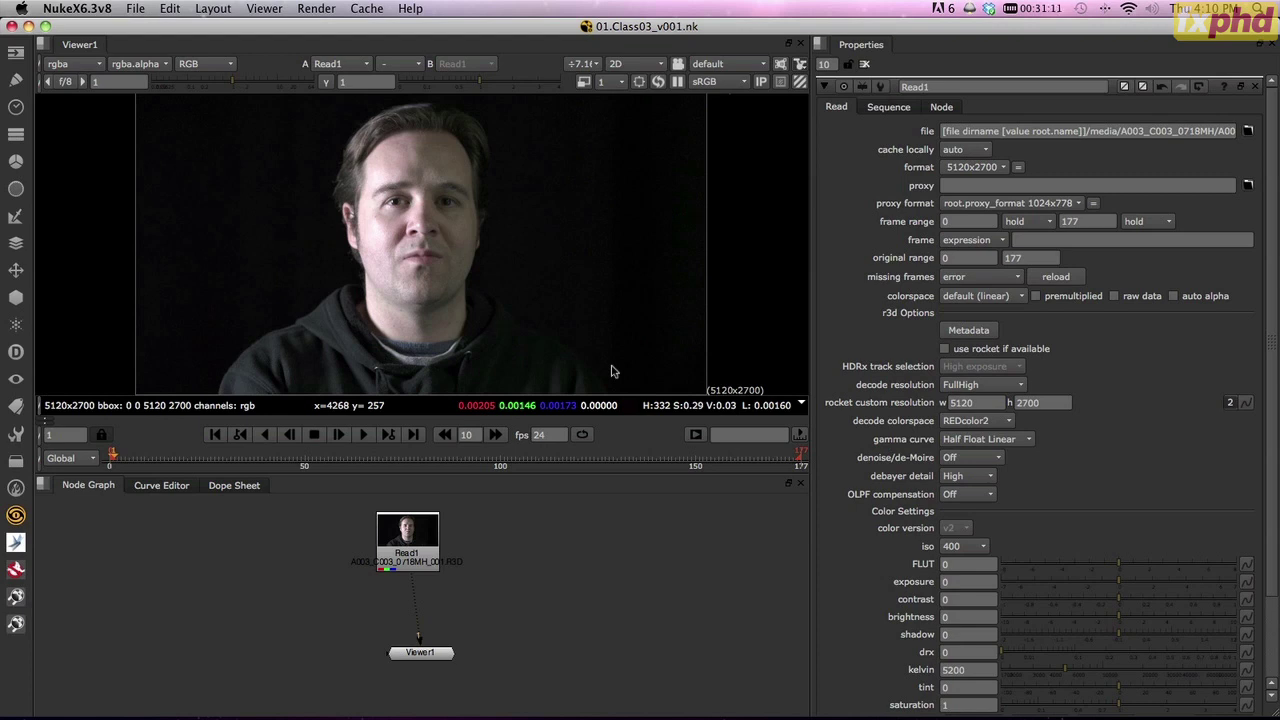
- Read in SetRef.png from the media/A003_C003_0718MH folder and show it through the viewer's second input
{"action": "key", "text": "r"}
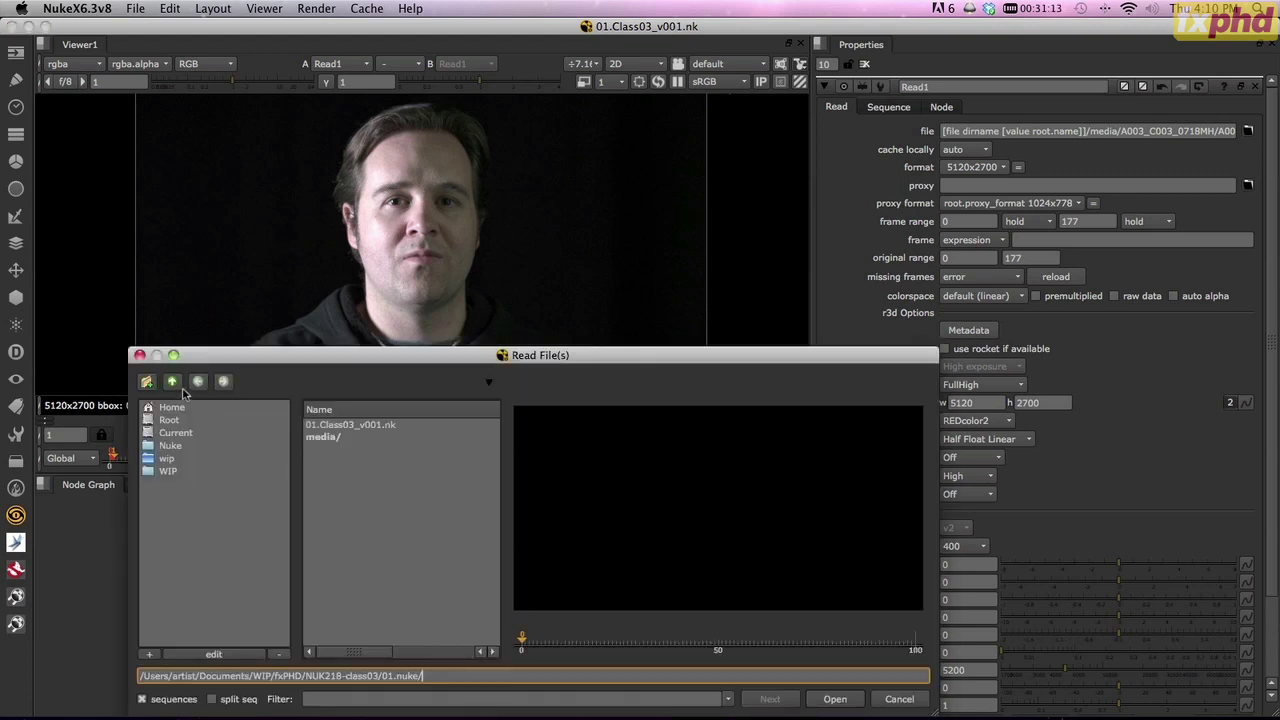
{"action": "double_click", "coordinate": [322, 437]}
{"action": "left_click", "coordinate": [395, 427]}
{"action": "double_click", "coordinate": [395, 427]}
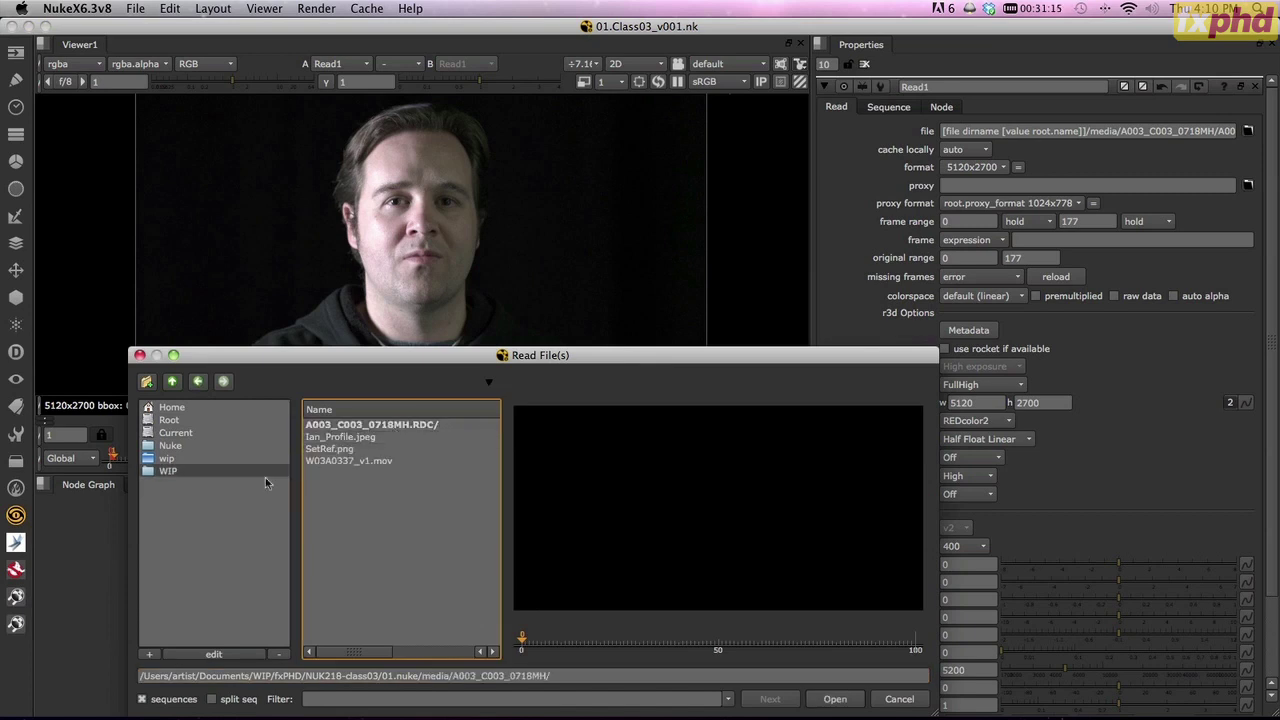
{"action": "left_click", "coordinate": [359, 448]}
{"action": "left_click", "coordinate": [845, 701]}
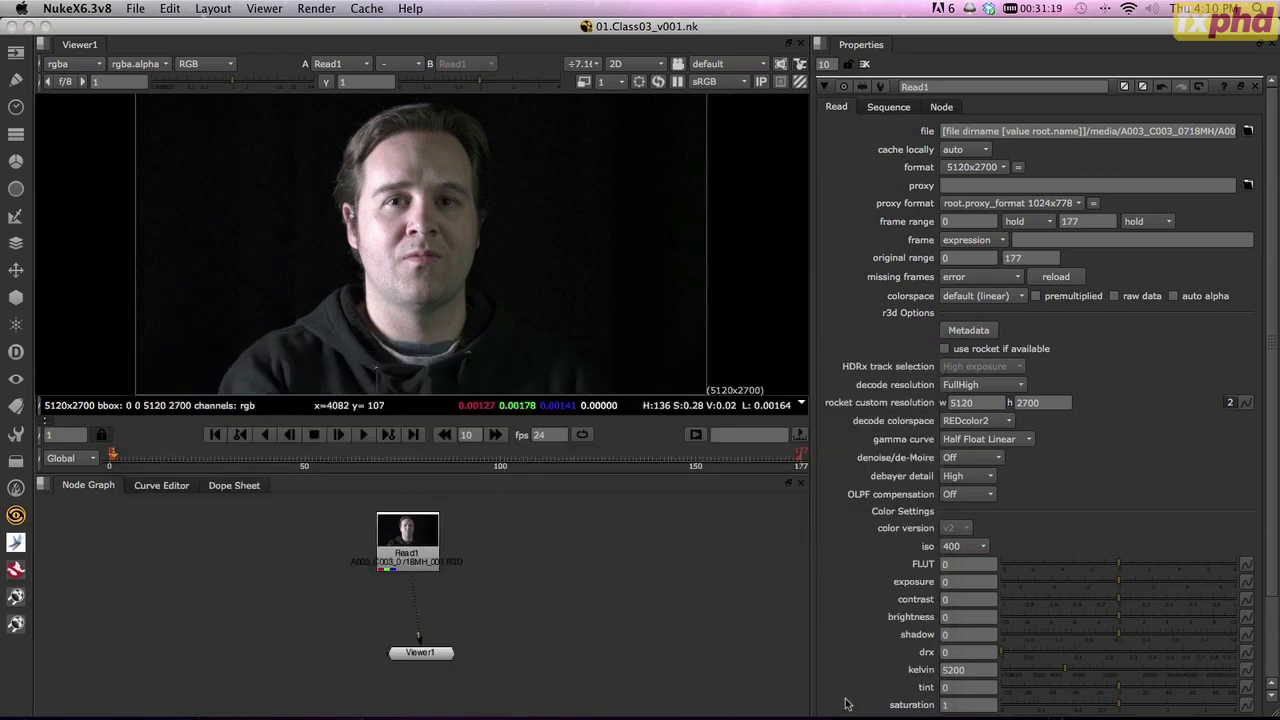
{"action": "left_click_drag", "start_coordinate": [532, 588], "coordinate": [560, 553]}
{"action": "key", "text": "2"}
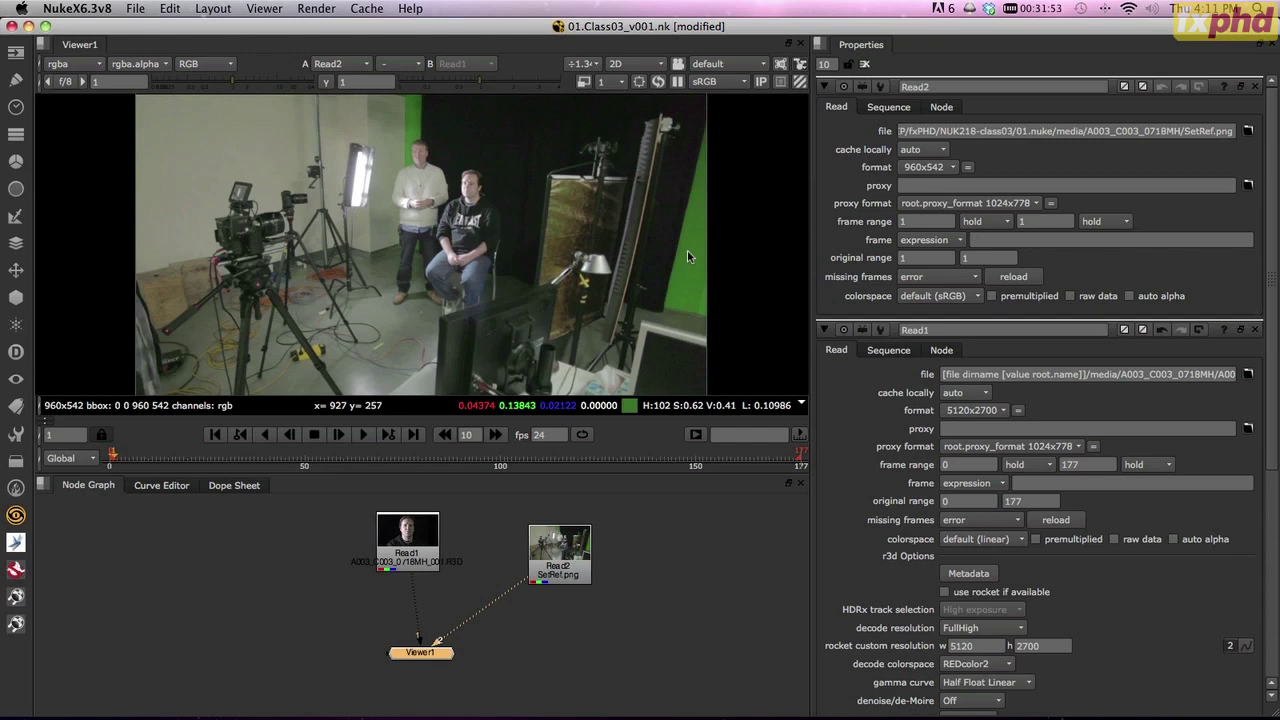
- Switch the viewer back to Read1 and shift the Read1 node to make room in the node graph
{"action": "middle_click_drag", "start_coordinate": [417, 531], "coordinate": [503, 573]}
{"action": "left_click", "coordinate": [503, 573]}
{"action": "left_click_drag", "start_coordinate": [503, 573], "coordinate": [415, 513]}
{"action": "key", "text": "1"}
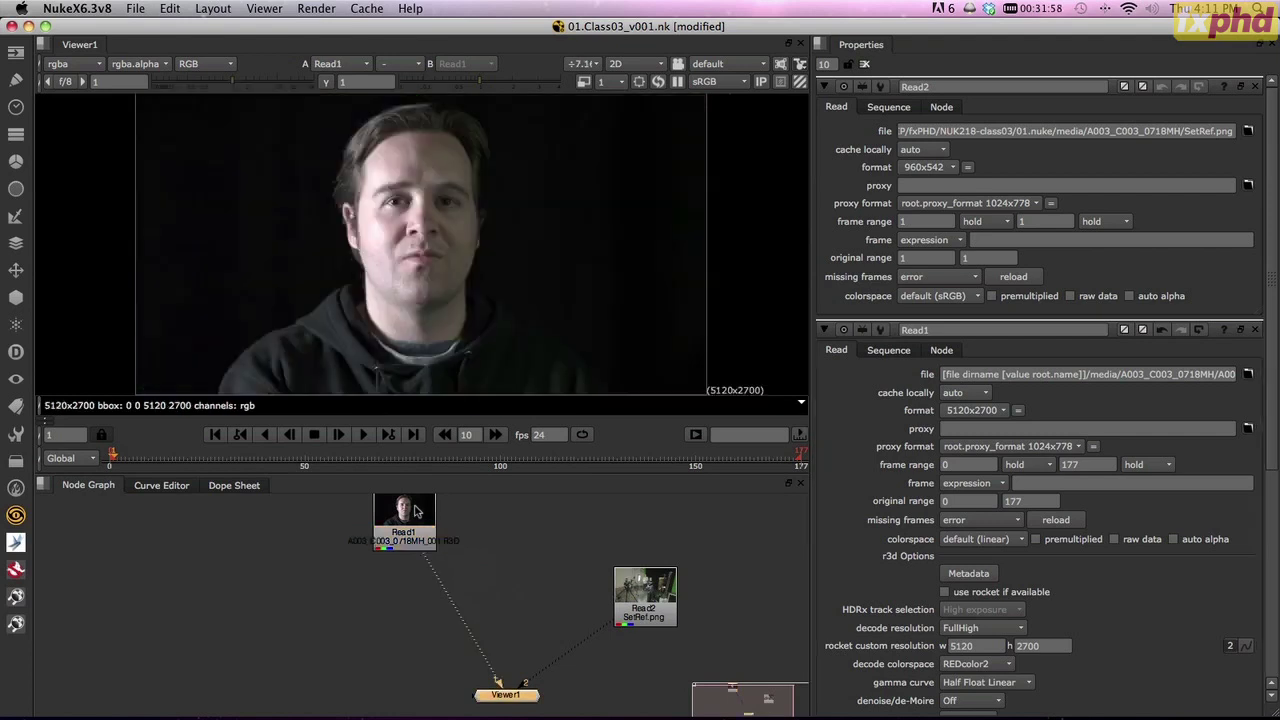
{"action": "middle_click_drag", "start_coordinate": [438, 523], "coordinate": [447, 560]}
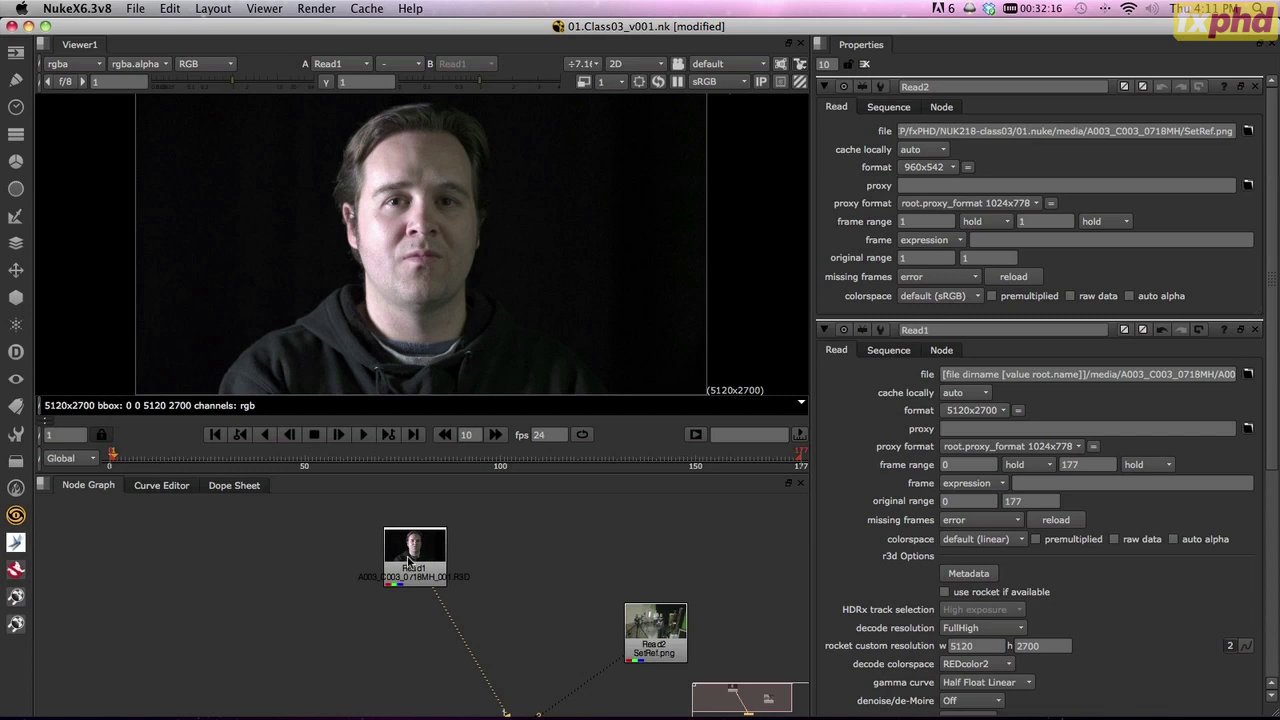
{"action": "left_click_drag", "start_coordinate": [414, 552], "coordinate": [377, 561]}
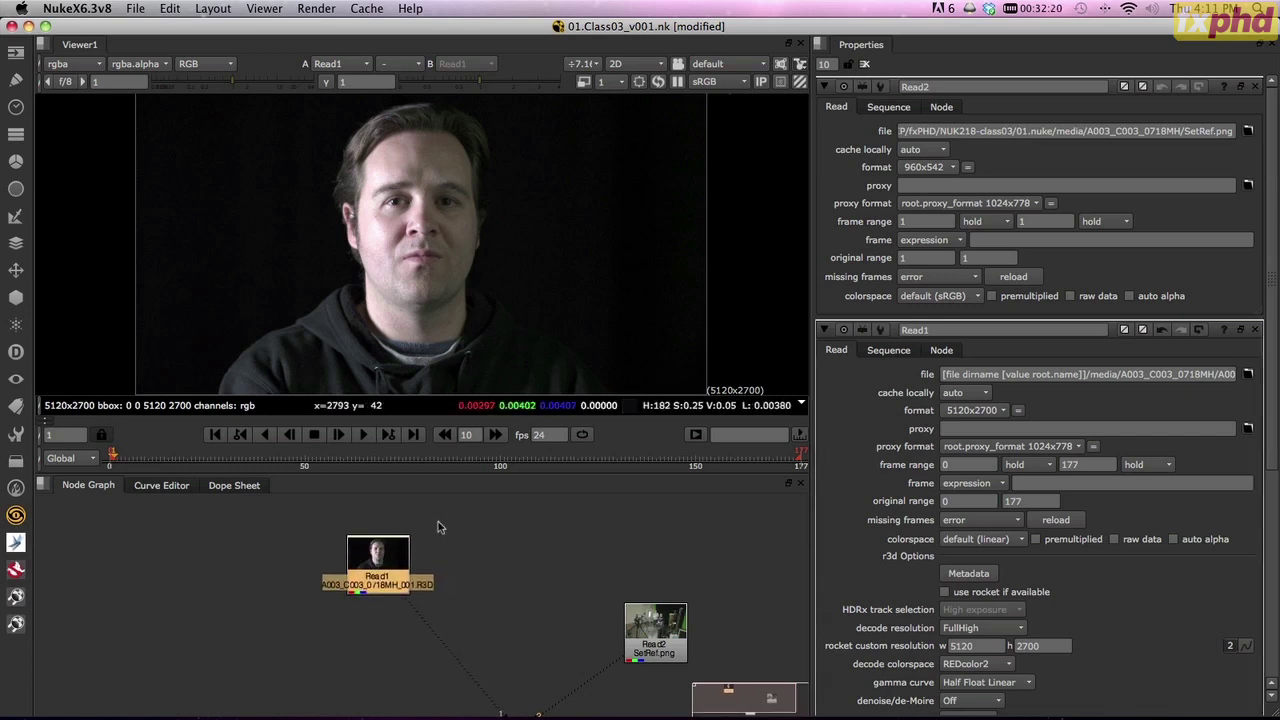
- Add a RotoPaint node and draw a closed Bezier over half of the face, with a straight vertical edge down its middle
{"action": "left_click", "coordinate": [511, 573]}
{"action": "key", "text": "p"}
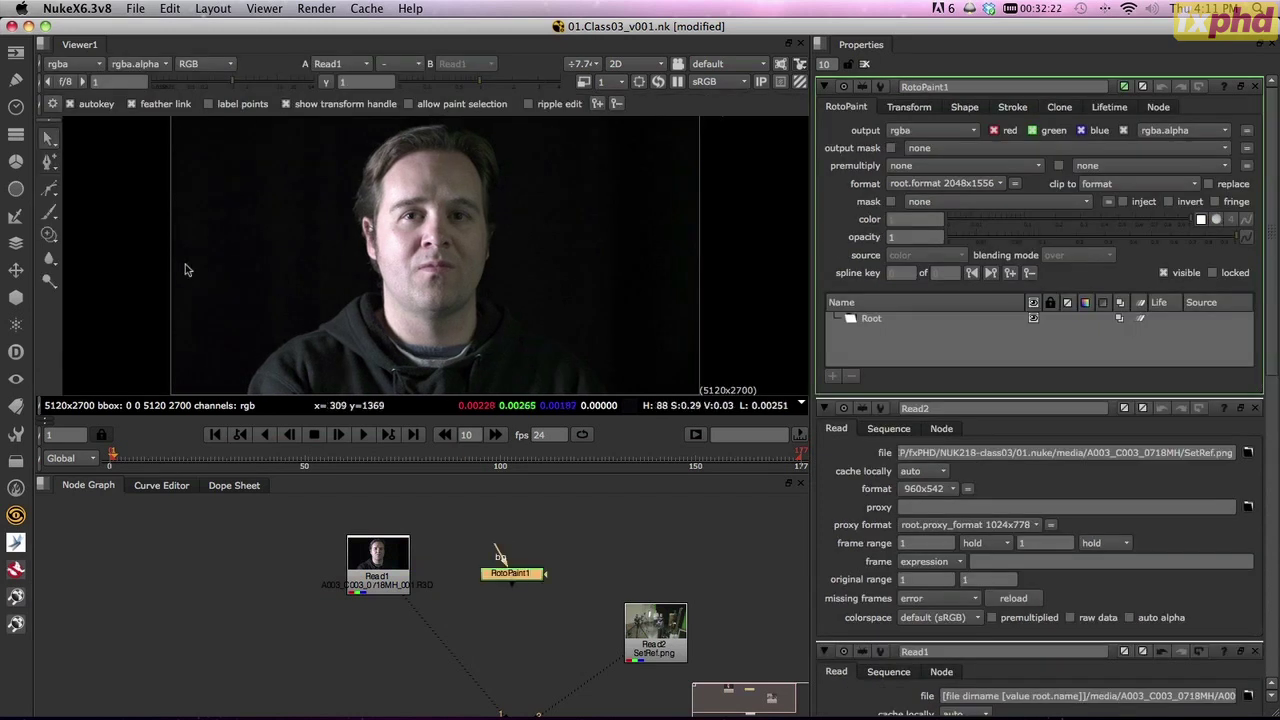
{"action": "key", "text": "n"}
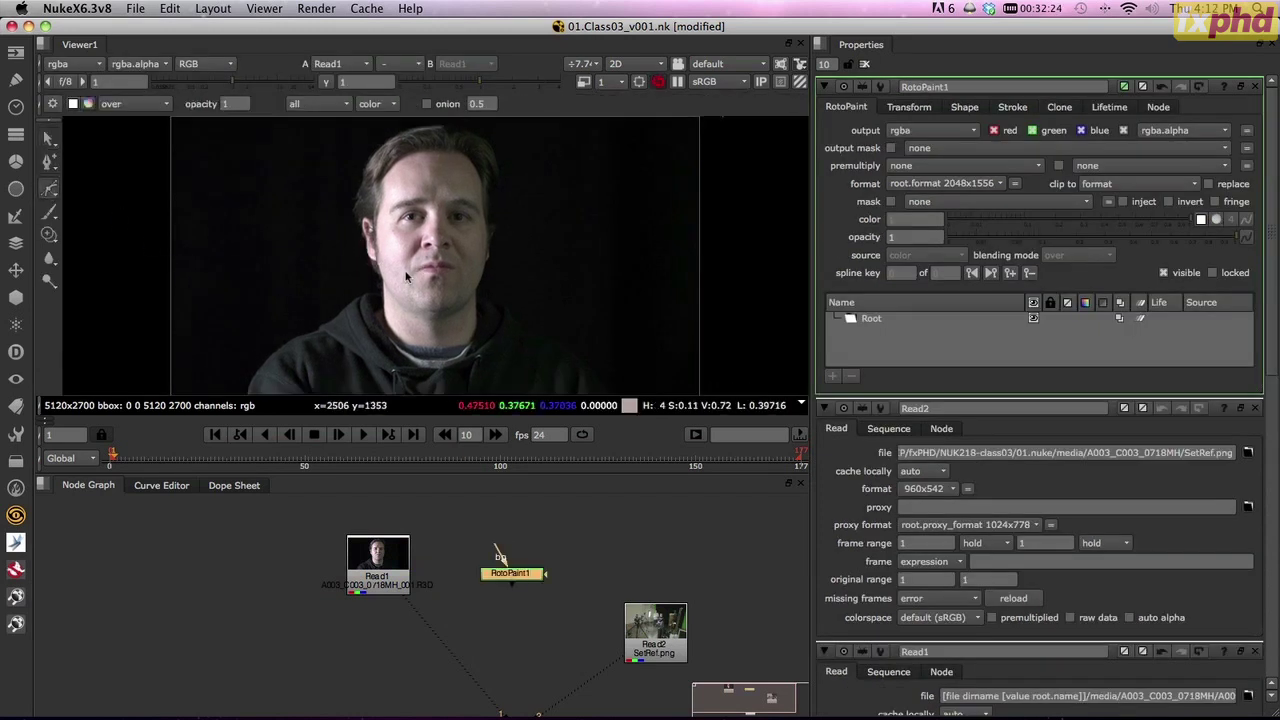
{"action": "scroll", "coordinate": [406, 277], "scroll_direction": "down", "scroll_amount": 2}
{"action": "left_click", "coordinate": [406, 163]}
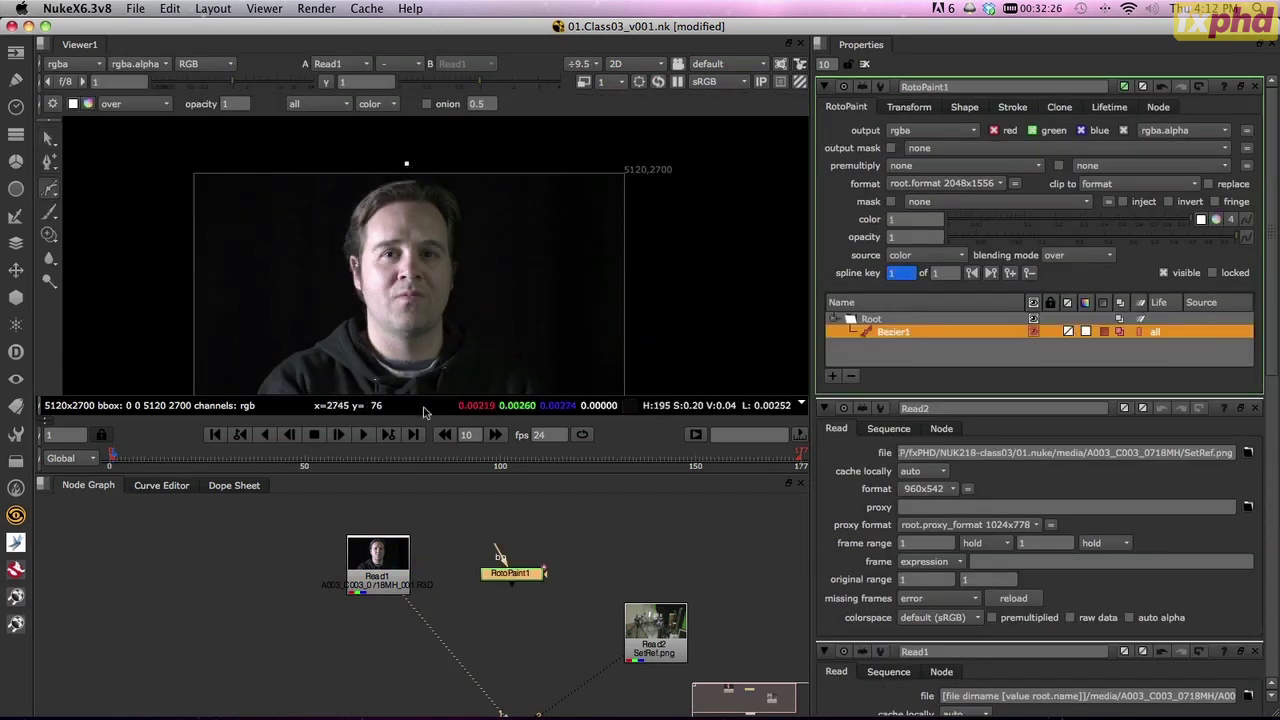
{"action": "left_click_drag", "start_coordinate": [408, 388], "coordinate": [450, 390]}
{"action": "left_click_drag", "start_coordinate": [549, 378], "coordinate": [549, 313]}
{"action": "left_click", "coordinate": [527, 156]}
{"action": "left_click", "coordinate": [408, 163]}
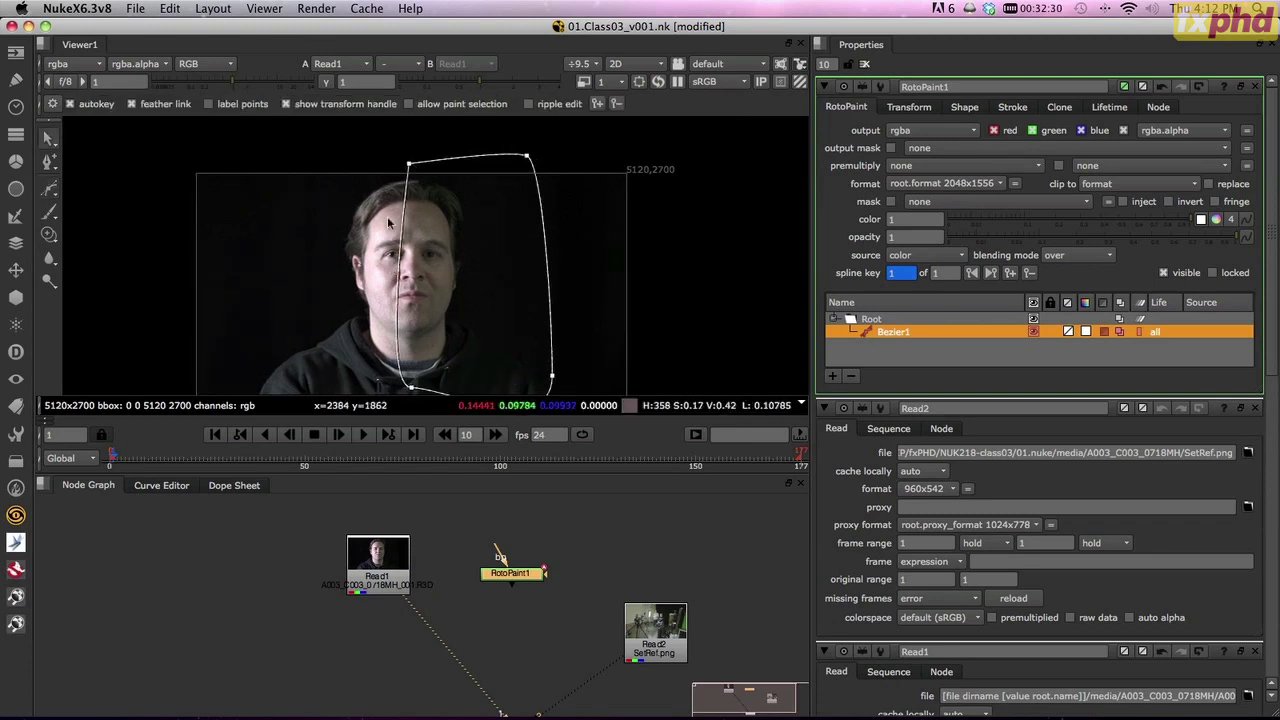
{"action": "left_click_drag", "start_coordinate": [348, 132], "coordinate": [444, 412]}
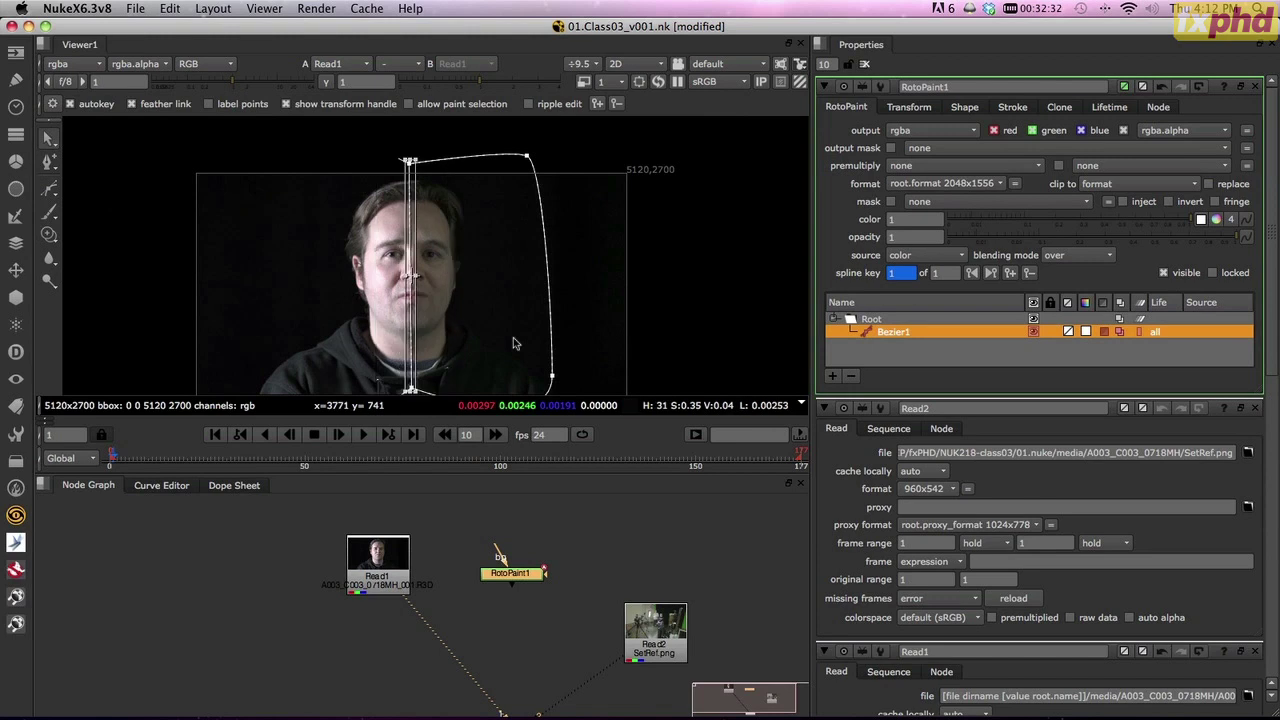
{"action": "left_click", "coordinate": [452, 352]}
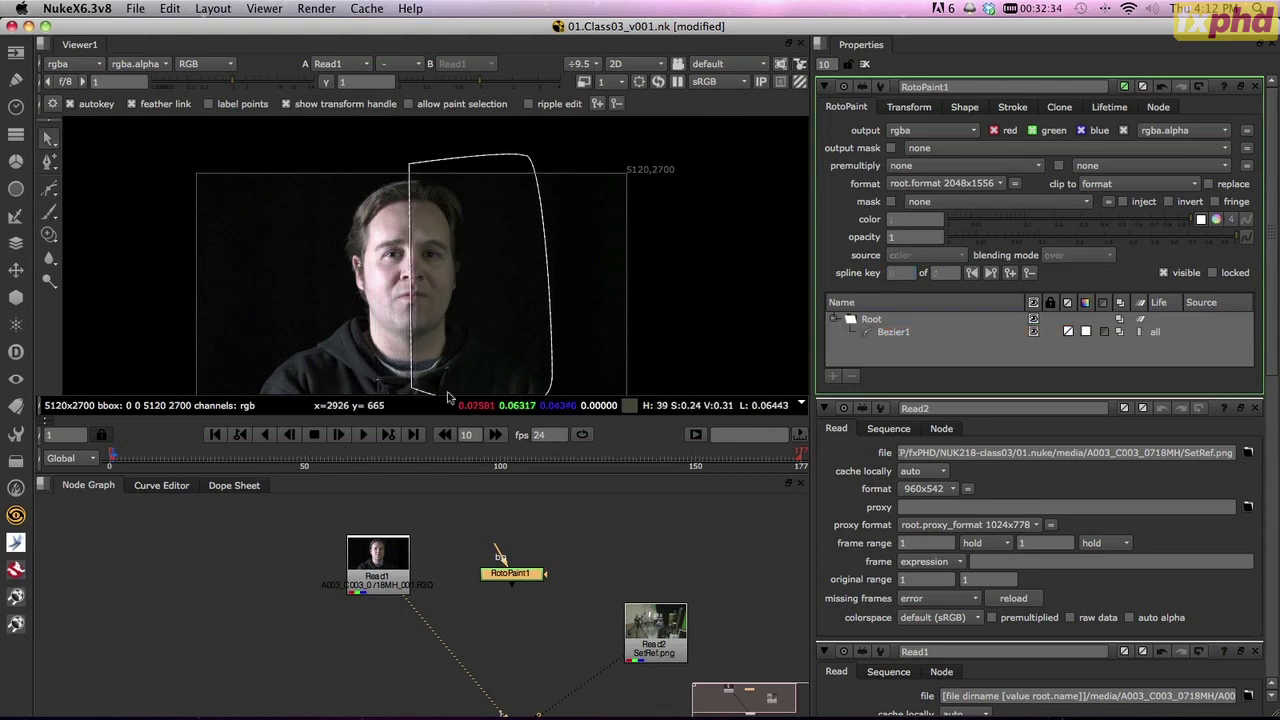
- Add a Blur node after RotoPaint1 and set its size to 31
{"action": "key", "text": "b"}
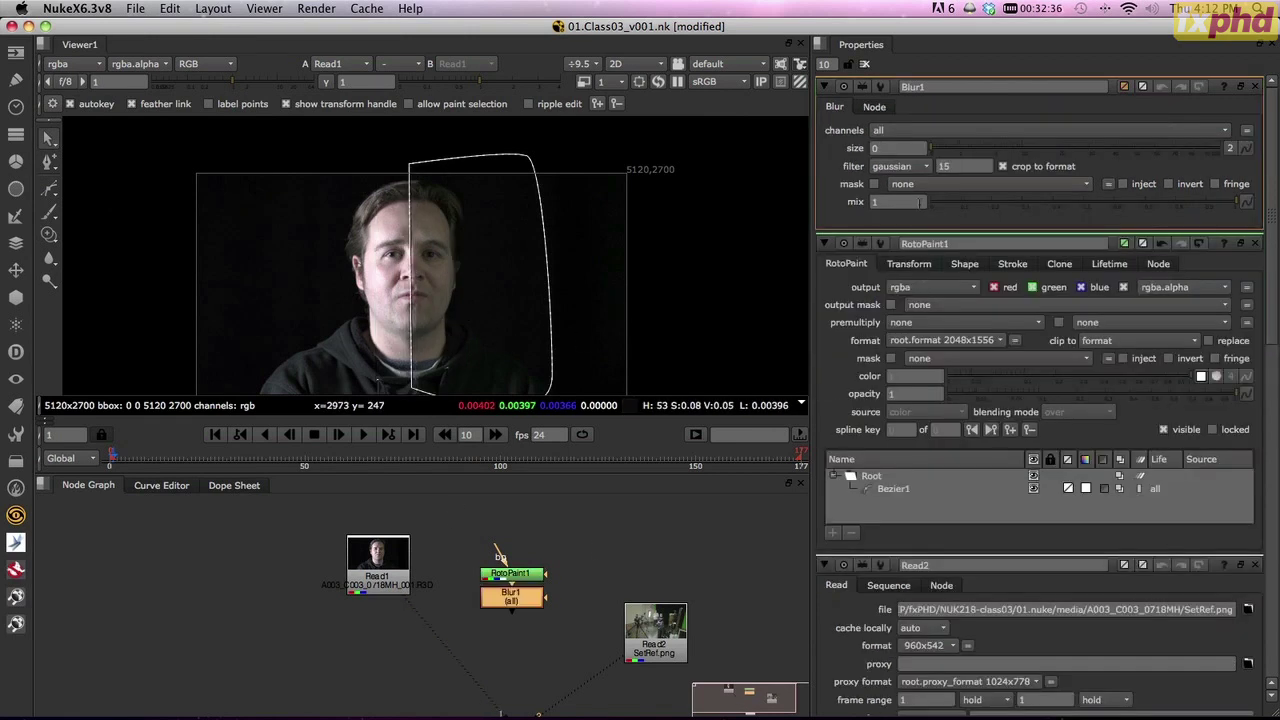
{"action": "left_click", "coordinate": [1020, 150]}
{"action": "left_click_drag", "start_coordinate": [1020, 153], "coordinate": [1094, 153]}
{"action": "left_click", "coordinate": [440, 605]}
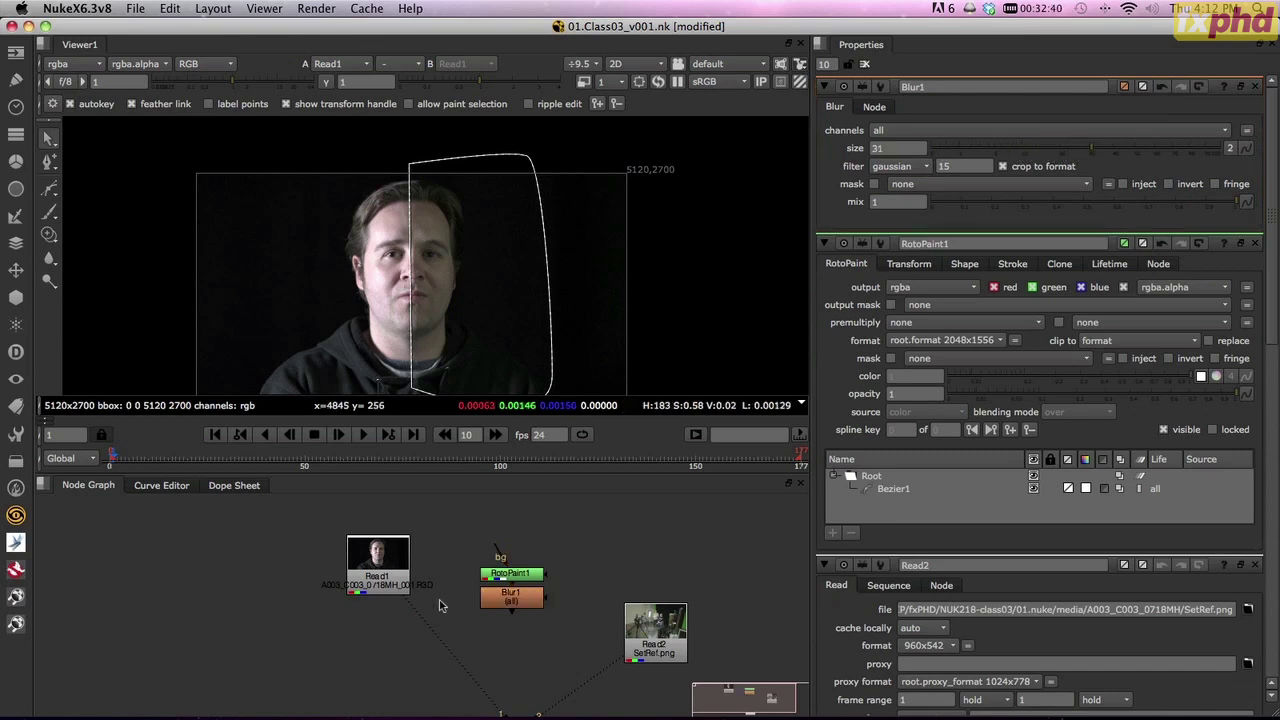
- Add a Grade node after Read1, connect its mask input to Blur1, and clear the open node properties
{"action": "left_click", "coordinate": [388, 566]}
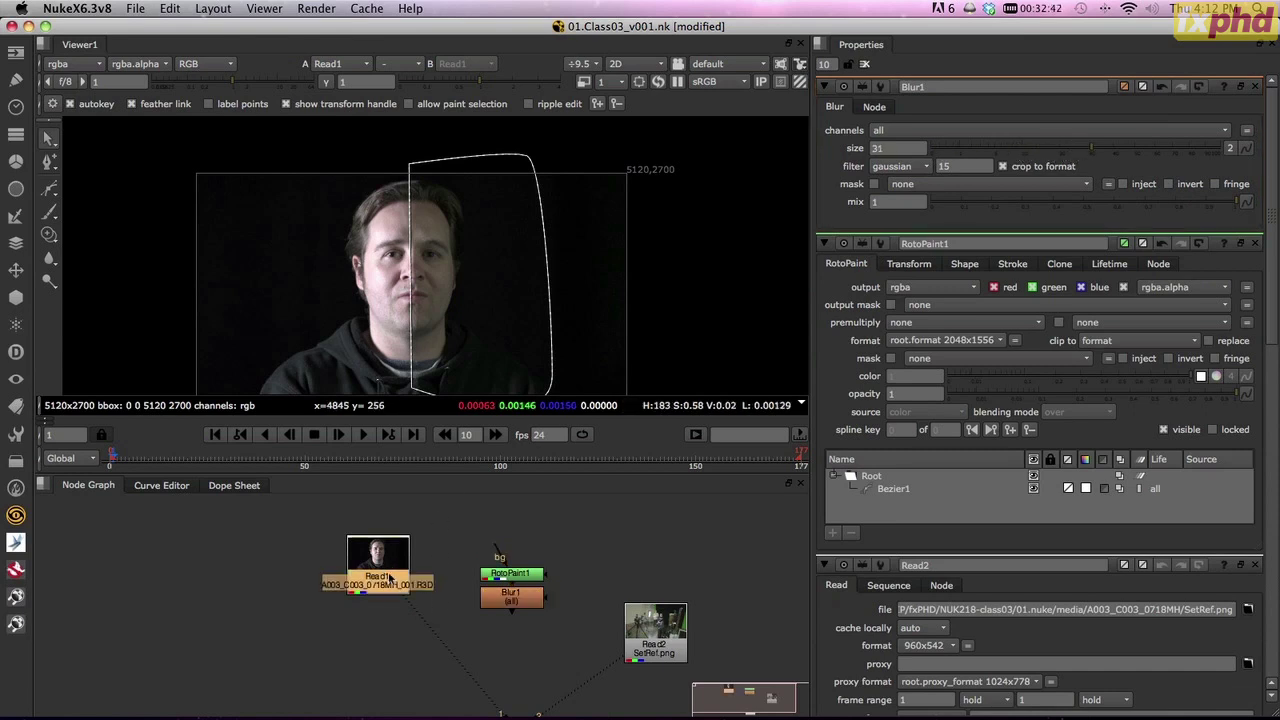
{"action": "key", "text": "g"}
{"action": "left_click_drag", "start_coordinate": [393, 618], "coordinate": [512, 598]}
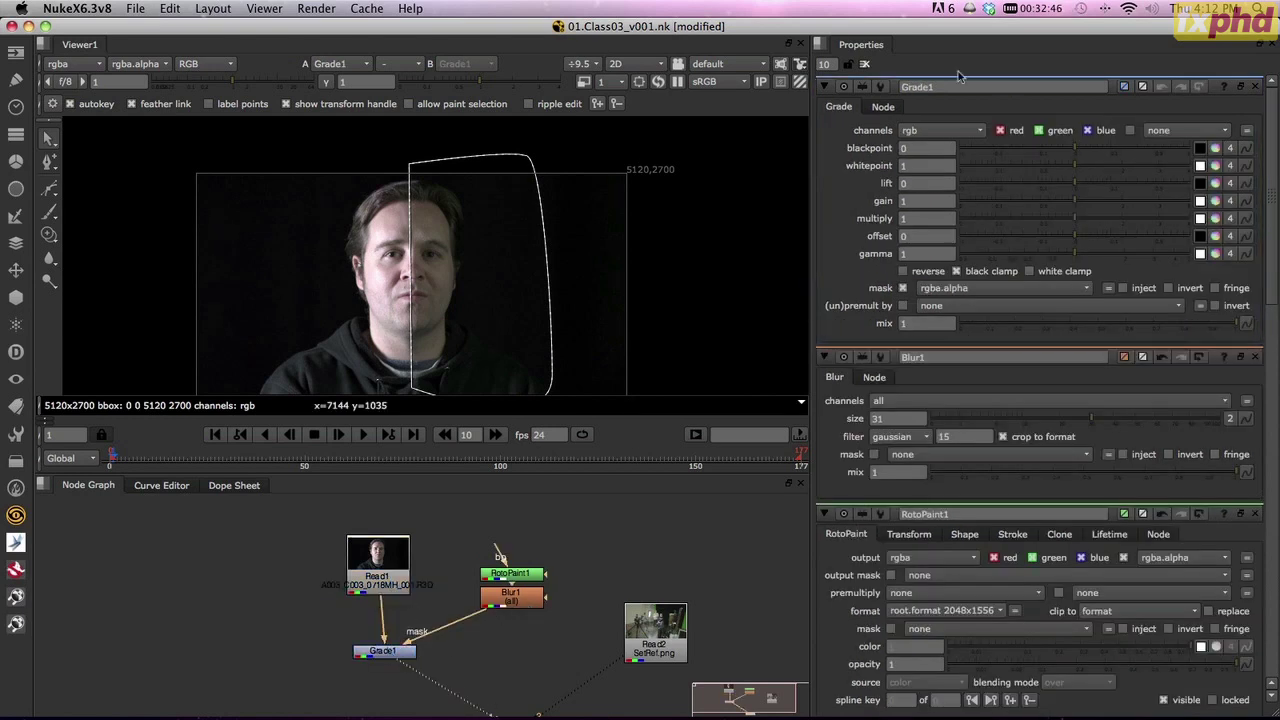
{"action": "left_click", "coordinate": [864, 64]}
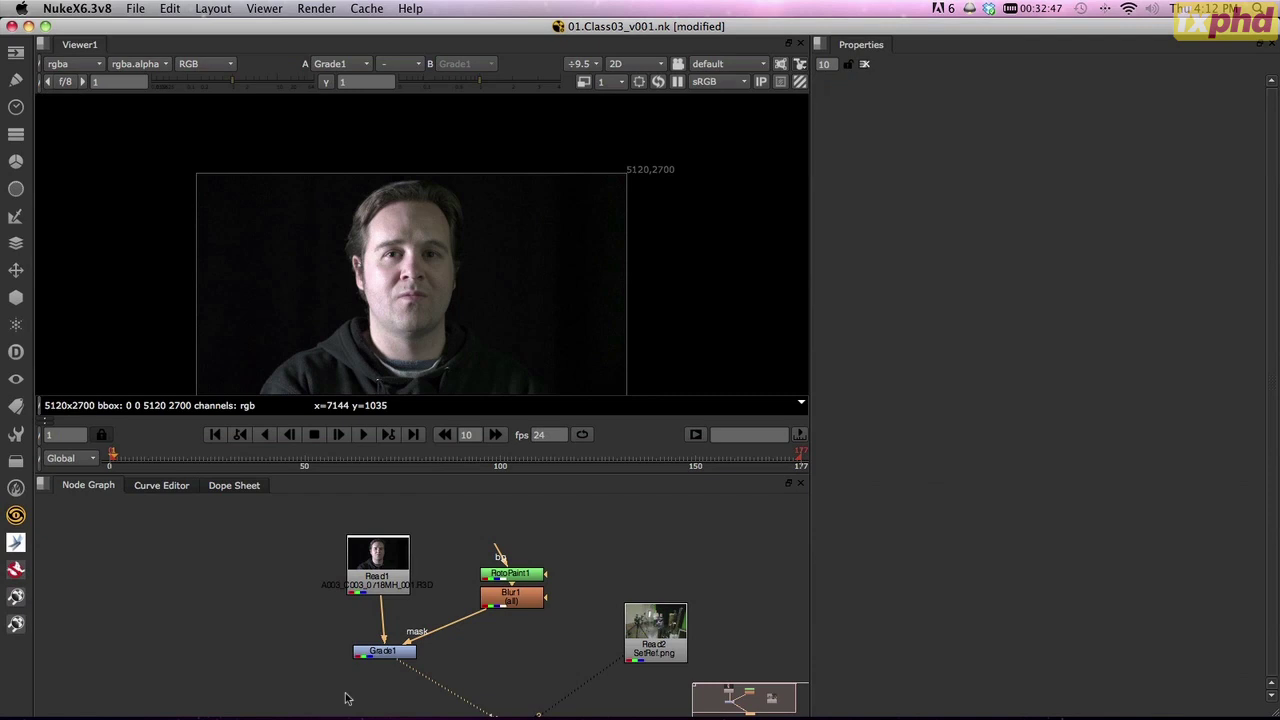
- Set Grade1's multiply to 1.6 to brighten the masked half of the face
{"action": "double_click", "coordinate": [392, 651]}
{"action": "scroll", "coordinate": [429, 325], "scroll_direction": "up", "scroll_amount": 1}
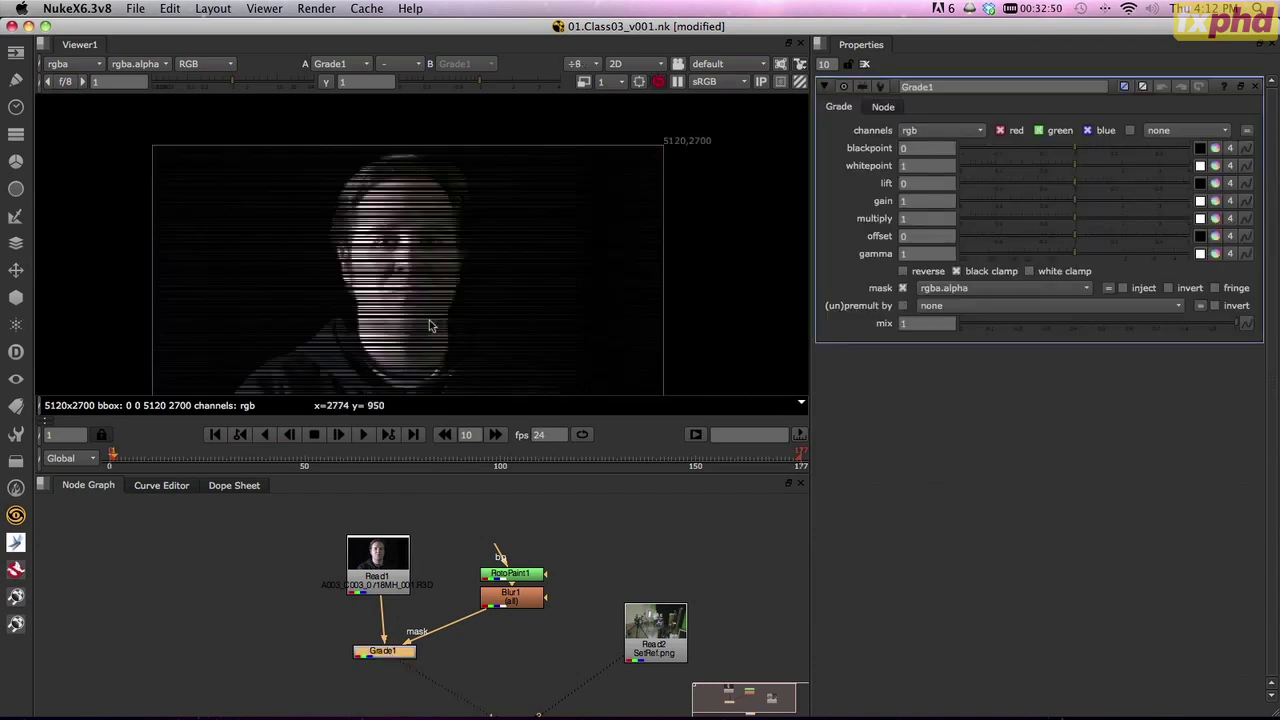
{"action": "scroll", "coordinate": [429, 325], "scroll_direction": "up", "scroll_amount": 2}
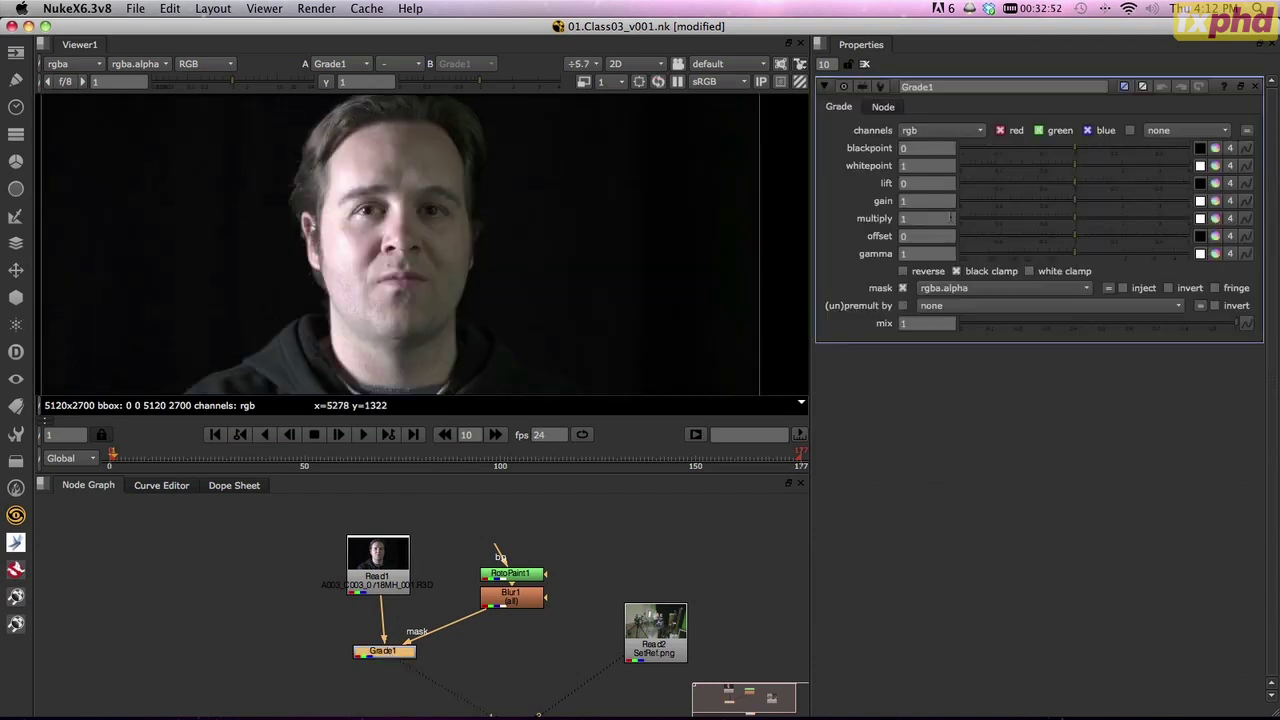
{"action": "mouse_move", "coordinate": [1080, 214]}
{"action": "left_mouse_down"}
{"action": "mouse_move", "coordinate": [1137, 220]}
{"action": "mouse_move", "coordinate": [1105, 218]}
{"action": "left_mouse_up"}
- Set the project's full size format to 5120x2700 and close the open properties
{"action": "left_click", "coordinate": [605, 540]}
{"action": "key", "text": "s"}
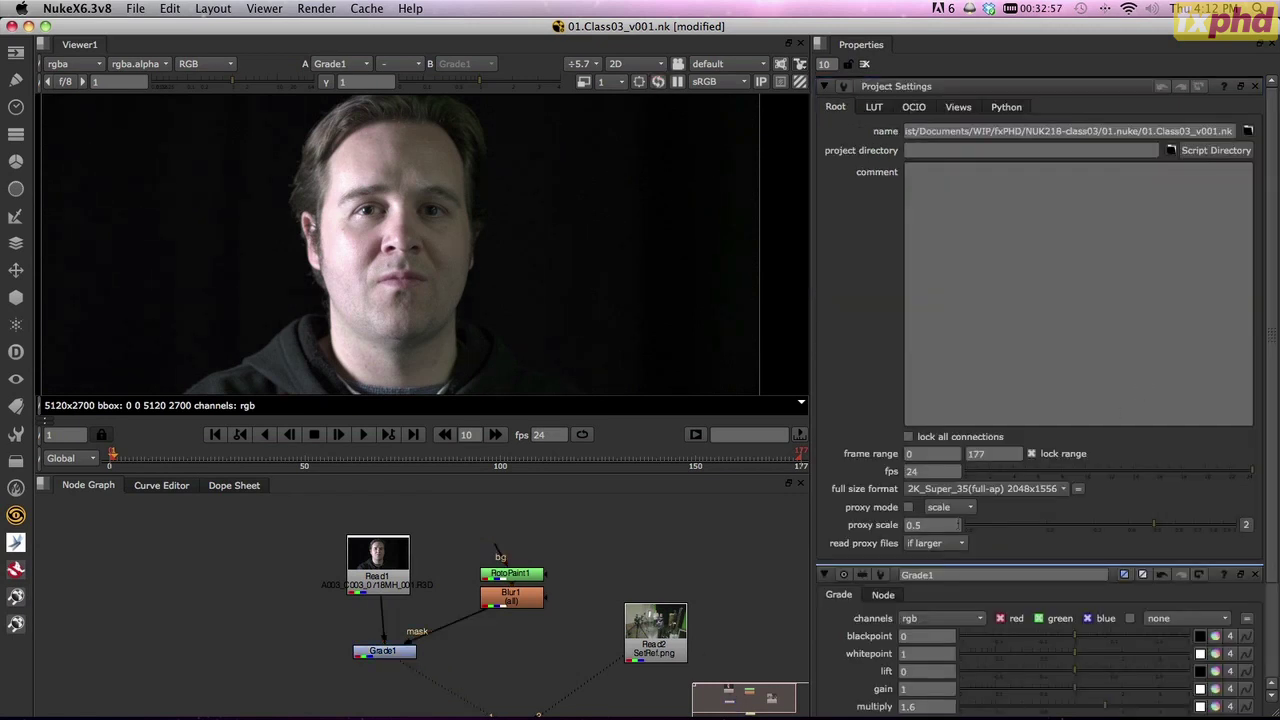
{"action": "left_click", "coordinate": [986, 489]}
{"action": "left_click", "coordinate": [1080, 411]}
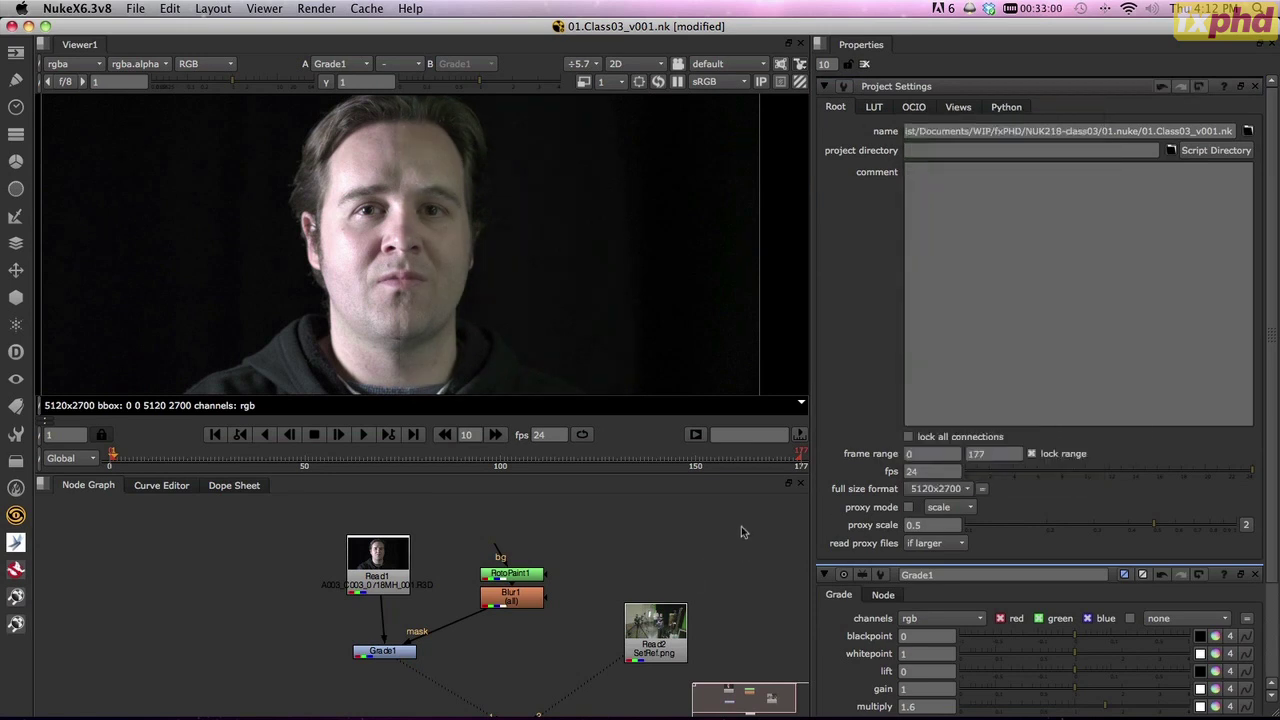
{"action": "left_click", "coordinate": [865, 64]}
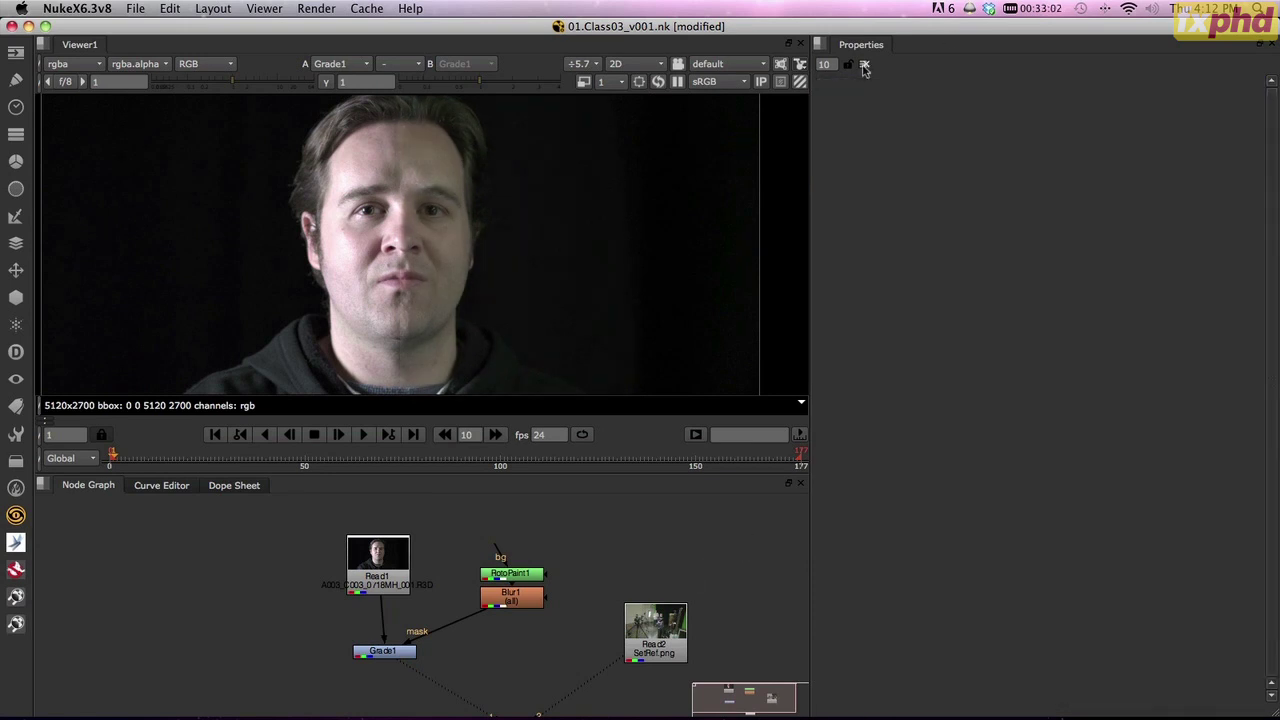
- Set Grade1's multiply to 1.54 and assign Read1 to the viewer for comparison with the graded image
{"action": "double_click", "coordinate": [405, 655]}
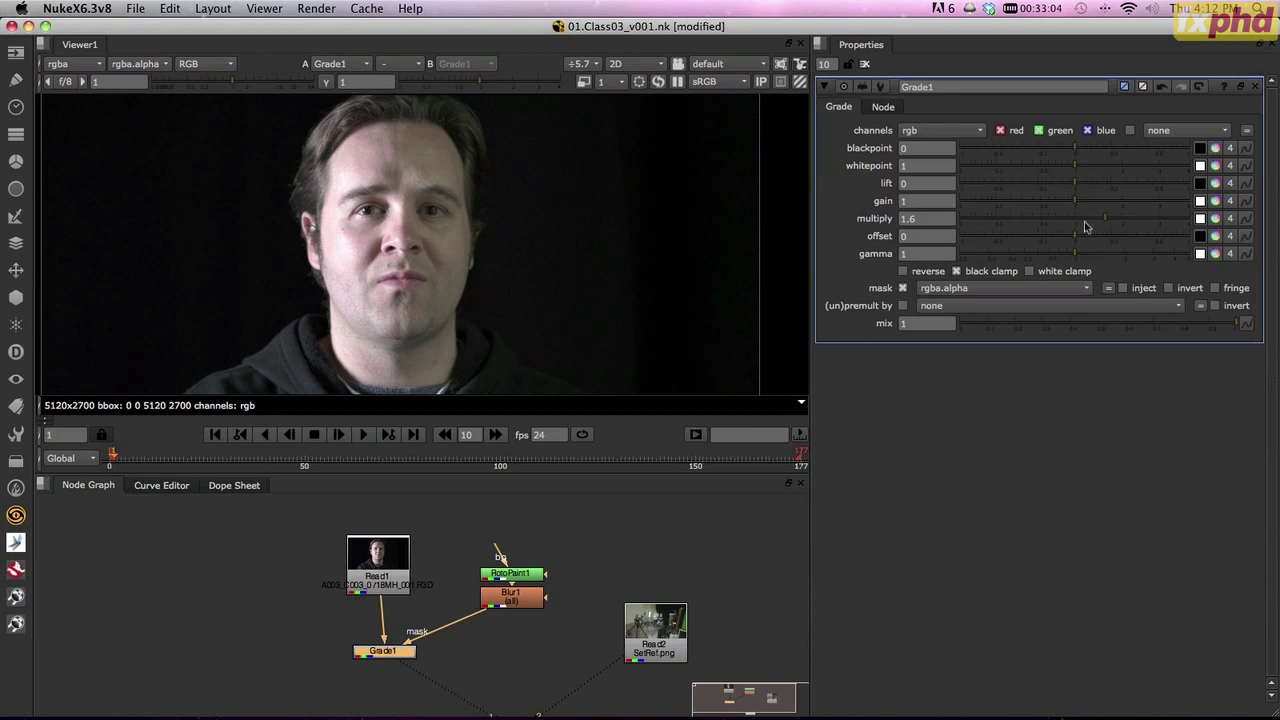
{"action": "mouse_move", "coordinate": [1096, 222]}
{"action": "left_mouse_down"}
{"action": "mouse_move", "coordinate": [1117, 232]}
{"action": "mouse_move", "coordinate": [1101, 229]}
{"action": "left_mouse_up"}
{"action": "left_click", "coordinate": [378, 560]}
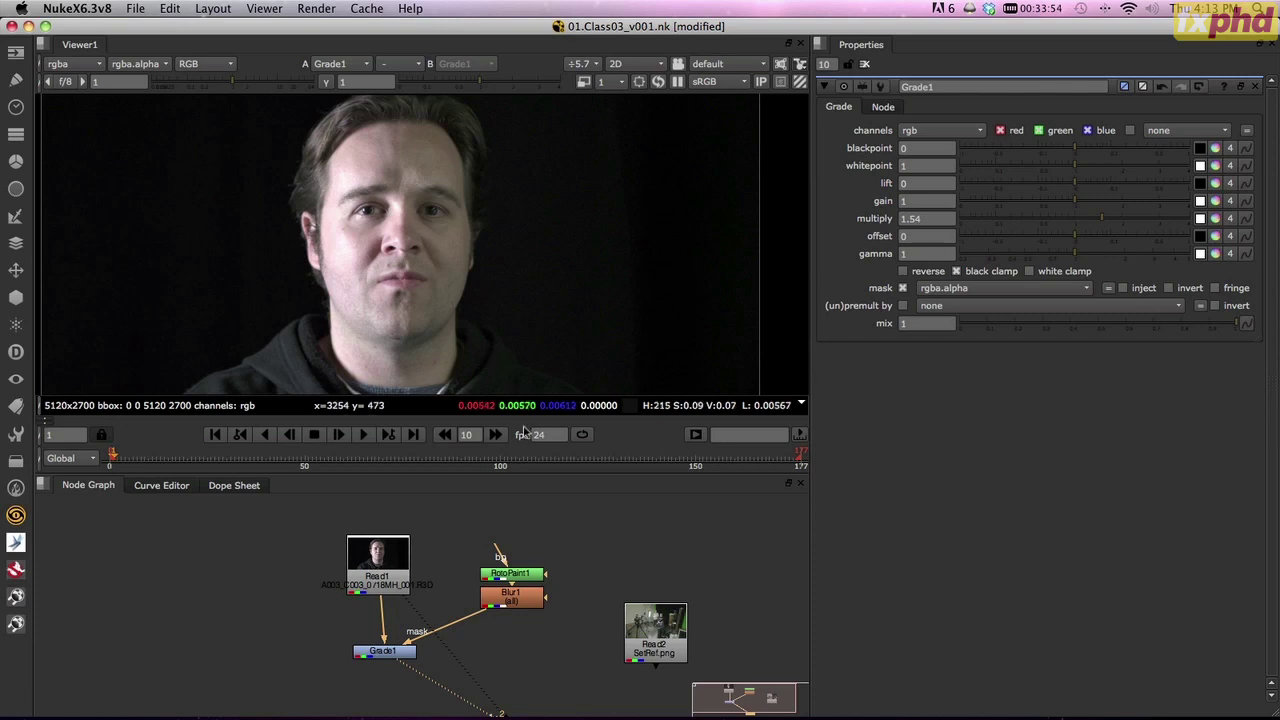
{"action": "middle_click_drag", "start_coordinate": [455, 563], "coordinate": [483, 537]}
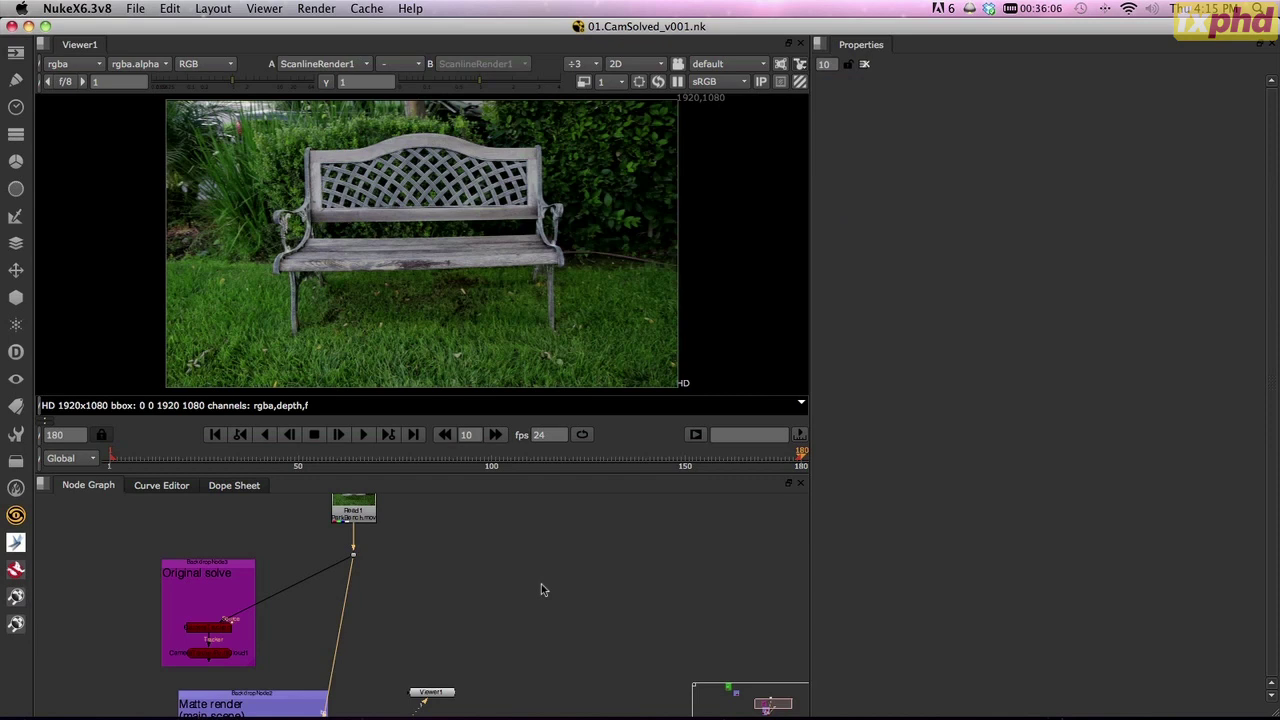
- In the 01.CamSolved_v001.nk script, add a Modeler node with the bench footage in Read1 as its source
{"action": "right_click", "coordinate": [466, 668]}
{"action": "left_click", "coordinate": [432, 580]}
{"action": "middle_click_drag", "start_coordinate": [432, 580], "coordinate": [466, 646]}
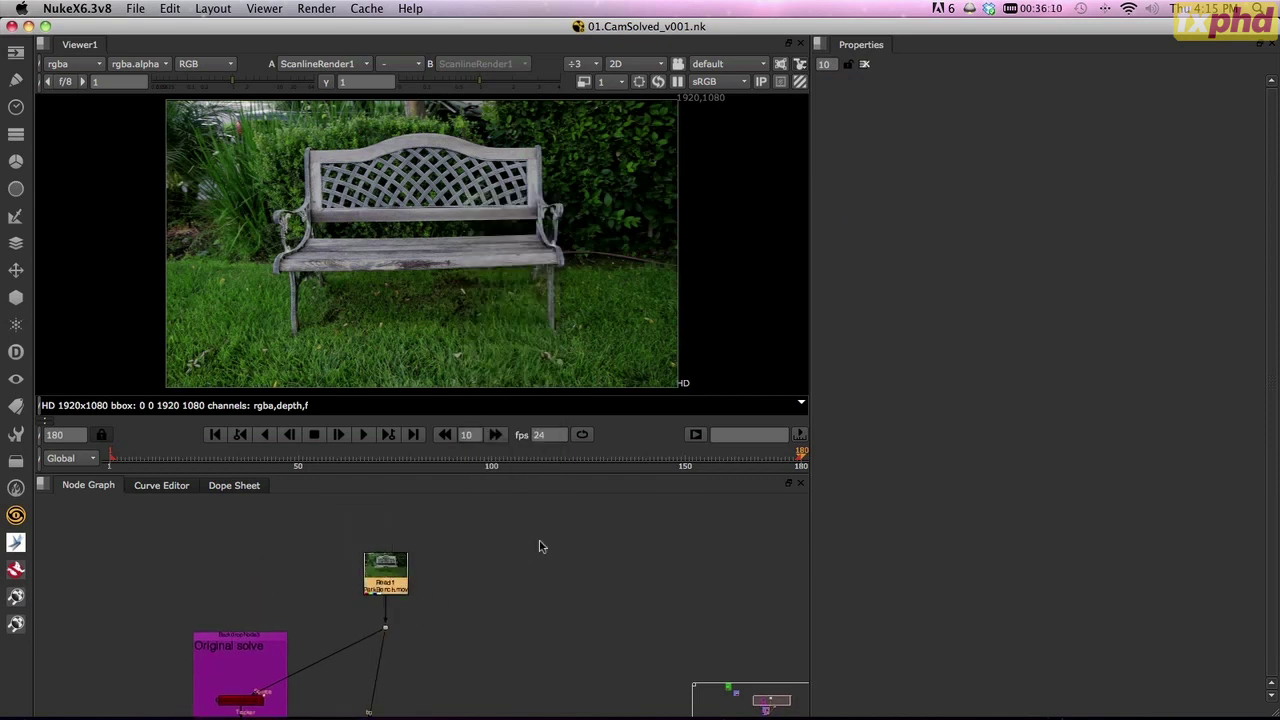
{"action": "key", "text": "Tab"}
{"action": "type", "text": "Modeler"}
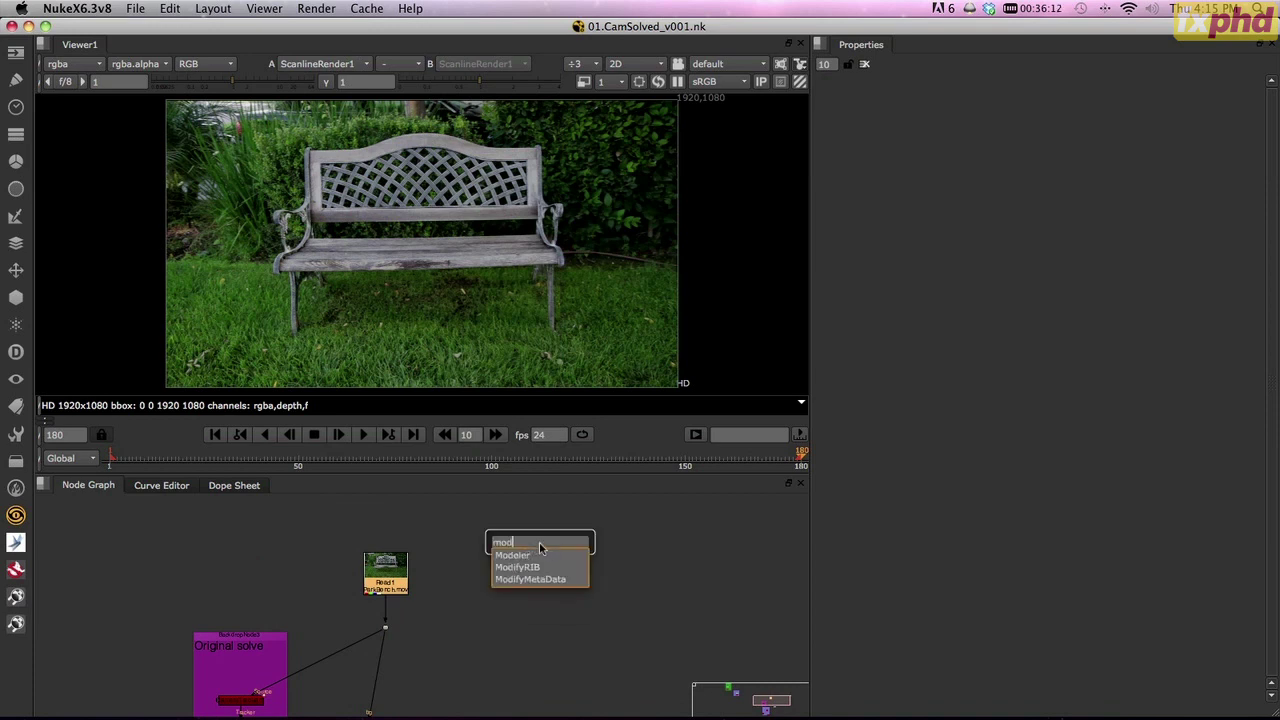
{"action": "key", "text": "Return"}
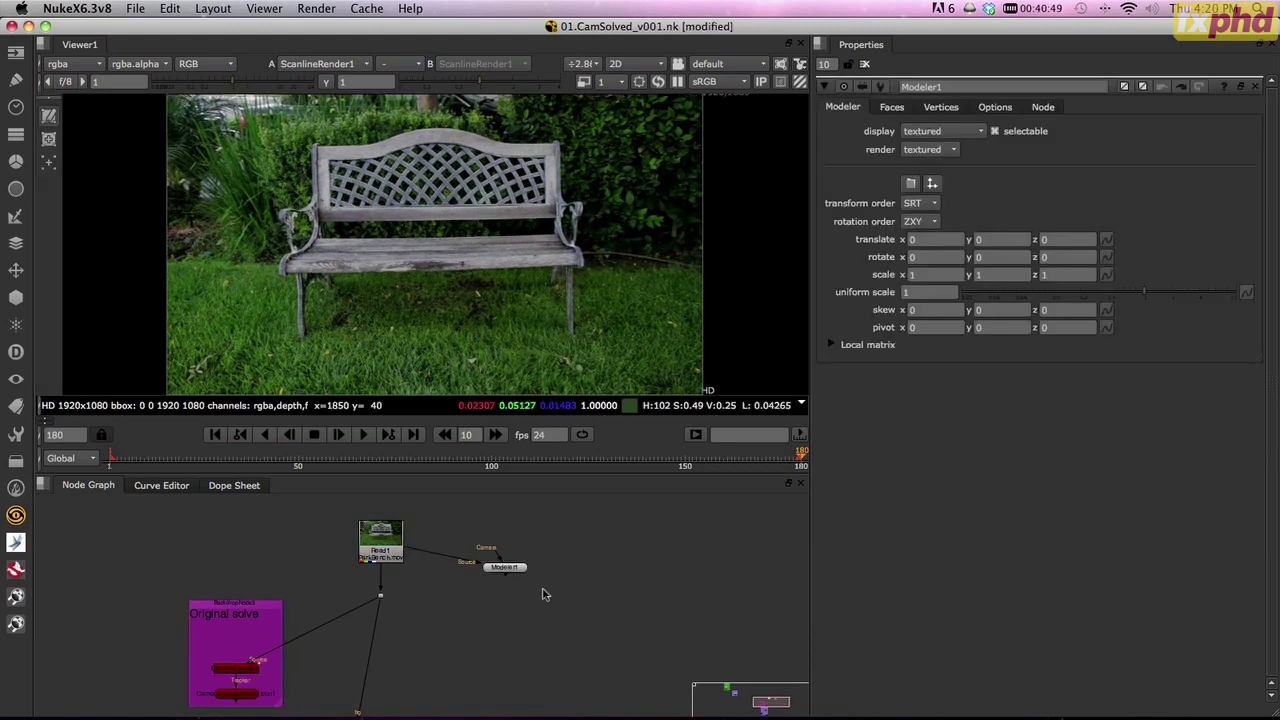
- Reposition Modeler1 and connect its Camera input to the camera in the Matte render (main scene) backdrop
{"action": "middle_click_drag", "start_coordinate": [463, 604], "coordinate": [517, 597]}
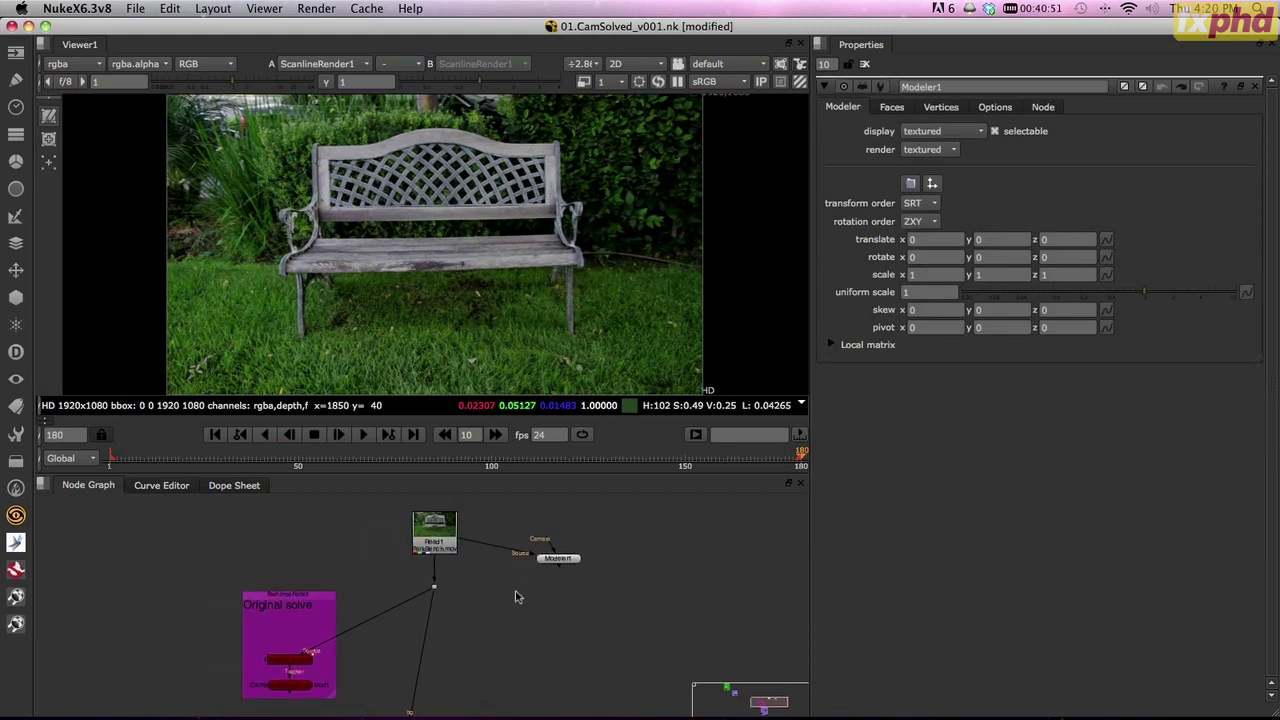
{"action": "left_click_drag", "start_coordinate": [568, 557], "coordinate": [568, 607]}
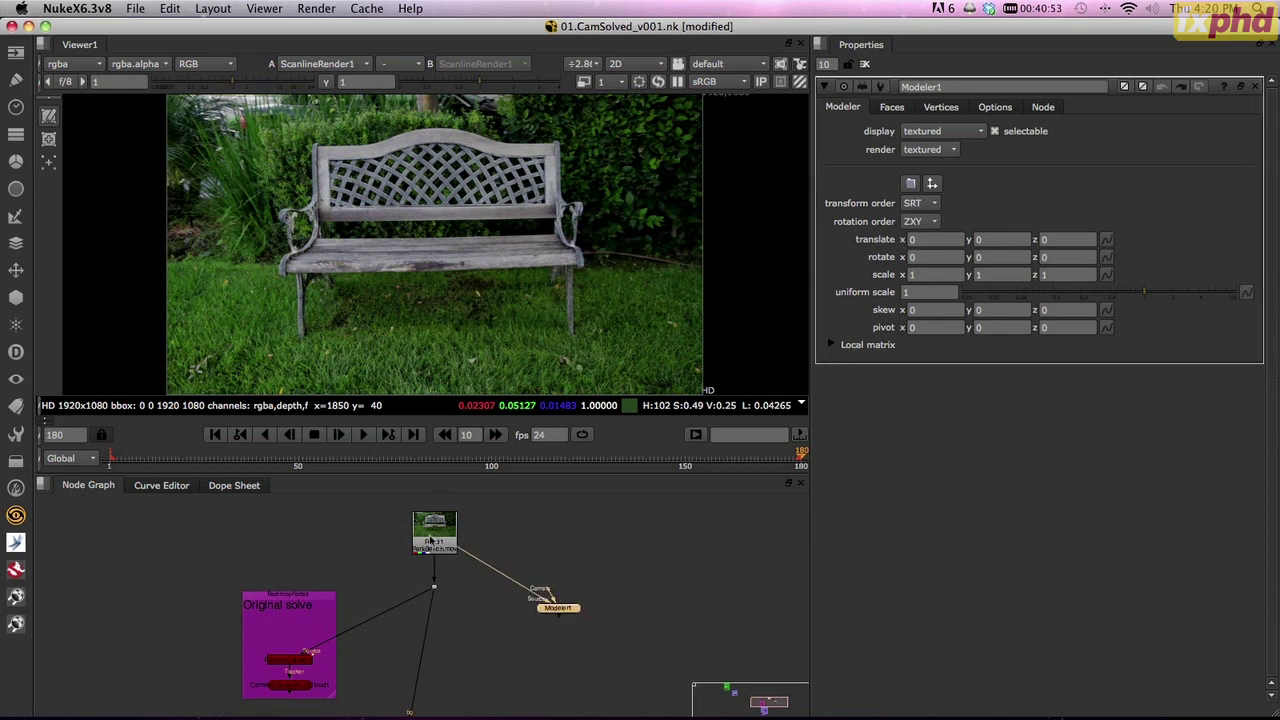
{"action": "middle_click_drag", "start_coordinate": [506, 634], "coordinate": [490, 578]}
{"action": "scroll", "coordinate": [490, 578], "scroll_direction": "down", "scroll_amount": 2}
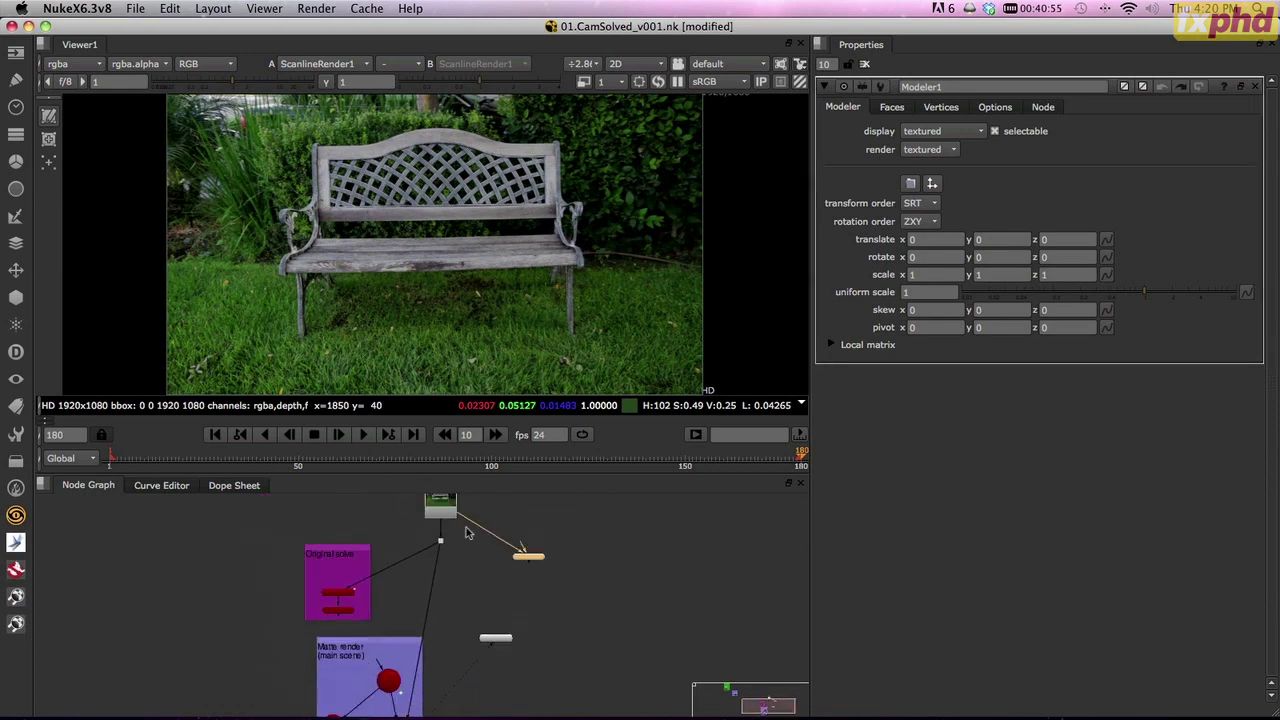
{"action": "left_click_drag", "start_coordinate": [522, 546], "coordinate": [390, 684]}
{"action": "scroll", "coordinate": [557, 591], "scroll_direction": "up", "scroll_amount": 3}
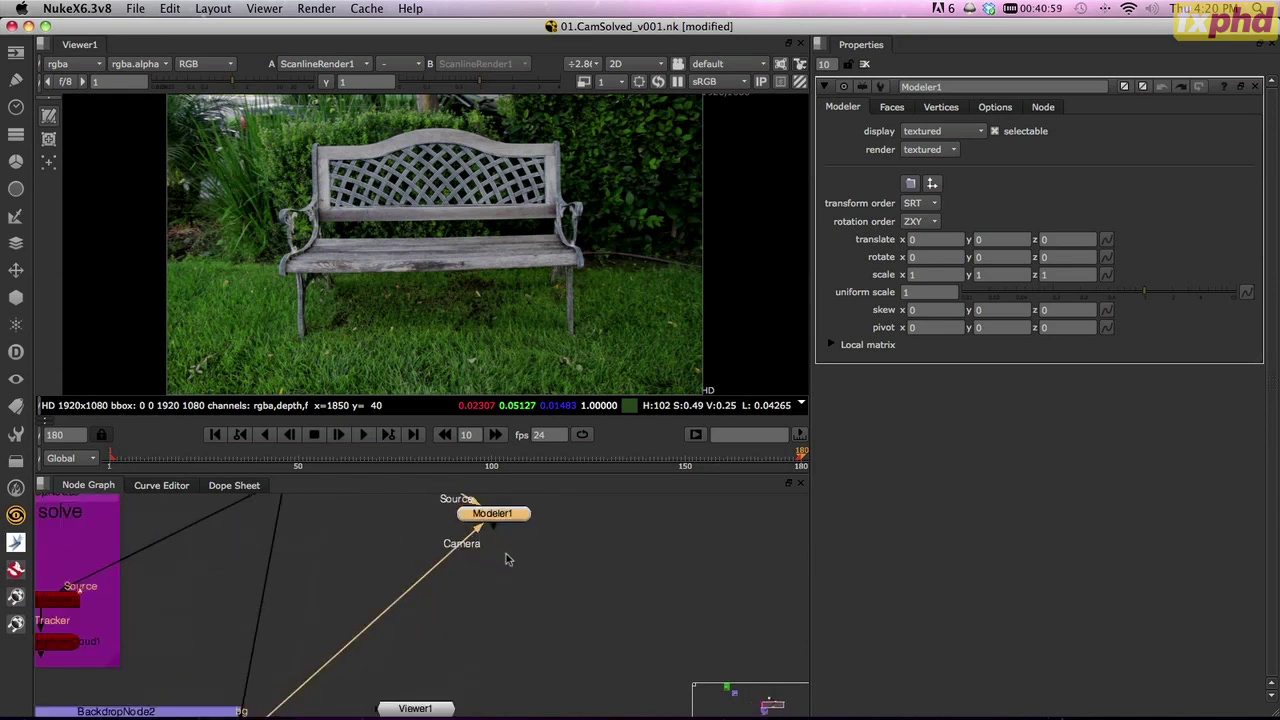
{"action": "middle_click_drag", "start_coordinate": [504, 556], "coordinate": [456, 608]}
{"action": "left_click_drag", "start_coordinate": [452, 571], "coordinate": [502, 587]}
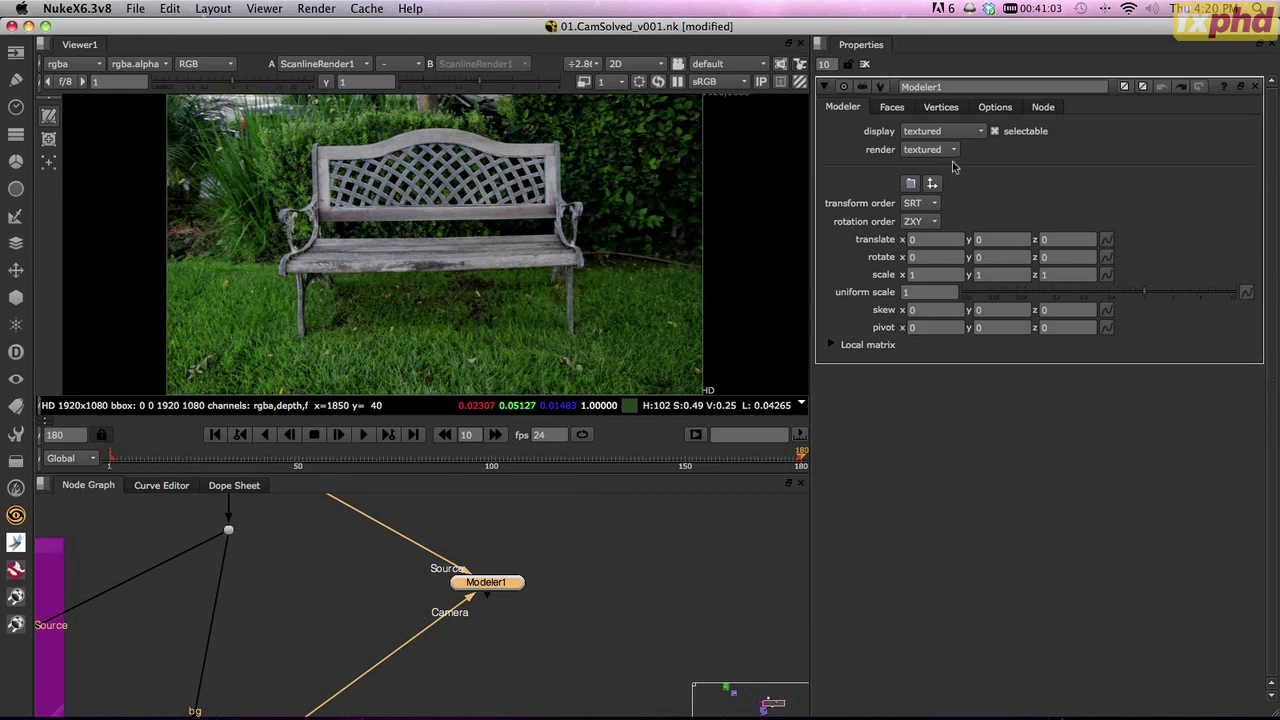
- Split the Properties pane horizontally, add a new viewer in the lower half, and show the camera scene there in 3D
{"action": "left_click", "coordinate": [821, 45]}
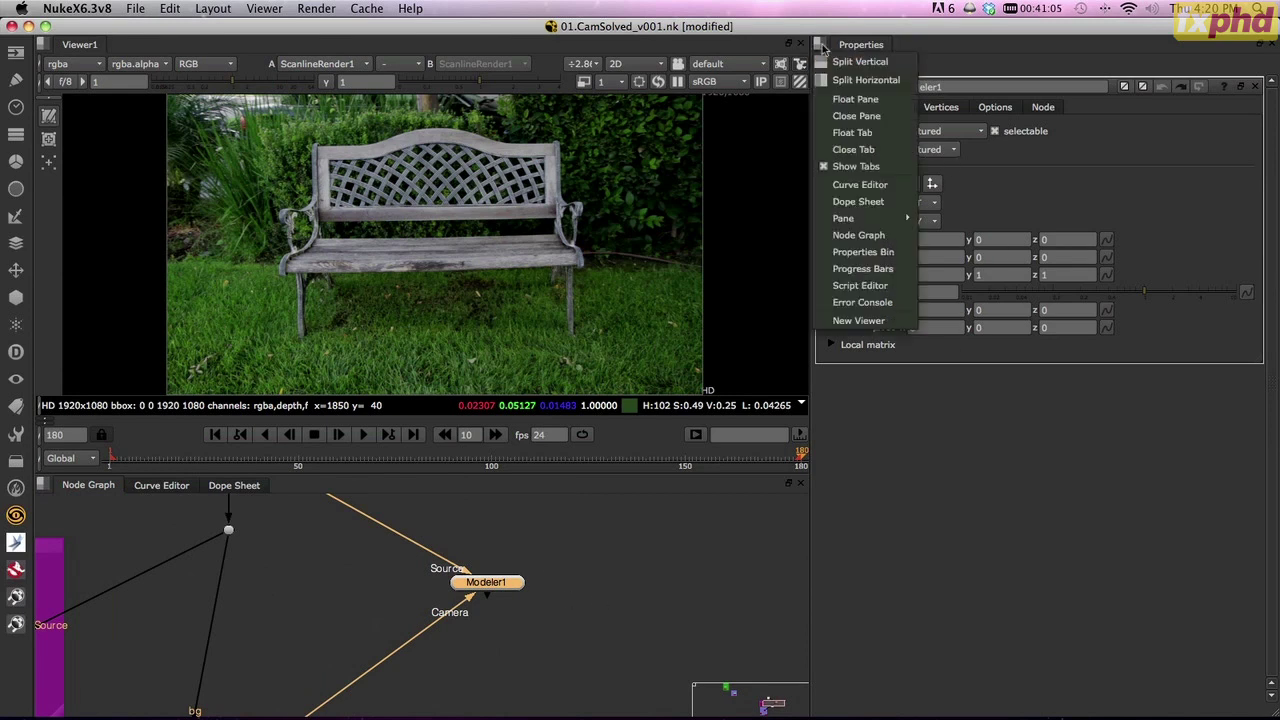
{"action": "left_click", "coordinate": [866, 80]}
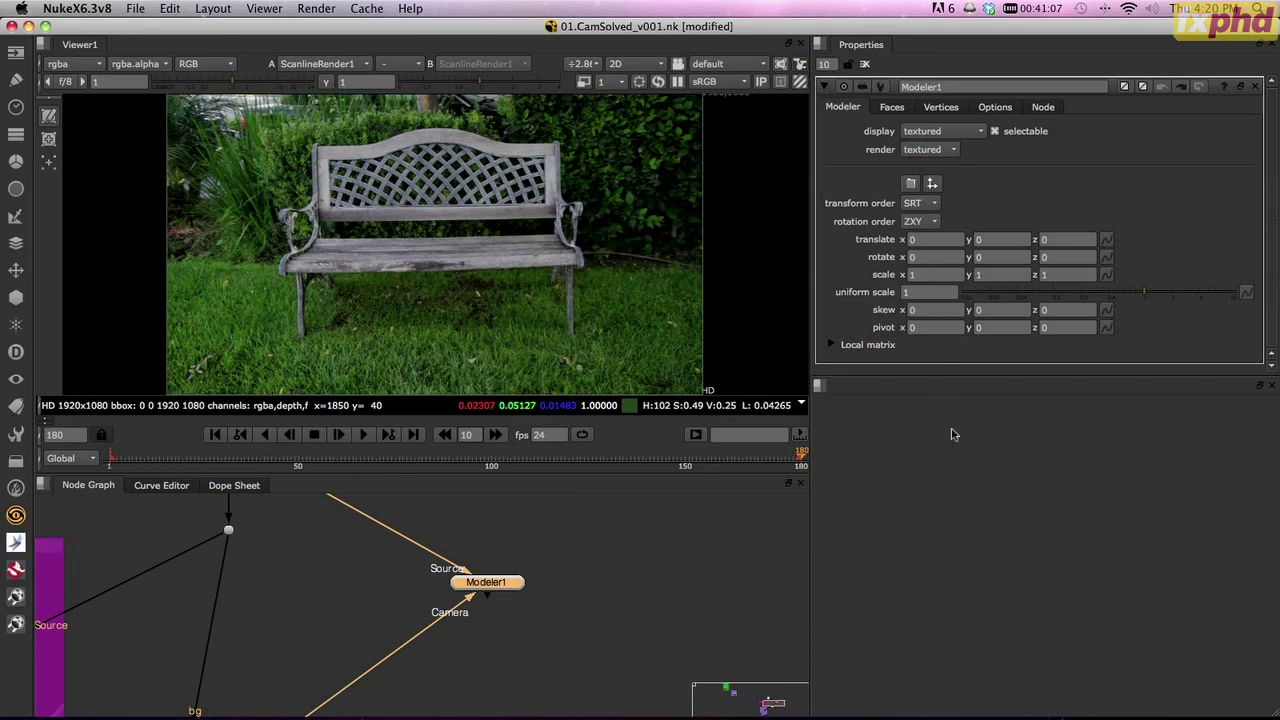
{"action": "left_click", "coordinate": [820, 386]}
{"action": "left_click", "coordinate": [858, 663]}
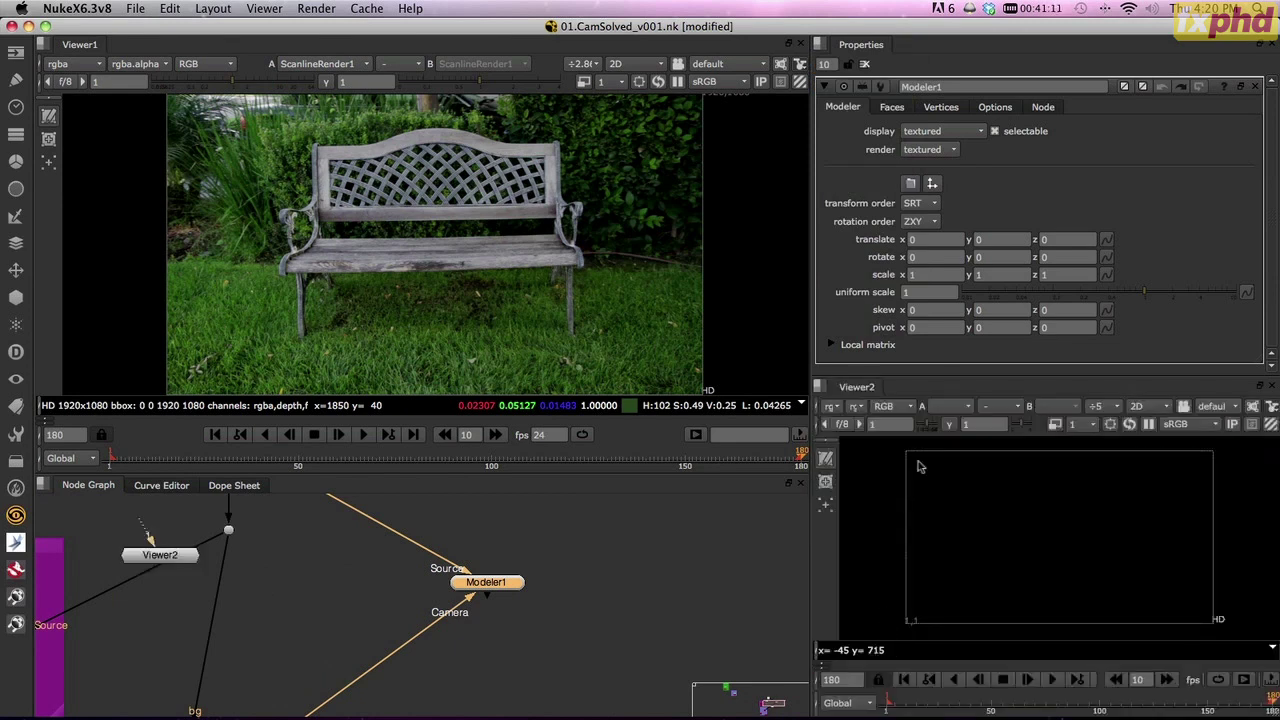
{"action": "mouse_move", "coordinate": [960, 378]}
{"action": "left_mouse_down"}
{"action": "mouse_move", "coordinate": [963, 392]}
{"action": "mouse_move", "coordinate": [964, 381]}
{"action": "left_mouse_up"}
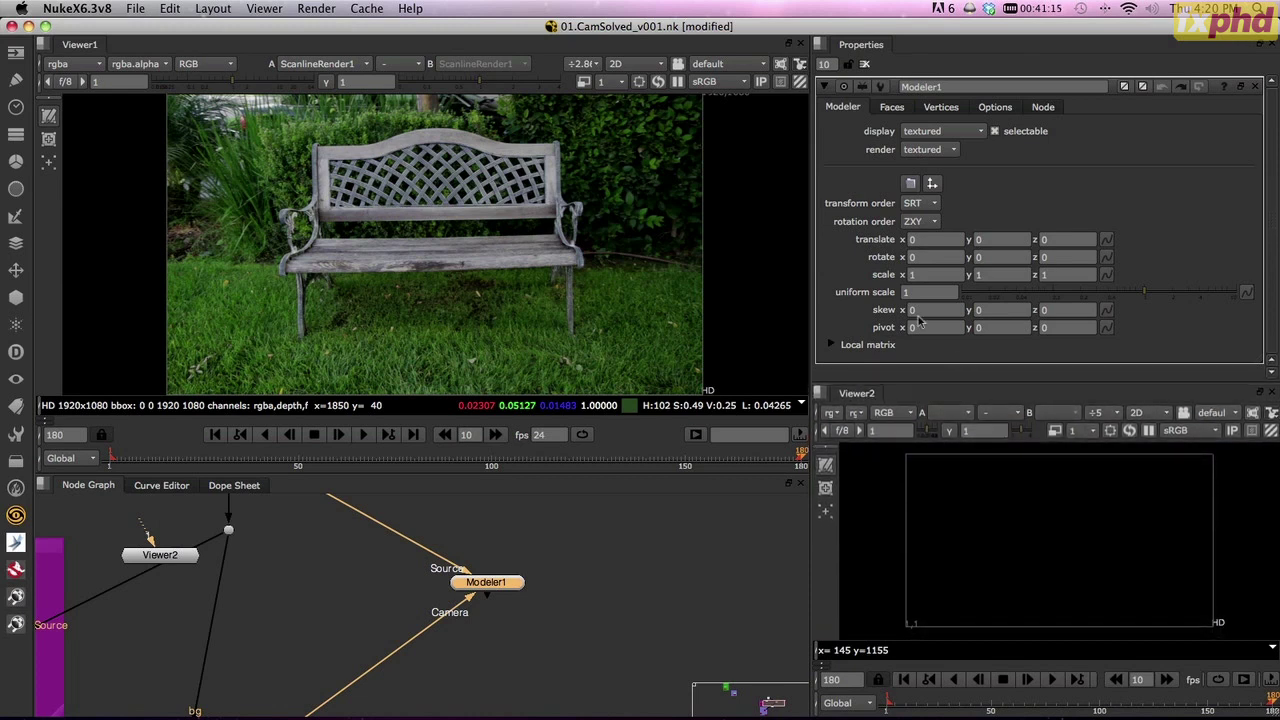
{"action": "key", "text": "Tab"}
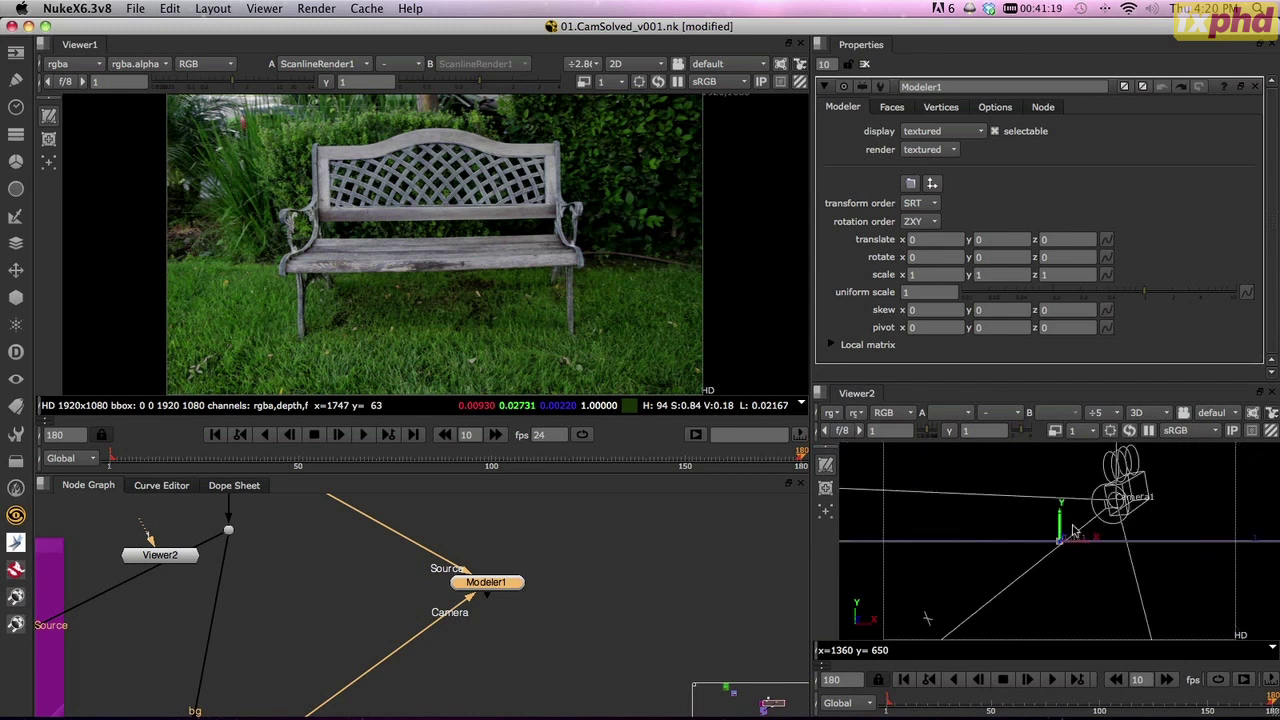
{"action": "left_click_drag", "start_coordinate": [1074, 528], "coordinate": [980, 610], "text": "ctrl"}
- Check the solved camera's motion against the bench footage at several frames, including 102 and 138
{"action": "left_click", "coordinate": [929, 703]}
{"action": "left_click", "coordinate": [1103, 708]}
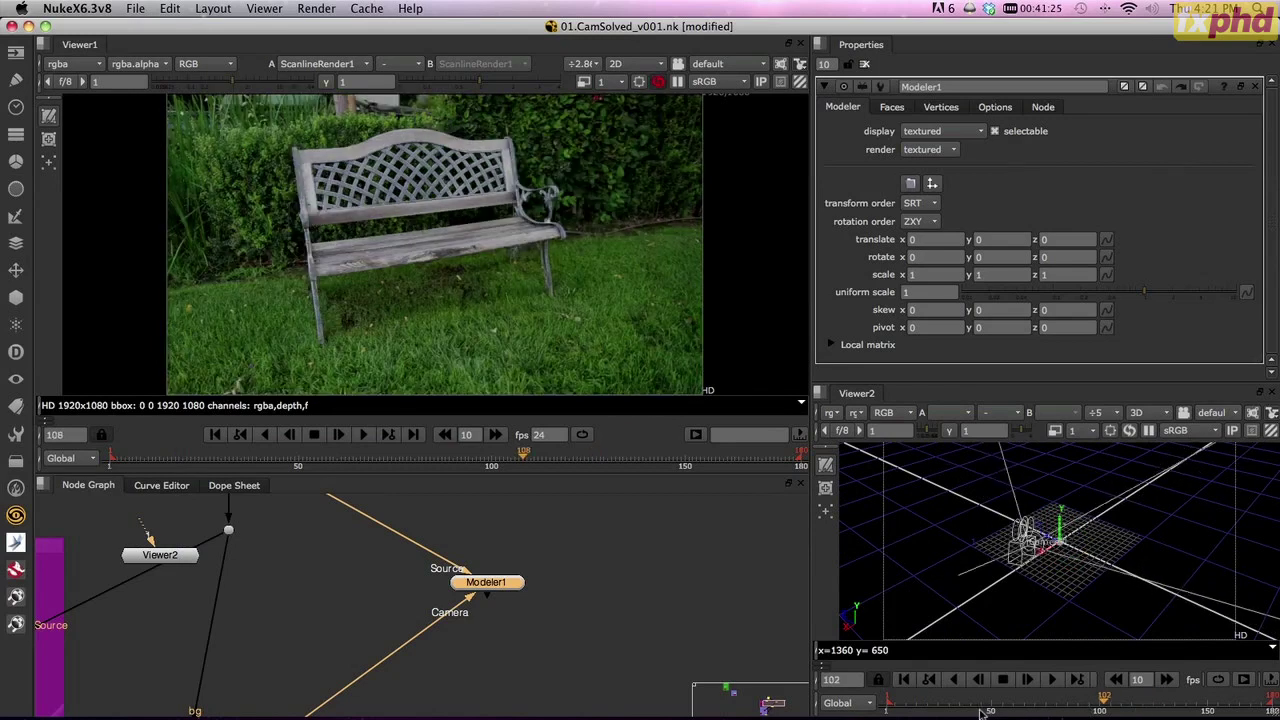
{"action": "left_click", "coordinate": [1183, 707]}
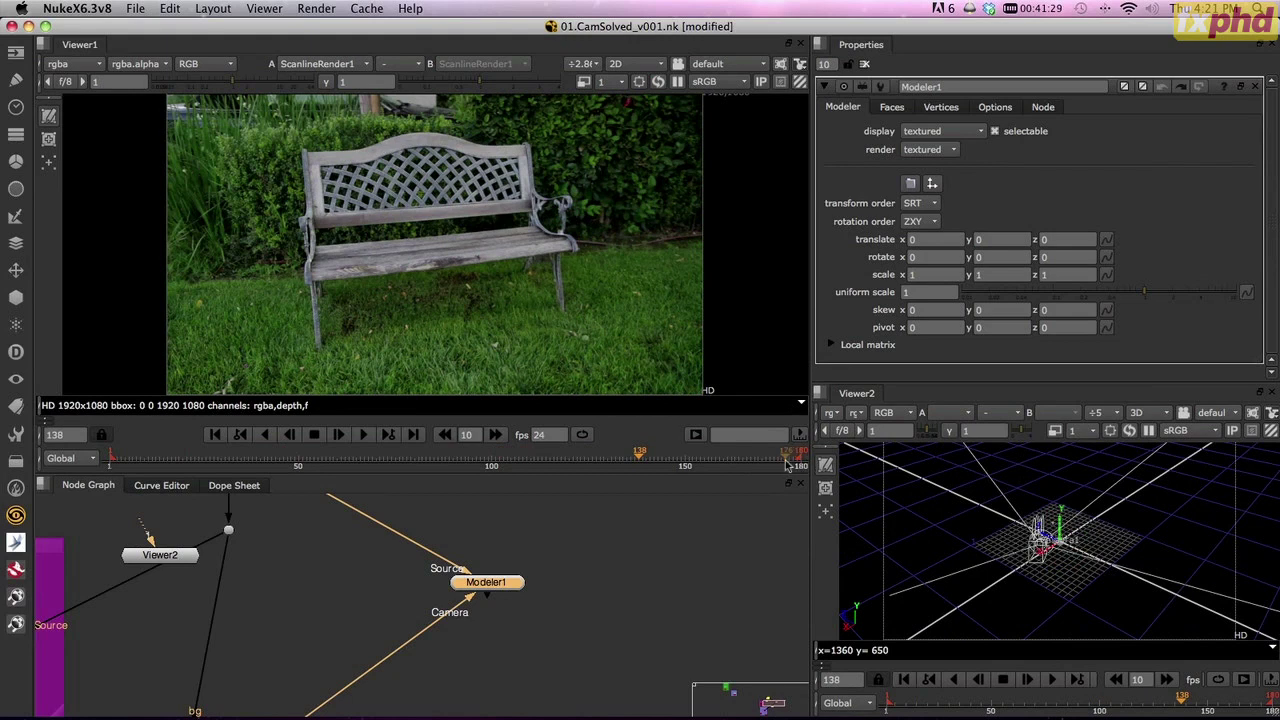
- At frame 180, draw a four-cornered Modeler face over the rear slat of the bench seat
{"action": "left_click", "coordinate": [799, 464]}
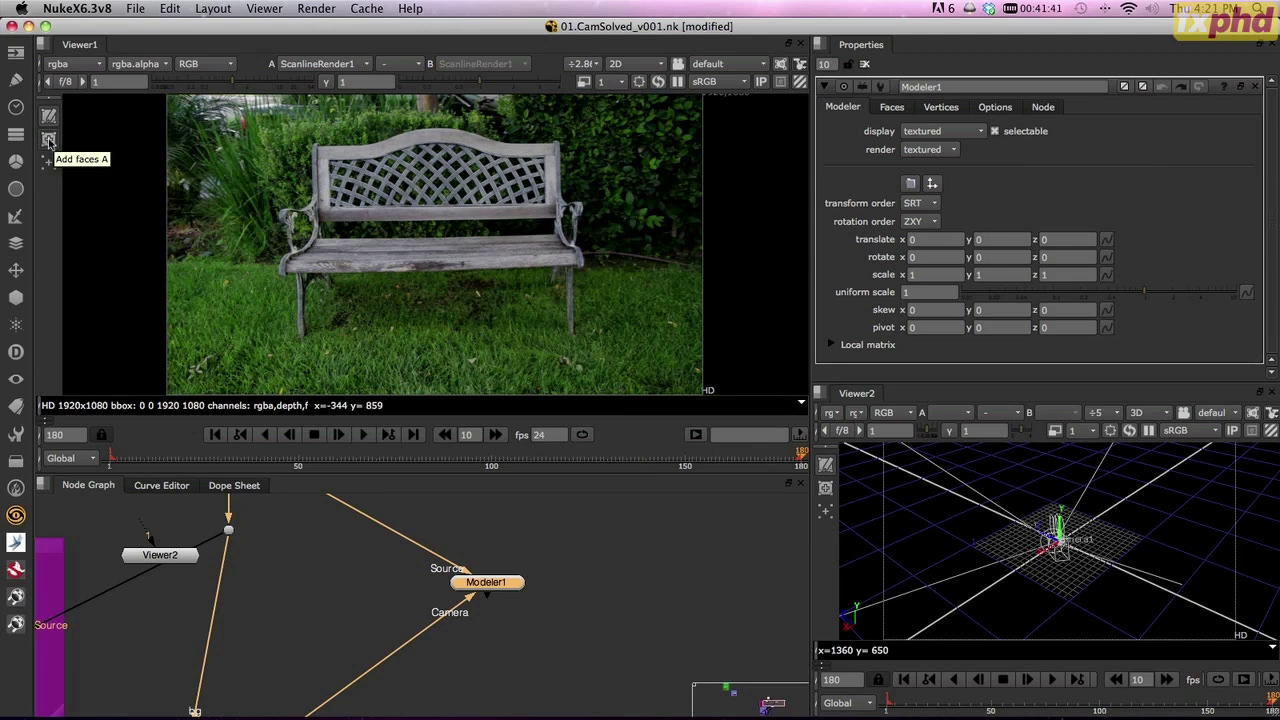
{"action": "scroll", "coordinate": [354, 217], "scroll_direction": "up", "scroll_amount": 3}
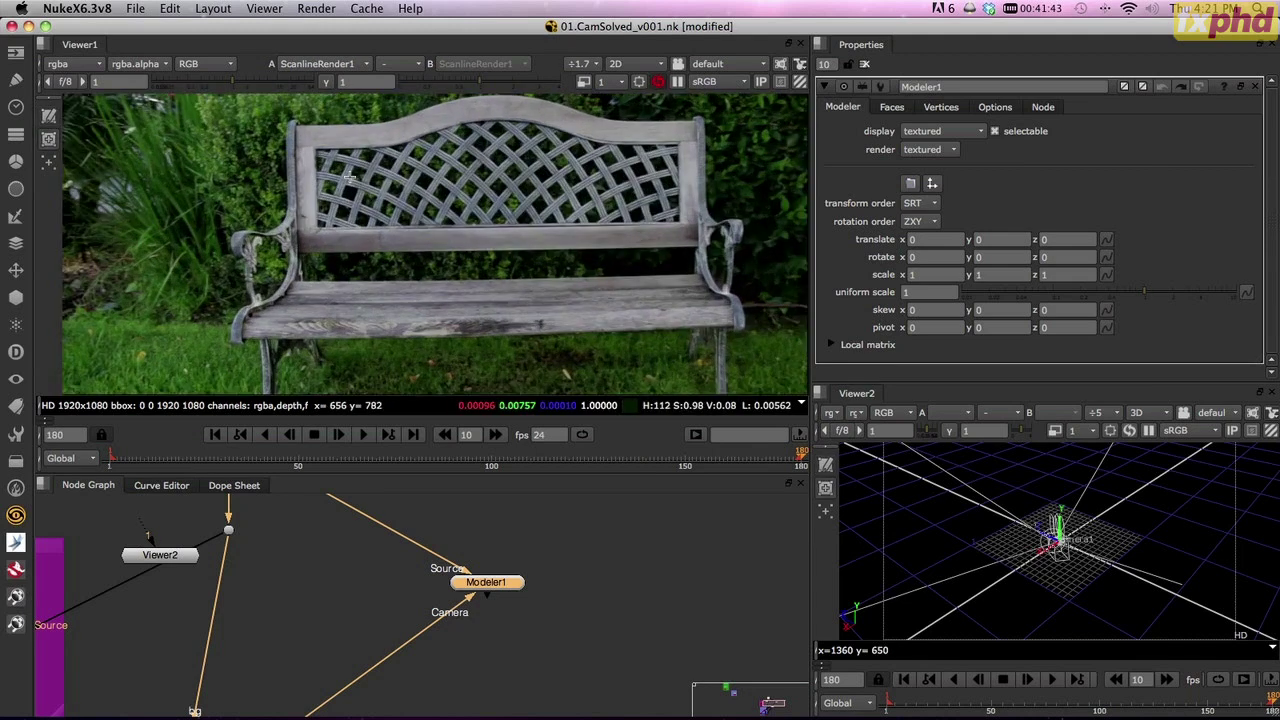
{"action": "scroll", "coordinate": [354, 217], "scroll_direction": "up", "scroll_amount": 1}
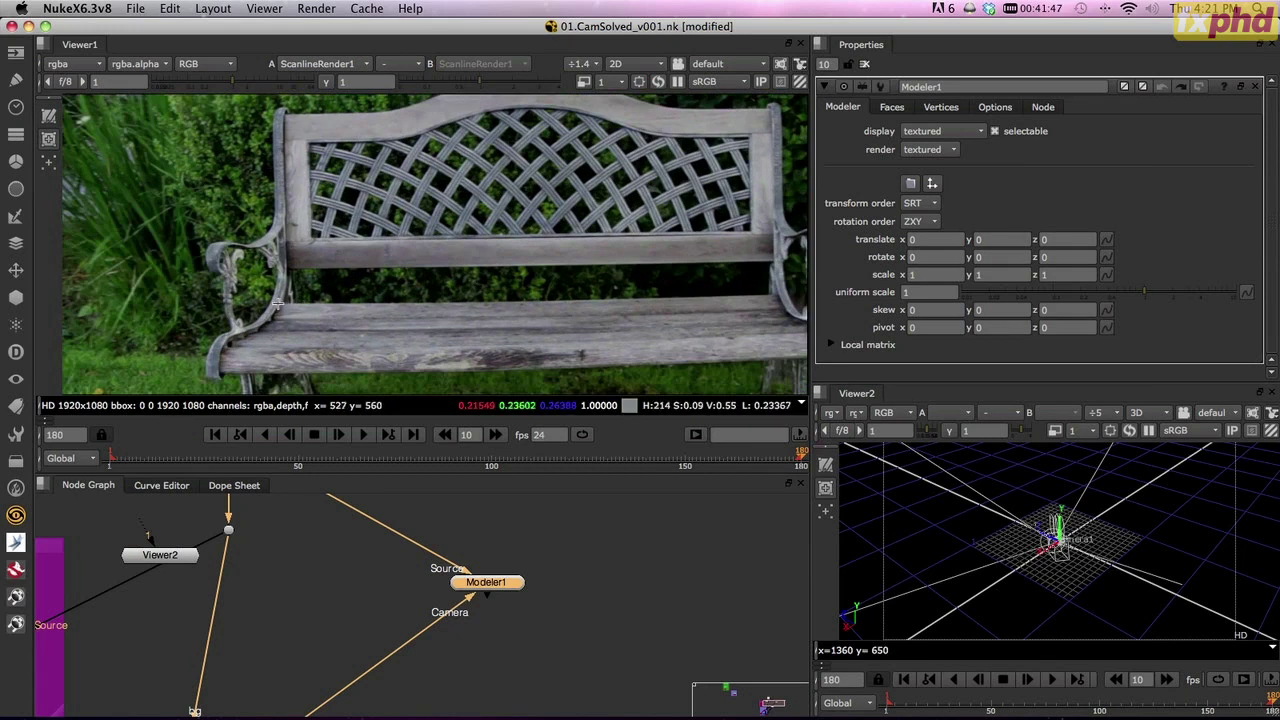
{"action": "left_click", "coordinate": [277, 301]}
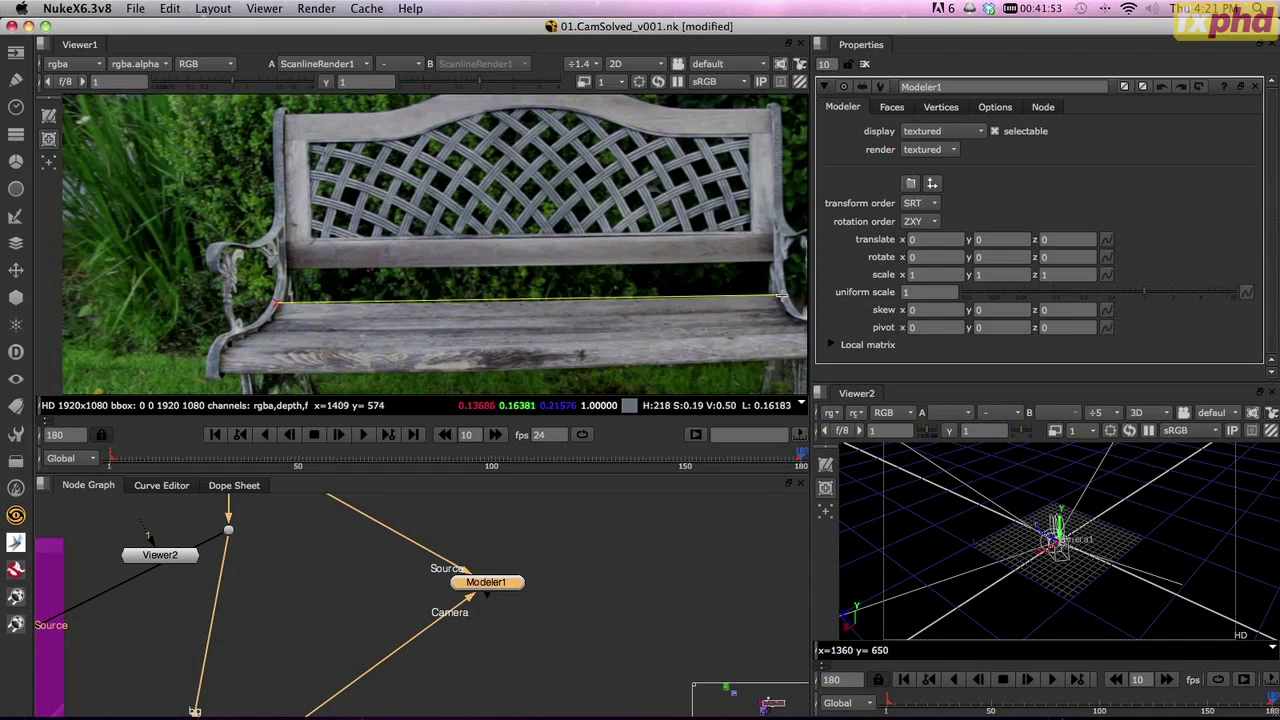
{"action": "left_click", "coordinate": [783, 296]}
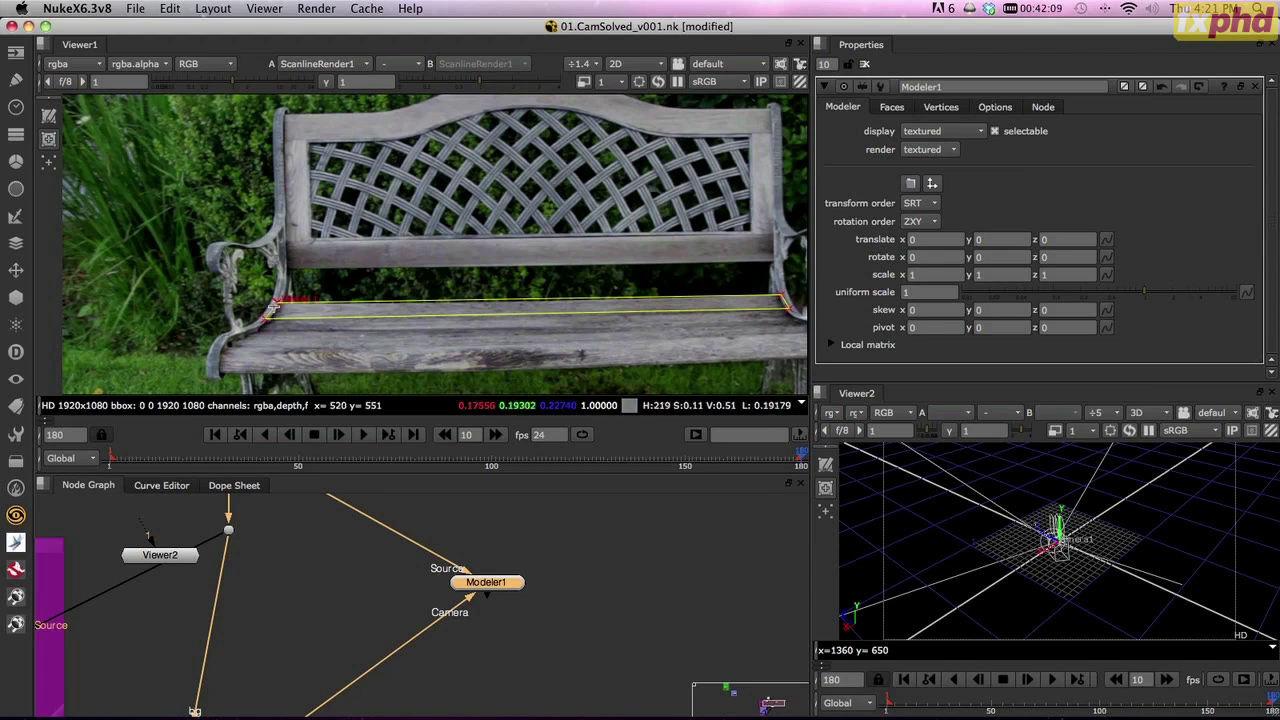
{"action": "left_click", "coordinate": [272, 304]}
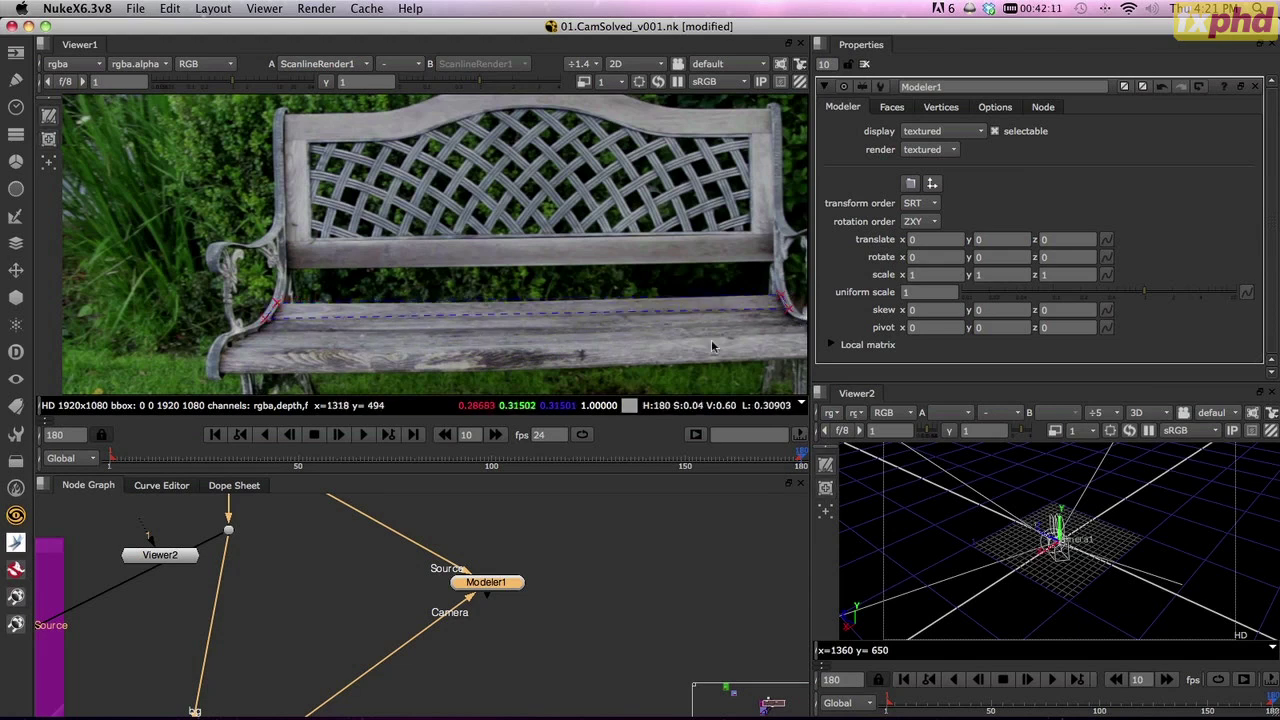
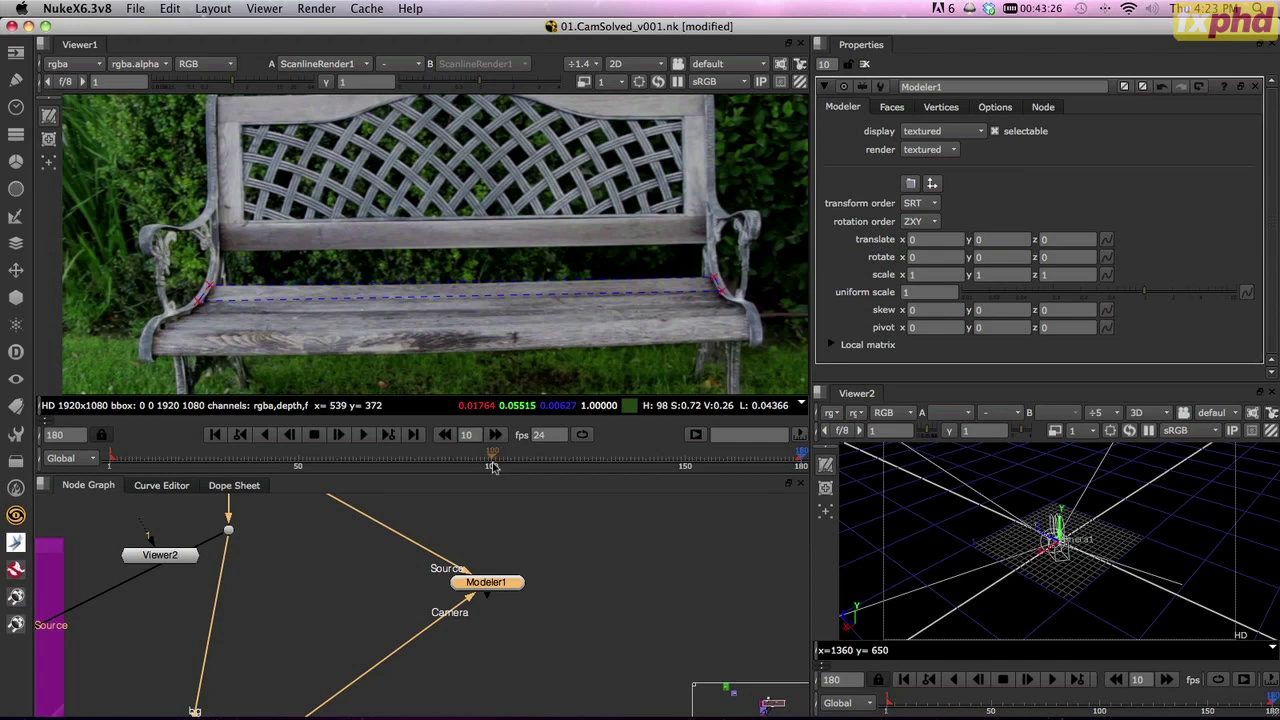
- At frame 100, move Vertex 2 of the face onto the rear right corner of the seat's back slat
{"action": "left_click", "coordinate": [492, 467]}
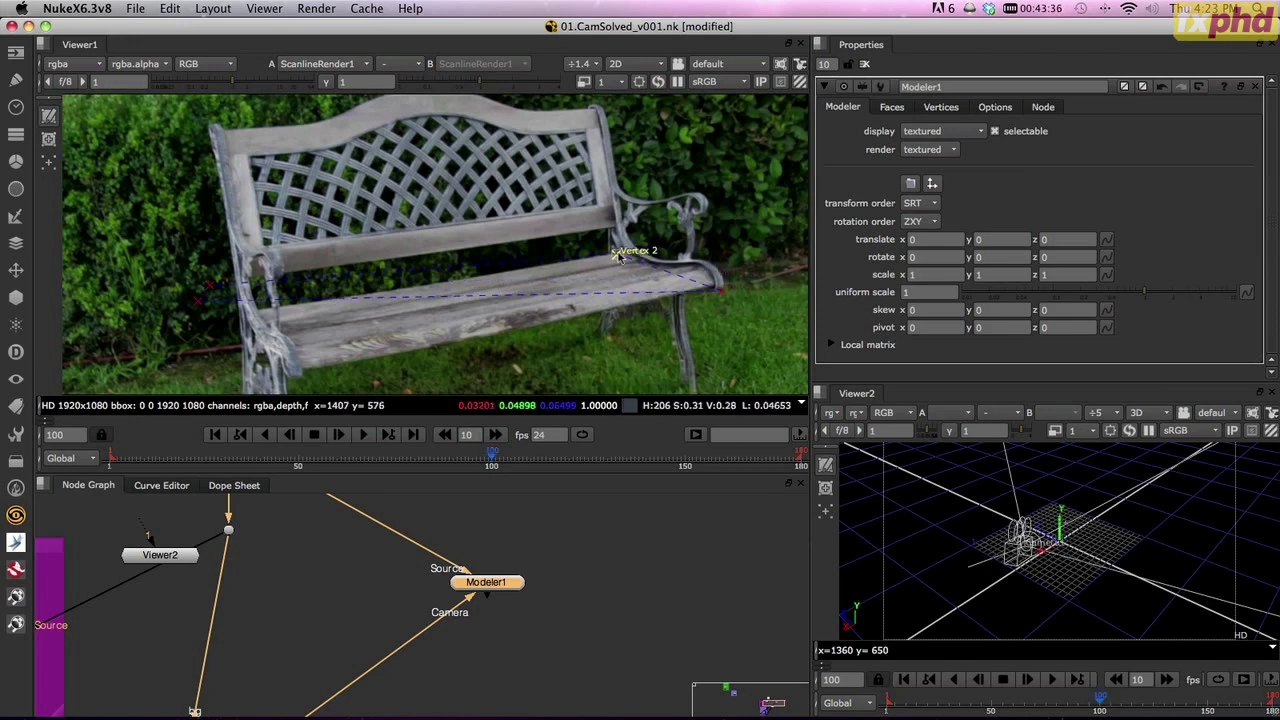
{"action": "scroll", "coordinate": [622, 256], "scroll_direction": "up", "scroll_amount": 3}
{"action": "scroll", "coordinate": [622, 256], "scroll_direction": "up", "scroll_amount": 1}
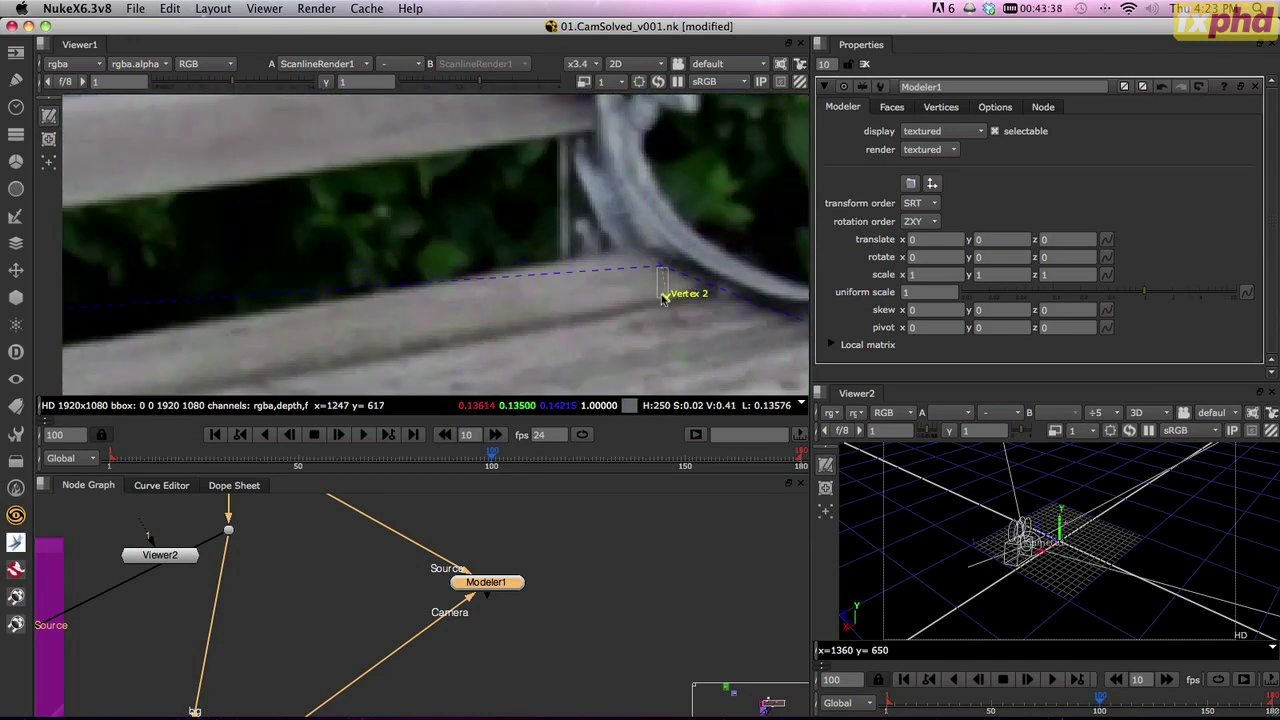
{"action": "left_click_drag", "start_coordinate": [636, 255], "coordinate": [639, 246]}
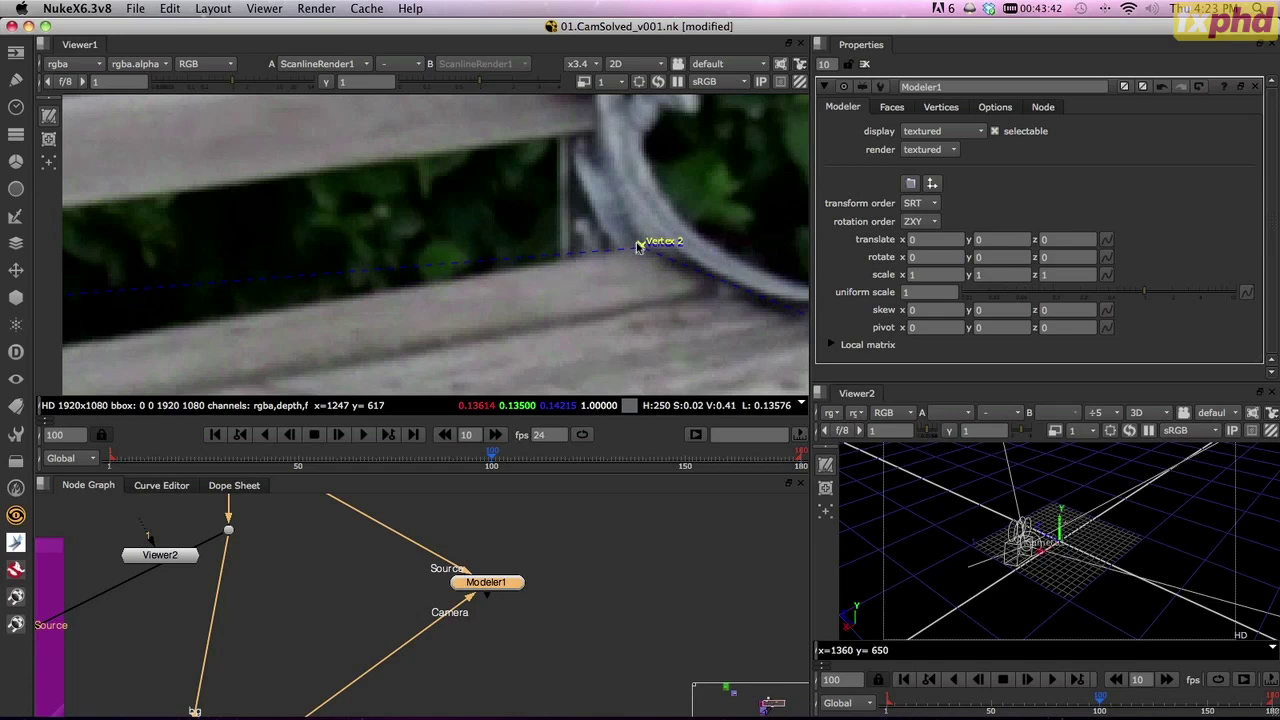
- Move the face's front right vertex onto the slat's front edge beside the bench's right armrest
{"action": "scroll", "coordinate": [637, 247], "scroll_direction": "down", "scroll_amount": 3}
{"action": "scroll", "coordinate": [772, 338], "scroll_direction": "down", "scroll_amount": 1}
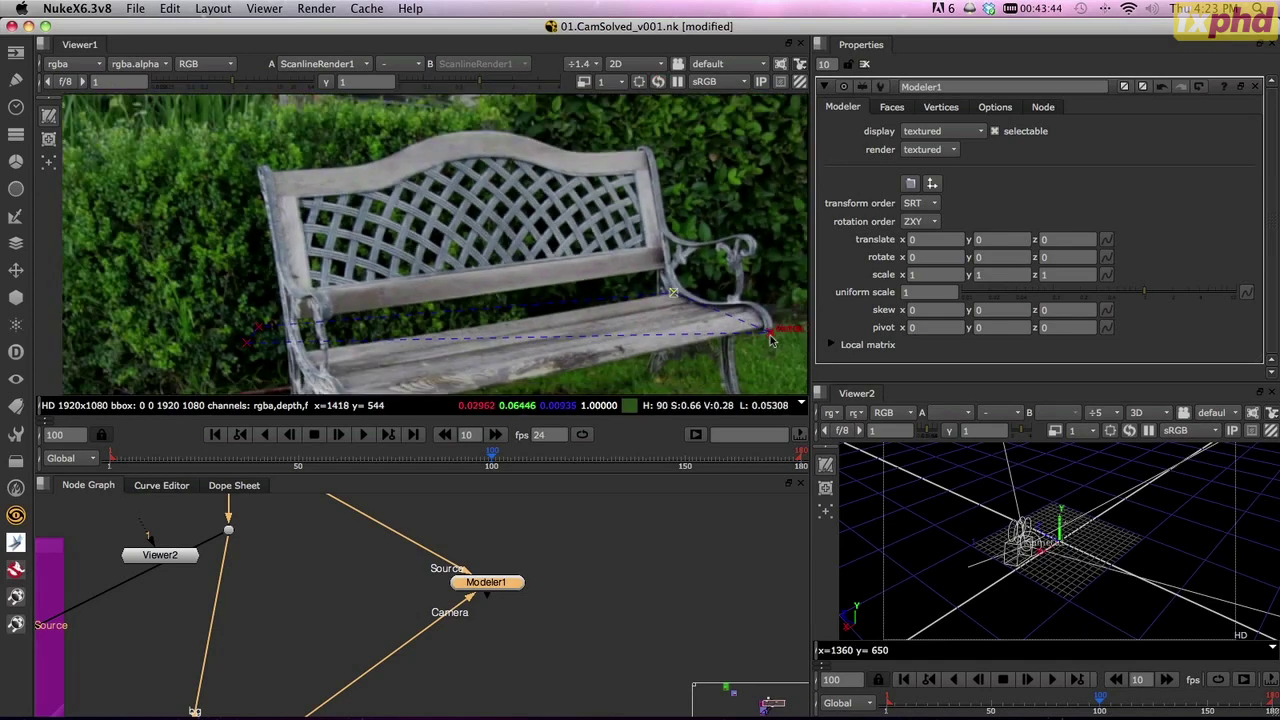
{"action": "mouse_move", "coordinate": [770, 340]}
{"action": "left_mouse_down"}
{"action": "mouse_move", "coordinate": [703, 324]}
{"action": "mouse_move", "coordinate": [692, 286]}
{"action": "mouse_move", "coordinate": [704, 299]}
{"action": "left_mouse_up"}
{"action": "scroll", "coordinate": [690, 305], "scroll_direction": "up", "scroll_amount": 4}
{"action": "scroll", "coordinate": [690, 305], "scroll_direction": "up", "scroll_amount": 2}
- Align the face's two left-end vertices, including Vertex 4, with the slat's left end beside the armrest
{"action": "scroll", "coordinate": [457, 306], "scroll_direction": "down", "scroll_amount": 4}
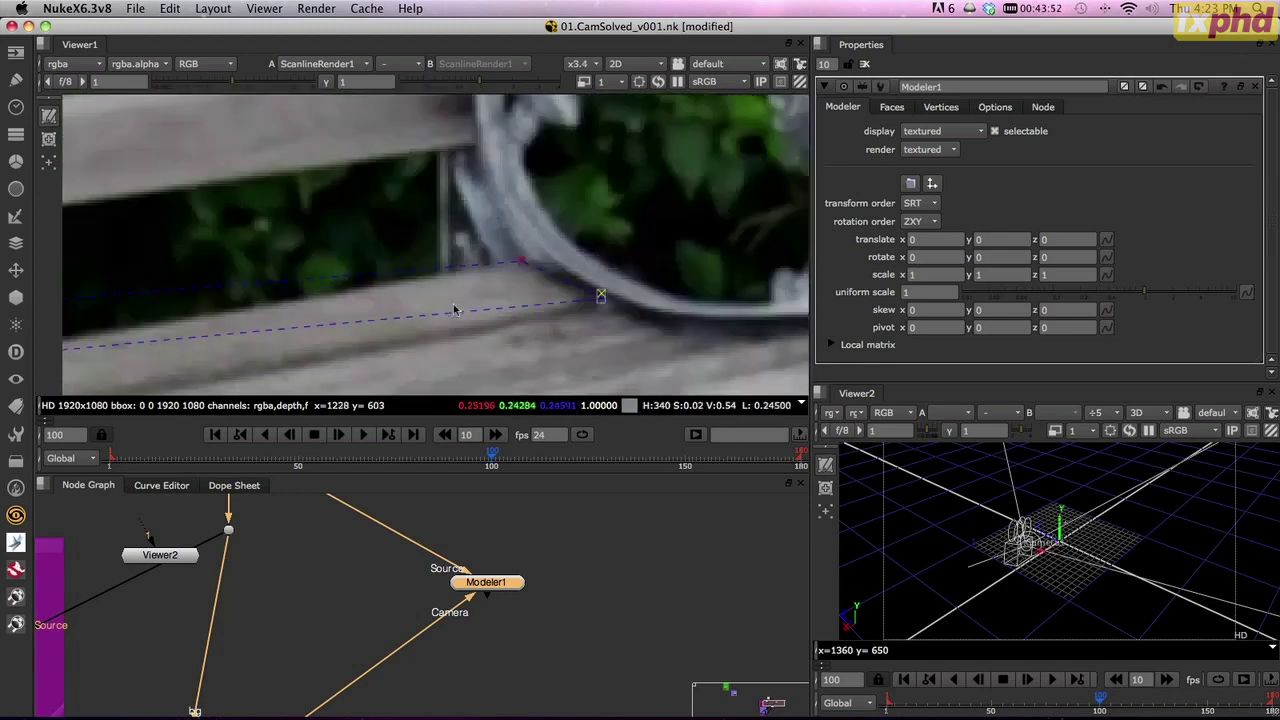
{"action": "scroll", "coordinate": [450, 313], "scroll_direction": "down", "scroll_amount": 1}
{"action": "middle_click_drag", "start_coordinate": [267, 342], "coordinate": [517, 255]}
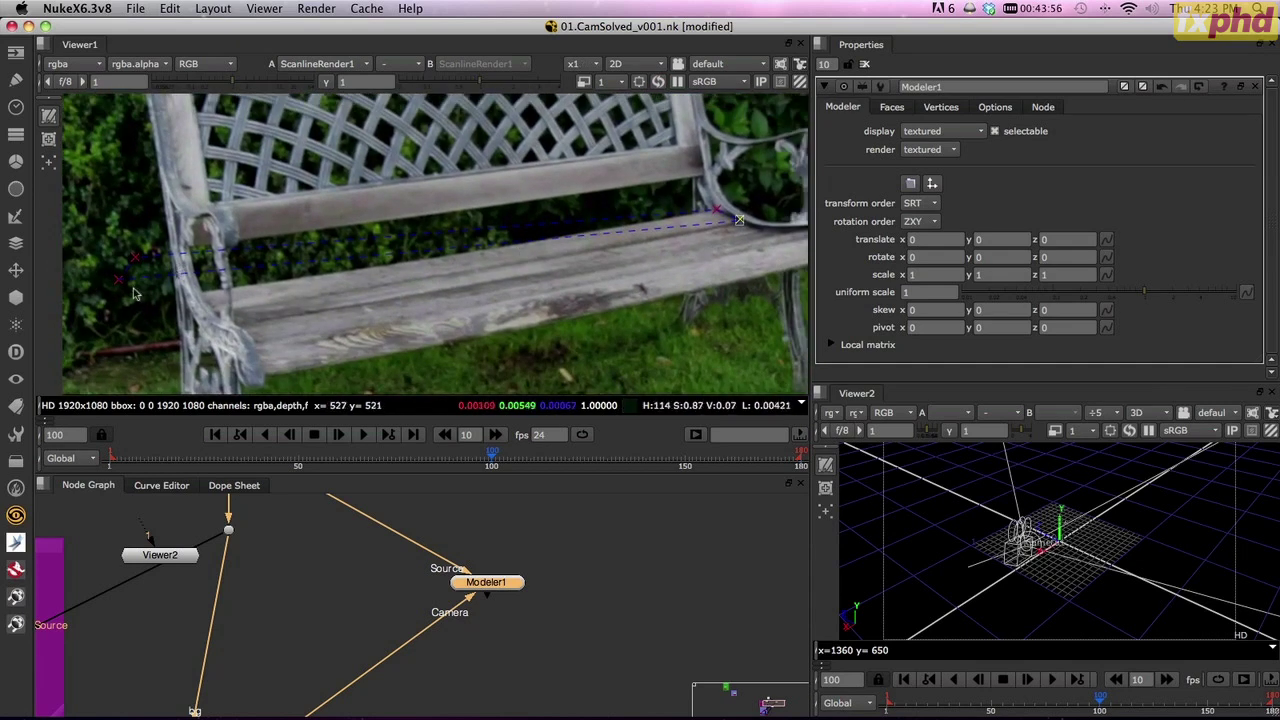
{"action": "left_click_drag", "start_coordinate": [124, 276], "coordinate": [205, 310]}
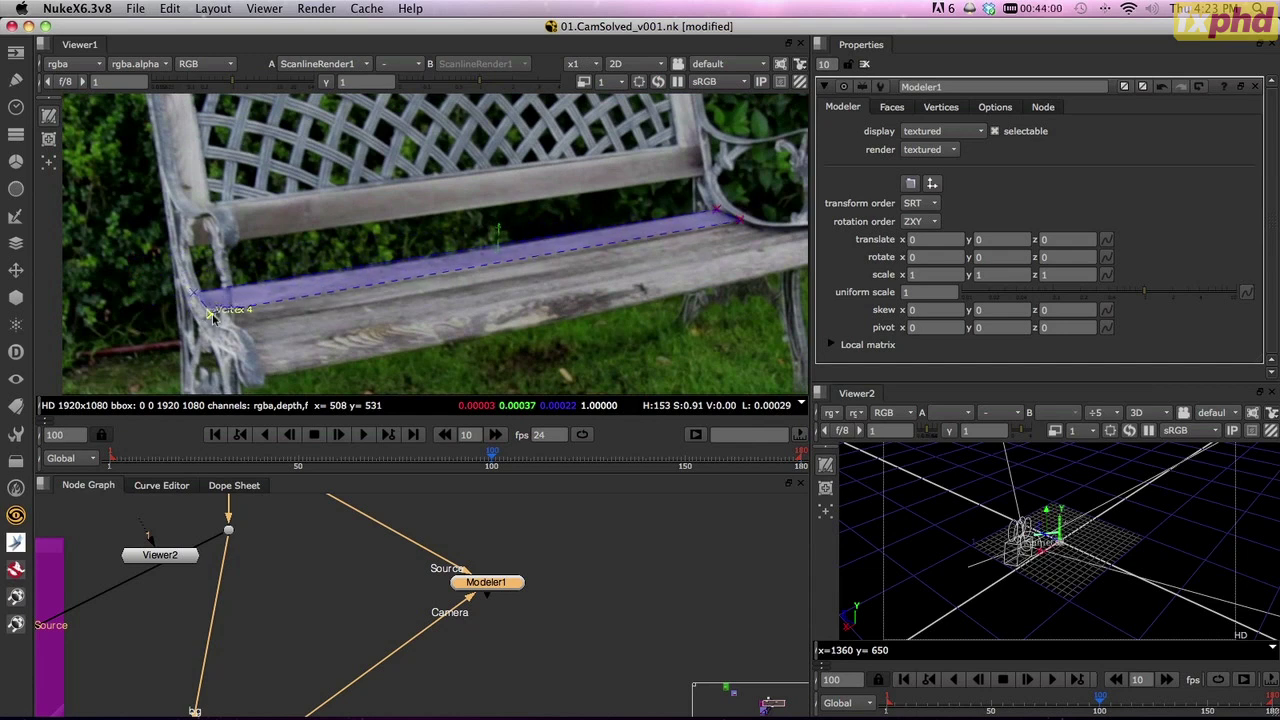
{"action": "mouse_move", "coordinate": [213, 318]}
{"action": "left_mouse_down"}
{"action": "mouse_move", "coordinate": [248, 308]}
{"action": "mouse_move", "coordinate": [211, 314]}
{"action": "left_mouse_up"}
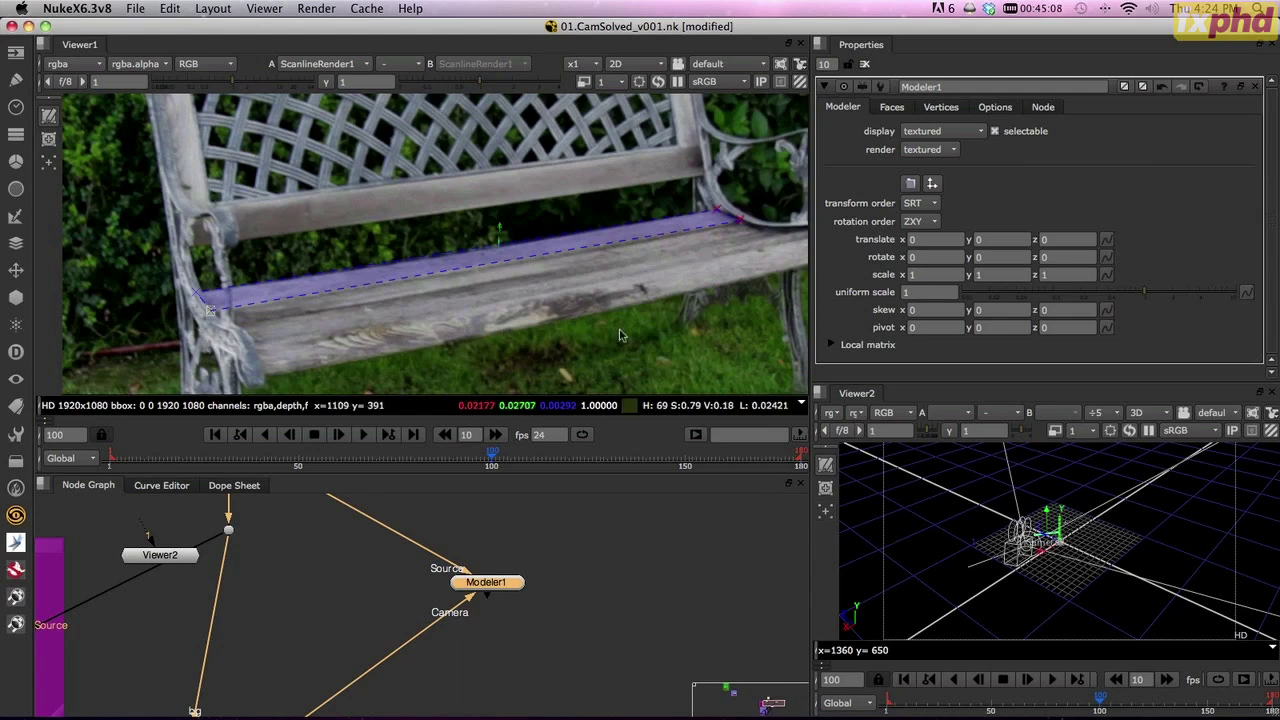
- Examine the slat face's position and orientation from several angles in the 3D scene of Viewer2
{"action": "scroll", "coordinate": [490, 245], "scroll_direction": "up", "scroll_amount": 5}
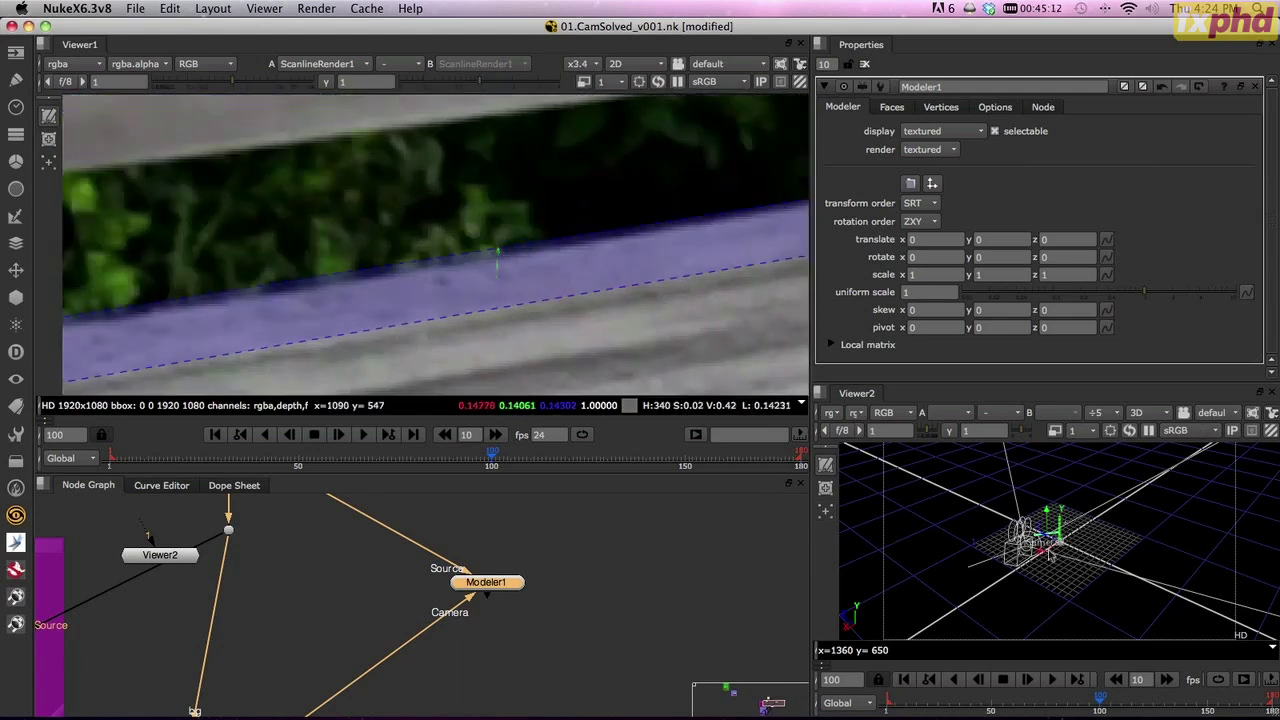
{"action": "scroll", "coordinate": [1050, 555], "scroll_direction": "up", "scroll_amount": 5}
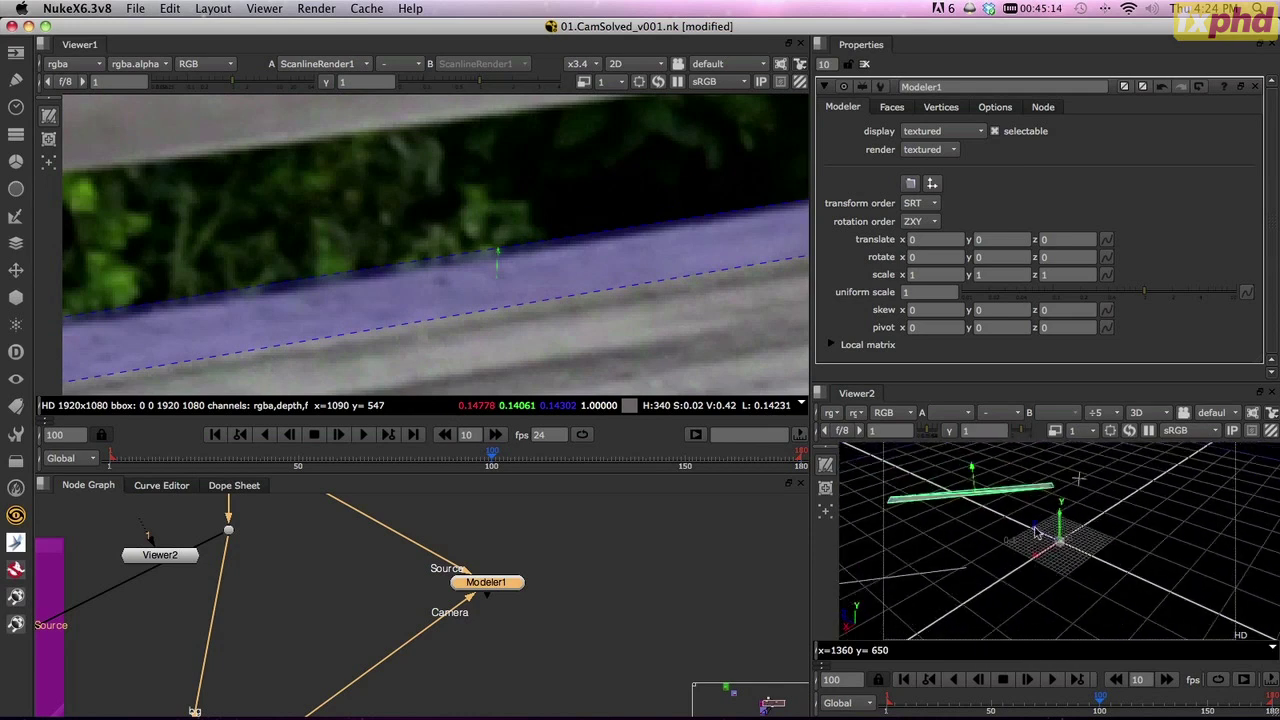
{"action": "scroll", "coordinate": [1037, 532], "scroll_direction": "up", "scroll_amount": 2}
{"action": "left_click_drag", "start_coordinate": [1187, 492], "coordinate": [1074, 558], "text": "ctrl"}
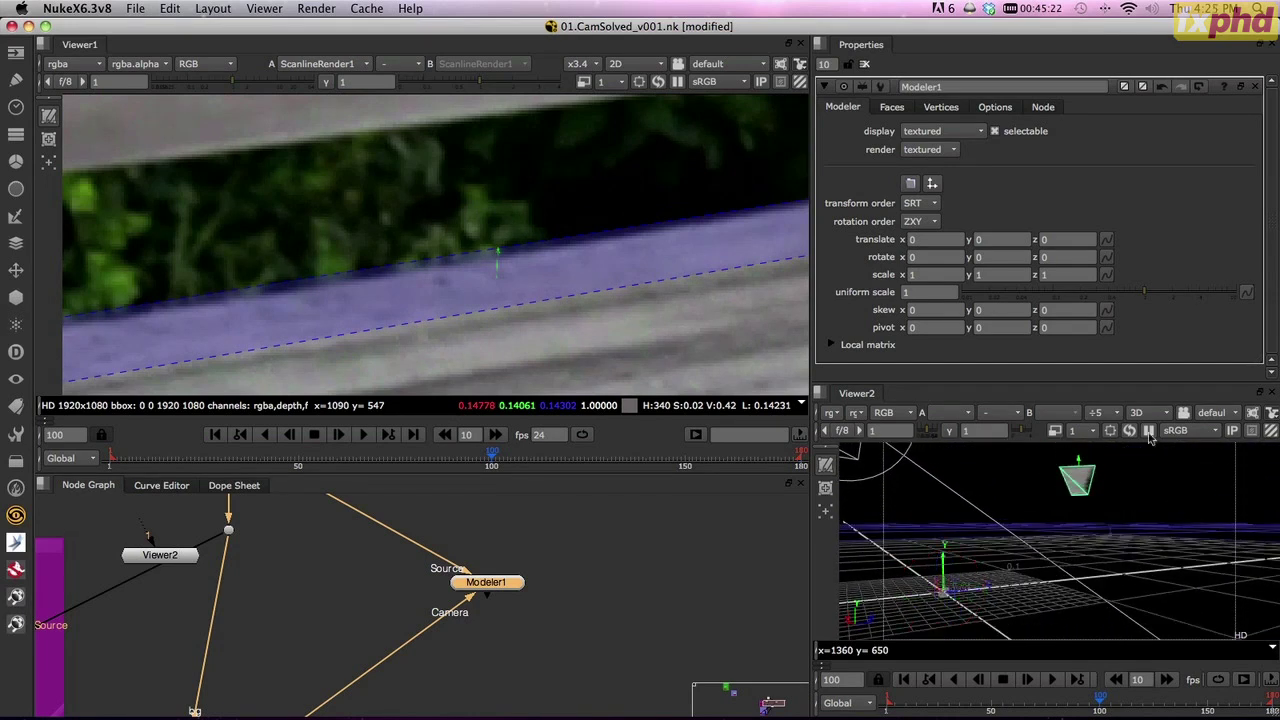
{"action": "mouse_move", "coordinate": [1146, 503]}
{"action": "left_mouse_down", "text": "ctrl"}
{"action": "mouse_move", "coordinate": [1062, 548]}
{"action": "mouse_move", "coordinate": [1146, 524]}
{"action": "left_mouse_up", "text": "ctrl"}
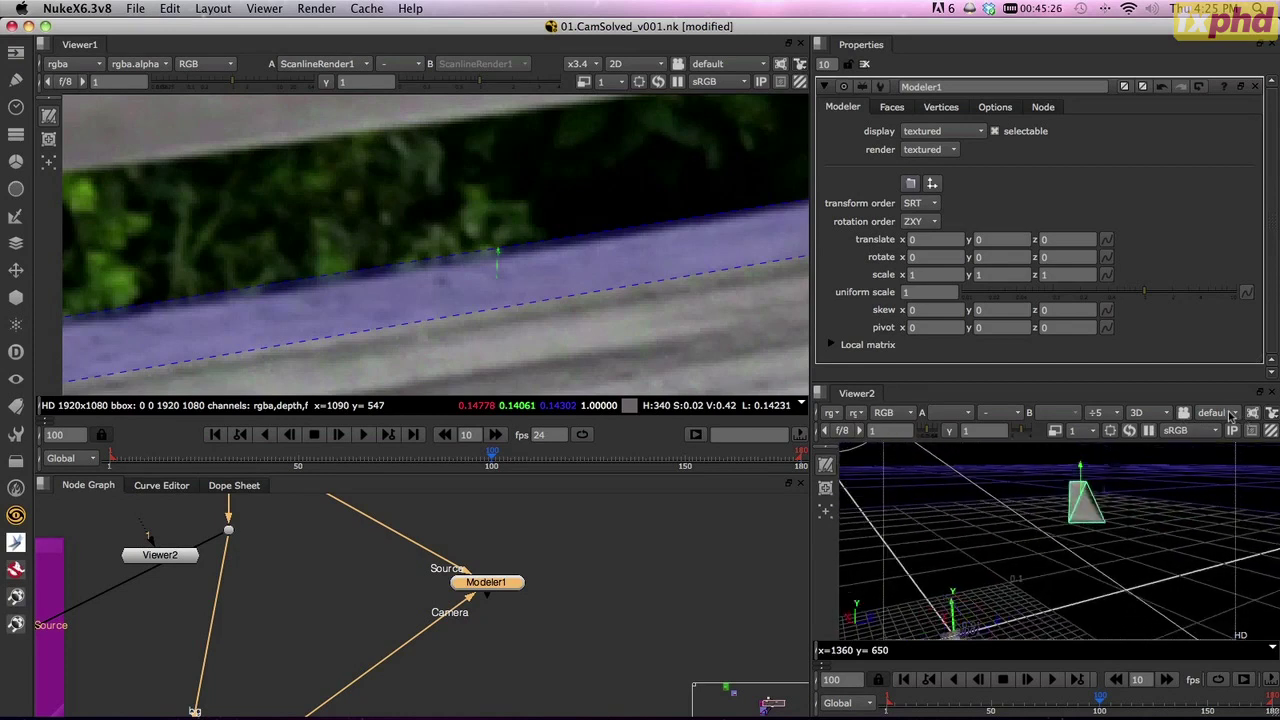
- Check how level the slat face lies using the rtside and front views in Viewer2
{"action": "left_click", "coordinate": [1165, 413]}
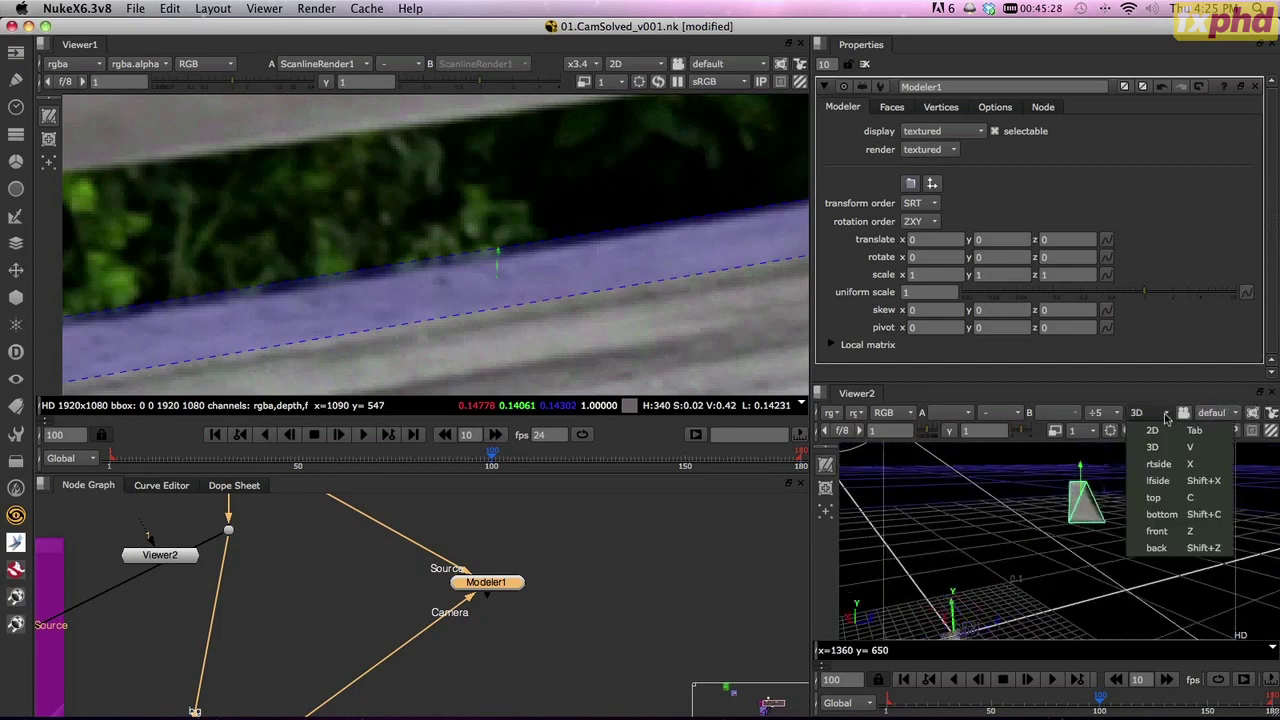
{"action": "left_click", "coordinate": [1165, 465]}
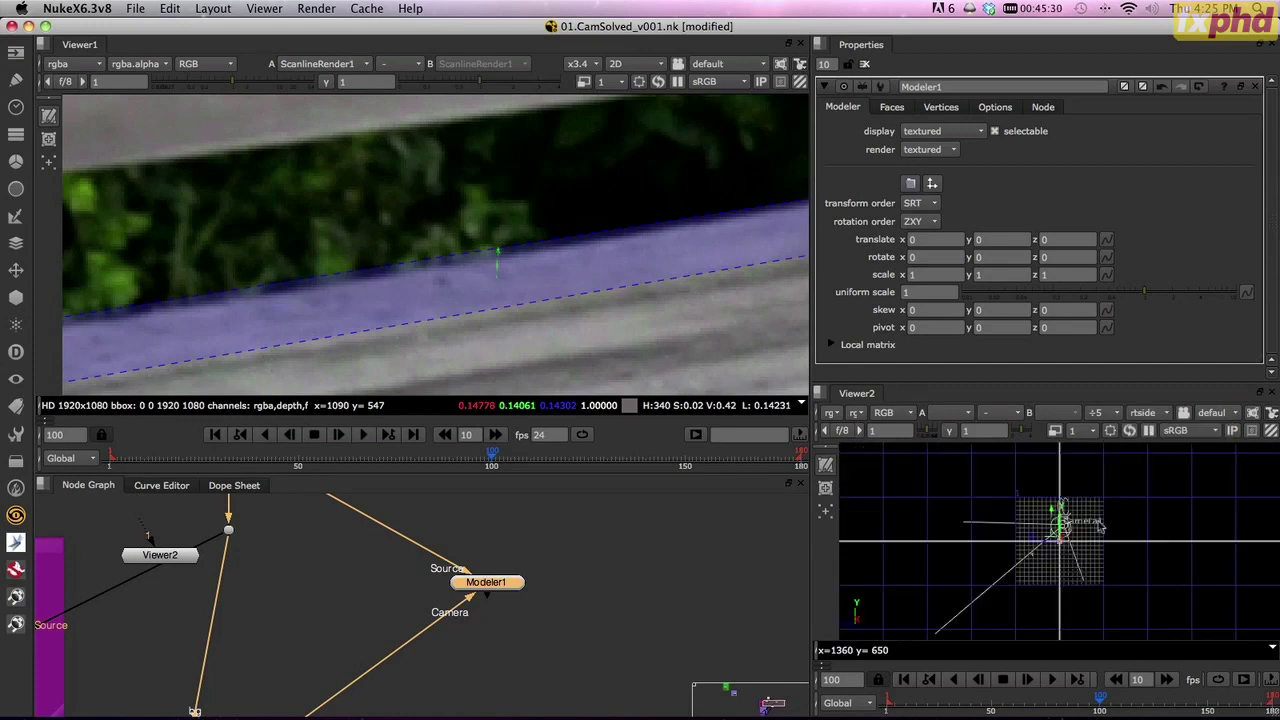
{"action": "scroll", "coordinate": [1015, 551], "scroll_direction": "up", "scroll_amount": 6}
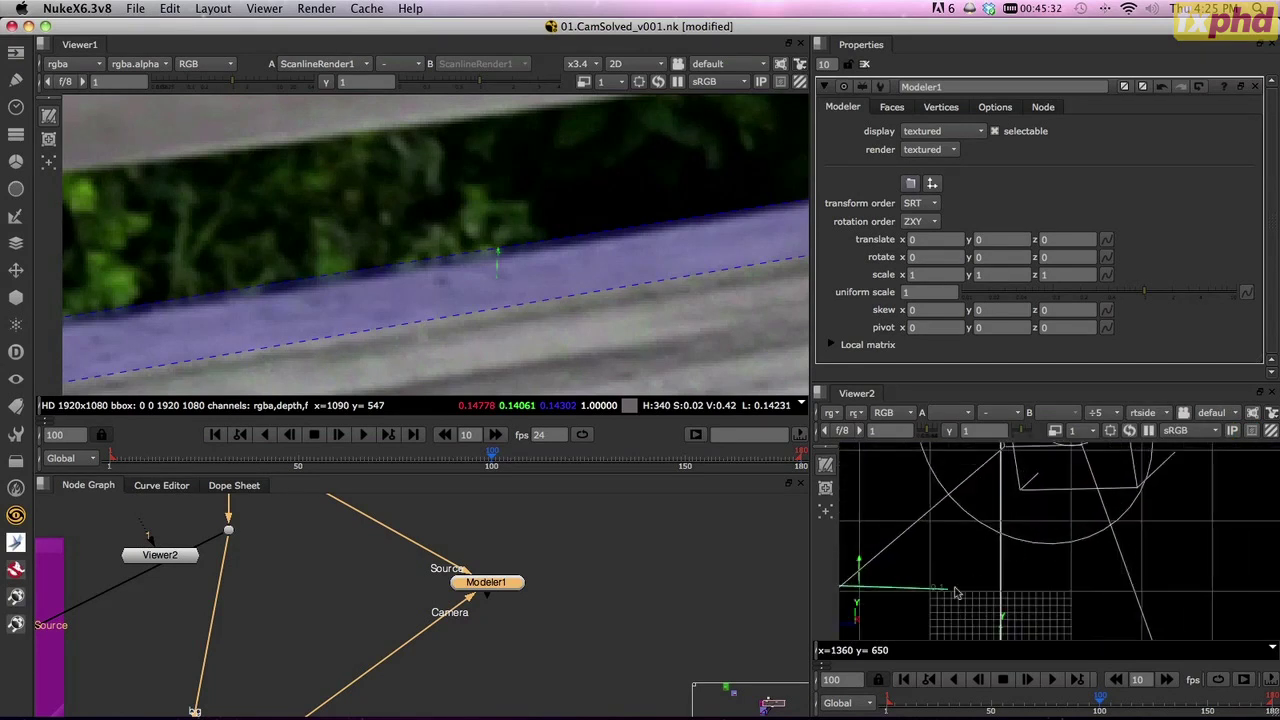
{"action": "middle_click_drag", "start_coordinate": [952, 575], "coordinate": [1120, 552]}
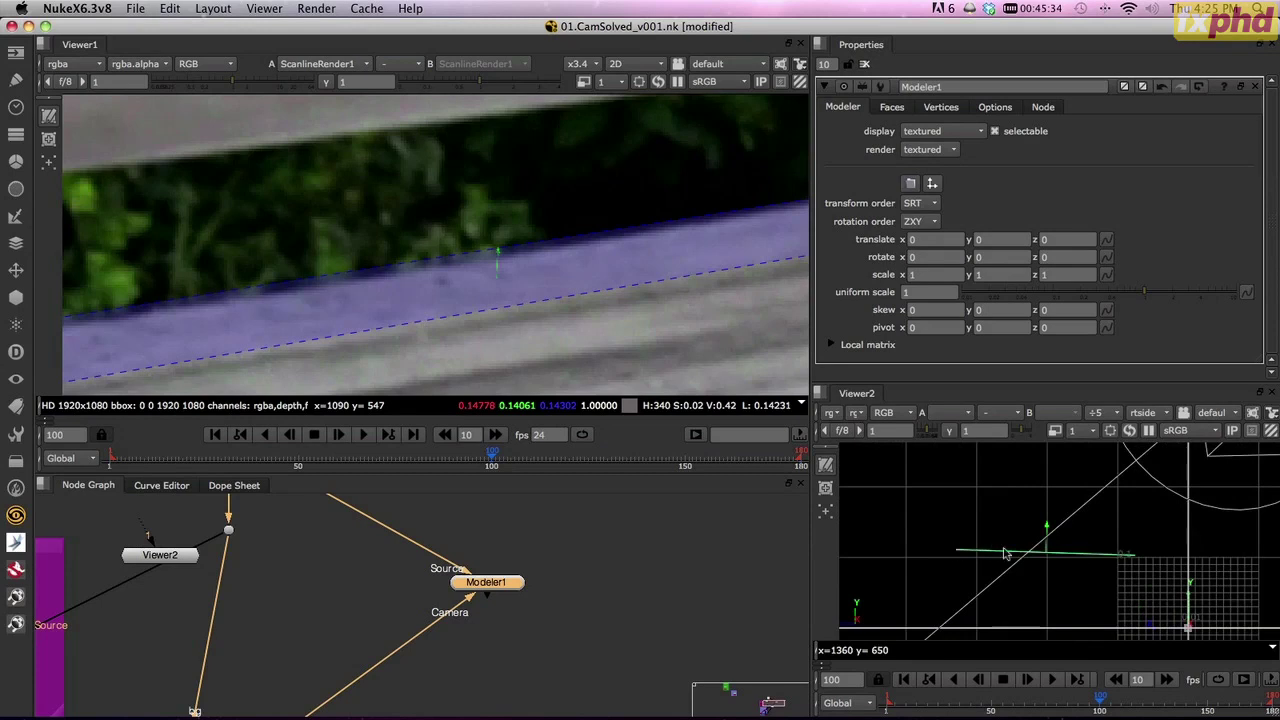
{"action": "left_click", "coordinate": [1160, 412]}
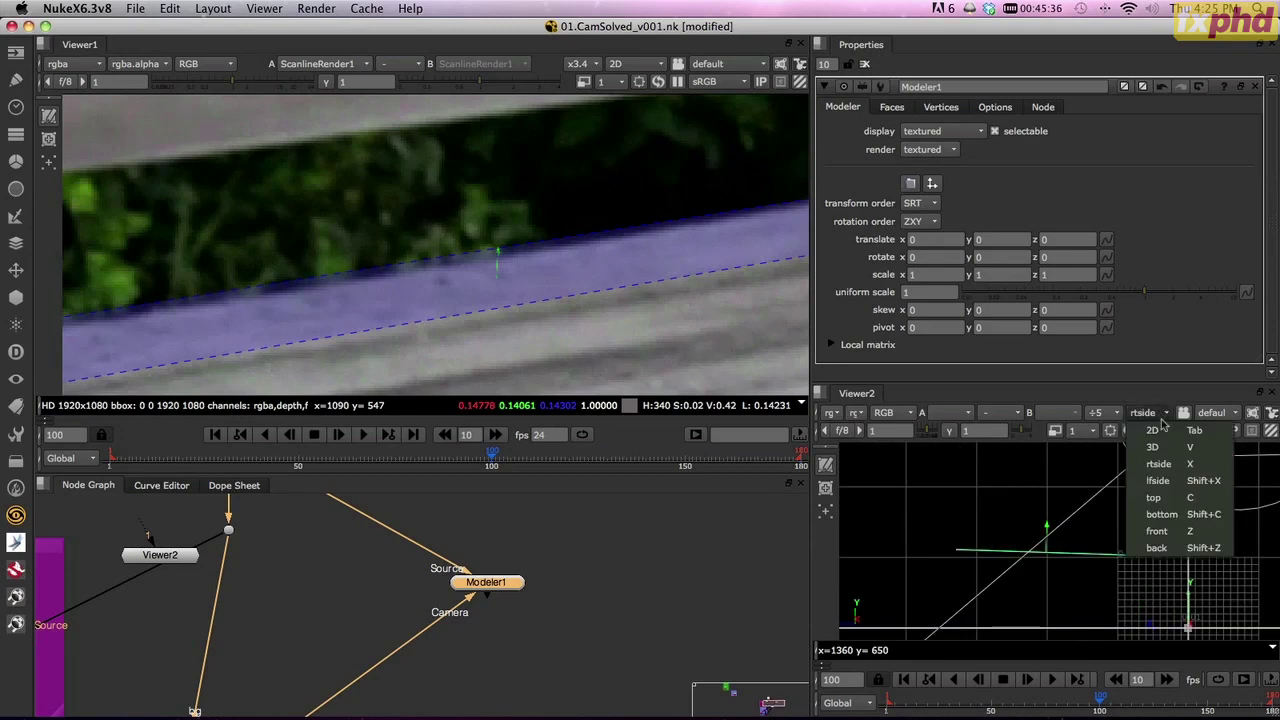
{"action": "left_click", "coordinate": [1178, 527]}
{"action": "mouse_move", "coordinate": [1090, 543]}
{"action": "left_mouse_down", "text": "ctrl"}
{"action": "mouse_move", "coordinate": [1064, 540]}
{"action": "mouse_move", "coordinate": [1104, 530]}
{"action": "left_mouse_up", "text": "ctrl"}
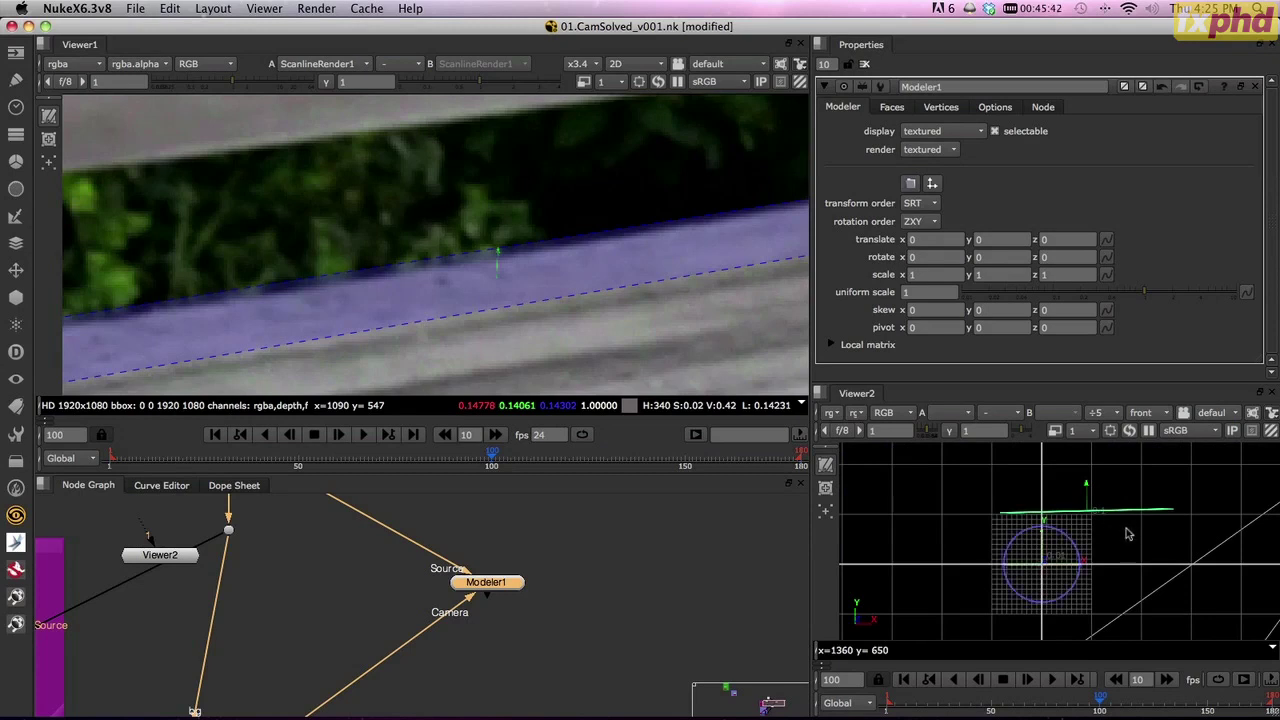
{"action": "middle_click_drag", "start_coordinate": [1140, 534], "coordinate": [1062, 532]}
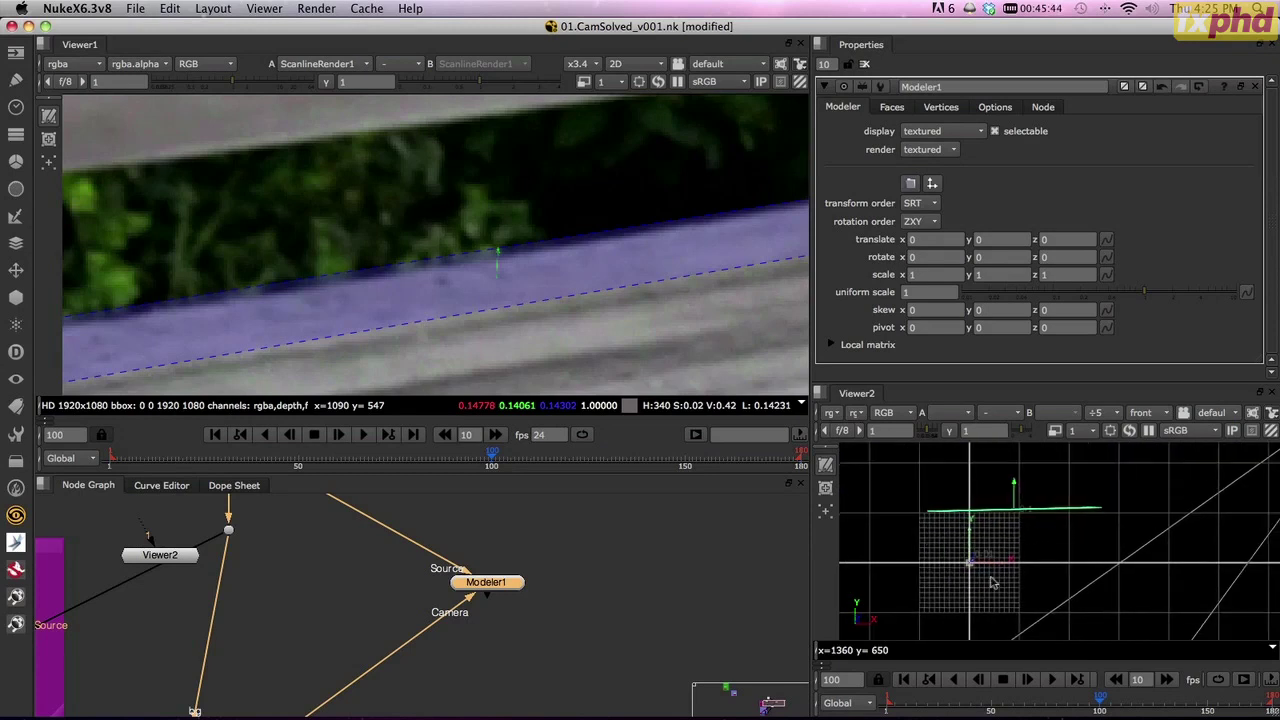
- Fine-tune Vertex 4 at the slat's front left corner at frame 100 to level the face
{"action": "scroll", "coordinate": [433, 249], "scroll_direction": "down", "scroll_amount": 6}
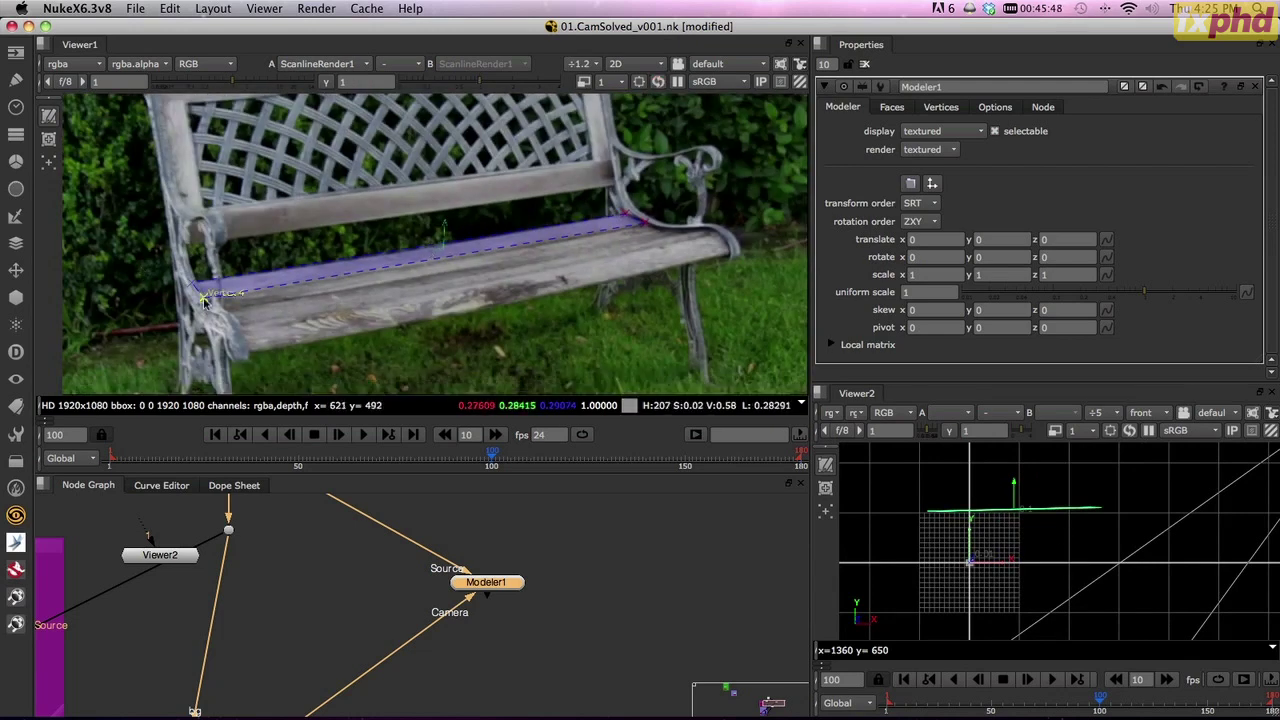
{"action": "mouse_move", "coordinate": [203, 301]}
{"action": "left_mouse_down"}
{"action": "mouse_move", "coordinate": [329, 321]}
{"action": "mouse_move", "coordinate": [336, 303]}
{"action": "mouse_move", "coordinate": [207, 307]}
{"action": "left_mouse_up"}
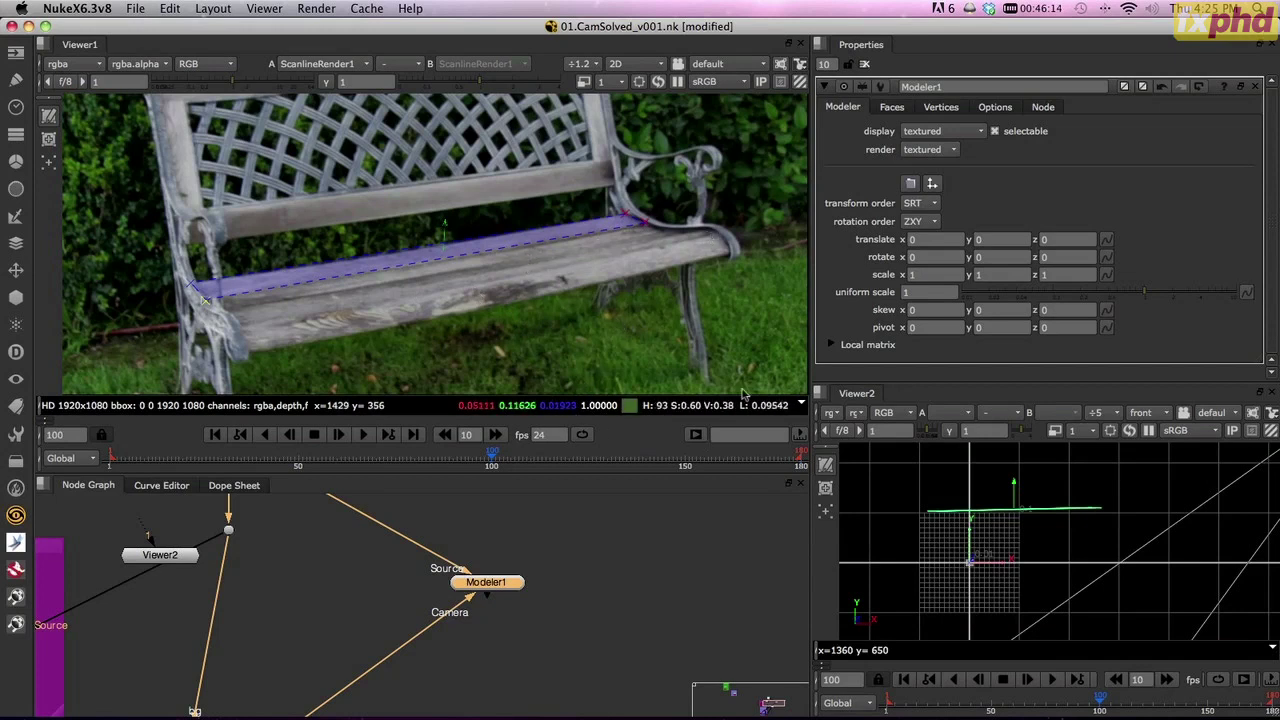
- At frame 180, add a face over the bench seat's second slat, sharing the first face's front edge
{"action": "left_click", "coordinate": [800, 463]}
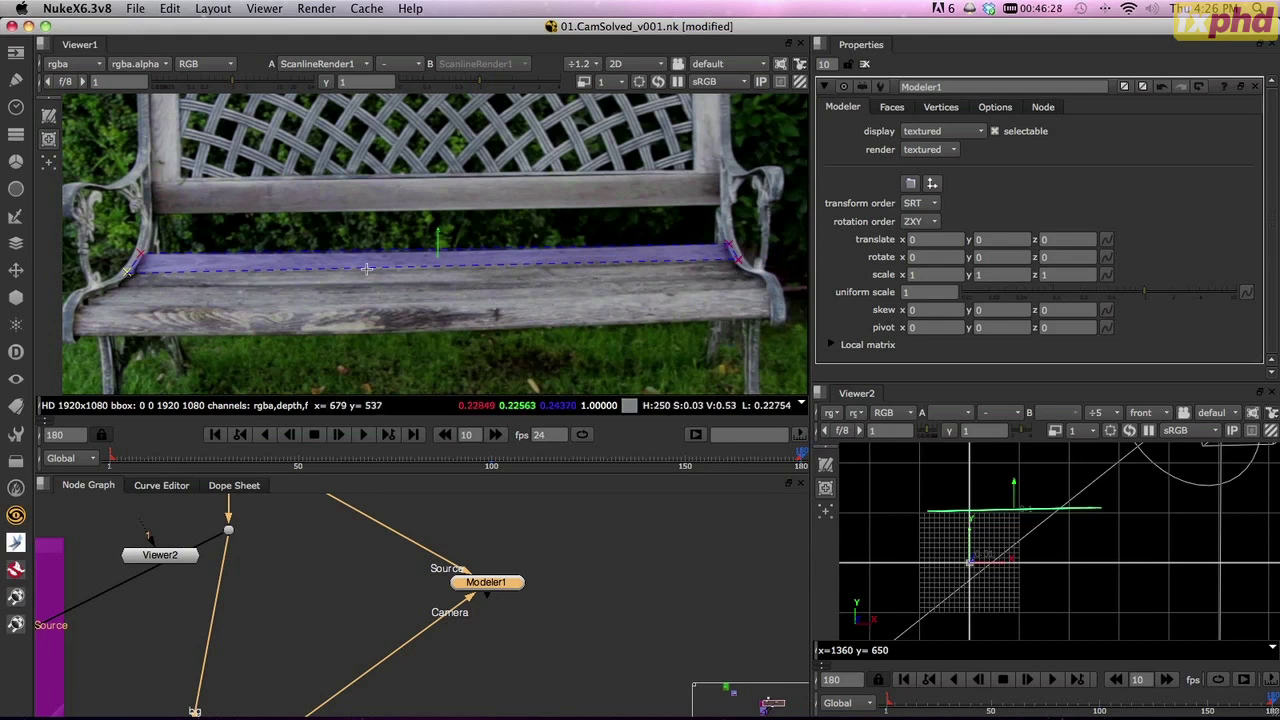
{"action": "left_click", "coordinate": [737, 262]}
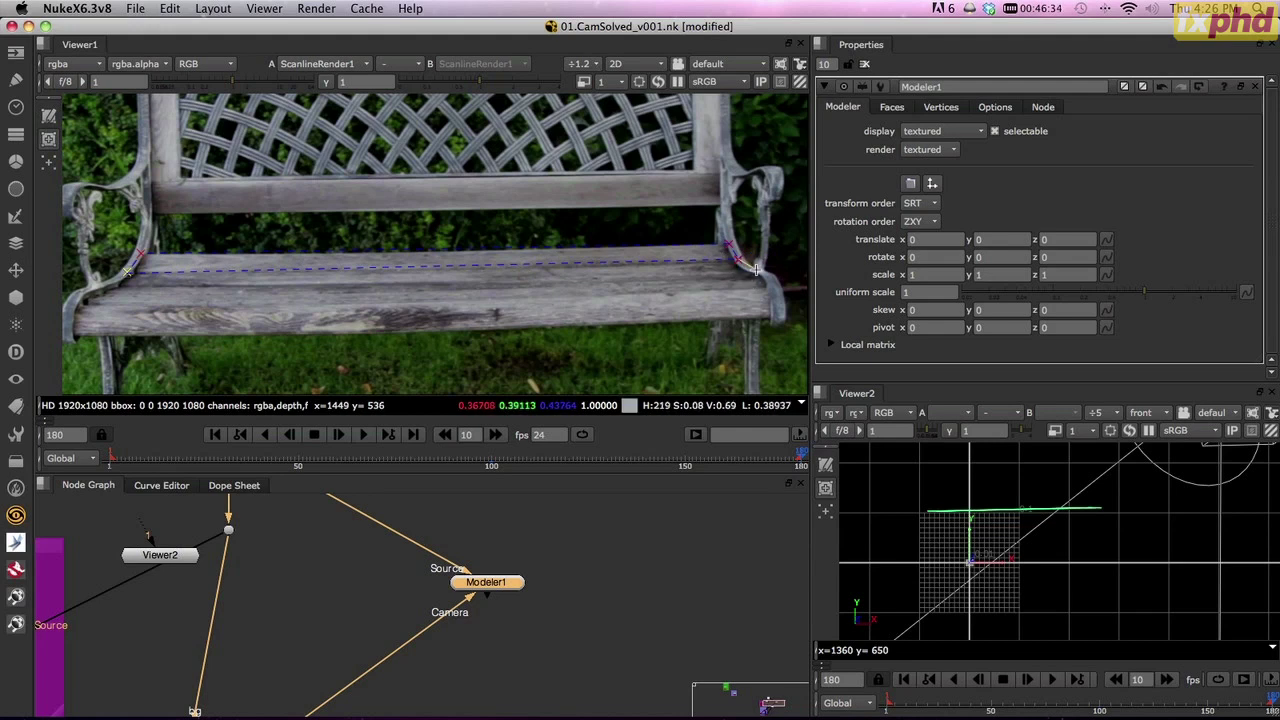
{"action": "left_click_drag", "start_coordinate": [756, 268], "coordinate": [731, 274]}
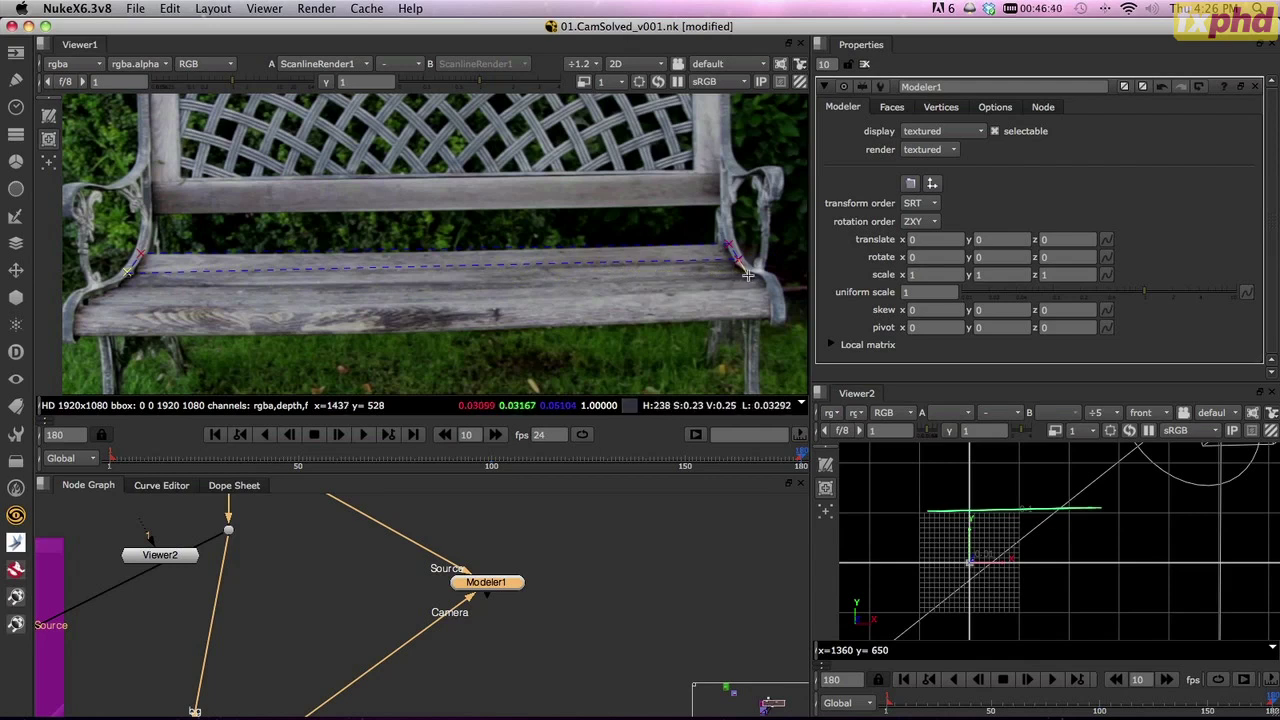
{"action": "left_click_drag", "start_coordinate": [745, 274], "coordinate": [127, 276]}
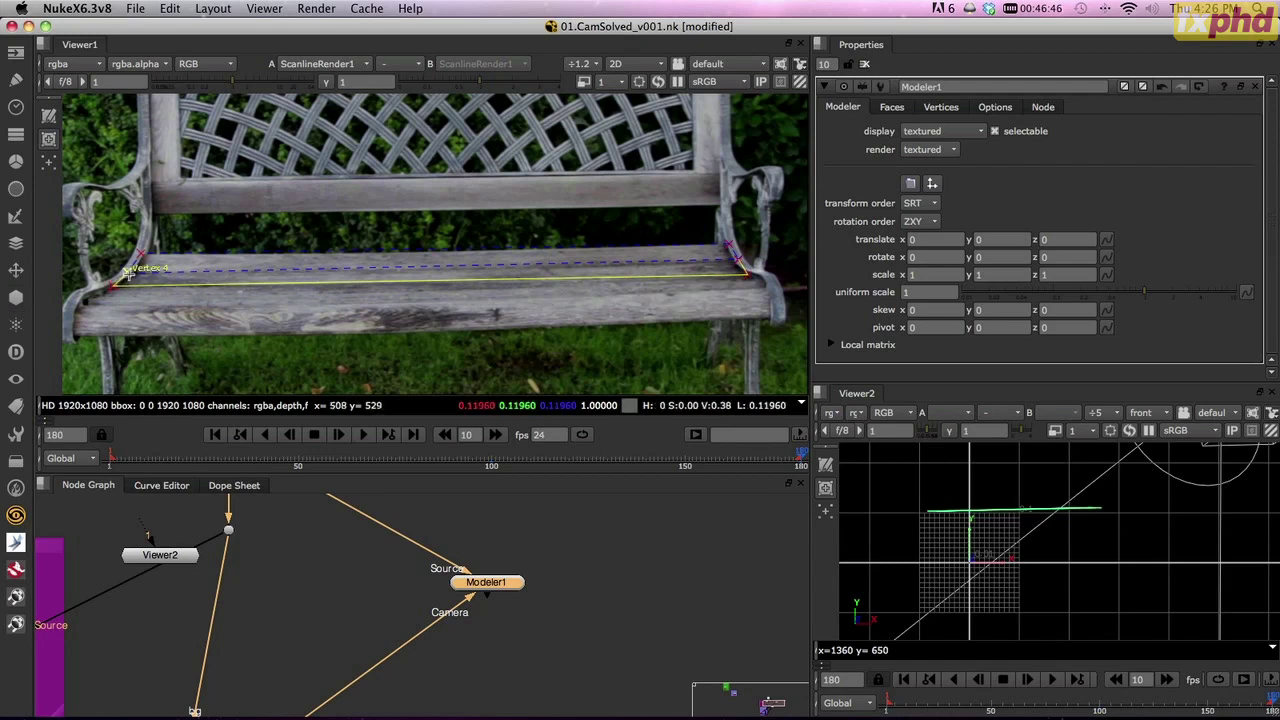
{"action": "left_click_drag", "start_coordinate": [127, 272], "coordinate": [738, 262]}
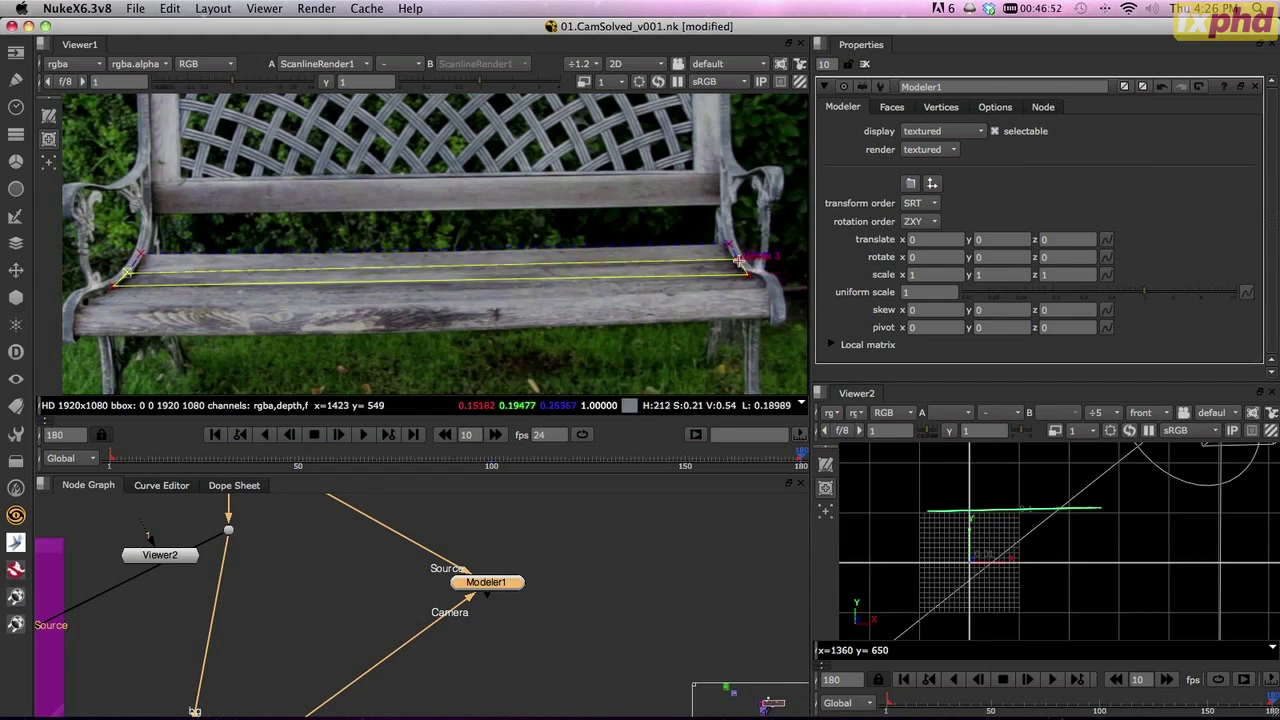
{"action": "left_click", "coordinate": [738, 262]}
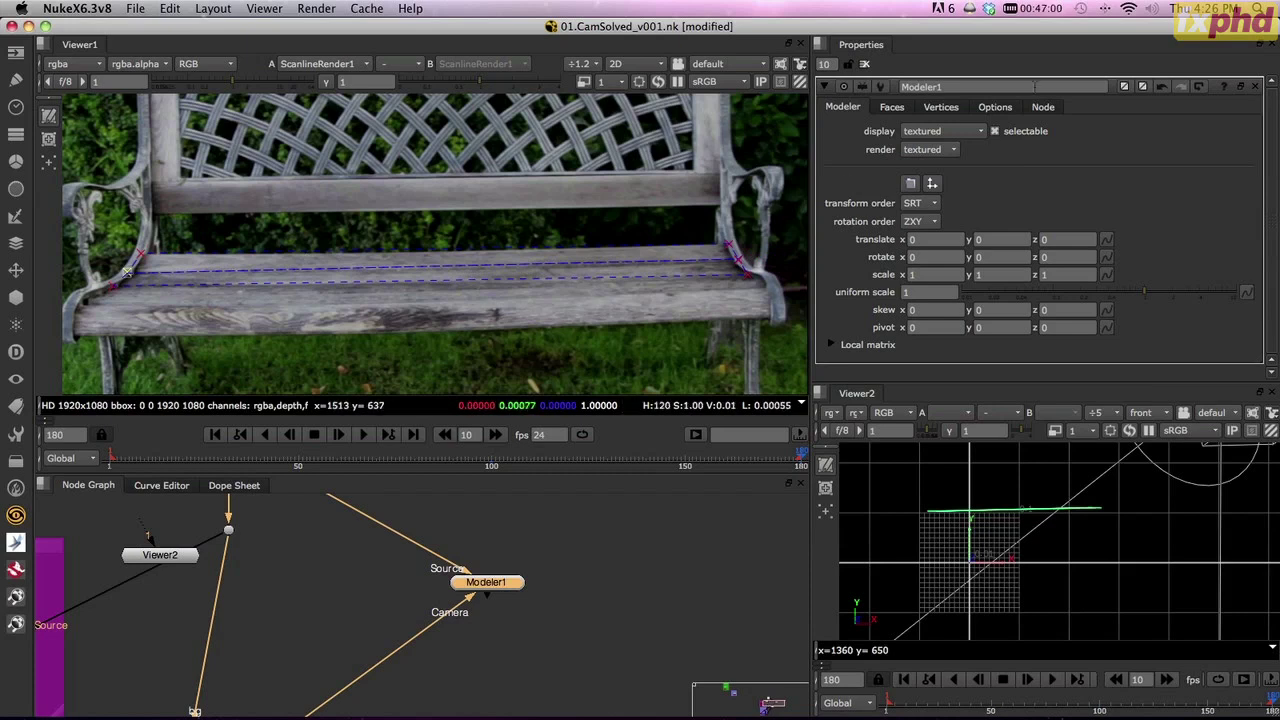
- Inspect the vertex and face lists of Modeler1 for the two slat faces
{"action": "left_click", "coordinate": [938, 107]}
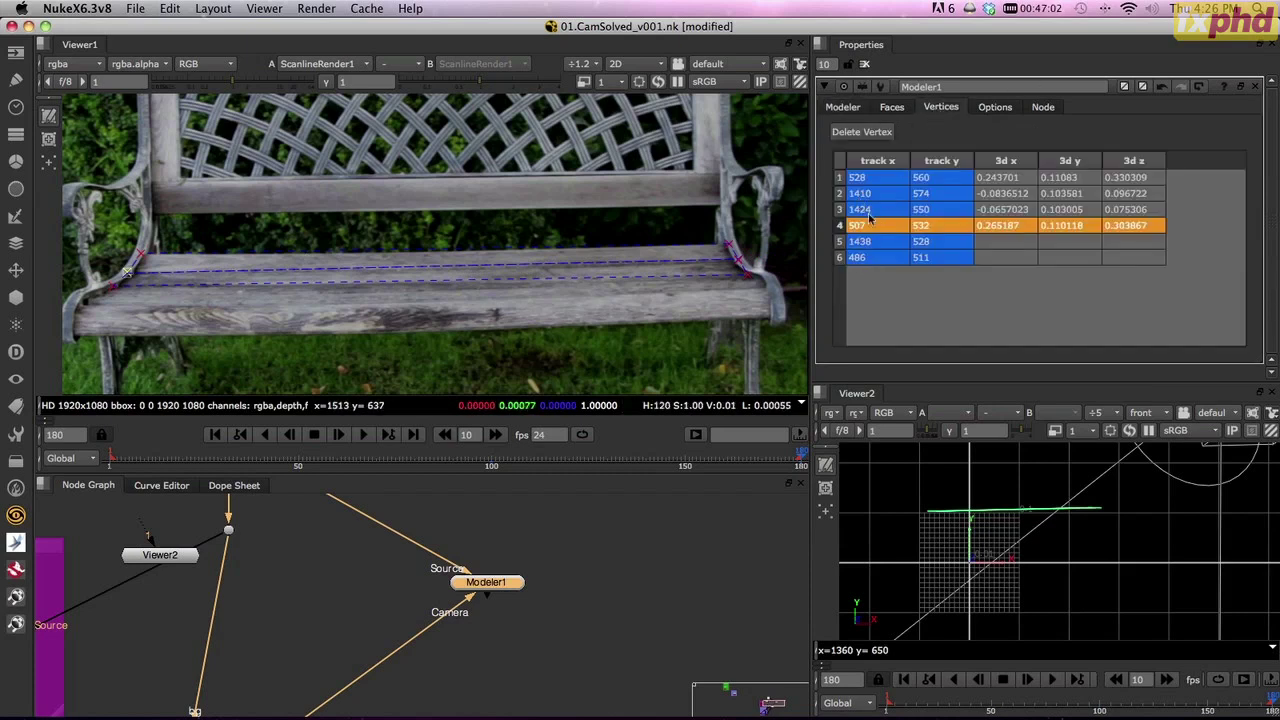
{"action": "left_click", "coordinate": [890, 109]}
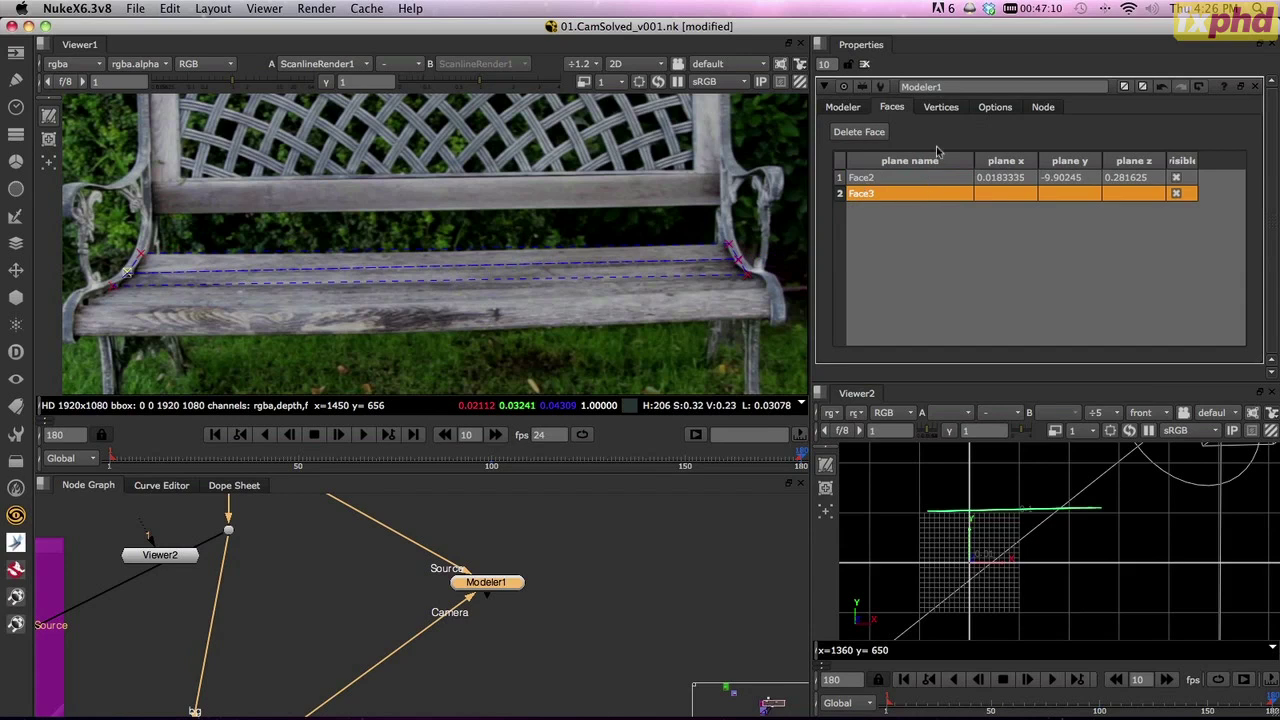
{"action": "left_click", "coordinate": [944, 108]}
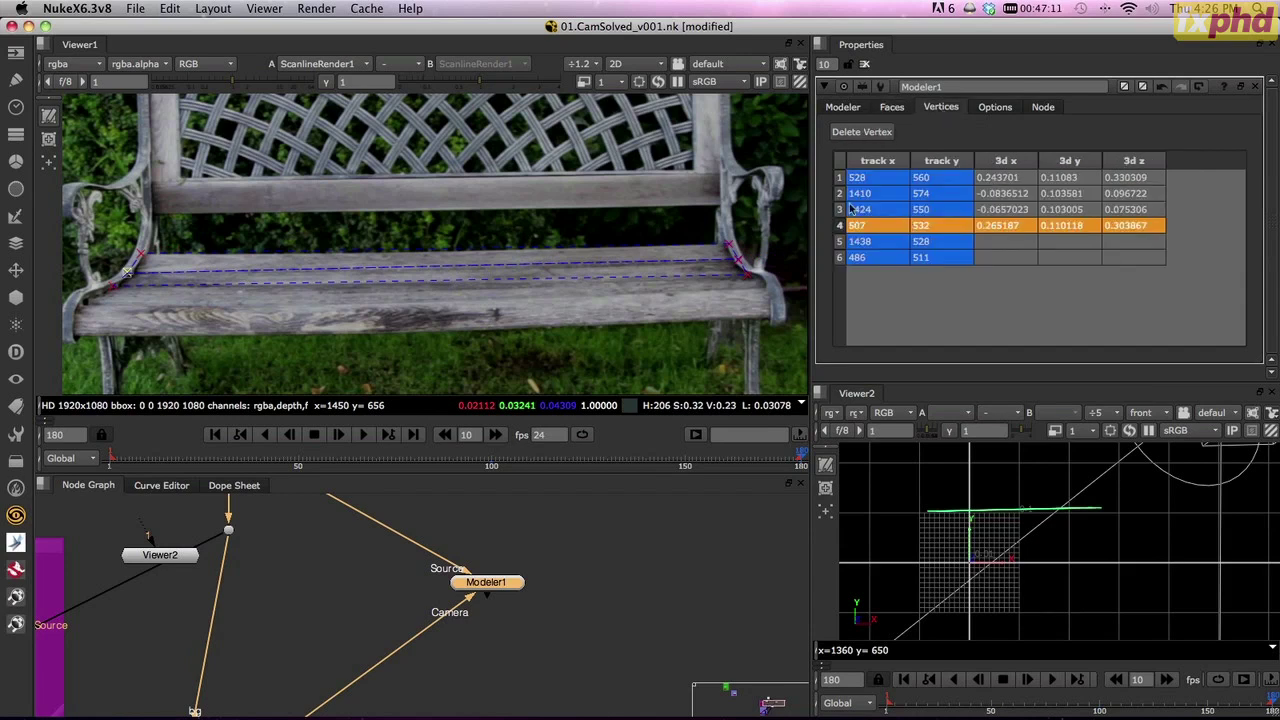
{"action": "left_click", "coordinate": [896, 110]}
{"action": "left_click", "coordinate": [843, 109]}
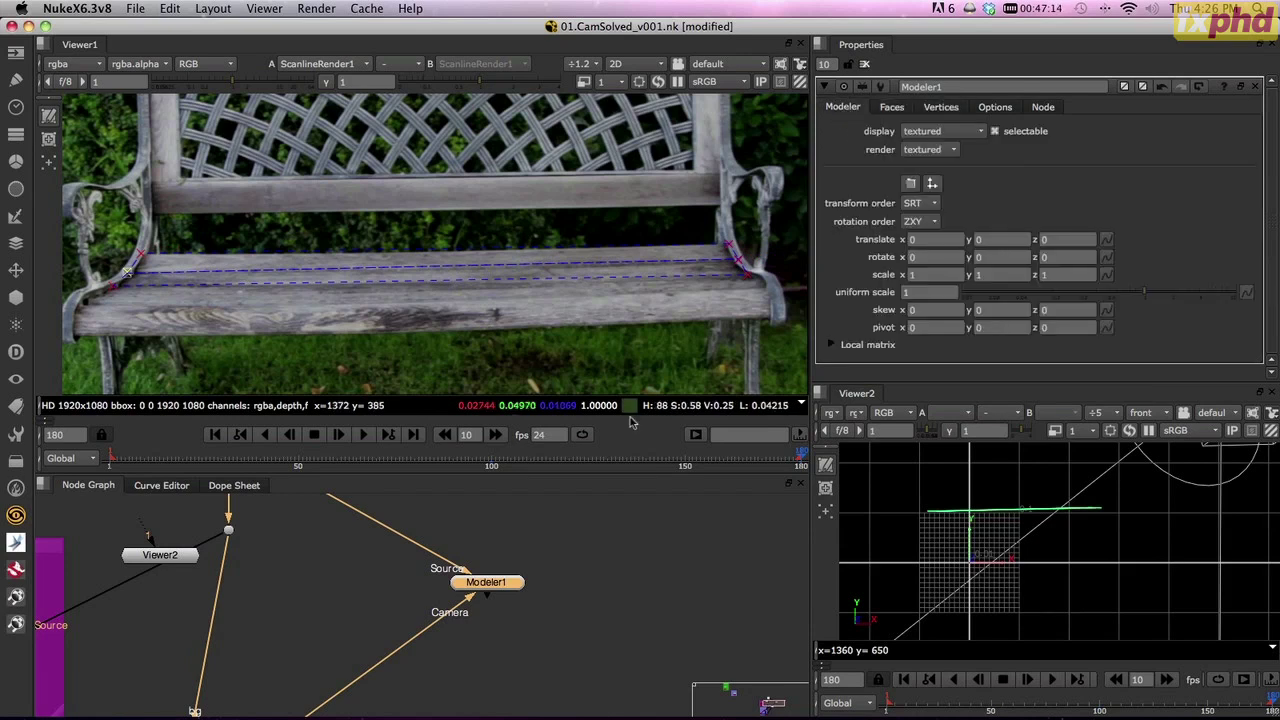
- At frame 100, align the second slat face's two front vertices, including Vertex 5, with the slat's front corners
{"action": "left_click", "coordinate": [491, 468]}
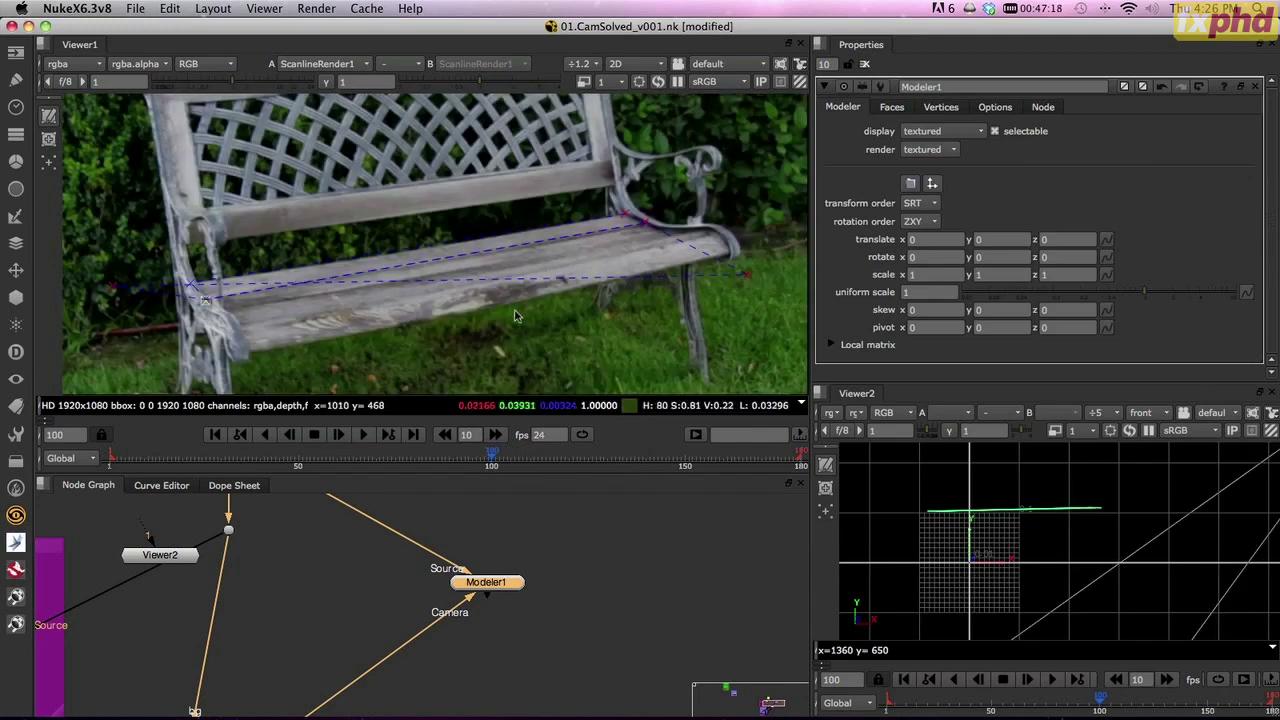
{"action": "left_click_drag", "start_coordinate": [748, 276], "coordinate": [668, 229]}
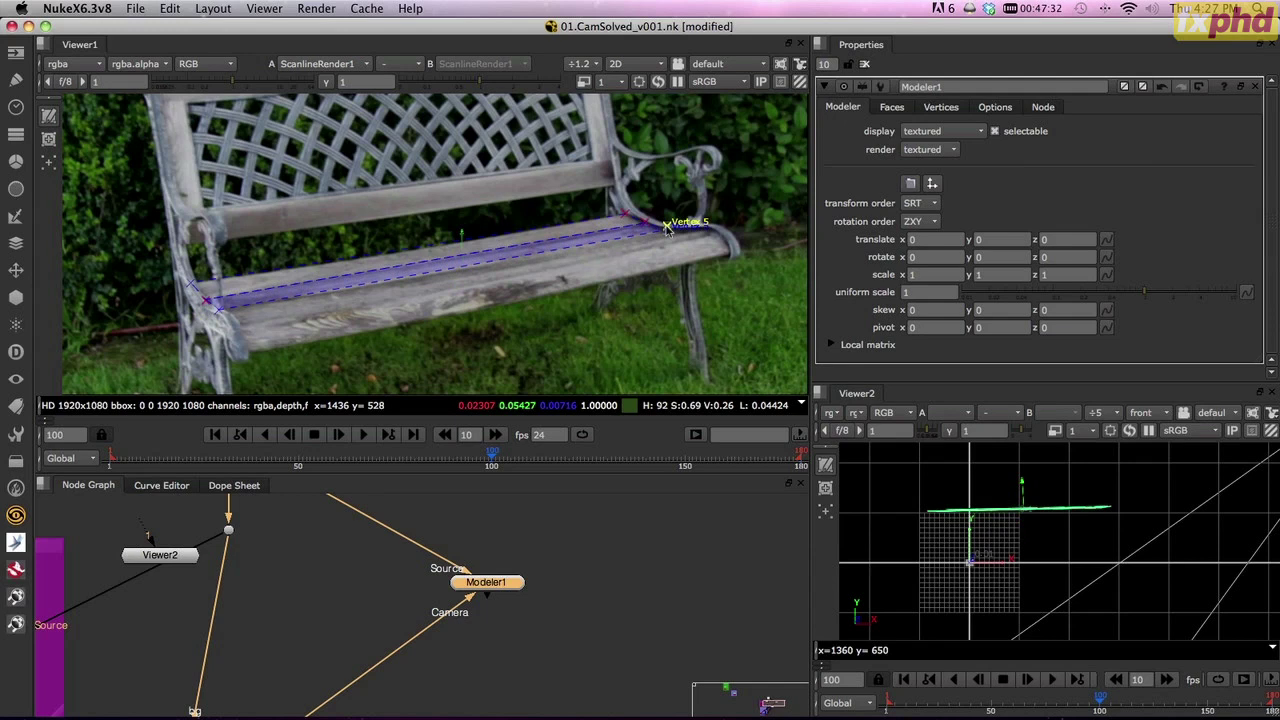
{"action": "mouse_move", "coordinate": [666, 229]}
{"action": "left_mouse_down"}
{"action": "mouse_move", "coordinate": [466, 269]}
{"action": "mouse_move", "coordinate": [658, 234]}
{"action": "mouse_move", "coordinate": [670, 219]}
{"action": "mouse_move", "coordinate": [676, 235]}
{"action": "left_mouse_up"}
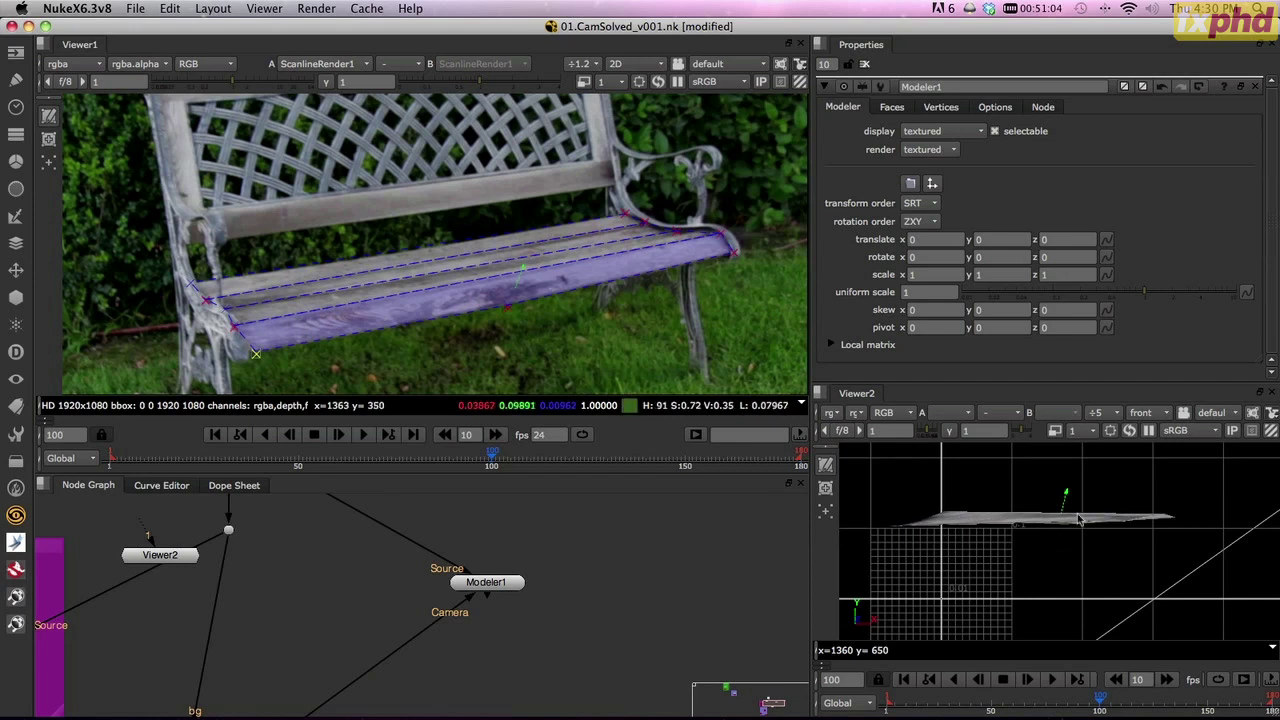
- Examine the textured seat slat faces from several angles in the 3D scene of Viewer2
{"action": "key", "text": "v"}
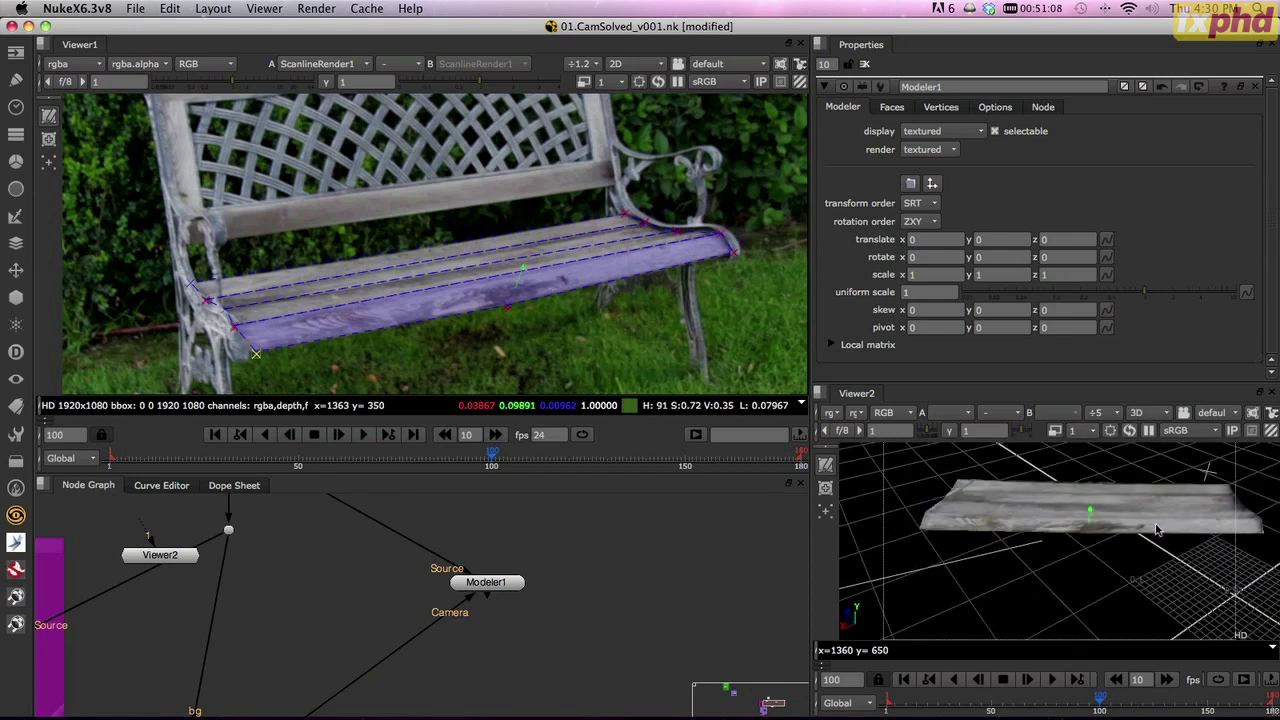
{"action": "left_click_drag", "start_coordinate": [1187, 516], "coordinate": [928, 509], "text": "ctrl"}
{"action": "left_click", "coordinate": [1055, 509]}
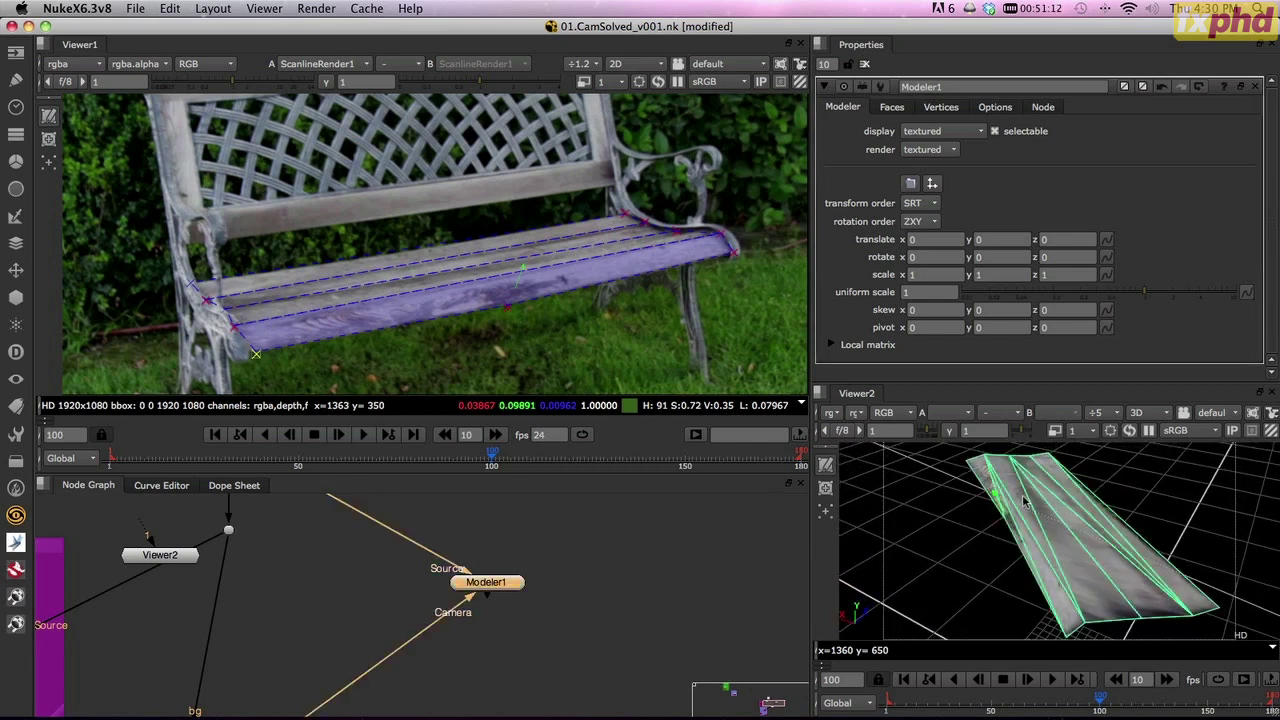
{"action": "scroll", "coordinate": [1083, 545], "scroll_direction": "up", "scroll_amount": 2}
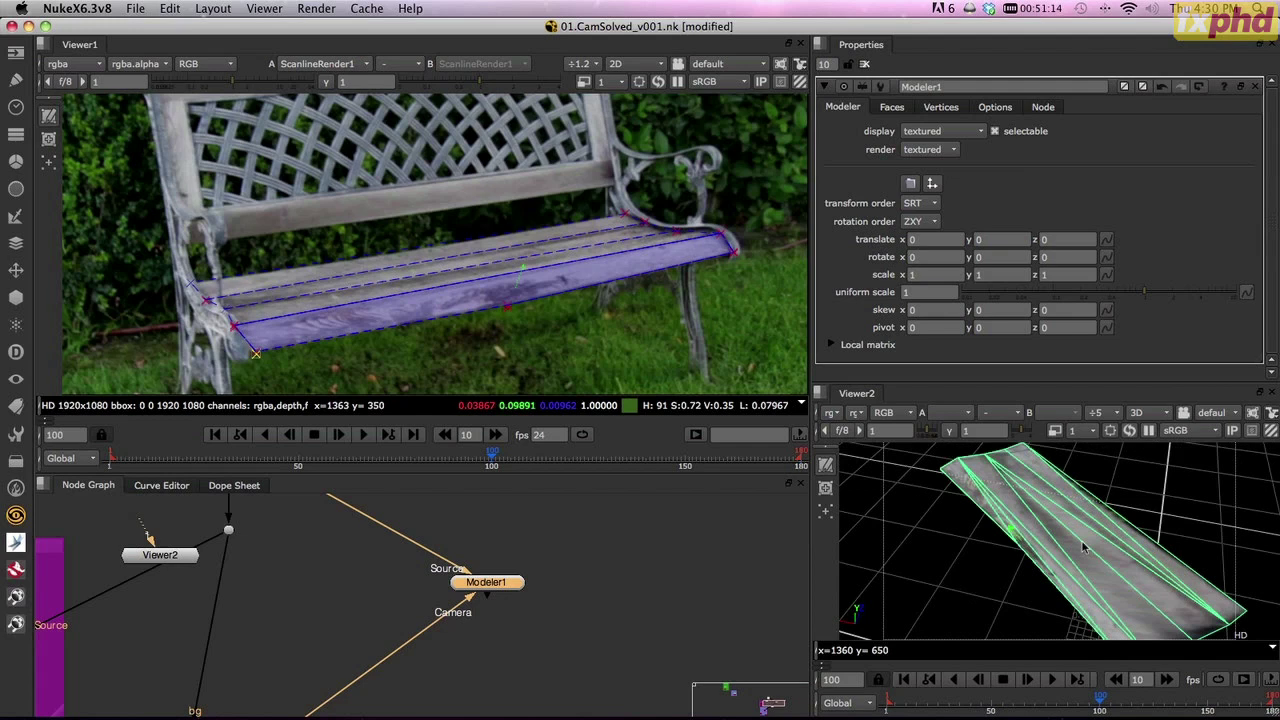
{"action": "left_click_drag", "start_coordinate": [1083, 545], "coordinate": [1068, 515], "text": "ctrl"}
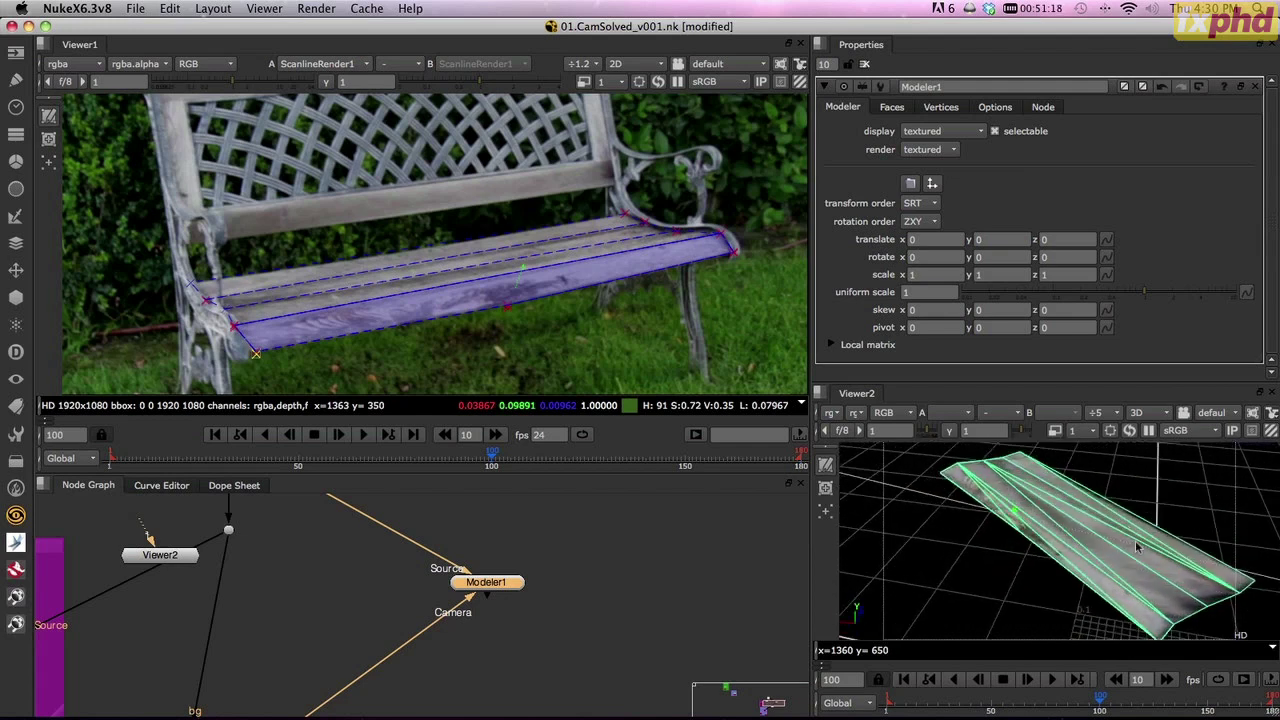
{"action": "left_click_drag", "start_coordinate": [1139, 548], "coordinate": [1014, 460], "text": "ctrl"}
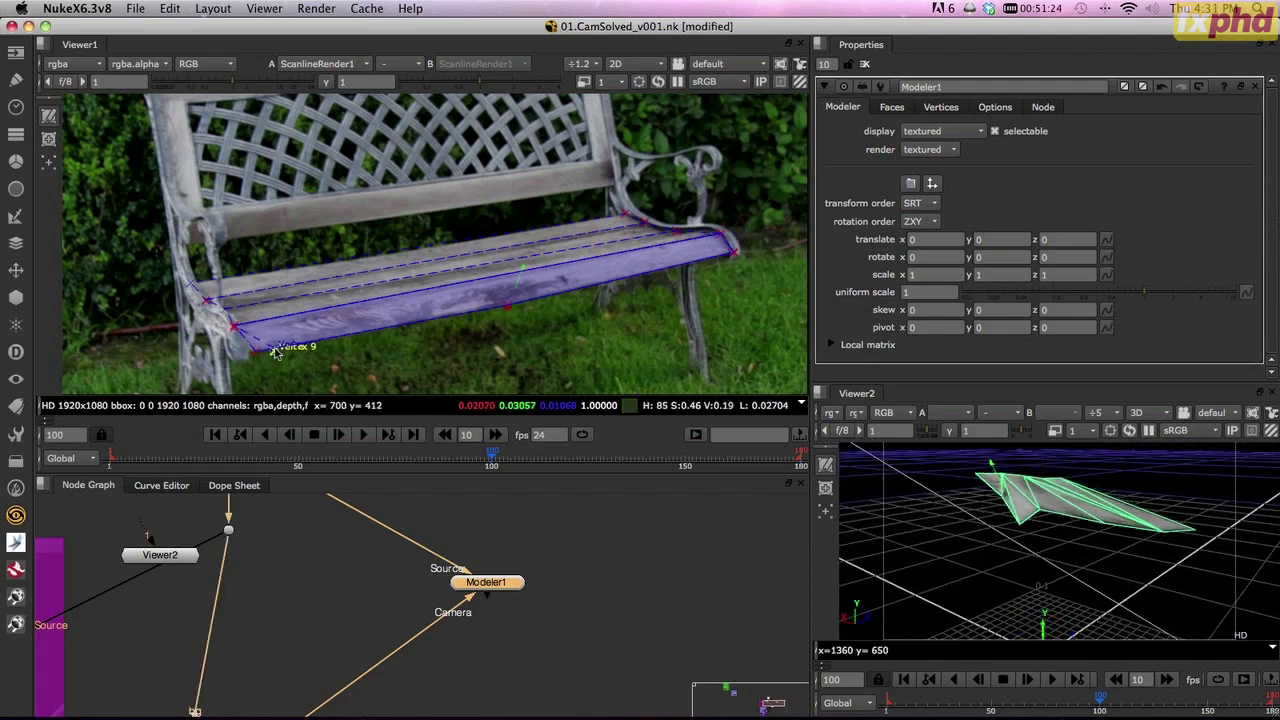
- Reposition the front slat face's lower left vertex at frame 100 to straighten its left end, and check the shape in 3D
{"action": "left_click_drag", "start_coordinate": [276, 352], "coordinate": [241, 352]}
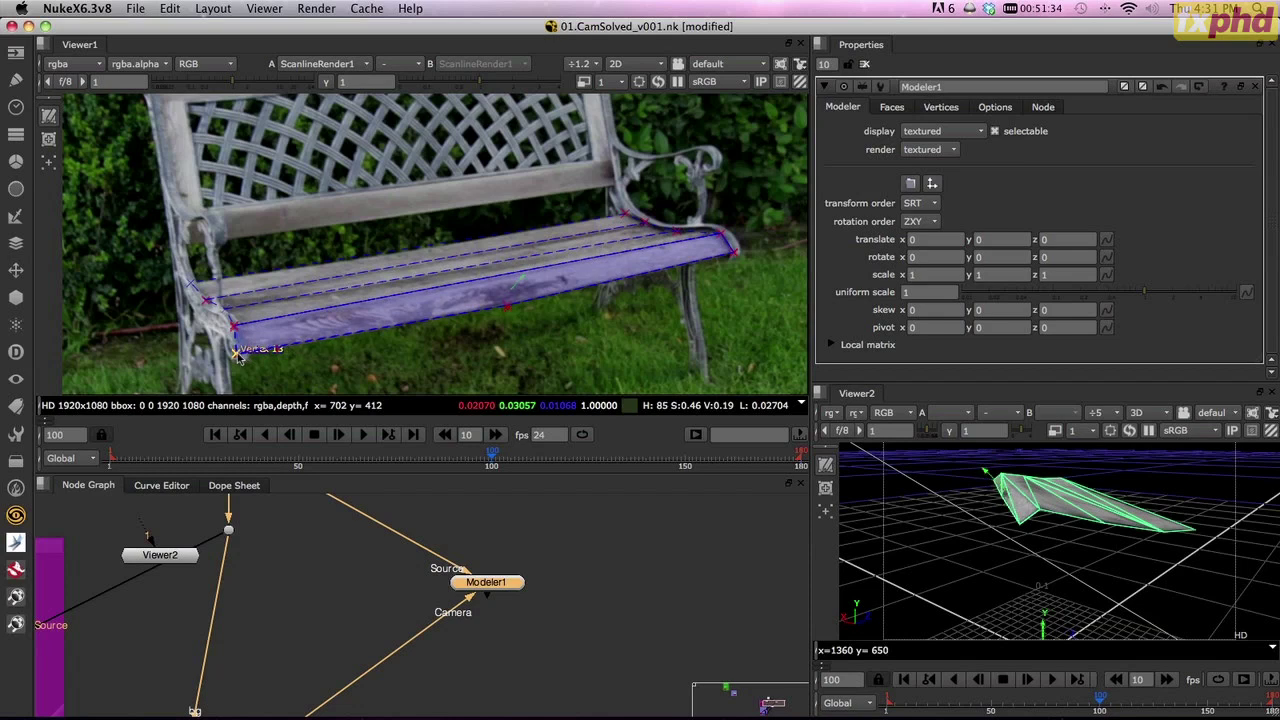
{"action": "left_click_drag", "start_coordinate": [974, 546], "coordinate": [1000, 484], "text": "ctrl"}
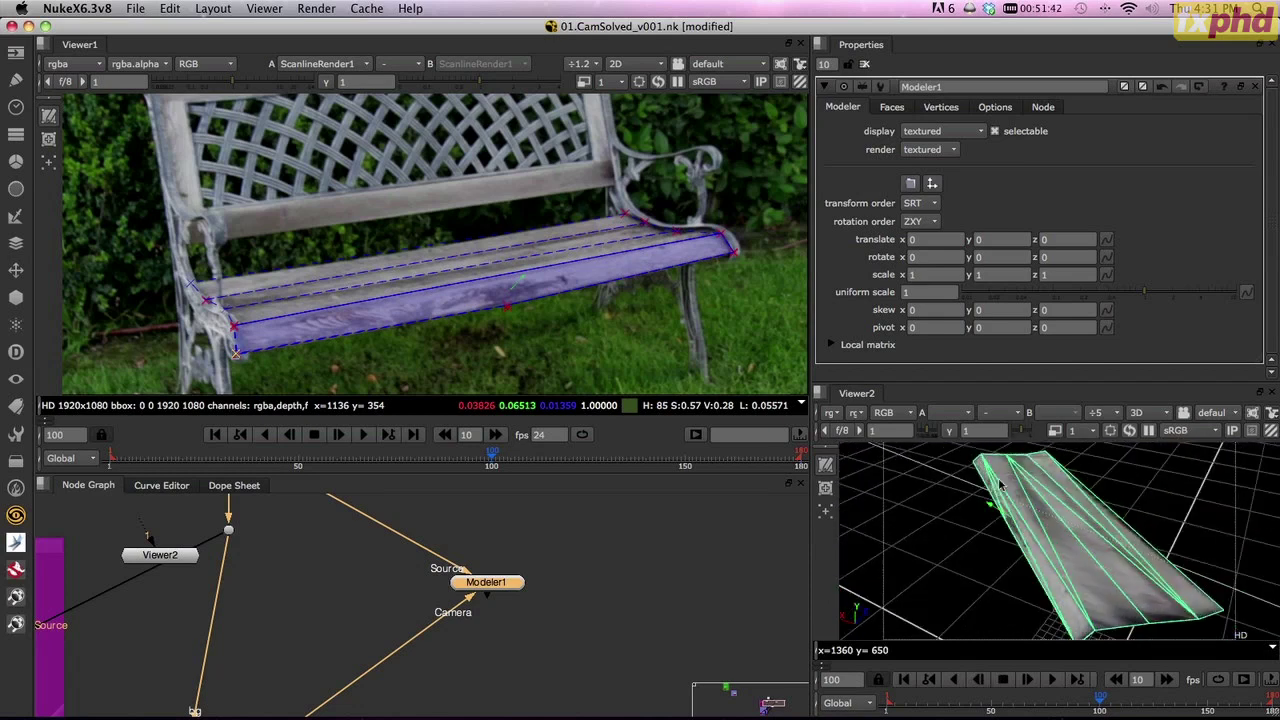
{"action": "left_click_drag", "start_coordinate": [1117, 570], "coordinate": [1093, 625], "text": "ctrl"}
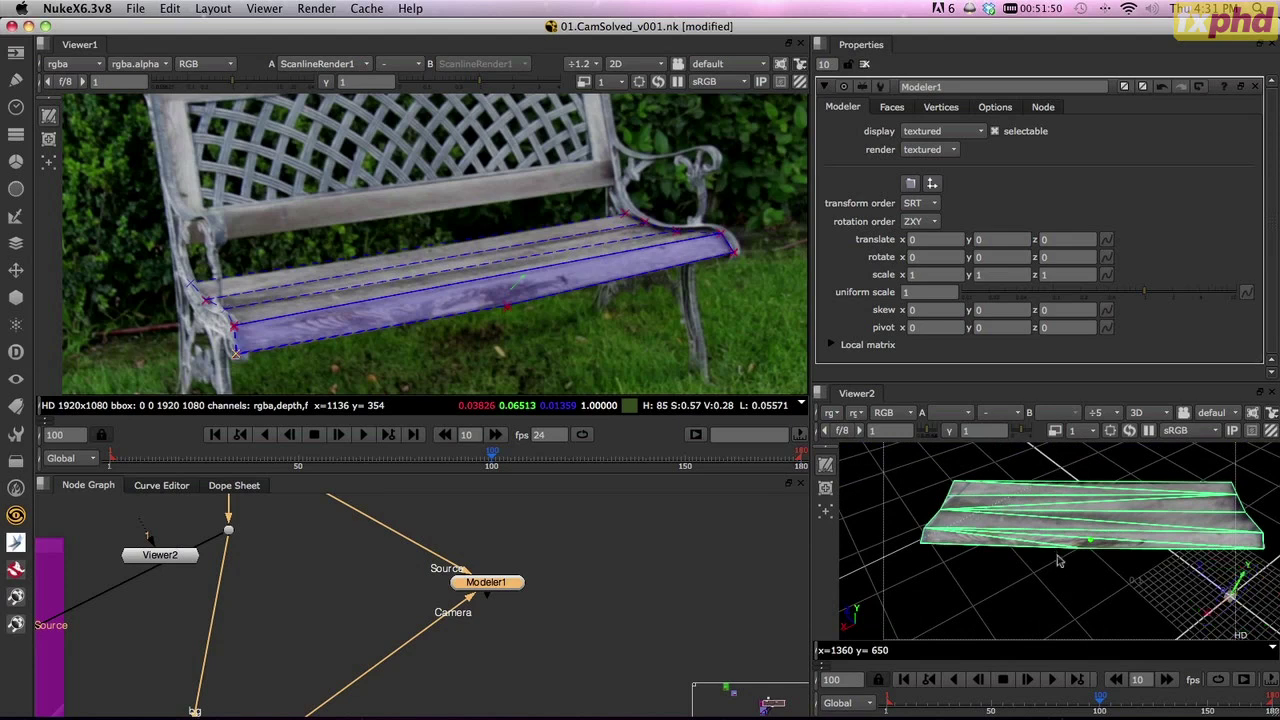
{"action": "left_click_drag", "start_coordinate": [1232, 598], "coordinate": [924, 541], "text": "ctrl"}
{"action": "key", "text": "ctrl+z"}
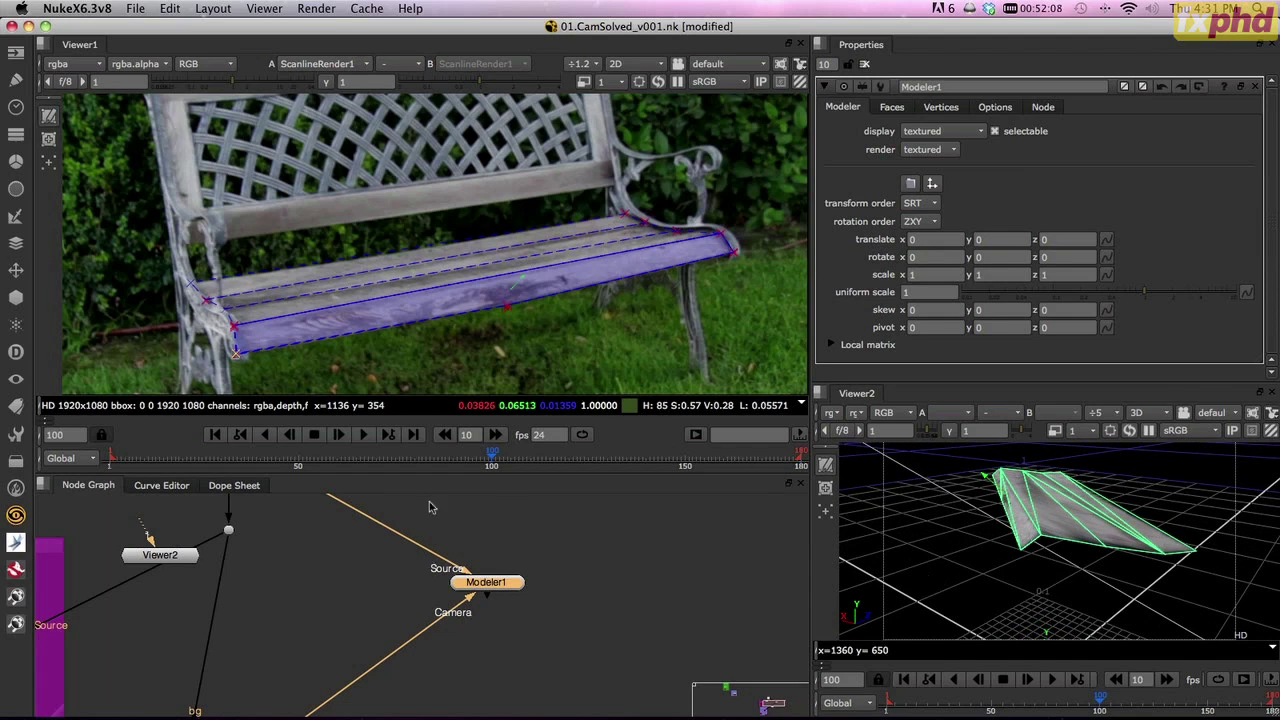
- Check how well the modelled faces stick to the bench slats at several frames across the shot
{"action": "left_click", "coordinate": [325, 460]}
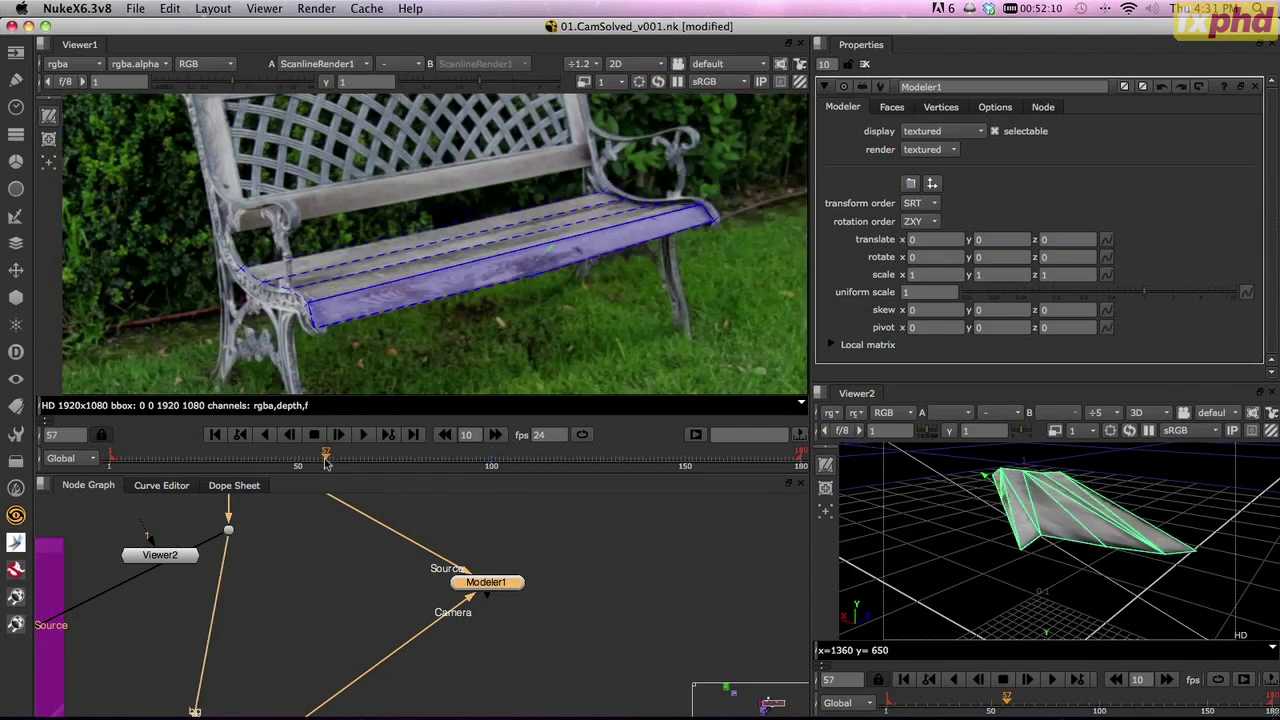
{"action": "left_click_drag", "start_coordinate": [325, 460], "coordinate": [183, 458]}
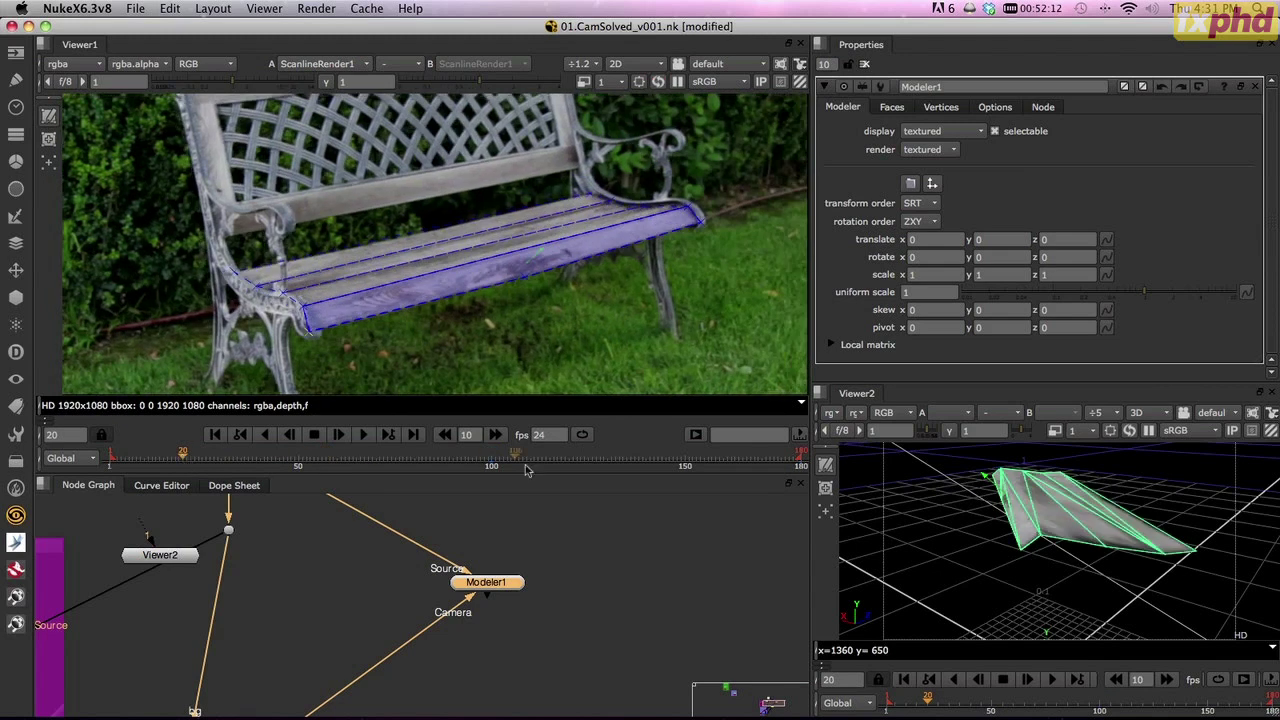
{"action": "left_click", "coordinate": [543, 462]}
{"action": "left_click", "coordinate": [677, 463]}
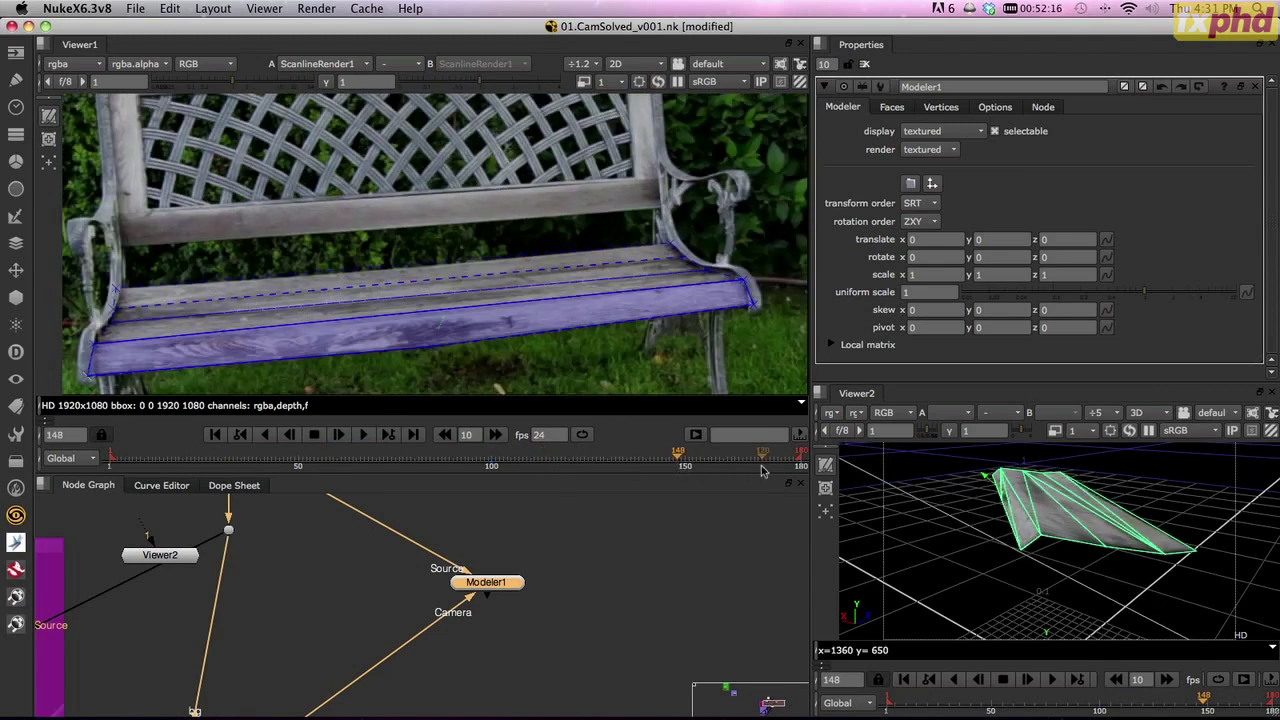
{"action": "left_click", "coordinate": [761, 463]}
{"action": "left_click", "coordinate": [709, 463]}
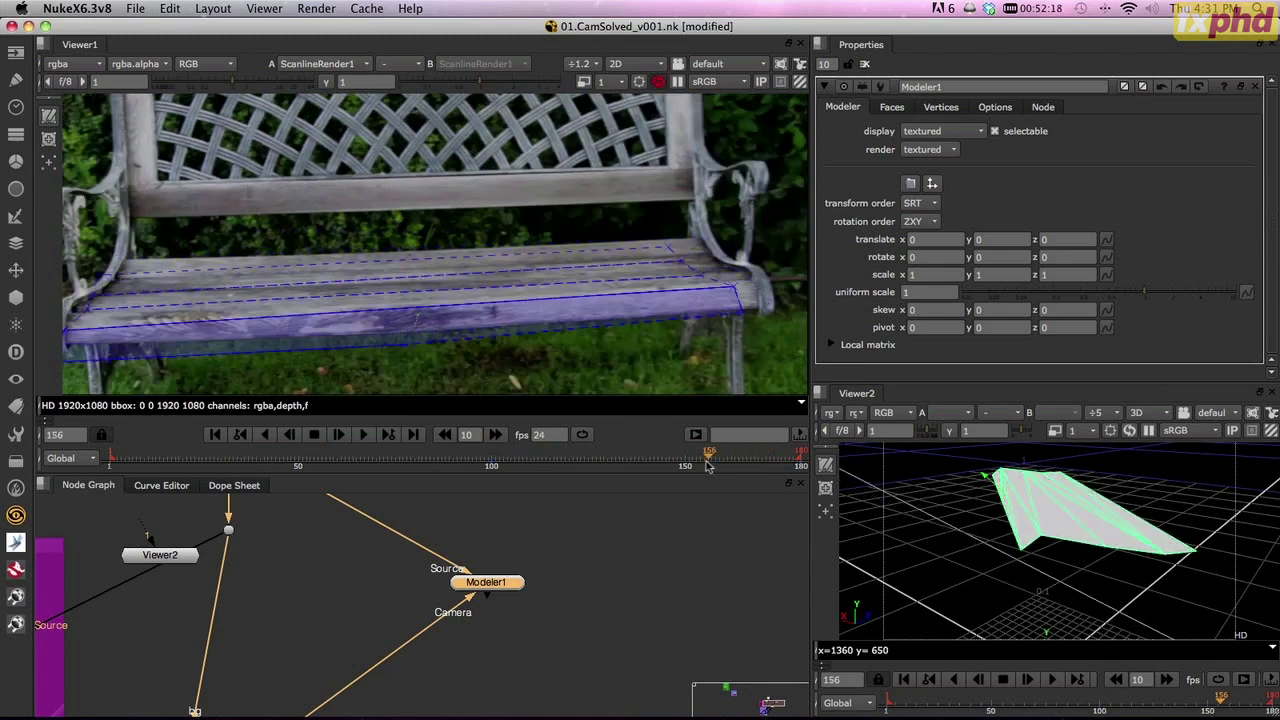
{"action": "left_click", "coordinate": [577, 460]}
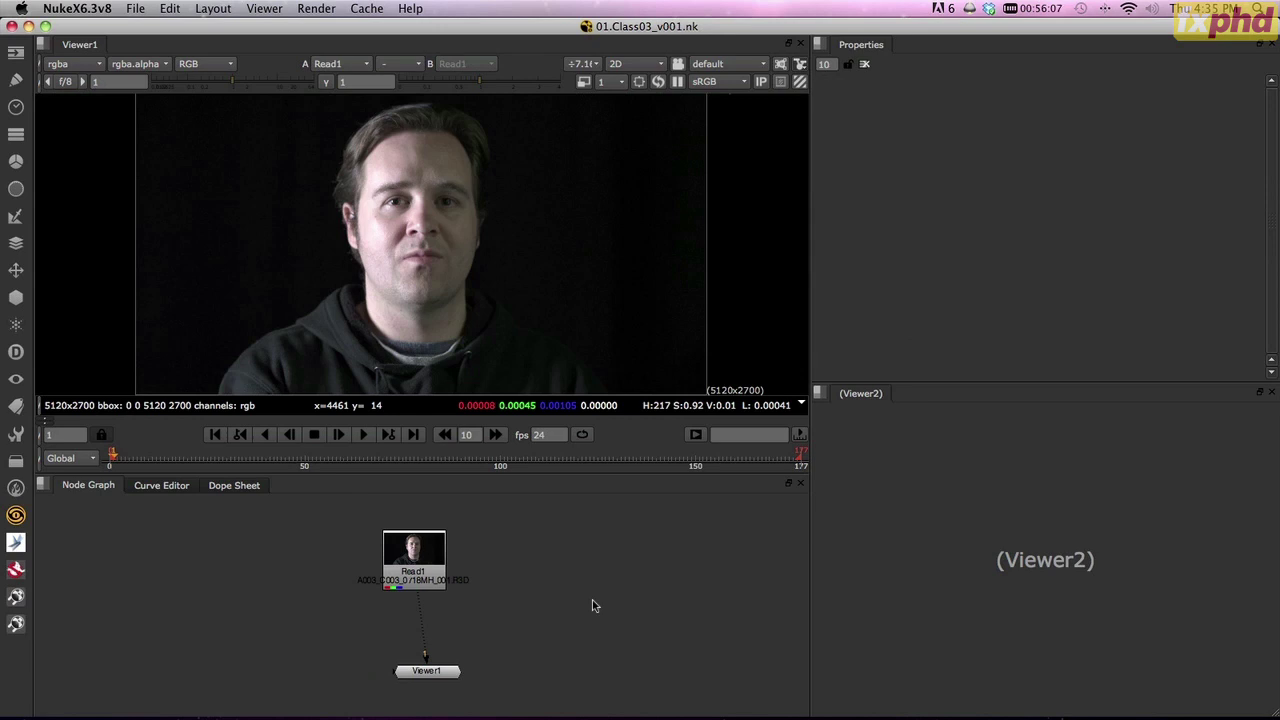
- Review the man's performance and head movement in the Read1 footage at several frames from the start of the clip
{"action": "left_click_drag", "start_coordinate": [314, 462], "coordinate": [443, 462]}
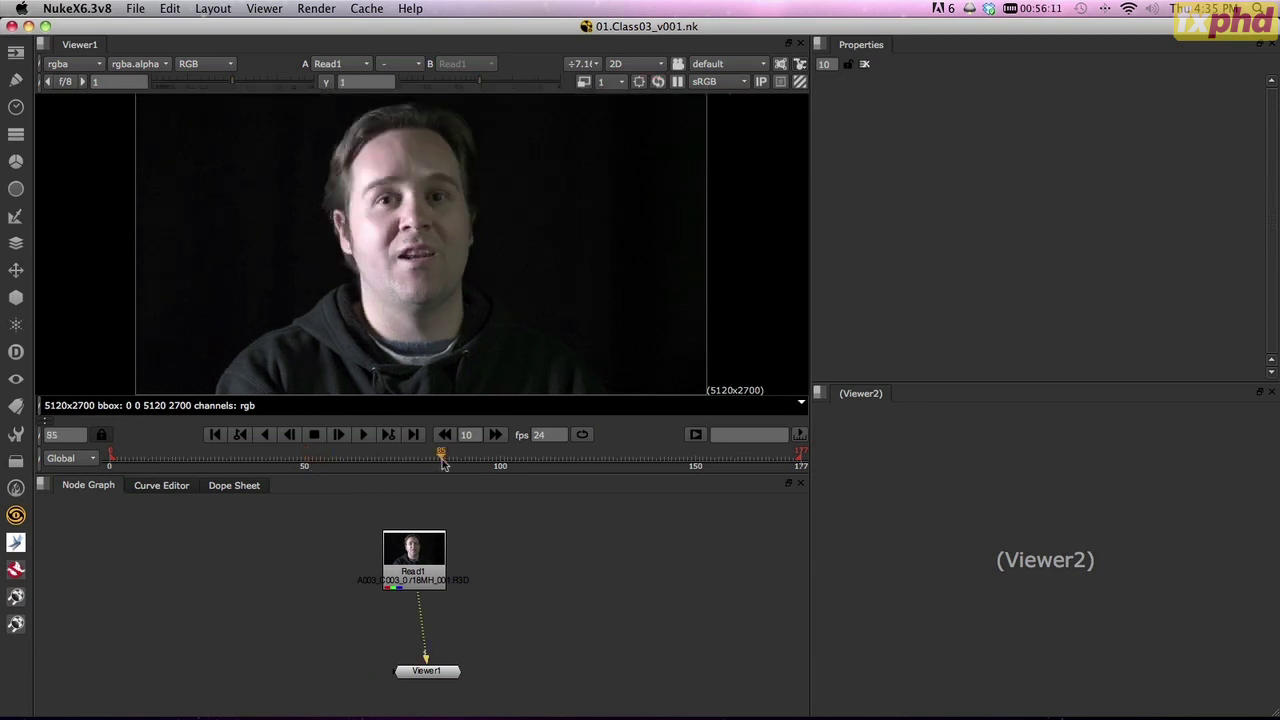
{"action": "left_click", "coordinate": [559, 459]}
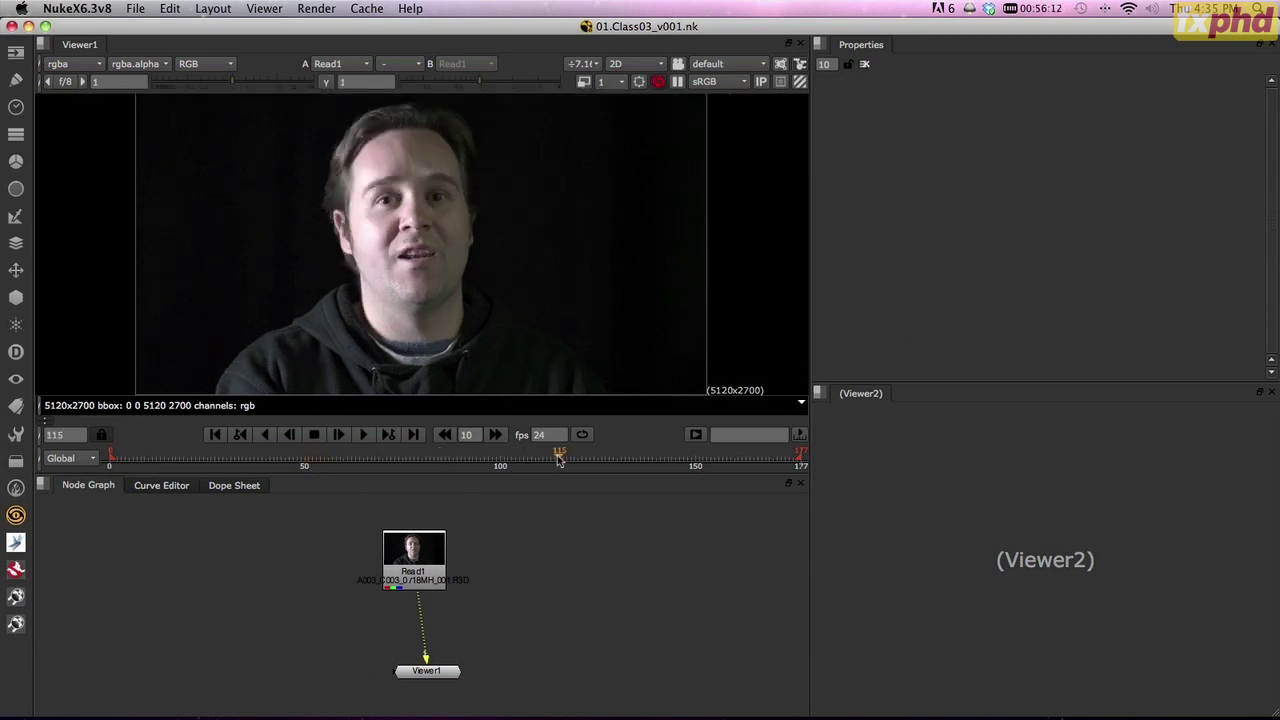
{"action": "left_click", "coordinate": [735, 459]}
{"action": "key", "text": "Home"}
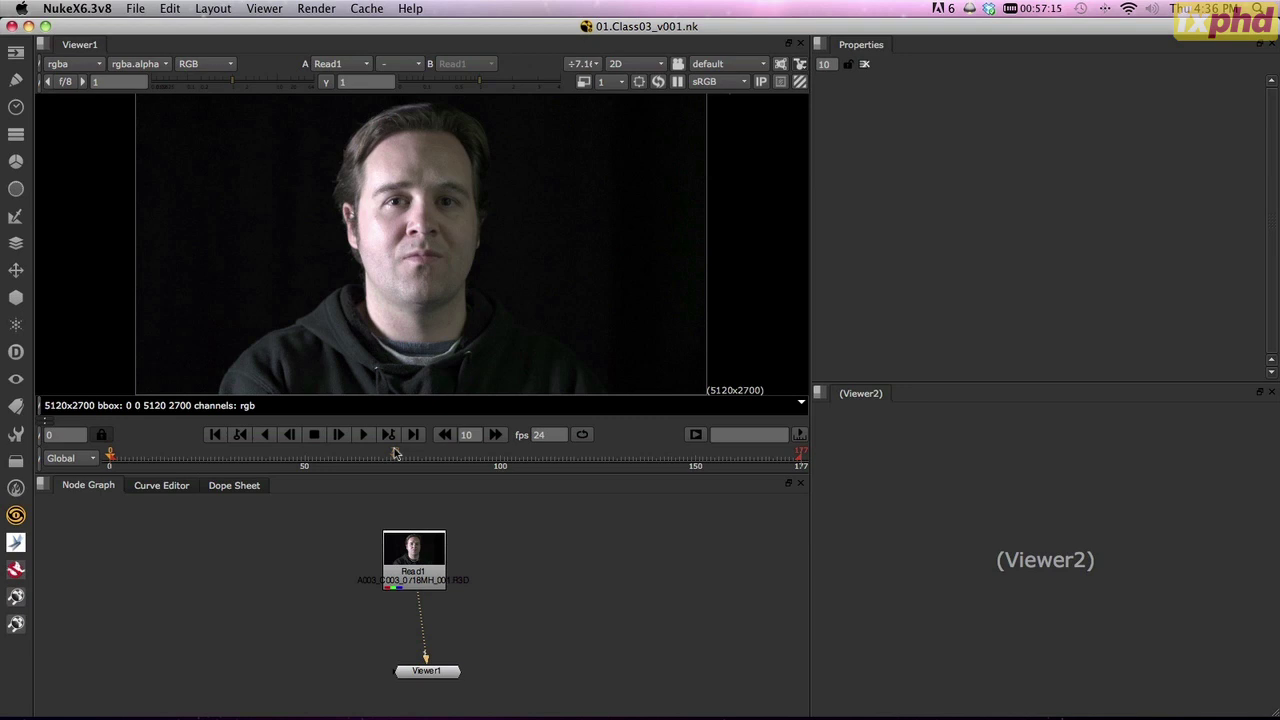
{"action": "left_click", "coordinate": [197, 462]}
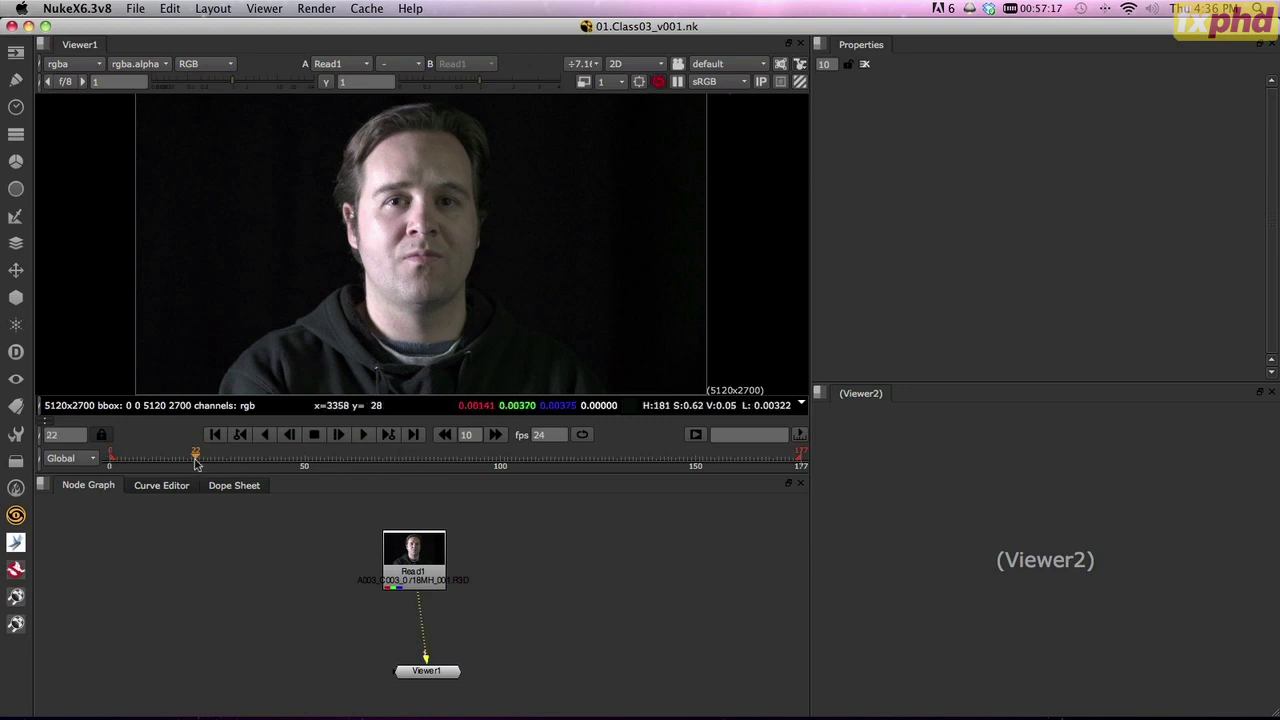
{"action": "left_click", "coordinate": [276, 460]}
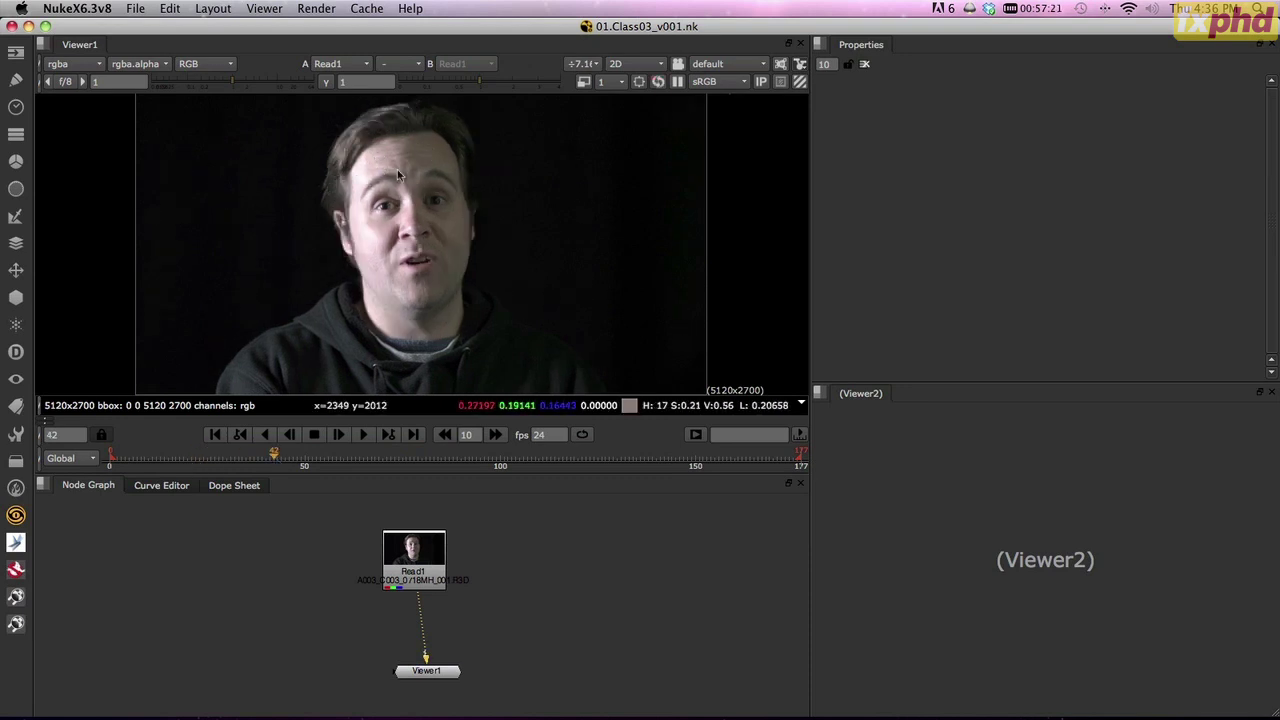
{"action": "left_click", "coordinate": [356, 460]}
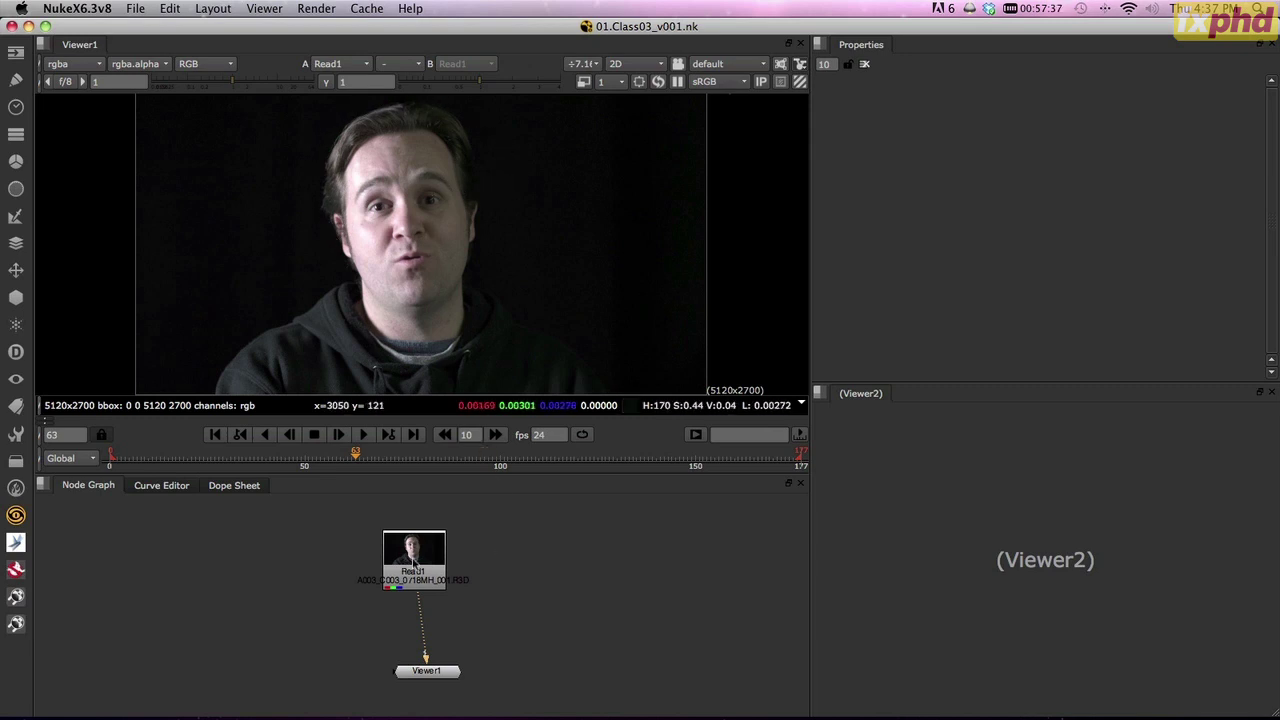
- Add a RotoPaint node and draw a closed Bezier around the man's hair, forehead, cheeks and nose, leaving out the mouth
{"action": "key", "text": "p"}
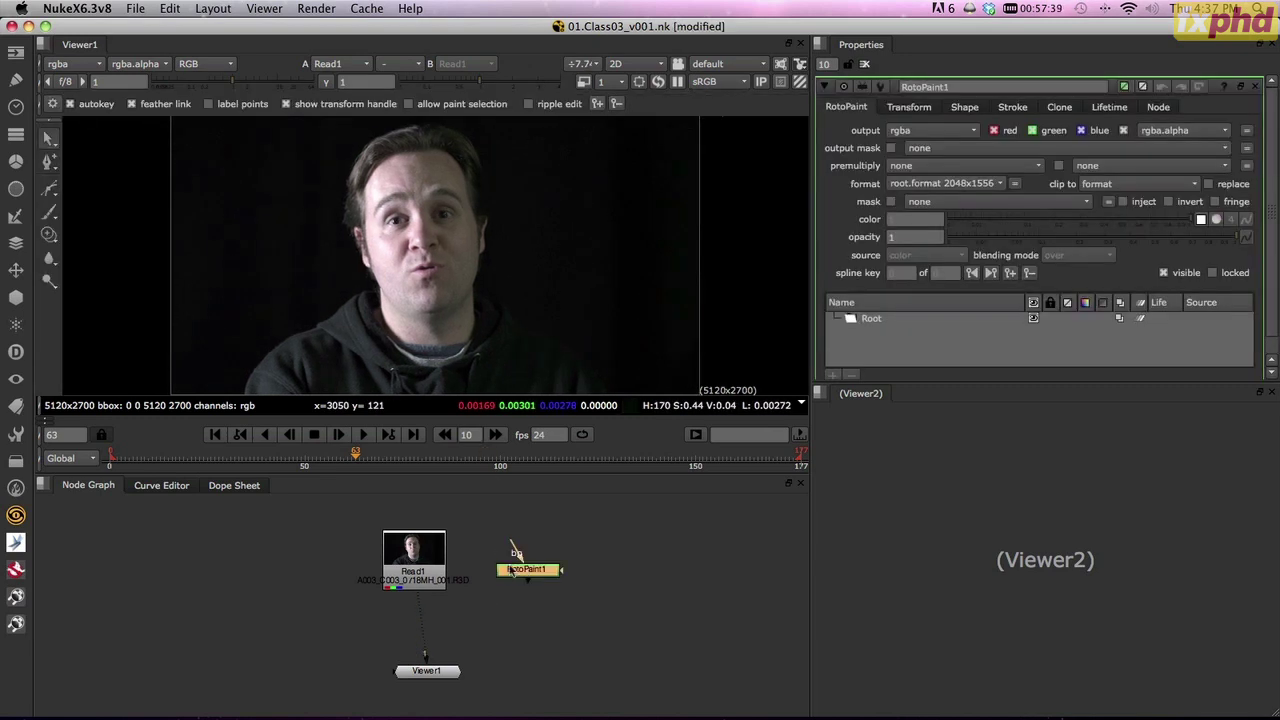
{"action": "left_click", "coordinate": [50, 189]}
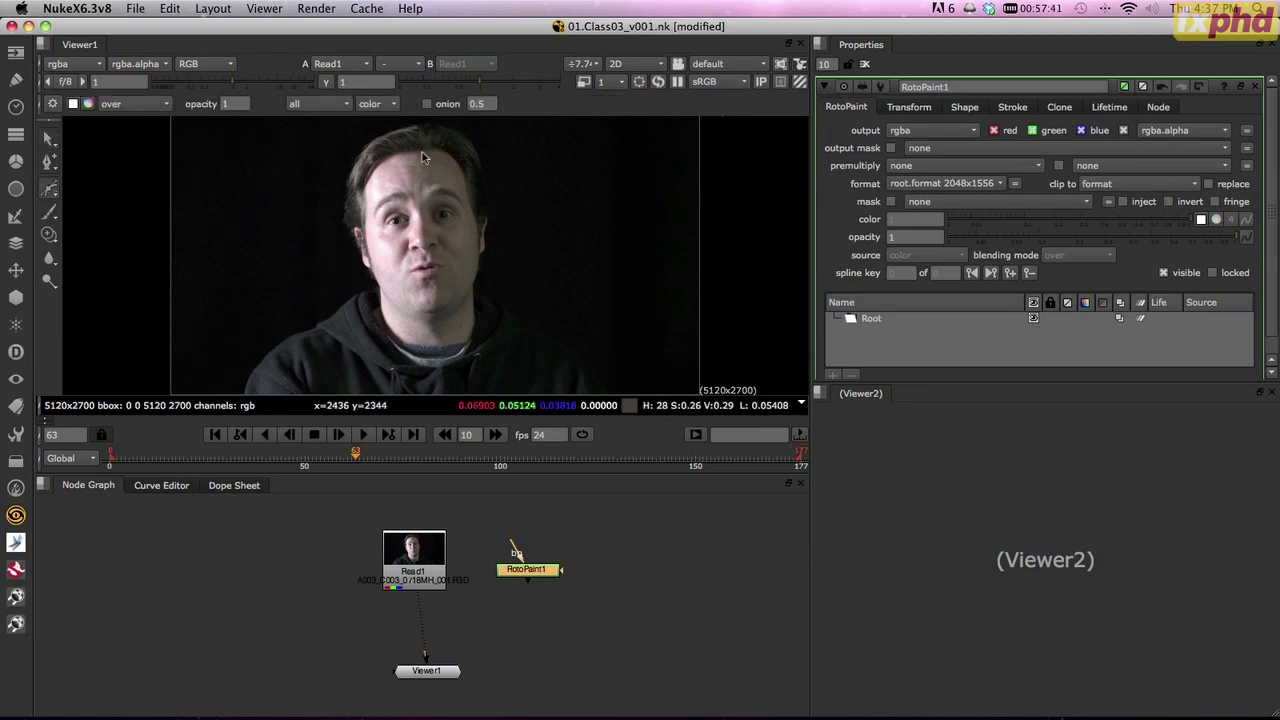
{"action": "left_click", "coordinate": [391, 142]}
{"action": "left_click", "coordinate": [460, 142]}
{"action": "left_click", "coordinate": [487, 226]}
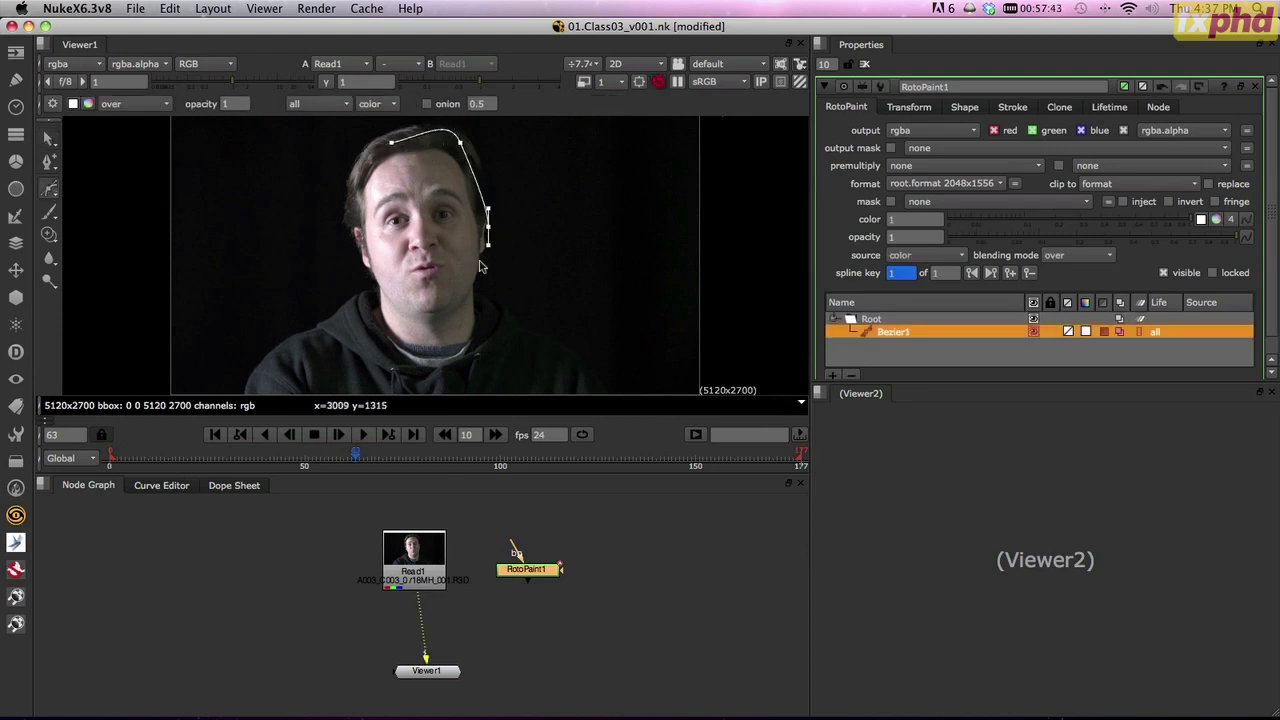
{"action": "left_click_drag", "start_coordinate": [480, 262], "coordinate": [483, 285]}
{"action": "left_click", "coordinate": [452, 203]}
{"action": "left_click", "coordinate": [429, 206]}
{"action": "left_click", "coordinate": [443, 246]}
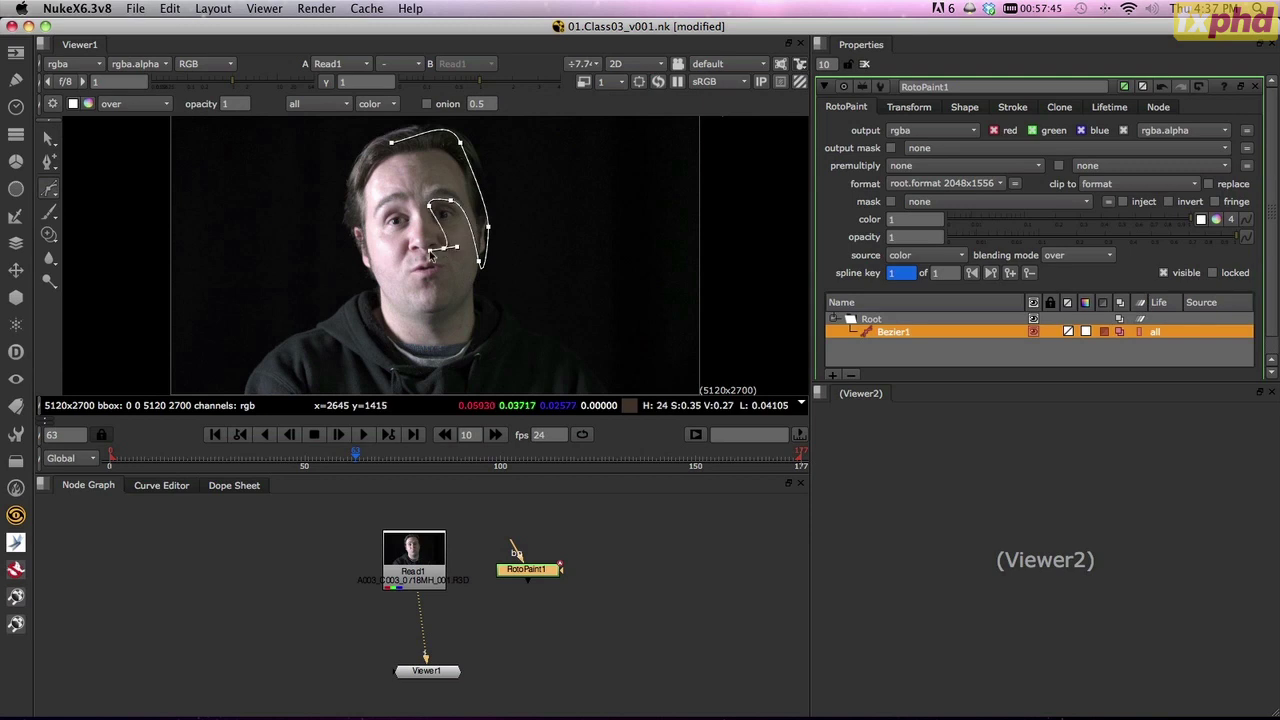
{"action": "left_click", "coordinate": [410, 252]}
{"action": "left_click", "coordinate": [413, 213]}
{"action": "left_click", "coordinate": [380, 213]}
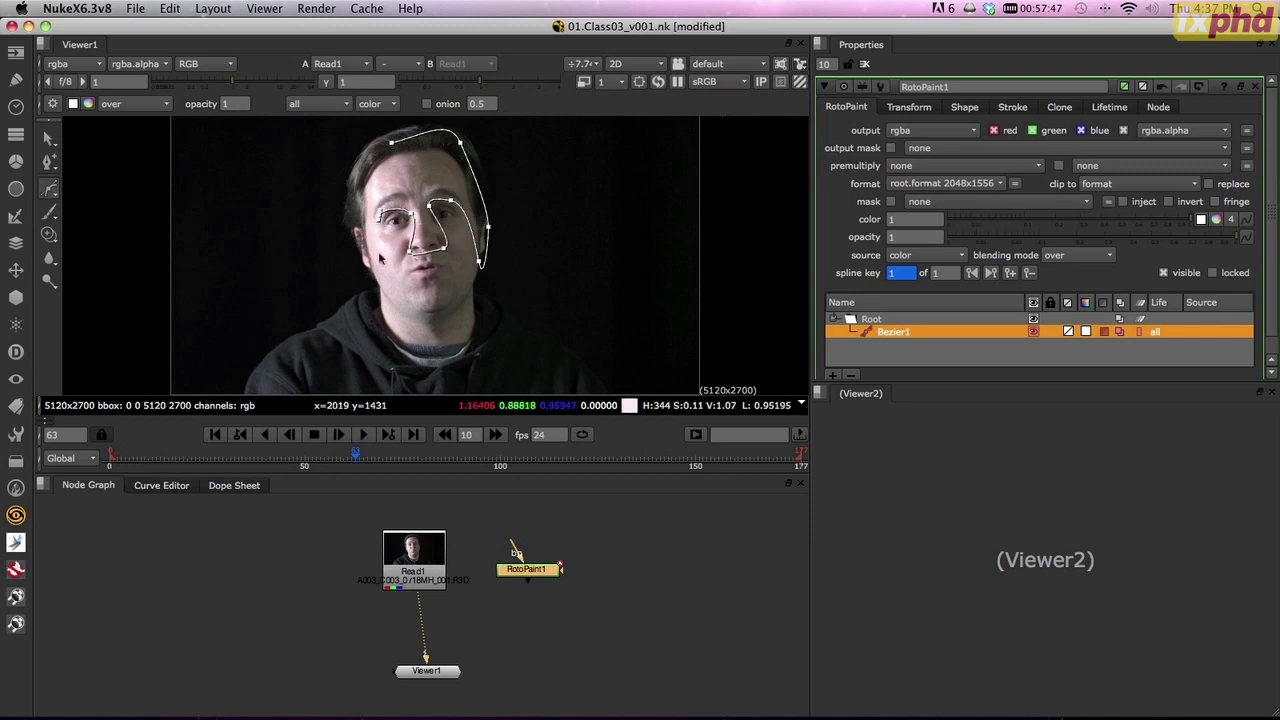
{"action": "left_click", "coordinate": [410, 276]}
{"action": "left_click", "coordinate": [342, 174]}
{"action": "left_click", "coordinate": [391, 142]}
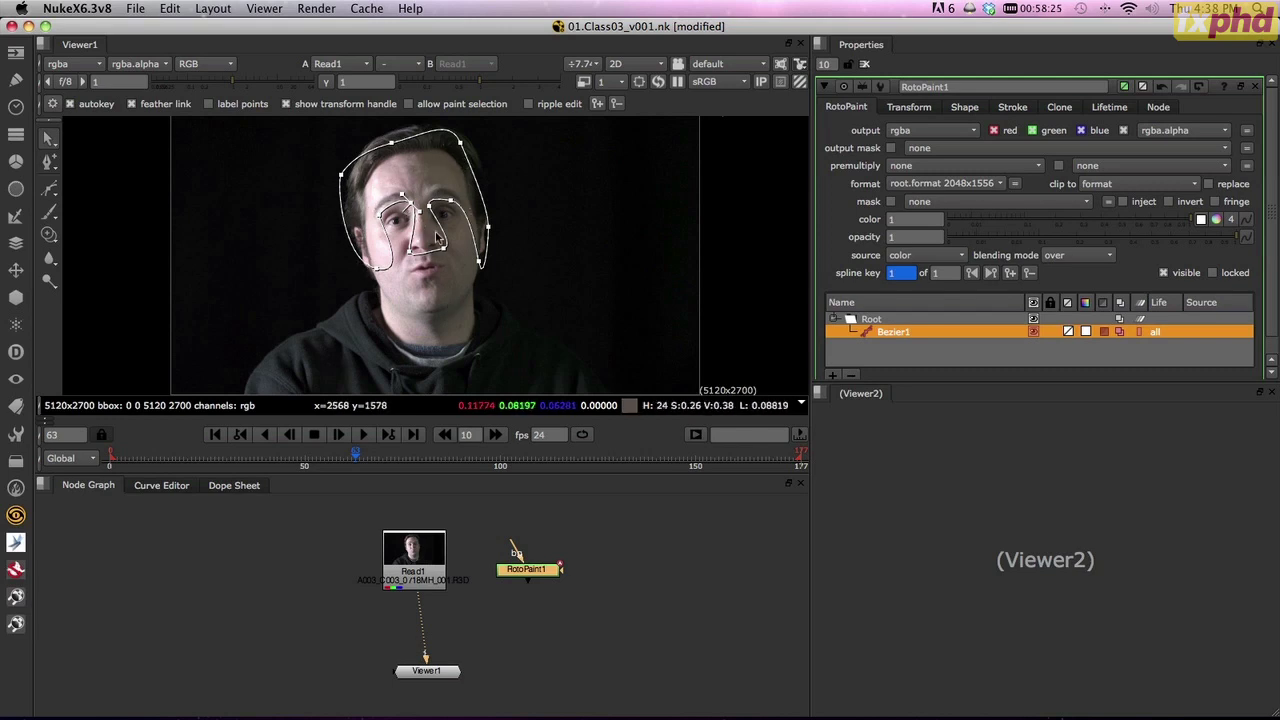
- Delete the RotoPaint1 node together with its trial shape
{"action": "left_click", "coordinate": [542, 636]}
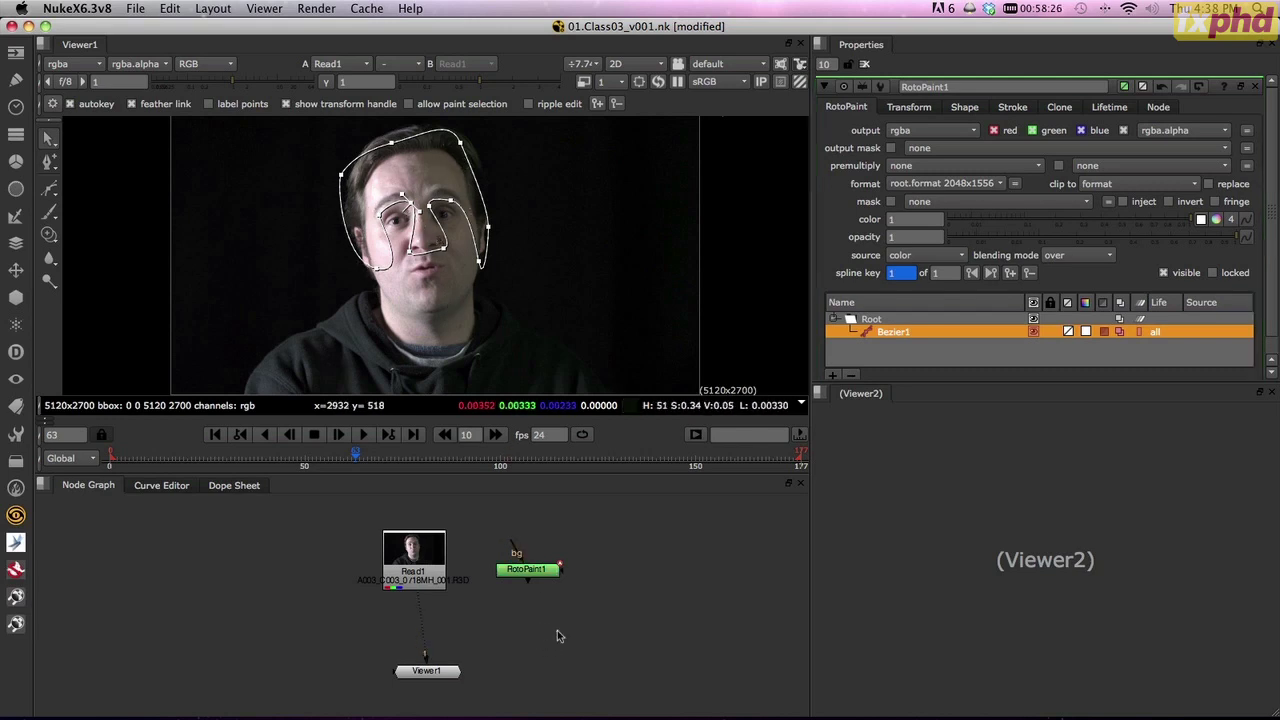
{"action": "left_click", "coordinate": [543, 577]}
{"action": "key", "text": "Delete"}
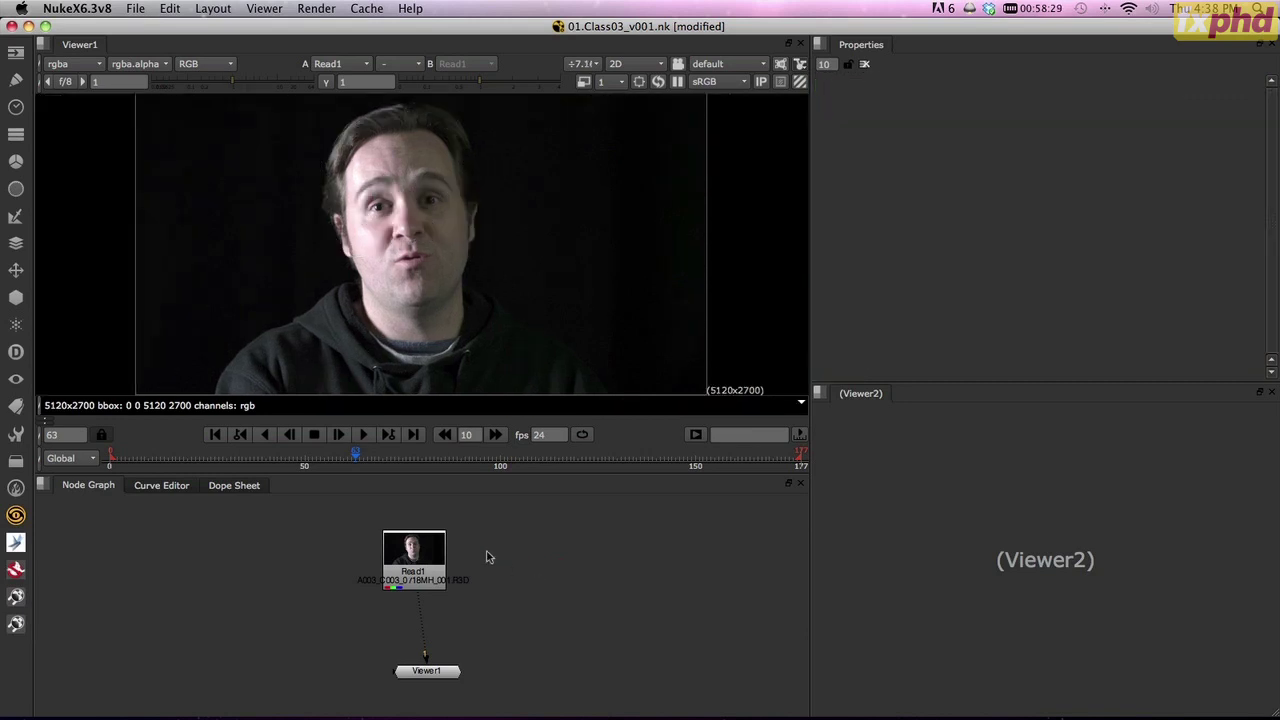
- Attach a PlanarTracker to the Read1 footage at frame 0 and set the viewer's downscale factor to 2
{"action": "left_click", "coordinate": [435, 552]}
{"action": "left_click_drag", "start_coordinate": [435, 552], "coordinate": [437, 519]}
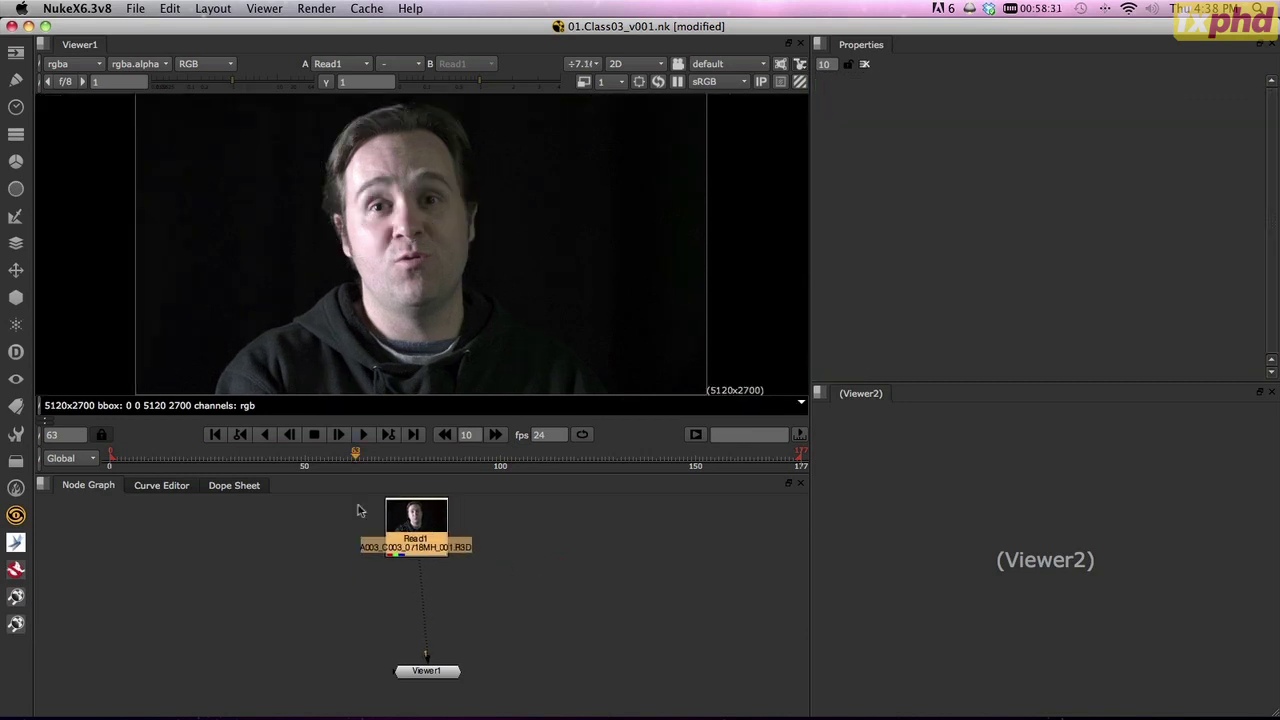
{"action": "left_click", "coordinate": [215, 435]}
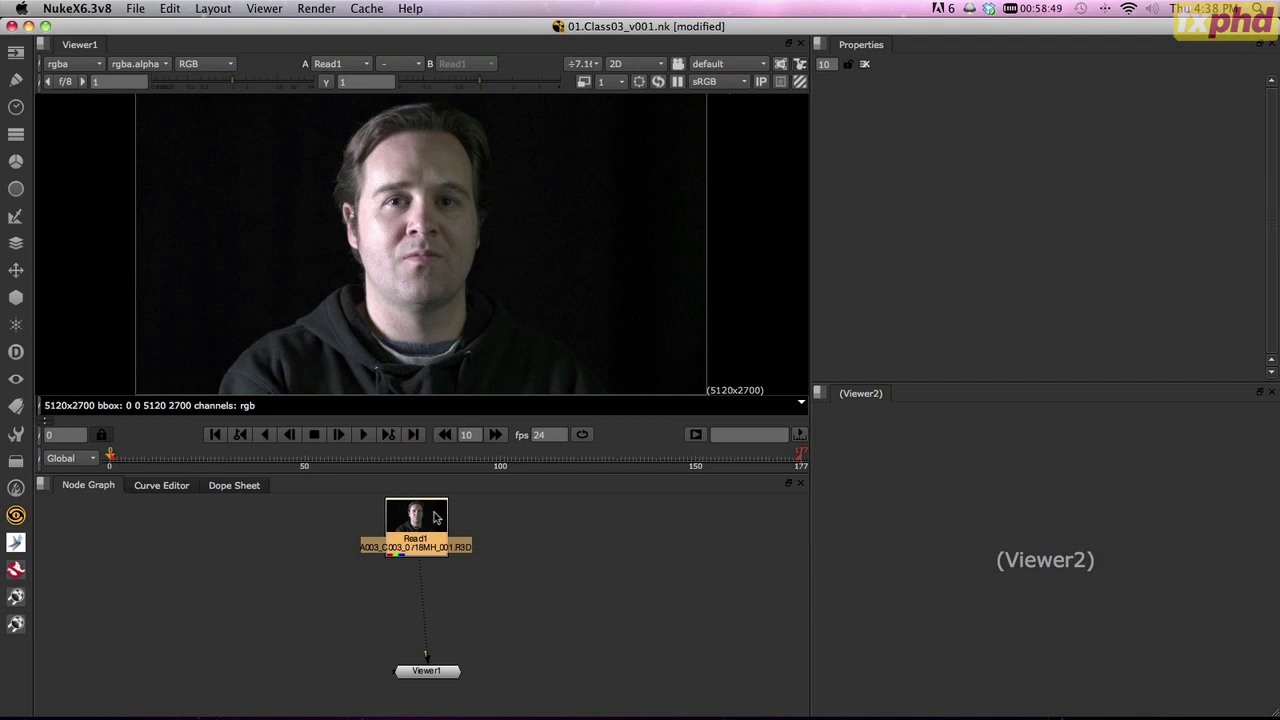
{"action": "key", "text": "Tab"}
{"action": "type", "text": "pla"}
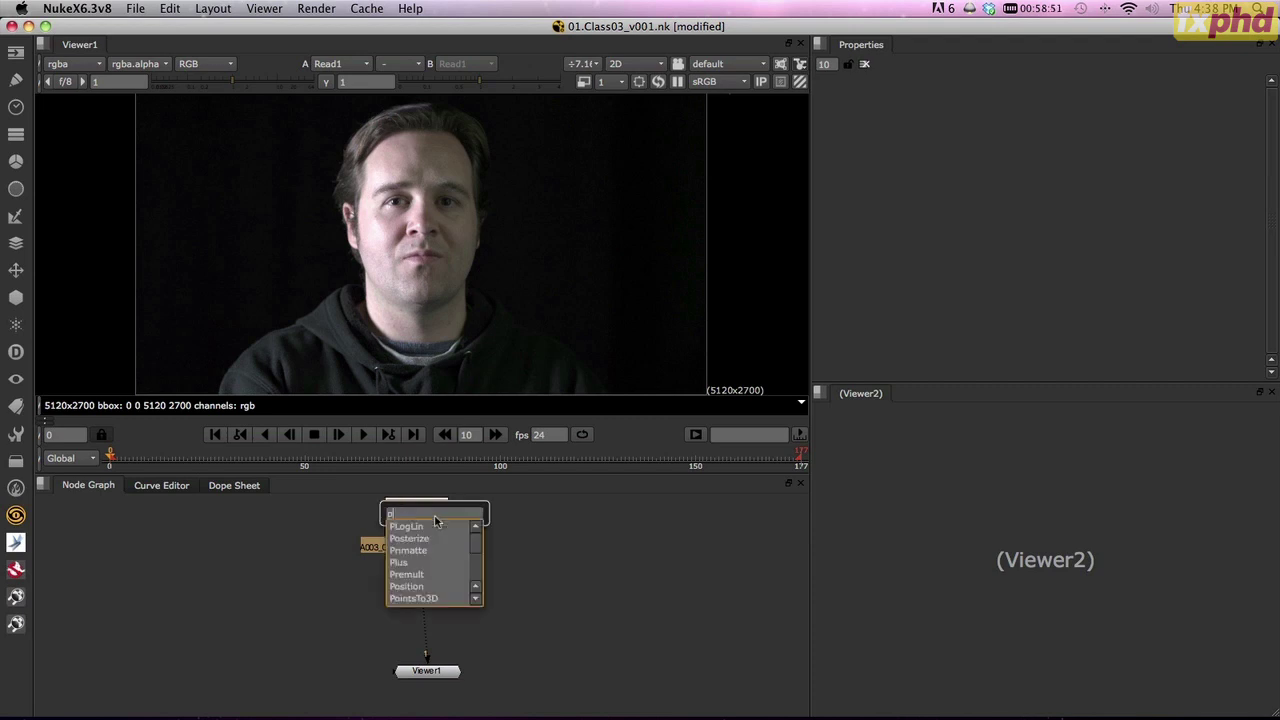
{"action": "key", "text": "Return"}
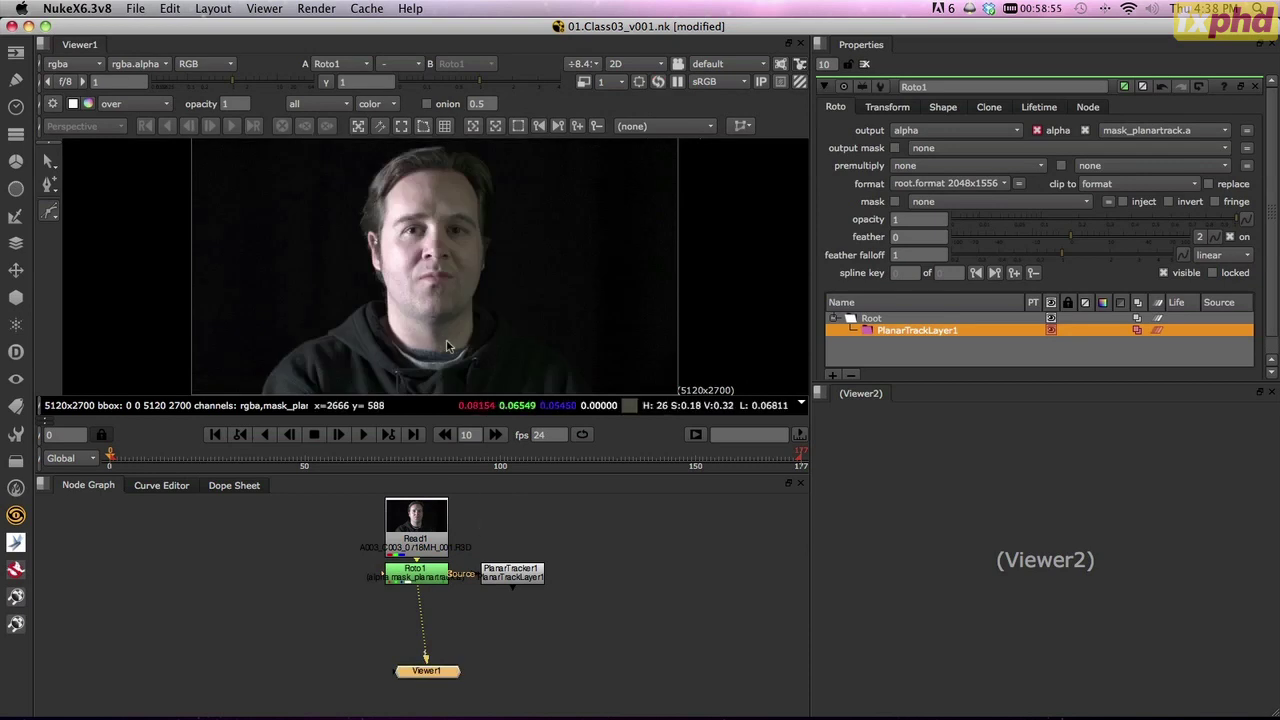
{"action": "left_click", "coordinate": [612, 82]}
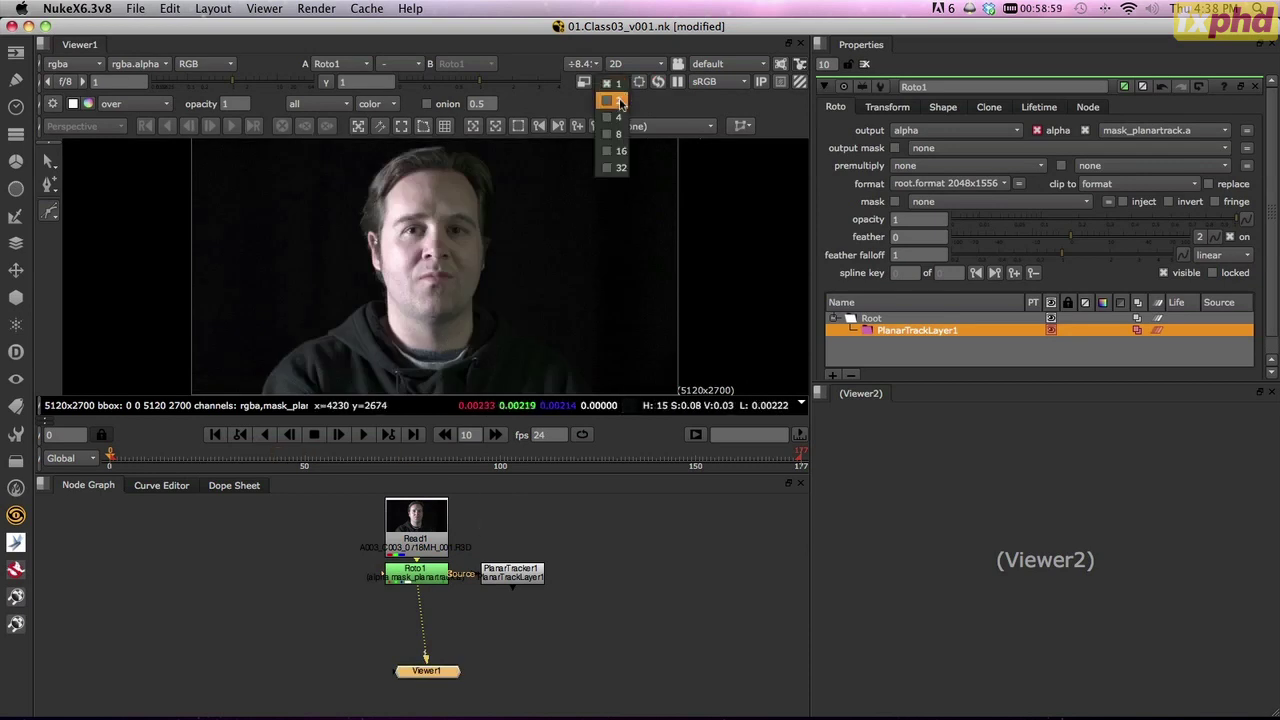
{"action": "left_click", "coordinate": [619, 101]}
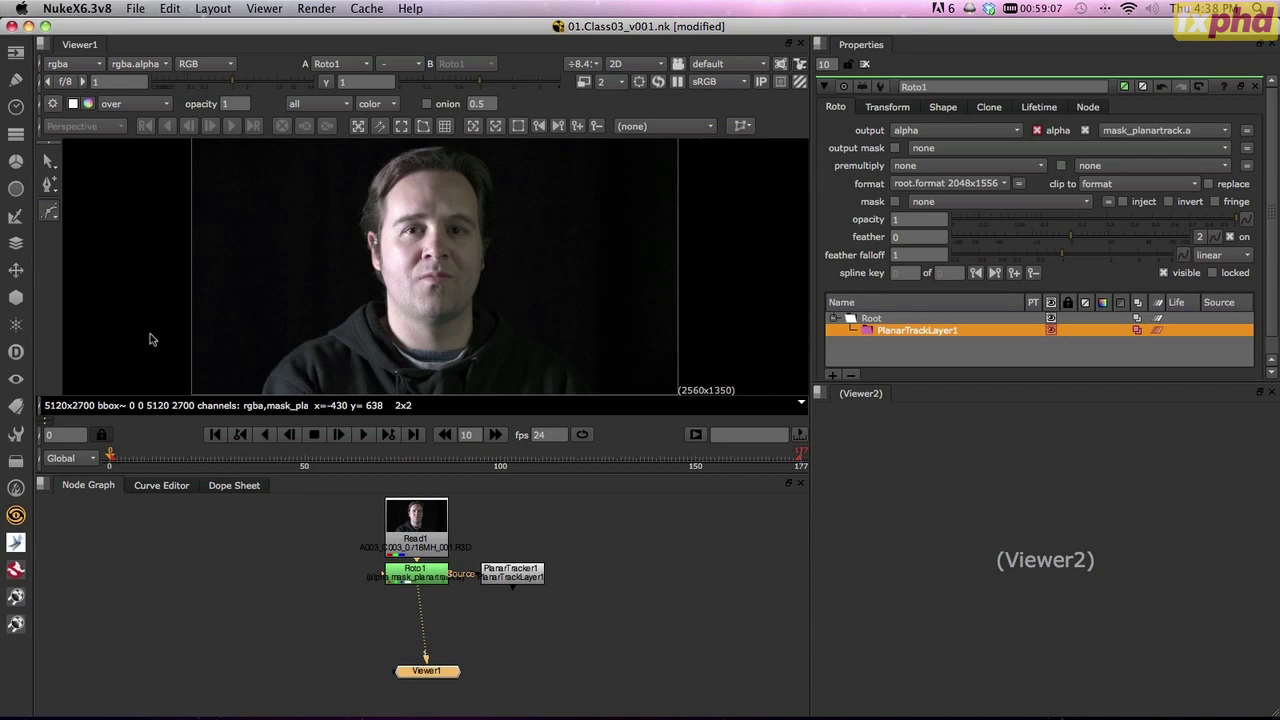
- Draw a closed Bezier on PlanarTrackLayer1 around the man's hair, forehead and nose, excluding the mouth, and refine its points near the nose
{"action": "left_click", "coordinate": [396, 268]}
{"action": "left_click", "coordinate": [386, 290]}
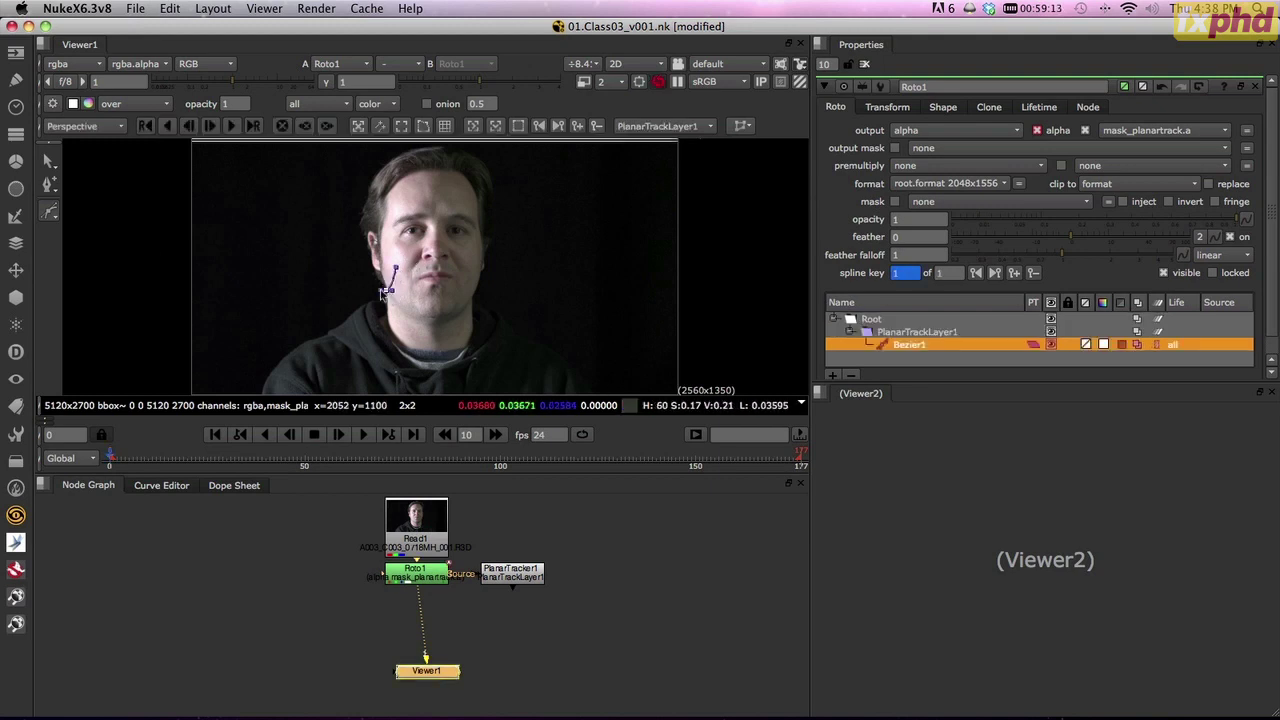
{"action": "left_click", "coordinate": [357, 228]}
{"action": "left_click", "coordinate": [392, 150]}
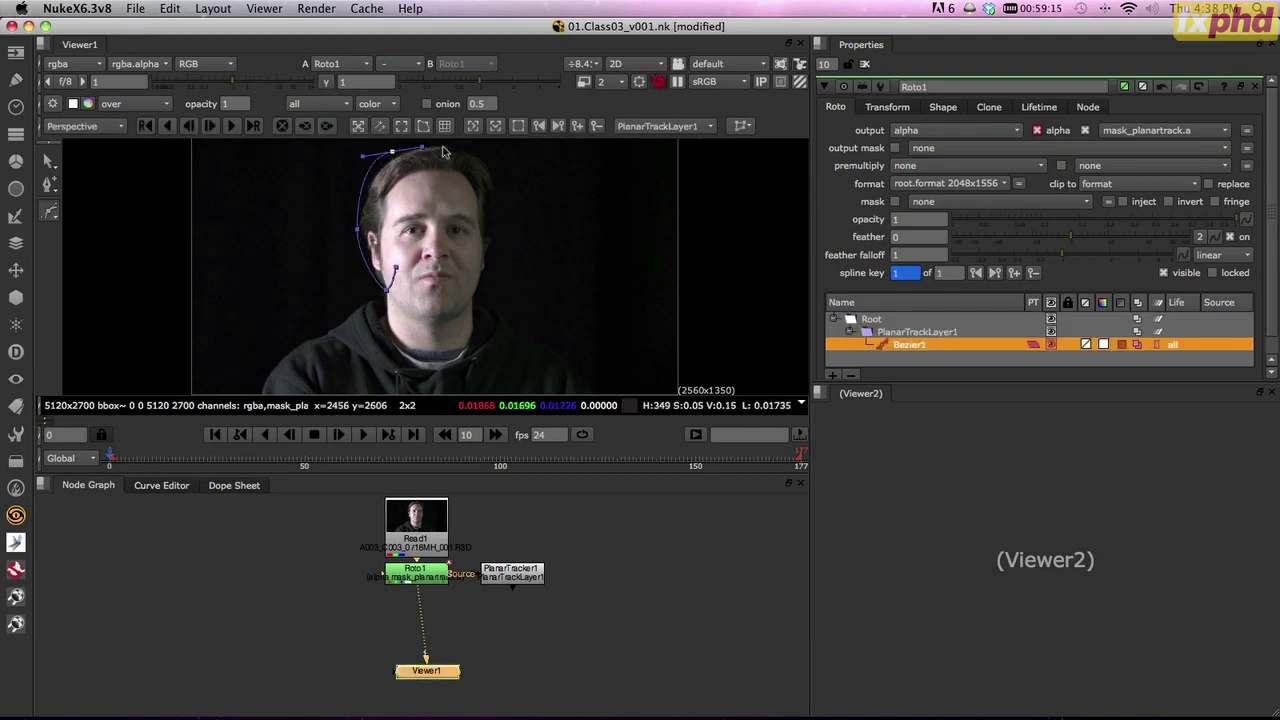
{"action": "left_click", "coordinate": [466, 147]}
{"action": "left_click", "coordinate": [501, 213]}
{"action": "left_click", "coordinate": [502, 257]}
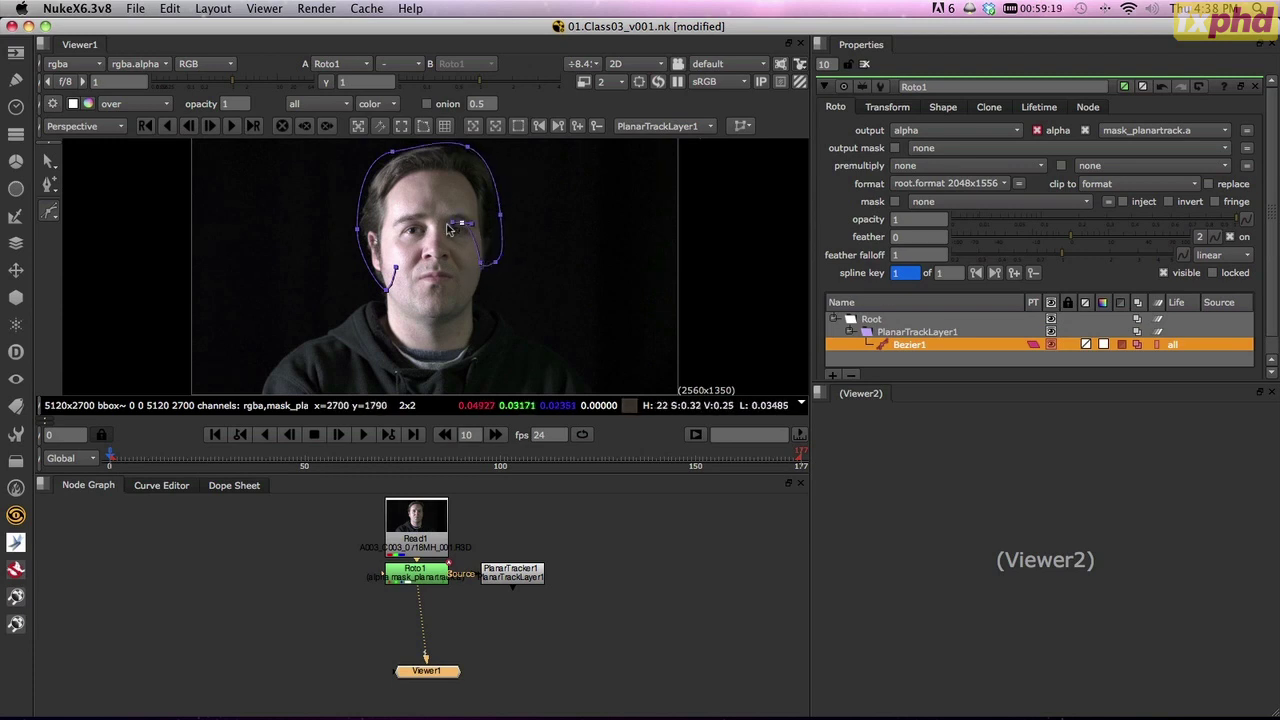
{"action": "left_click", "coordinate": [447, 224]}
{"action": "left_click", "coordinate": [452, 253]}
{"action": "left_click", "coordinate": [426, 258]}
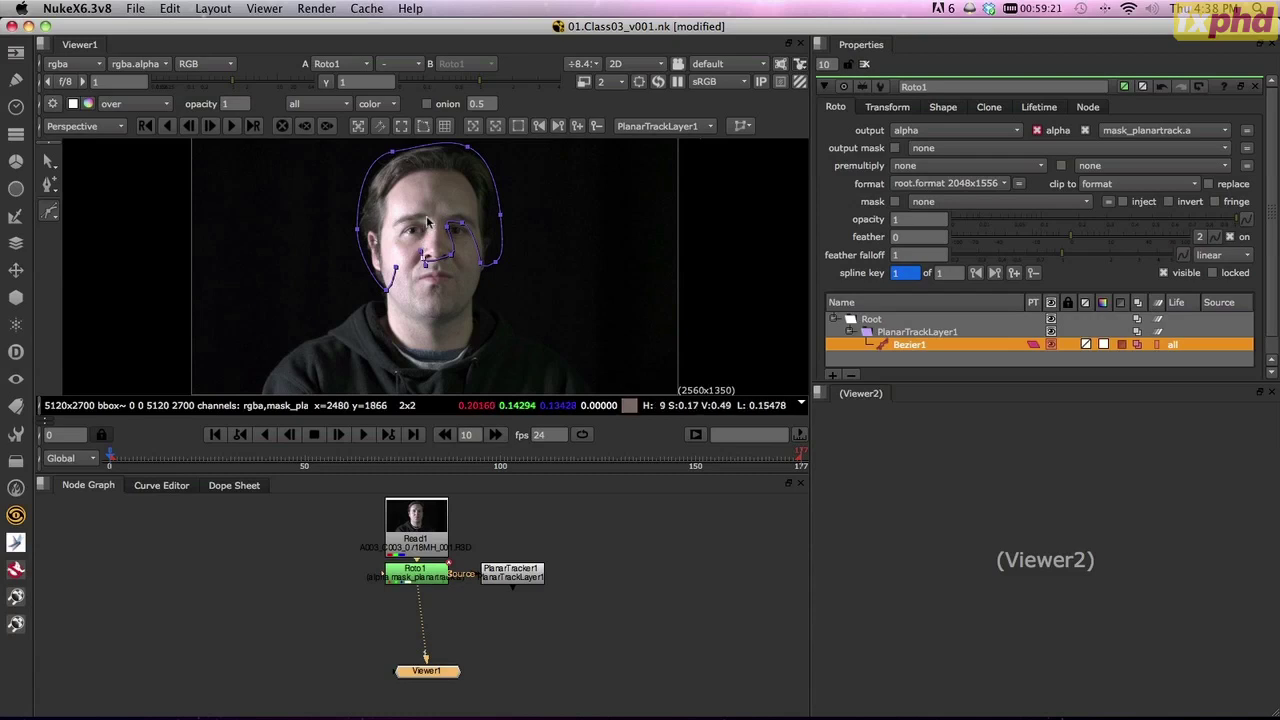
{"action": "left_click", "coordinate": [411, 238]}
{"action": "left_click", "coordinate": [428, 221]}
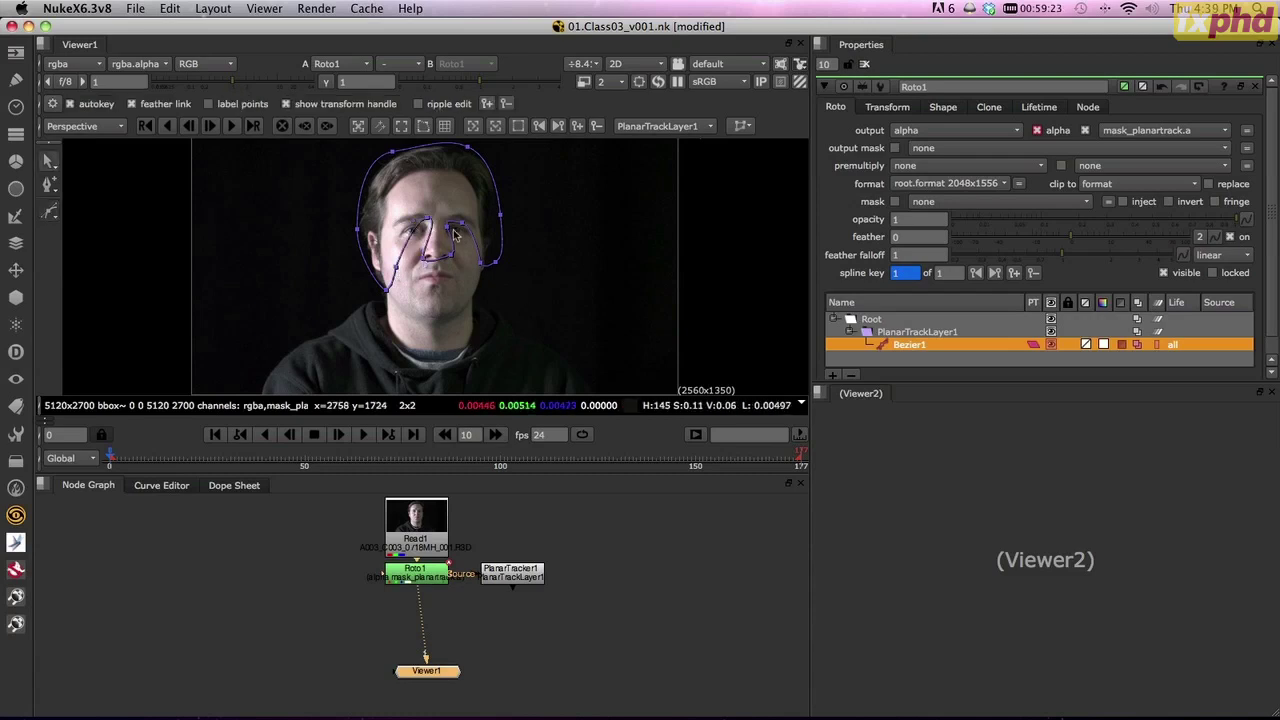
{"action": "left_click_drag", "start_coordinate": [428, 224], "coordinate": [418, 221]}
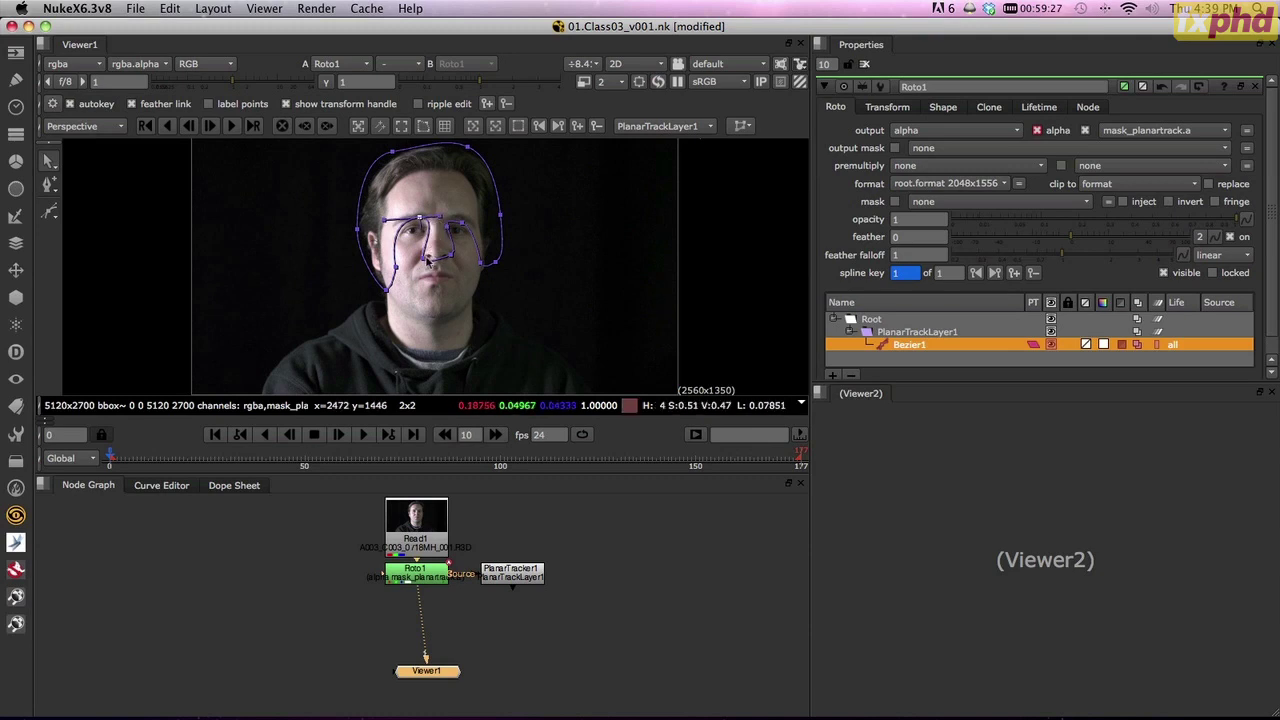
{"action": "left_click", "coordinate": [446, 258]}
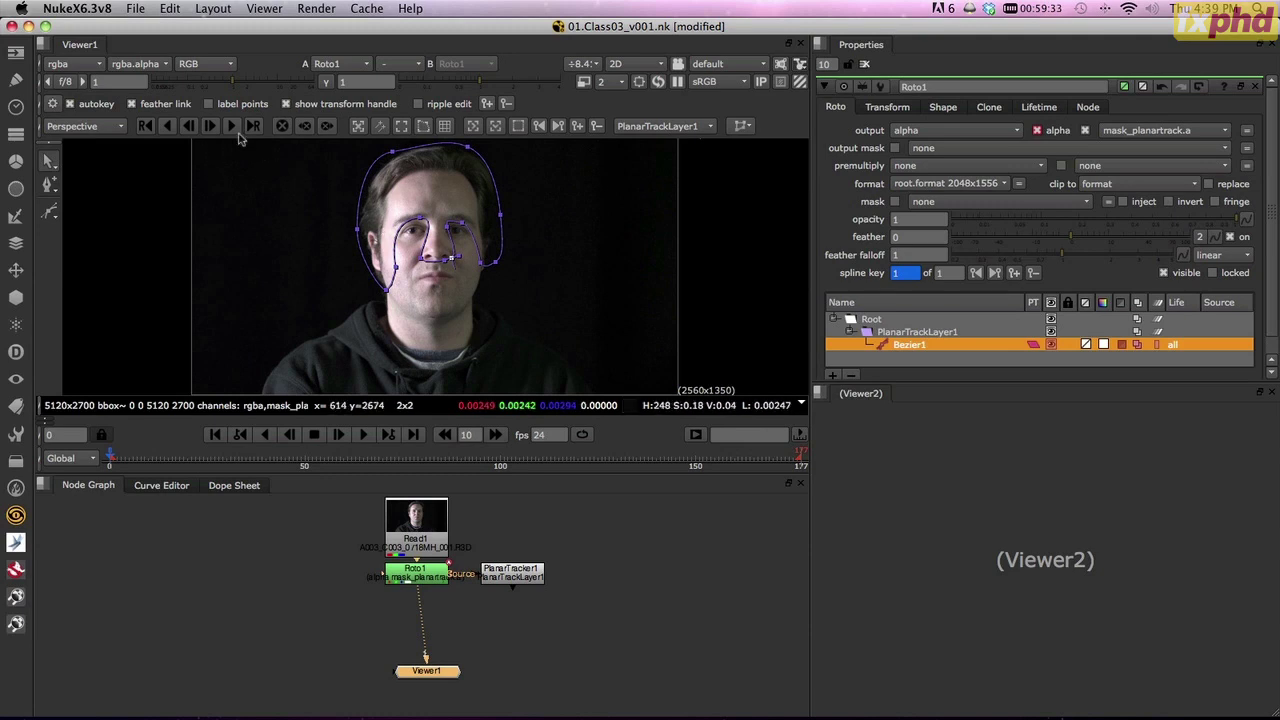
- Planar-track the head shape forward through the clip and check how it follows the face at several frames
{"action": "left_click", "coordinate": [231, 126]}
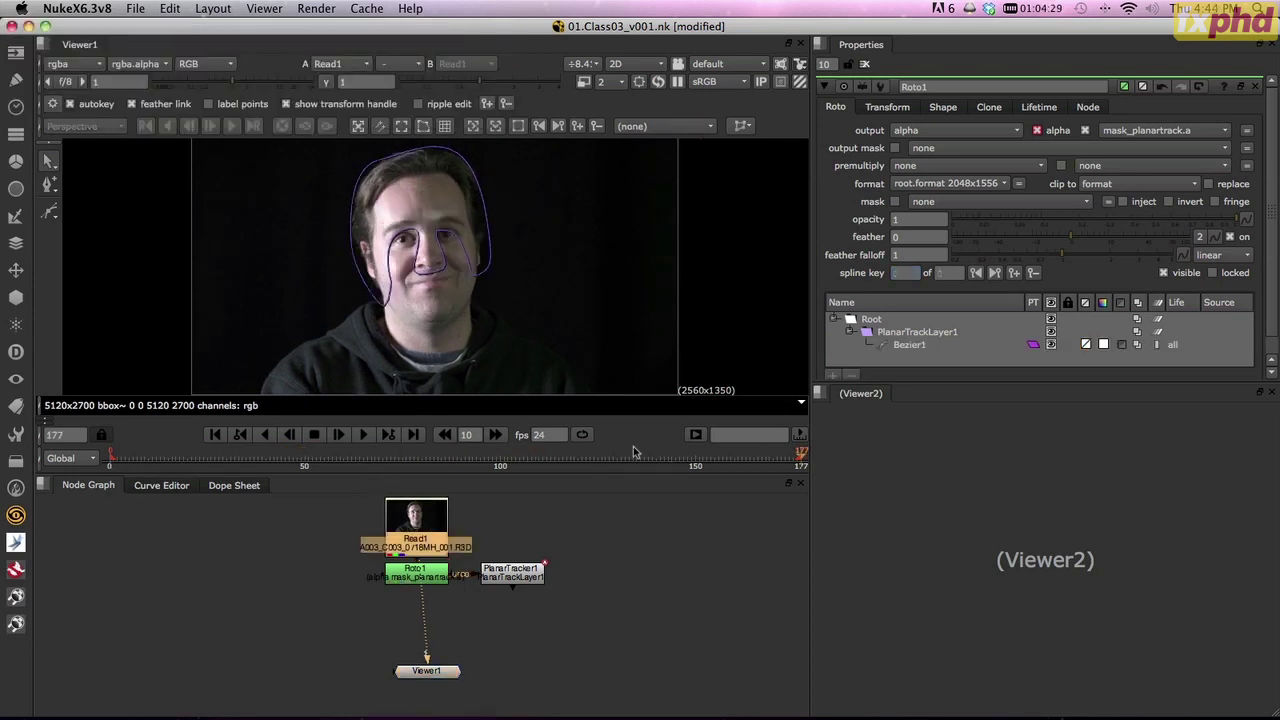
{"action": "left_click", "coordinate": [652, 458]}
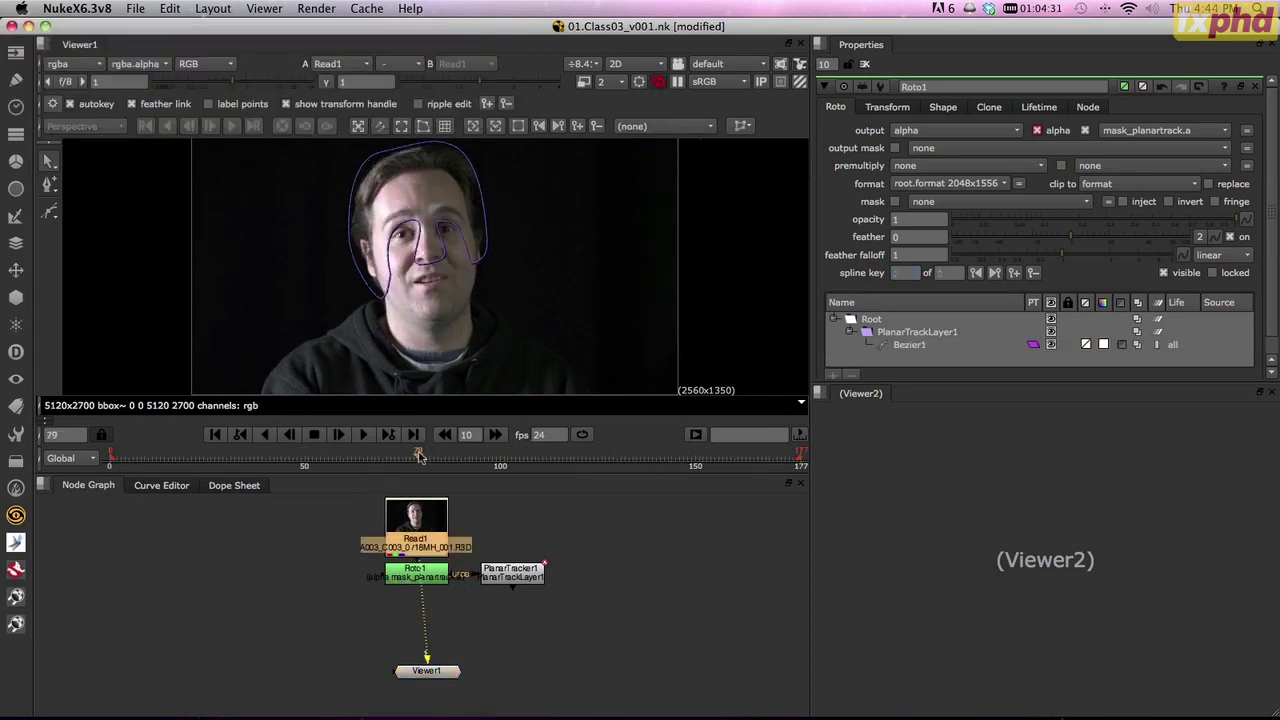
{"action": "mouse_move", "coordinate": [316, 462]}
{"action": "left_mouse_down"}
{"action": "mouse_move", "coordinate": [169, 463]}
{"action": "mouse_move", "coordinate": [314, 464]}
{"action": "left_mouse_up"}
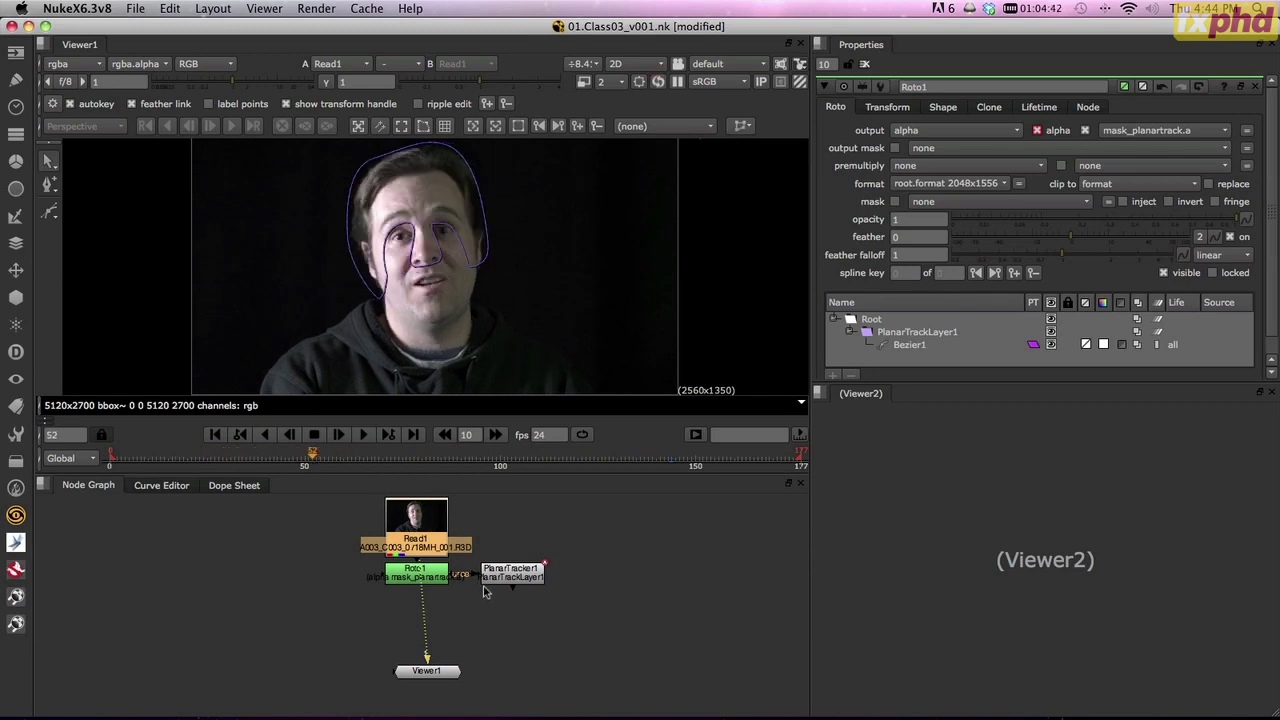
- Move the PlanarTracker1 and Viewer1 nodes away from Roto1 and set the viewer's downscale factor to 1
{"action": "left_click_drag", "start_coordinate": [512, 573], "coordinate": [684, 567]}
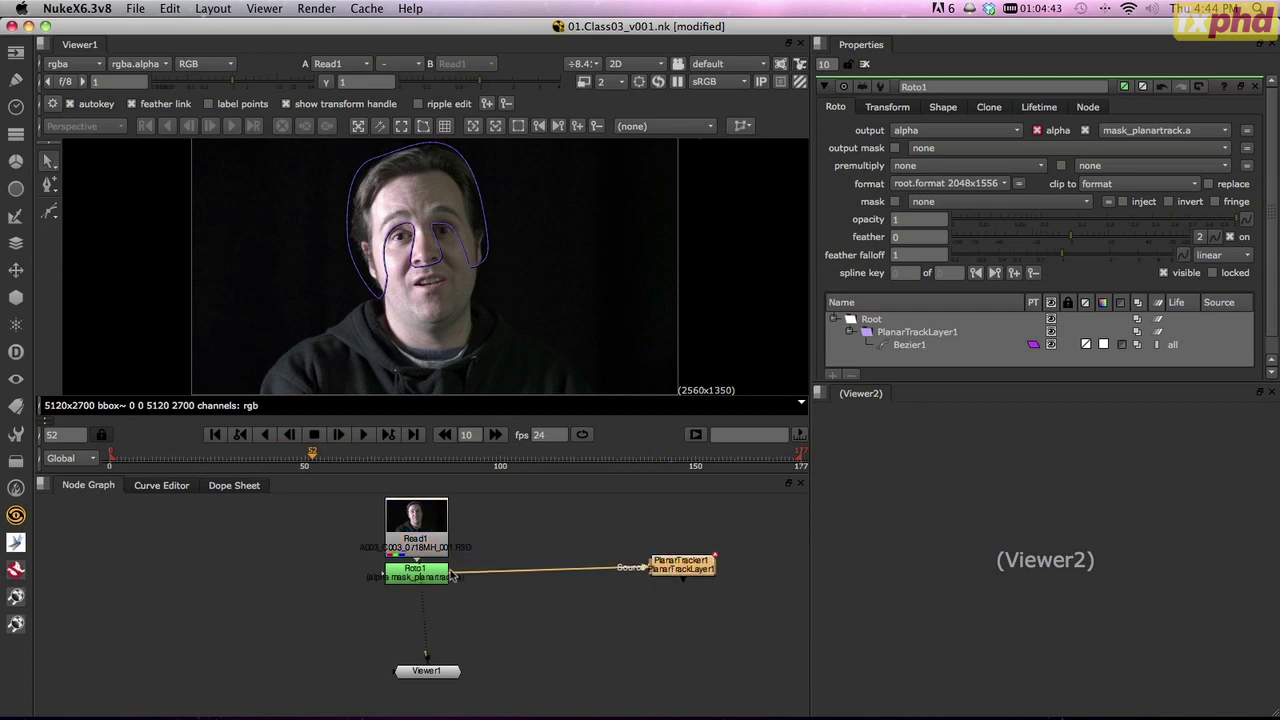
{"action": "left_click_drag", "start_coordinate": [434, 679], "coordinate": [643, 697]}
{"action": "left_click", "coordinate": [406, 623]}
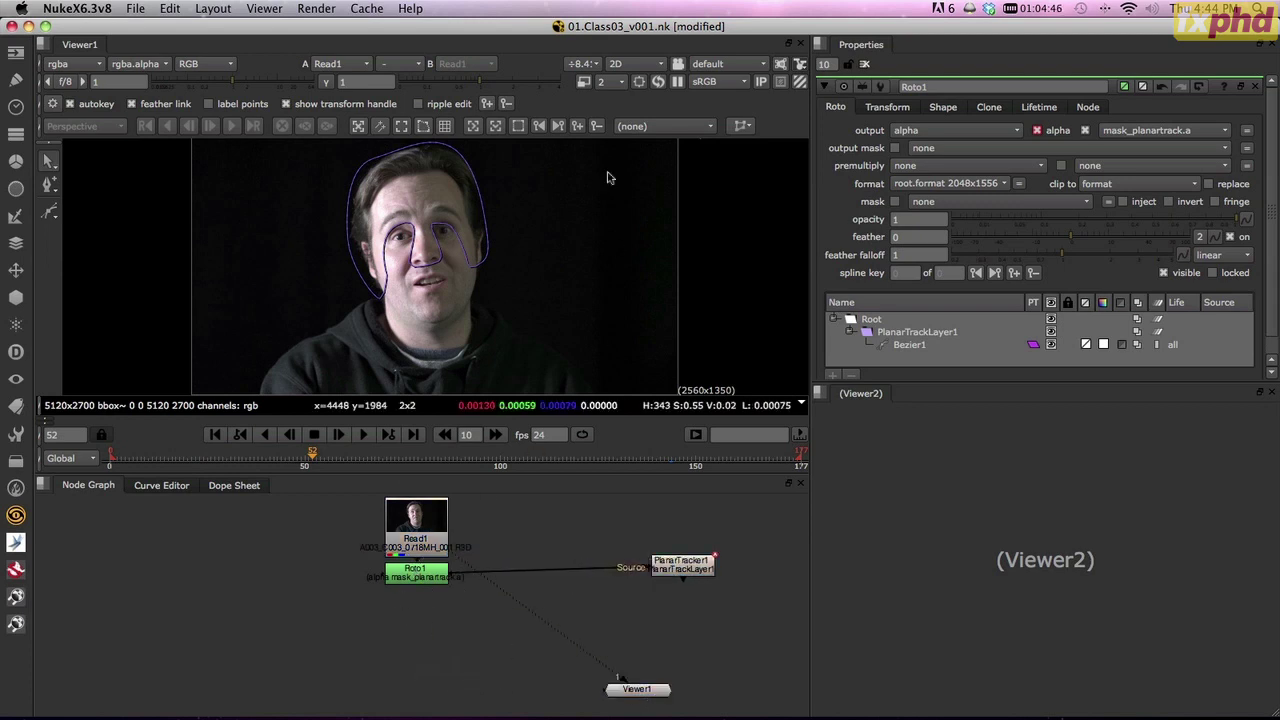
{"action": "left_click", "coordinate": [621, 86]}
{"action": "left_click", "coordinate": [618, 76]}
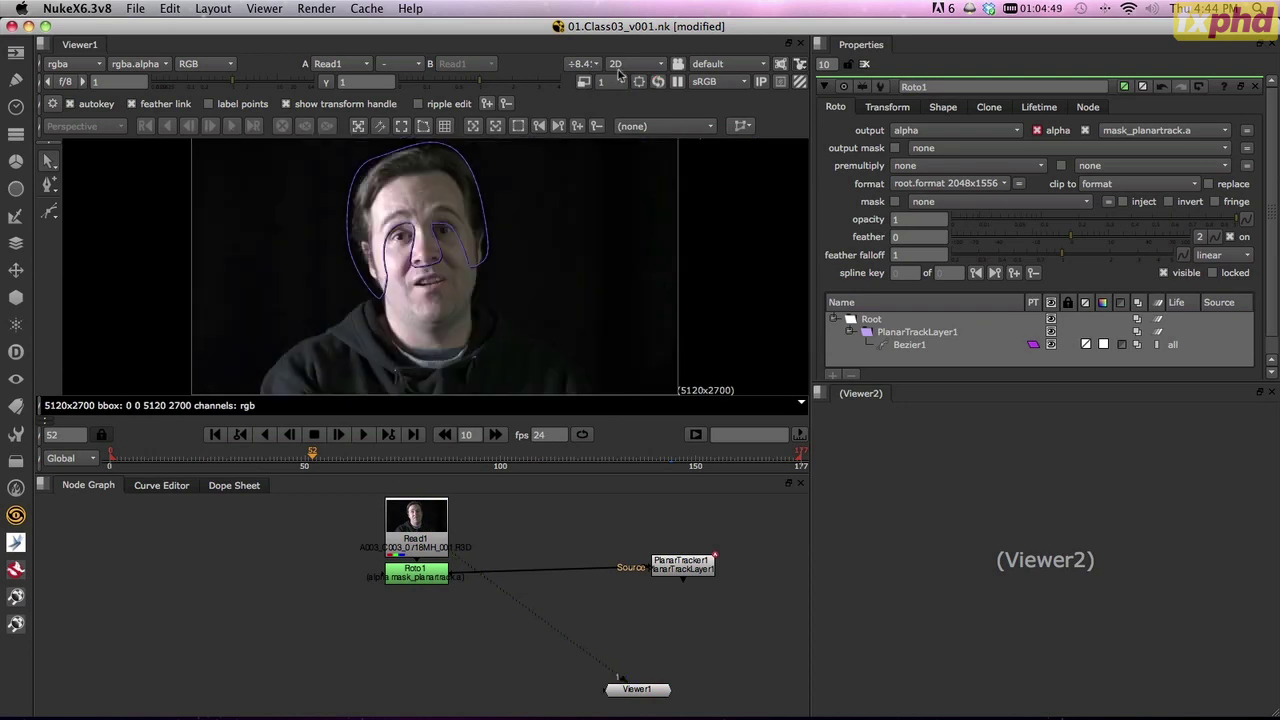
- Add a CameraTracker node directly below the Roto1 node
{"action": "left_click", "coordinate": [419, 577]}
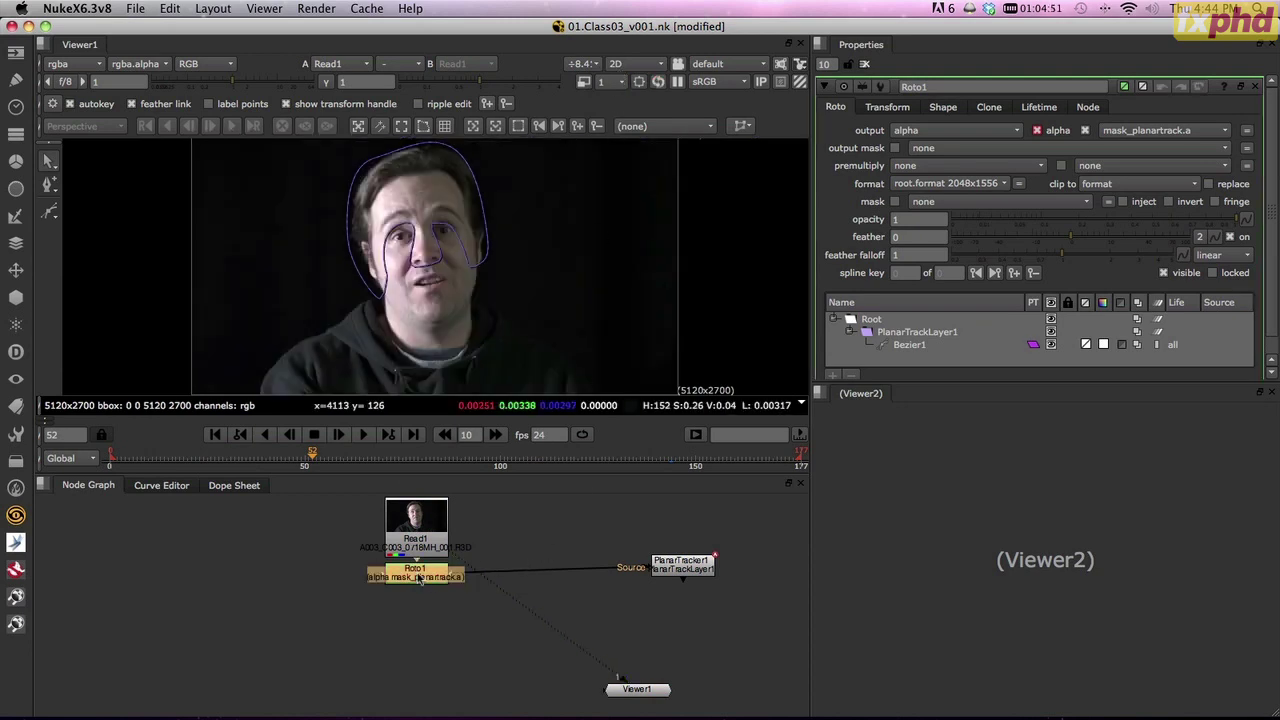
{"action": "key", "text": "Tab"}
{"action": "type", "text": "cam"}
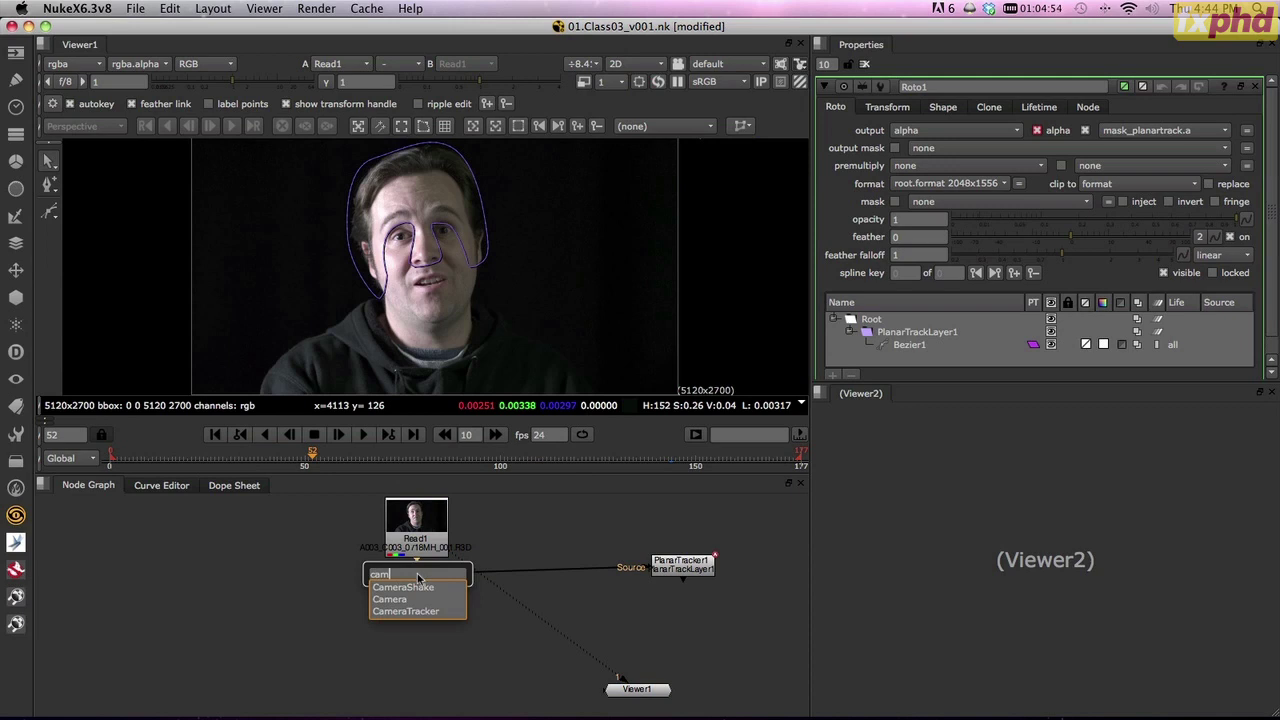
{"action": "key", "text": "Down"}
{"action": "key", "text": "Down"}
{"action": "key", "text": "Down"}
{"action": "key", "text": "Return"}
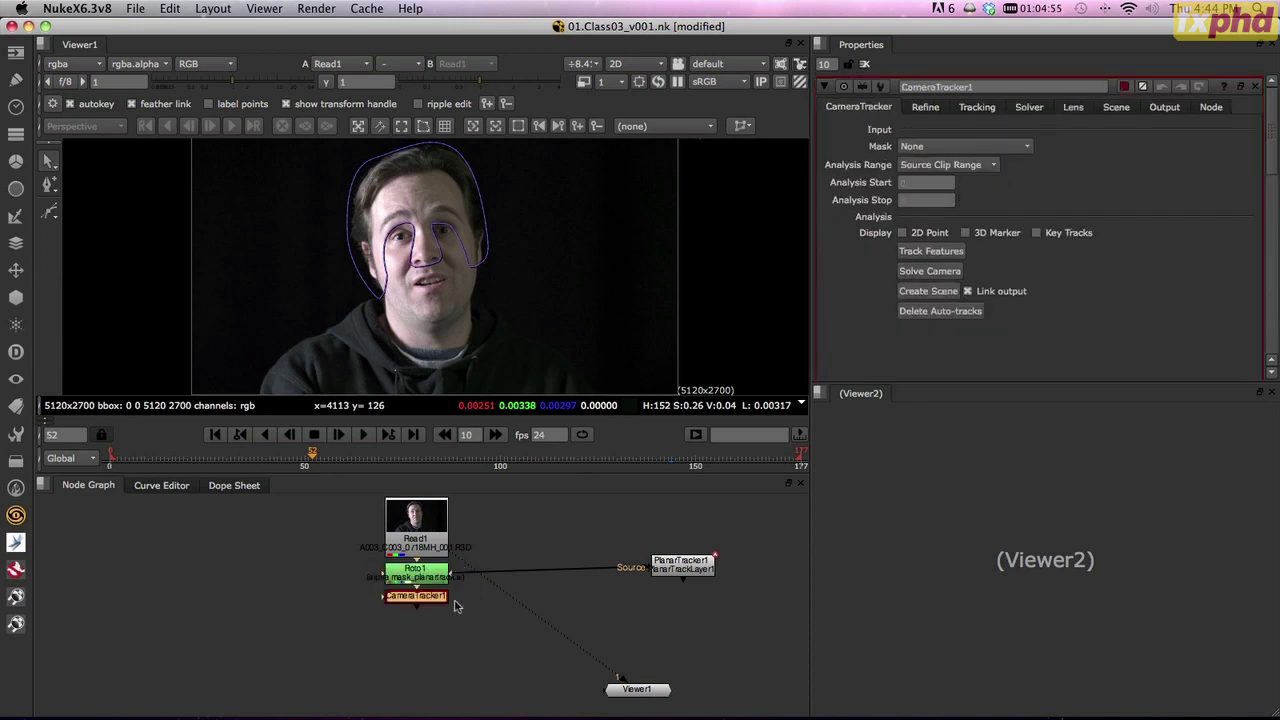
- Show the CameraTracker1 output in the viewer and set its mask to Source Inverted Alpha
{"action": "key", "text": "1"}
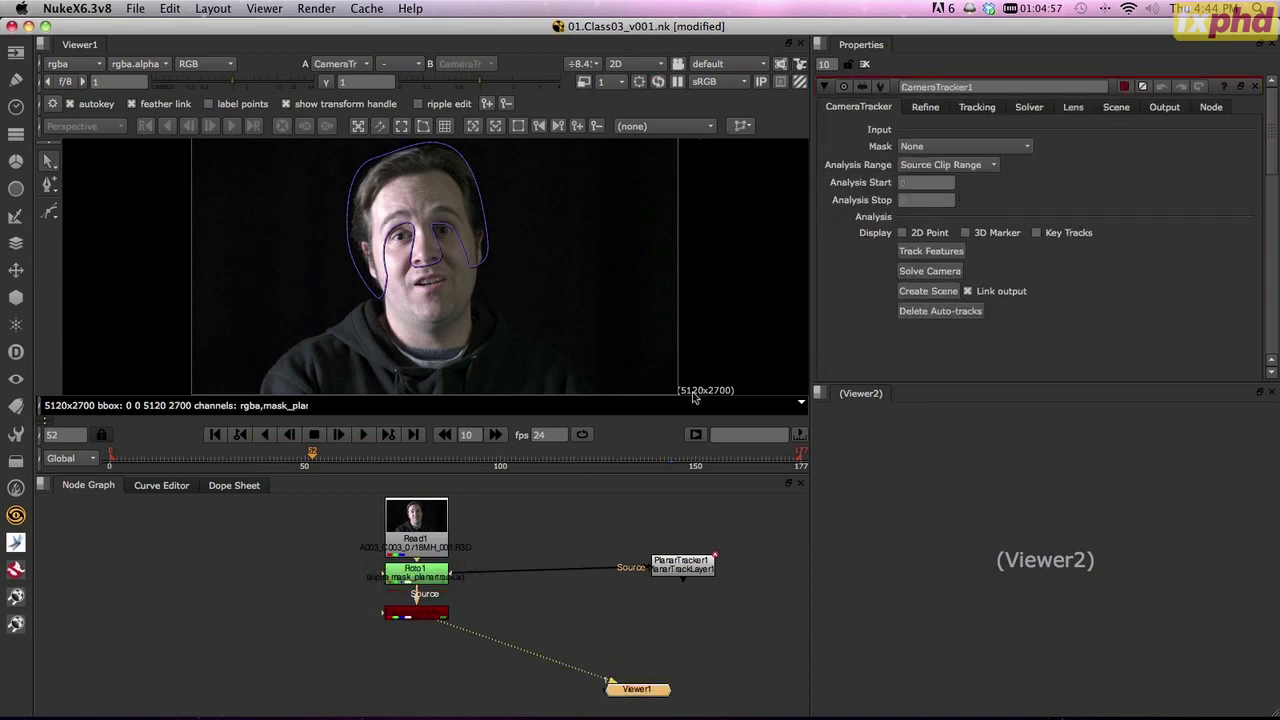
{"action": "left_click", "coordinate": [998, 148]}
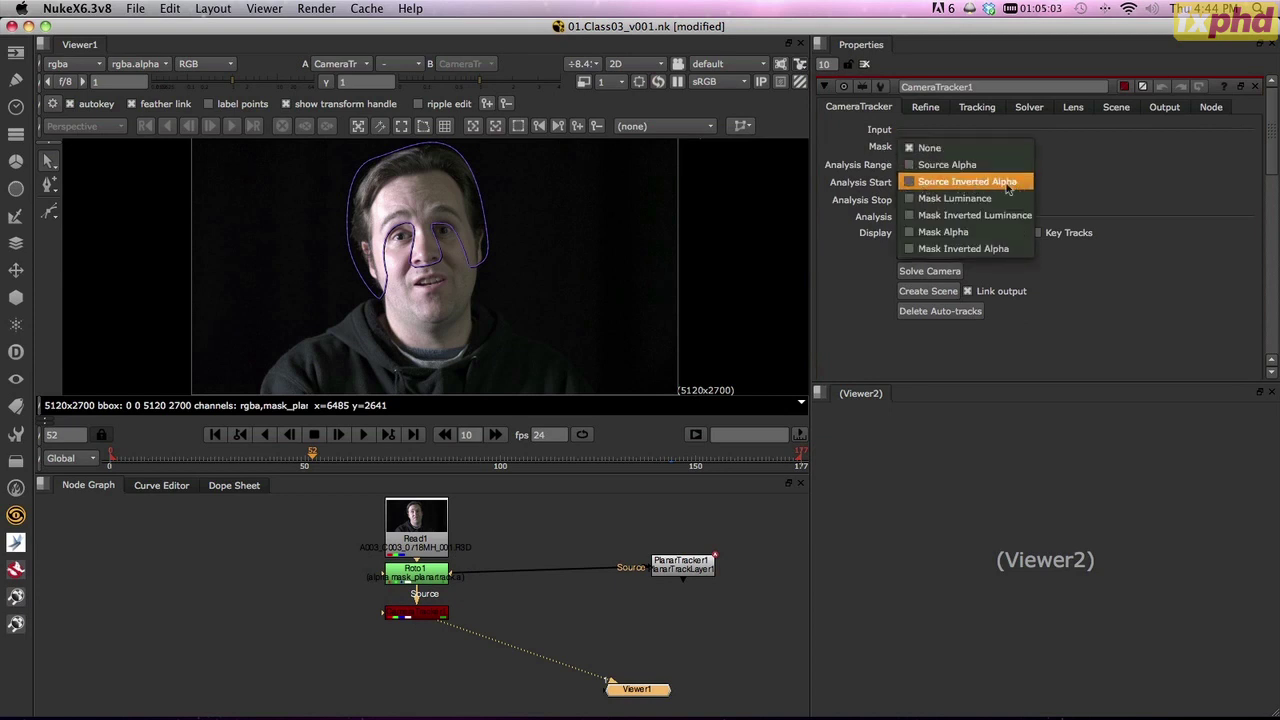
{"action": "left_click", "coordinate": [1007, 186]}
- Set CameraTracker1's number of features to 600 and turn on the feature preview
{"action": "left_click", "coordinate": [975, 108]}
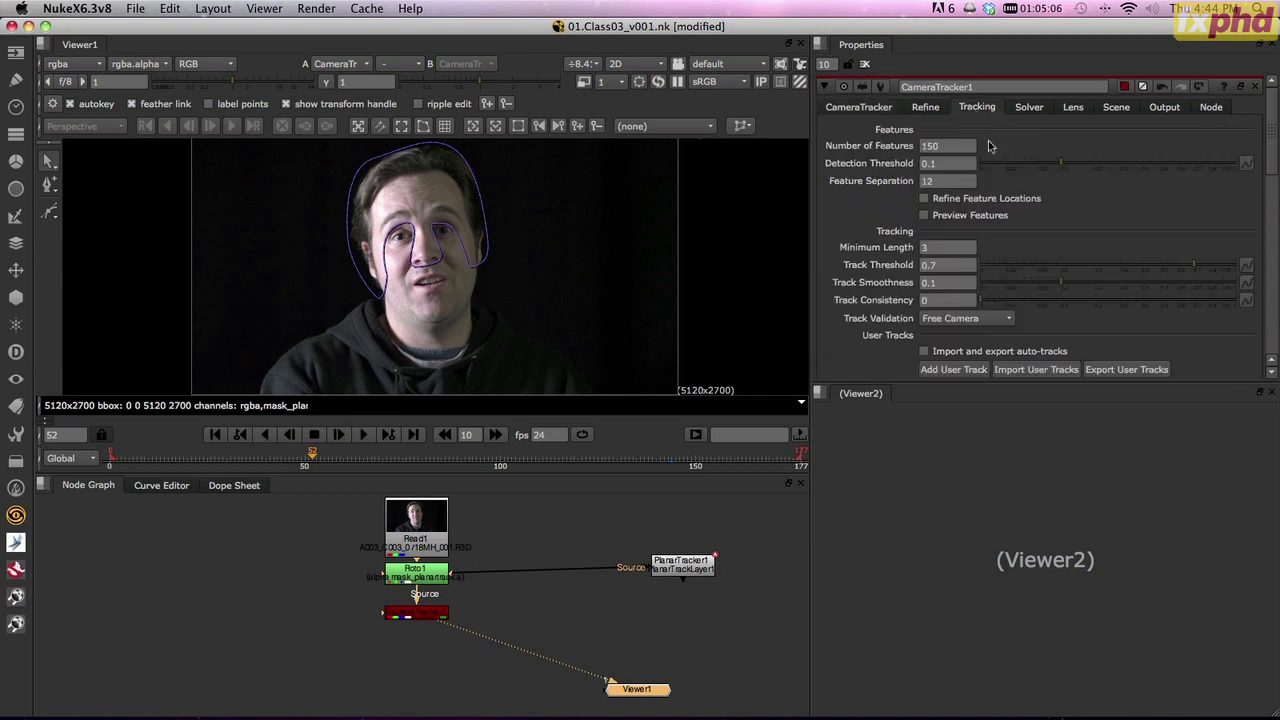
{"action": "double_click", "coordinate": [938, 148]}
{"action": "type", "text": "600"}
{"action": "key", "text": "Return"}
{"action": "left_click", "coordinate": [851, 208]}
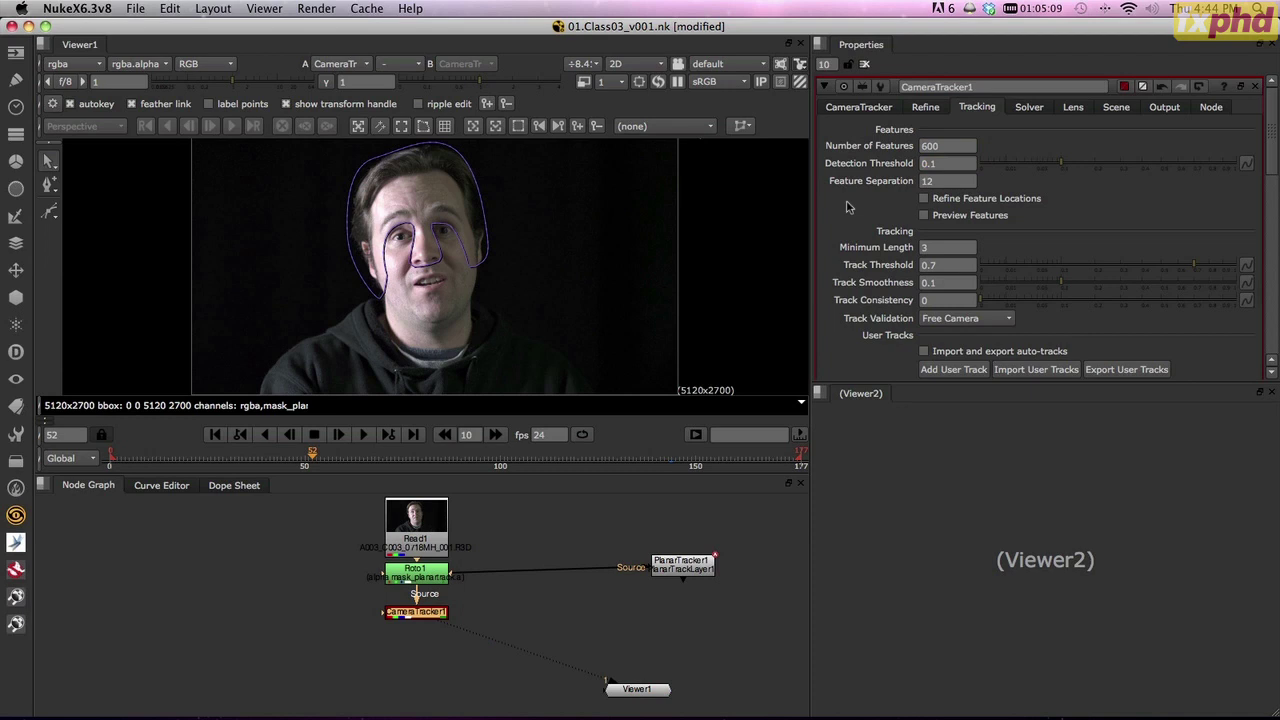
{"action": "left_click", "coordinate": [924, 216]}
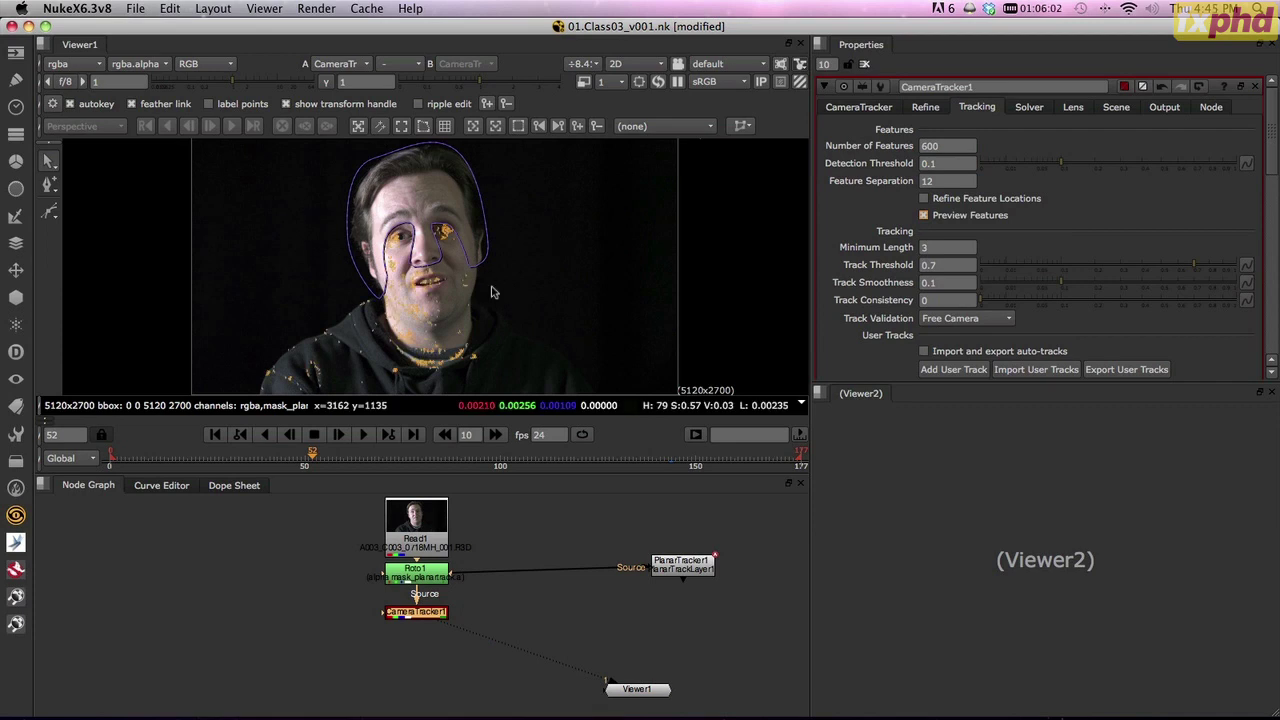
- Set CameraTracker1's mask to Source Inverted Alpha and view the previewed features on the face up close
{"action": "left_click", "coordinate": [856, 107]}
{"action": "left_click", "coordinate": [995, 146]}
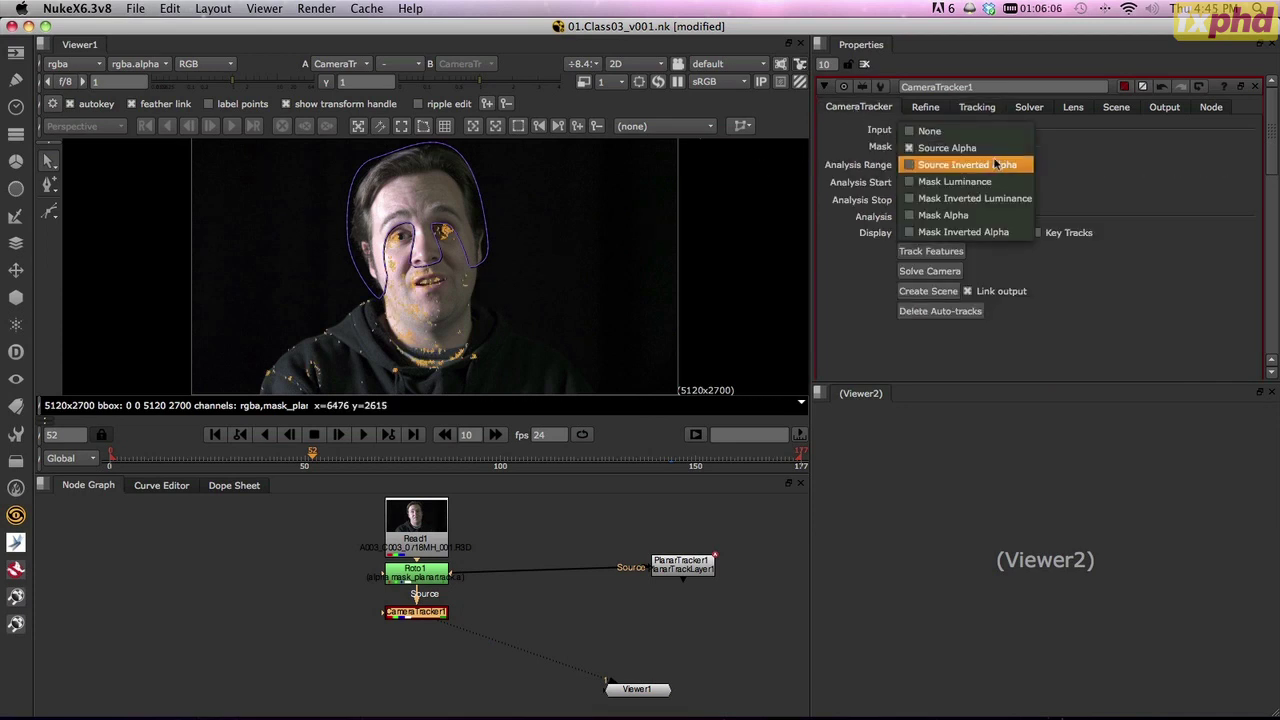
{"action": "left_click", "coordinate": [996, 166]}
{"action": "scroll", "coordinate": [490, 242], "scroll_direction": "up", "scroll_amount": 4}
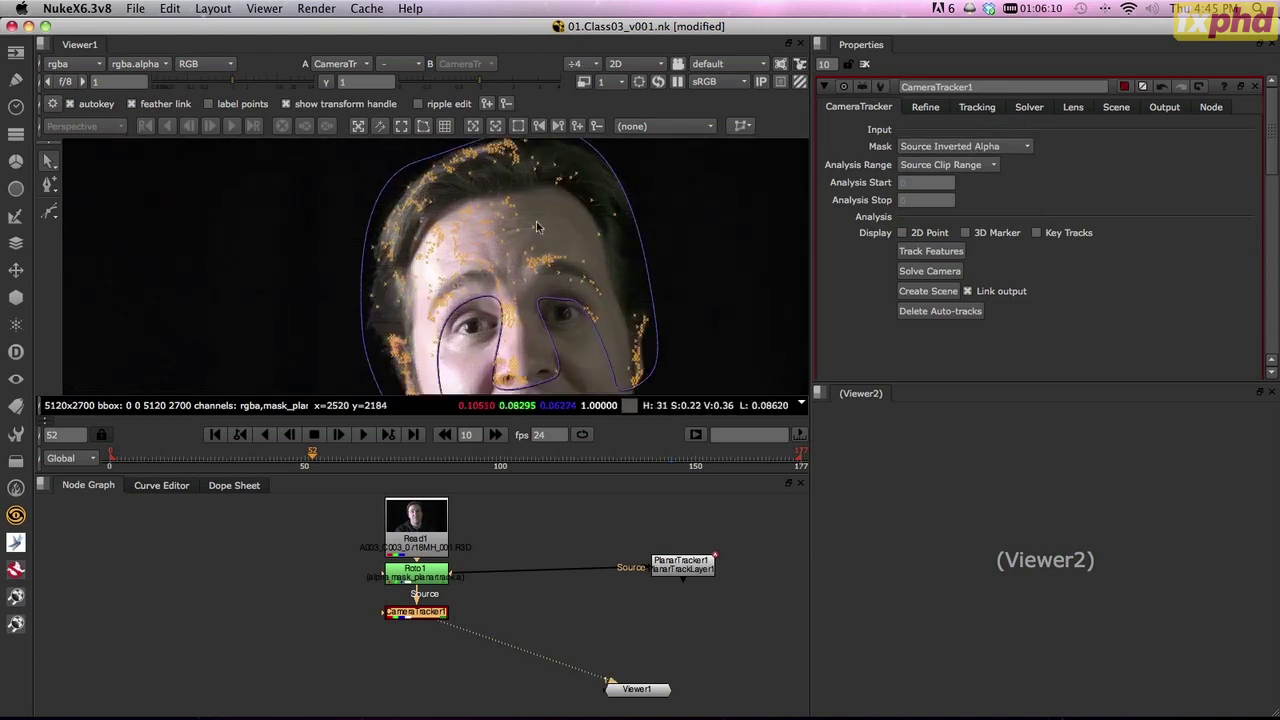
{"action": "middle_click_drag", "start_coordinate": [531, 229], "coordinate": [474, 206]}
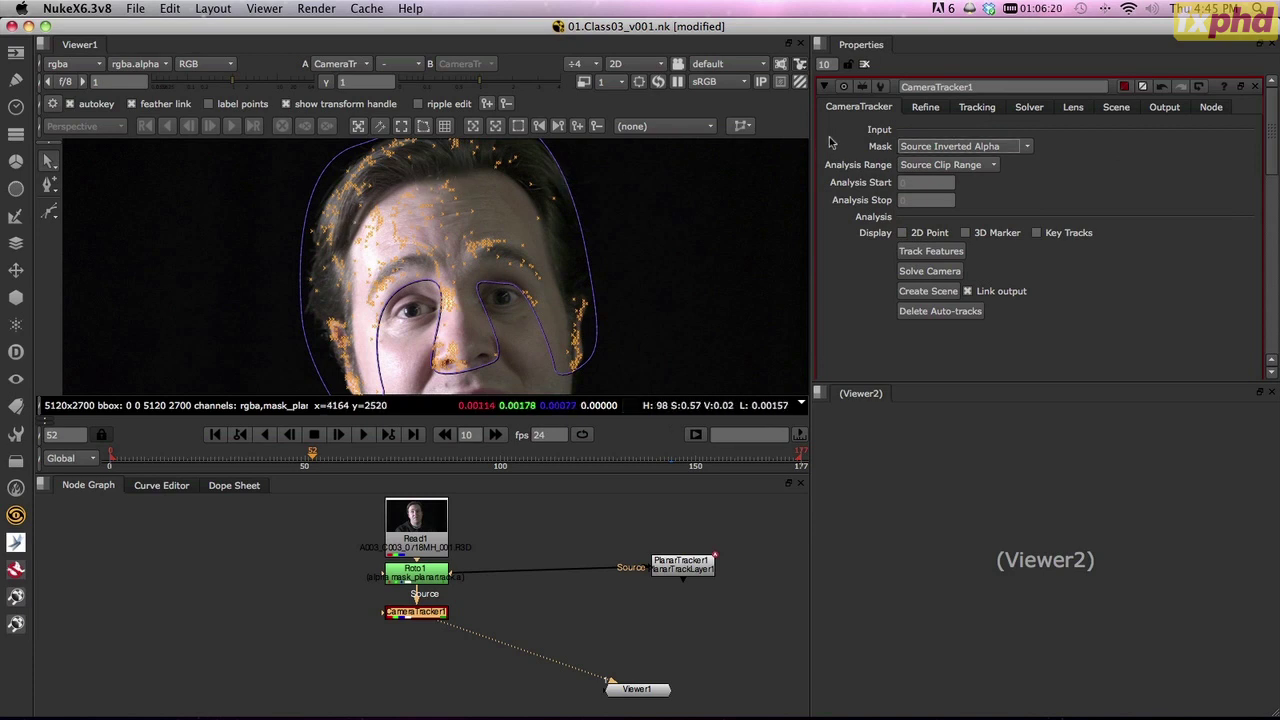
- Compare CameraTracker1's feature preview at detection thresholds of 0.001 and 0.69, leaving the threshold set to 0.001
{"action": "left_click", "coordinate": [966, 110]}
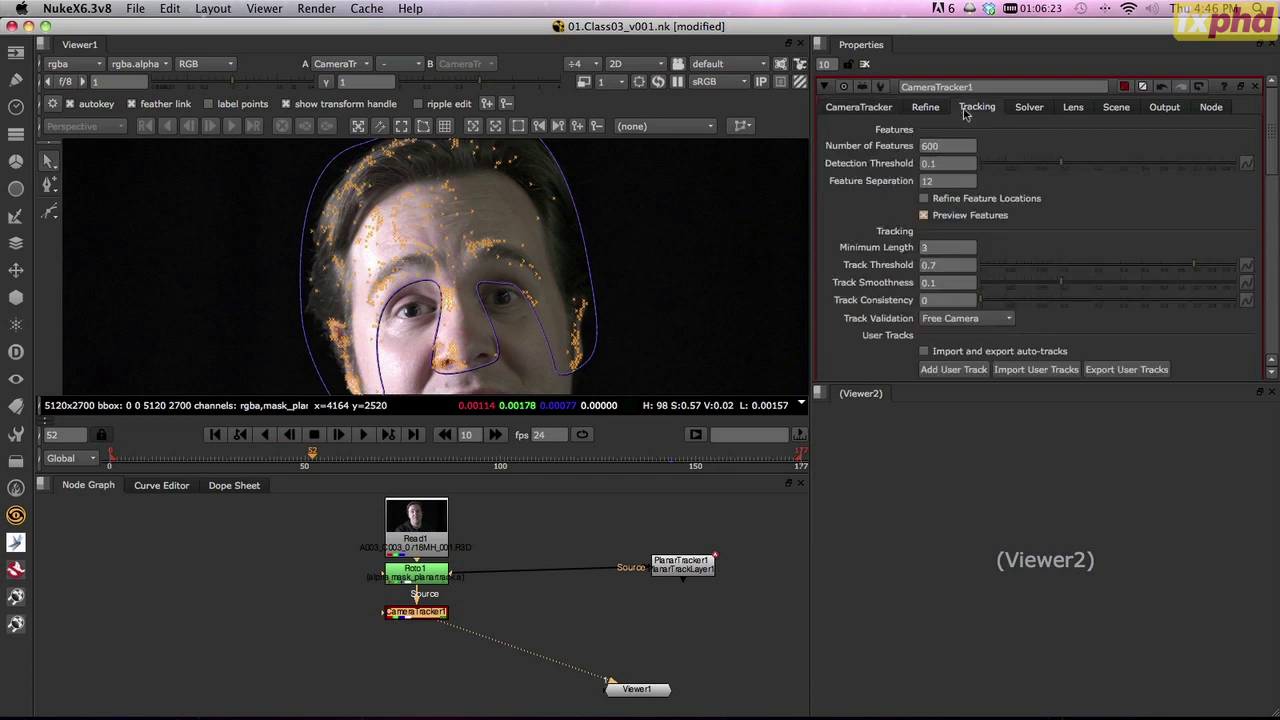
{"action": "left_click", "coordinate": [1000, 165]}
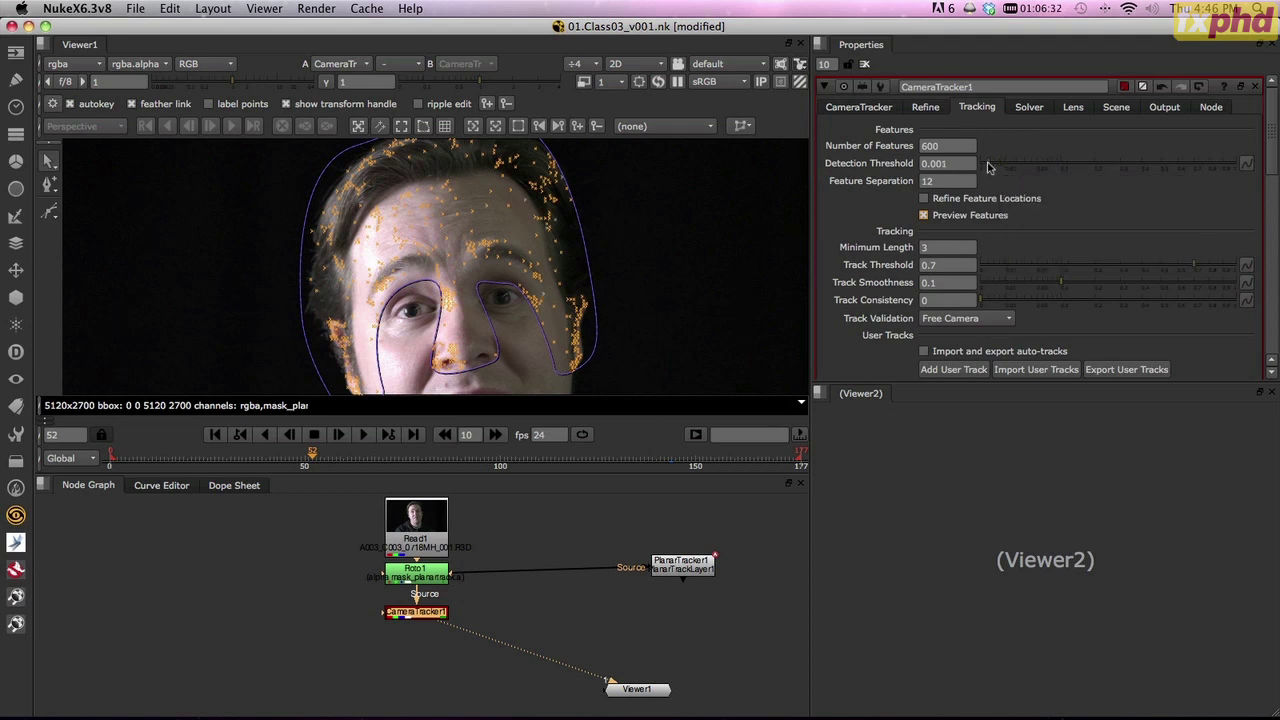
{"action": "left_click", "coordinate": [1192, 167]}
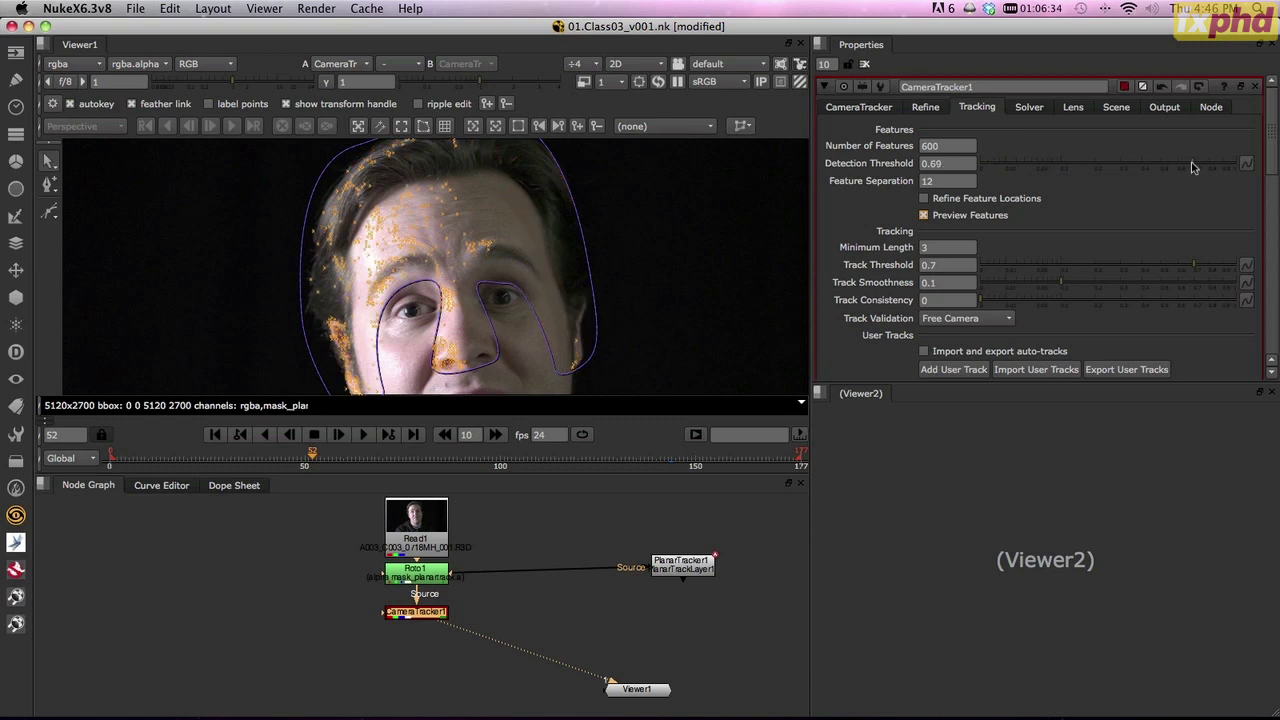
{"action": "left_click", "coordinate": [987, 166]}
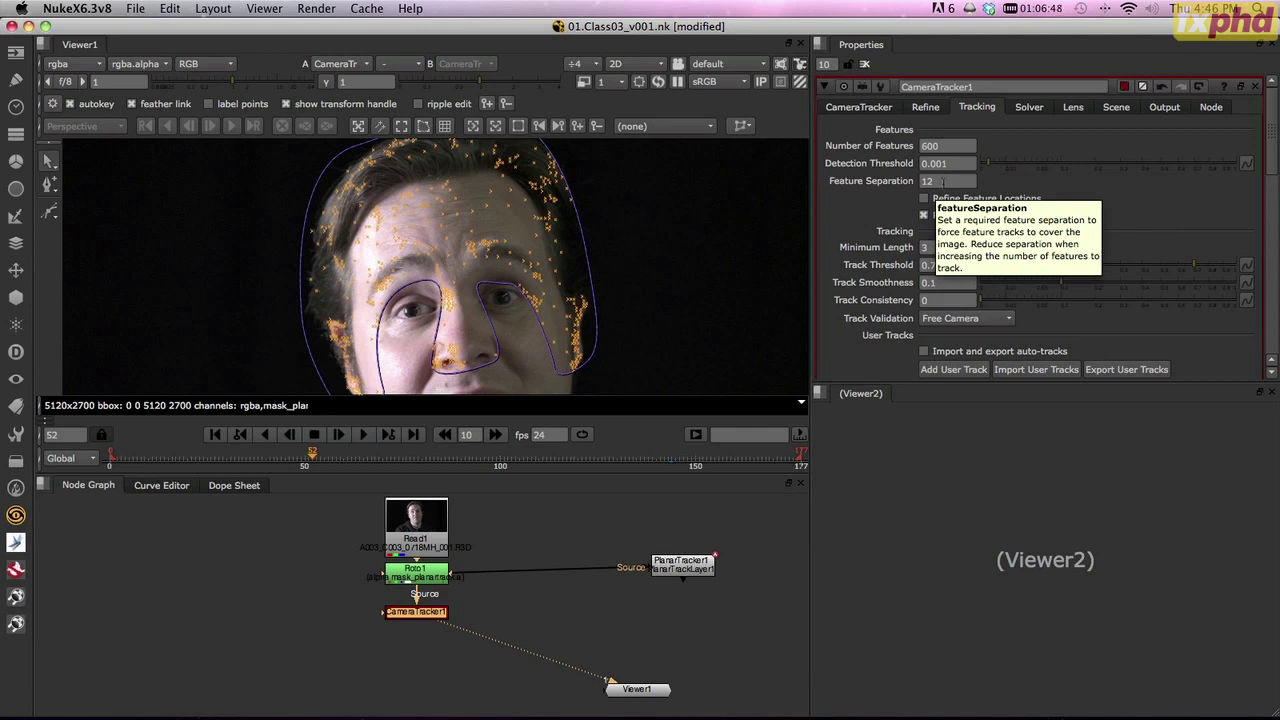
- Try CameraTracker1's feature separation at 32, 1 and 12 to compare the feature distribution on the face
{"action": "left_click", "coordinate": [946, 181]}
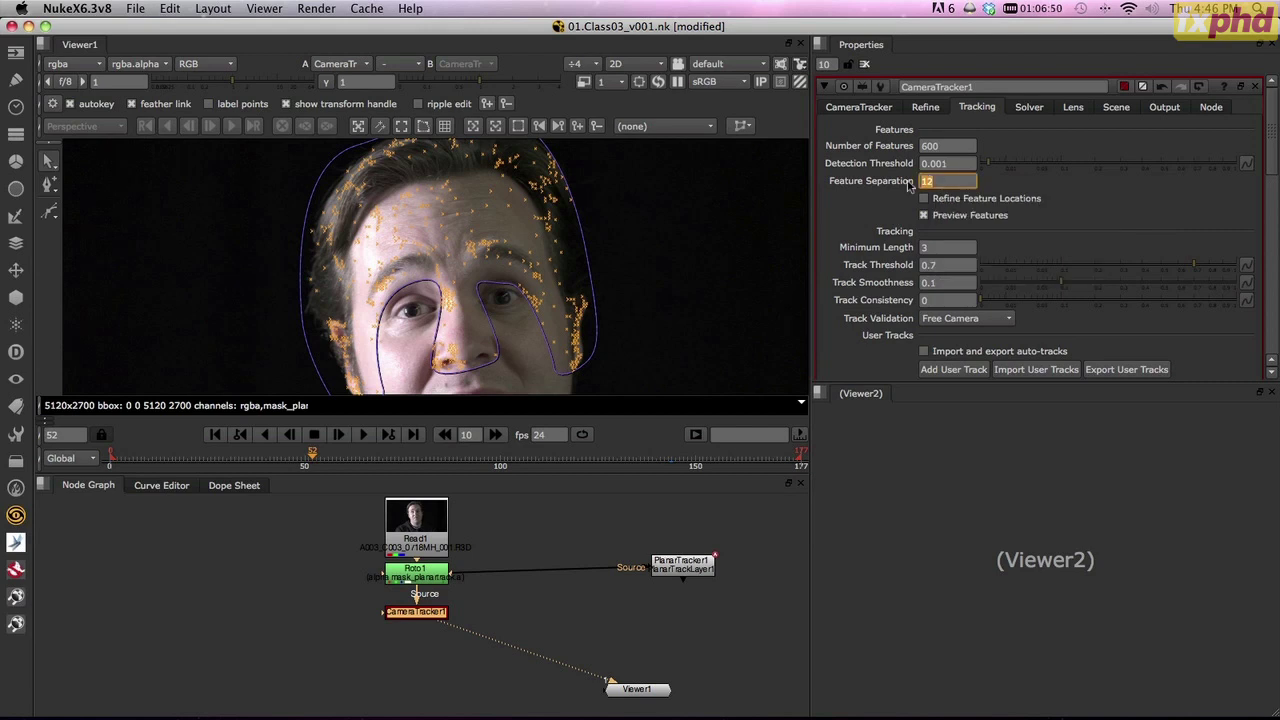
{"action": "type", "text": "32"}
{"action": "key", "text": "Tab"}
{"action": "key", "text": "shift+Tab"}
{"action": "type", "text": "1"}
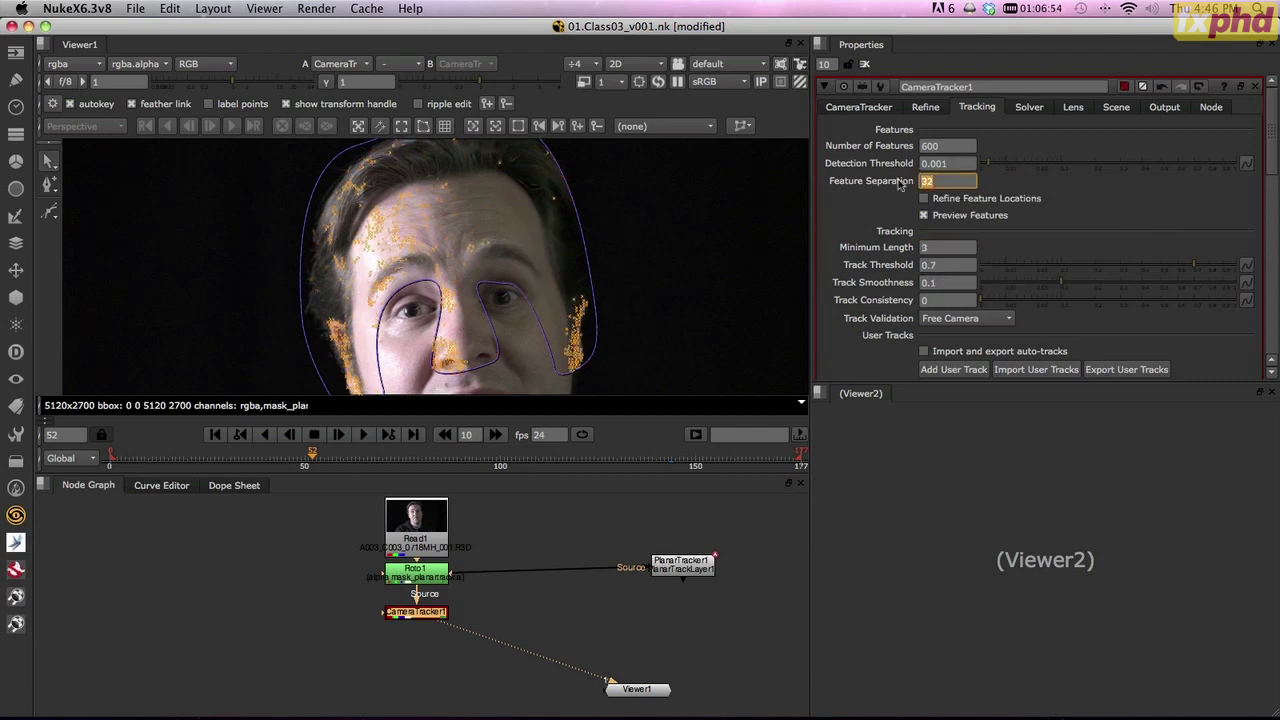
{"action": "key", "text": "Tab"}
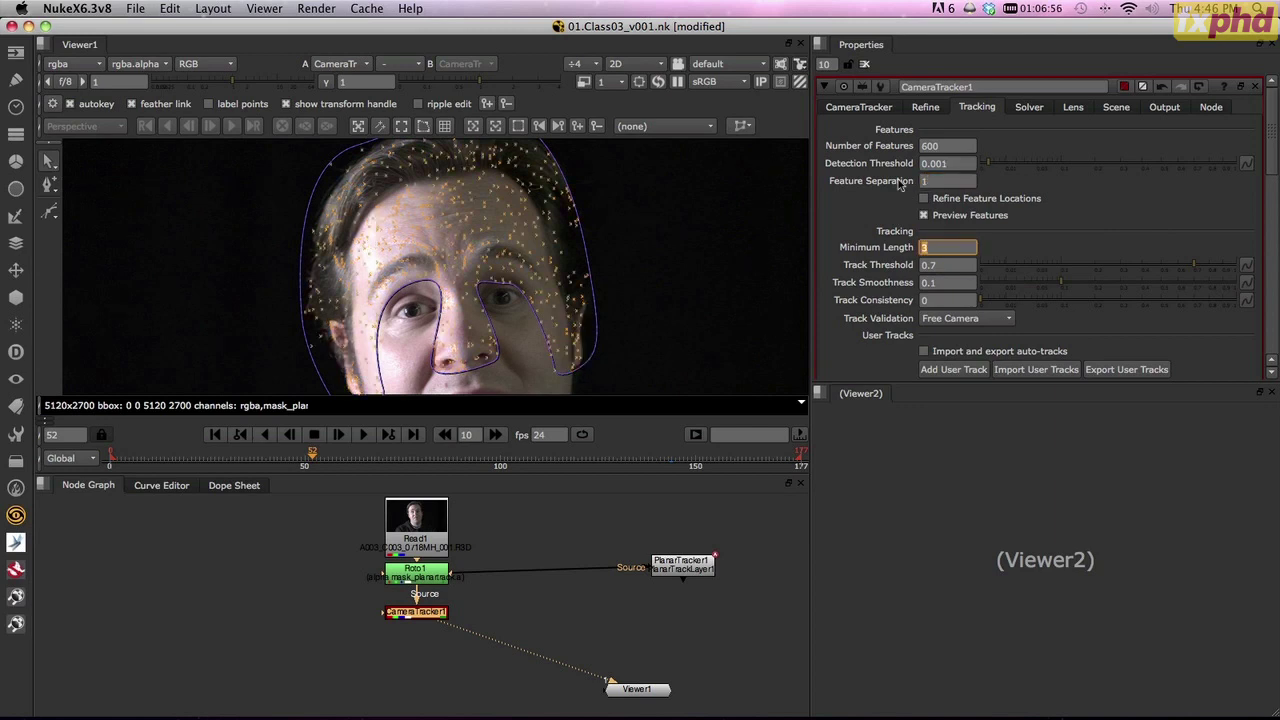
{"action": "left_click", "coordinate": [927, 181]}
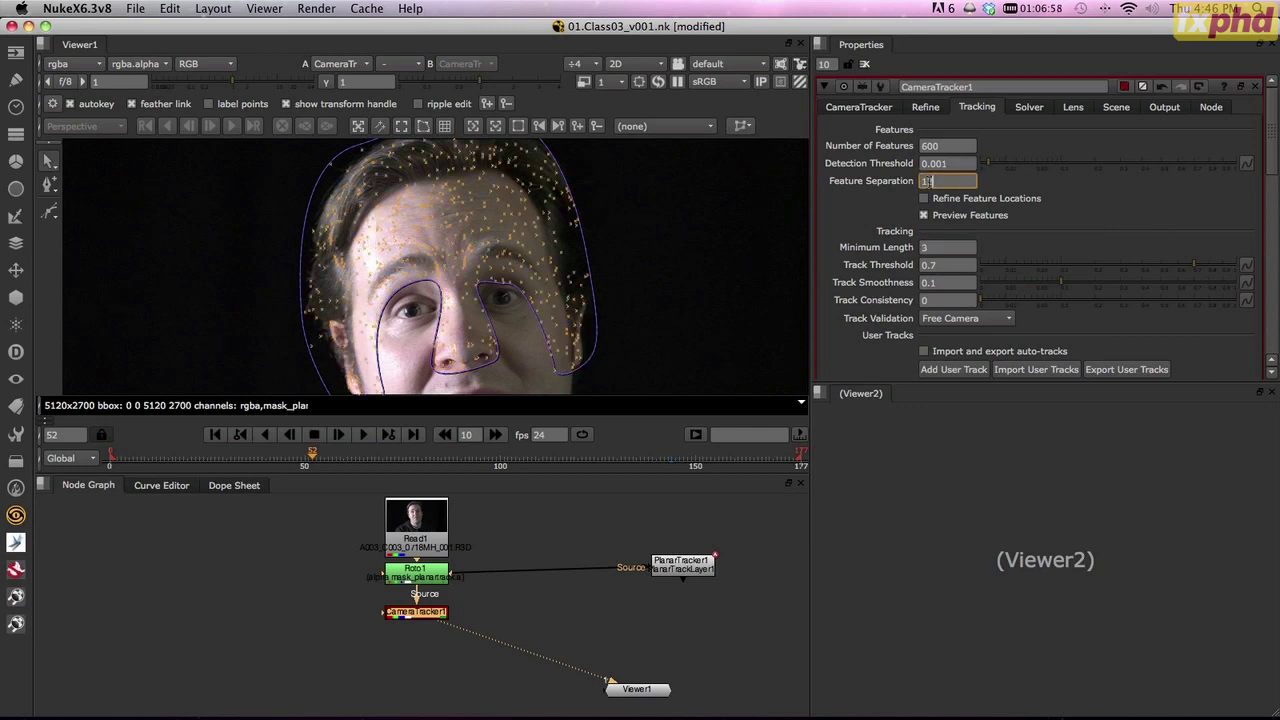
{"action": "key", "text": "Tab"}
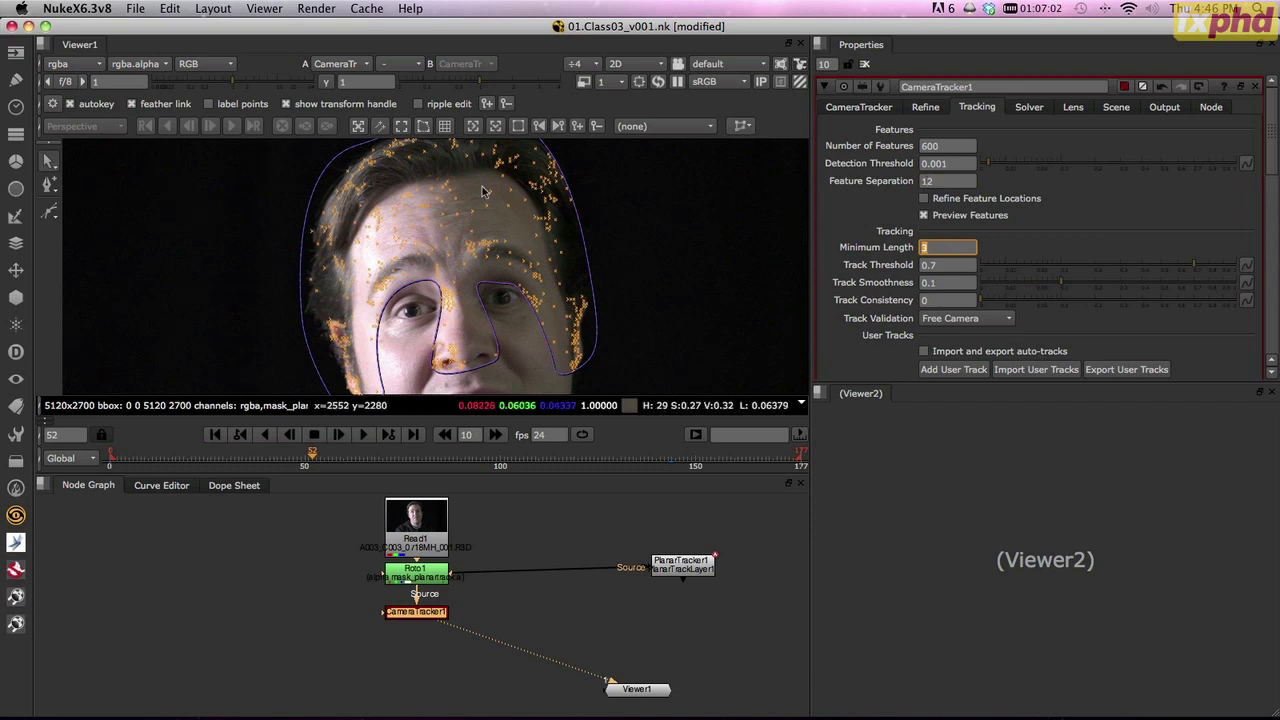
- Set CameraTracker1's feature separation to 10 and its minimum track length to 6
{"action": "left_click", "coordinate": [948, 183]}
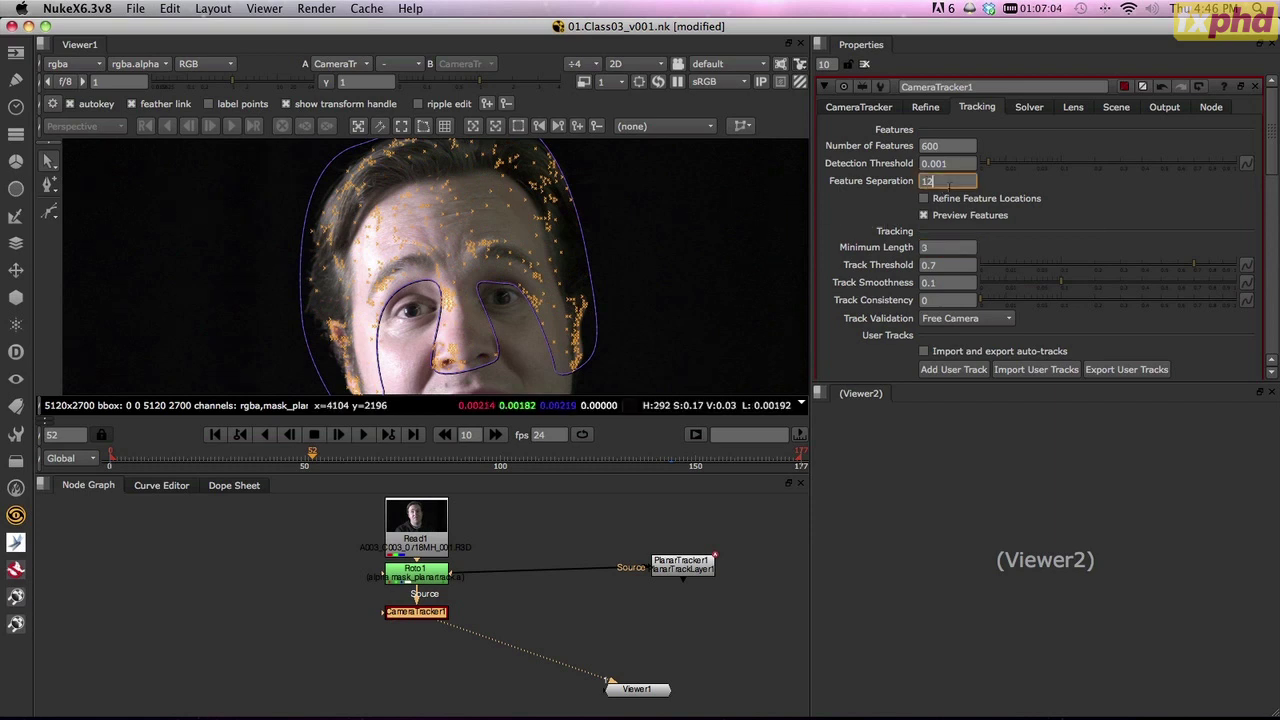
{"action": "key", "text": "BackSpace"}
{"action": "type", "text": "0"}
{"action": "key", "text": "Tab"}
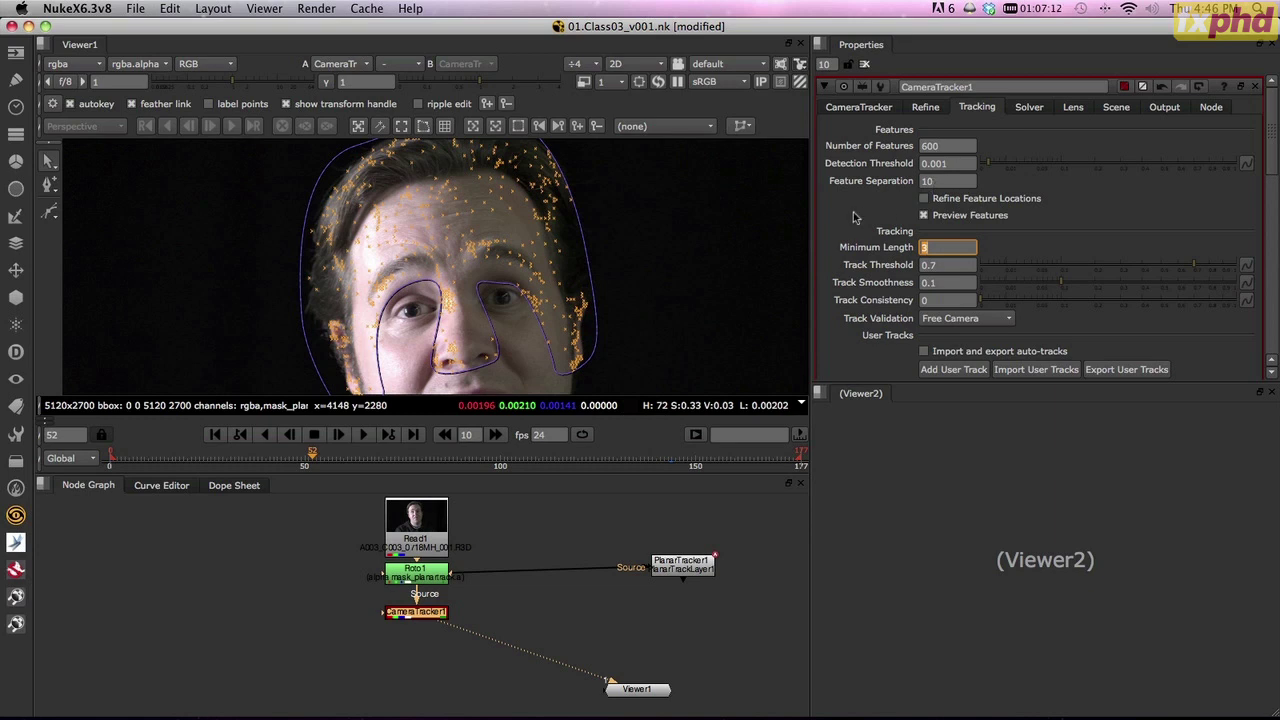
{"action": "left_click", "coordinate": [957, 247]}
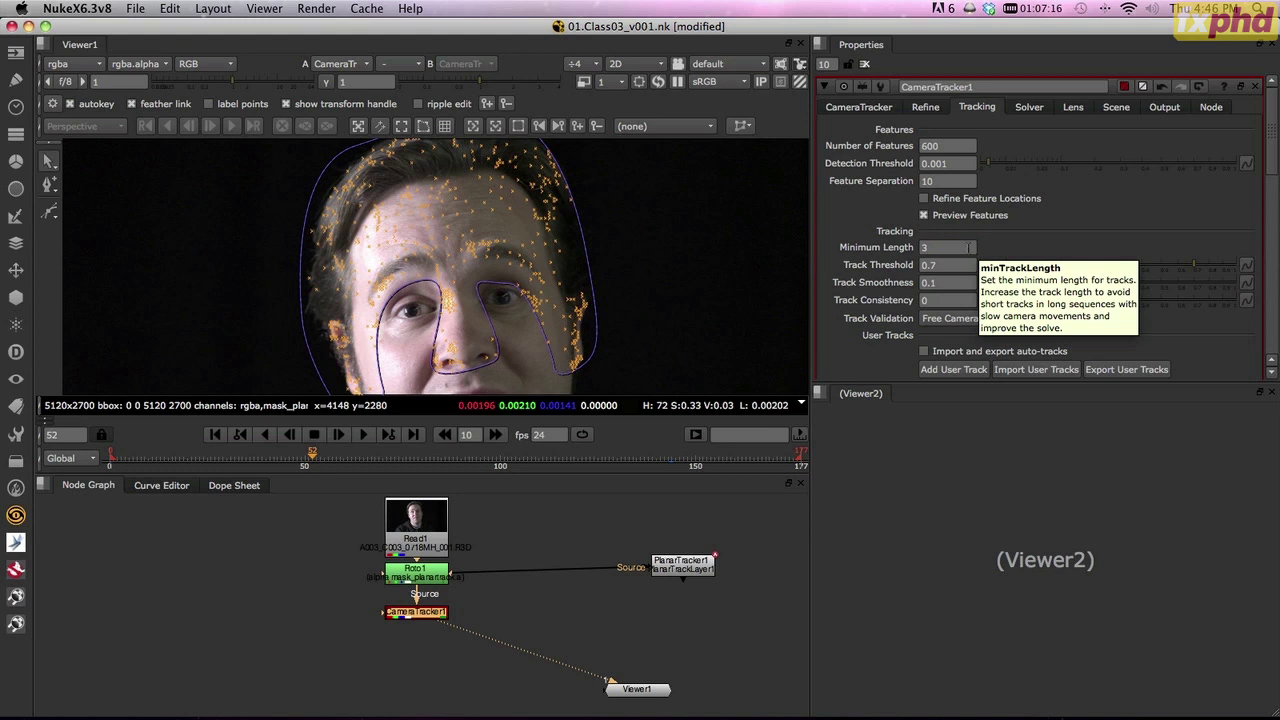
{"action": "left_click", "coordinate": [958, 247]}
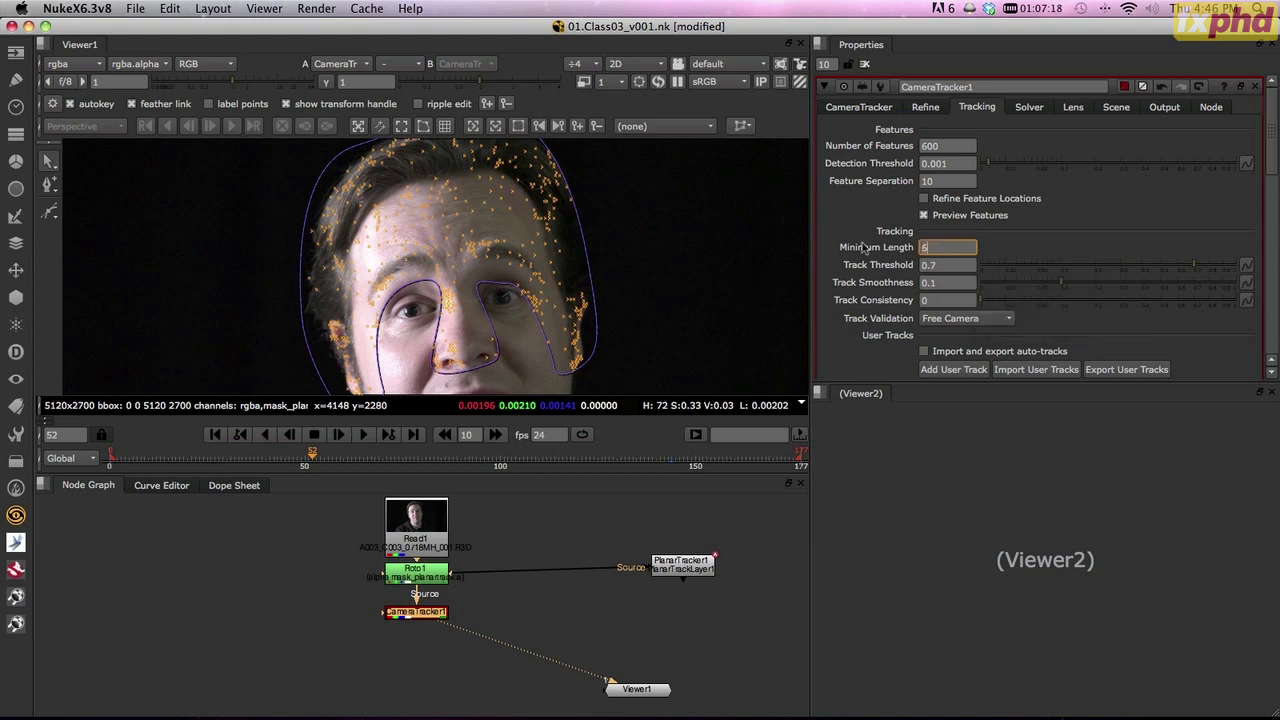
{"action": "key", "text": "Tab"}
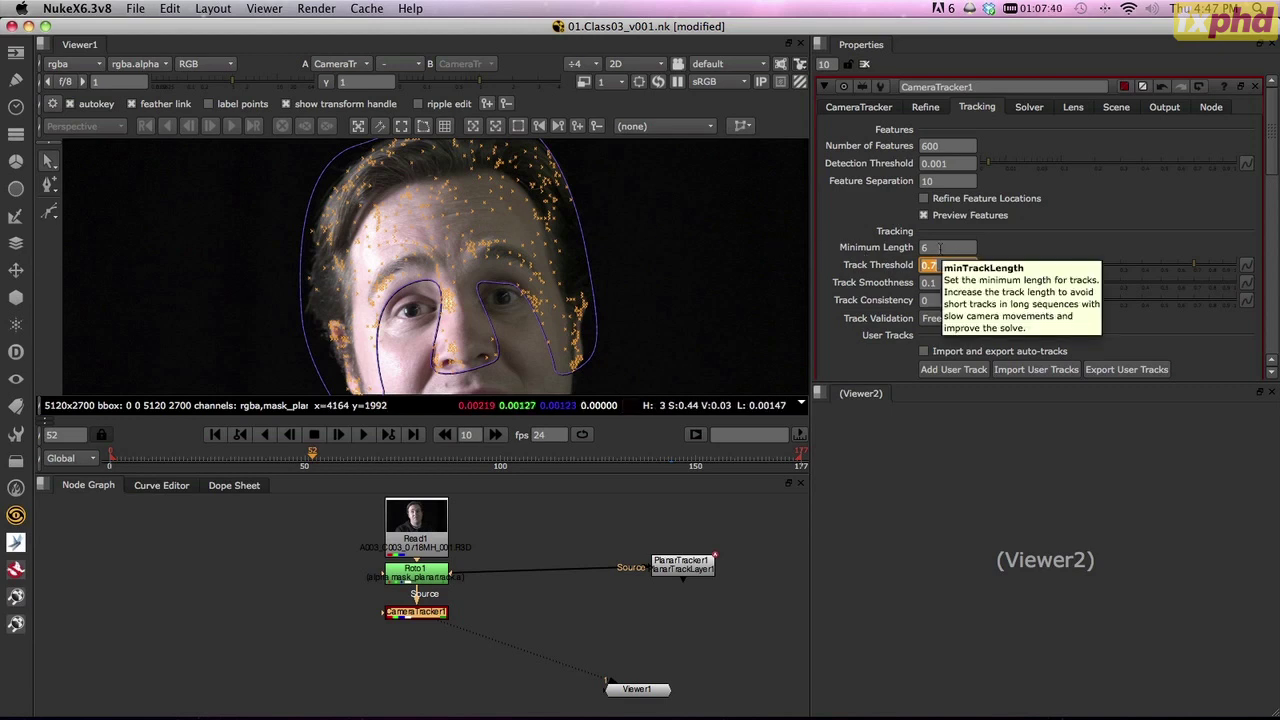
{"action": "left_click", "coordinate": [845, 227]}
- Go to frame 0 and save the script as the new version 01.Class03_v002.nk
{"action": "left_click", "coordinate": [875, 107]}
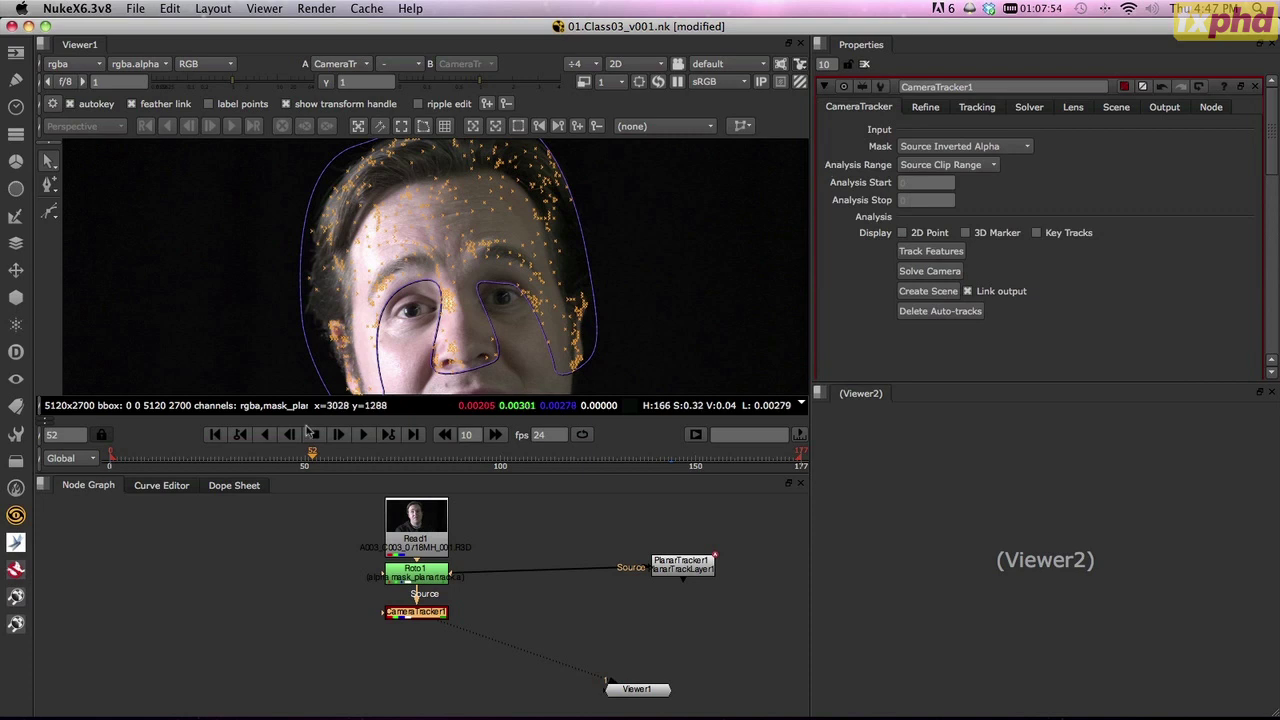
{"action": "left_click", "coordinate": [215, 434]}
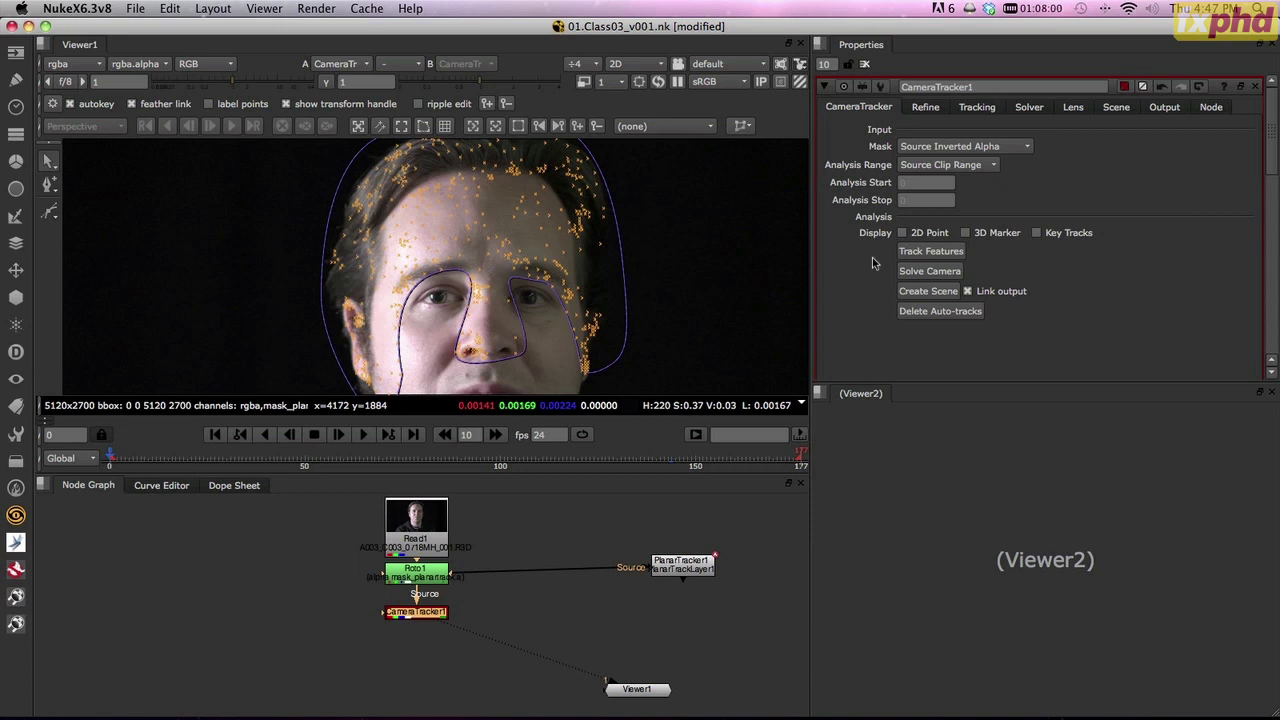
{"action": "key", "text": "alt+shift+s"}
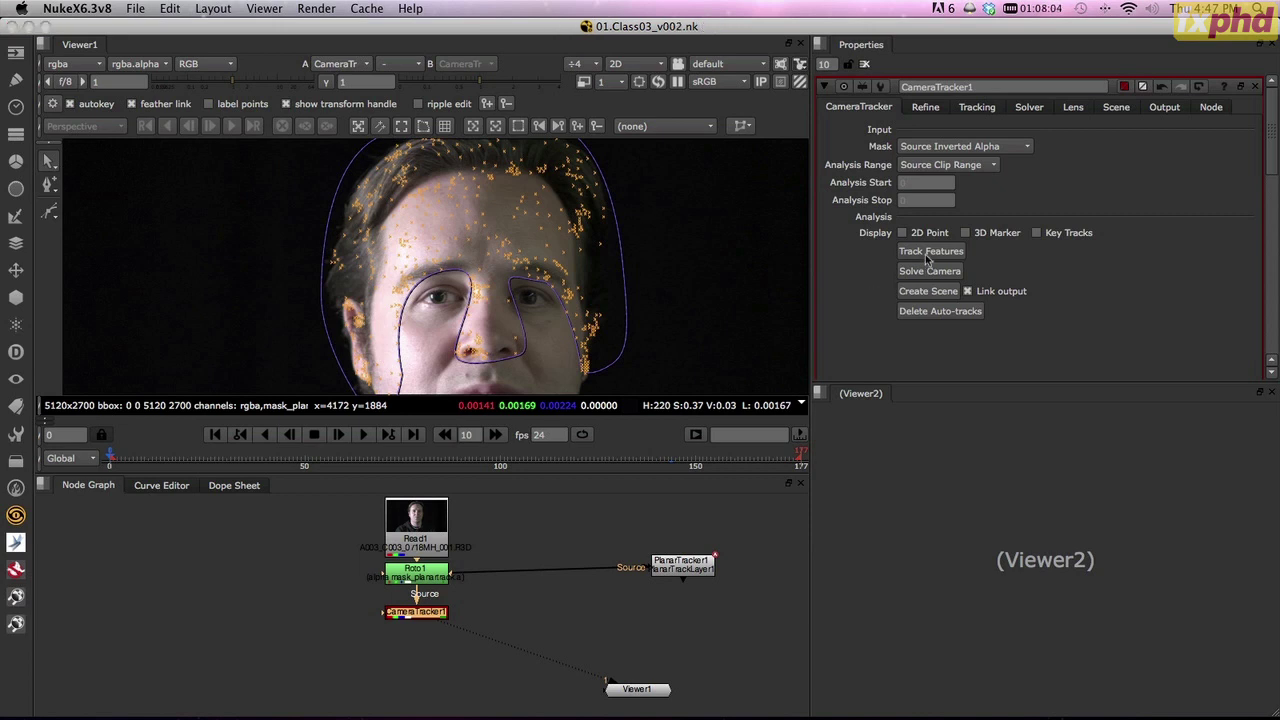
- Track the features with CameraTracker1 over the source clip range and solve the camera
{"action": "left_click", "coordinate": [929, 252]}
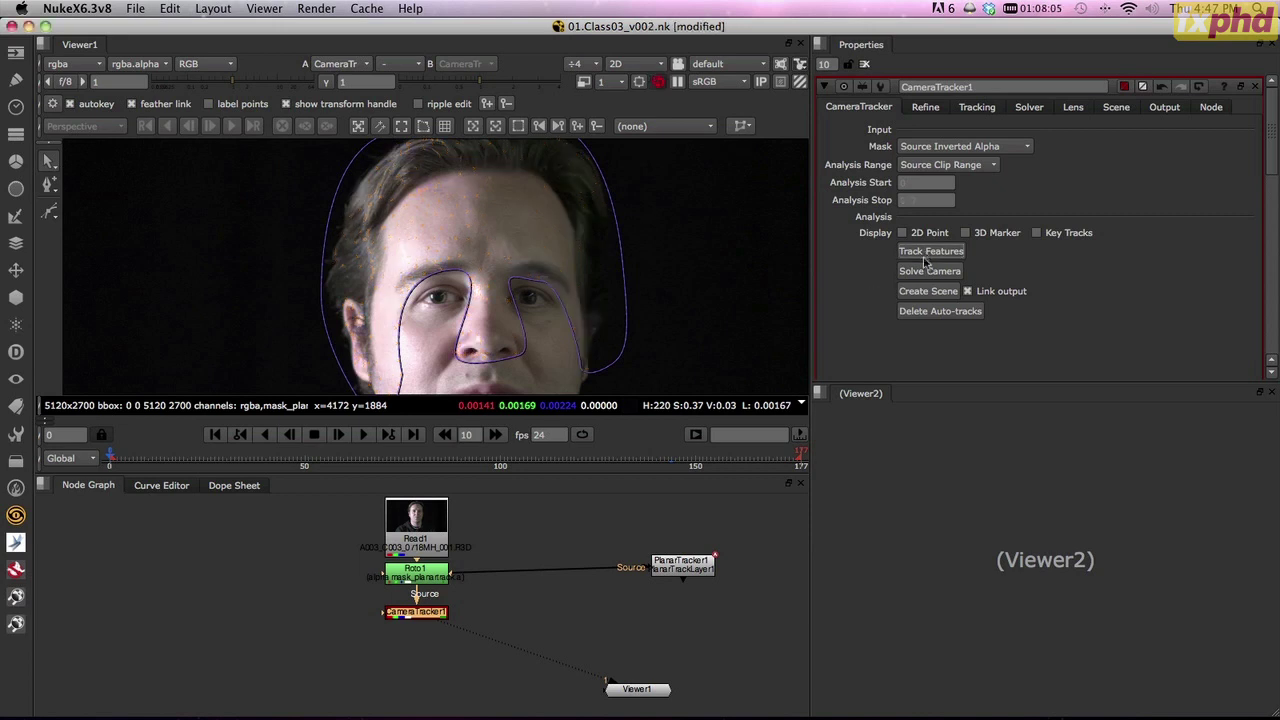
{"action": "left_click", "coordinate": [945, 272]}
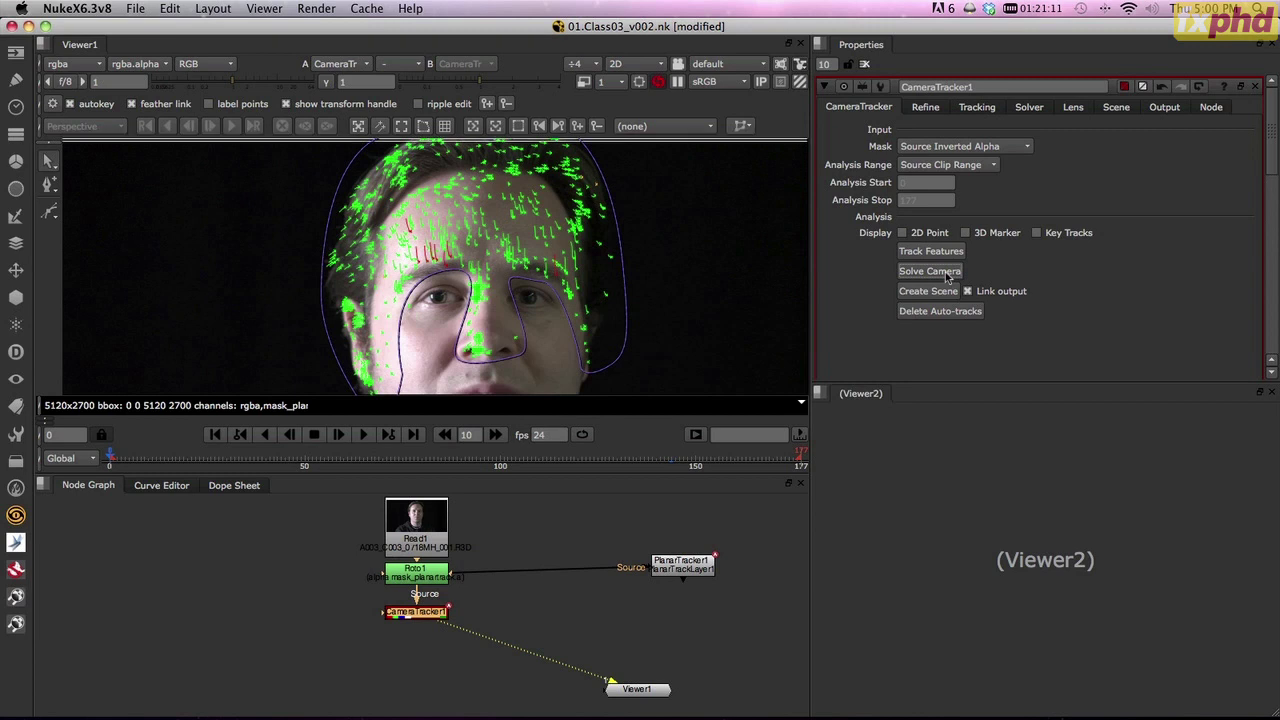
- Enlarge the view of CameraTracker1's Refine settings and inspect the solved tracks on the face at frames 102 and 58
{"action": "left_click", "coordinate": [938, 106]}
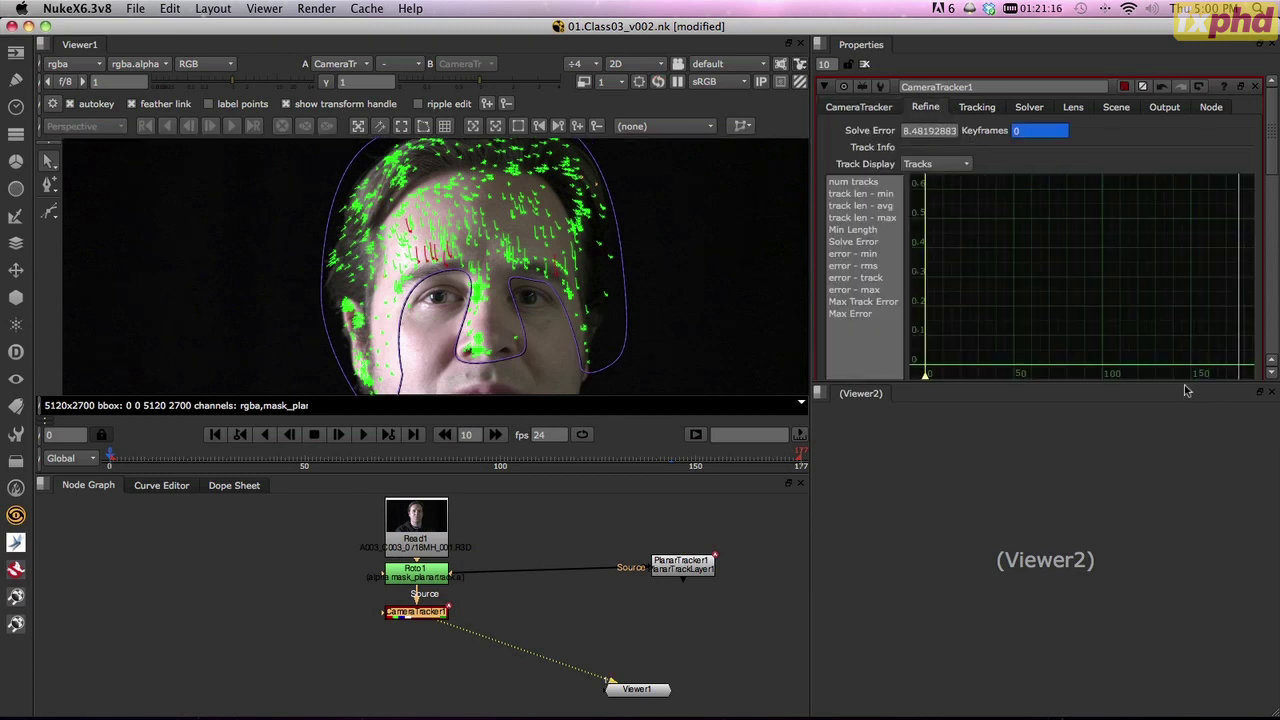
{"action": "left_click_drag", "start_coordinate": [1186, 390], "coordinate": [1184, 560]}
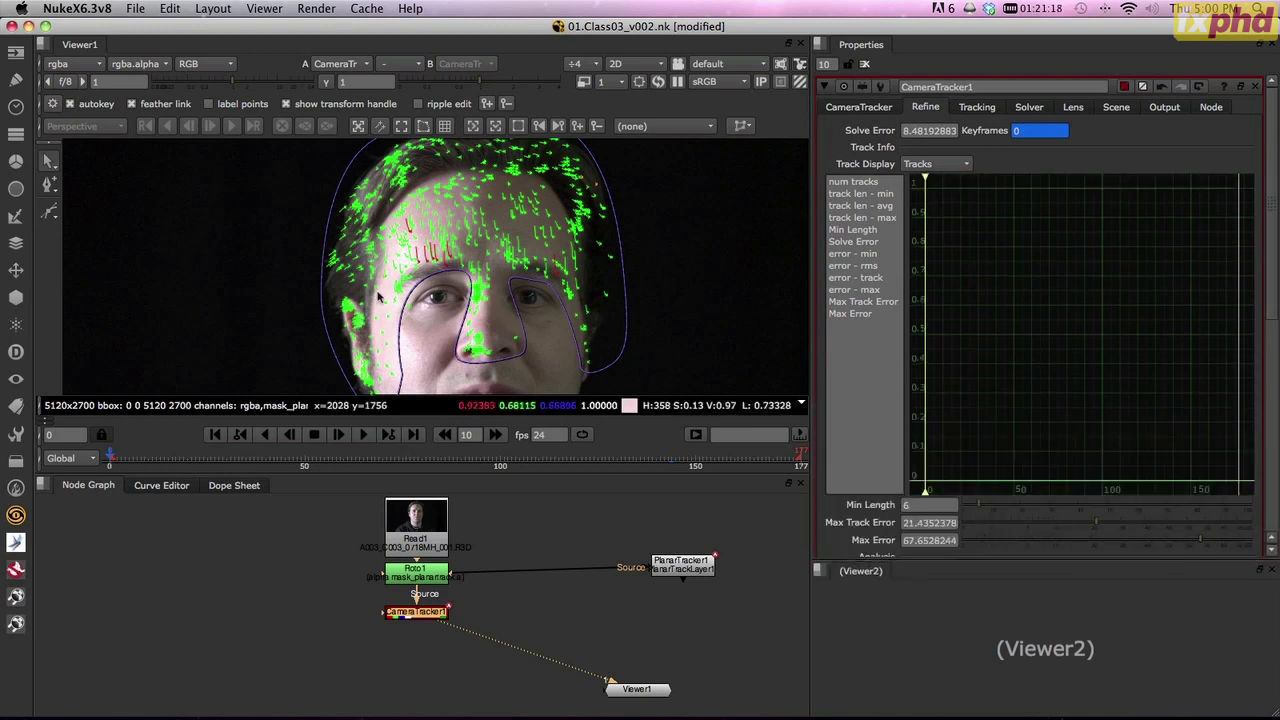
{"action": "left_click", "coordinate": [508, 458]}
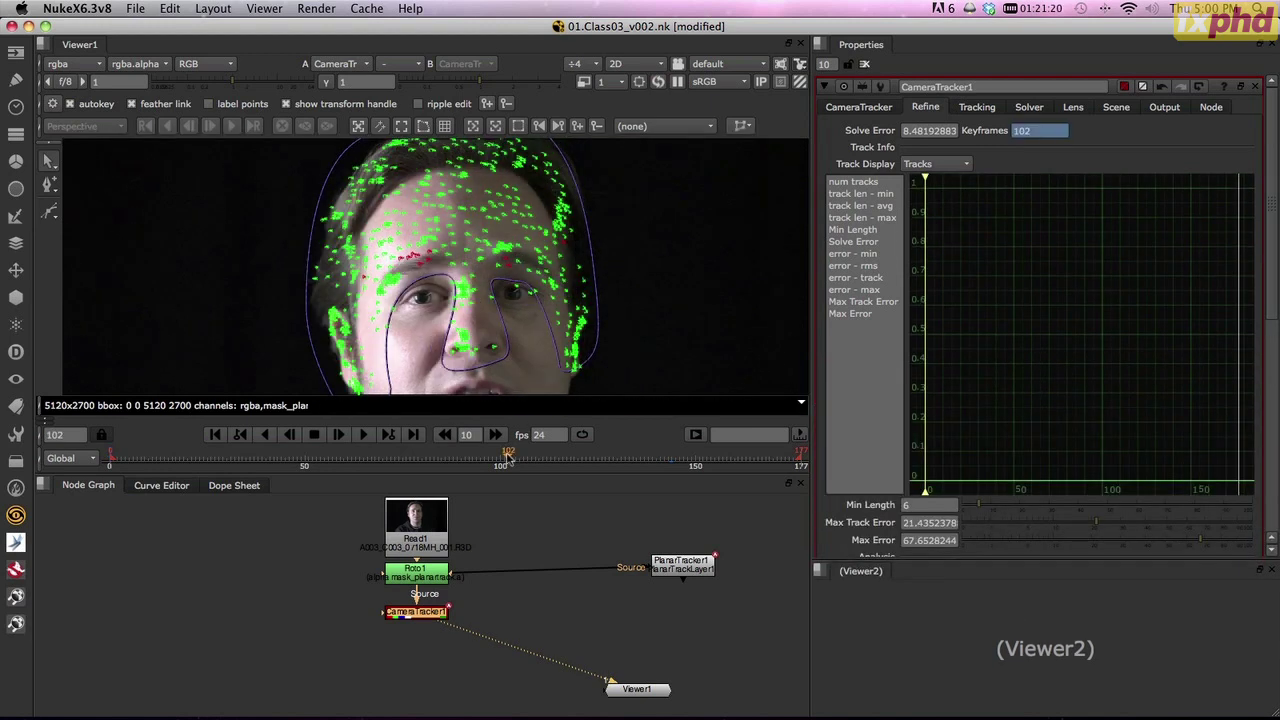
{"action": "left_click", "coordinate": [338, 455]}
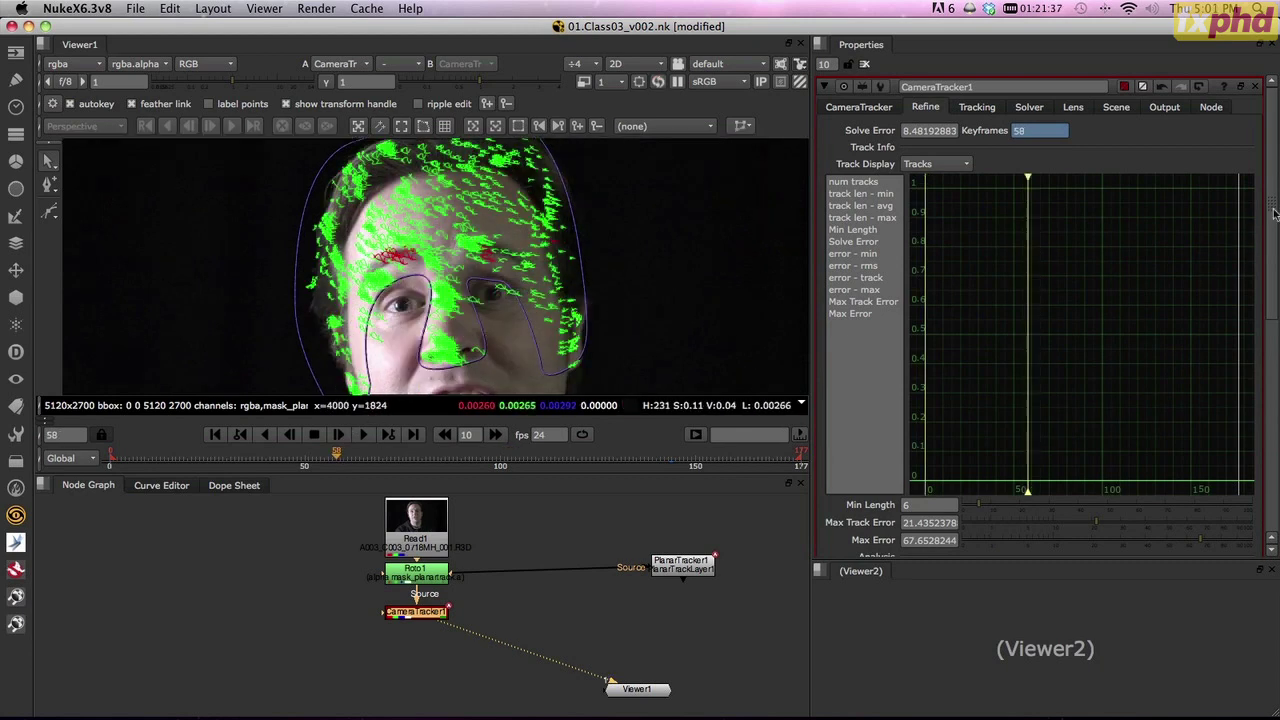
- Refine the tracks with minimum length 8, max track error 4 and max error 12, and recalculate the solve
{"action": "left_click_drag", "start_coordinate": [1275, 200], "coordinate": [1277, 293]}
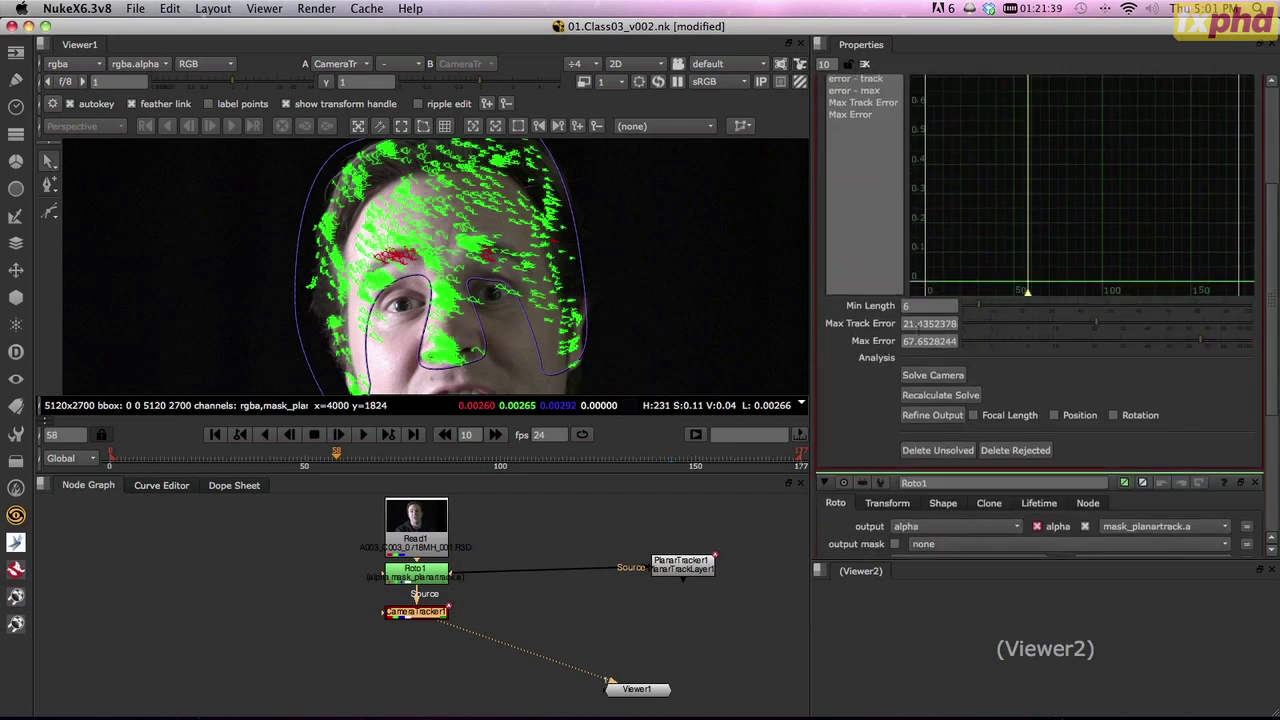
{"action": "left_click", "coordinate": [912, 326]}
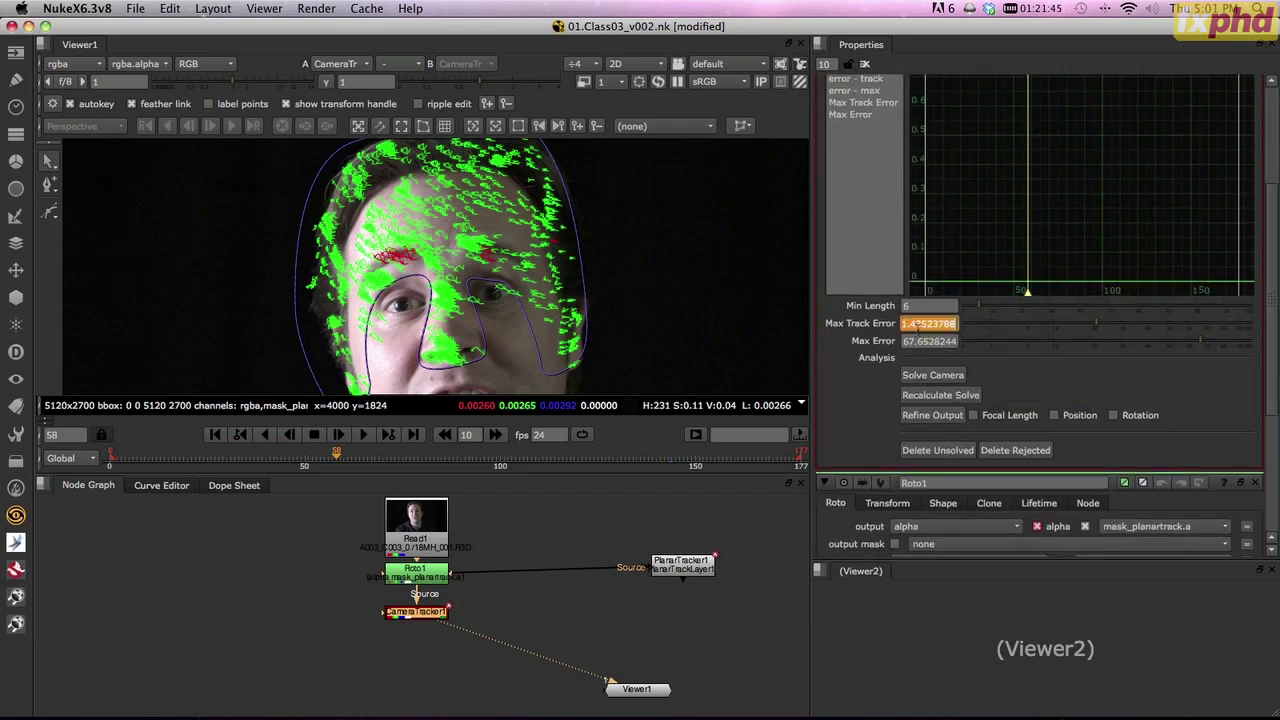
{"action": "left_click", "coordinate": [912, 305]}
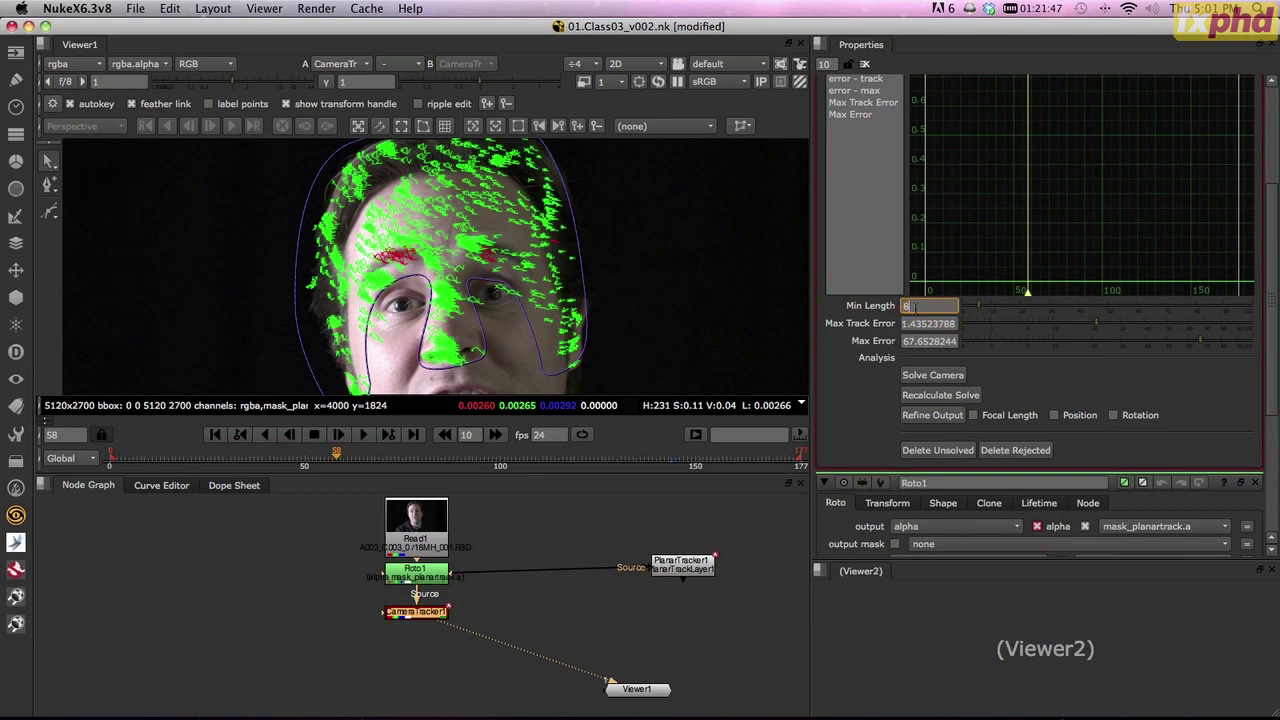
{"action": "left_click", "coordinate": [922, 323]}
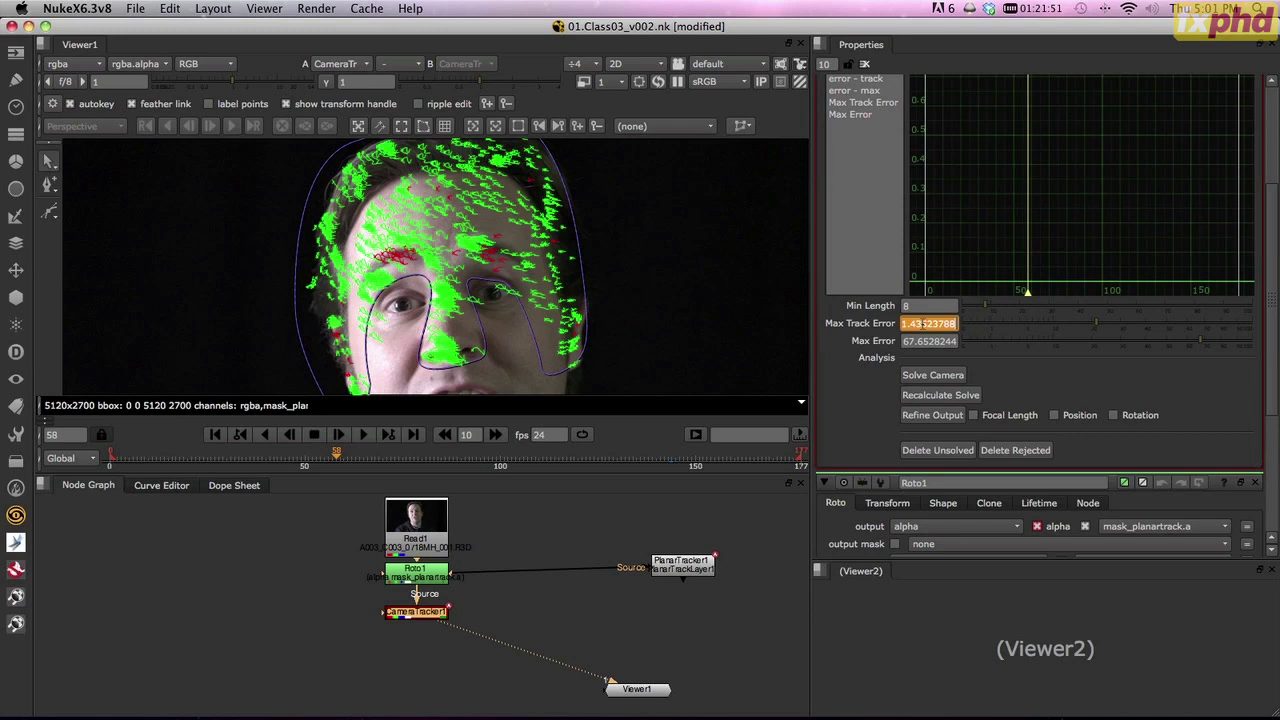
{"action": "type", "text": "4"}
{"action": "key", "text": "Tab"}
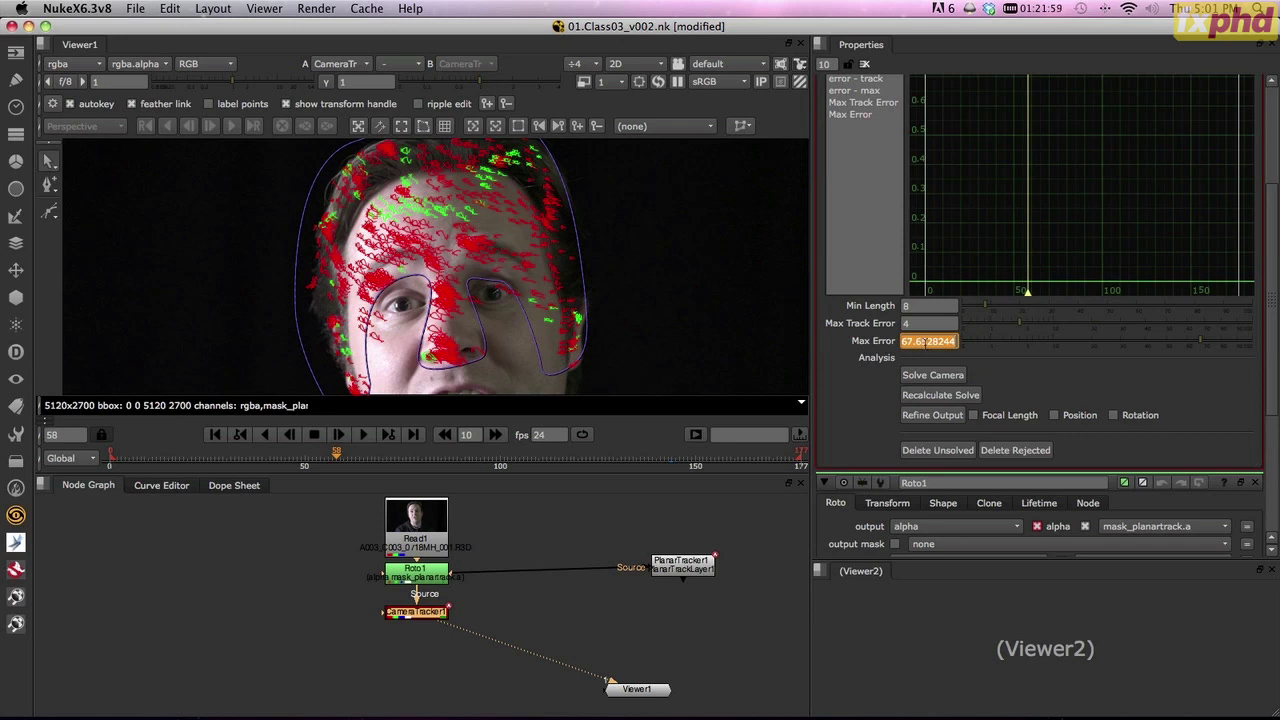
{"action": "type", "text": "12"}
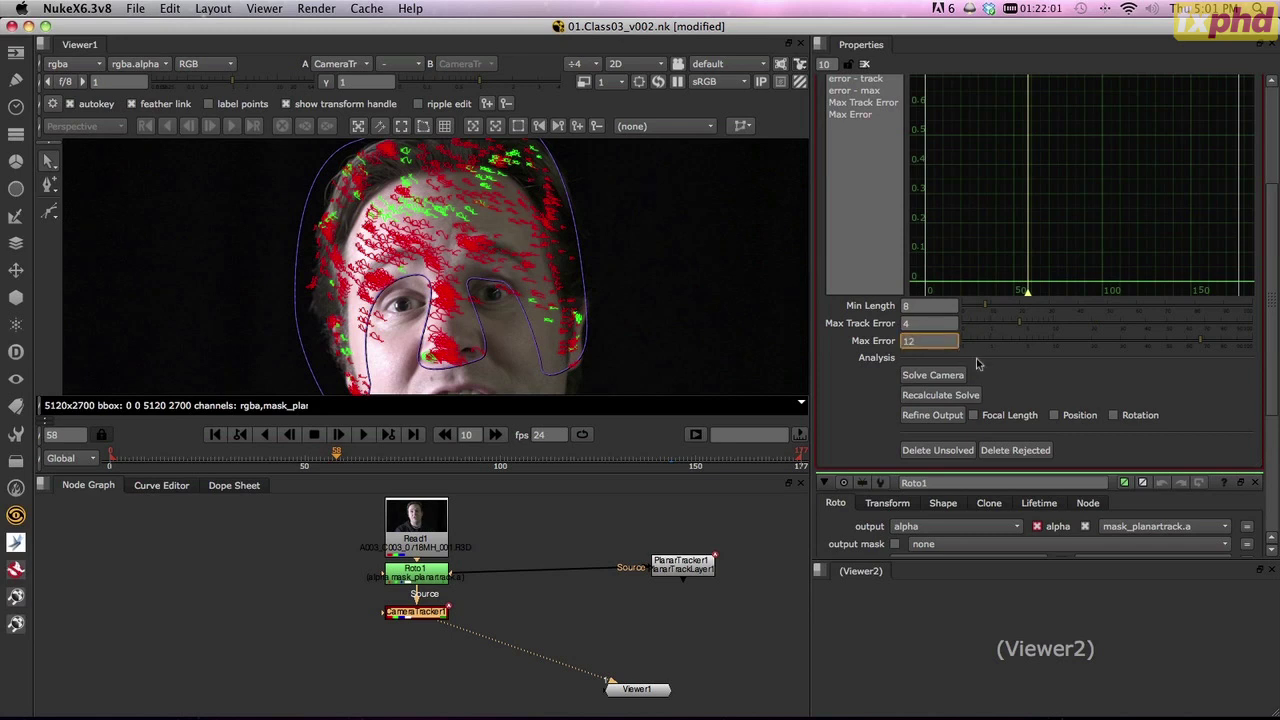
{"action": "key", "text": "Tab"}
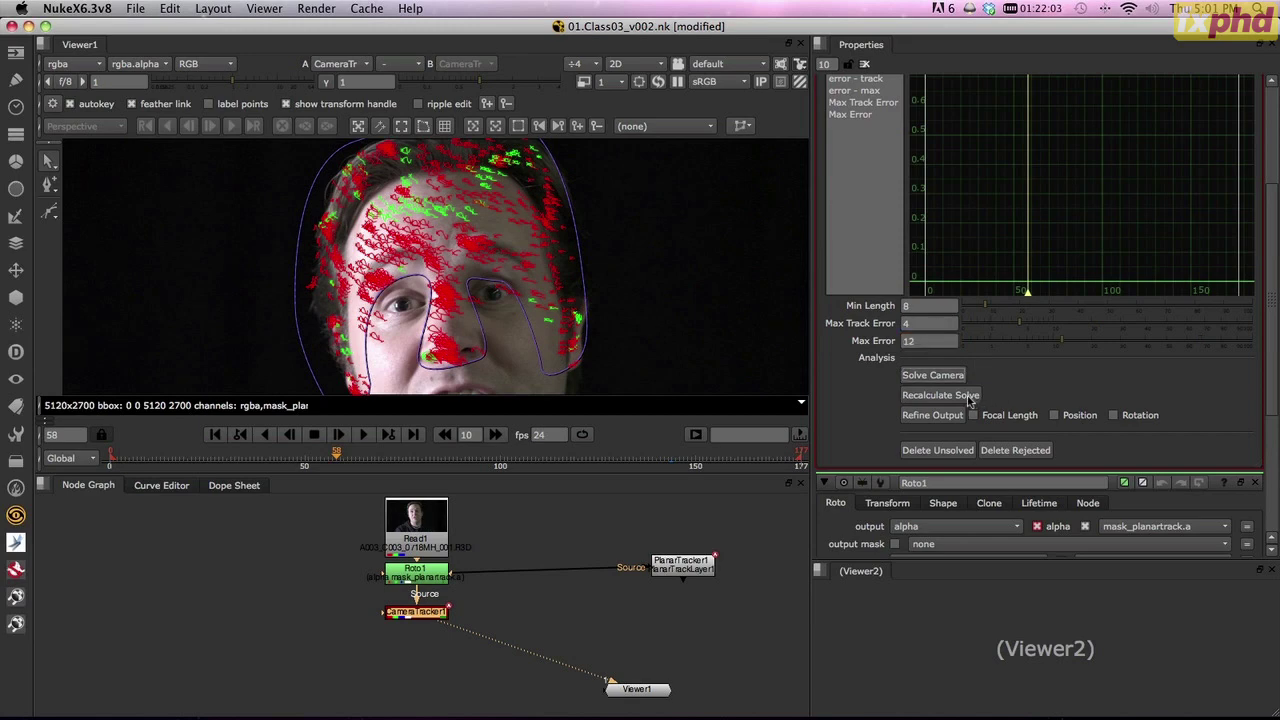
{"action": "left_click", "coordinate": [940, 395]}
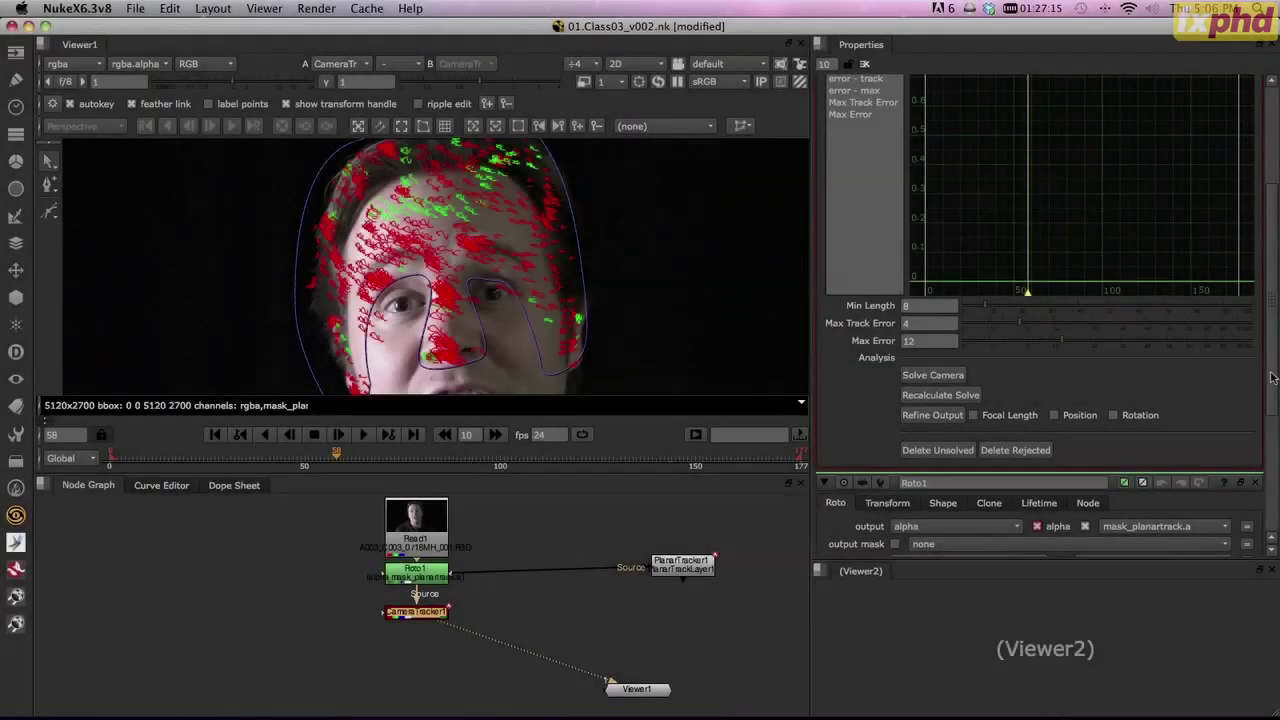
{"action": "scroll", "coordinate": [1244, 190], "scroll_direction": "up", "scroll_amount": 5}
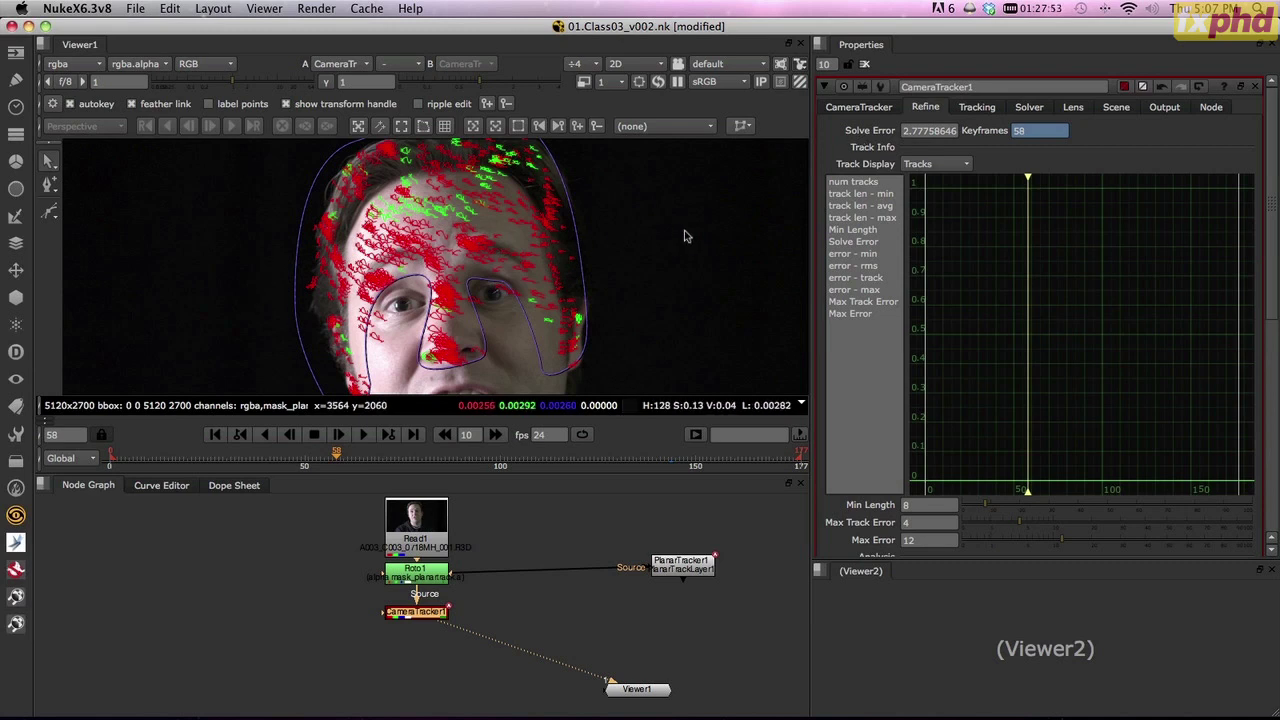
- Create the scene from CameraTracker1 with its output linked, and close all the open node properties
{"action": "left_click", "coordinate": [886, 110]}
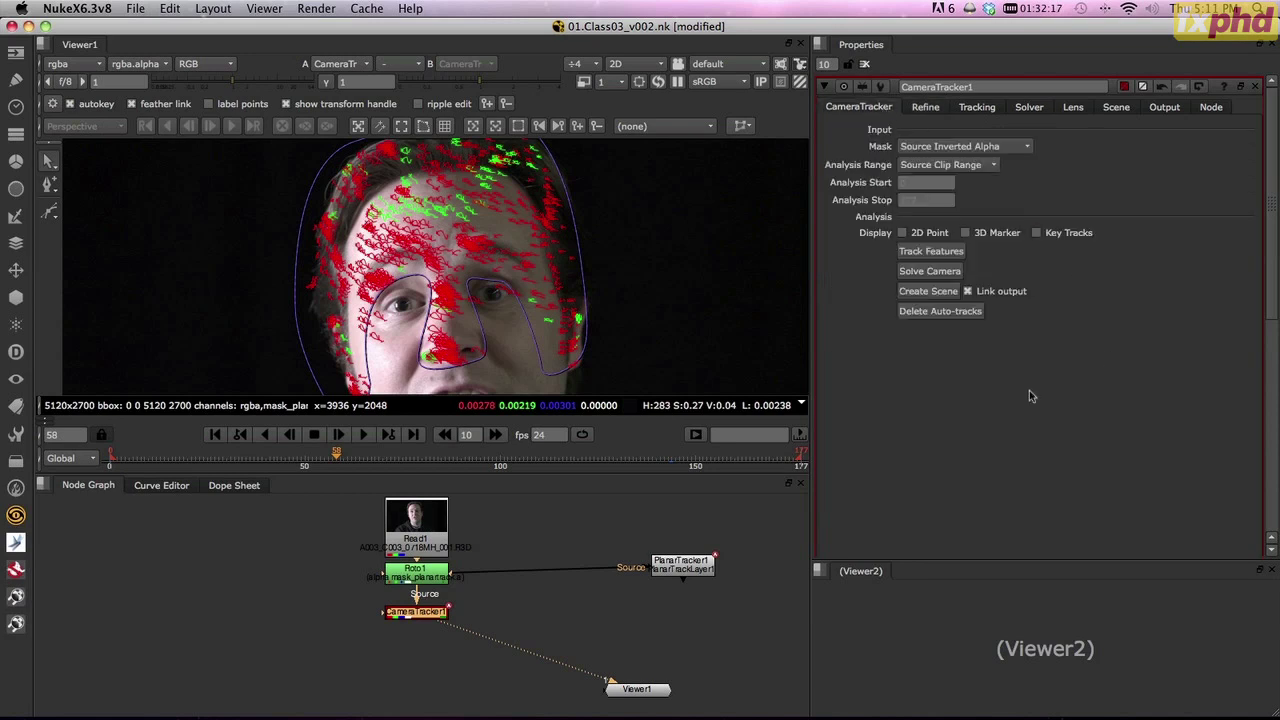
{"action": "left_click", "coordinate": [928, 291]}
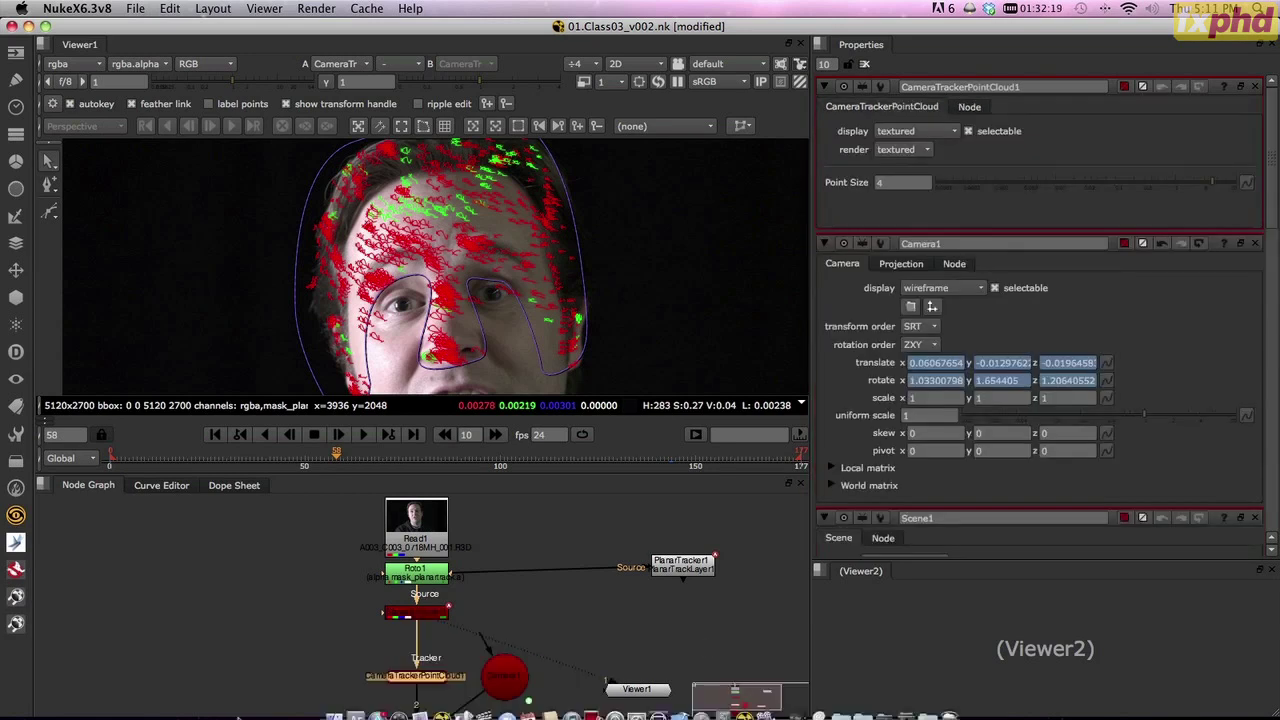
{"action": "middle_click_drag", "start_coordinate": [359, 673], "coordinate": [250, 632]}
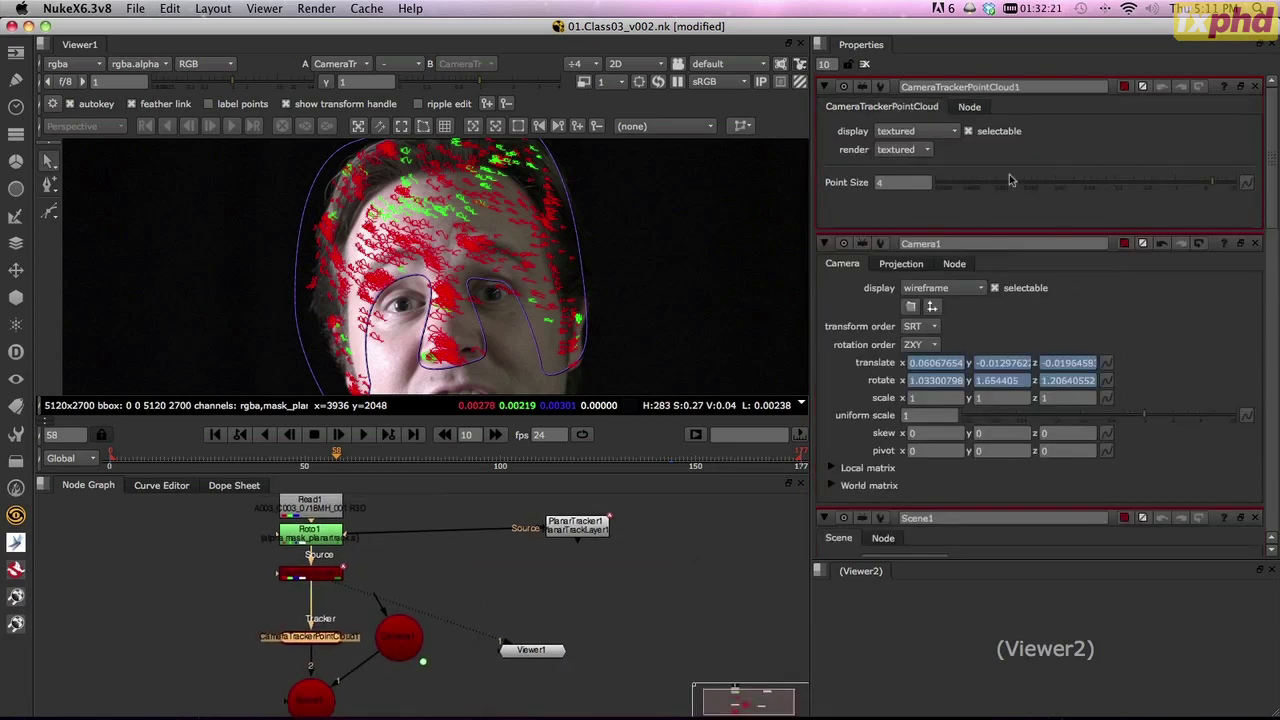
{"action": "left_click", "coordinate": [865, 64]}
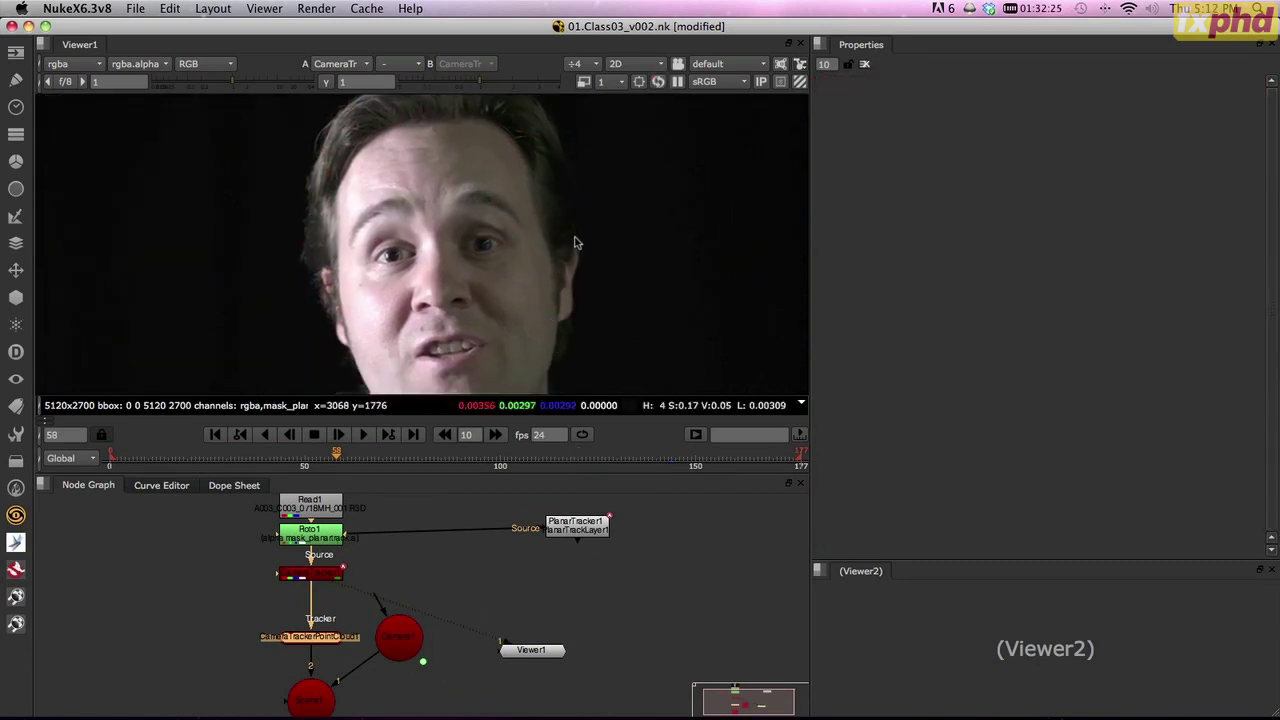
- Go to the first frame and add a Modeler node to the node graph
{"action": "left_click", "coordinate": [216, 435]}
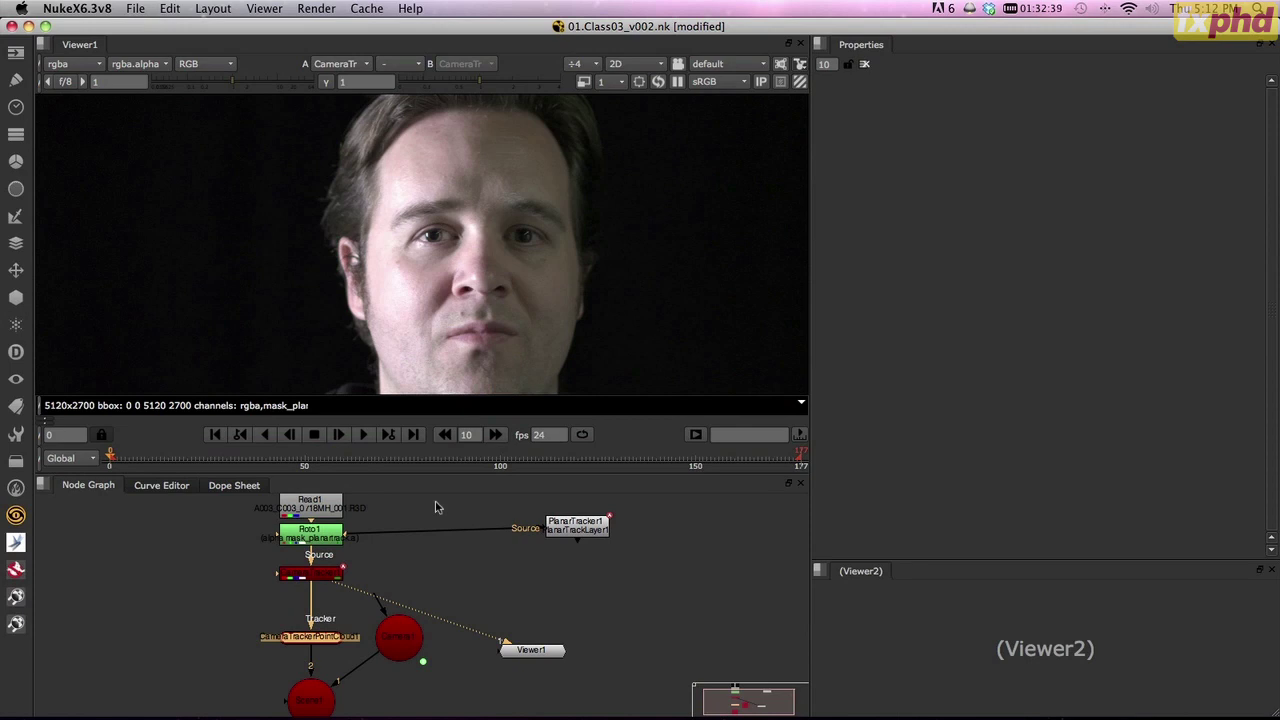
{"action": "left_click", "coordinate": [495, 568]}
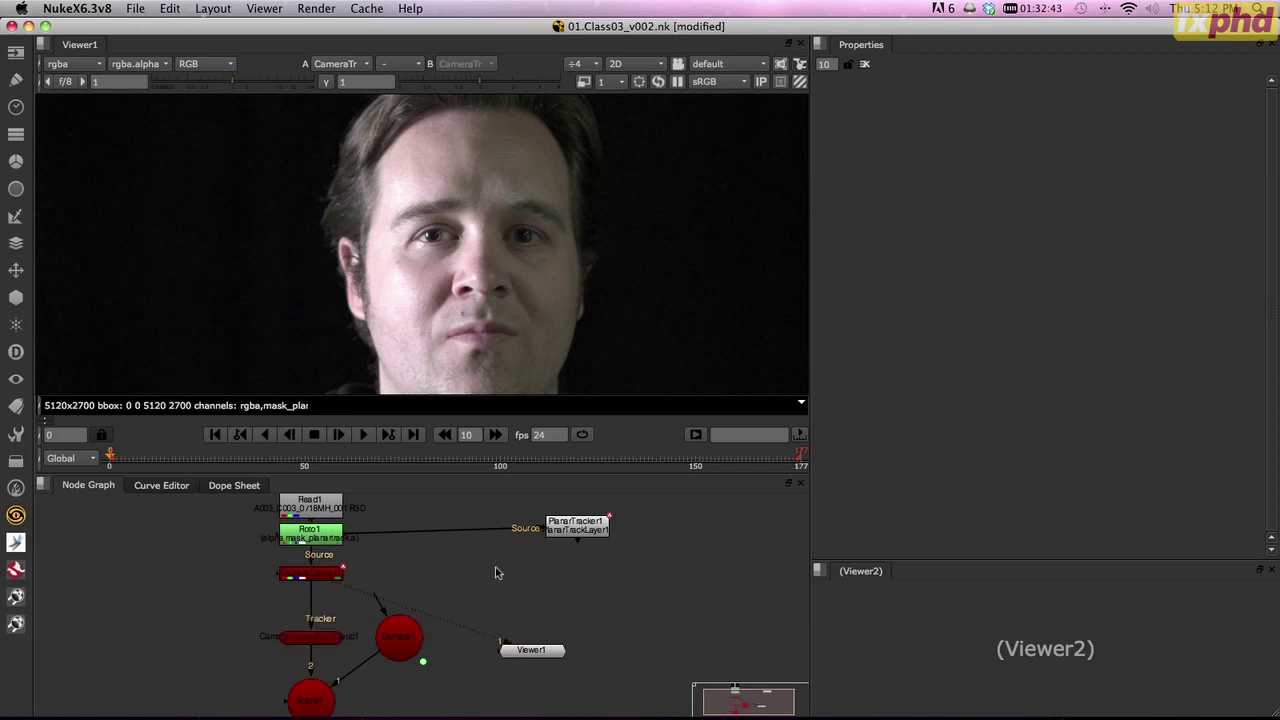
{"action": "key", "text": "Tab"}
{"action": "type", "text": "mo"}
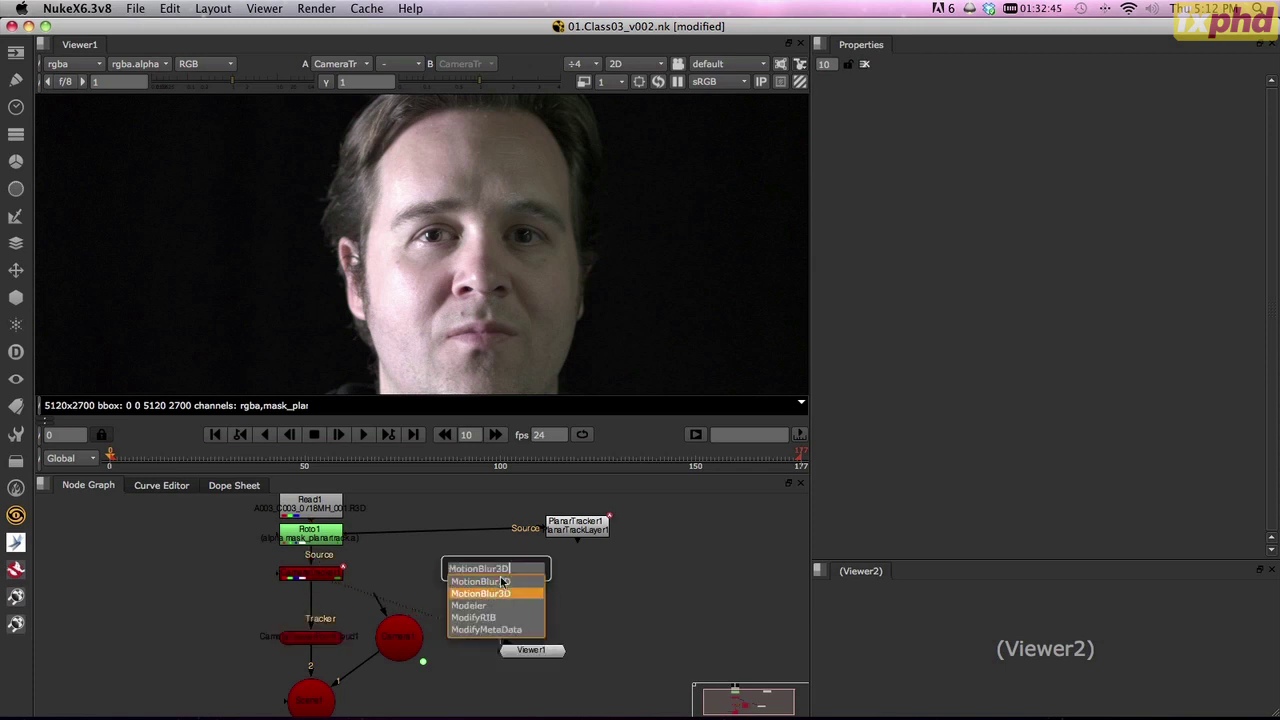
{"action": "key", "text": "Escape"}
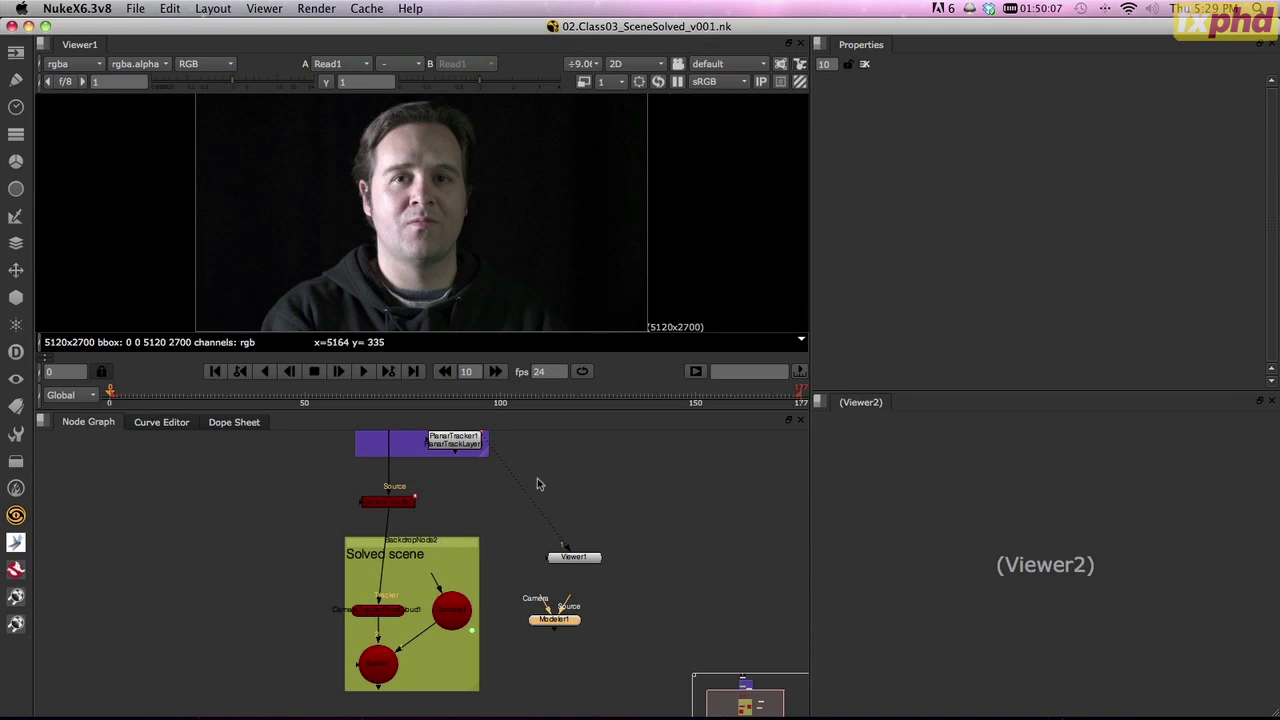
- Shift the Rigid body planar track backdrop and its nodes slightly to the right in the node graph
{"action": "mouse_move", "coordinate": [466, 511]}
{"action": "middle_mouse_down"}
{"action": "mouse_move", "coordinate": [443, 623]}
{"action": "mouse_move", "coordinate": [471, 521]}
{"action": "middle_mouse_up"}
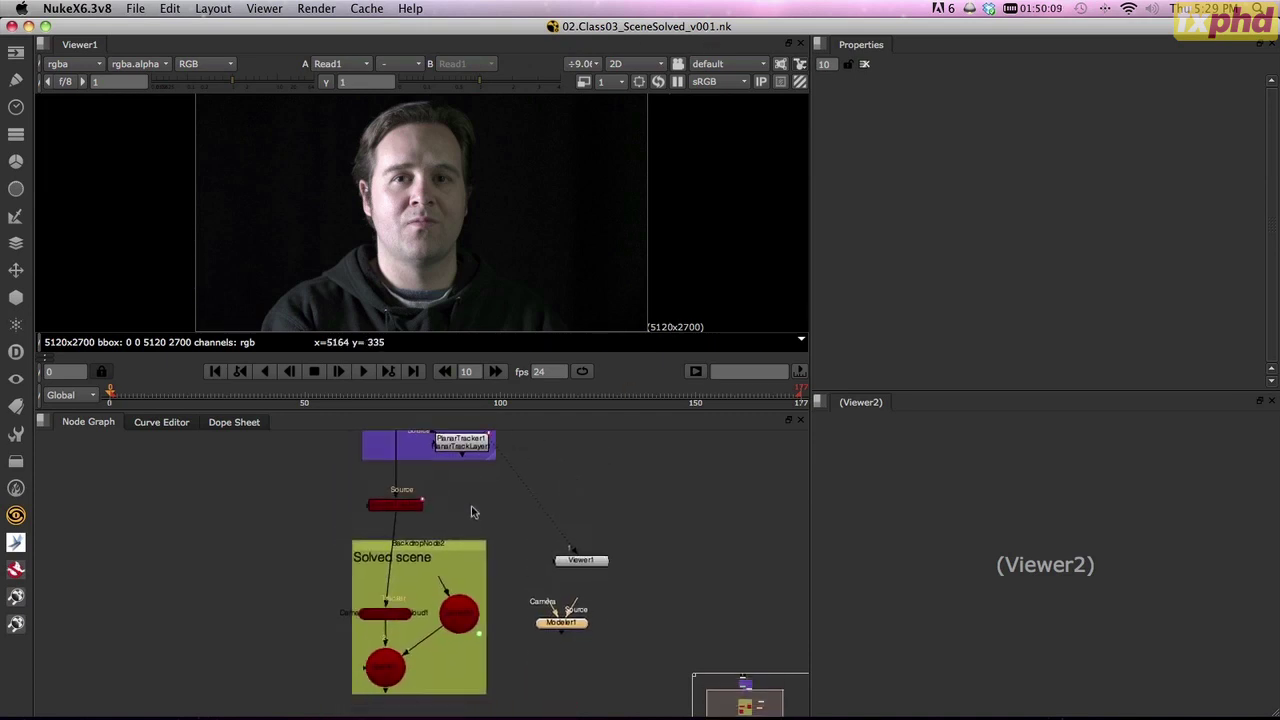
{"action": "scroll", "coordinate": [471, 519], "scroll_direction": "up", "scroll_amount": 4}
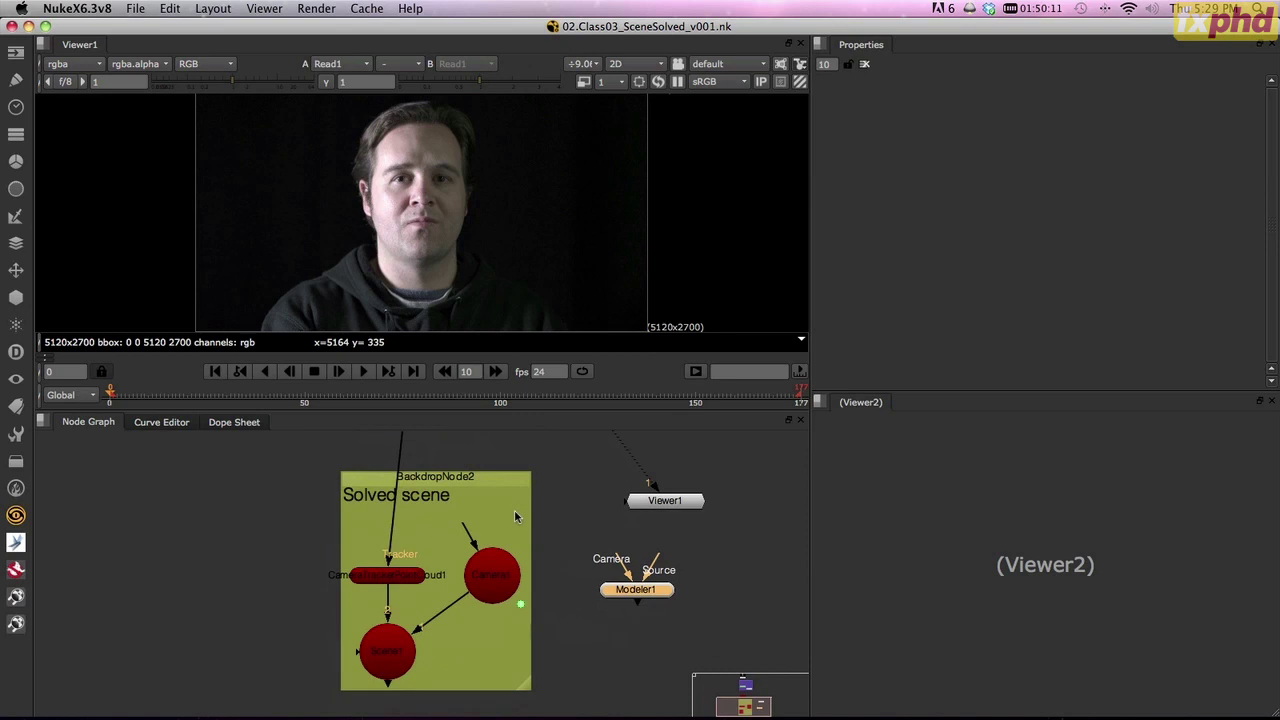
{"action": "middle_click_drag", "start_coordinate": [514, 516], "coordinate": [466, 537]}
{"action": "middle_click_drag", "start_coordinate": [529, 491], "coordinate": [520, 590]}
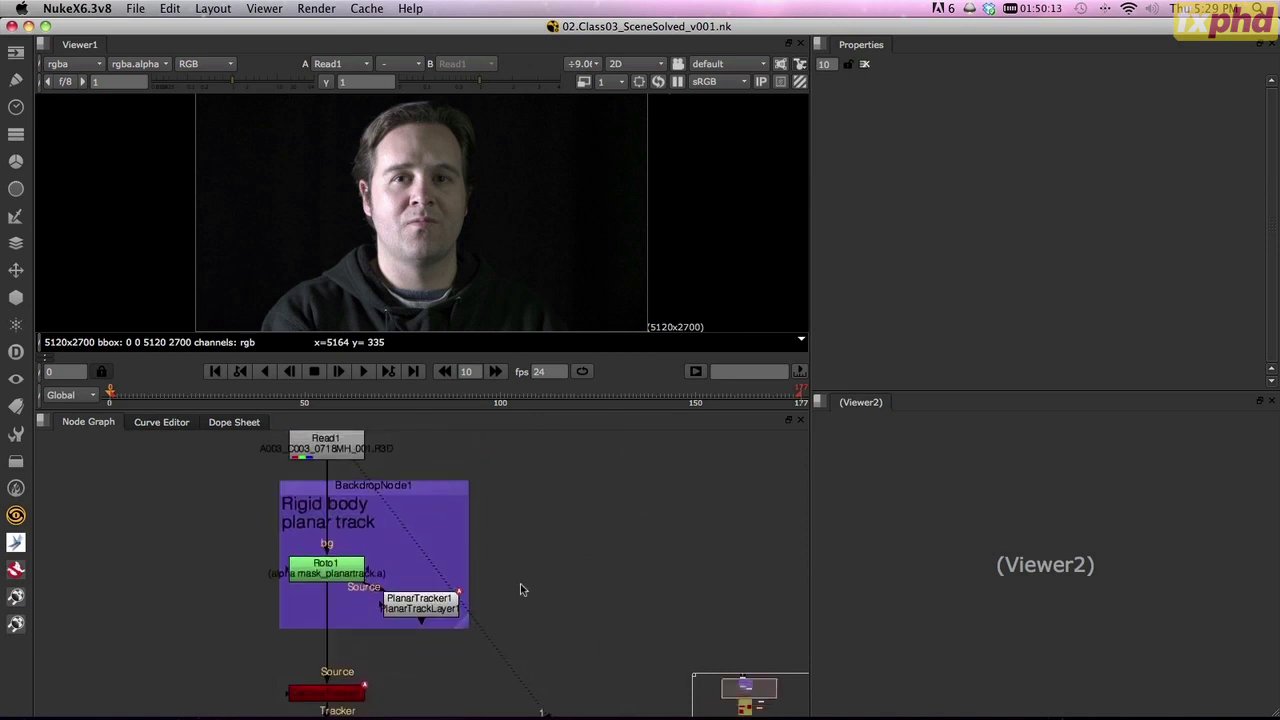
{"action": "mouse_move", "coordinate": [424, 494]}
{"action": "left_mouse_down"}
{"action": "mouse_move", "coordinate": [400, 493]}
{"action": "mouse_move", "coordinate": [429, 490]}
{"action": "left_mouse_up"}
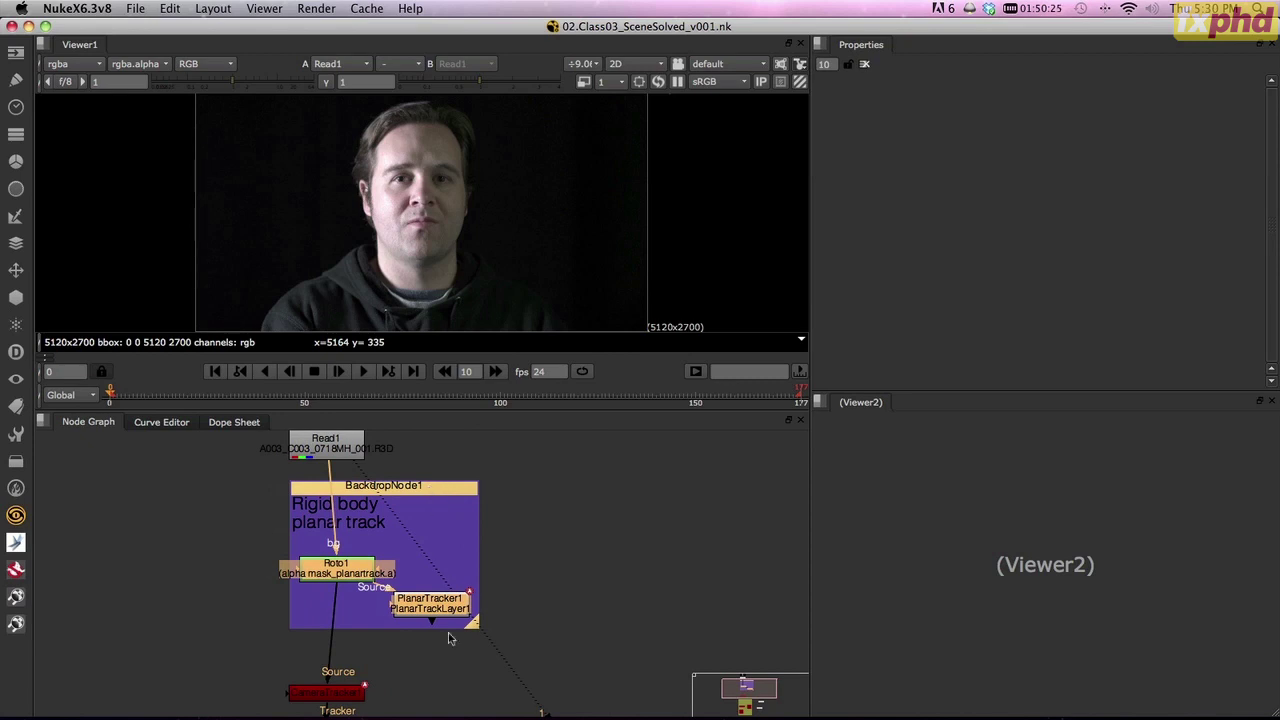
- Open CameraTracker1's properties and set the solved track between the nostrils as the ground plane origin
{"action": "middle_click_drag", "start_coordinate": [448, 632], "coordinate": [461, 492]}
{"action": "middle_click_drag", "start_coordinate": [447, 595], "coordinate": [447, 500]}
{"action": "middle_click_drag", "start_coordinate": [480, 640], "coordinate": [571, 653]}
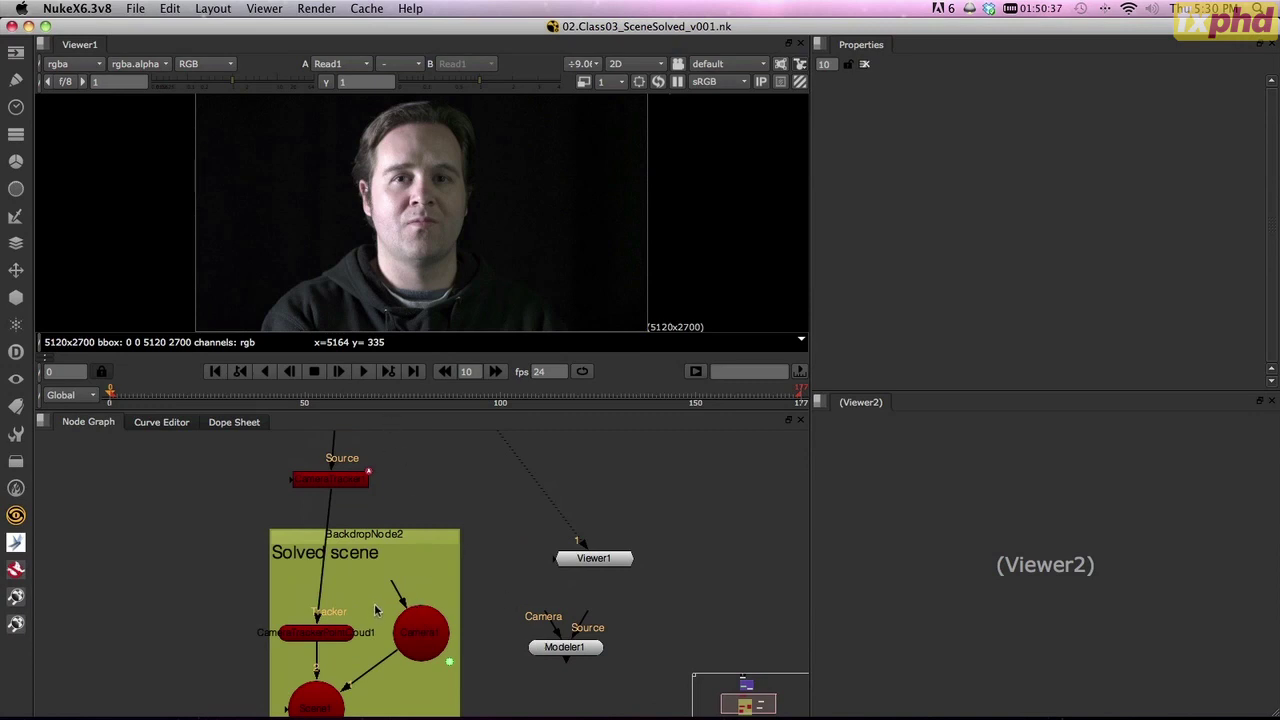
{"action": "left_click", "coordinate": [334, 482]}
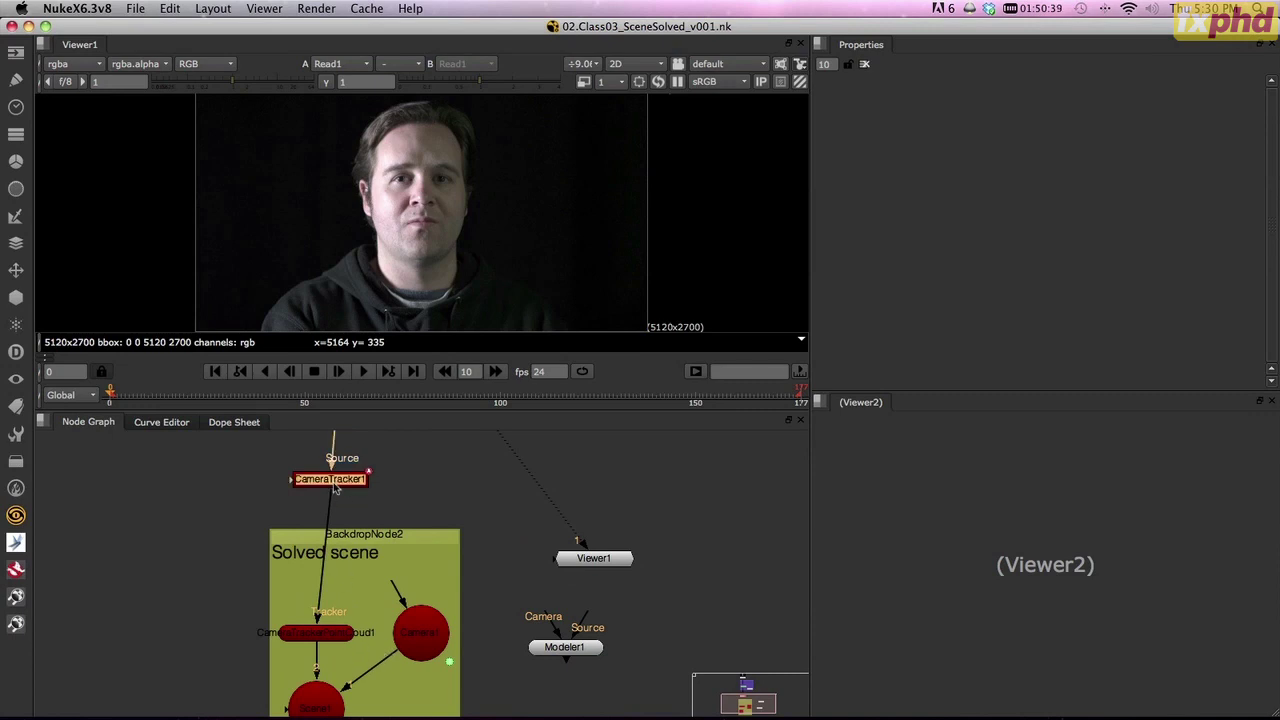
{"action": "double_click", "coordinate": [334, 482]}
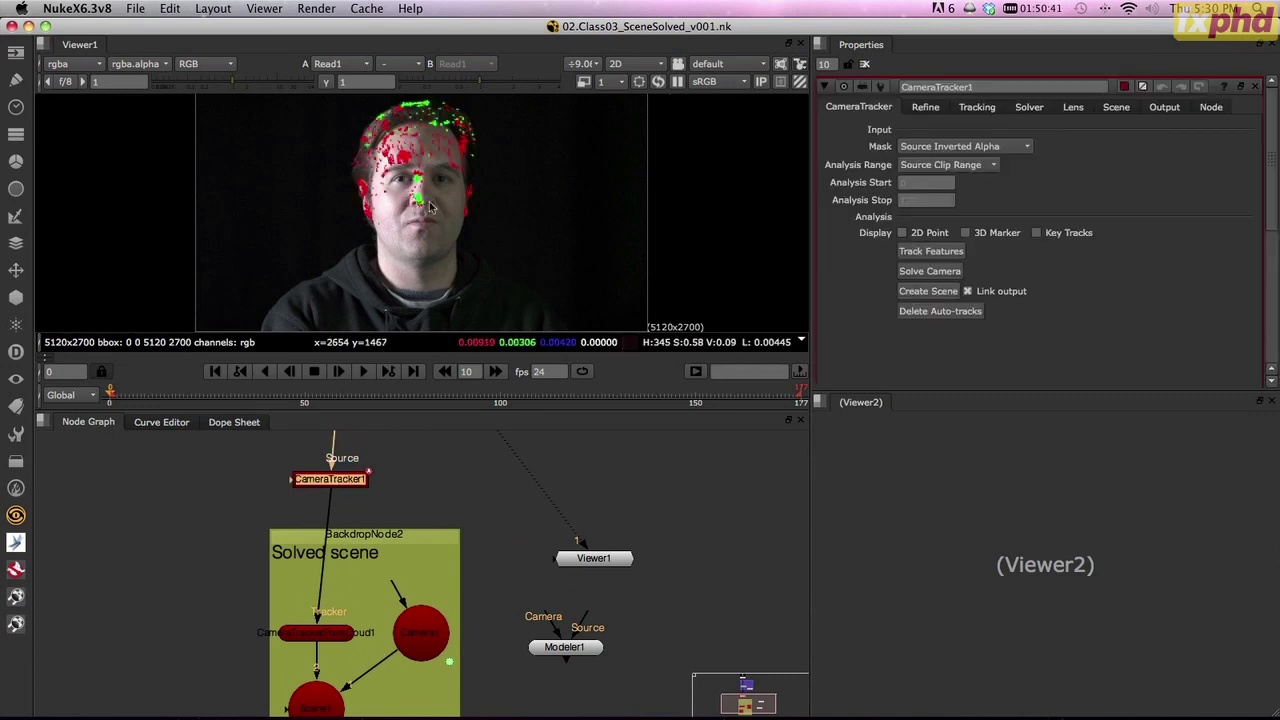
{"action": "scroll", "coordinate": [430, 207], "scroll_direction": "up", "scroll_amount": 4}
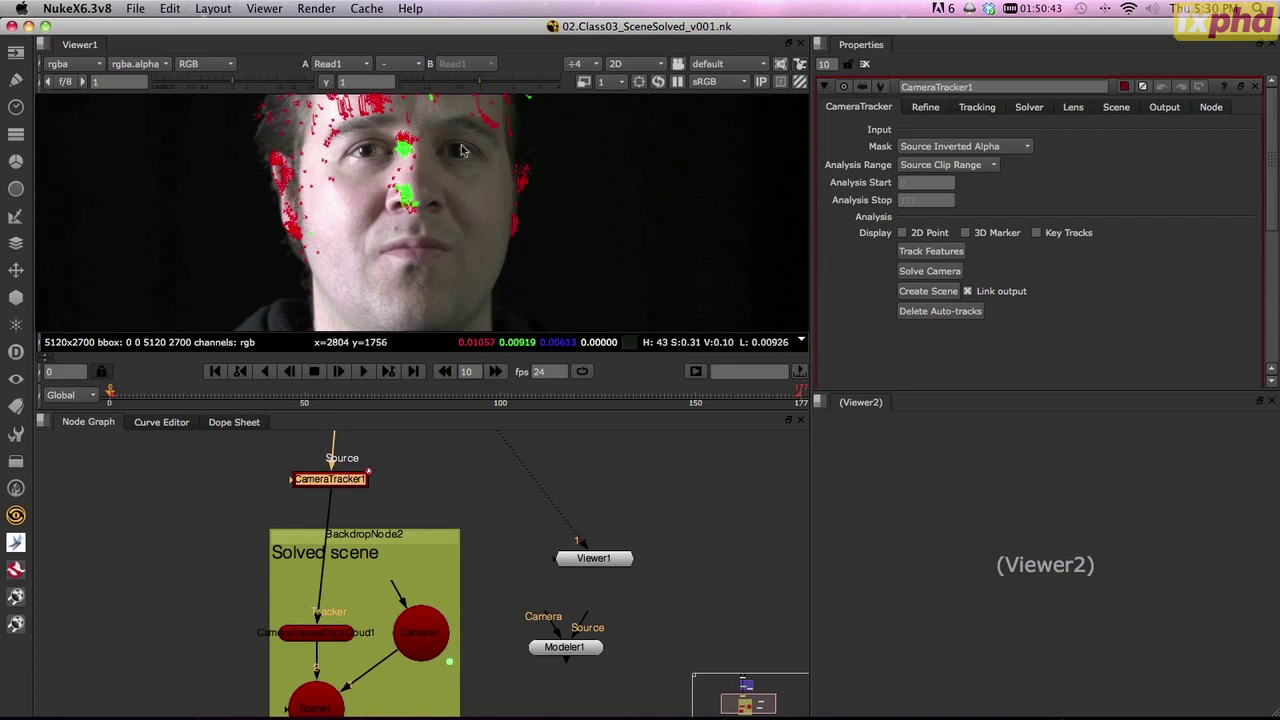
{"action": "scroll", "coordinate": [415, 293], "scroll_direction": "up", "scroll_amount": 2}
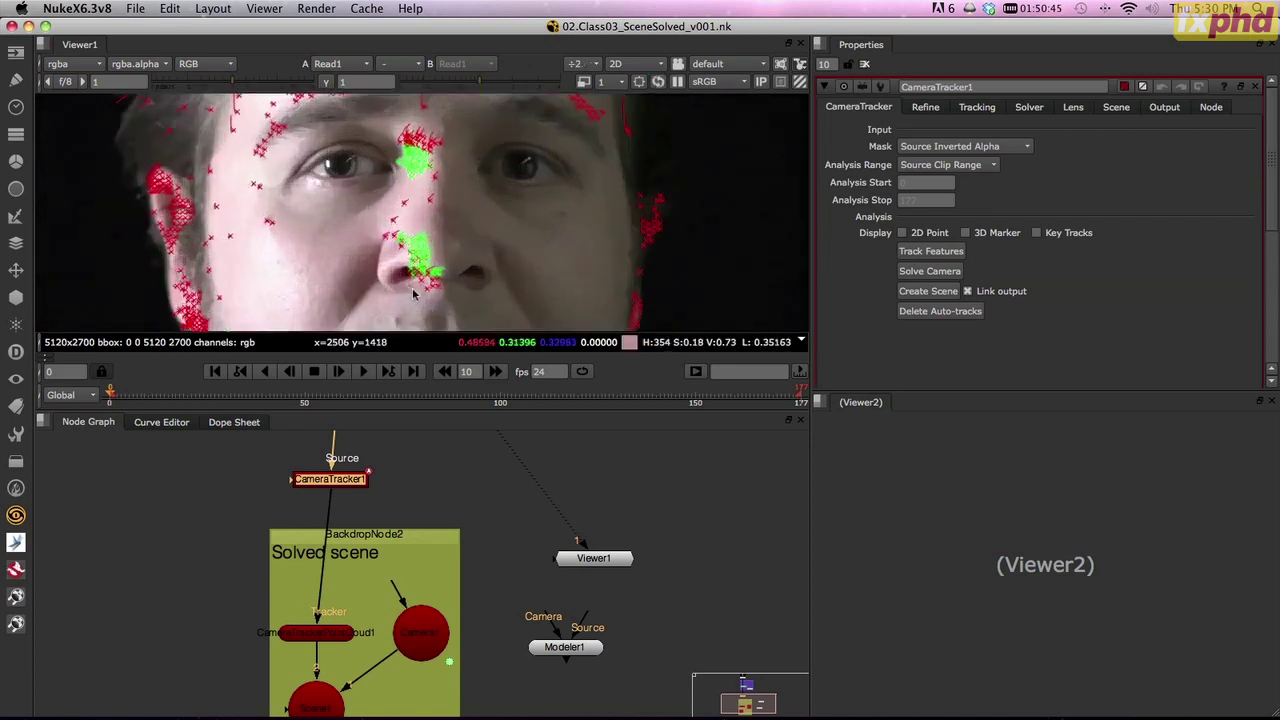
{"action": "scroll", "coordinate": [420, 285], "scroll_direction": "up", "scroll_amount": 3}
{"action": "mouse_move", "coordinate": [470, 256]}
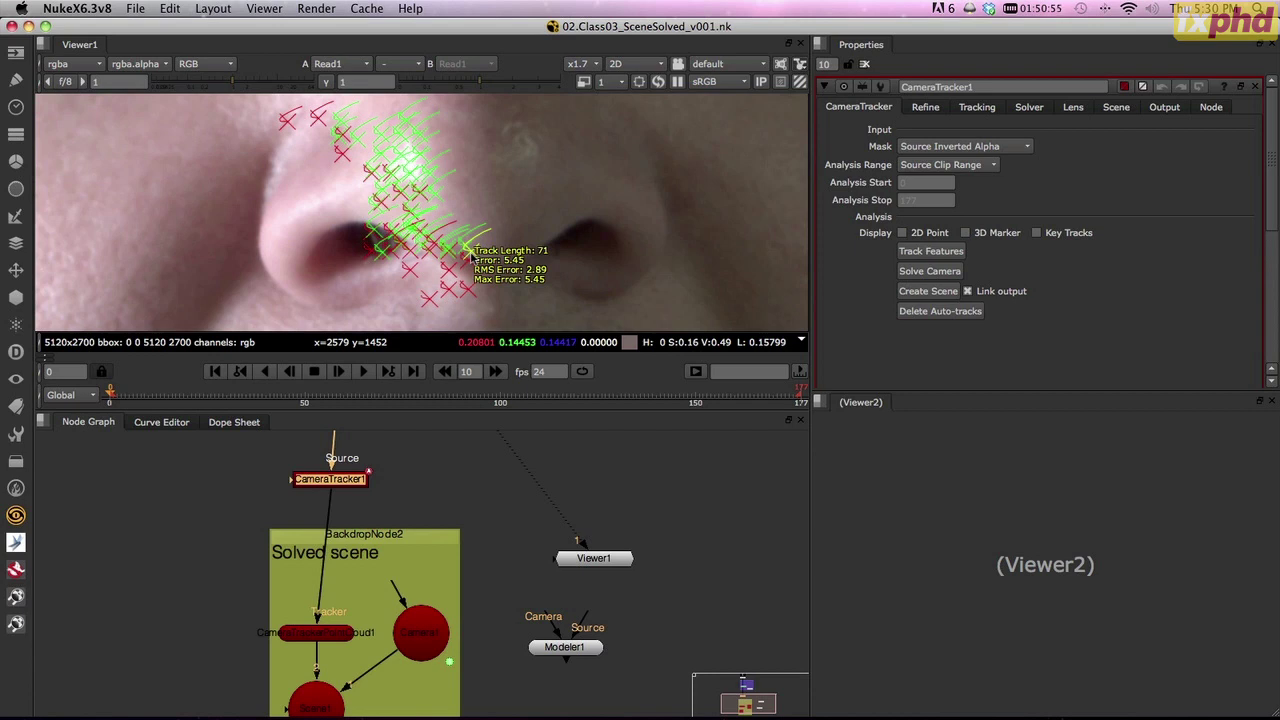
{"action": "right_click", "coordinate": [470, 254]}
{"action": "mouse_move", "coordinate": [550, 314]}
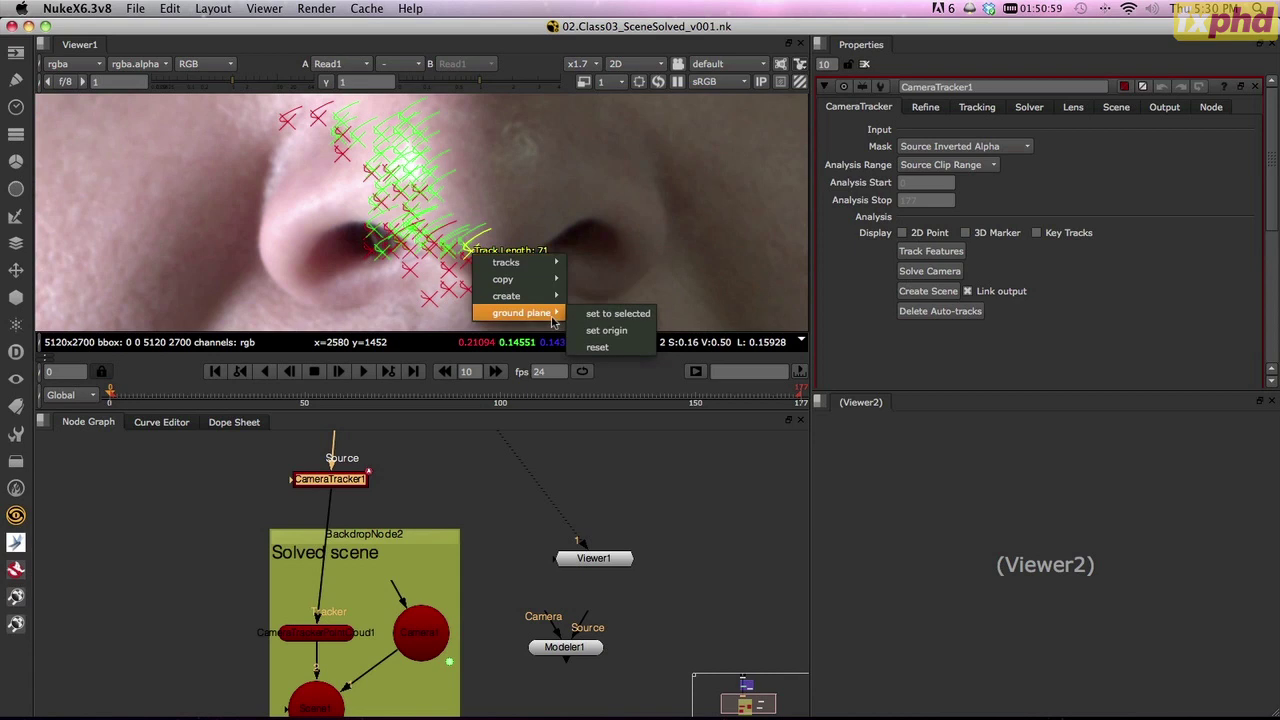
{"action": "left_click", "coordinate": [623, 328]}
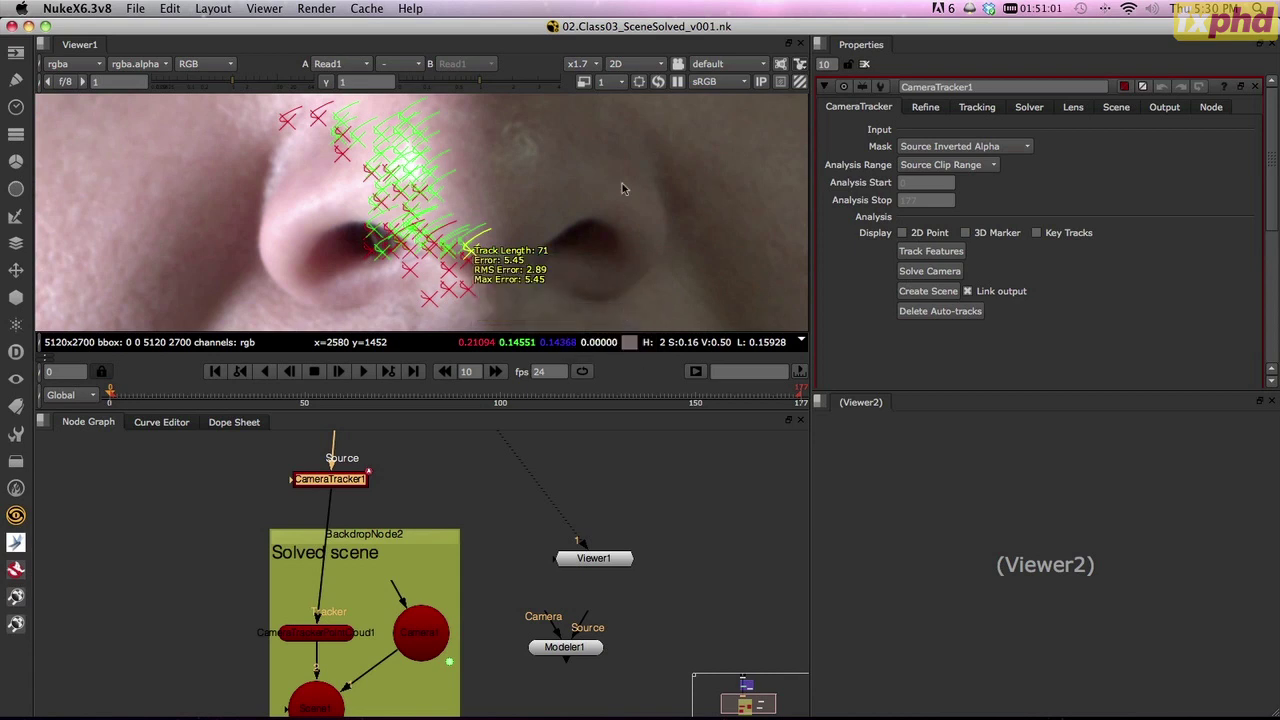
- Examine the solved tracks up the nose bridge, forehead and hairline for a point vertically aligned with the origin
{"action": "scroll", "coordinate": [600, 151], "scroll_direction": "up", "scroll_amount": 2}
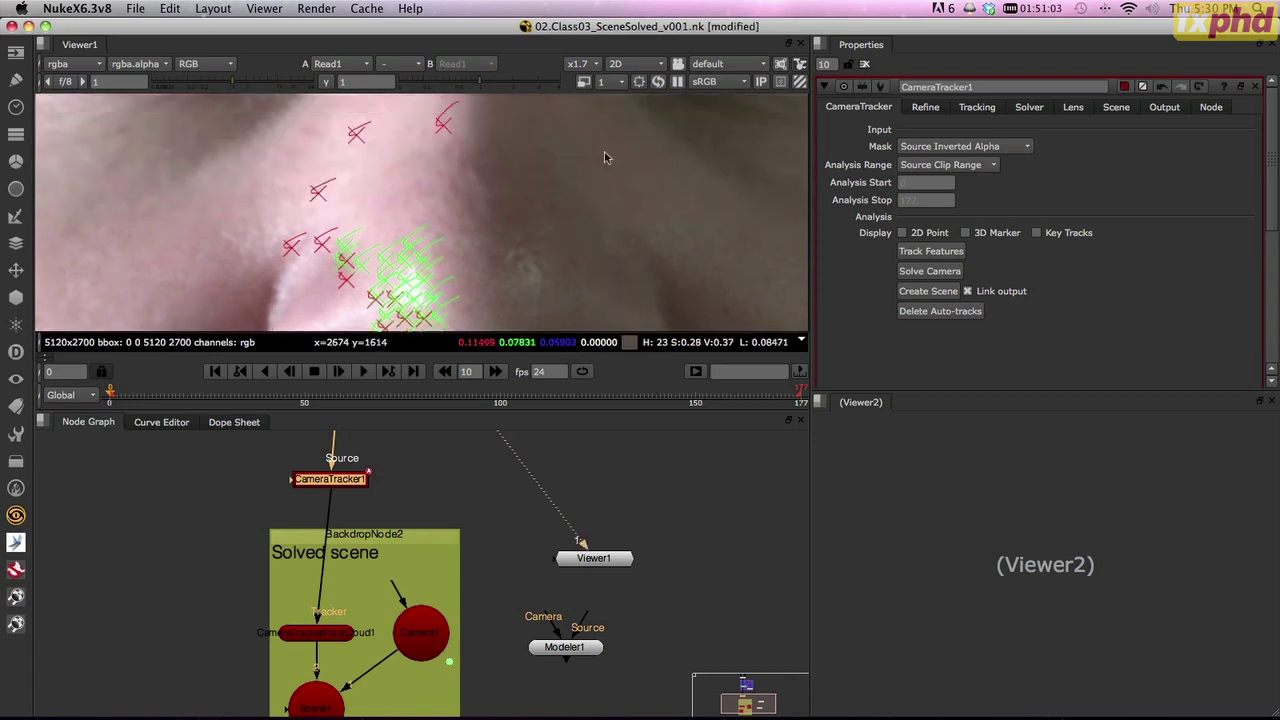
{"action": "scroll", "coordinate": [604, 157], "scroll_direction": "down", "scroll_amount": 3}
{"action": "scroll", "coordinate": [588, 200], "scroll_direction": "up", "scroll_amount": 4}
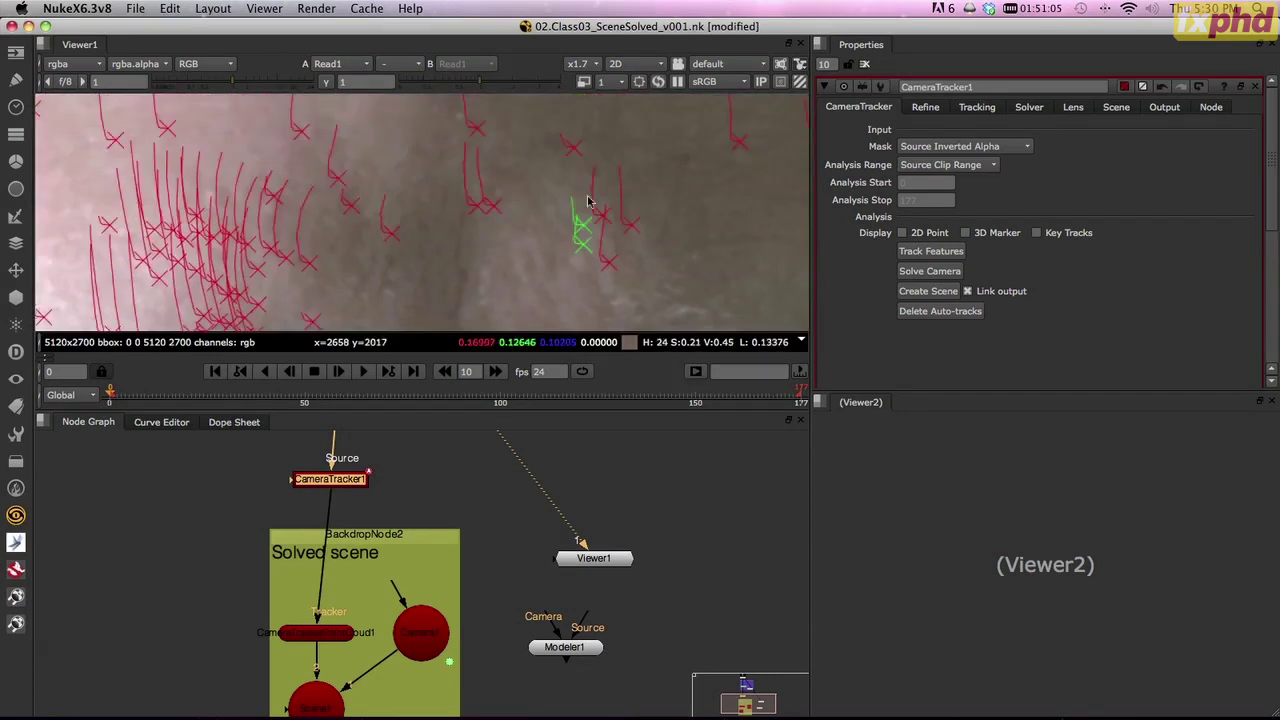
{"action": "scroll", "coordinate": [585, 195], "scroll_direction": "down", "scroll_amount": 3}
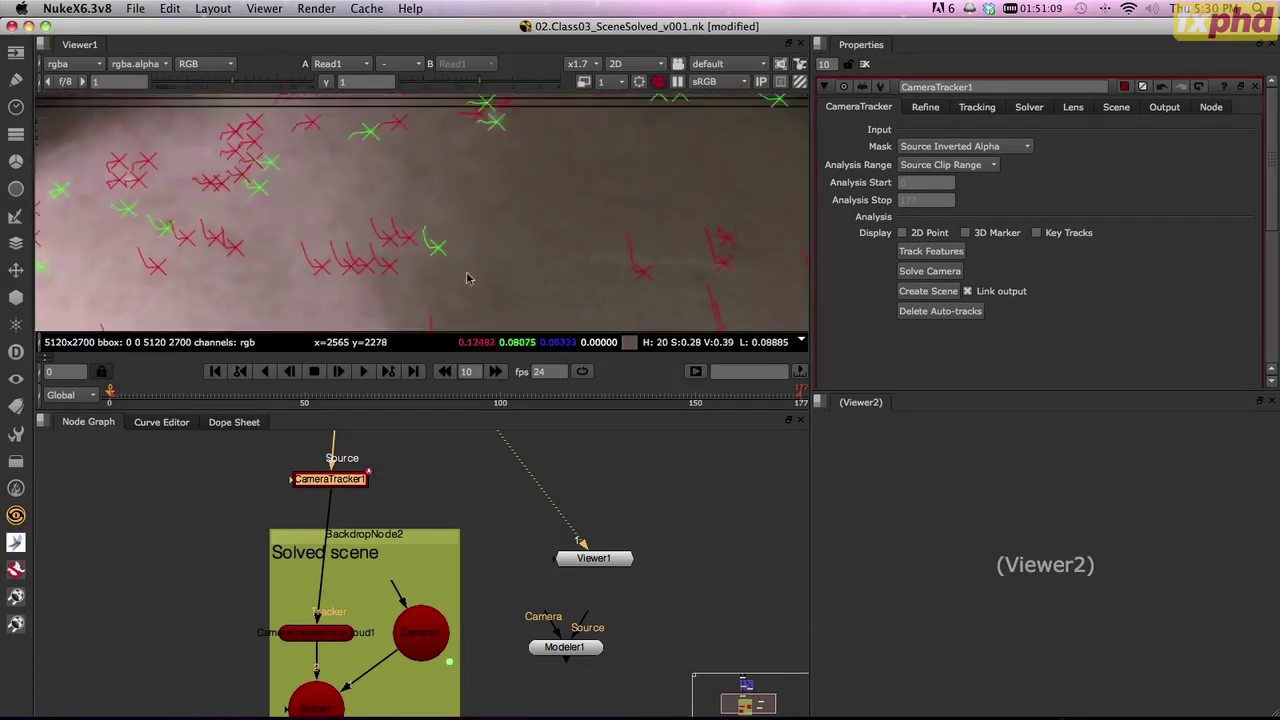
{"action": "scroll", "coordinate": [466, 240], "scroll_direction": "down", "scroll_amount": 2}
{"action": "mouse_move", "coordinate": [466, 145]}
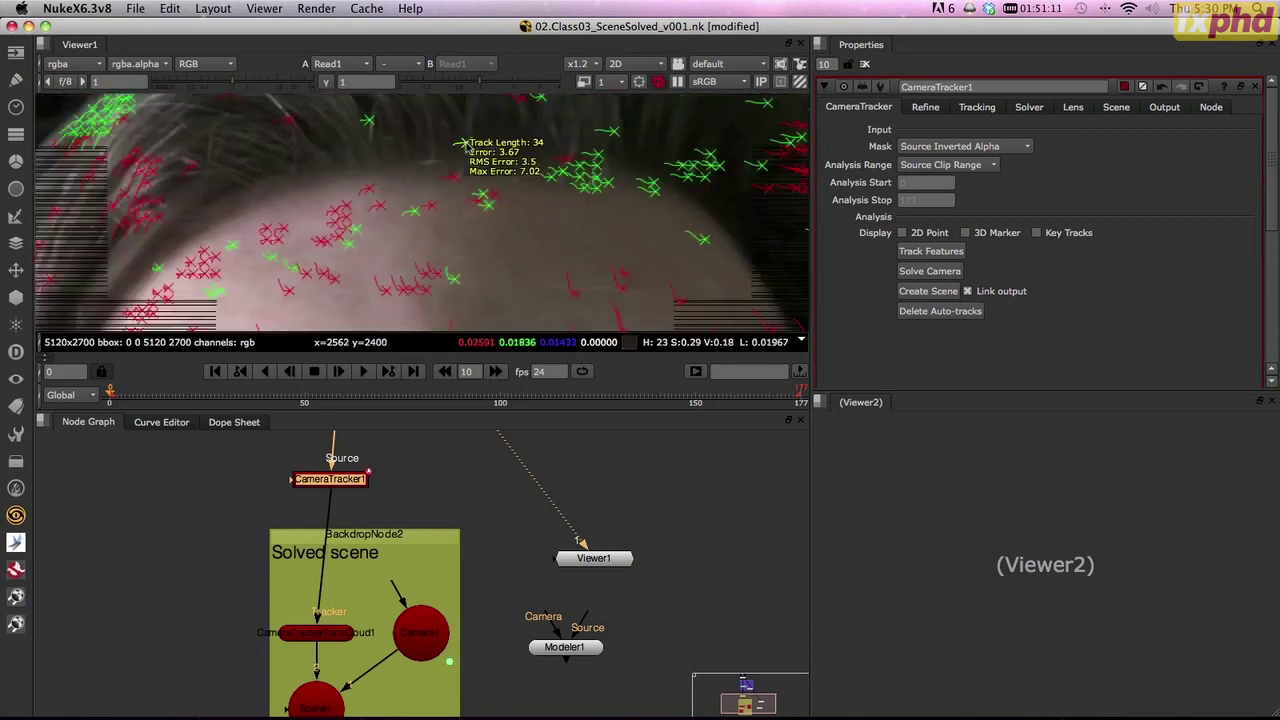
{"action": "scroll", "coordinate": [466, 145], "scroll_direction": "down", "scroll_amount": 6}
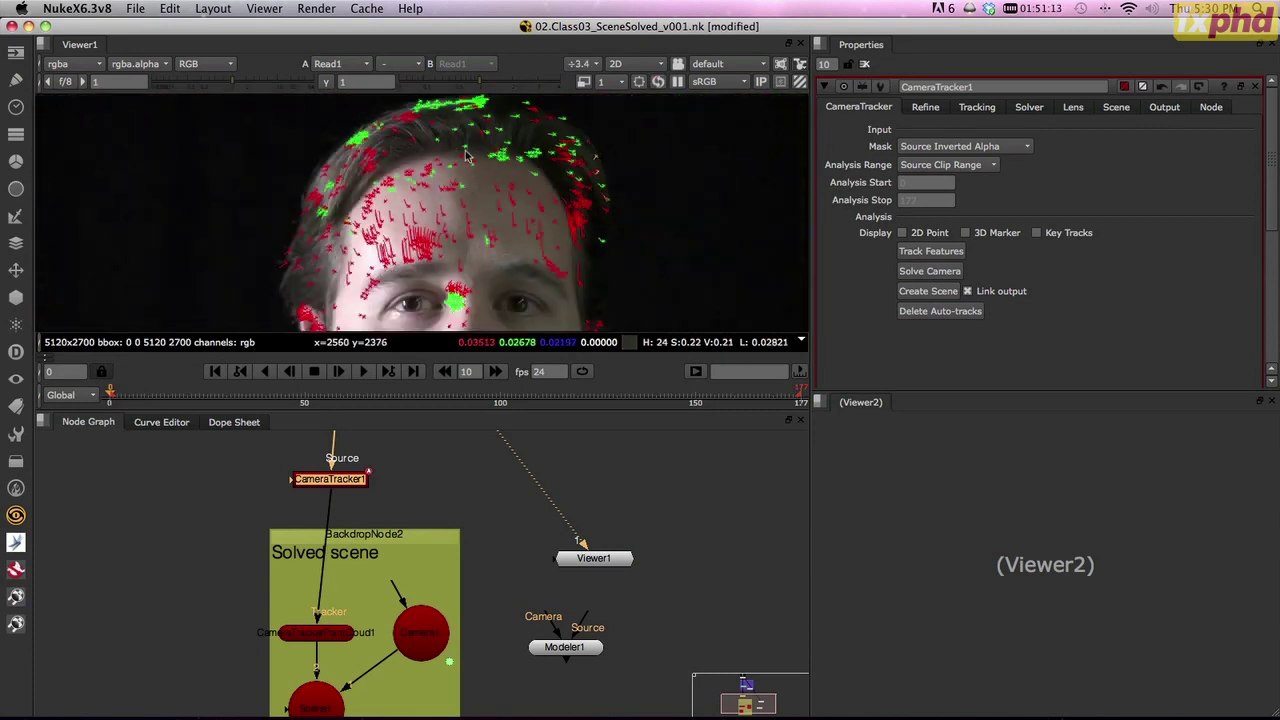
{"action": "scroll", "coordinate": [466, 155], "scroll_direction": "up", "scroll_amount": 6}
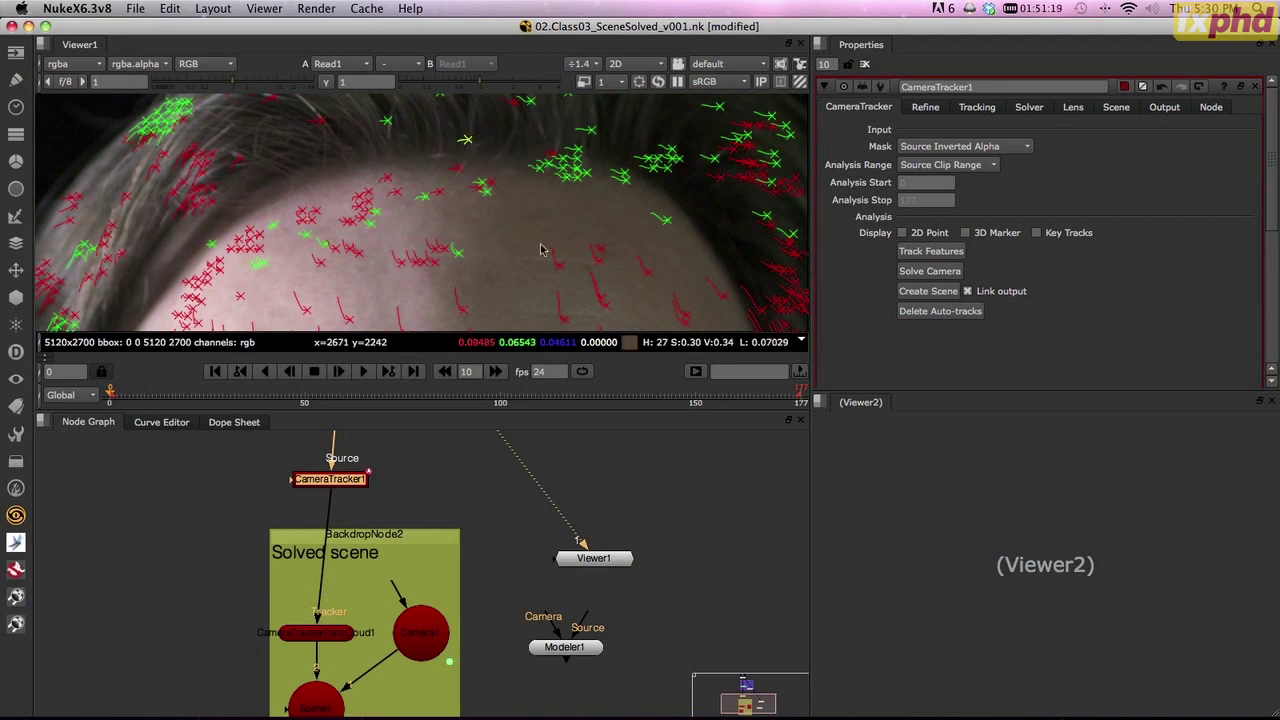
{"action": "scroll", "coordinate": [545, 280], "scroll_direction": "down", "scroll_amount": 2}
- Set the ground plane's Y direction using the solved track between the nostrils
{"action": "scroll", "coordinate": [500, 205], "scroll_direction": "up", "scroll_amount": 6}
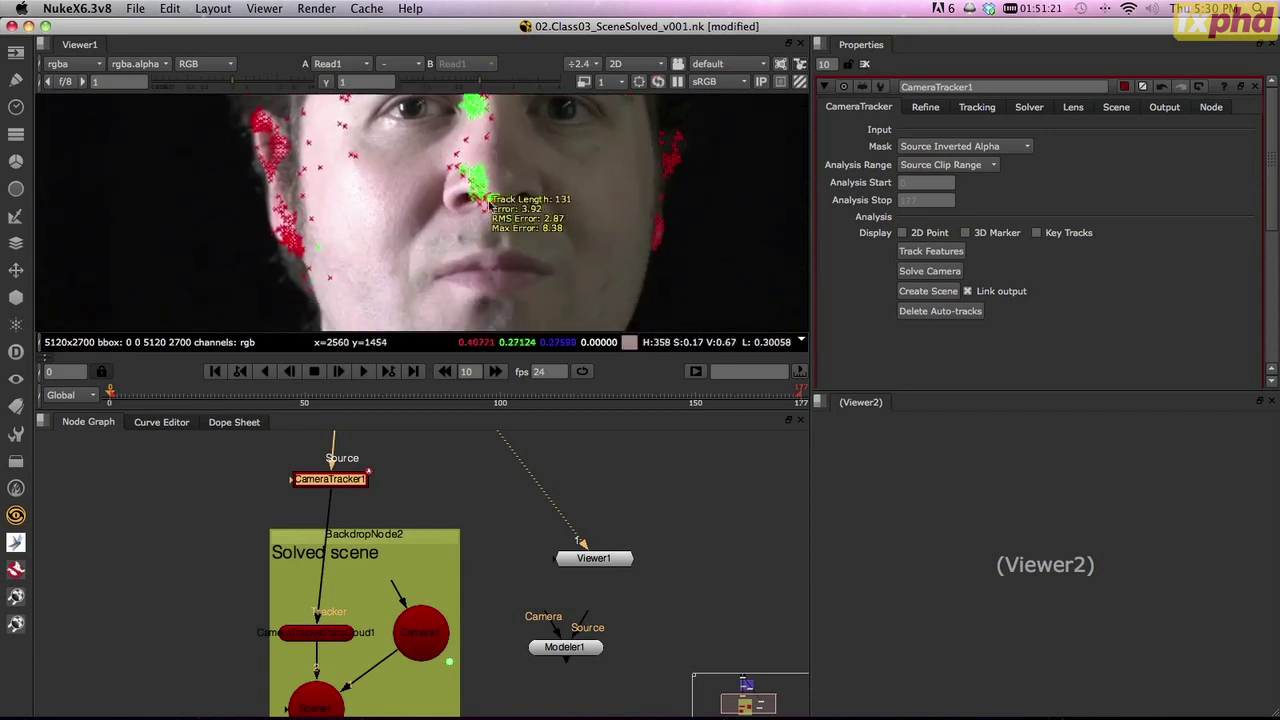
{"action": "mouse_move", "coordinate": [500, 205]}
{"action": "scroll", "coordinate": [500, 205], "scroll_direction": "up", "scroll_amount": 2}
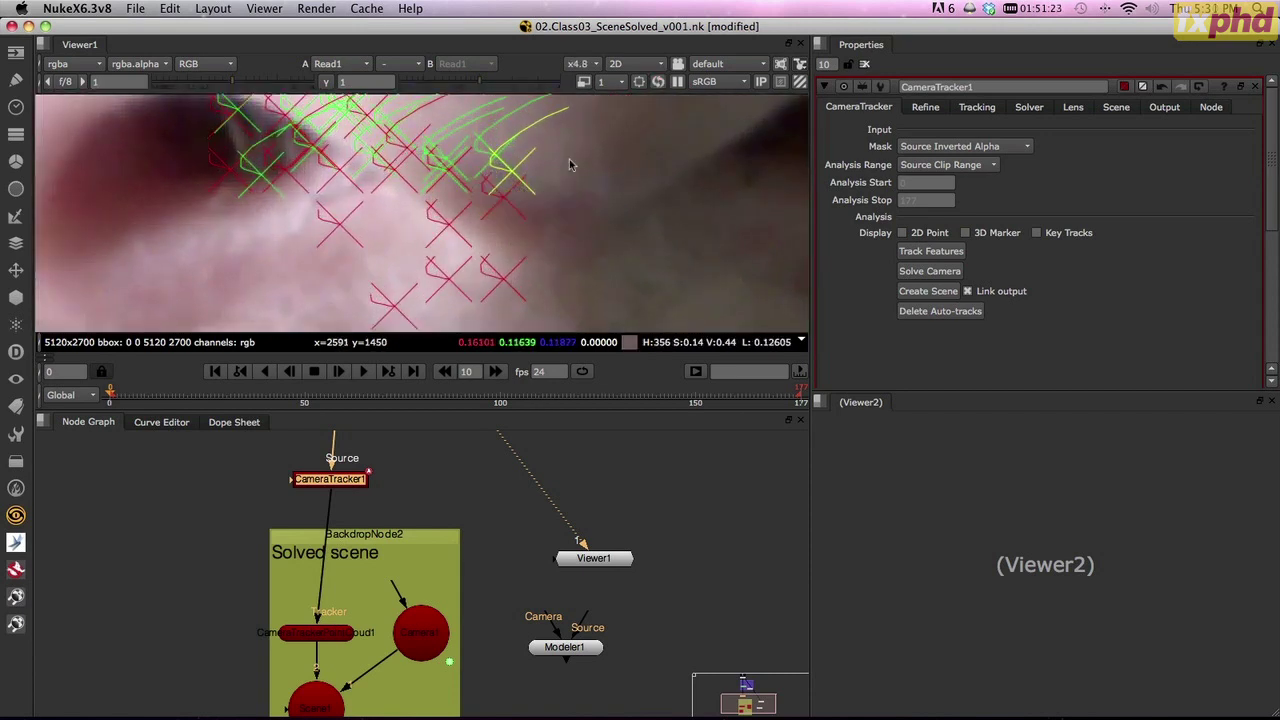
{"action": "right_click", "coordinate": [511, 174]}
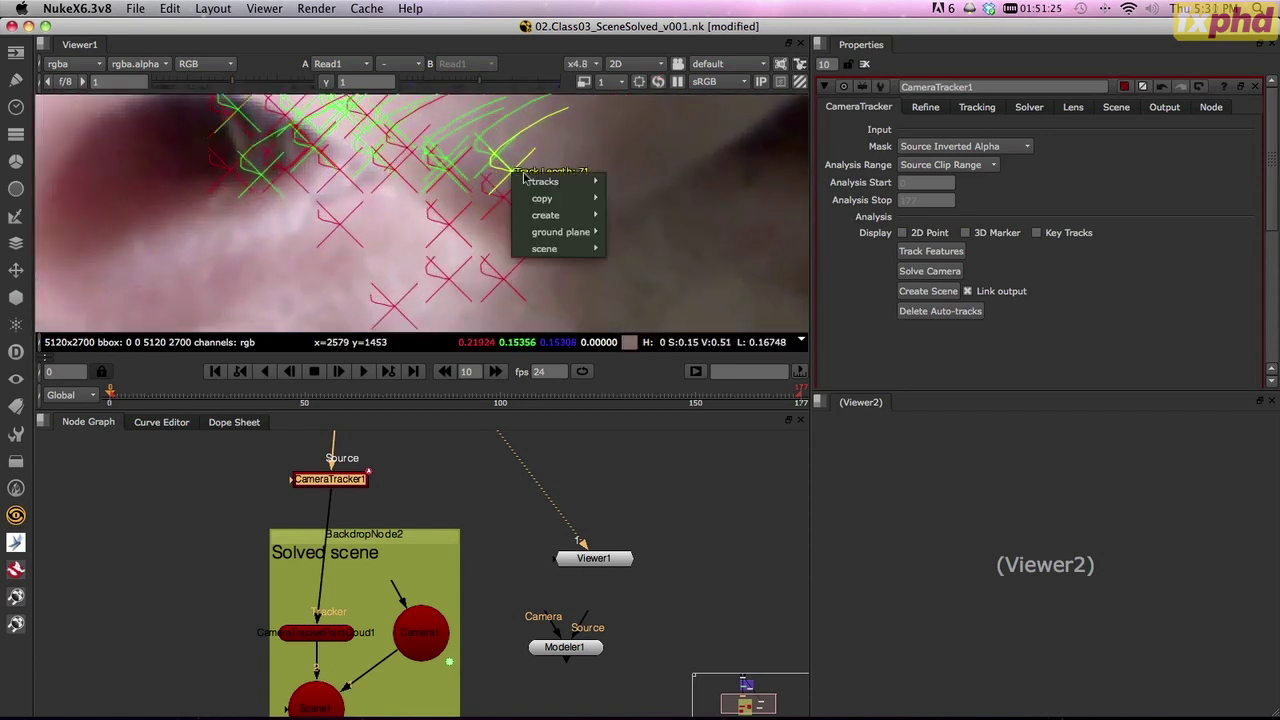
{"action": "mouse_move", "coordinate": [568, 233]}
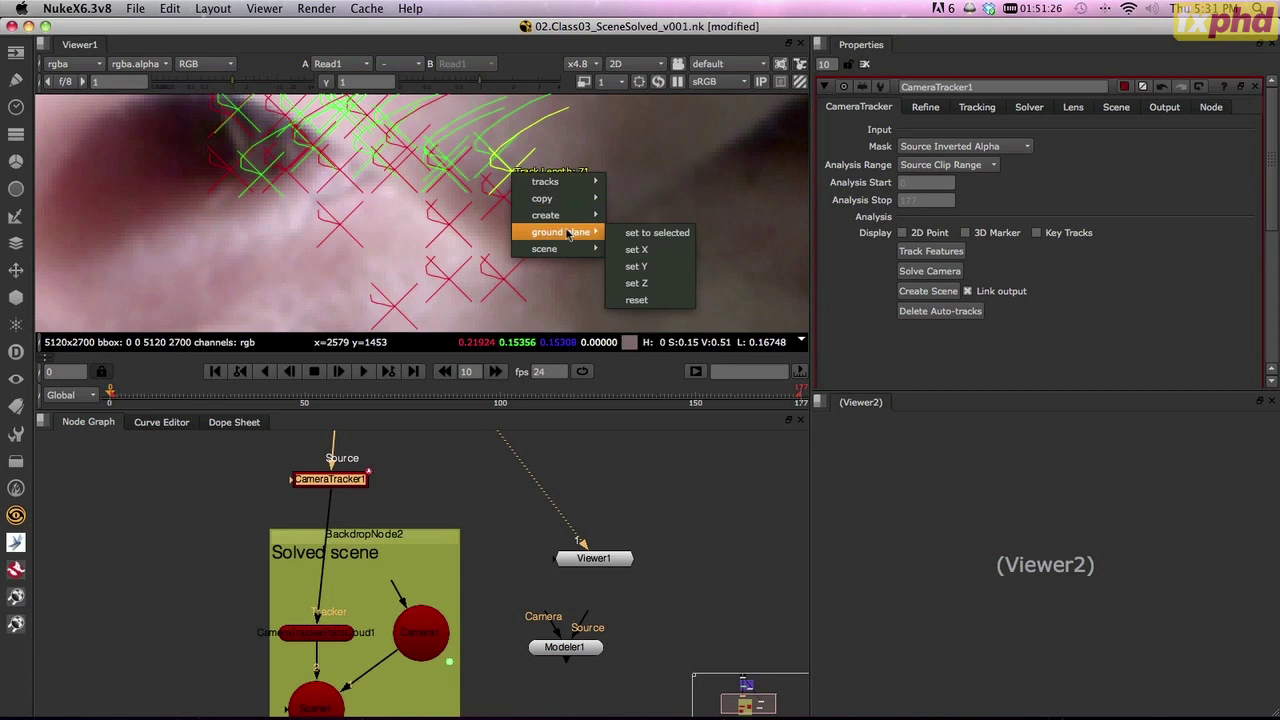
{"action": "left_click", "coordinate": [657, 265]}
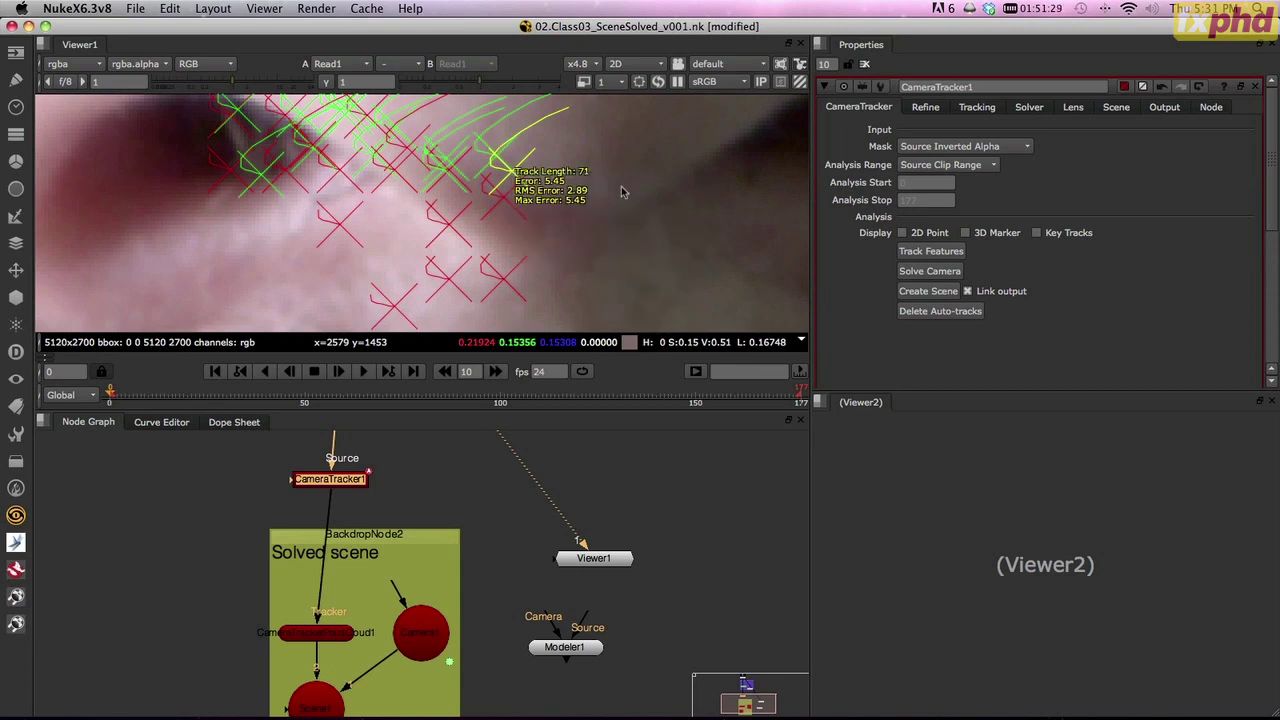
- Examine the solved tracks around the nose, brows, forehead and hair for a point suited to the ground plane's X direction
{"action": "scroll", "coordinate": [621, 186], "scroll_direction": "down", "scroll_amount": 8}
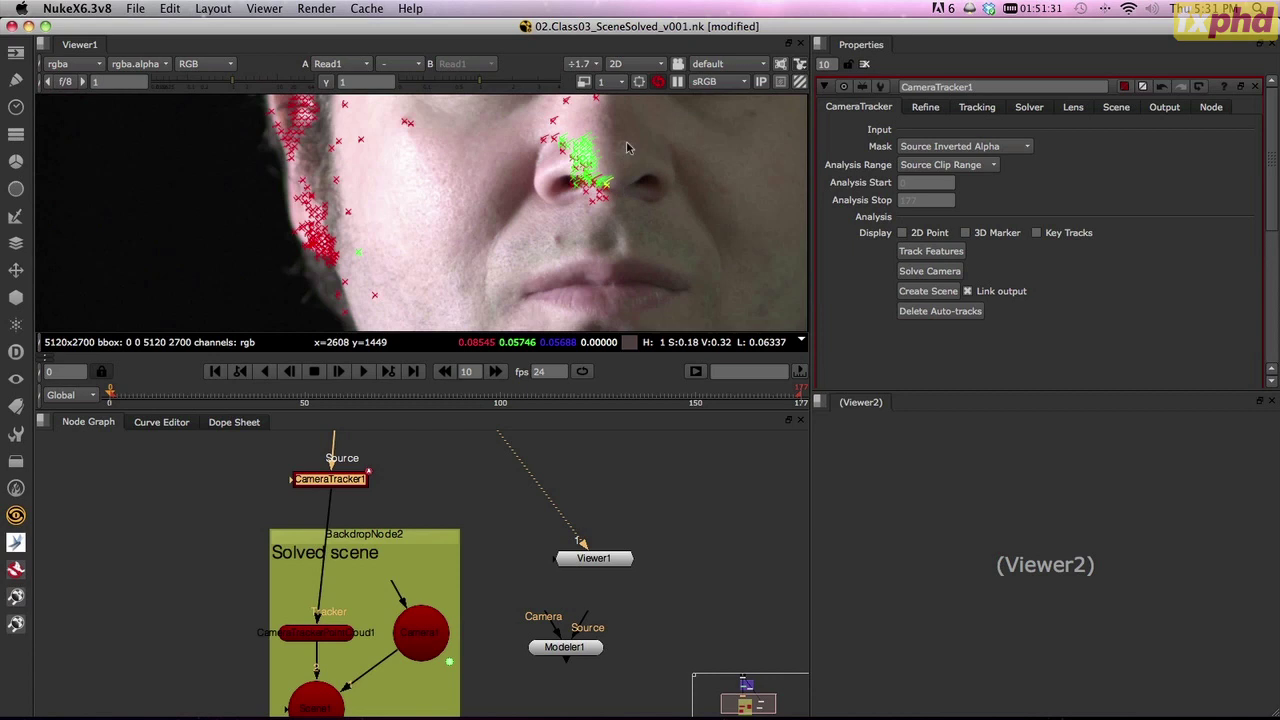
{"action": "scroll", "coordinate": [620, 304], "scroll_direction": "up", "scroll_amount": 5}
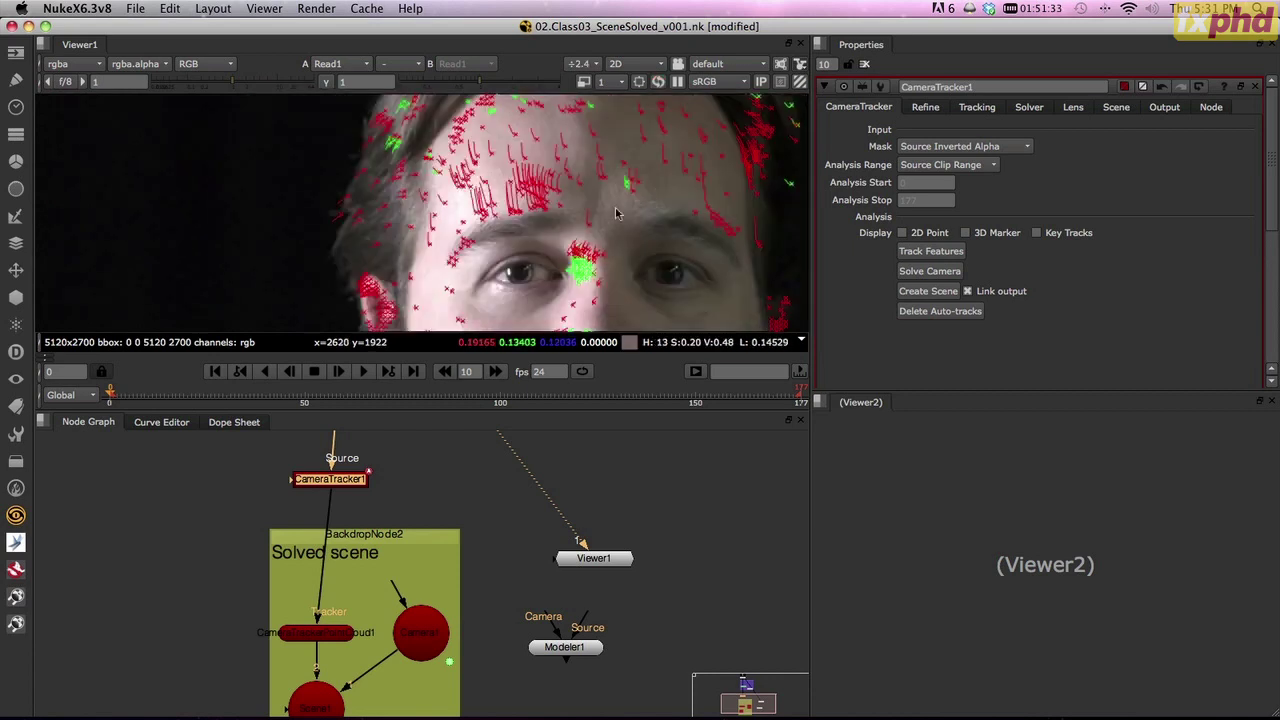
{"action": "middle_click_drag", "start_coordinate": [609, 292], "coordinate": [538, 208]}
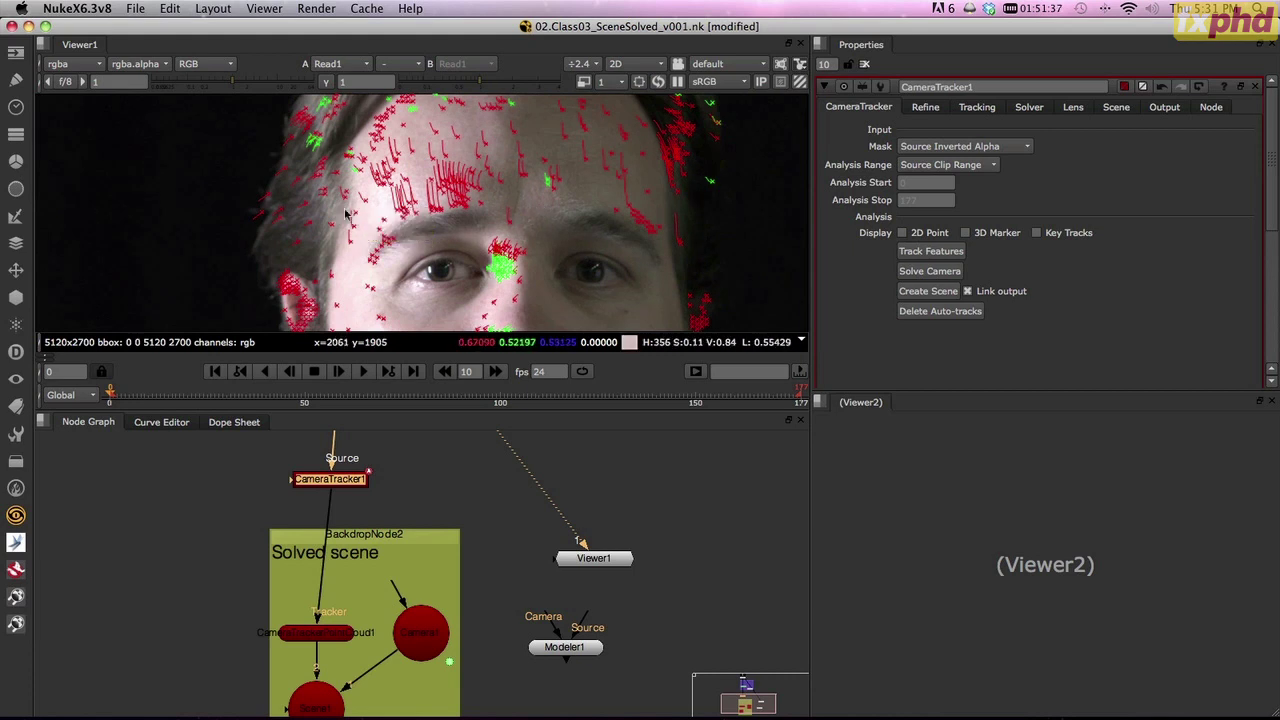
{"action": "scroll", "coordinate": [433, 245], "scroll_direction": "up", "scroll_amount": 3}
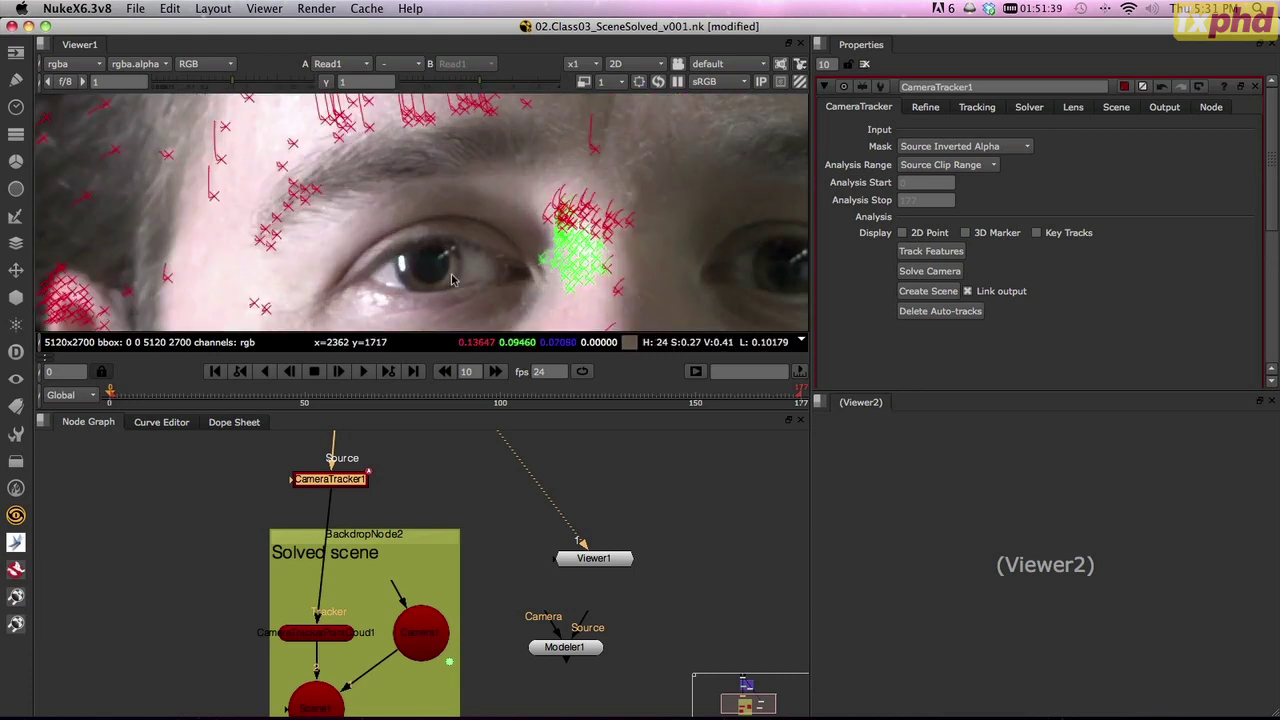
{"action": "scroll", "coordinate": [452, 280], "scroll_direction": "down", "scroll_amount": 3}
{"action": "middle_click_drag", "start_coordinate": [497, 194], "coordinate": [511, 318]}
{"action": "scroll", "coordinate": [319, 243], "scroll_direction": "up", "scroll_amount": 2}
{"action": "mouse_move", "coordinate": [300, 244]}
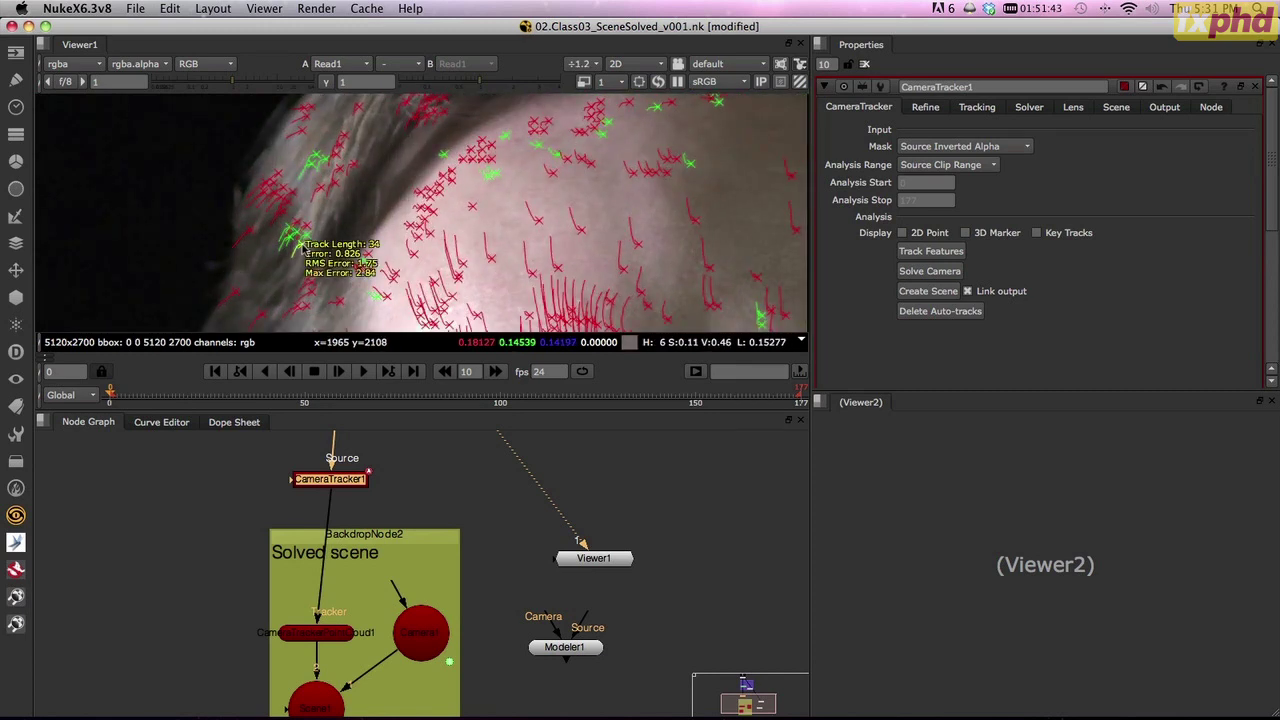
{"action": "scroll", "coordinate": [643, 251], "scroll_direction": "down", "scroll_amount": 2}
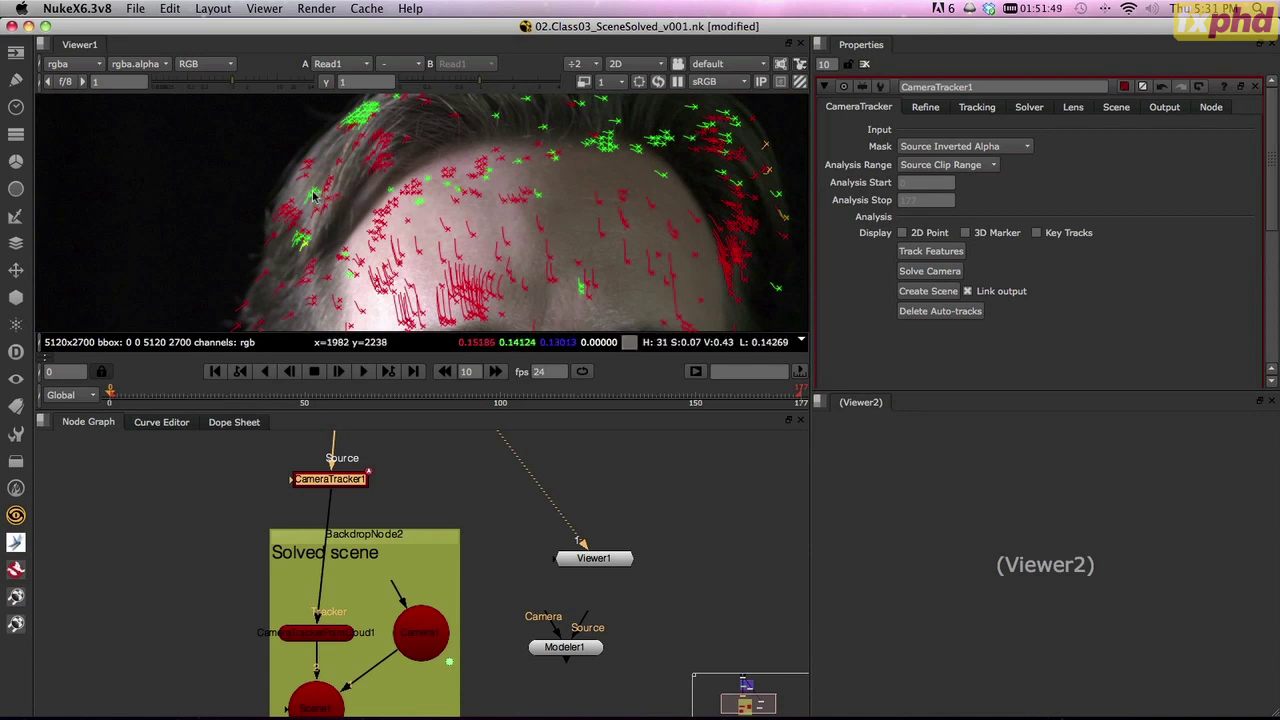
{"action": "mouse_move", "coordinate": [319, 195]}
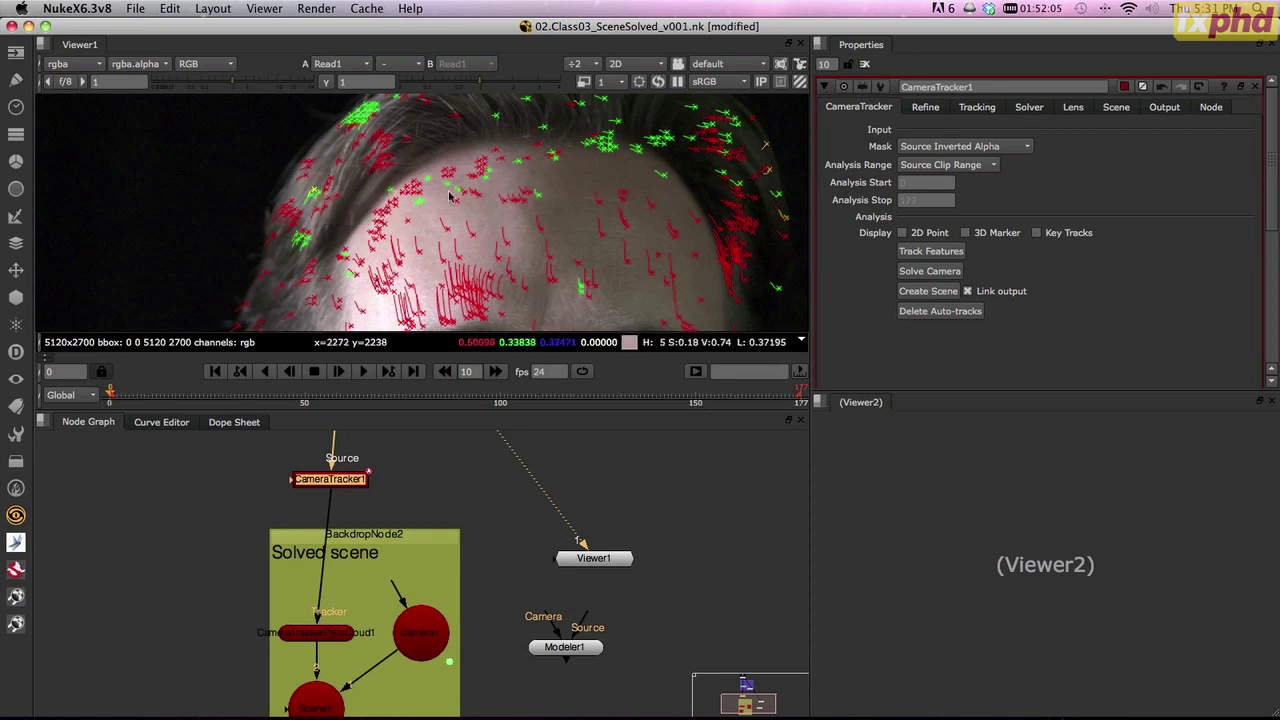
- Set the ground plane's X direction using the solved track in the hair above the temple on the shadowed side of the face
{"action": "middle_click_drag", "start_coordinate": [597, 257], "coordinate": [575, 177]}
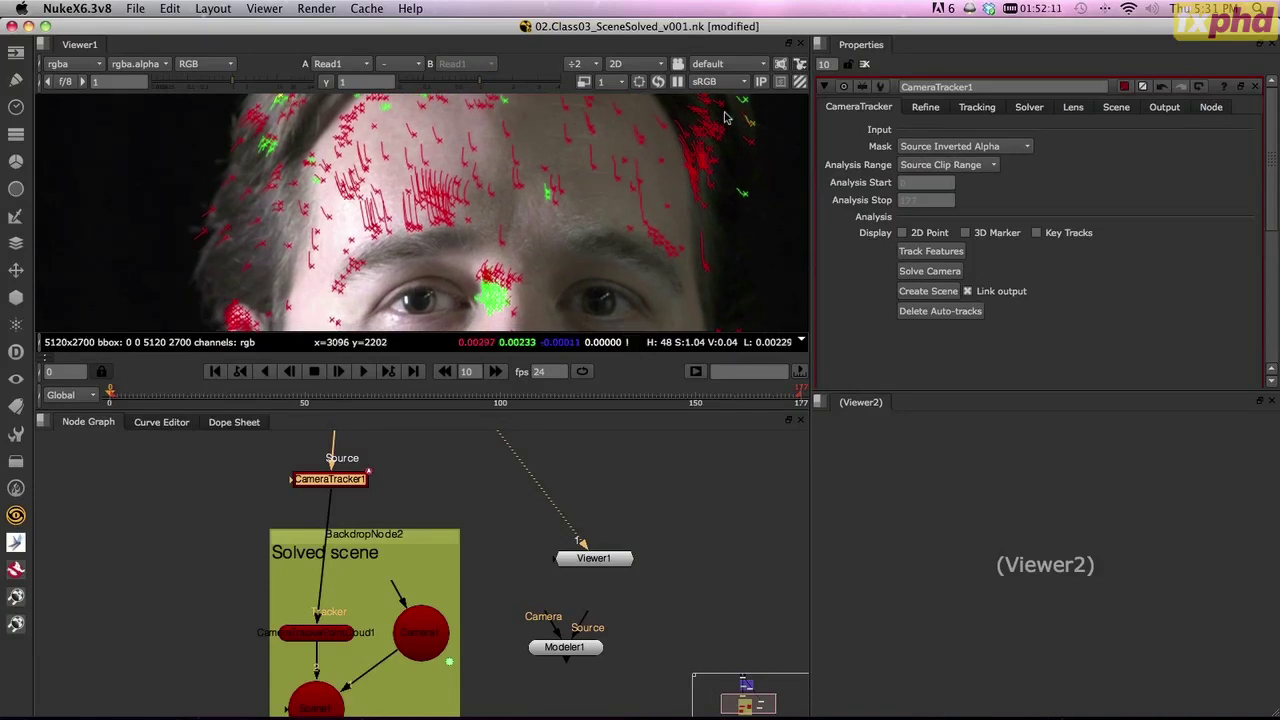
{"action": "middle_click_drag", "start_coordinate": [722, 117], "coordinate": [716, 123]}
{"action": "mouse_move", "coordinate": [710, 116]}
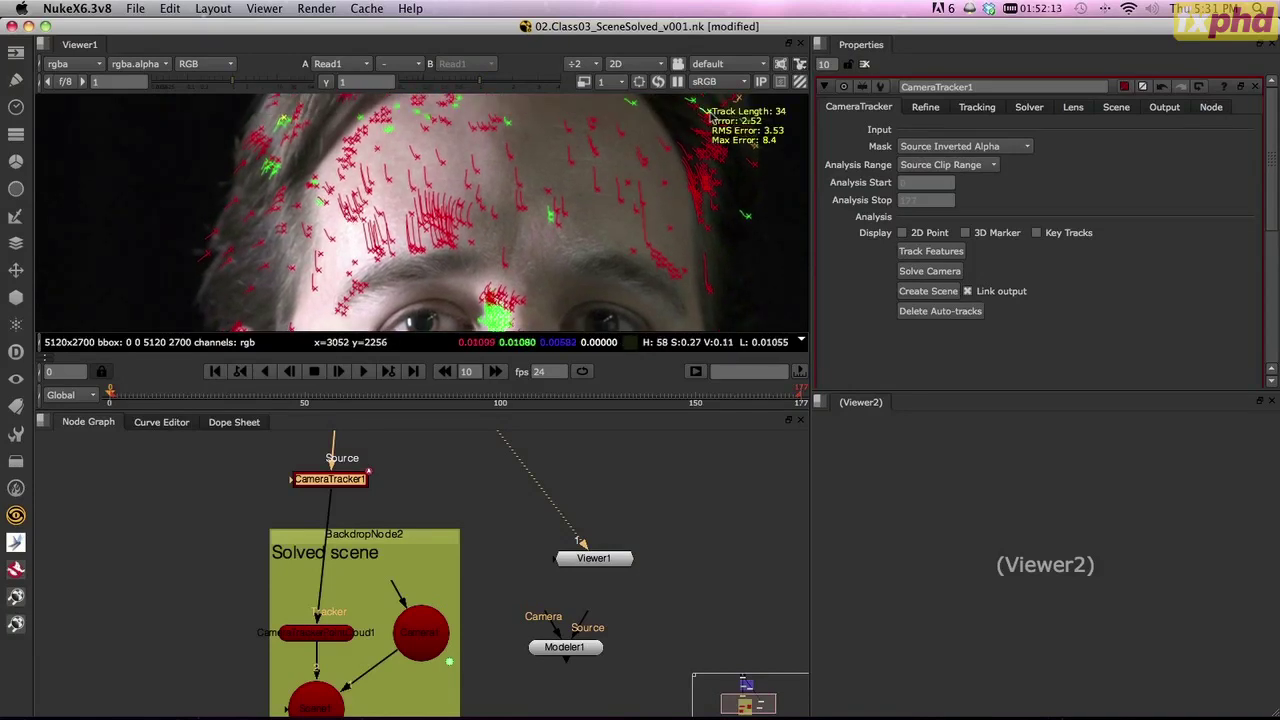
{"action": "right_click", "coordinate": [710, 116]}
{"action": "mouse_move", "coordinate": [768, 176]}
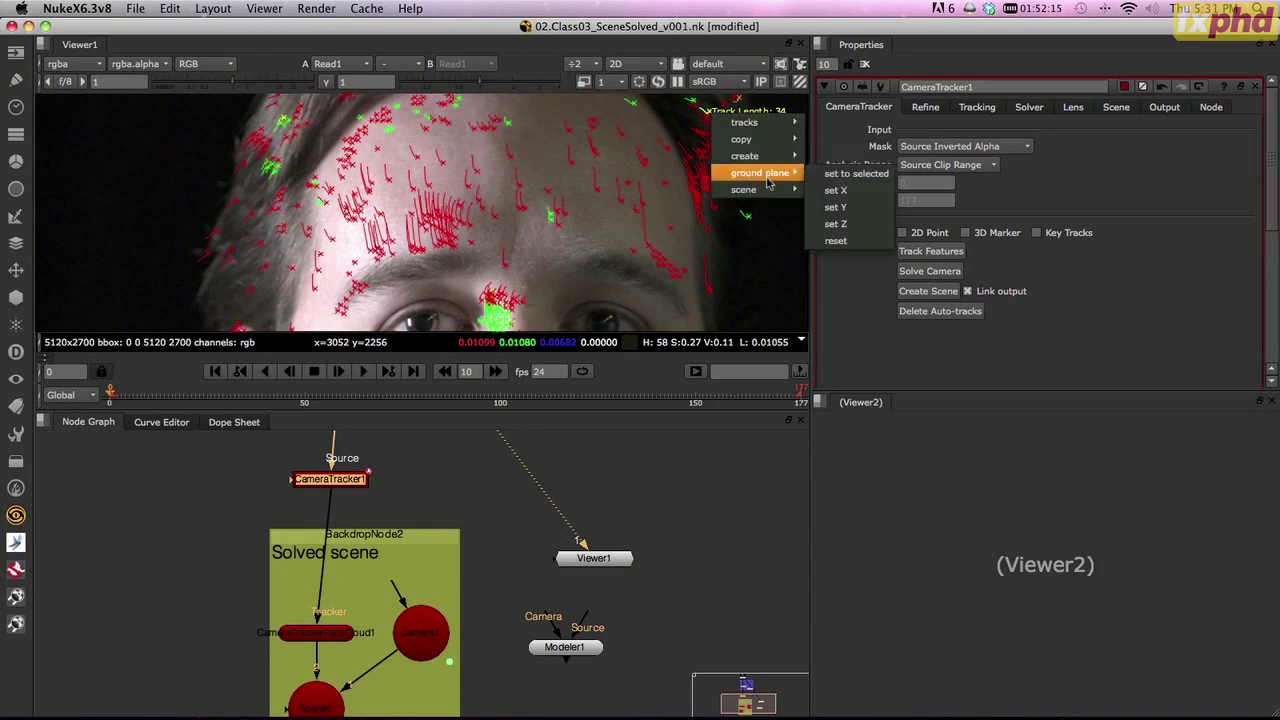
{"action": "left_click", "coordinate": [859, 191]}
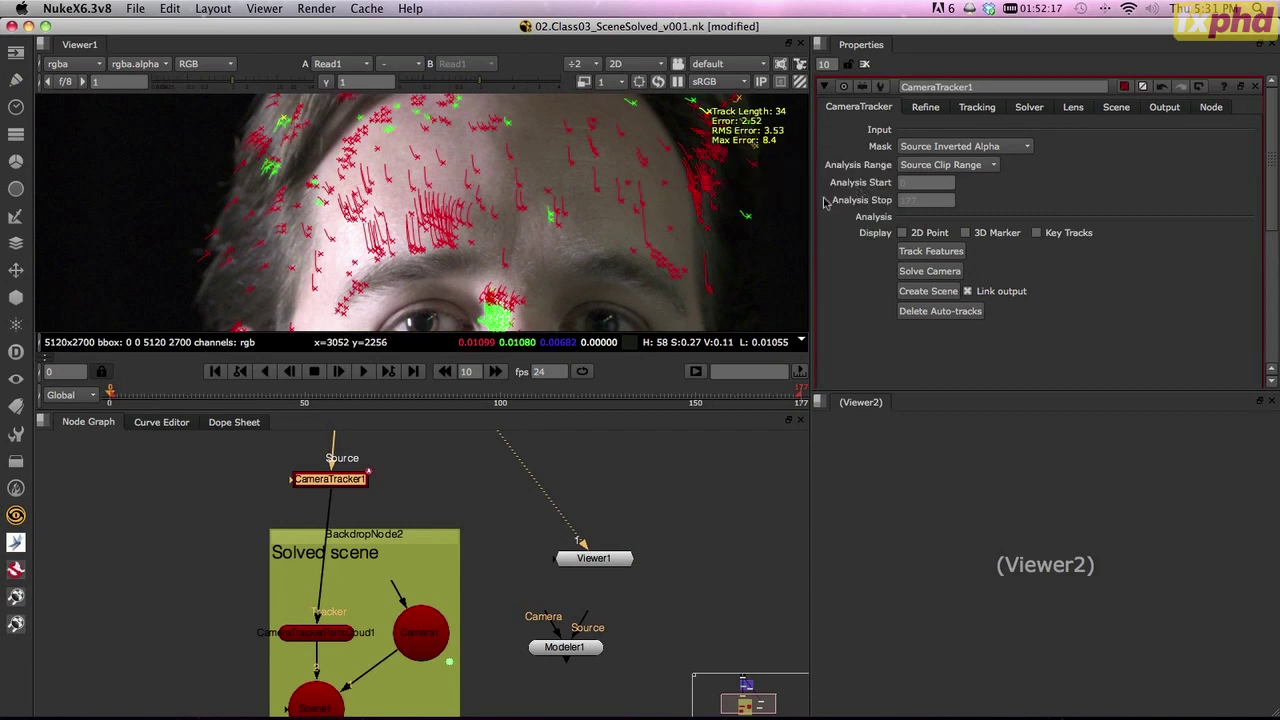
- Inspect the solved point cloud's orientation against the ground grid in the 3D view
{"action": "scroll", "coordinate": [654, 232], "scroll_direction": "down", "scroll_amount": 5}
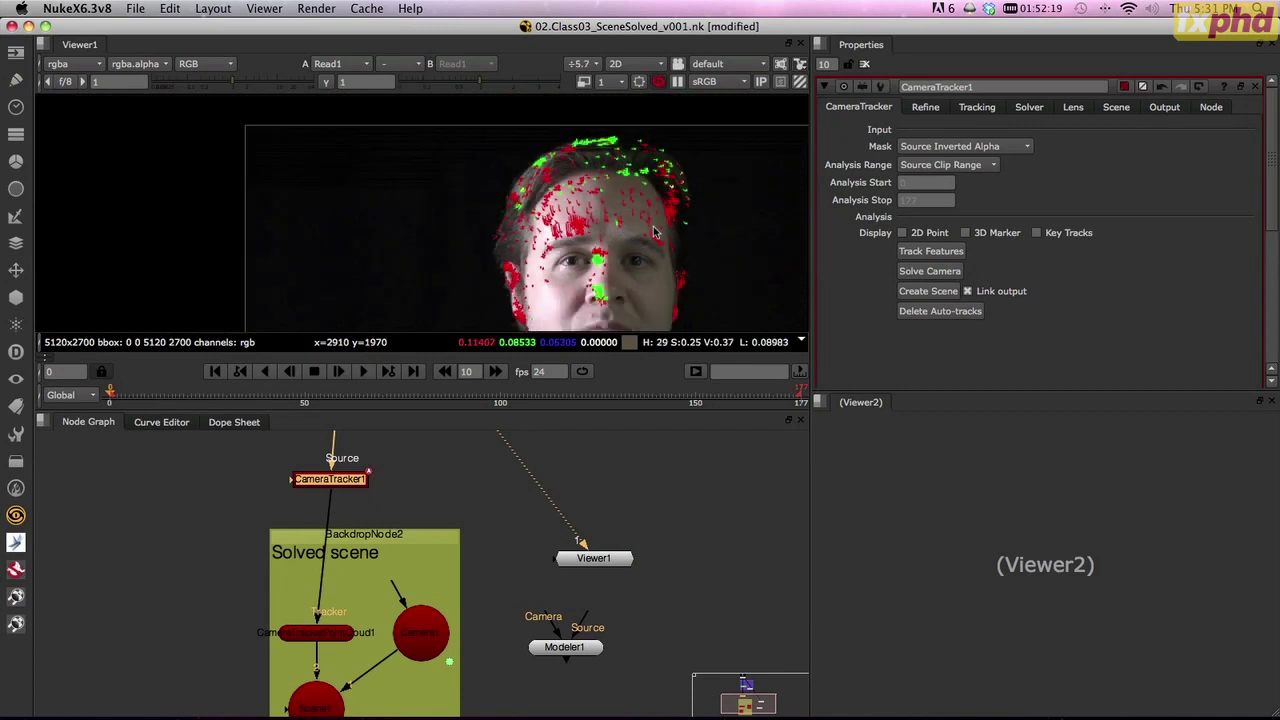
{"action": "key", "text": "Tab"}
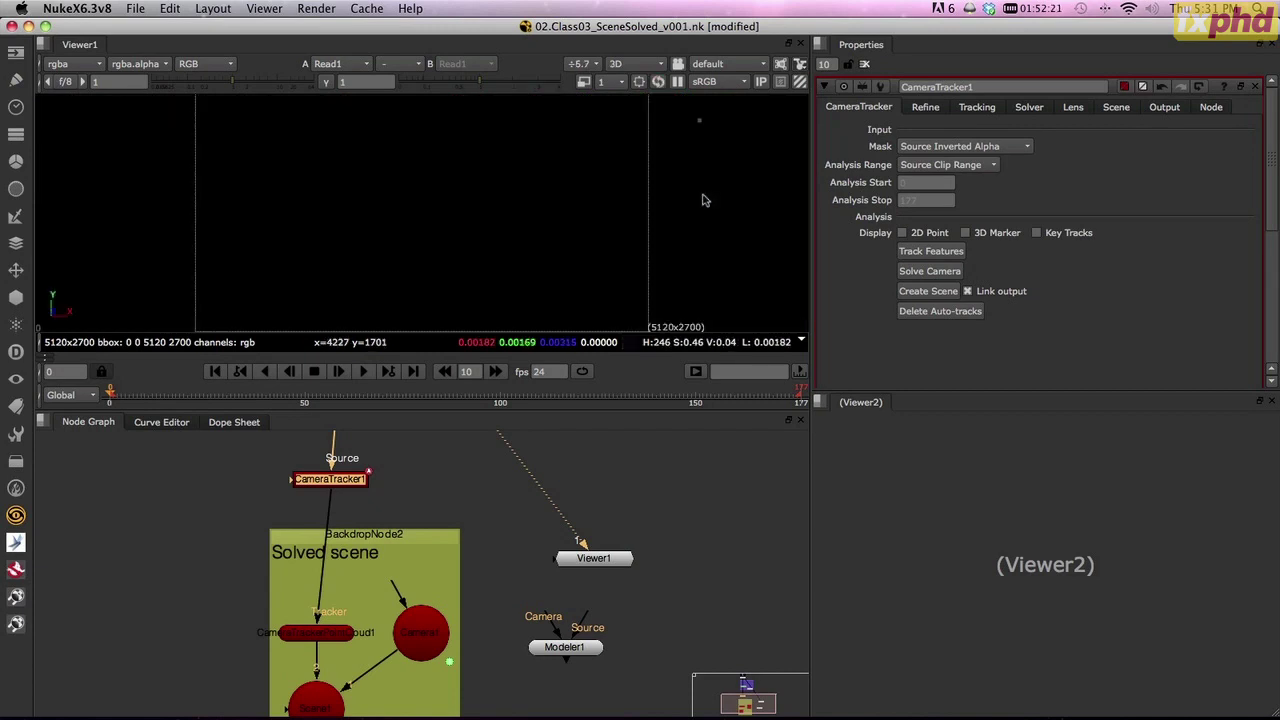
{"action": "right_click_drag", "start_coordinate": [633, 213], "coordinate": [452, 211], "text": "alt"}
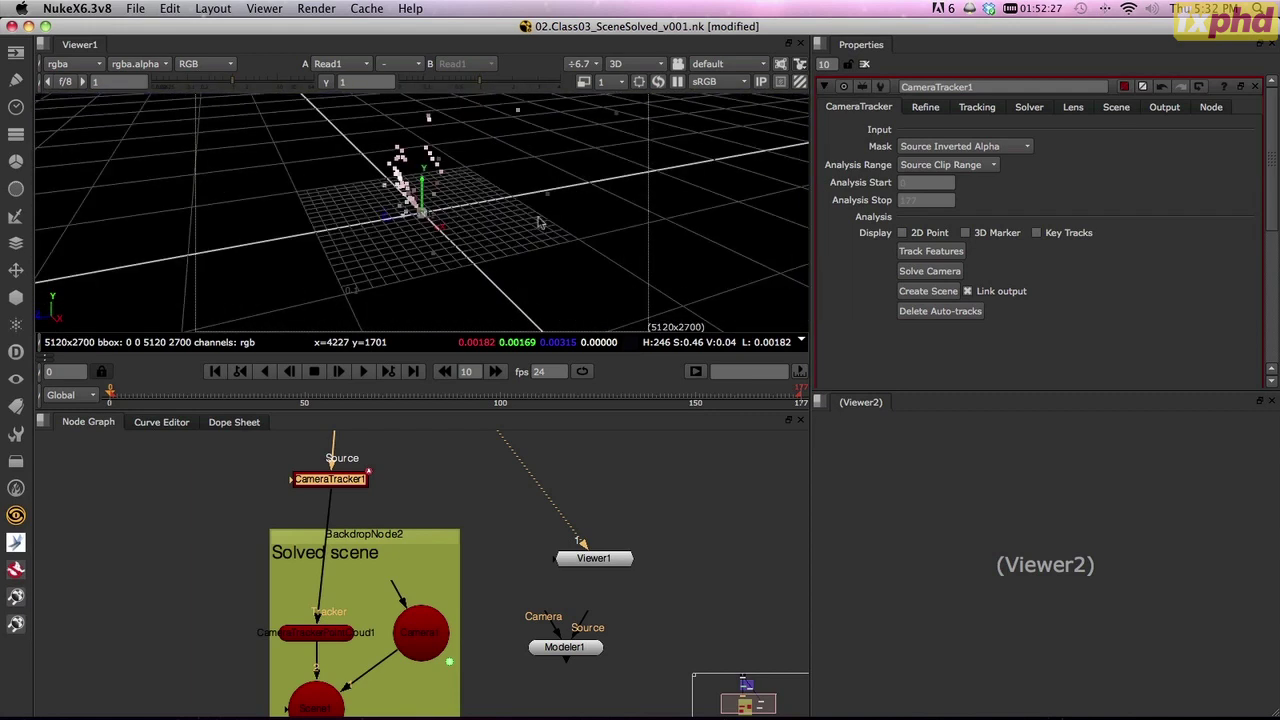
{"action": "right_click_drag", "start_coordinate": [538, 222], "coordinate": [546, 232], "text": "alt"}
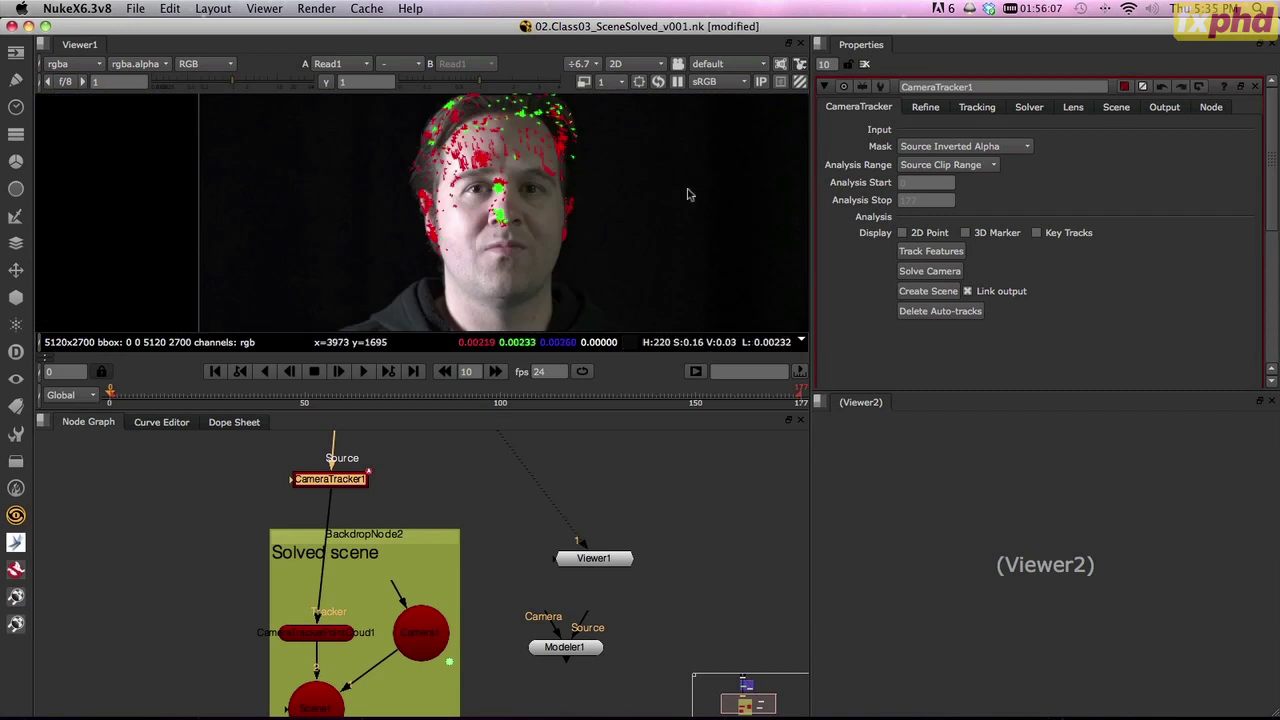
- Close the open node properties and connect Modeler1's Source input to the Read1 footage and its Camera input to Camera1
{"action": "left_click", "coordinate": [865, 64]}
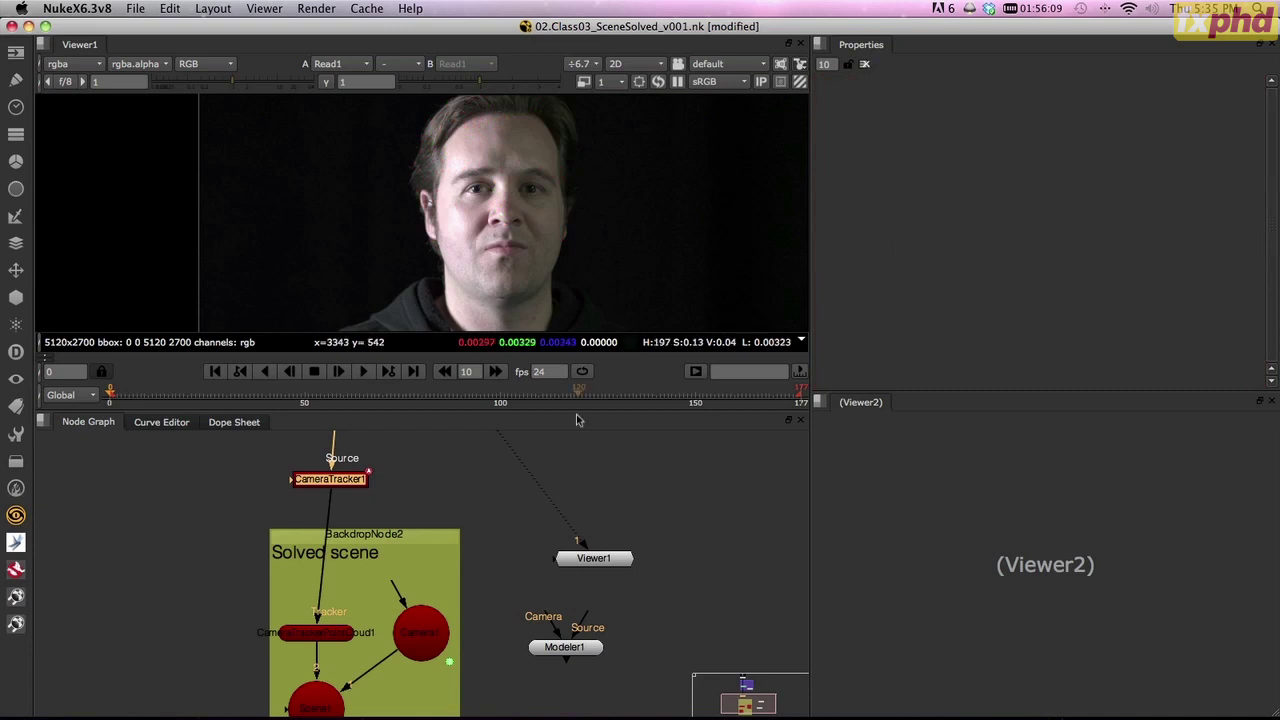
{"action": "middle_click_drag", "start_coordinate": [681, 505], "coordinate": [548, 468]}
{"action": "middle_click_drag", "start_coordinate": [428, 510], "coordinate": [470, 580]}
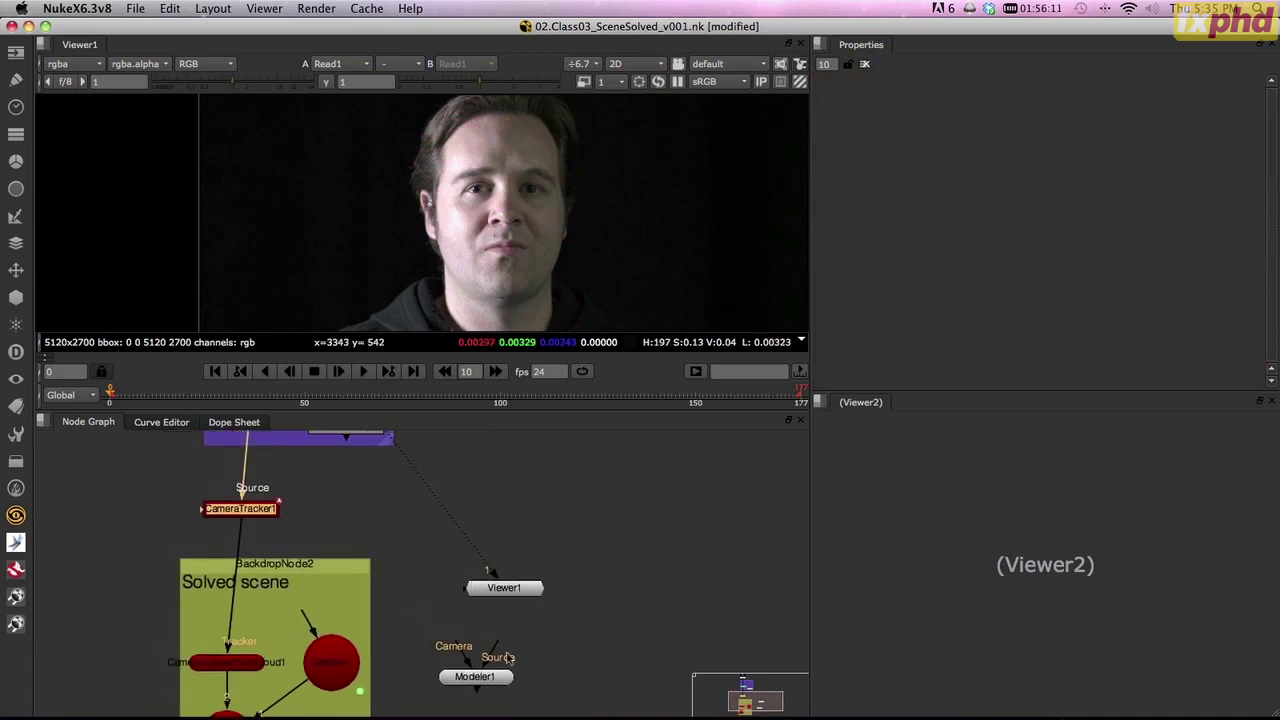
{"action": "middle_click_drag", "start_coordinate": [476, 625], "coordinate": [499, 655]}
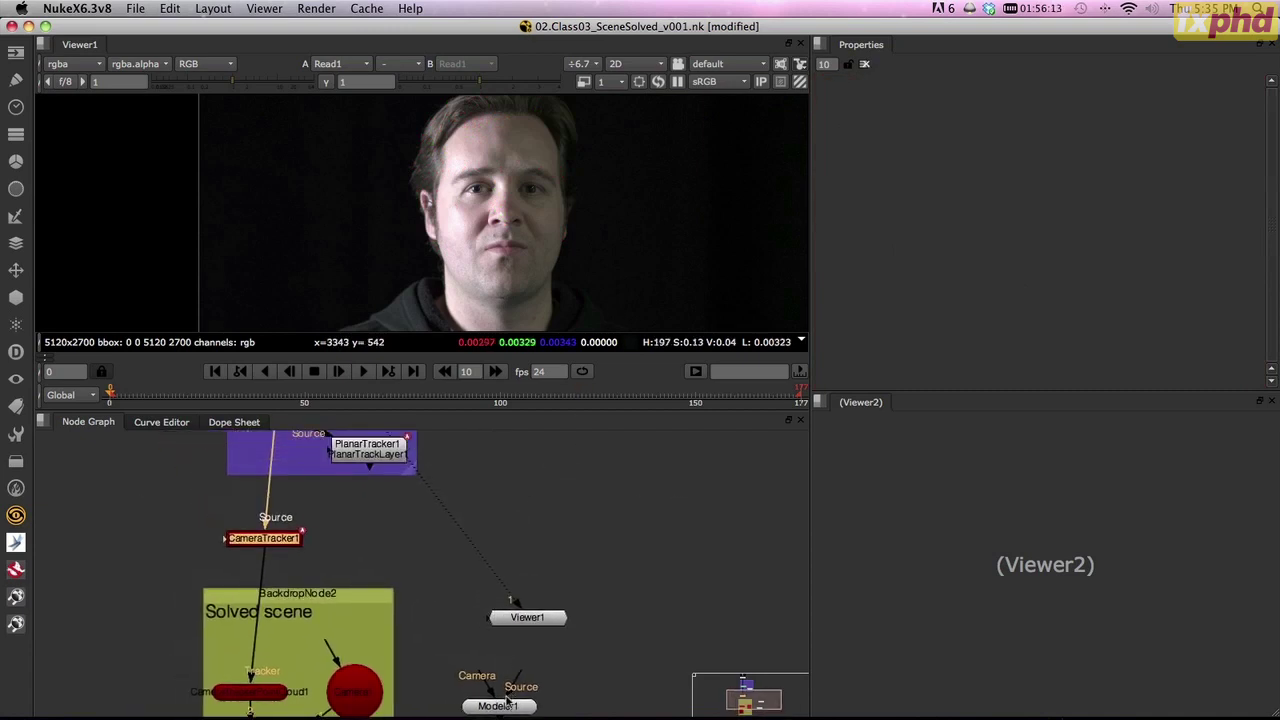
{"action": "scroll", "coordinate": [506, 693], "scroll_direction": "down", "scroll_amount": 3}
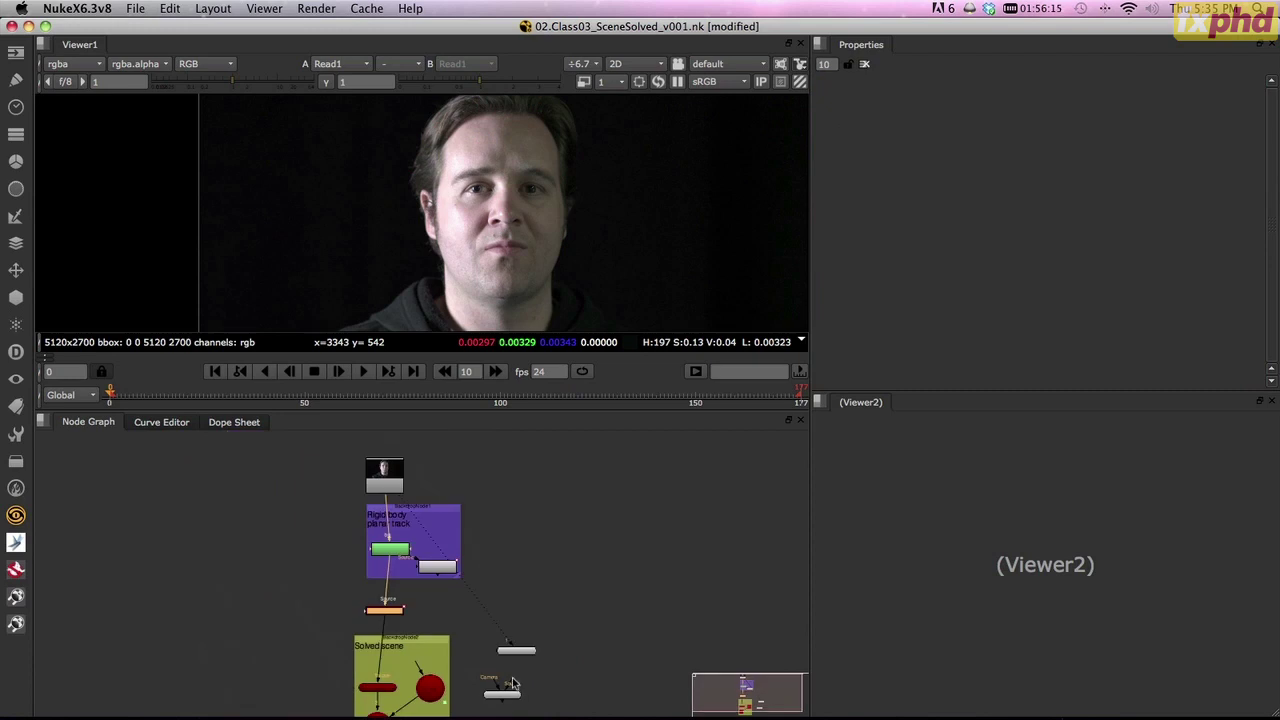
{"action": "scroll", "coordinate": [571, 571], "scroll_direction": "up", "scroll_amount": 4}
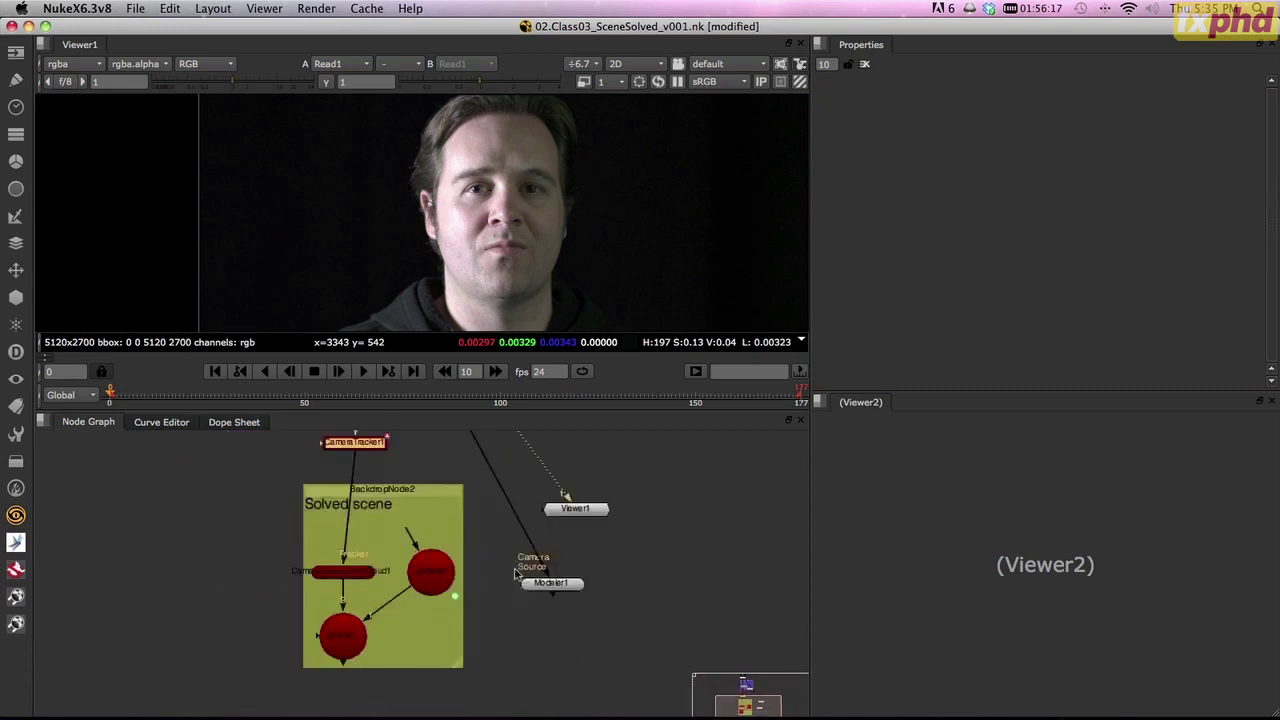
{"action": "scroll", "coordinate": [515, 573], "scroll_direction": "up", "scroll_amount": 2}
{"action": "left_click_drag", "start_coordinate": [565, 589], "coordinate": [407, 583]}
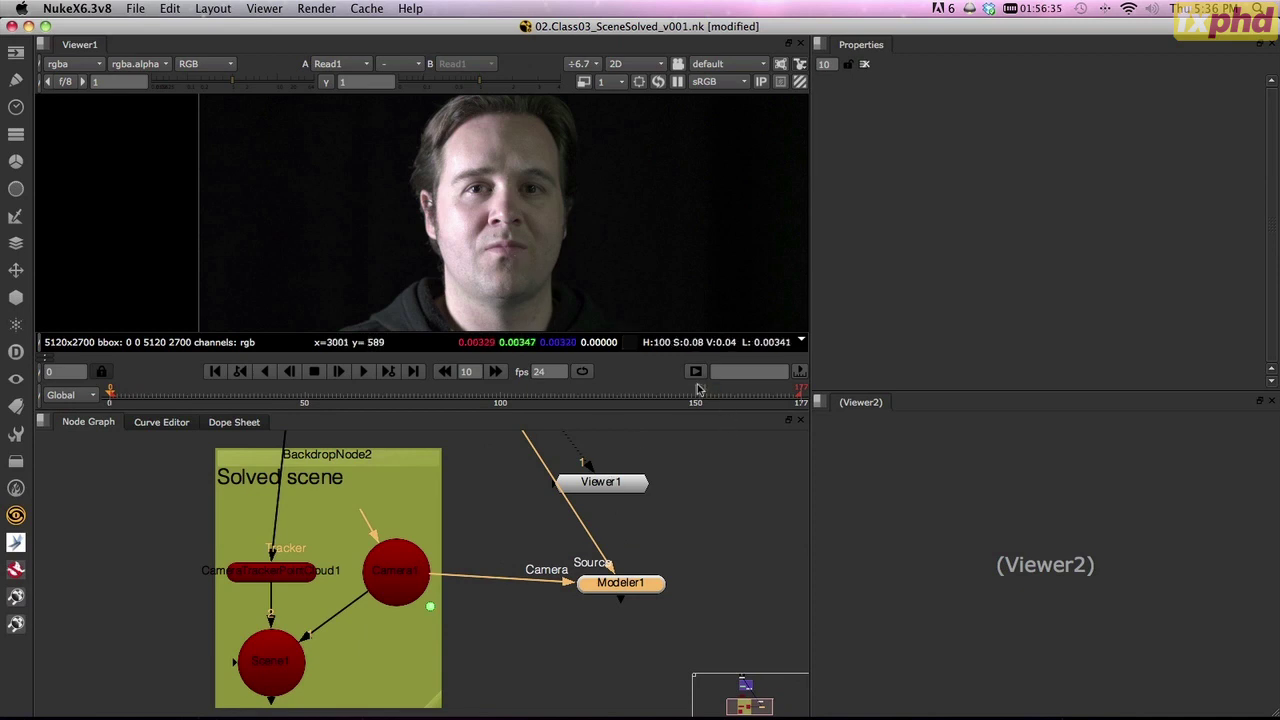
- Open Camera1's properties and play back its solved animation in the 3D view
{"action": "double_click", "coordinate": [410, 570]}
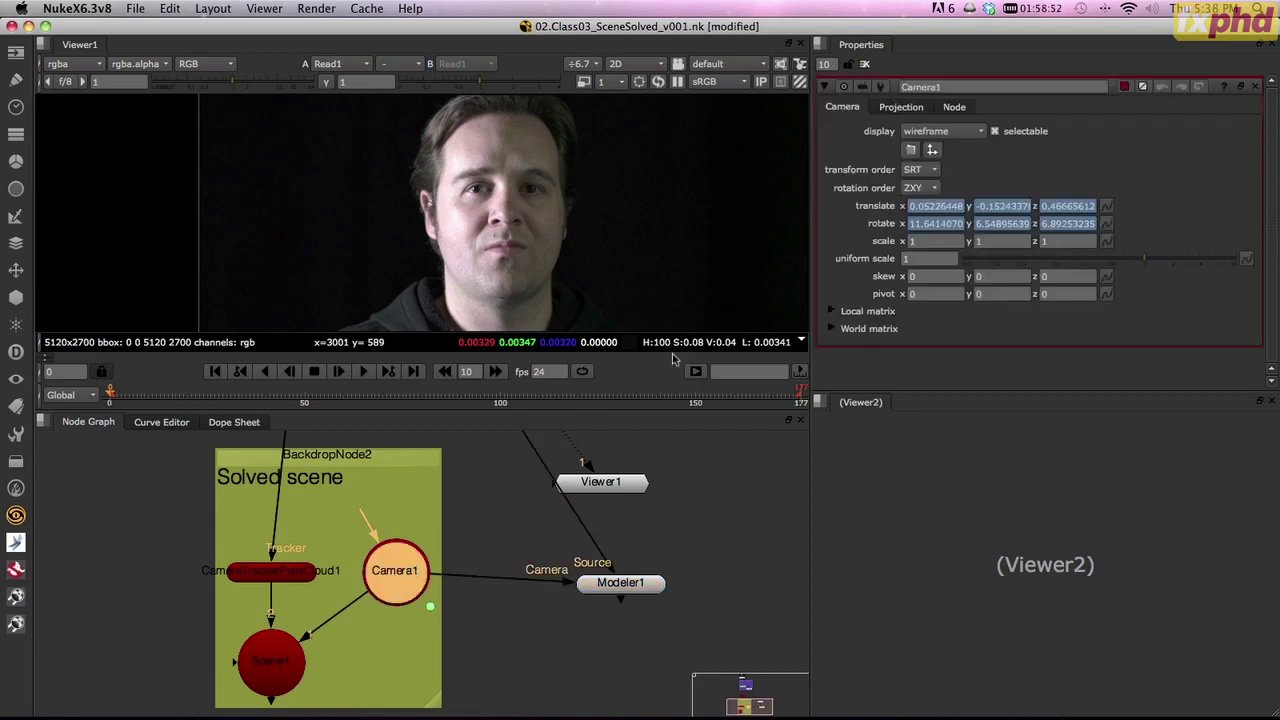
{"action": "key", "text": "Tab"}
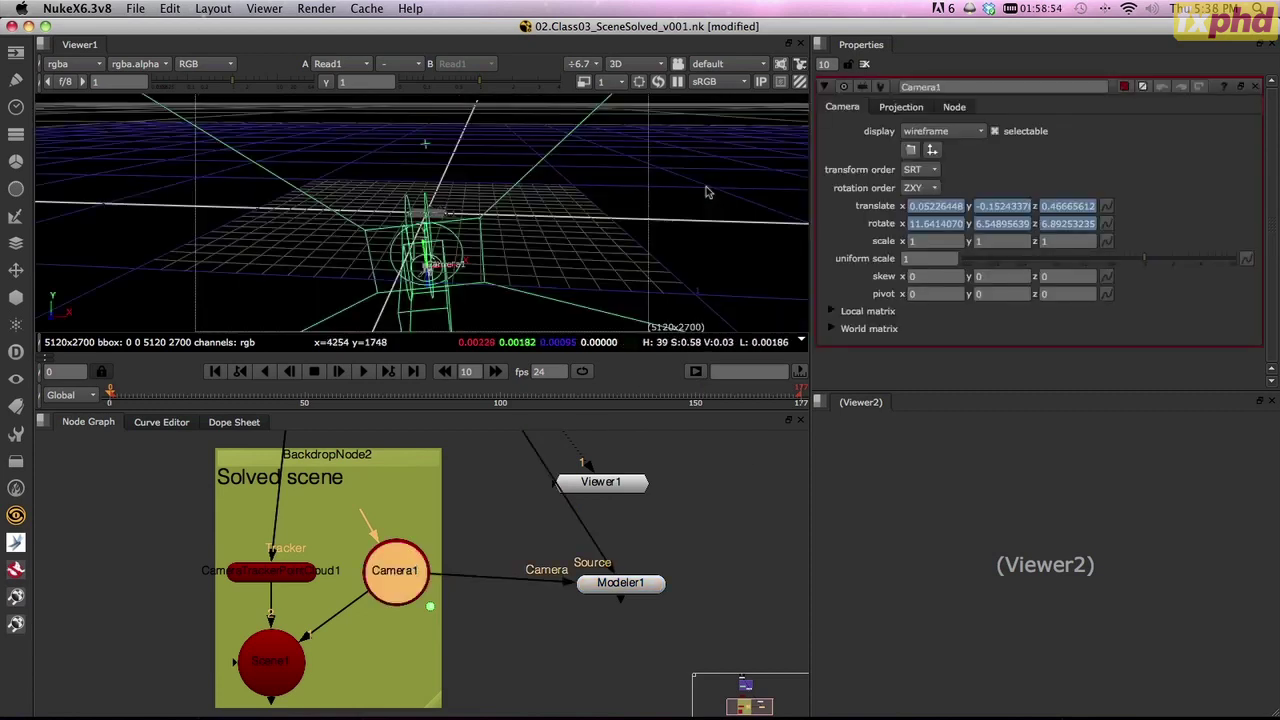
{"action": "left_click_drag", "start_coordinate": [714, 194], "coordinate": [560, 240], "text": "ctrl"}
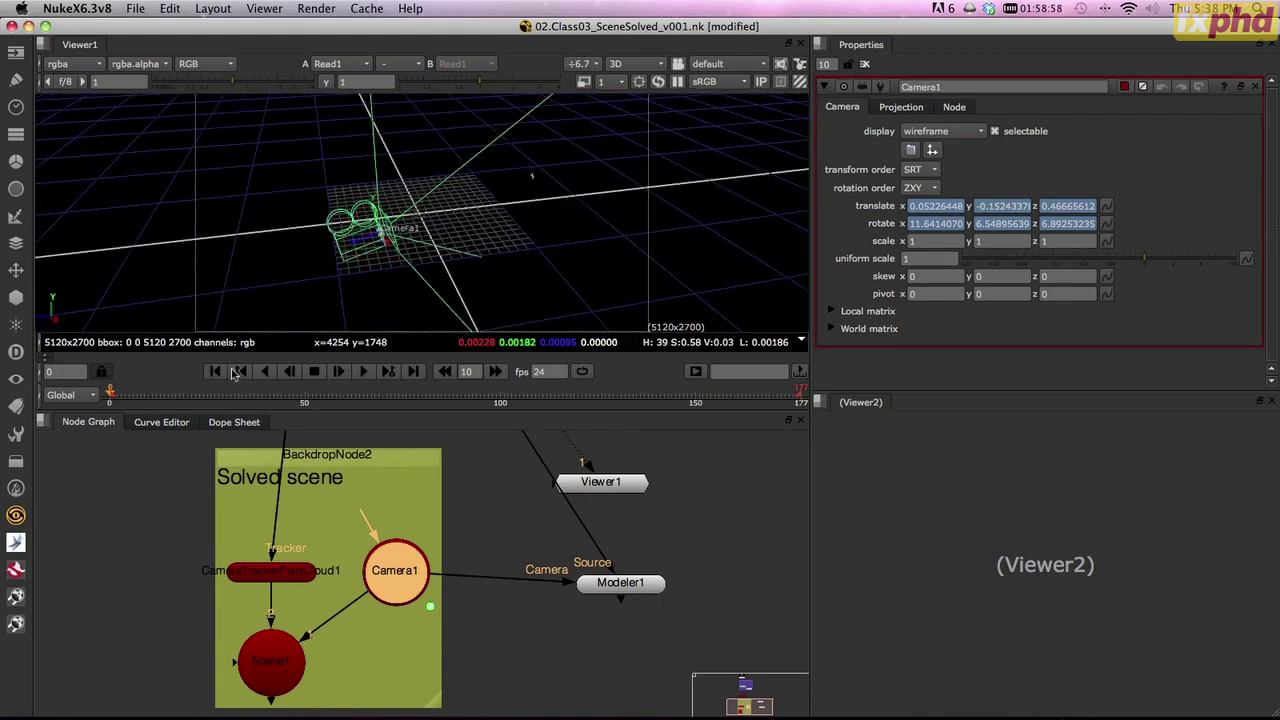
{"action": "left_click", "coordinate": [366, 372]}
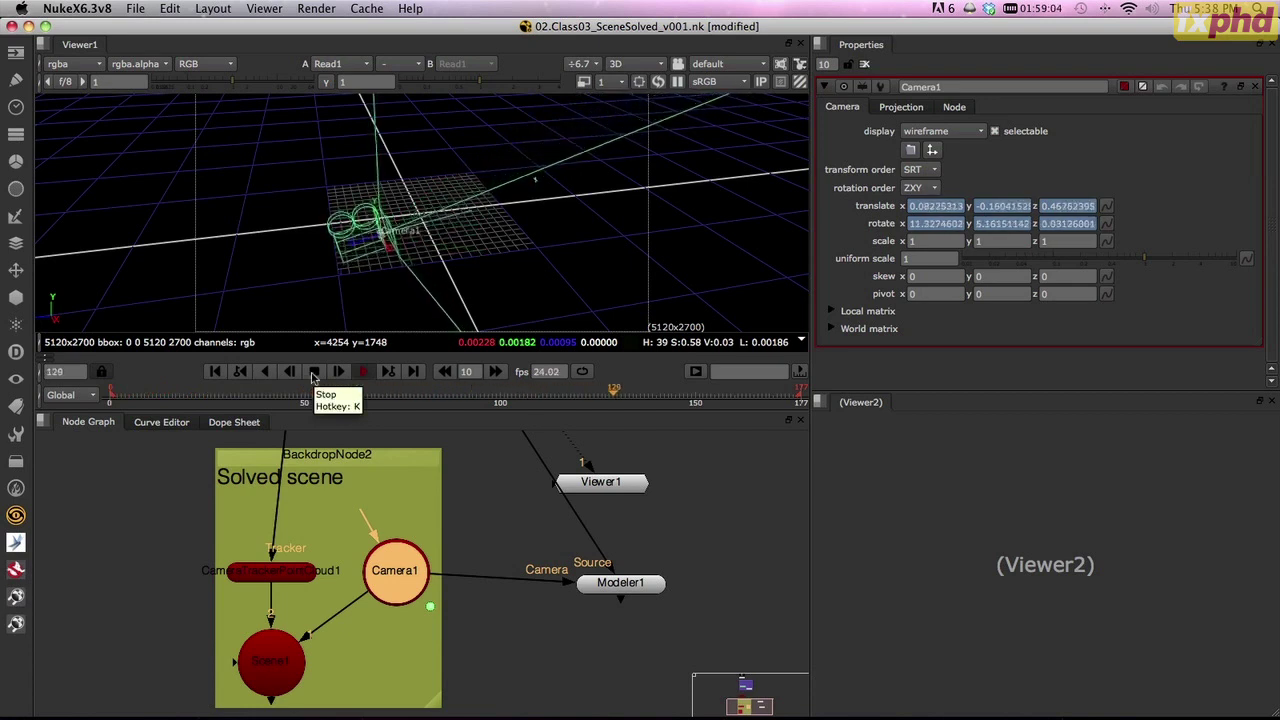
{"action": "left_click", "coordinate": [313, 372]}
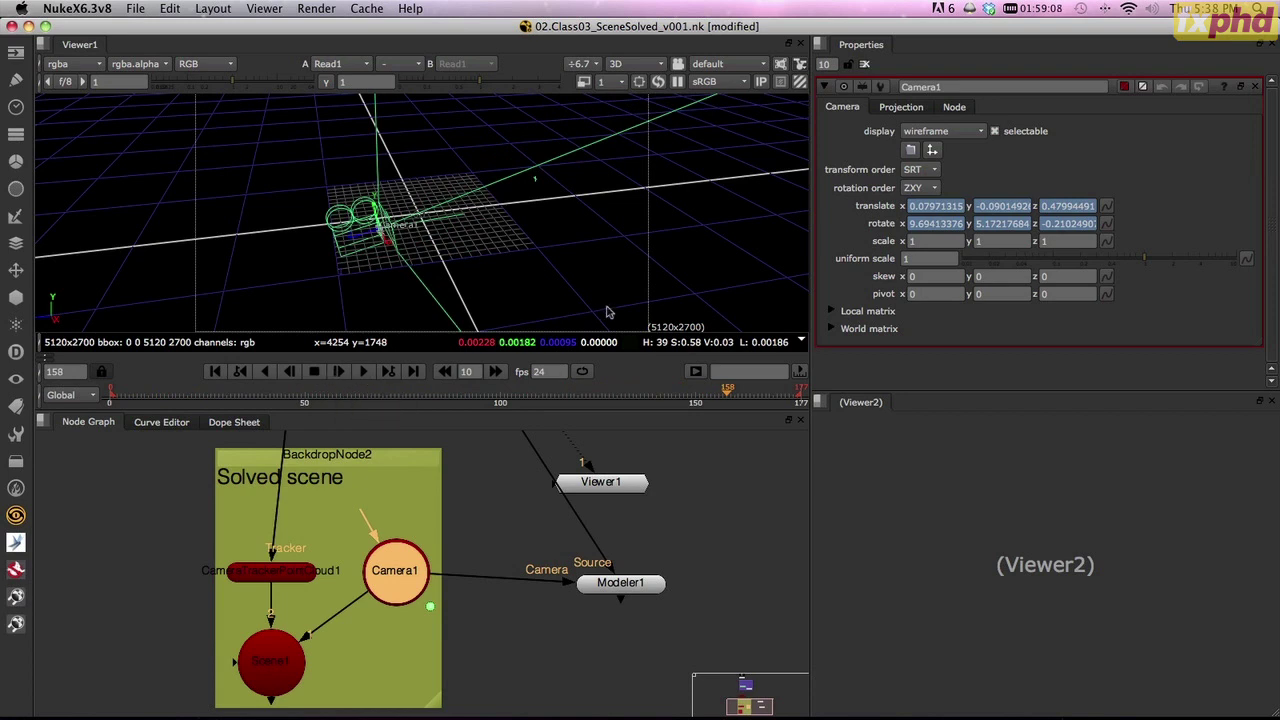
- Step back and forth through the frames around 160 to check Camera1's motion in the 3D view
{"action": "key", "text": "Right"}
{"action": "key", "text": "Right"}
{"action": "key", "text": "Right"}
{"action": "key", "text": "Right"}
{"action": "key", "text": "Right"}
{"action": "key", "text": "Right"}
{"action": "key", "text": "Right"}
{"action": "key", "text": "Left"}
{"action": "key", "text": "Left"}
{"action": "key", "text": "Left"}
{"action": "key", "text": "Left"}
{"action": "key", "text": "Left"}
{"action": "key", "text": "Left"}
{"action": "key", "text": "Left"}
{"action": "key", "text": "Left"}
{"action": "key", "text": "Left"}
{"action": "key", "text": "Left"}
{"action": "key", "text": "Left"}
{"action": "key", "text": "Left"}
{"action": "key", "text": "Left"}
{"action": "key", "text": "Left"}
{"action": "key", "text": "Left"}
{"action": "key", "text": "Left"}
{"action": "key", "text": "Left"}
{"action": "key", "text": "Left"}
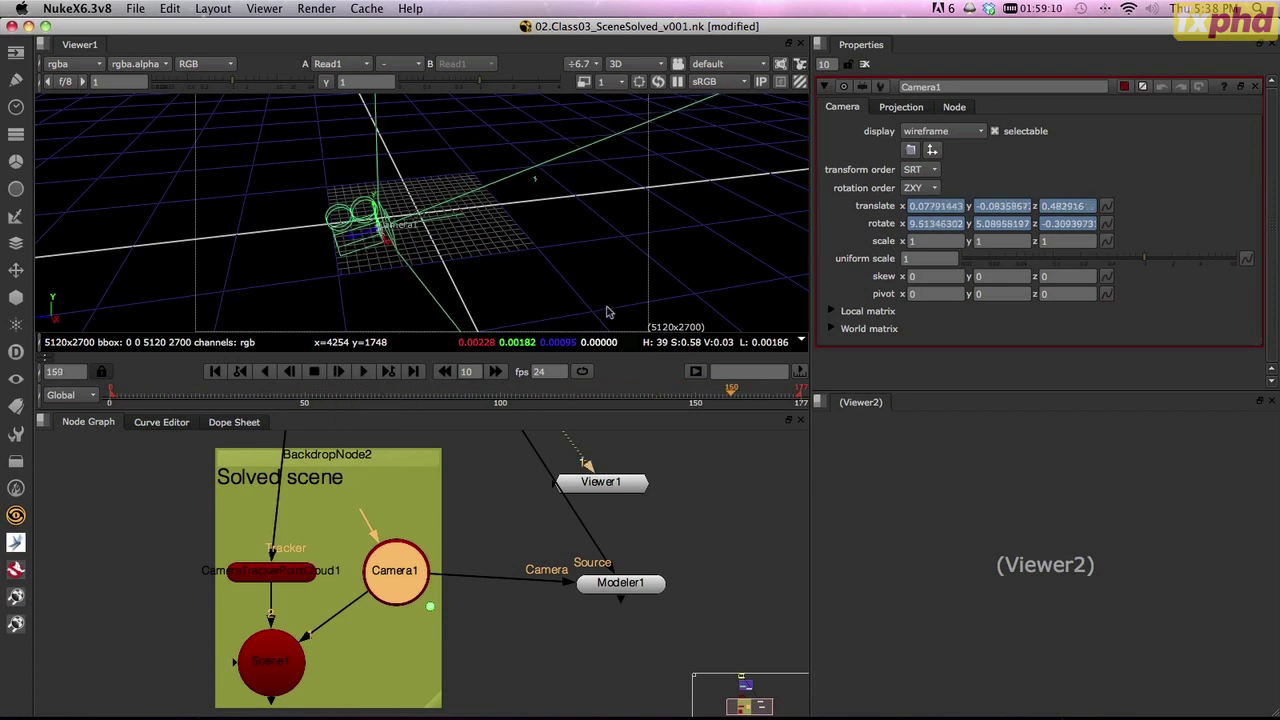
{"action": "left_click", "coordinate": [219, 373]}
{"action": "left_click", "coordinate": [739, 394]}
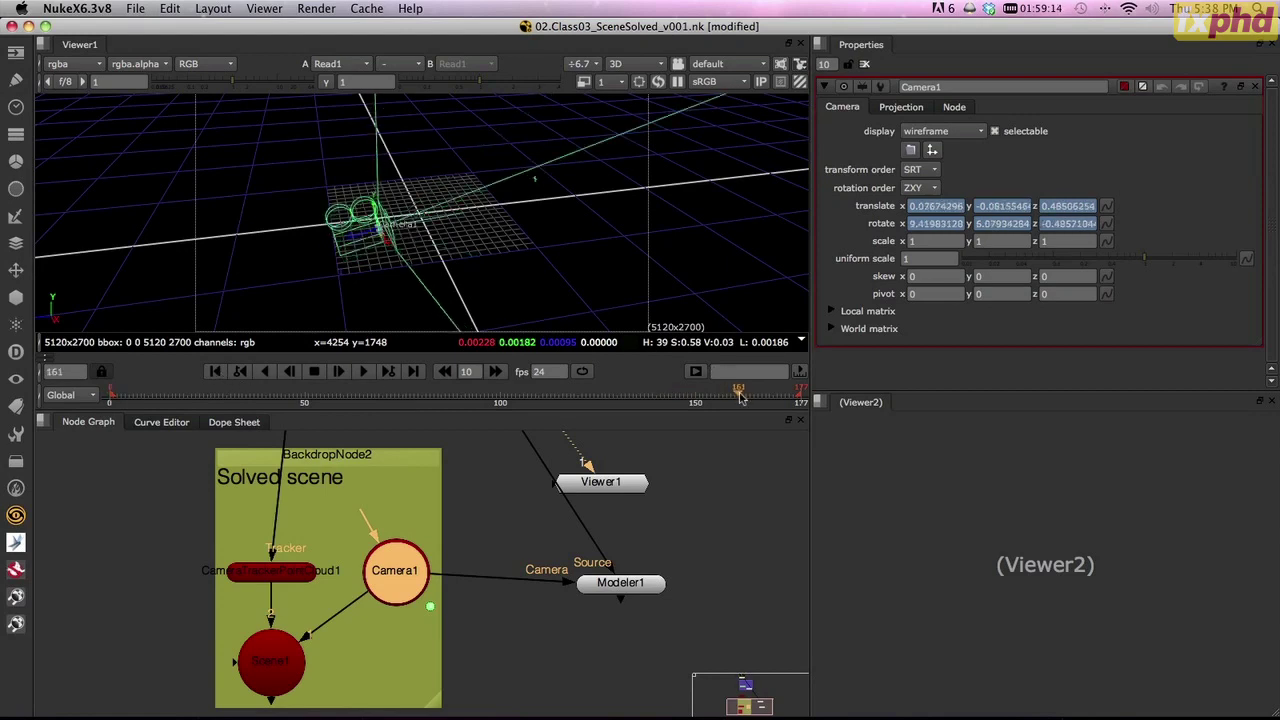
{"action": "left_click_drag", "start_coordinate": [742, 396], "coordinate": [736, 397]}
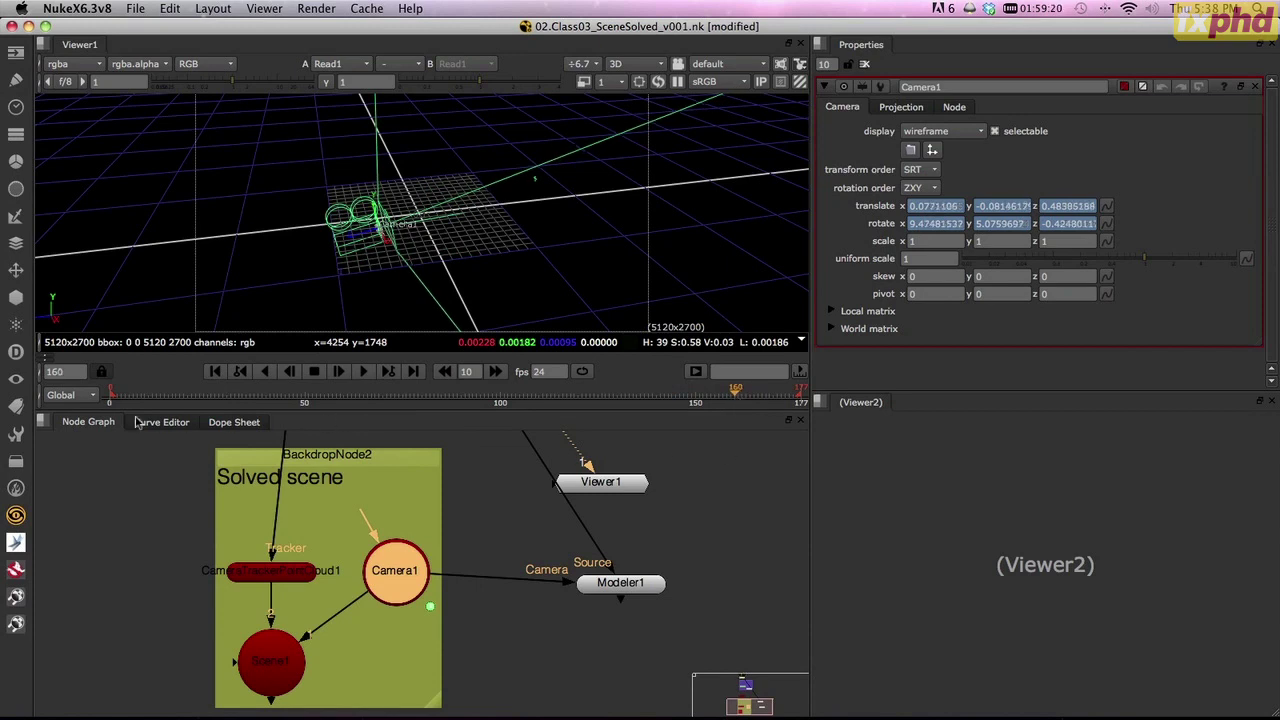
- Return to frame 0 and examine the eyes, nose bridge and nostrils in the 2D view
{"action": "left_click", "coordinate": [112, 396]}
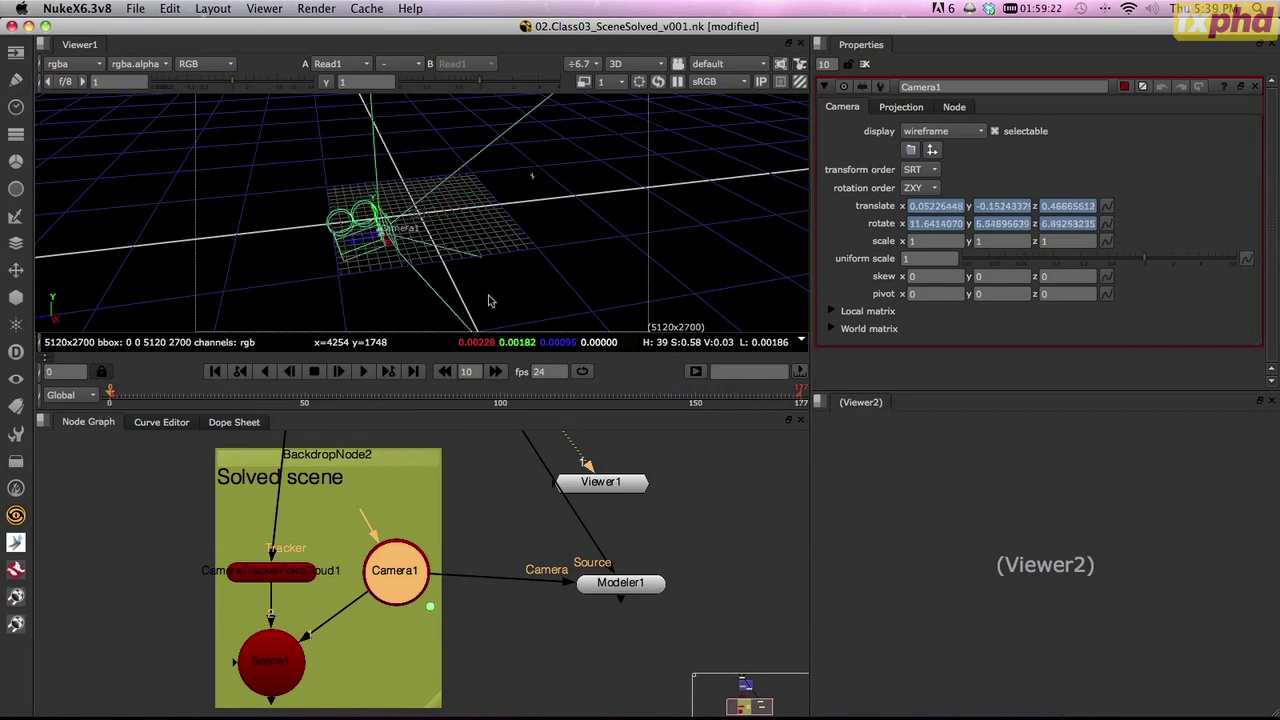
{"action": "key", "text": "Tab"}
{"action": "scroll", "coordinate": [514, 200], "scroll_direction": "up", "scroll_amount": 5}
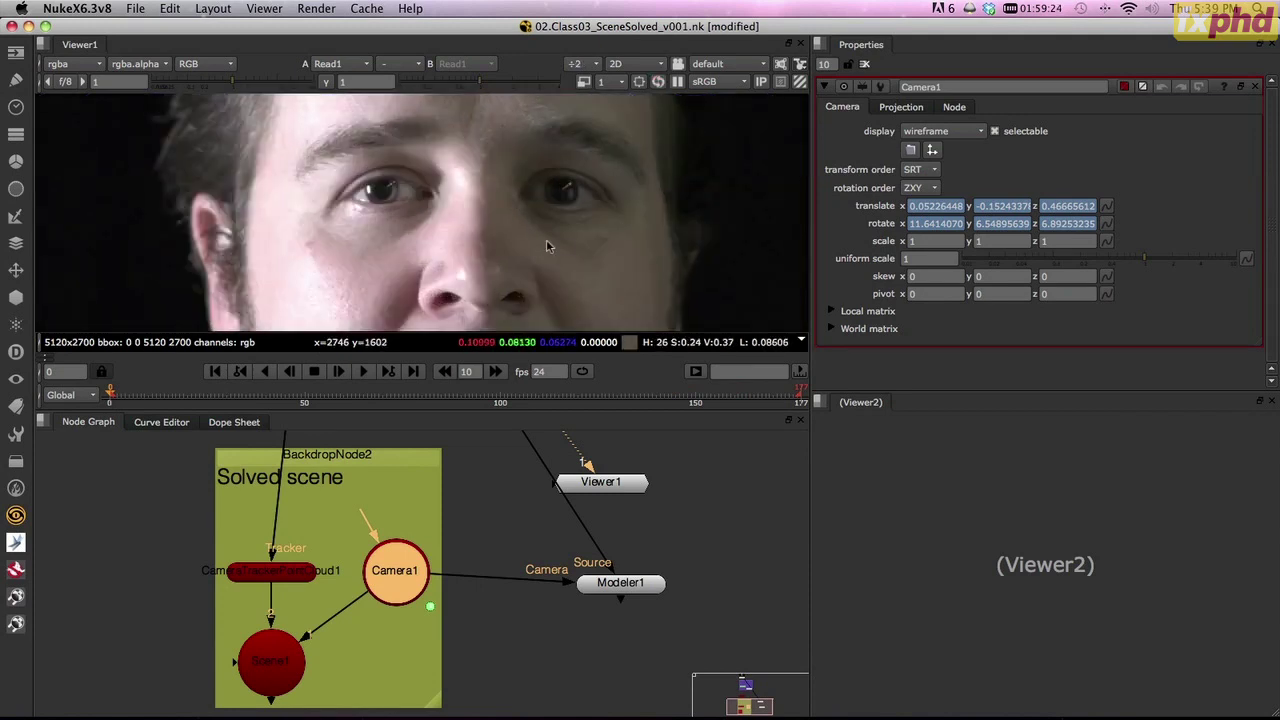
{"action": "scroll", "coordinate": [540, 250], "scroll_direction": "up", "scroll_amount": 3}
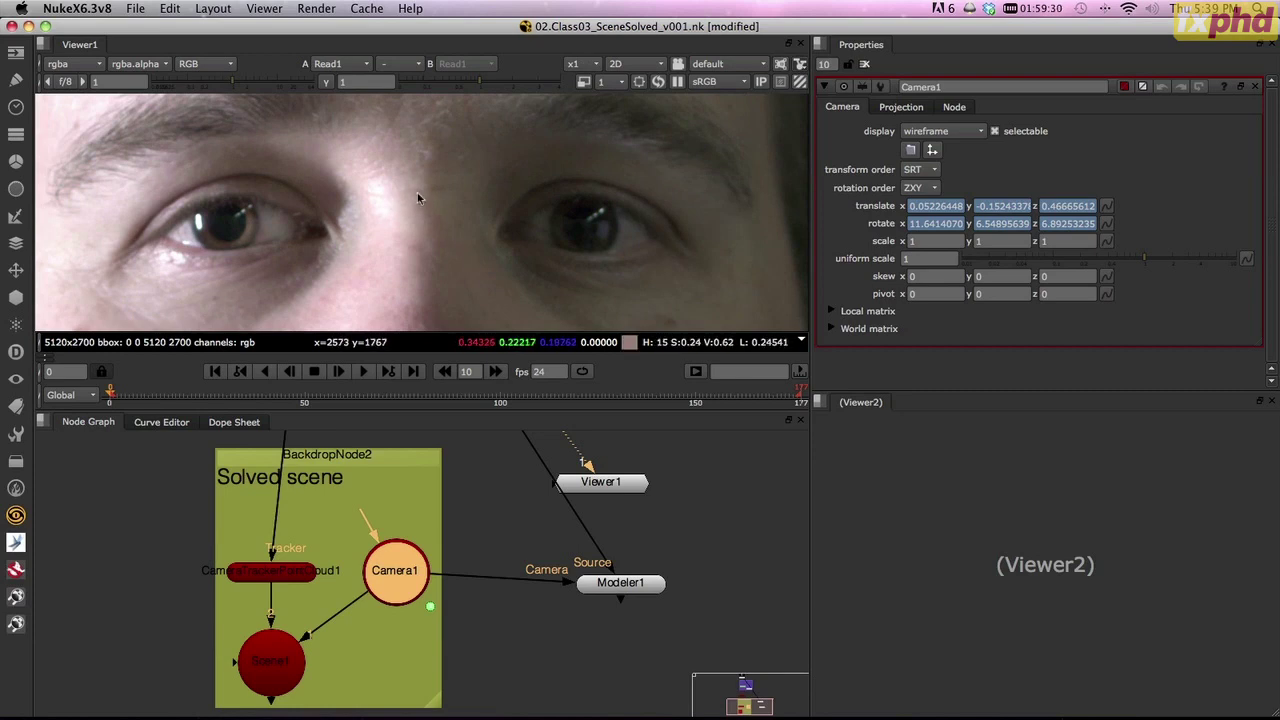
{"action": "scroll", "coordinate": [418, 192], "scroll_direction": "down", "scroll_amount": 3}
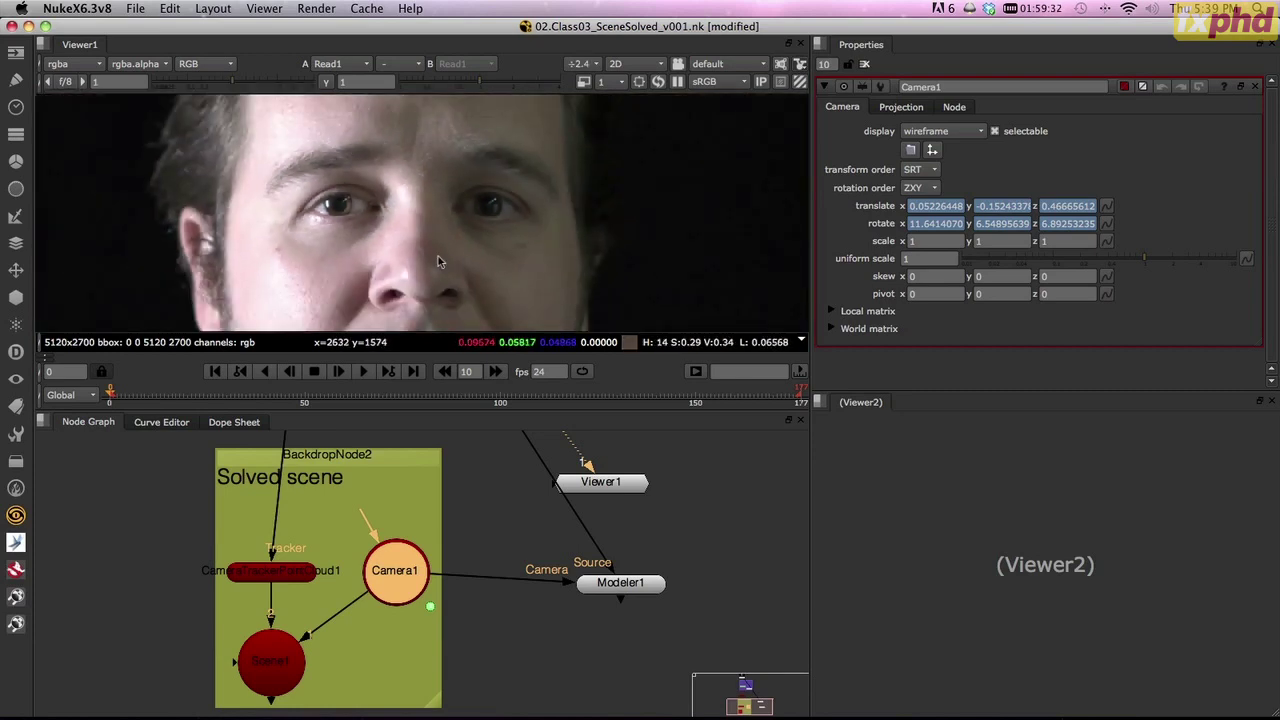
{"action": "scroll", "coordinate": [438, 256], "scroll_direction": "up", "scroll_amount": 1}
{"action": "scroll", "coordinate": [409, 227], "scroll_direction": "up", "scroll_amount": 2}
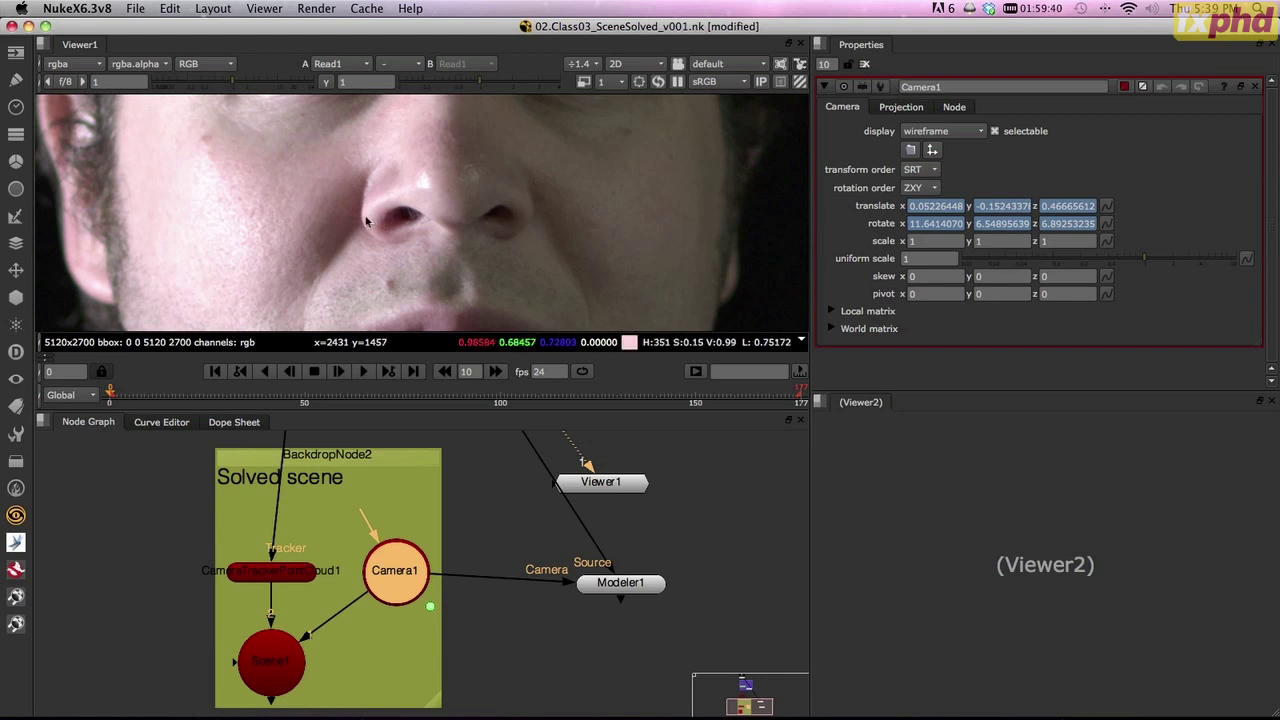
{"action": "scroll", "coordinate": [514, 171], "scroll_direction": "down", "scroll_amount": 3}
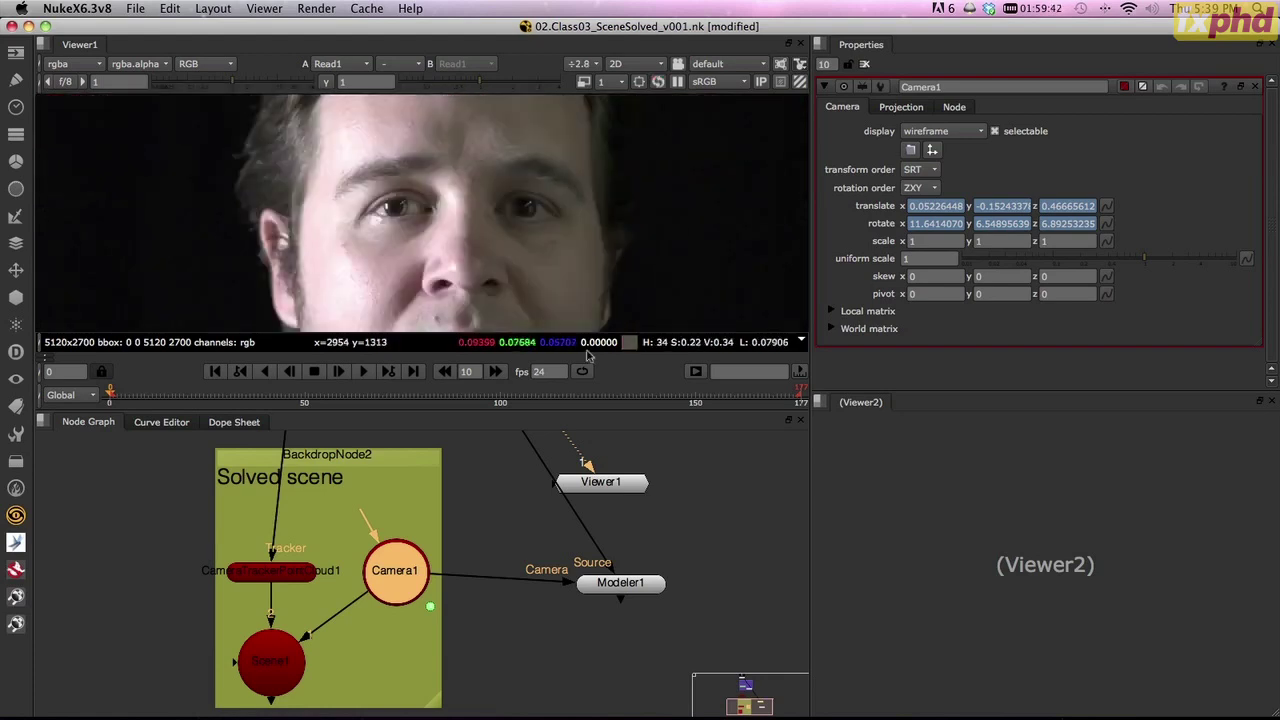
- Delete the existing Modeler1 node with its stray shape and add a fresh Modeler node below Viewer1
{"action": "double_click", "coordinate": [623, 584]}
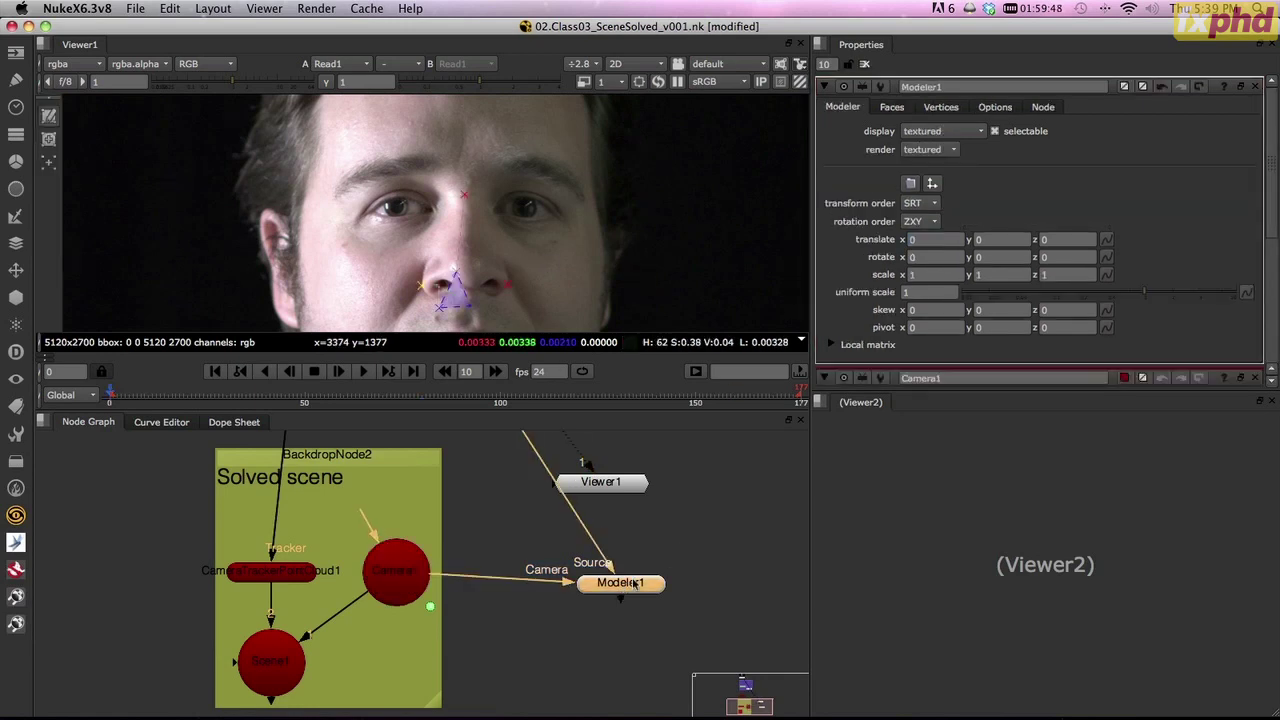
{"action": "key", "text": "Delete"}
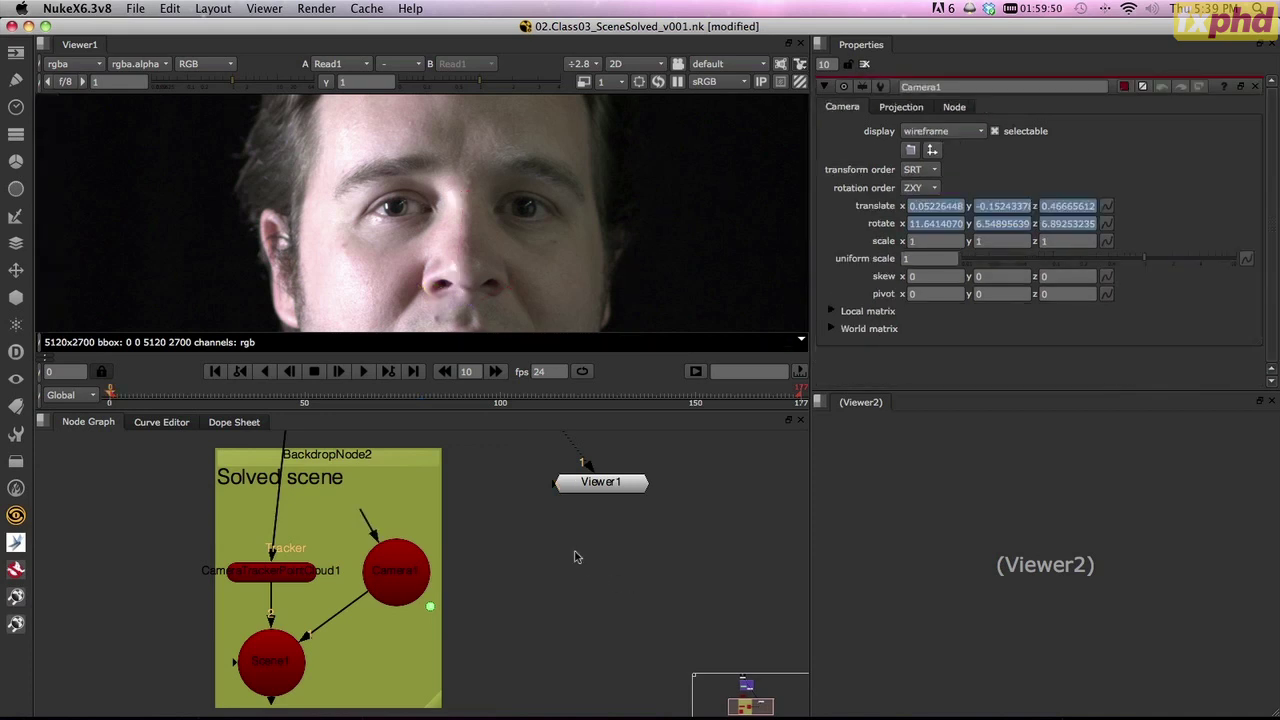
{"action": "key", "text": "Tab"}
{"action": "type", "text": "mod"}
{"action": "key", "text": "Escape"}
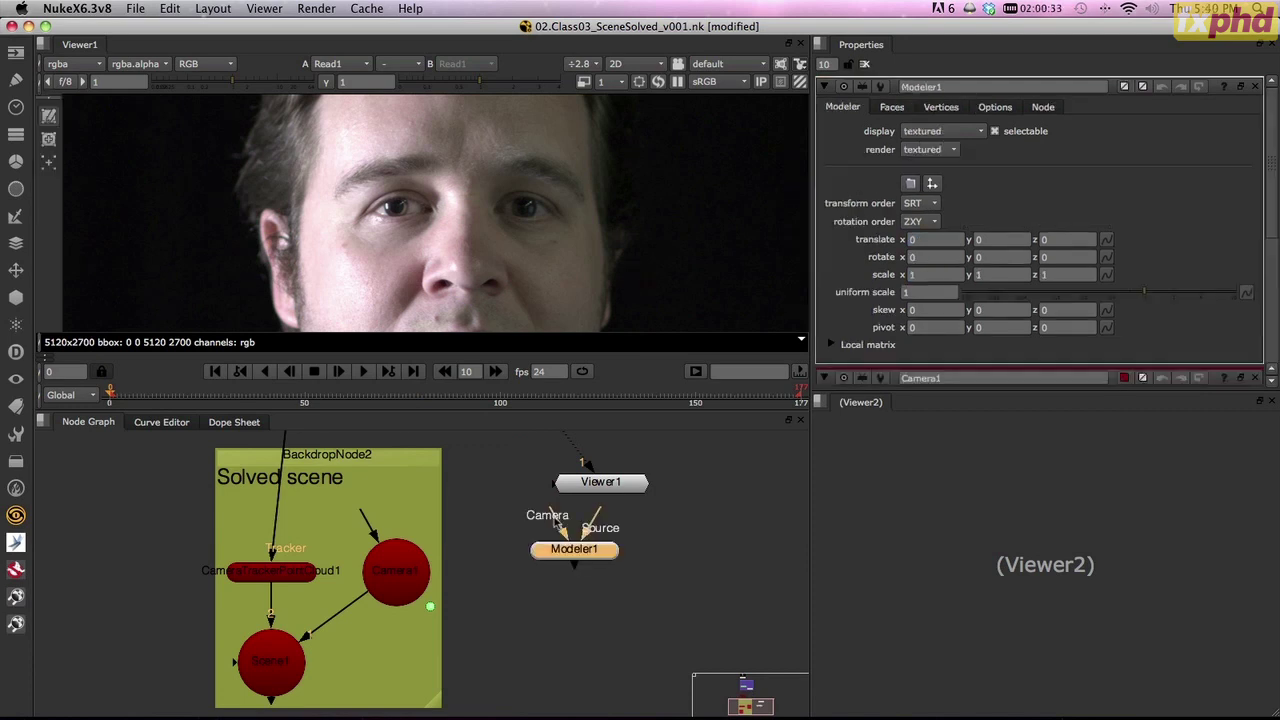
- Connect the new Modeler's Camera input to Camera1 and its Source input to the Read1 footage
{"action": "left_click_drag", "start_coordinate": [545, 515], "coordinate": [410, 572]}
{"action": "left_click_drag", "start_coordinate": [781, 692], "coordinate": [769, 676]}
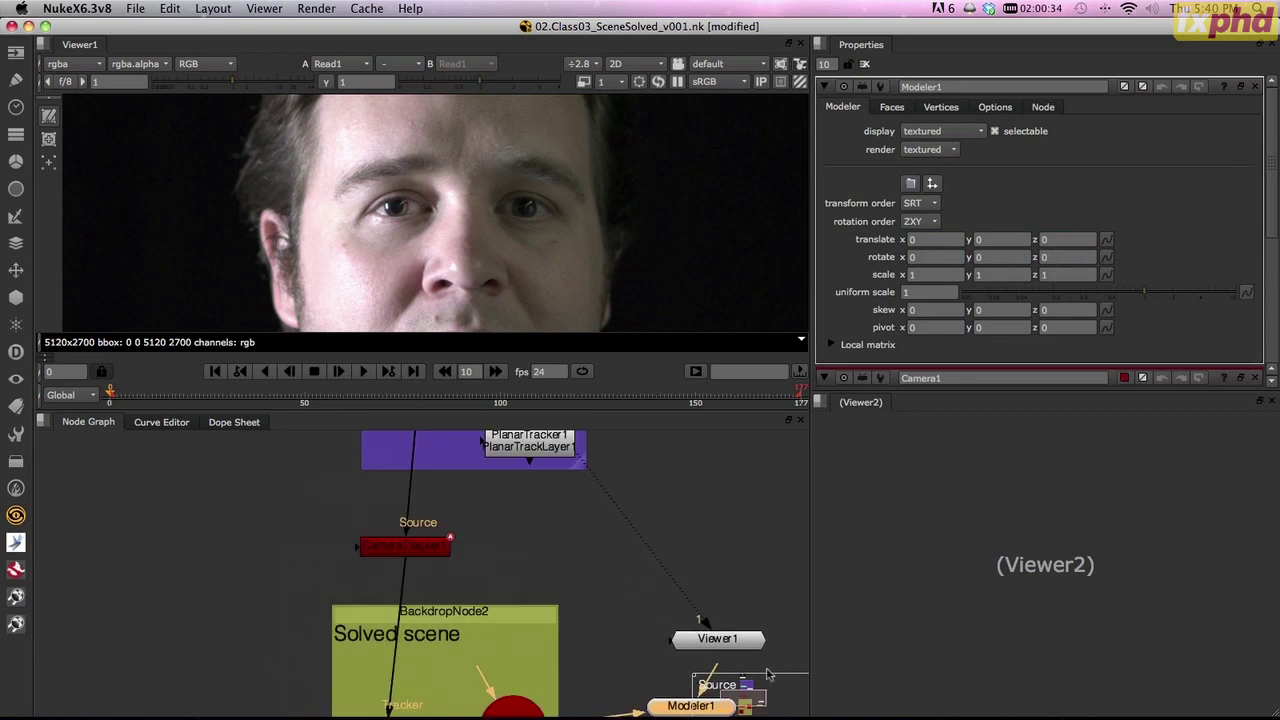
{"action": "scroll", "coordinate": [490, 440], "scroll_direction": "up", "scroll_amount": 5}
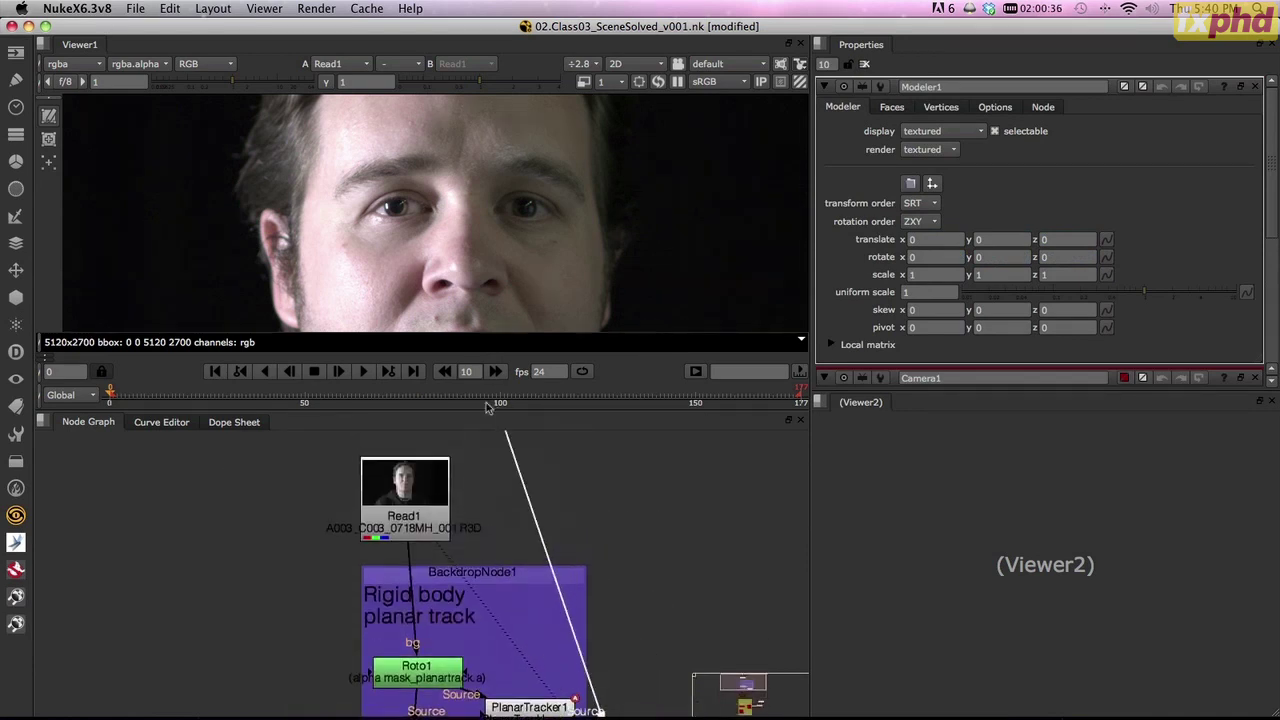
{"action": "left_click_drag", "start_coordinate": [478, 639], "coordinate": [671, 563], "text": "ctrl"}
{"action": "scroll", "coordinate": [586, 622], "scroll_direction": "down", "scroll_amount": 5}
{"action": "scroll", "coordinate": [510, 560], "scroll_direction": "down", "scroll_amount": 3}
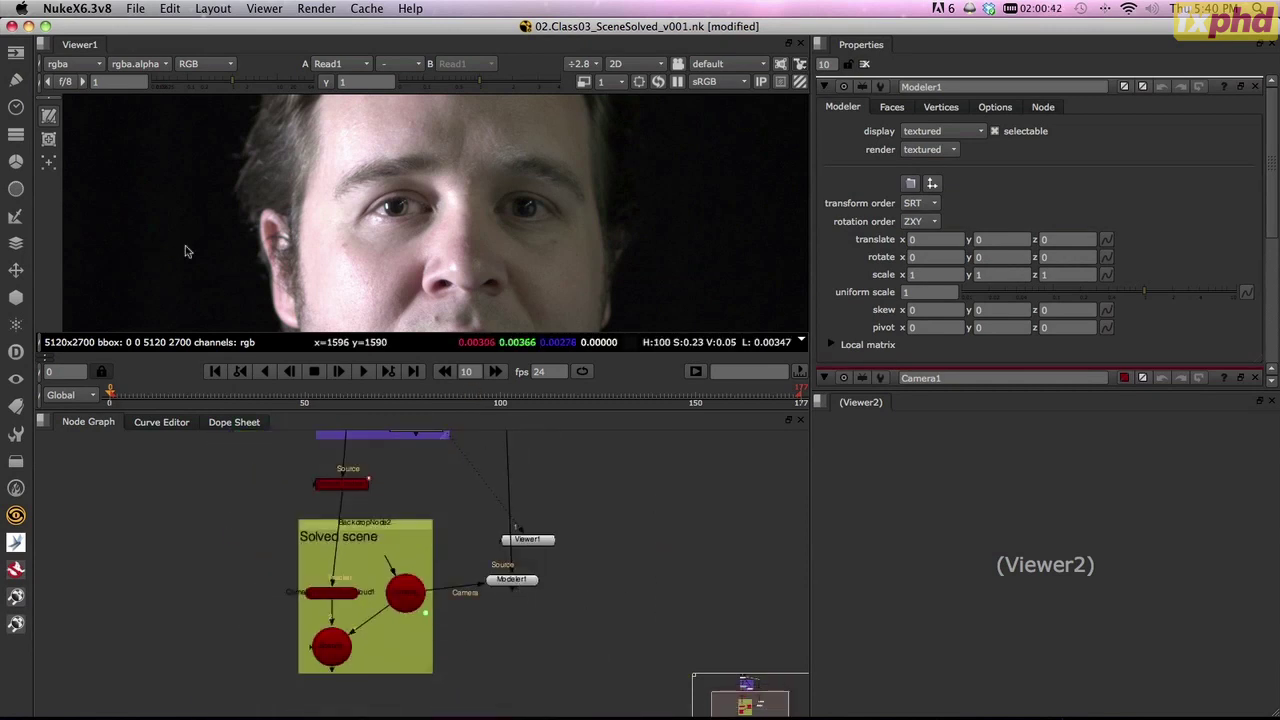
- Draw a triangular Modeler face at frame 0 from the nose bridge to the outer edges of both nostrils
{"action": "scroll", "coordinate": [491, 266], "scroll_direction": "up", "scroll_amount": 2}
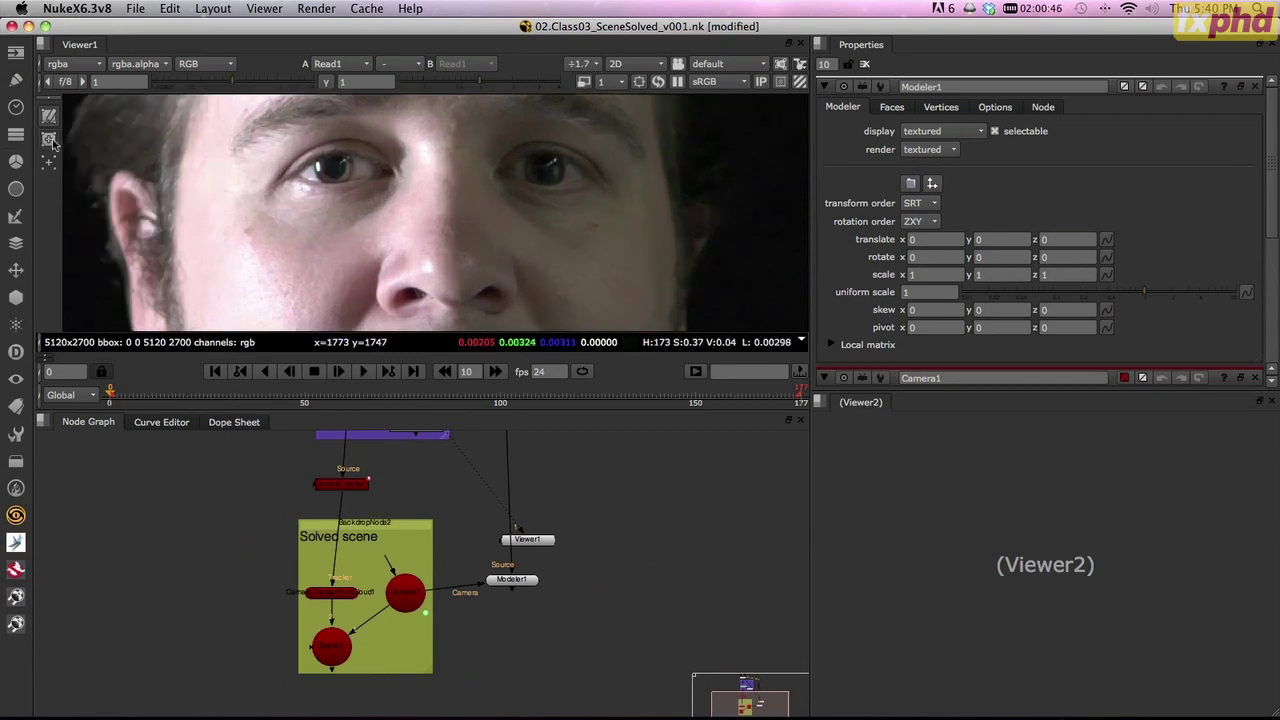
{"action": "scroll", "coordinate": [445, 157], "scroll_direction": "up", "scroll_amount": 2}
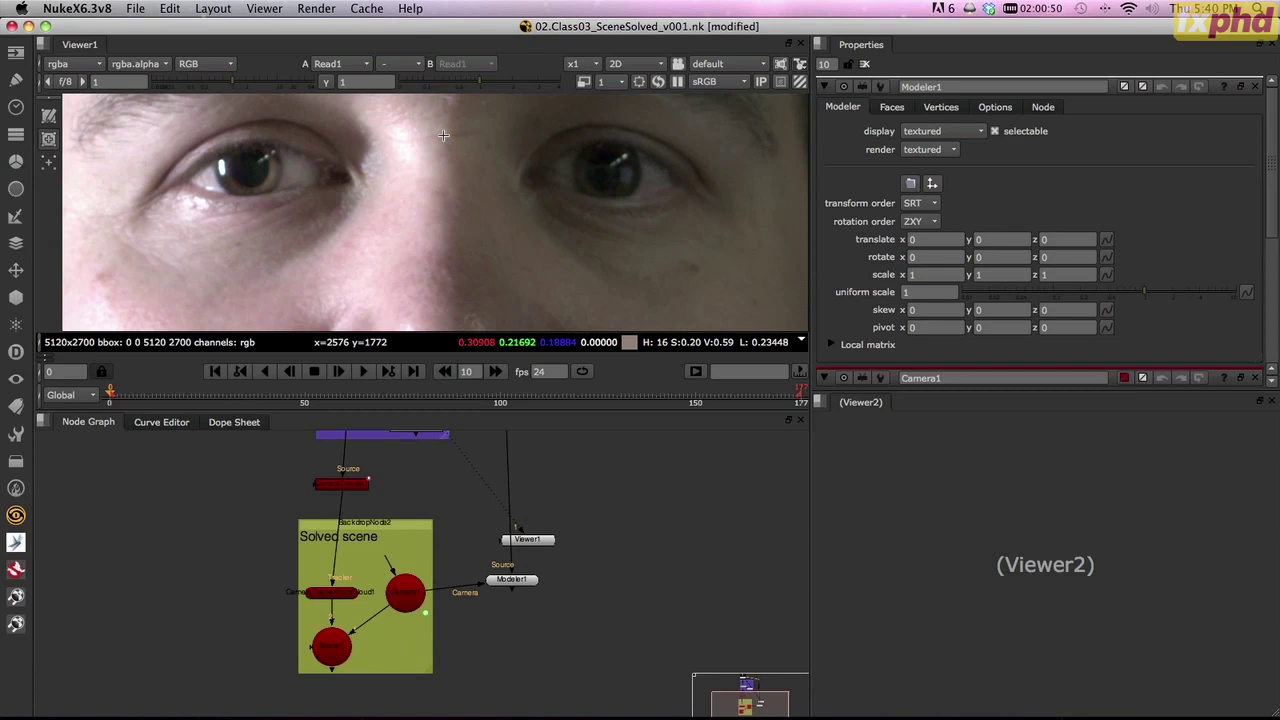
{"action": "left_click_drag", "start_coordinate": [443, 135], "coordinate": [449, 277]}
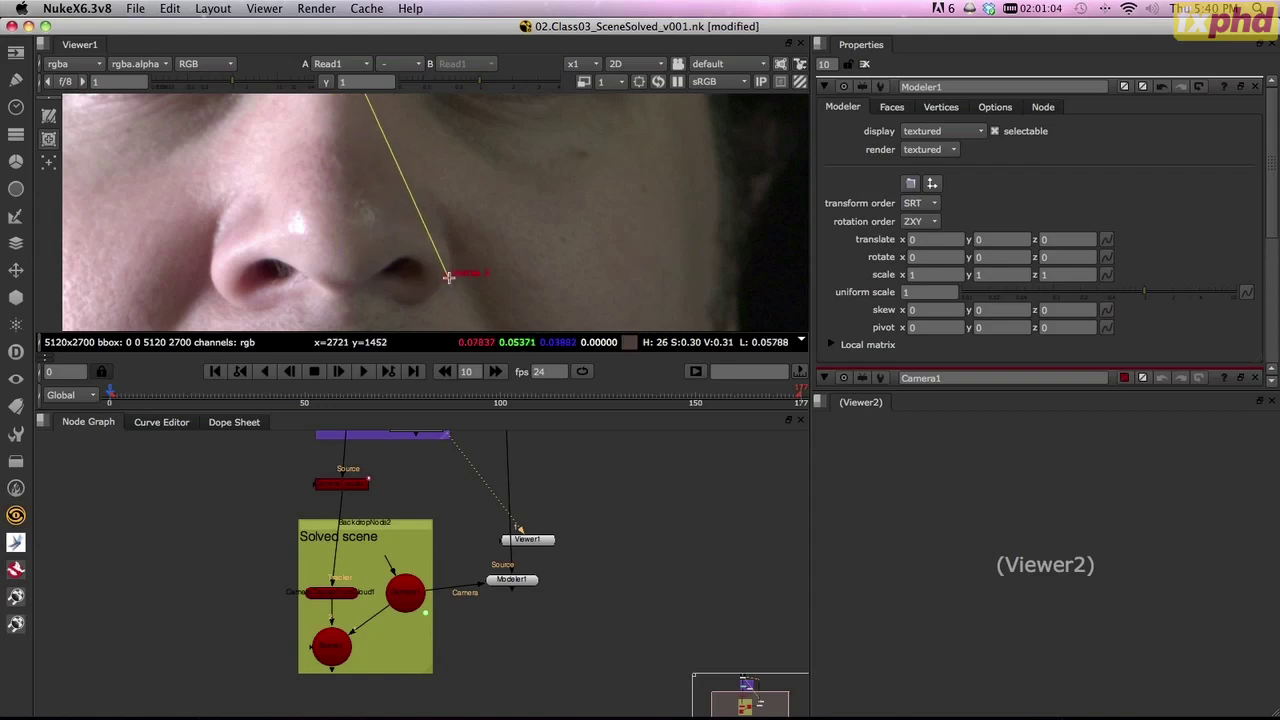
{"action": "left_click_drag", "start_coordinate": [449, 277], "coordinate": [448, 276]}
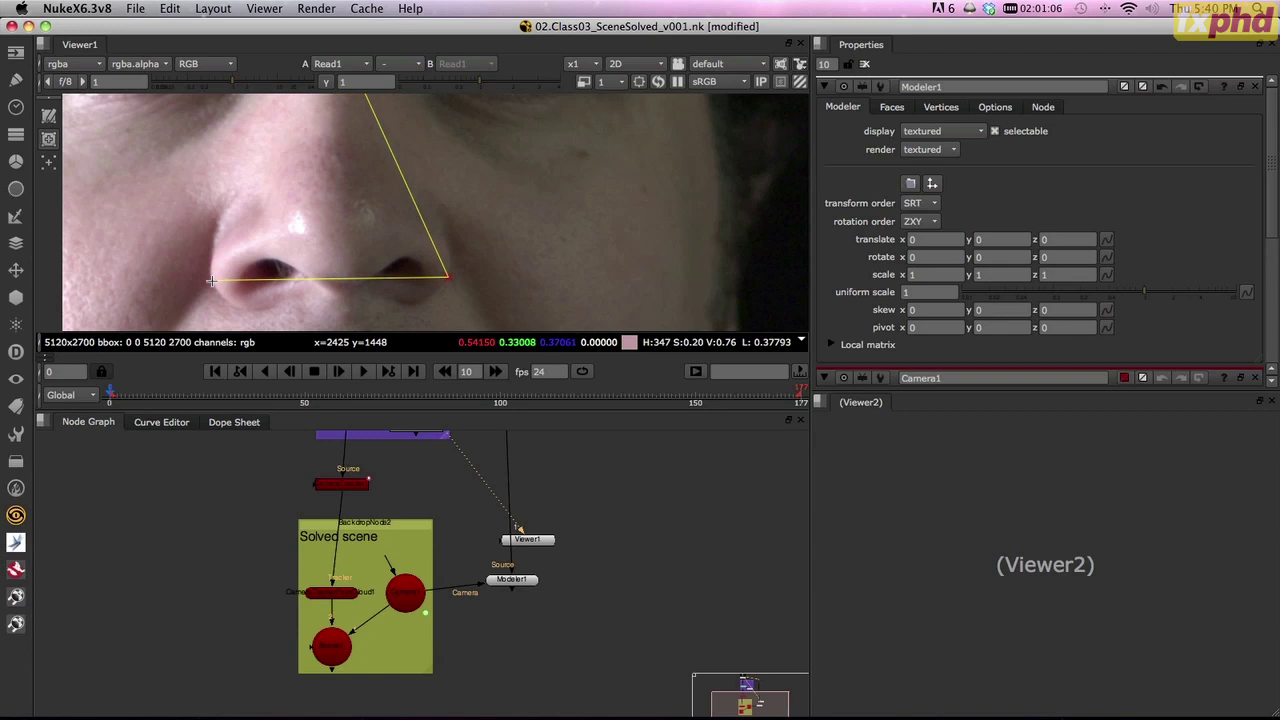
{"action": "left_click", "coordinate": [211, 281]}
{"action": "middle_click_drag", "start_coordinate": [260, 229], "coordinate": [300, 330]}
{"action": "left_click", "coordinate": [375, 124]}
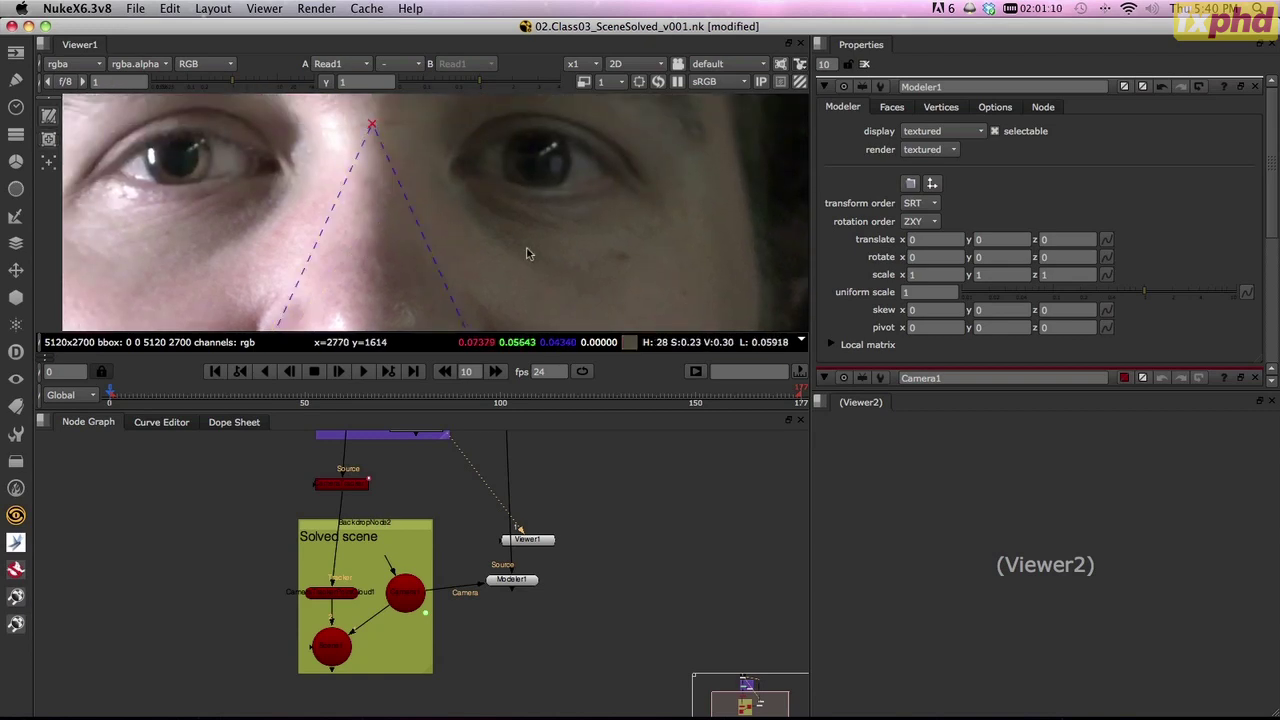
- Go to frame 160 and align the triangle's top vertex with the bridge of the nose
{"action": "middle_click_drag", "start_coordinate": [529, 251], "coordinate": [572, 222]}
{"action": "scroll", "coordinate": [512, 184], "scroll_direction": "down", "scroll_amount": 2}
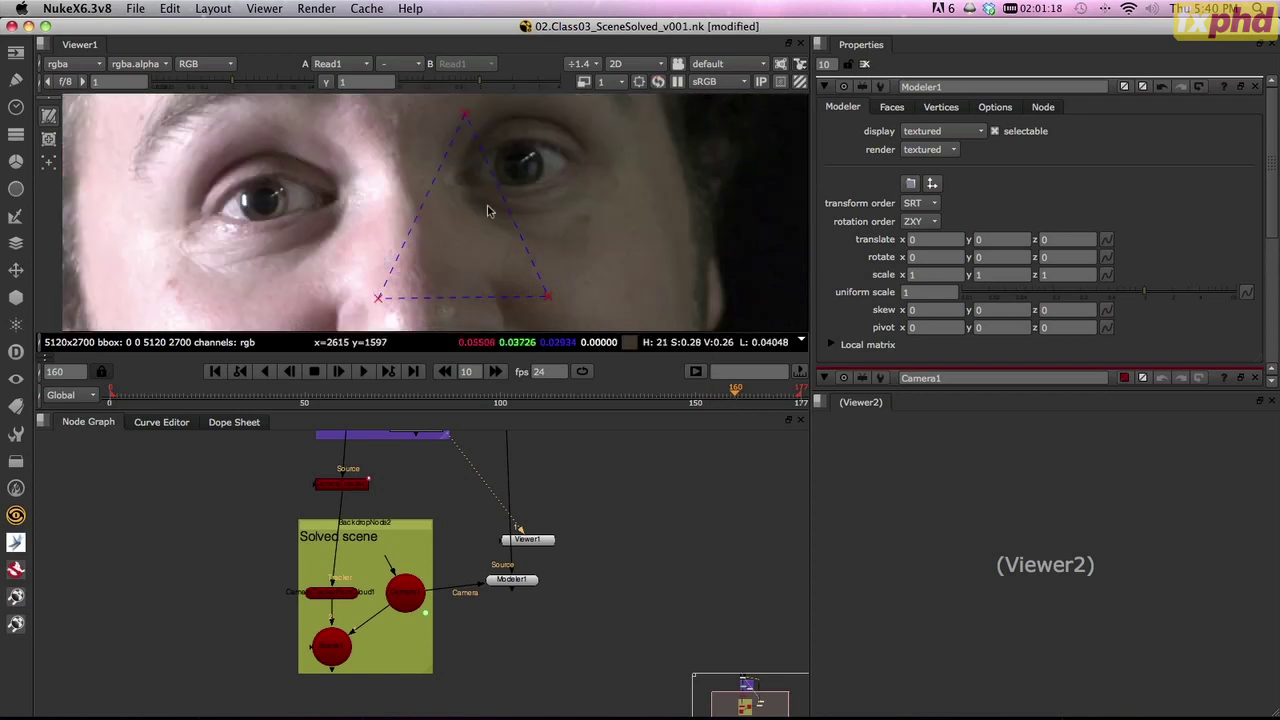
{"action": "left_click_drag", "start_coordinate": [468, 117], "coordinate": [397, 152]}
{"action": "scroll", "coordinate": [398, 160], "scroll_direction": "up", "scroll_amount": 8}
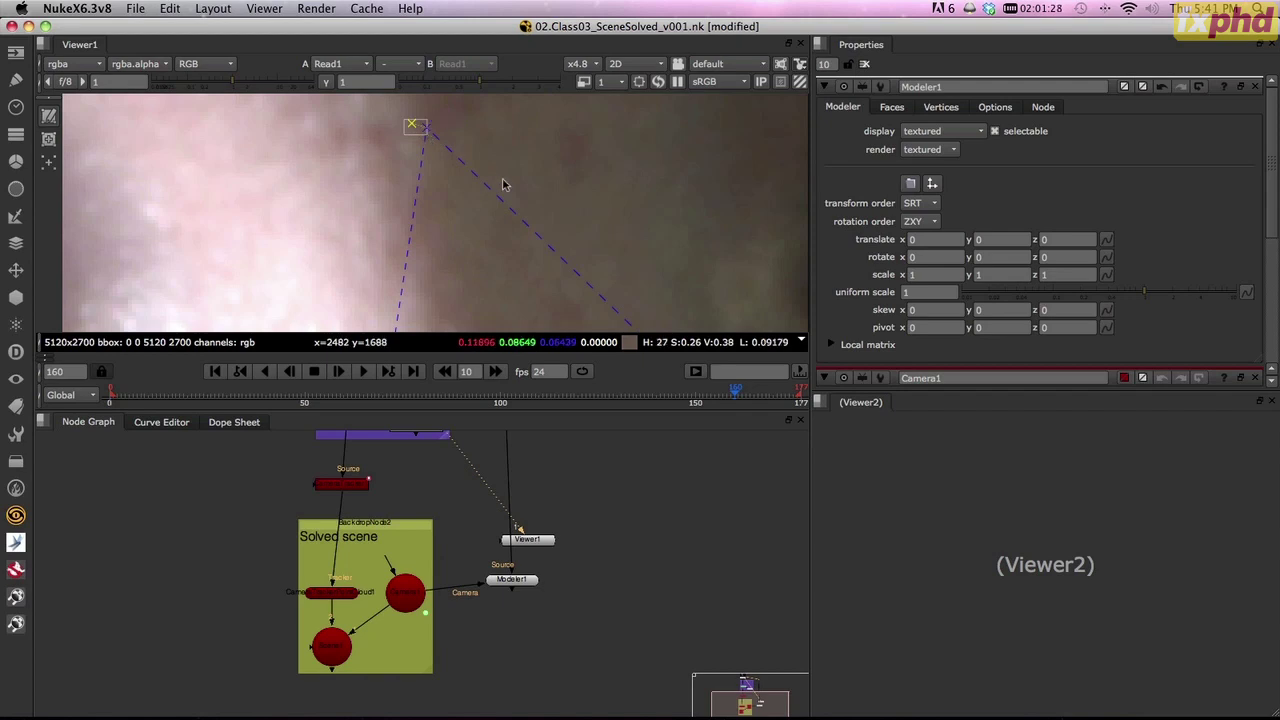
{"action": "scroll", "coordinate": [503, 184], "scroll_direction": "down", "scroll_amount": 8}
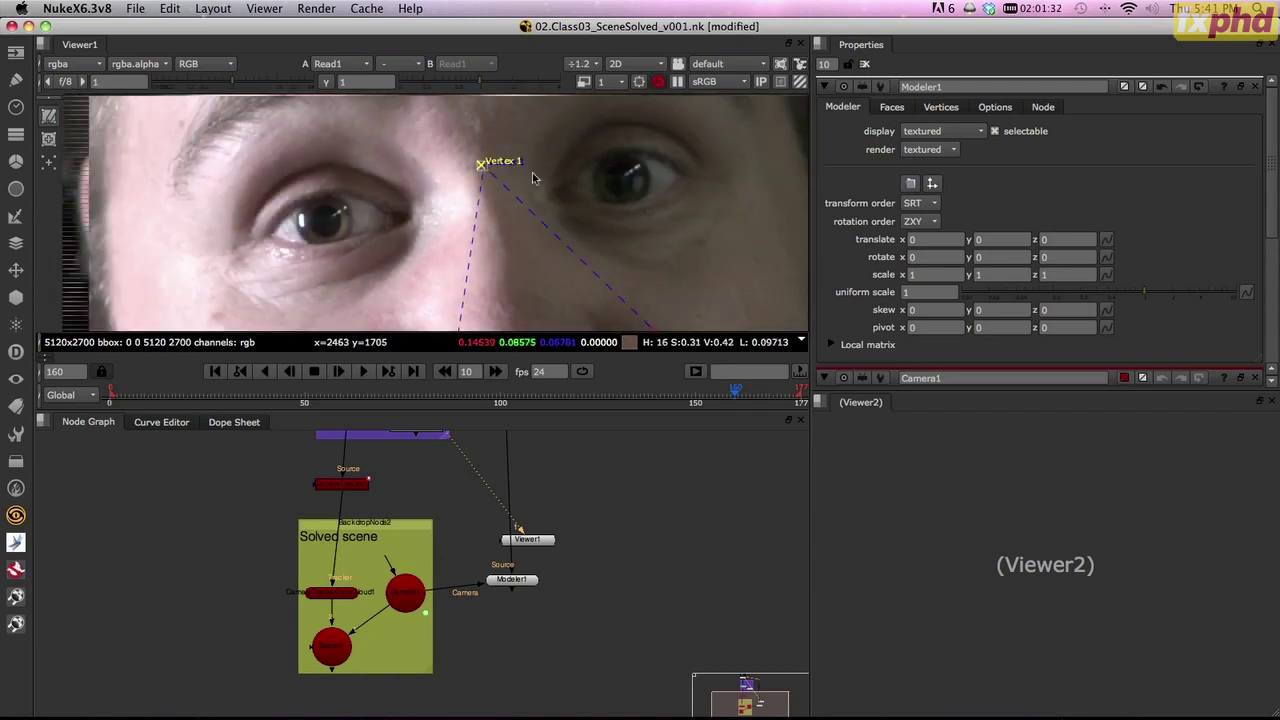
{"action": "scroll", "coordinate": [533, 178], "scroll_direction": "down", "scroll_amount": 2}
{"action": "scroll", "coordinate": [528, 176], "scroll_direction": "up", "scroll_amount": 6}
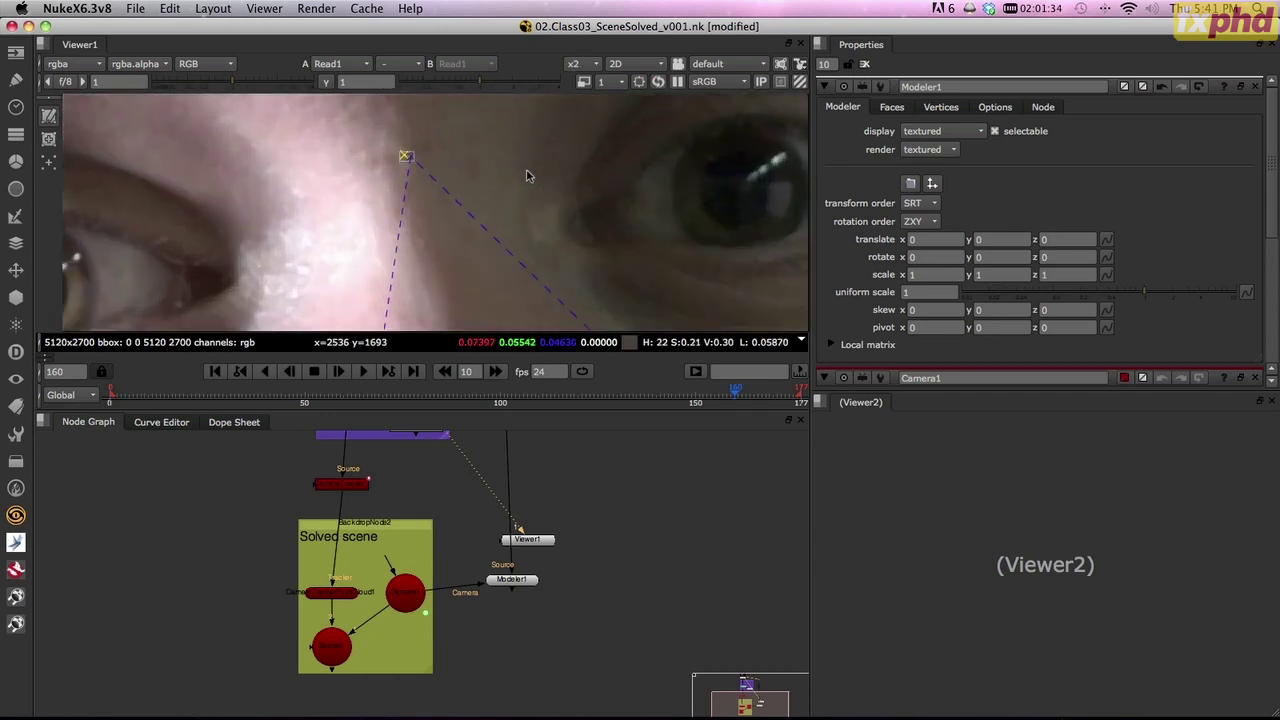
{"action": "scroll", "coordinate": [480, 178], "scroll_direction": "down", "scroll_amount": 5}
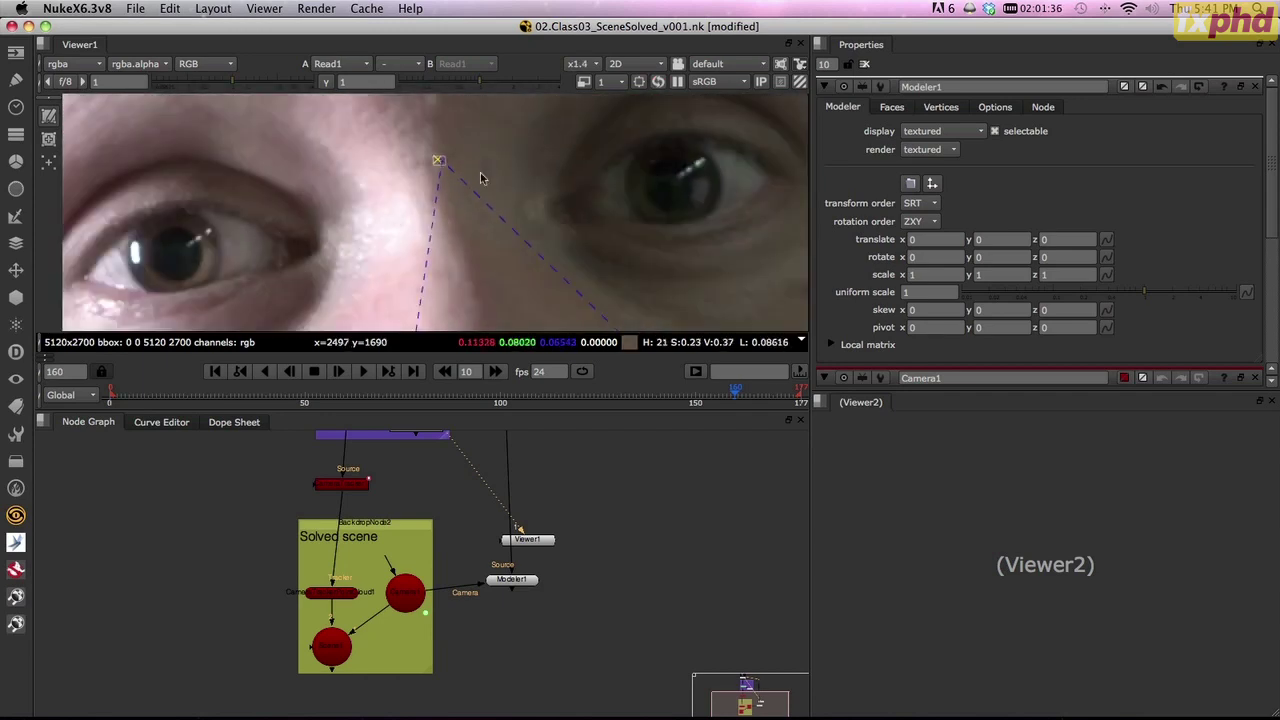
{"action": "scroll", "coordinate": [461, 172], "scroll_direction": "down", "scroll_amount": 2}
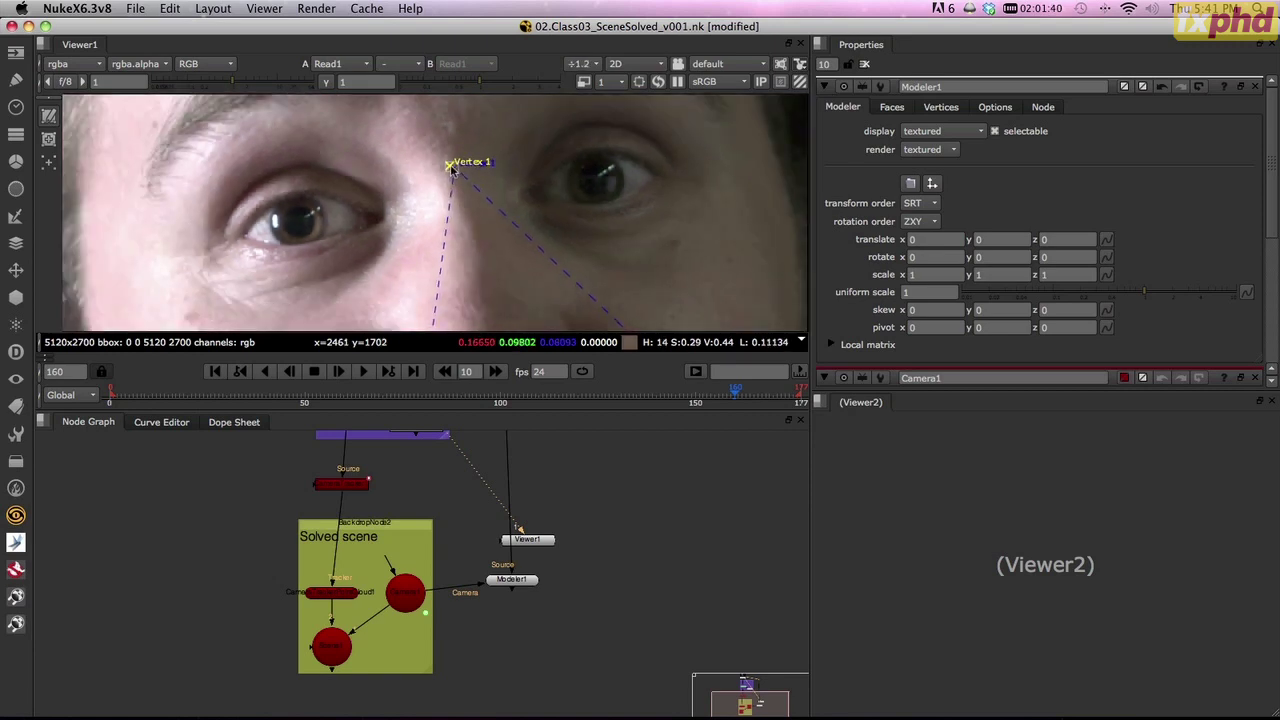
{"action": "scroll", "coordinate": [527, 227], "scroll_direction": "down", "scroll_amount": 2}
{"action": "scroll", "coordinate": [604, 176], "scroll_direction": "down", "scroll_amount": 1}
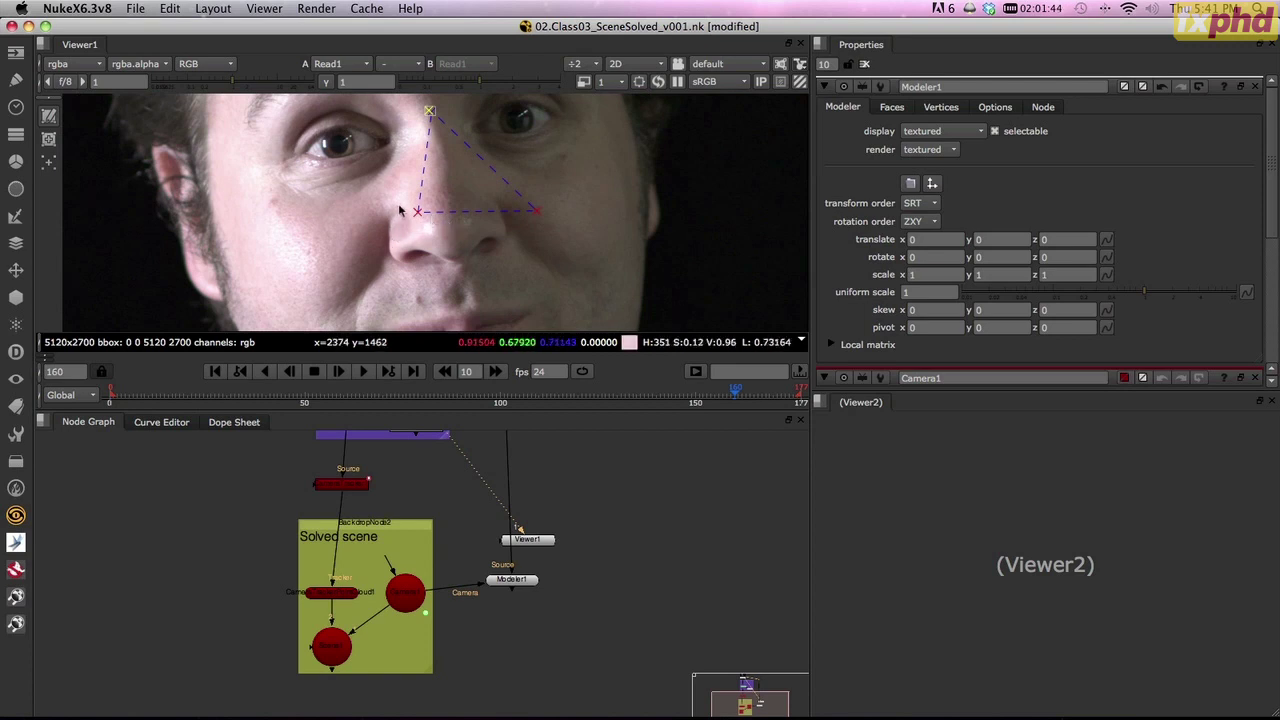
- Align the triangle's two lower vertices with the outer edges of the nostrils at frame 160
{"action": "left_click_drag", "start_coordinate": [420, 215], "coordinate": [397, 262]}
{"action": "scroll", "coordinate": [396, 261], "scroll_direction": "up", "scroll_amount": 1}
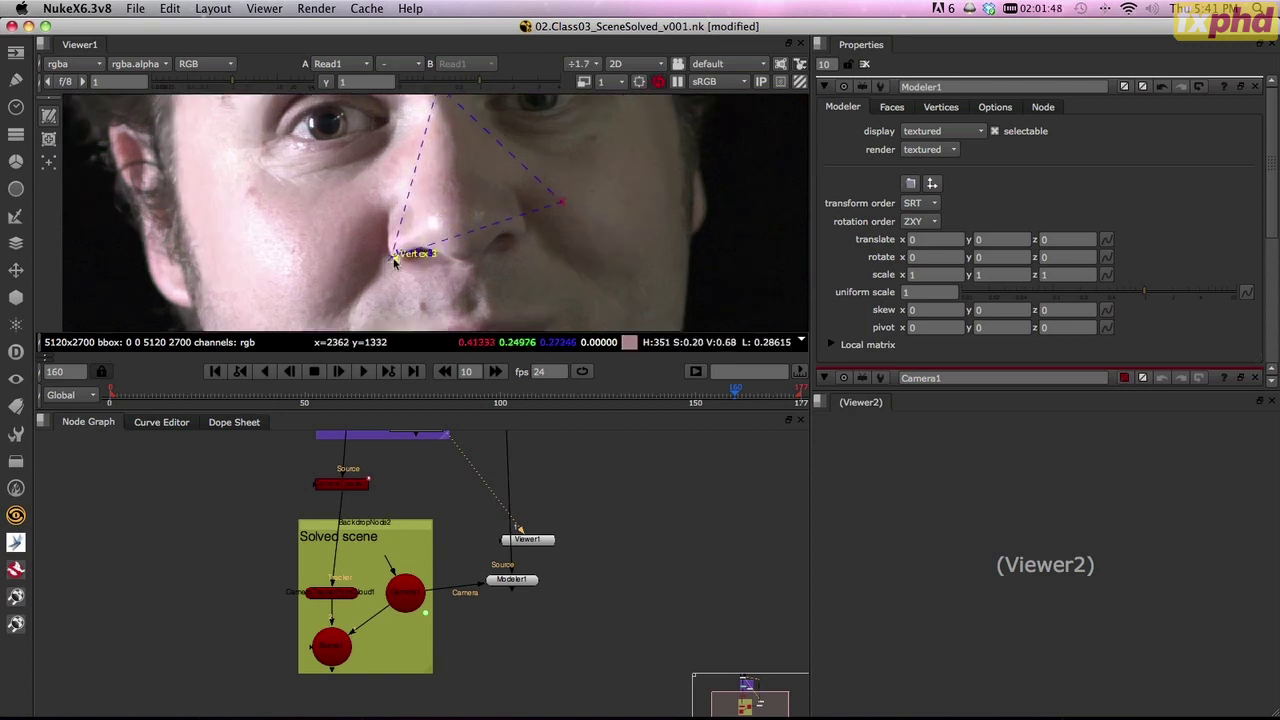
{"action": "scroll", "coordinate": [396, 261], "scroll_direction": "up", "scroll_amount": 3}
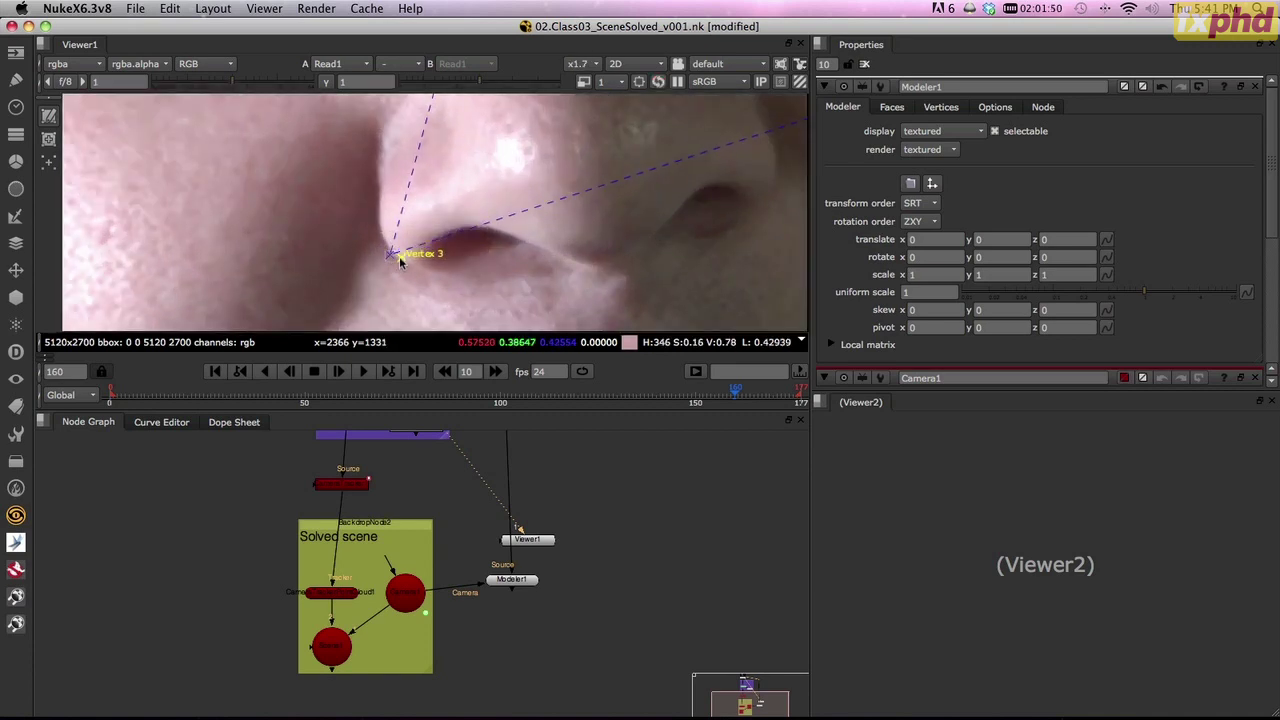
{"action": "mouse_move", "coordinate": [390, 254]}
{"action": "left_mouse_down"}
{"action": "mouse_move", "coordinate": [429, 263]}
{"action": "mouse_move", "coordinate": [395, 260]}
{"action": "left_mouse_up"}
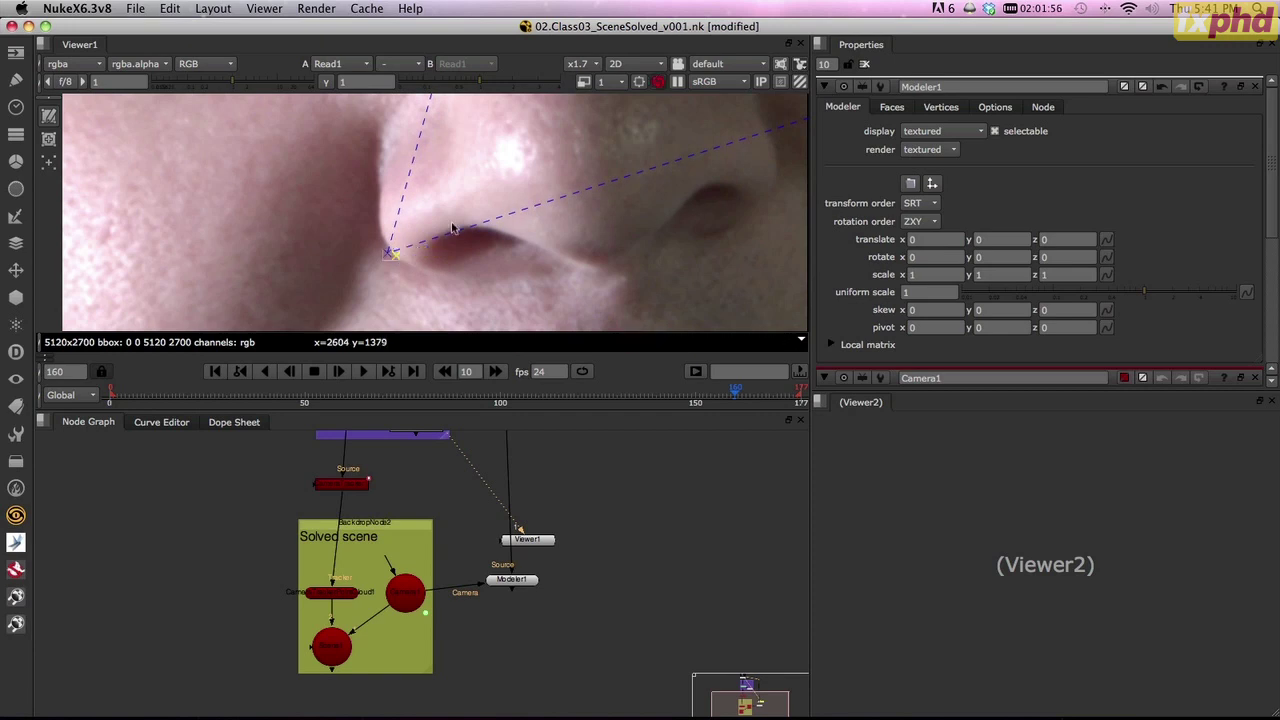
{"action": "middle_click_drag", "start_coordinate": [452, 228], "coordinate": [180, 259]}
{"action": "left_click_drag", "start_coordinate": [610, 130], "coordinate": [509, 222]}
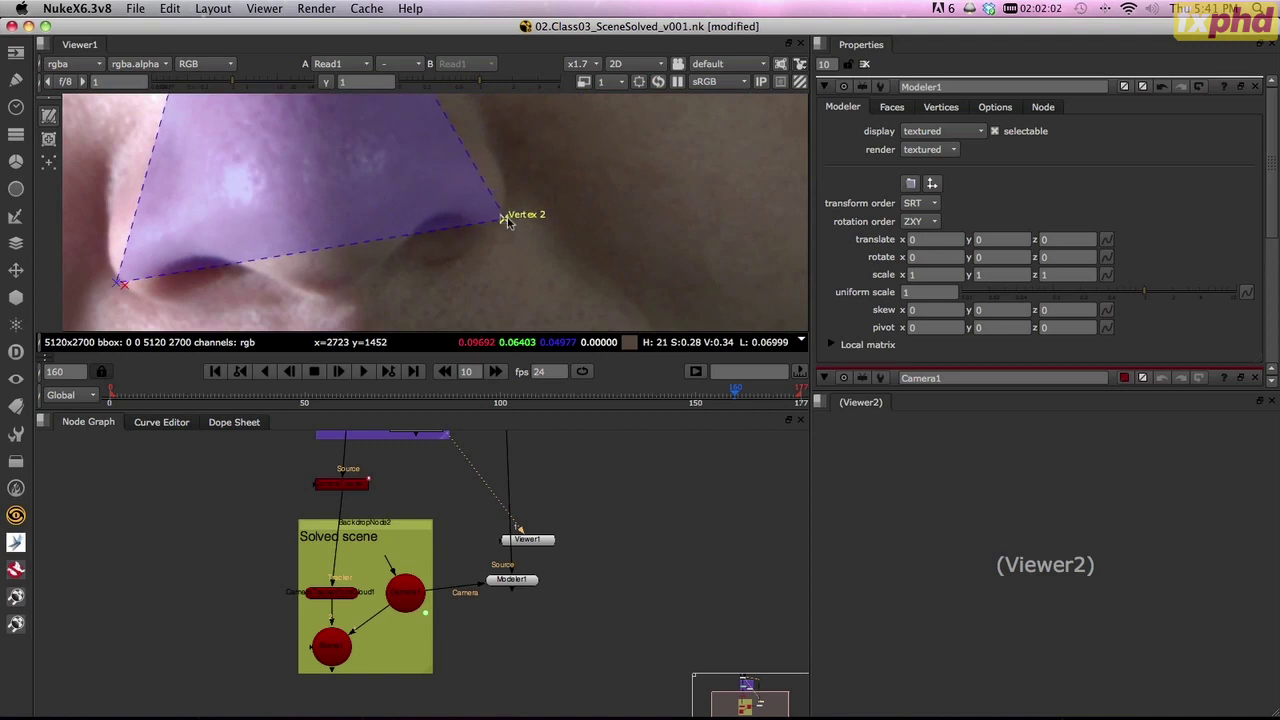
{"action": "scroll", "coordinate": [554, 168], "scroll_direction": "down", "scroll_amount": 5}
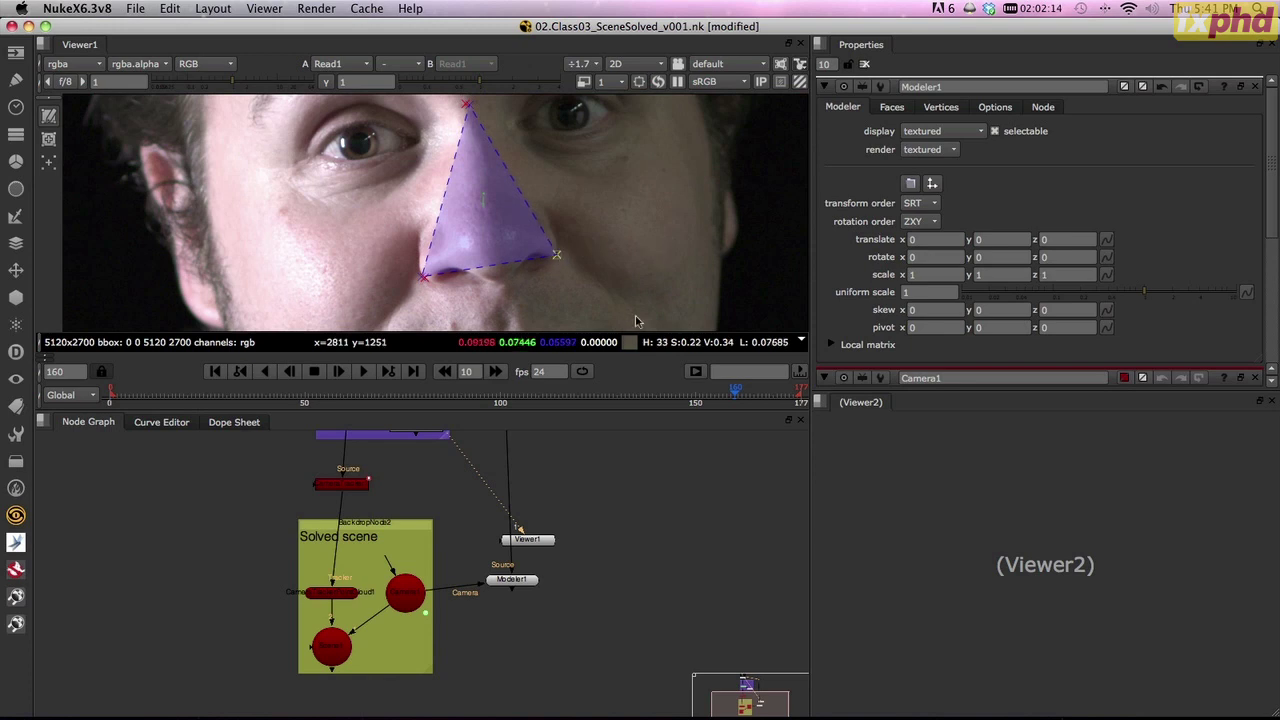
- Check how the nose triangle sticks to the face at frames 100, 50 and 30
{"action": "left_click", "coordinate": [501, 403]}
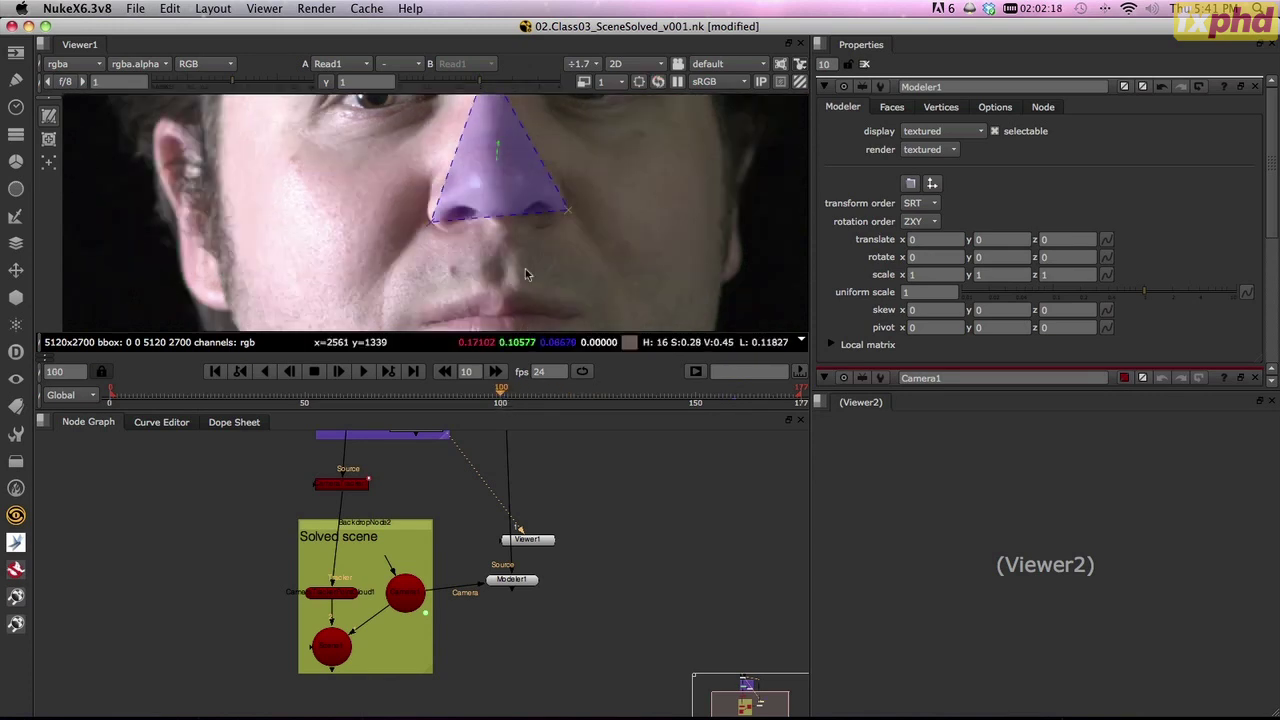
{"action": "left_click", "coordinate": [304, 394]}
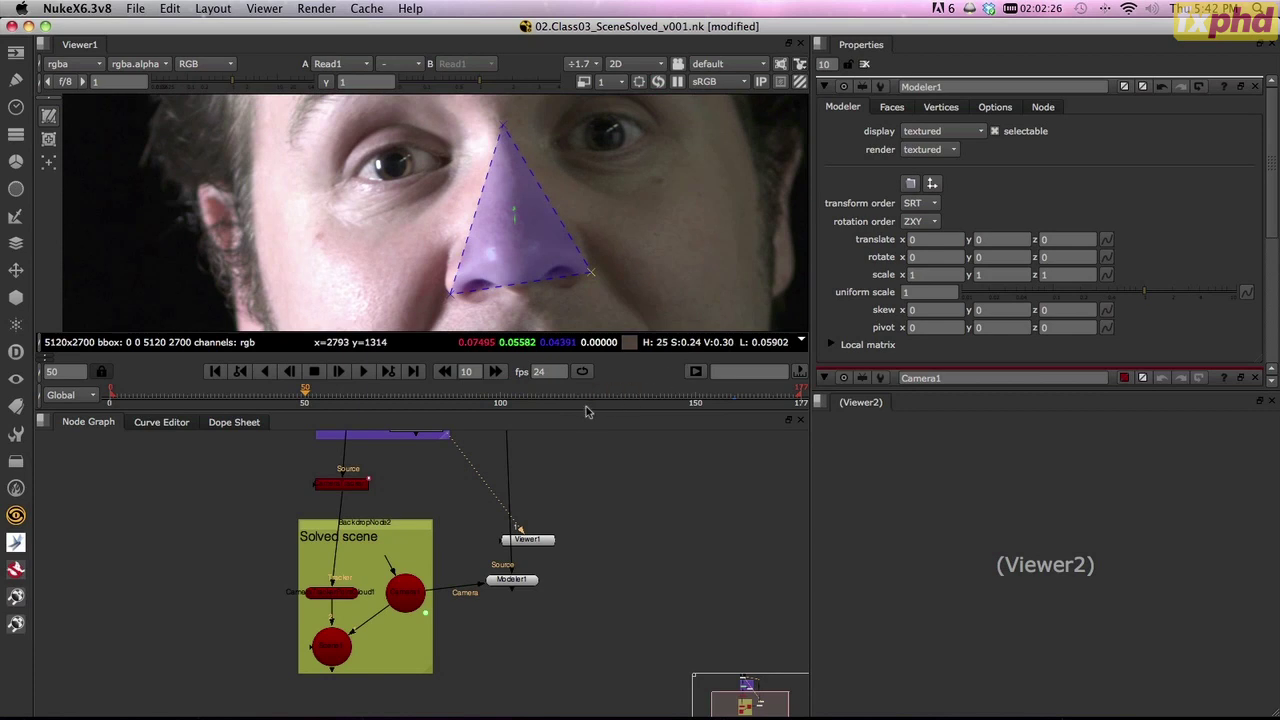
{"action": "left_click", "coordinate": [622, 395]}
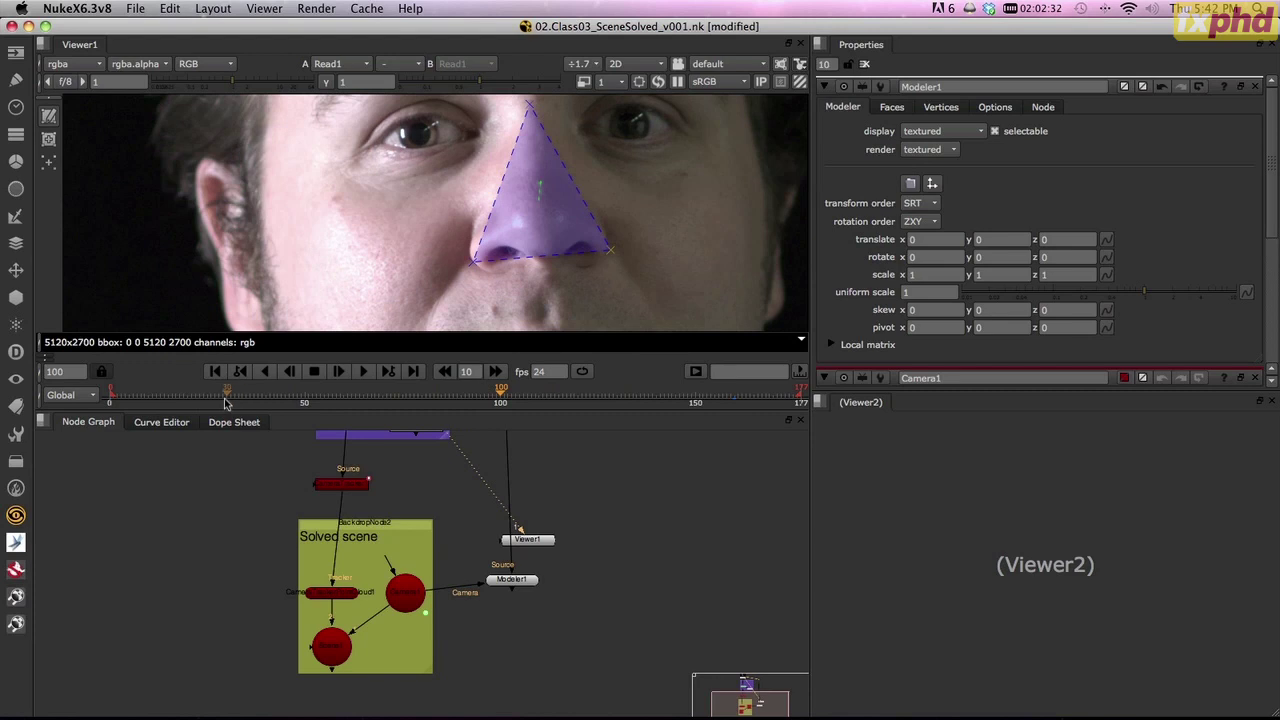
{"action": "left_click", "coordinate": [226, 400]}
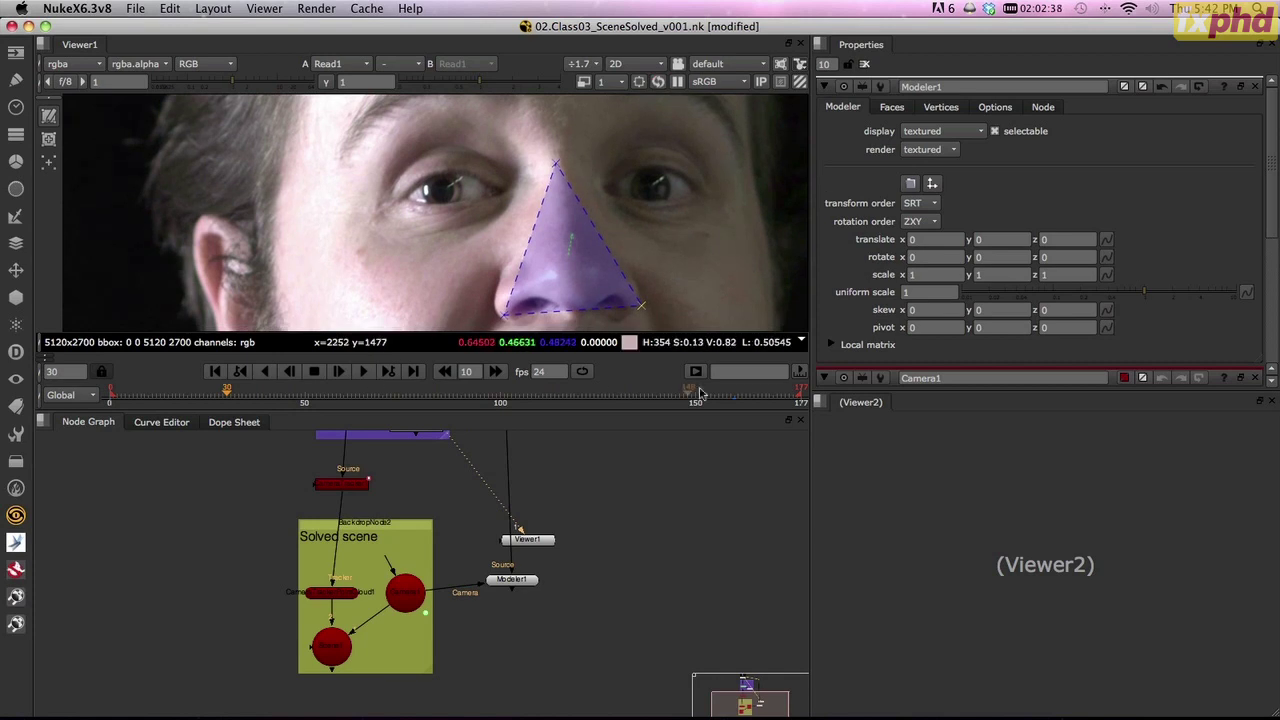
- Return to frame 0 and save the script as a new version, 02.Class03_SceneSolved_v002.nk
{"action": "left_click", "coordinate": [110, 398]}
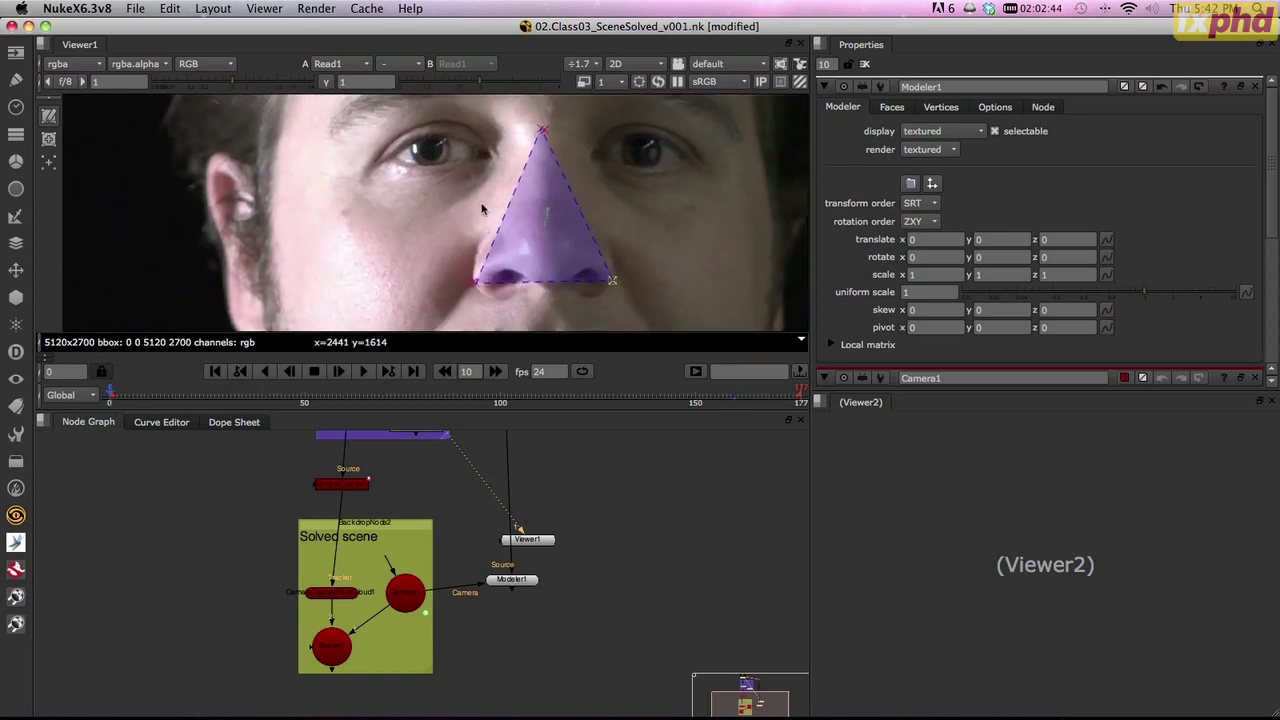
{"action": "key", "text": "alt+shift+s"}
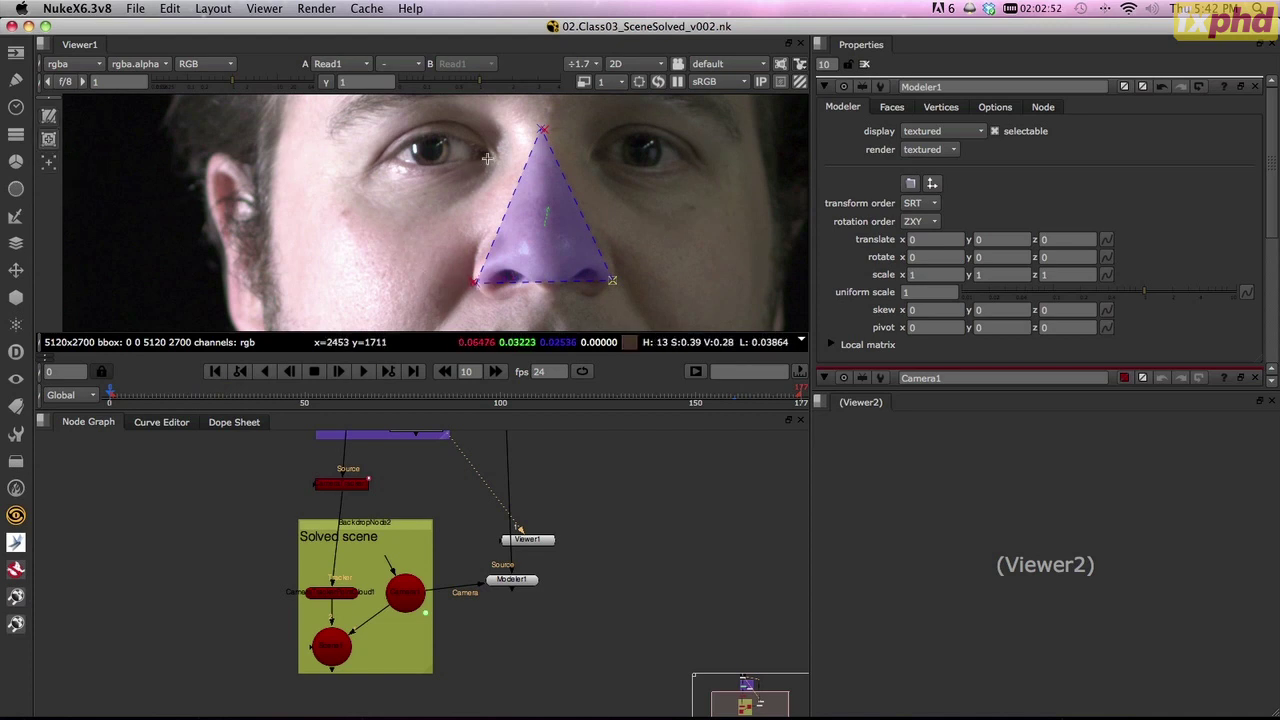
- Draw a second triangular face joining the man's right nostril vertex, his right inner eye corner and the nose bridge vertex
{"action": "left_click", "coordinate": [474, 282]}
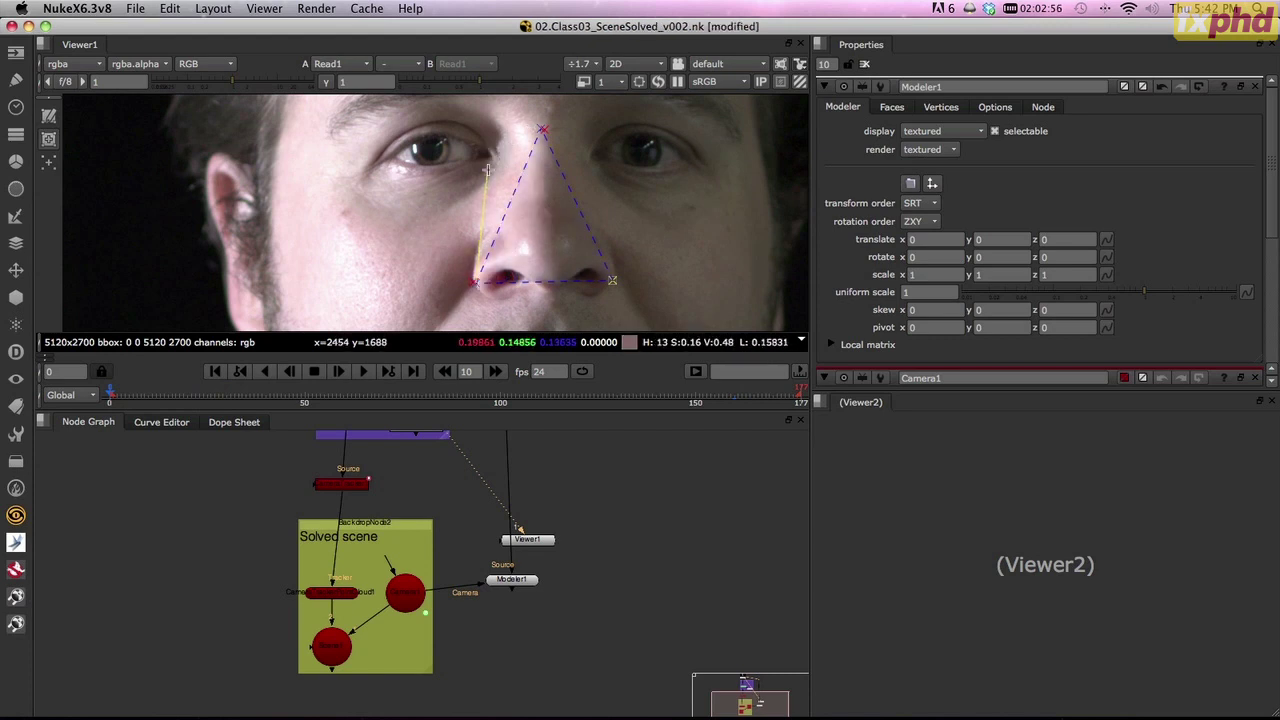
{"action": "left_click", "coordinate": [491, 157]}
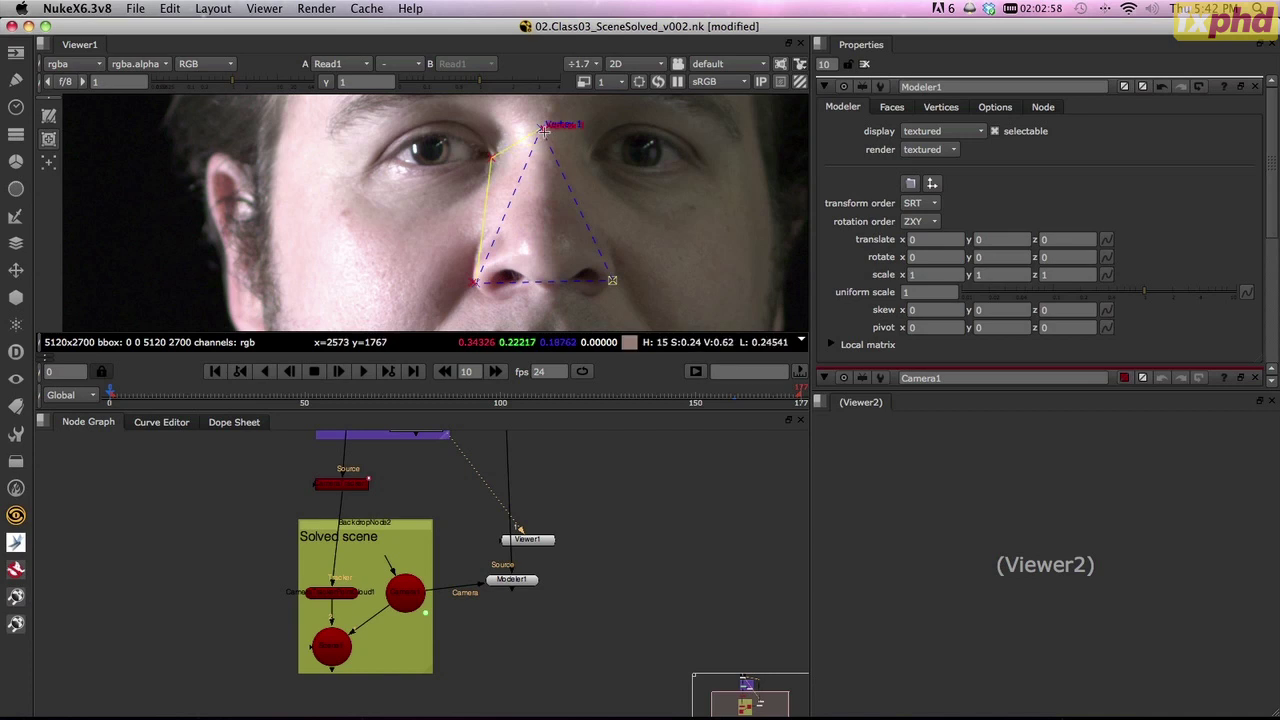
{"action": "left_click", "coordinate": [541, 130]}
{"action": "left_click", "coordinate": [467, 284]}
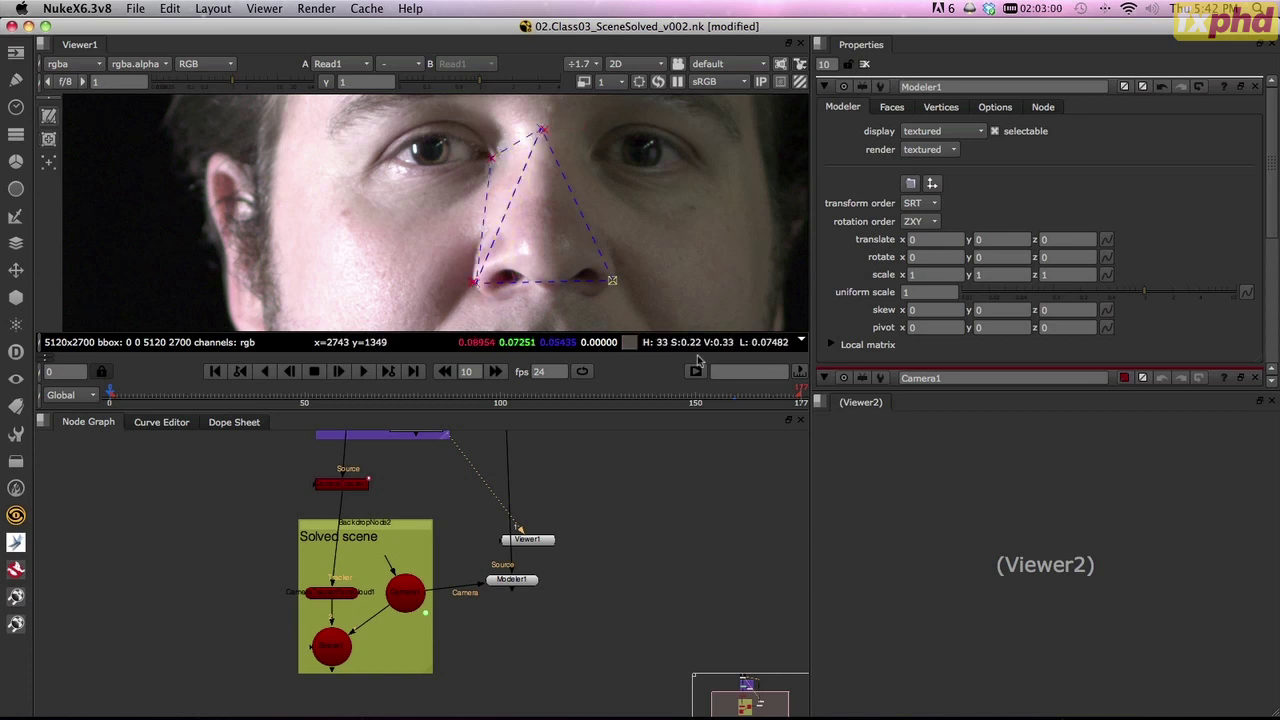
- Go to frame 160 and align the second triangle's free vertex with the man's right inner eye corner
{"action": "left_click", "coordinate": [735, 402]}
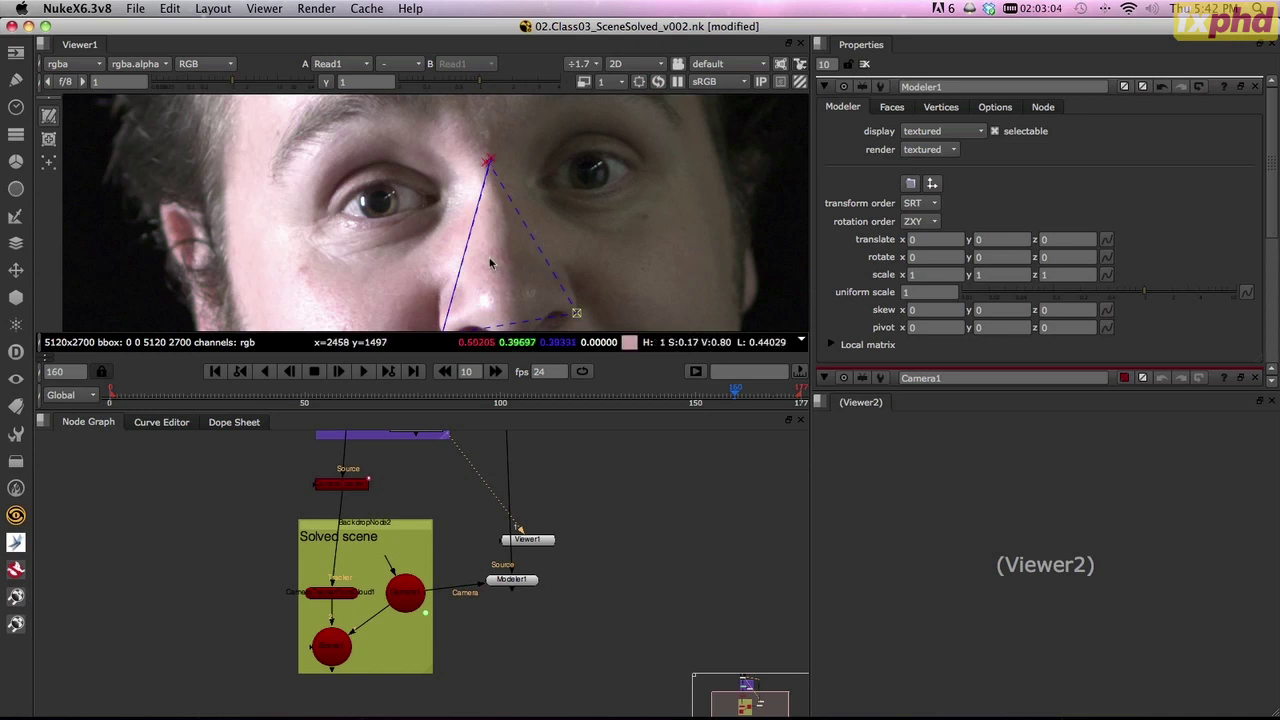
{"action": "middle_click_drag", "start_coordinate": [531, 261], "coordinate": [567, 235]}
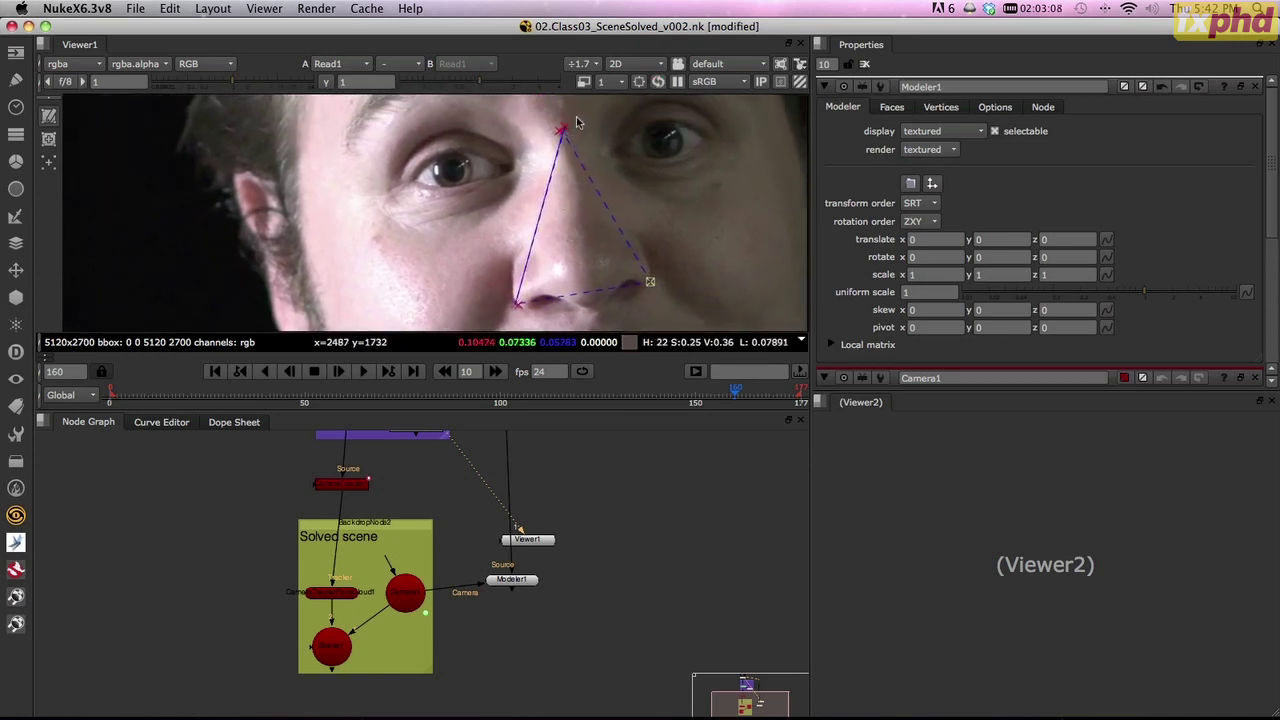
{"action": "left_click", "coordinate": [529, 172]}
{"action": "left_click_drag", "start_coordinate": [534, 174], "coordinate": [515, 165]}
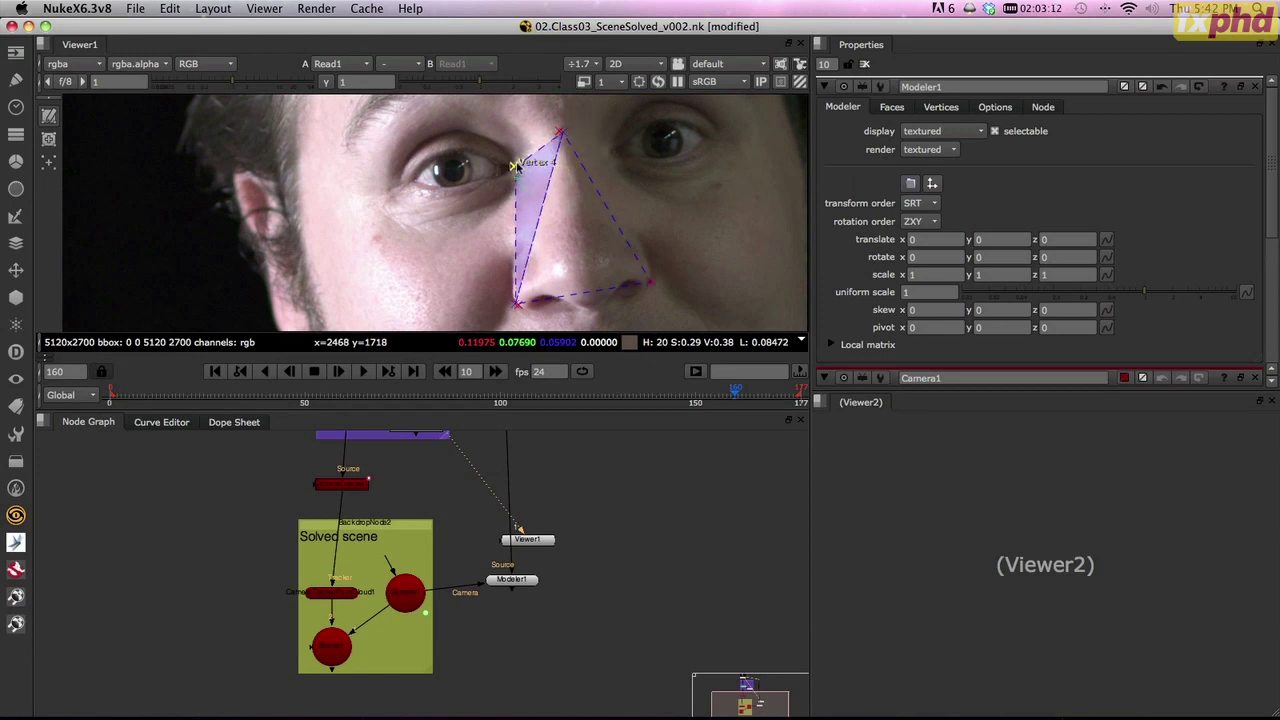
- Fine-tune the second triangle's free vertex on the man's right inner eye corner at frame 160
{"action": "mouse_move", "coordinate": [515, 167]}
{"action": "left_mouse_down"}
{"action": "mouse_move", "coordinate": [529, 169]}
{"action": "mouse_move", "coordinate": [518, 170]}
{"action": "left_mouse_up"}
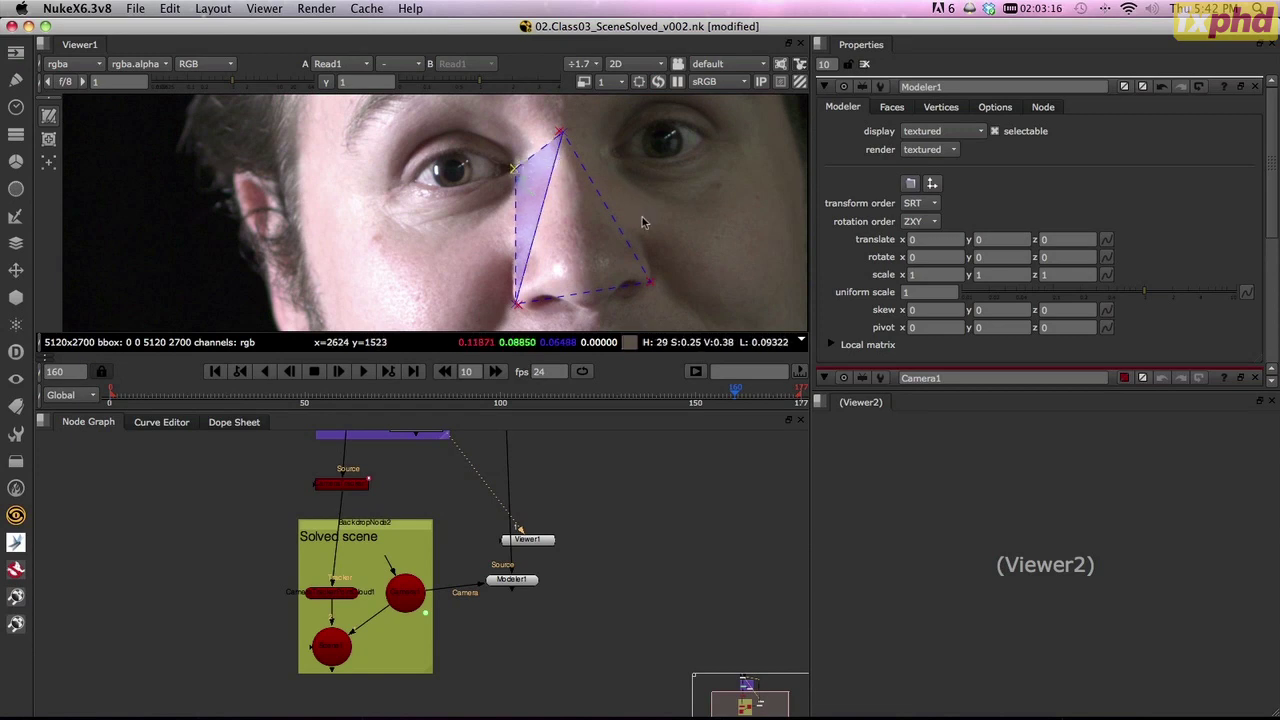
{"action": "middle_click_drag", "start_coordinate": [737, 282], "coordinate": [614, 274]}
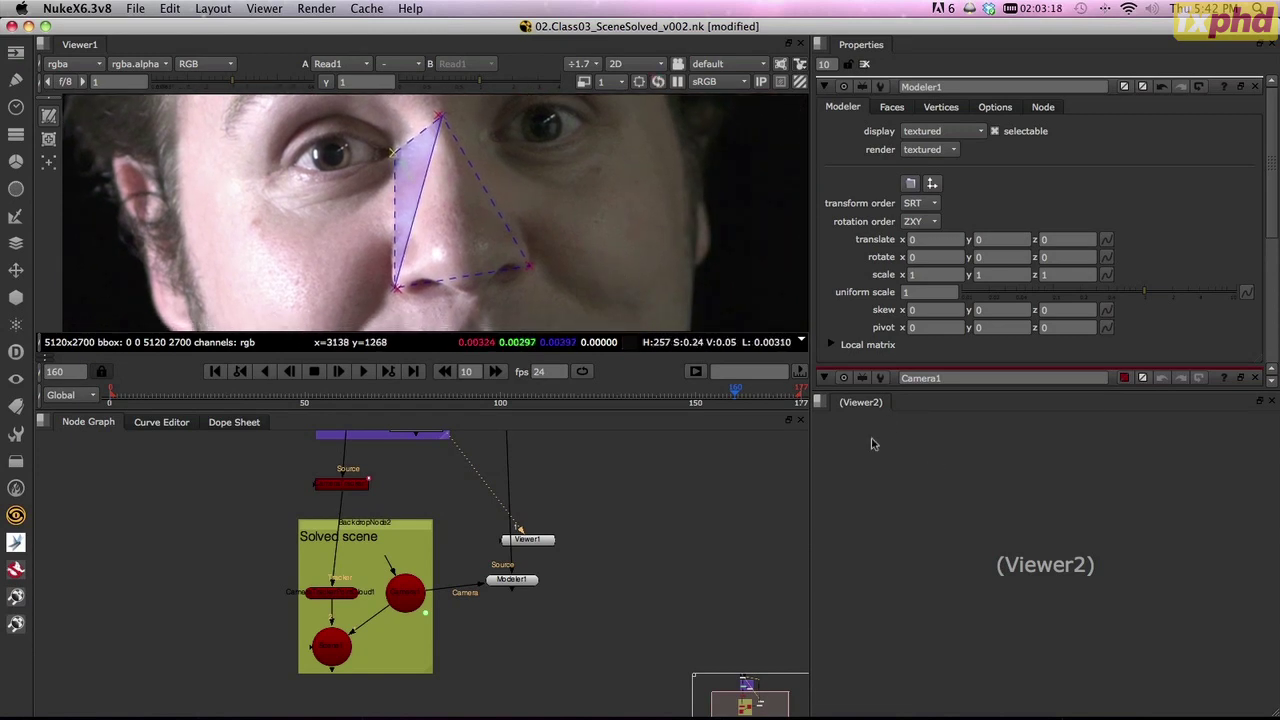
- Add a new viewer in the empty pane and orbit its 3D view to see the modelled nose faces from the side
{"action": "left_click", "coordinate": [818, 401]}
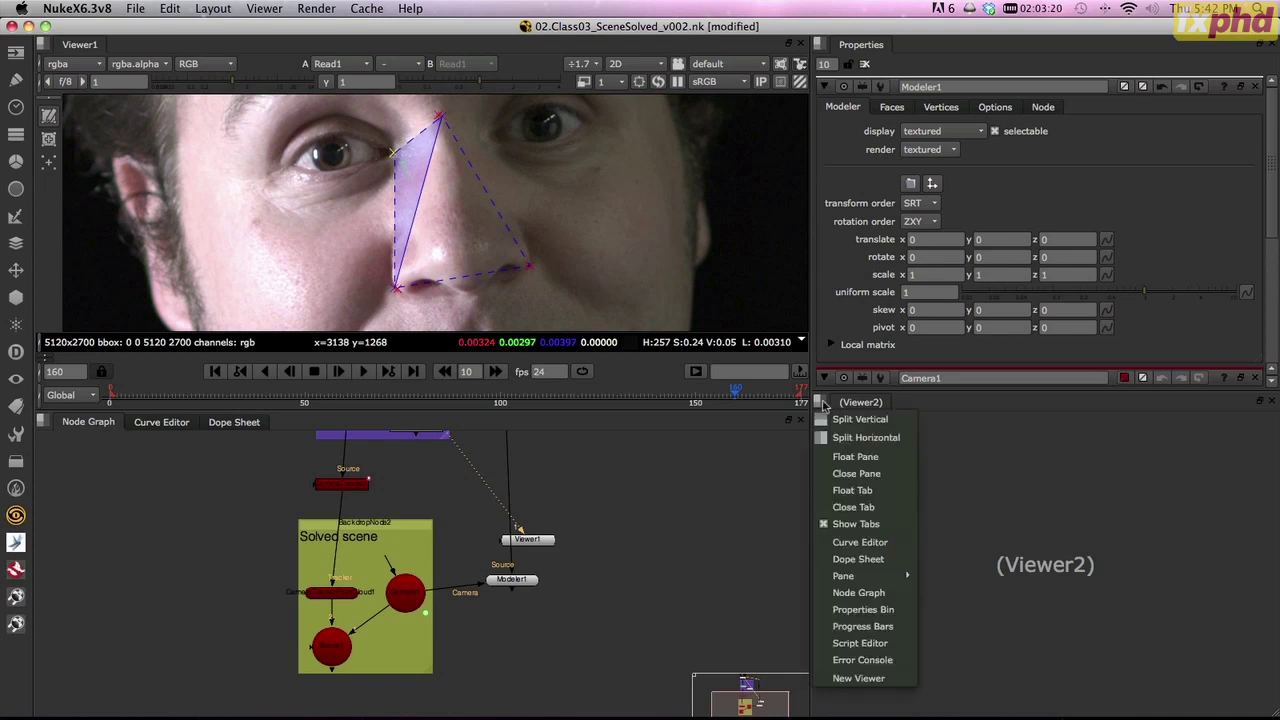
{"action": "left_click", "coordinate": [893, 679]}
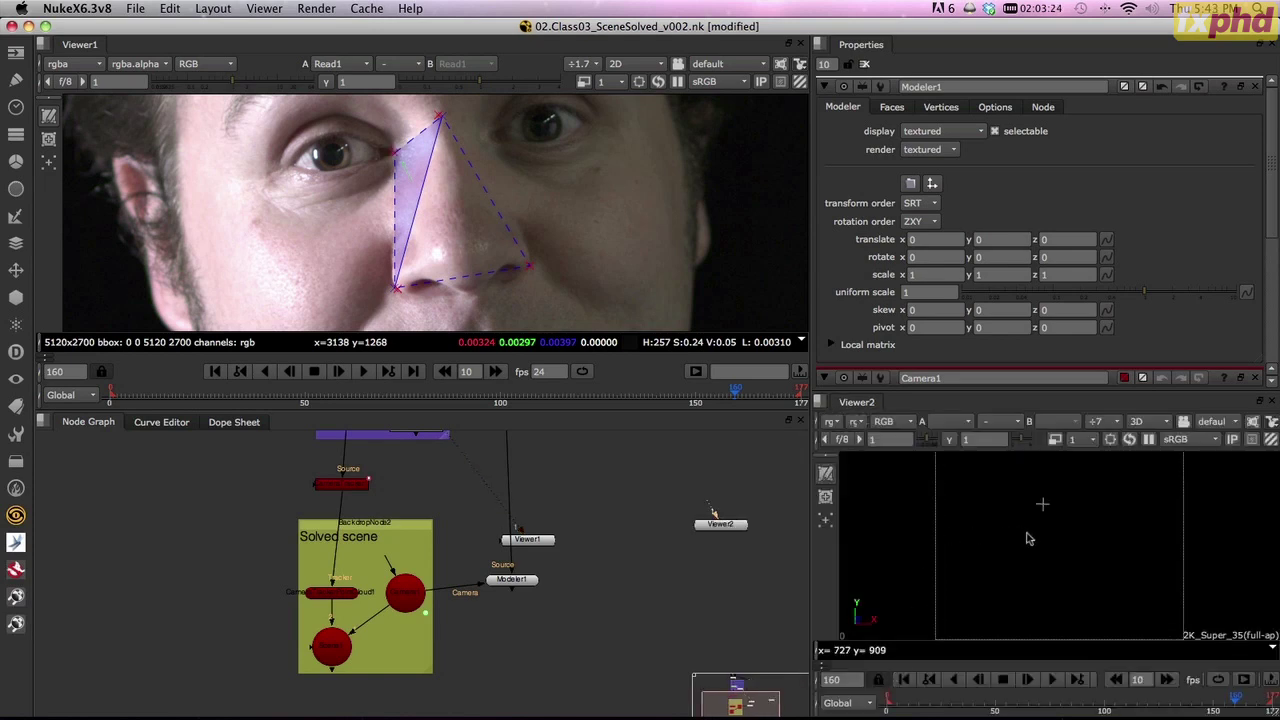
{"action": "key", "text": "Tab"}
{"action": "scroll", "coordinate": [1028, 540], "scroll_direction": "down", "scroll_amount": 2}
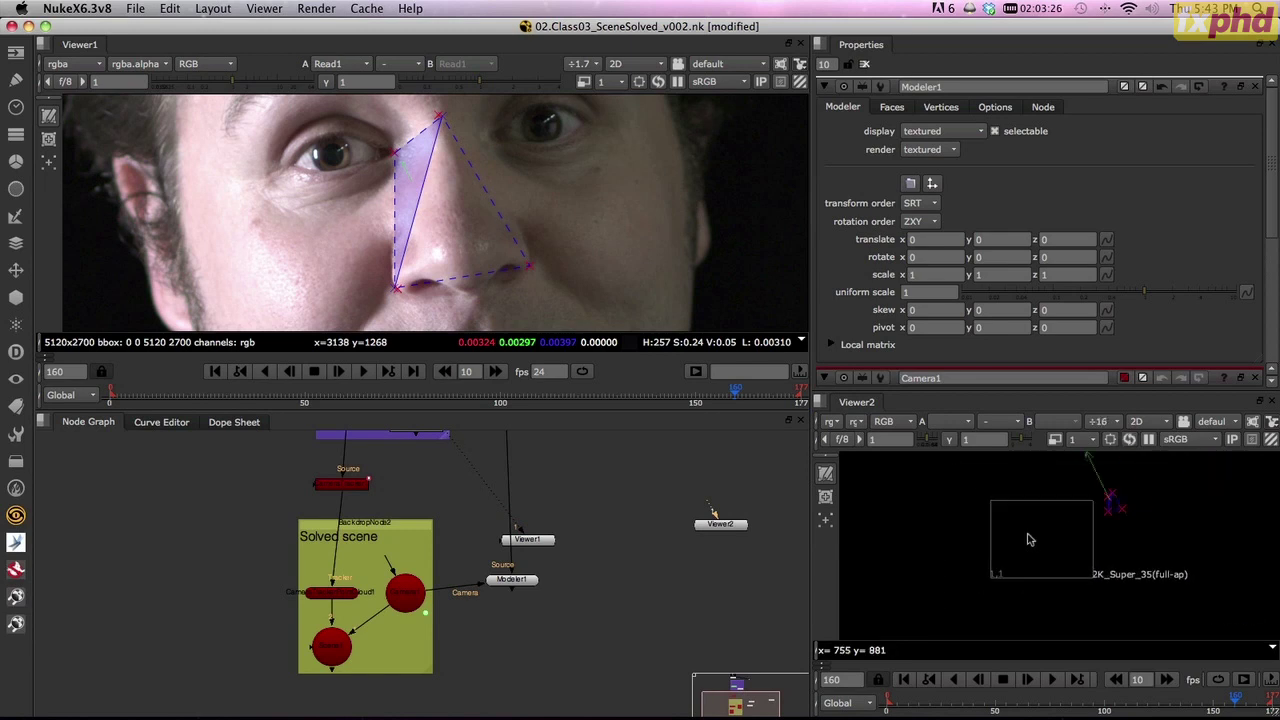
{"action": "key", "text": "Tab"}
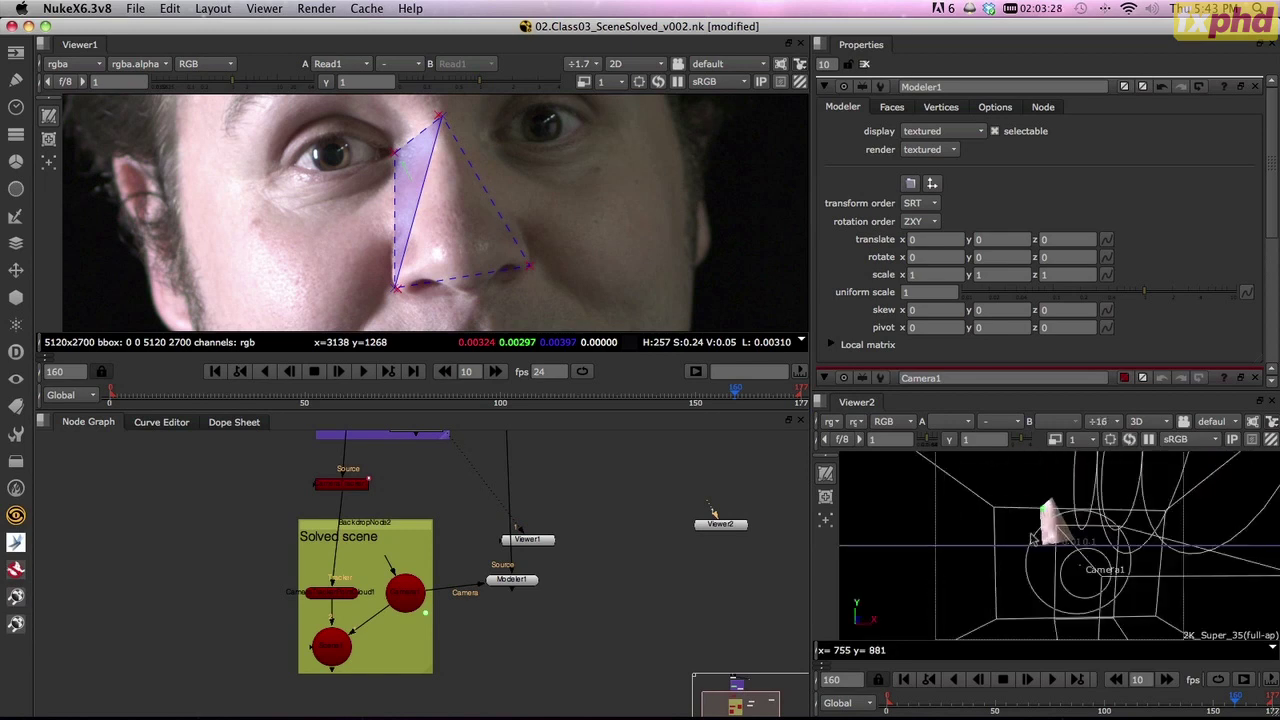
{"action": "left_click_drag", "start_coordinate": [1068, 512], "coordinate": [1178, 486], "text": "ctrl"}
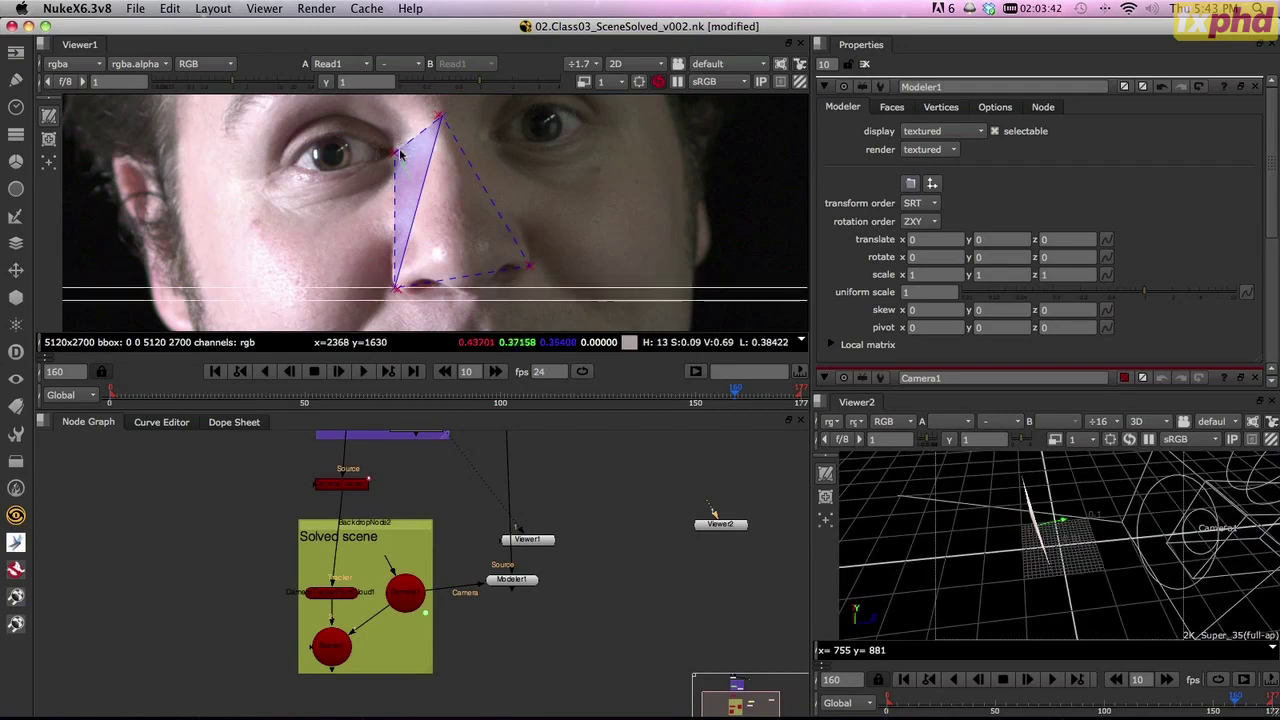
- Nudge the right inner eye corner vertex at frame 160 to correct its depth, and check the shape in the 3D view
{"action": "left_click_drag", "start_coordinate": [396, 152], "coordinate": [402, 155]}
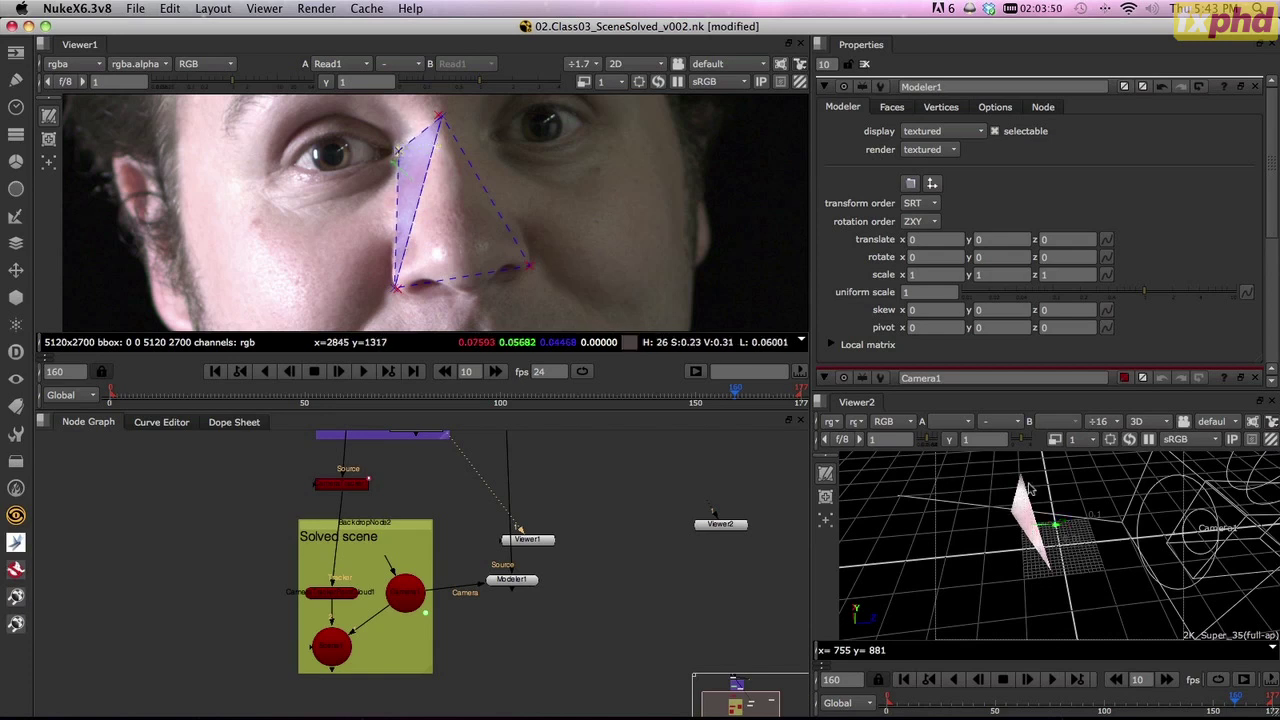
{"action": "mouse_move", "coordinate": [1031, 489]}
{"action": "left_mouse_down", "text": "ctrl"}
{"action": "mouse_move", "coordinate": [1100, 520]}
{"action": "mouse_move", "coordinate": [1063, 515]}
{"action": "mouse_move", "coordinate": [1075, 485]}
{"action": "left_mouse_up", "text": "ctrl"}
- At frame 0, draw a third triangular face joining the nose bridge vertex, the man's left nostril vertex and his left inner eye corner
{"action": "left_click", "coordinate": [214, 371]}
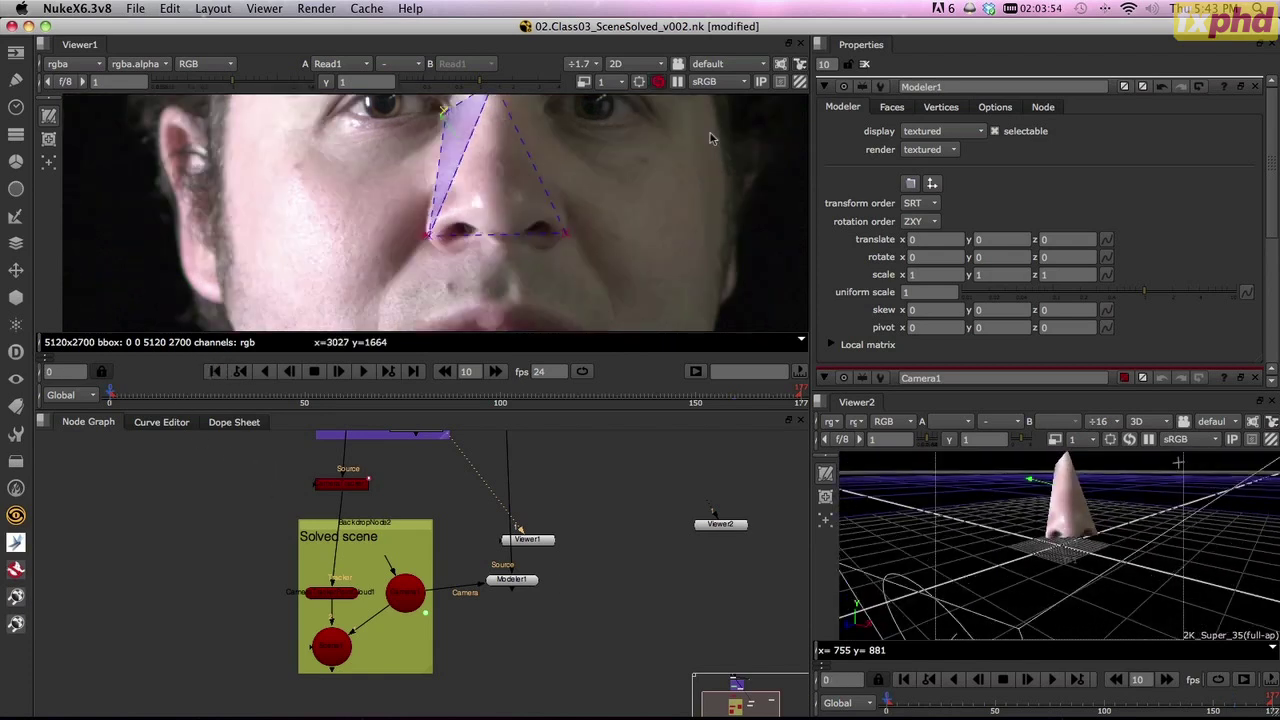
{"action": "middle_click_drag", "start_coordinate": [625, 162], "coordinate": [586, 237]}
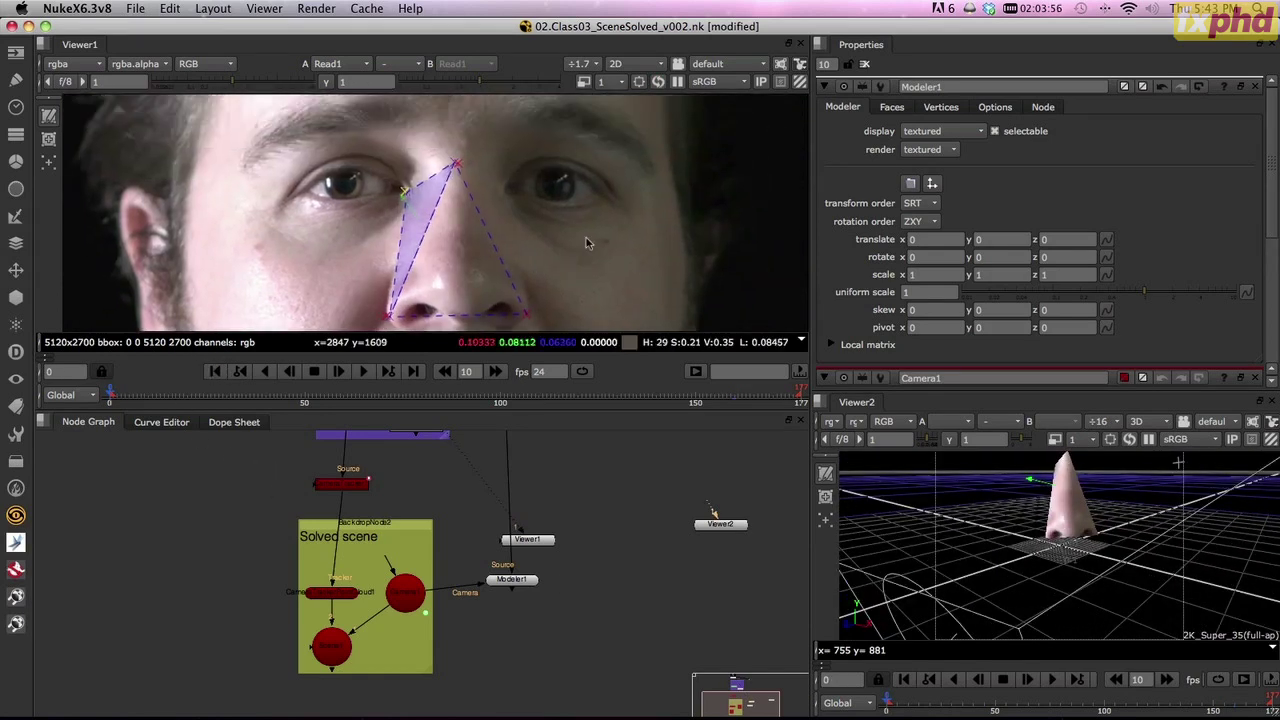
{"action": "left_click", "coordinate": [48, 140]}
{"action": "left_click", "coordinate": [455, 163]}
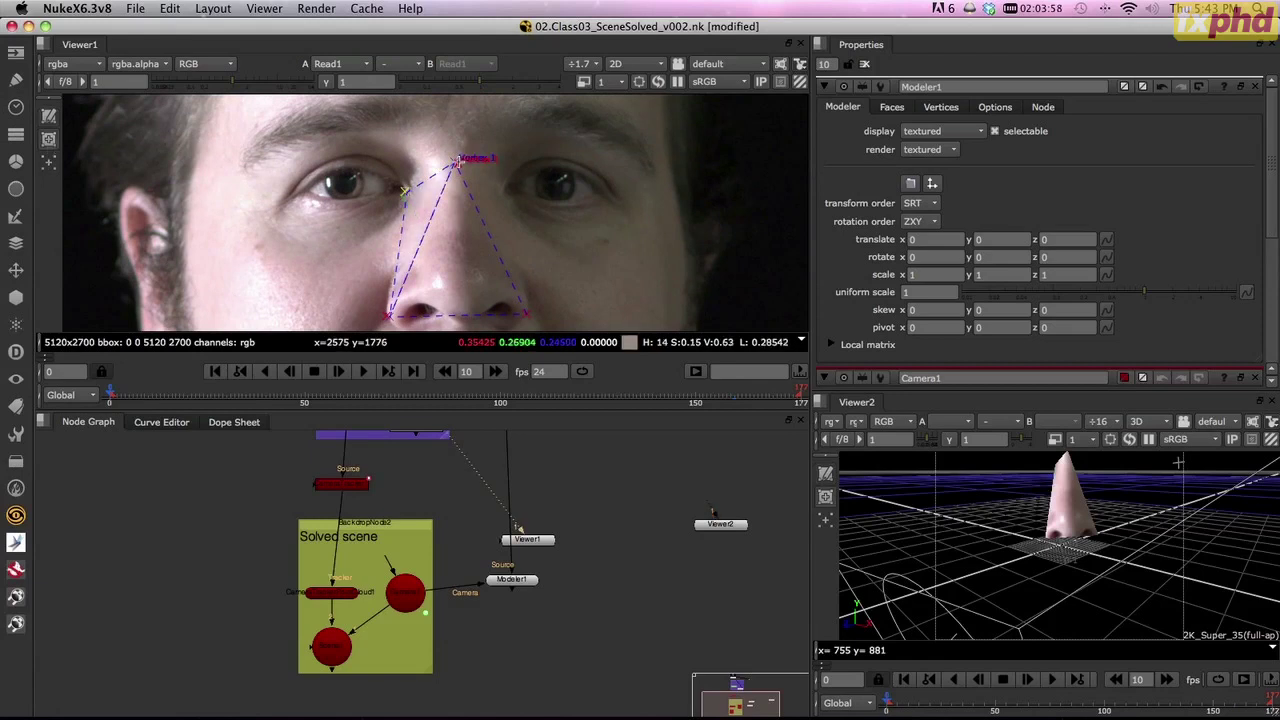
{"action": "left_click", "coordinate": [522, 311]}
{"action": "left_click", "coordinate": [456, 162]}
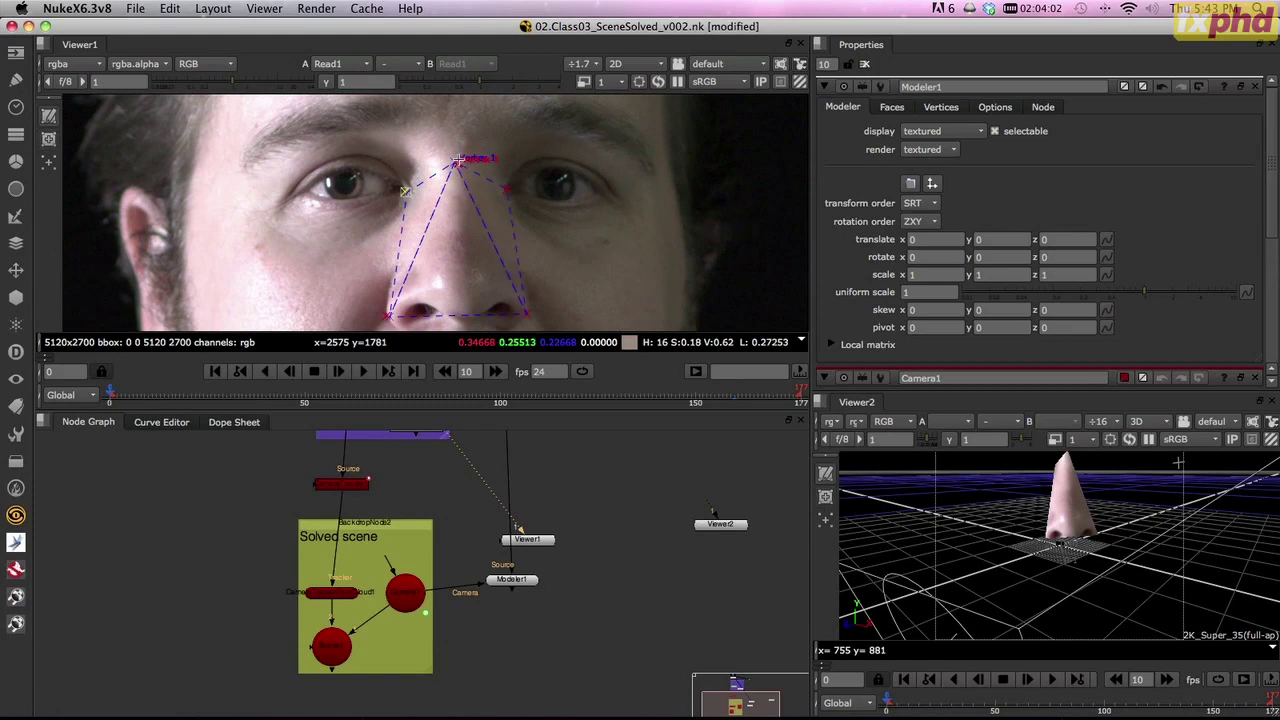
- At frame 160, align the third triangle's free vertex with the man's left inner eye corner, checking its depth in the 3D view
{"action": "left_click", "coordinate": [735, 398]}
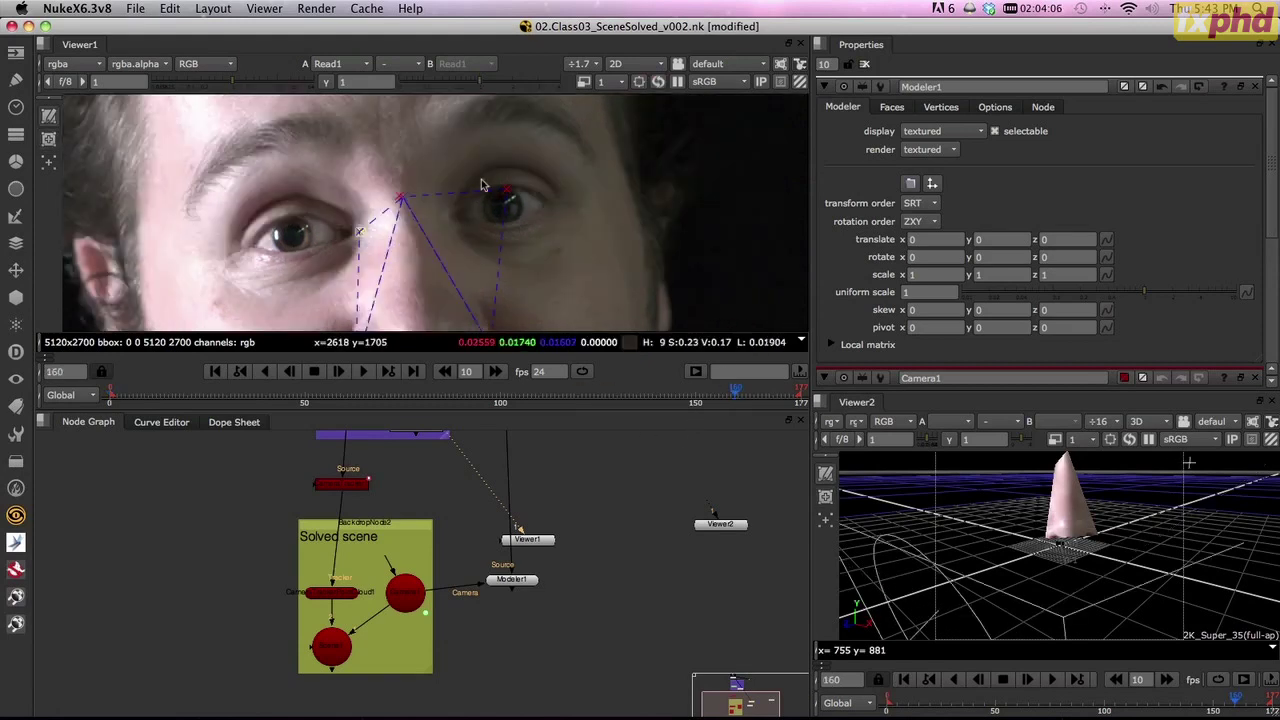
{"action": "left_click_drag", "start_coordinate": [483, 215], "coordinate": [453, 220]}
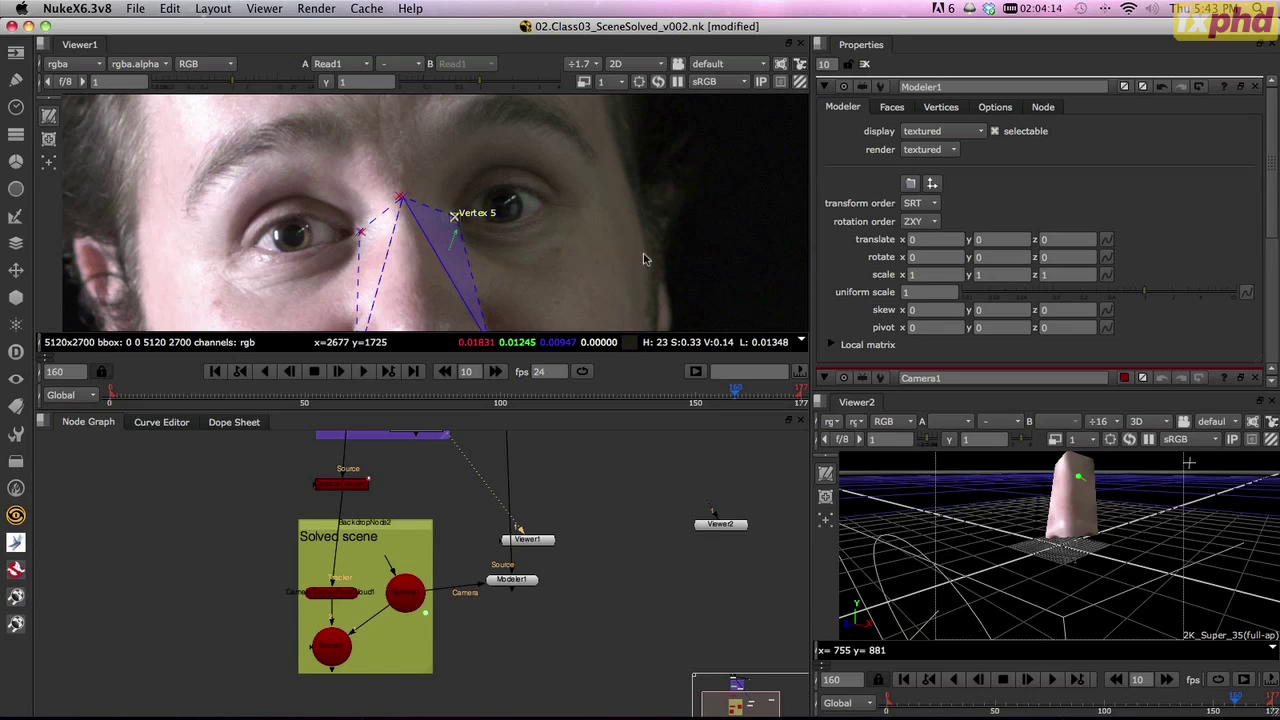
{"action": "left_click_drag", "start_coordinate": [1226, 490], "coordinate": [1180, 612], "text": "ctrl"}
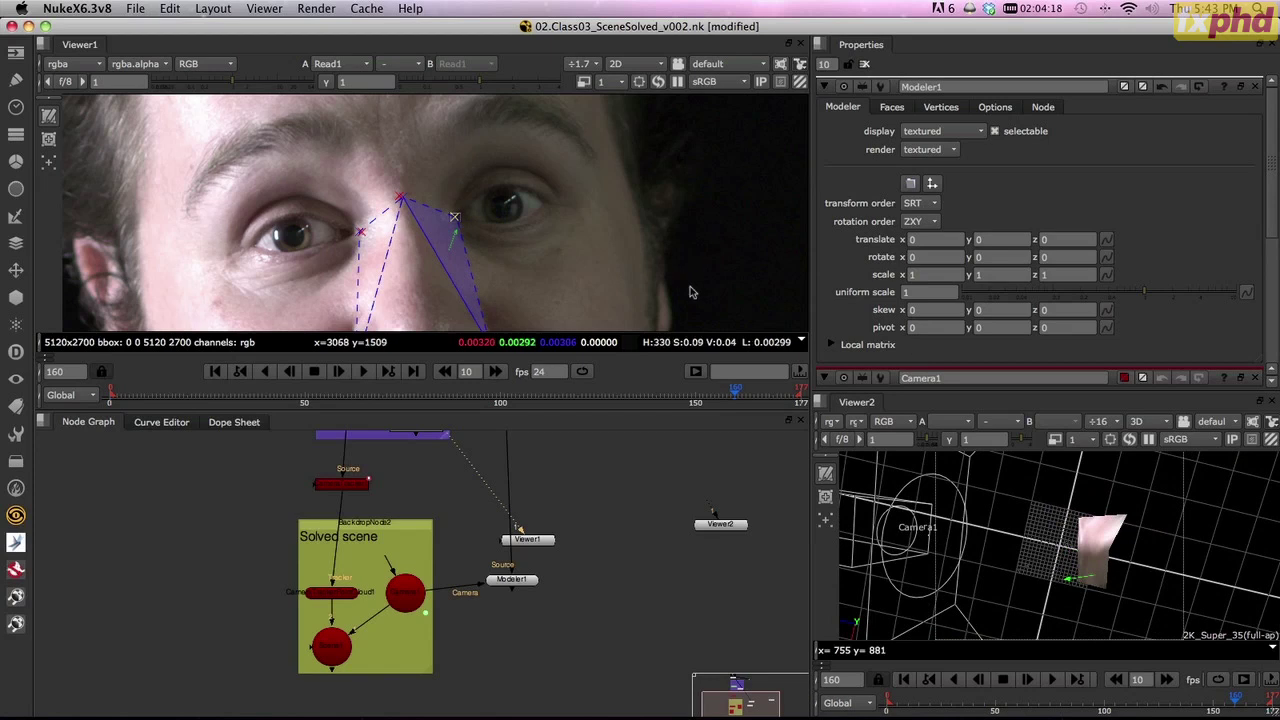
{"action": "left_click_drag", "start_coordinate": [457, 222], "coordinate": [461, 223]}
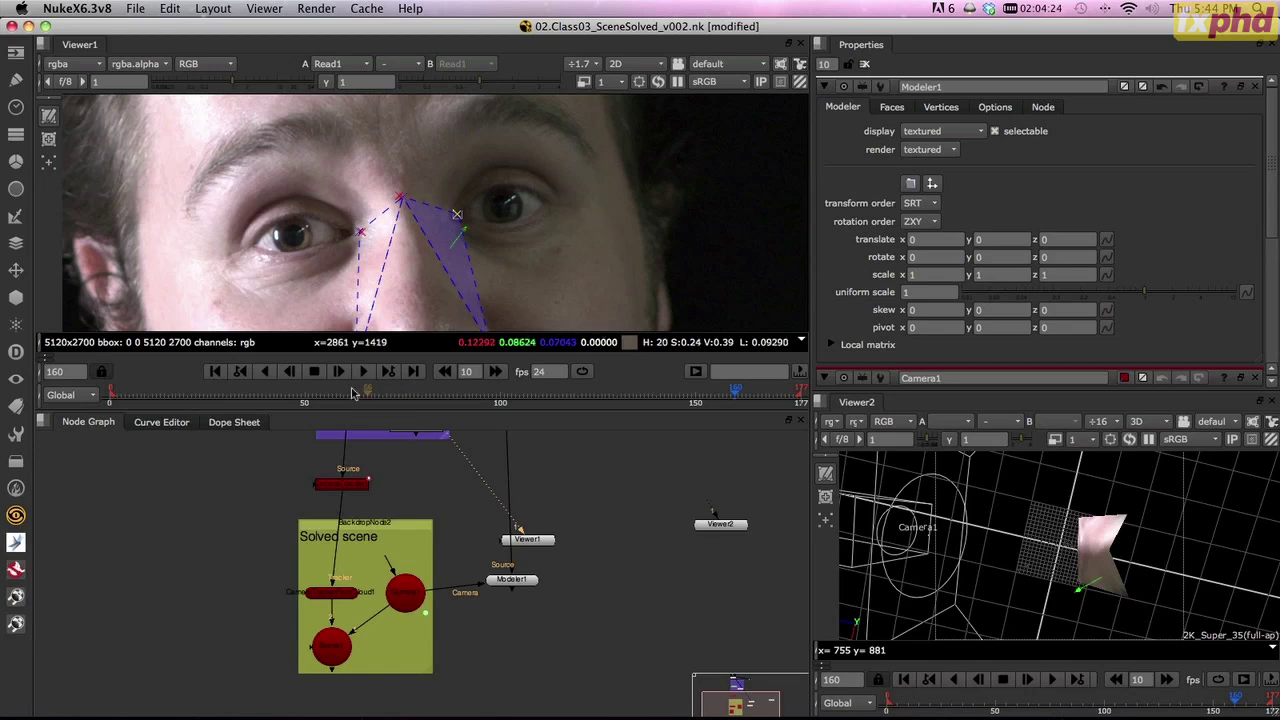
- At frame 0, draw a four-sided face around the man's left eye through its inner corner, upper lid, outer corner and lower lid
{"action": "left_click", "coordinate": [212, 371]}
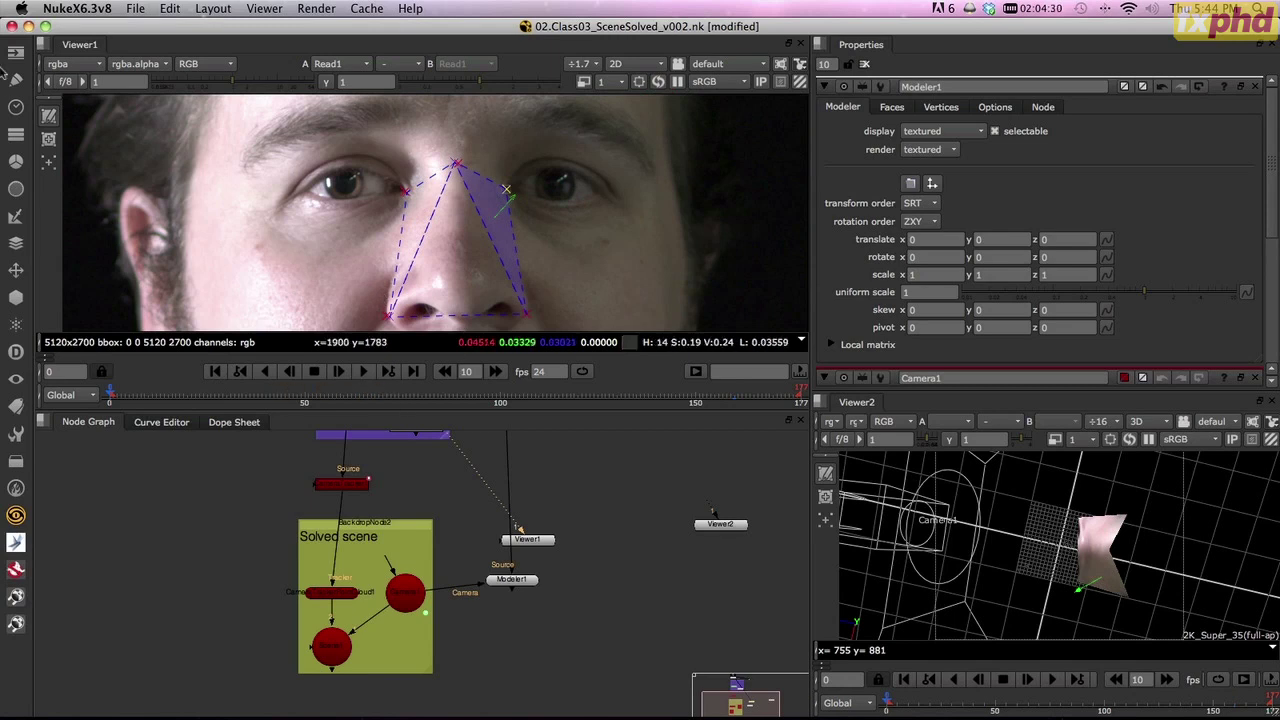
{"action": "left_click", "coordinate": [507, 188]}
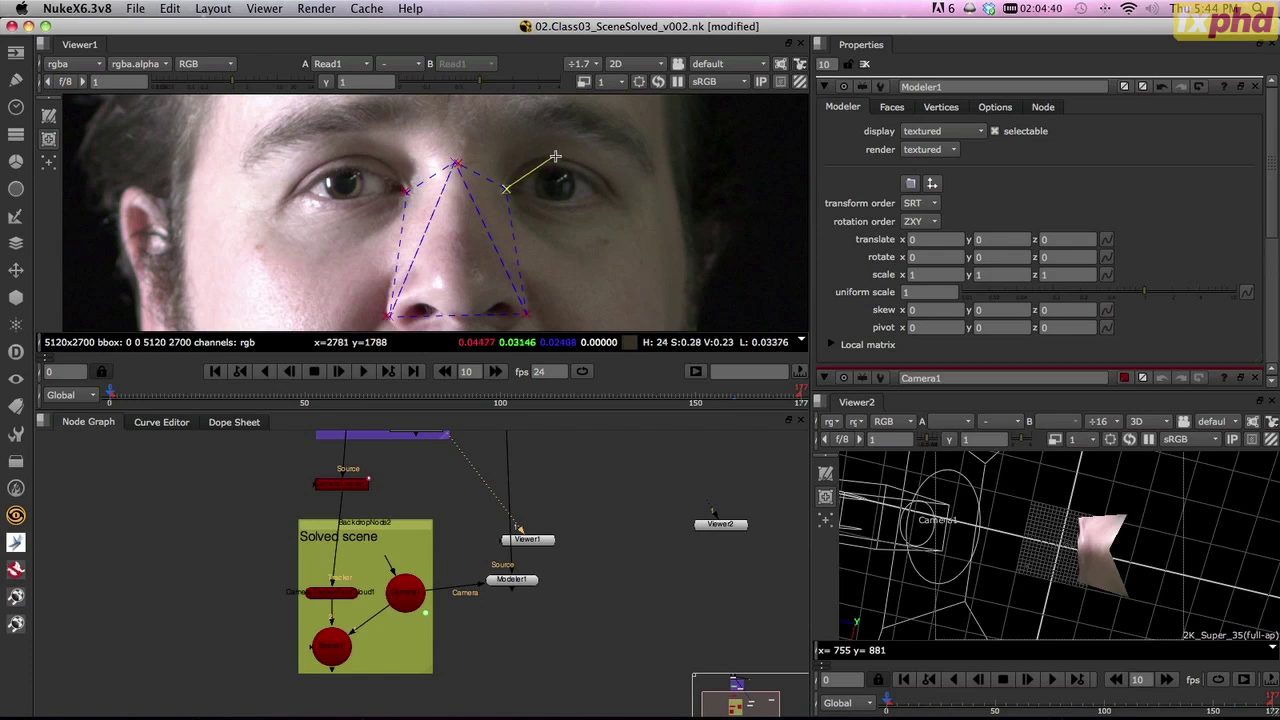
{"action": "left_click", "coordinate": [555, 157]}
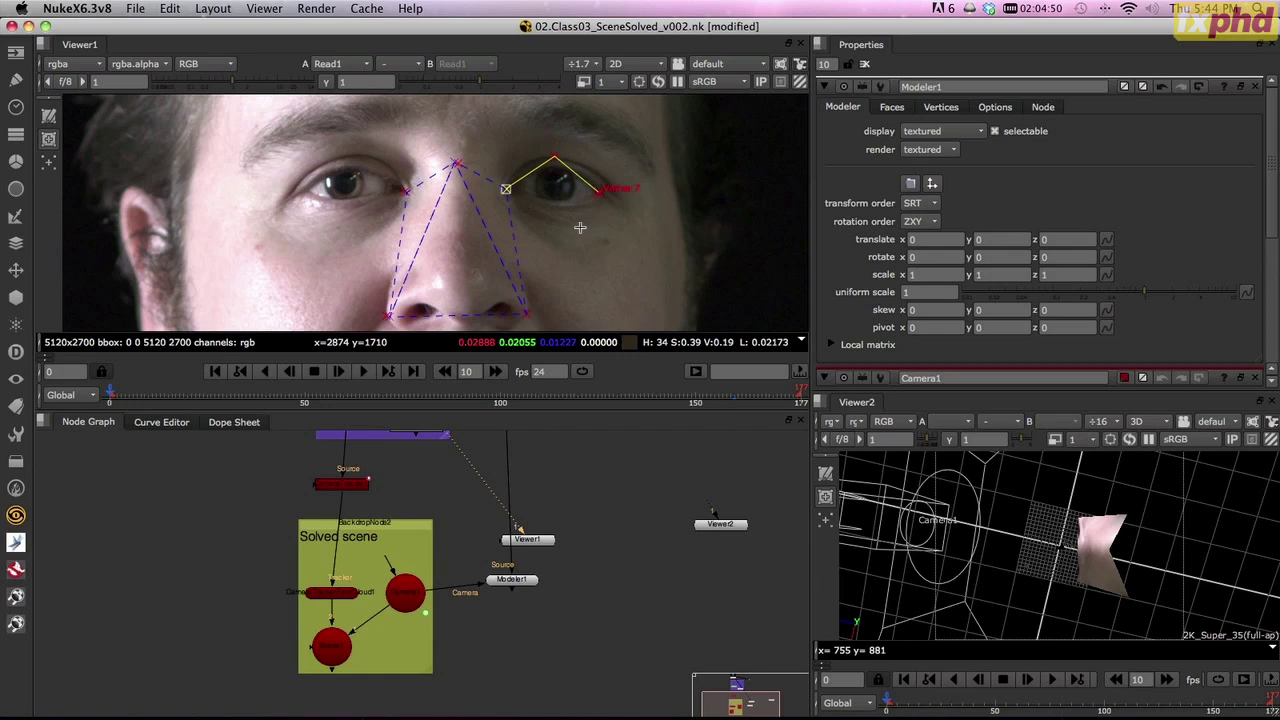
{"action": "left_click", "coordinate": [580, 227]}
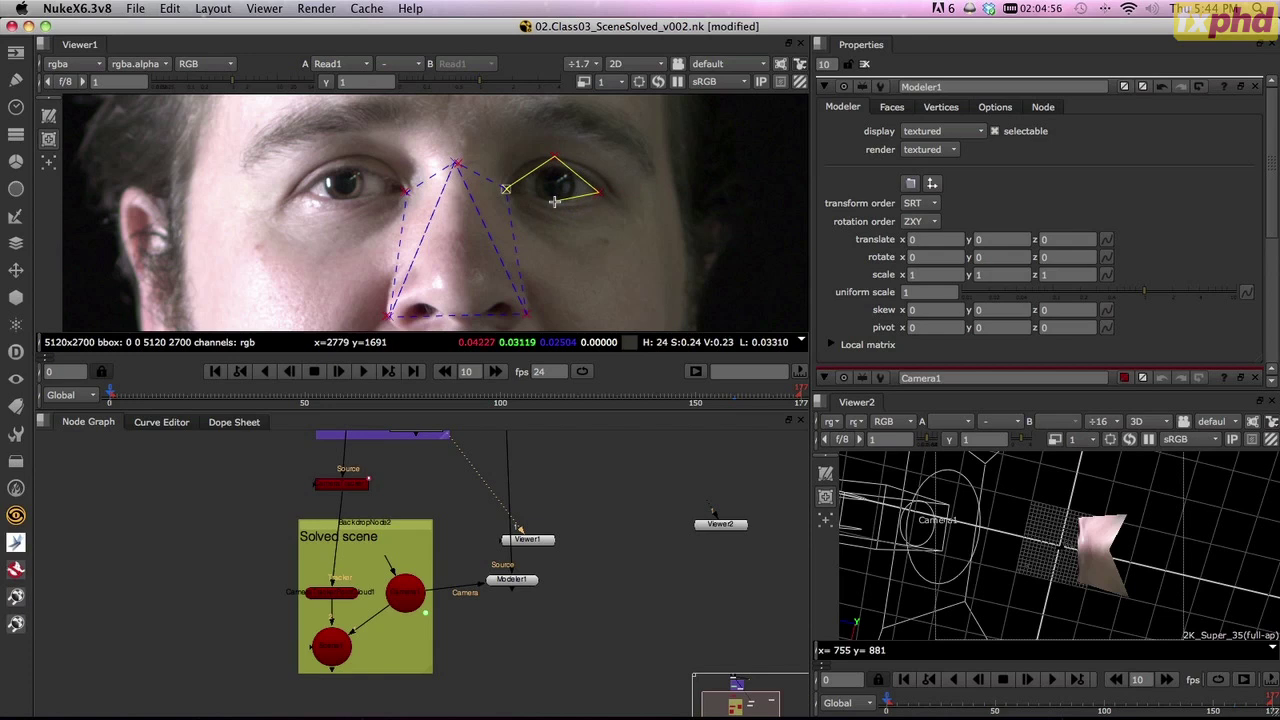
{"action": "left_click", "coordinate": [555, 201]}
{"action": "left_click", "coordinate": [507, 189]}
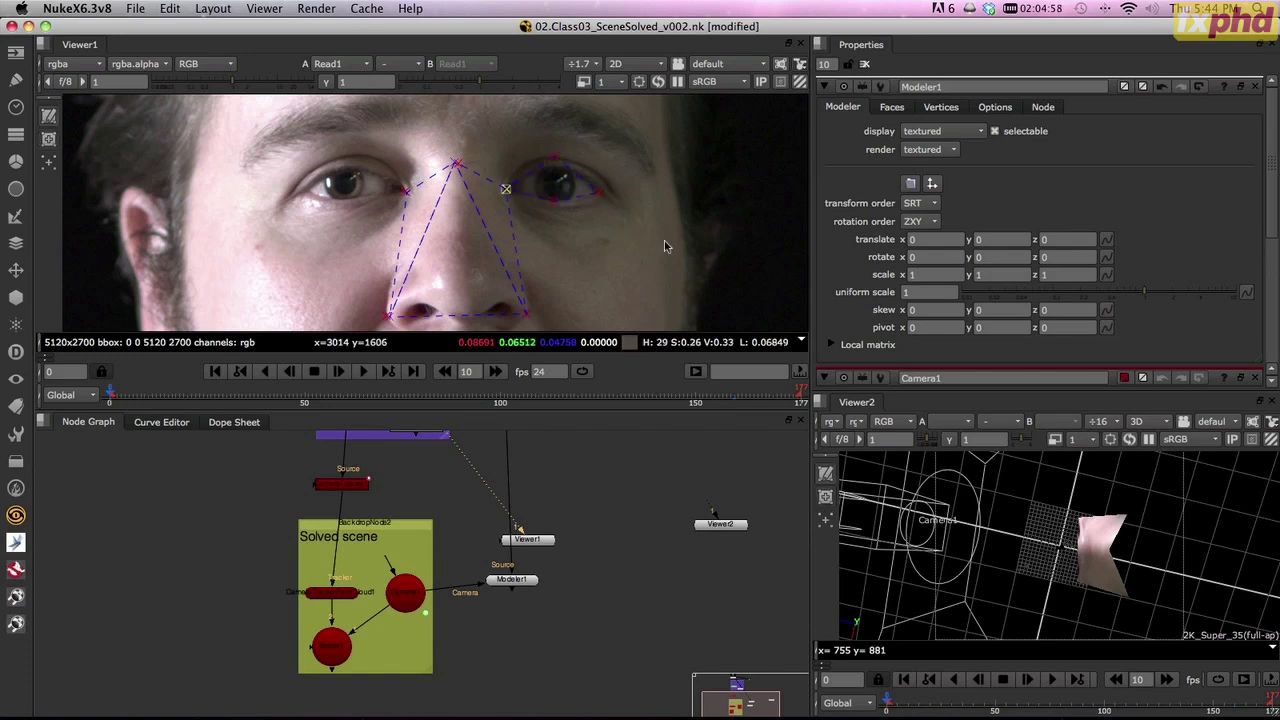
- Go to frame 160 and align the left eye face's outer vertex with the eye's outer corner
{"action": "left_click", "coordinate": [734, 400]}
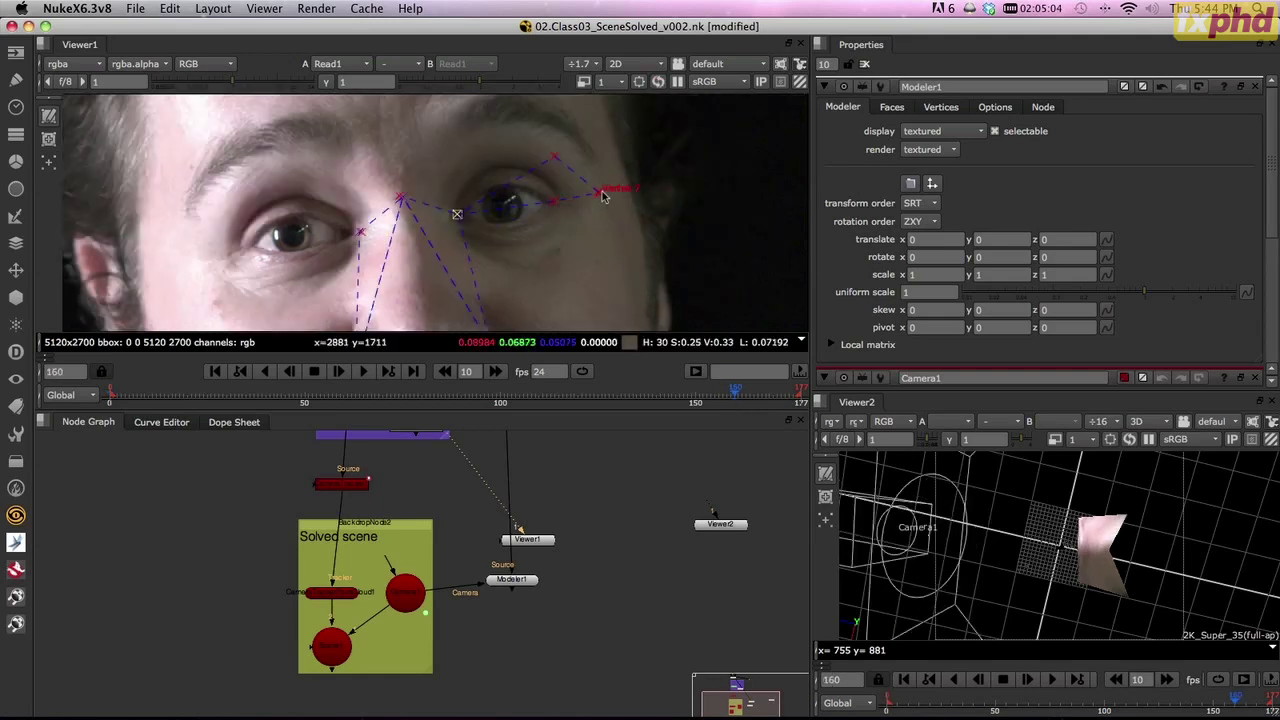
- Align the vertices of the face around the subject's left eye with the eye outline at frame 160, checking its depth in 3D
{"action": "left_click_drag", "start_coordinate": [575, 206], "coordinate": [511, 229]}
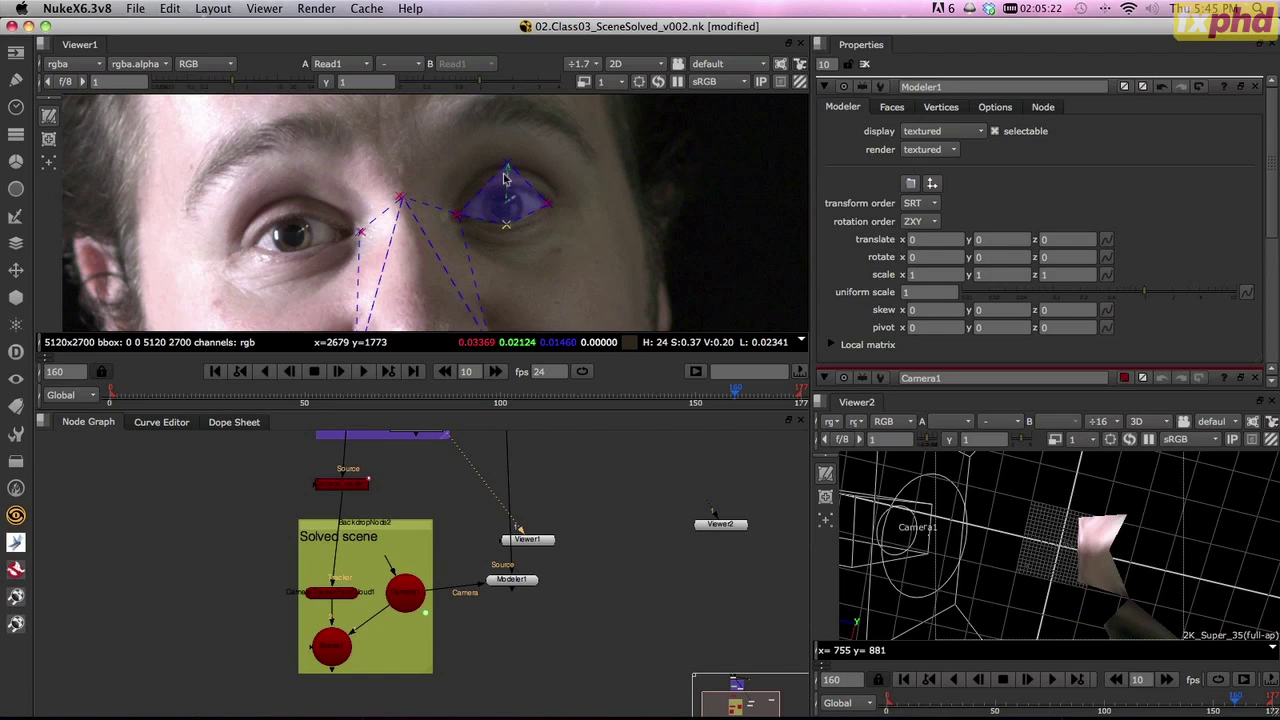
{"action": "left_click_drag", "start_coordinate": [505, 178], "coordinate": [506, 167]}
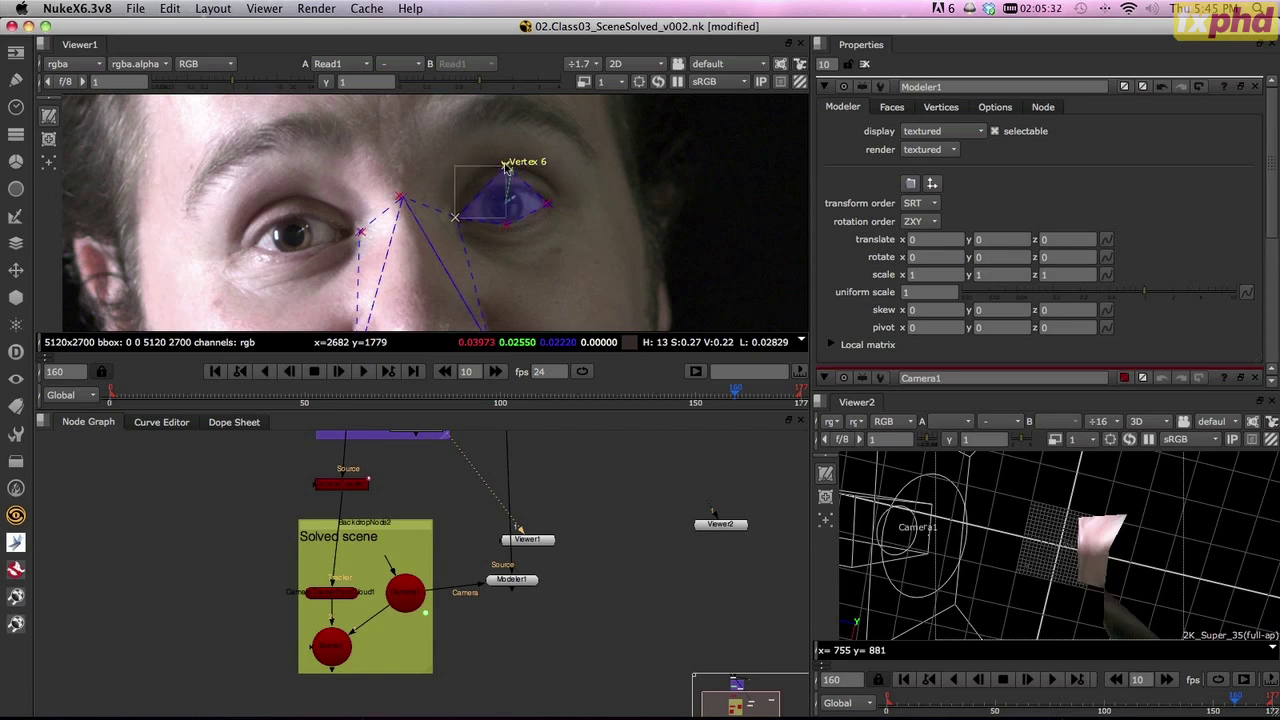
{"action": "left_click_drag", "start_coordinate": [507, 168], "coordinate": [503, 167]}
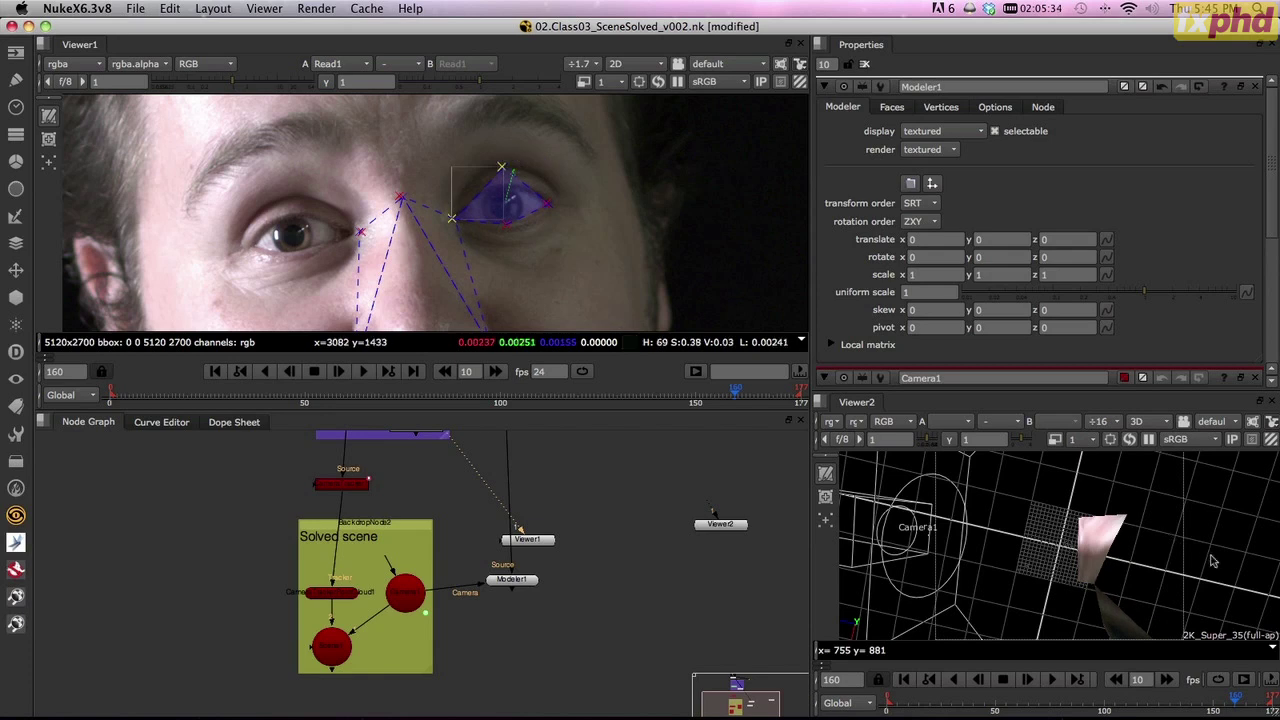
{"action": "left_click_drag", "start_coordinate": [1210, 556], "coordinate": [1103, 562], "text": "ctrl"}
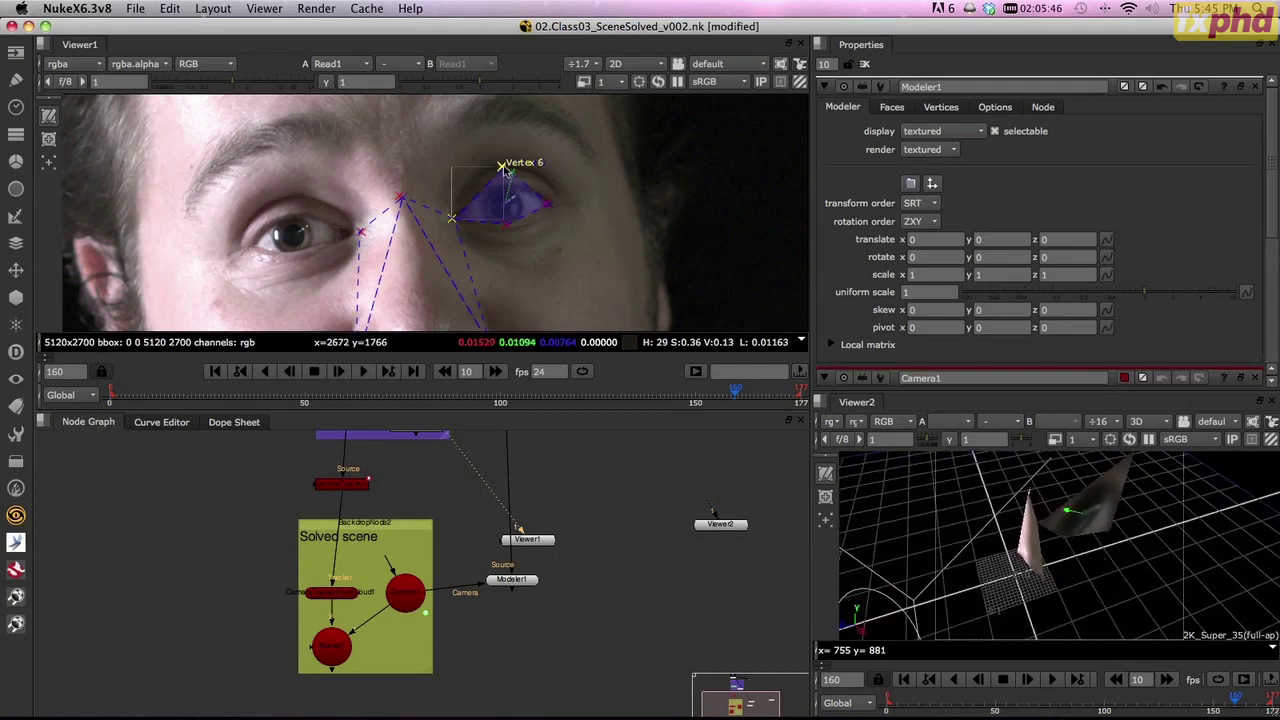
{"action": "left_click_drag", "start_coordinate": [501, 167], "coordinate": [503, 174]}
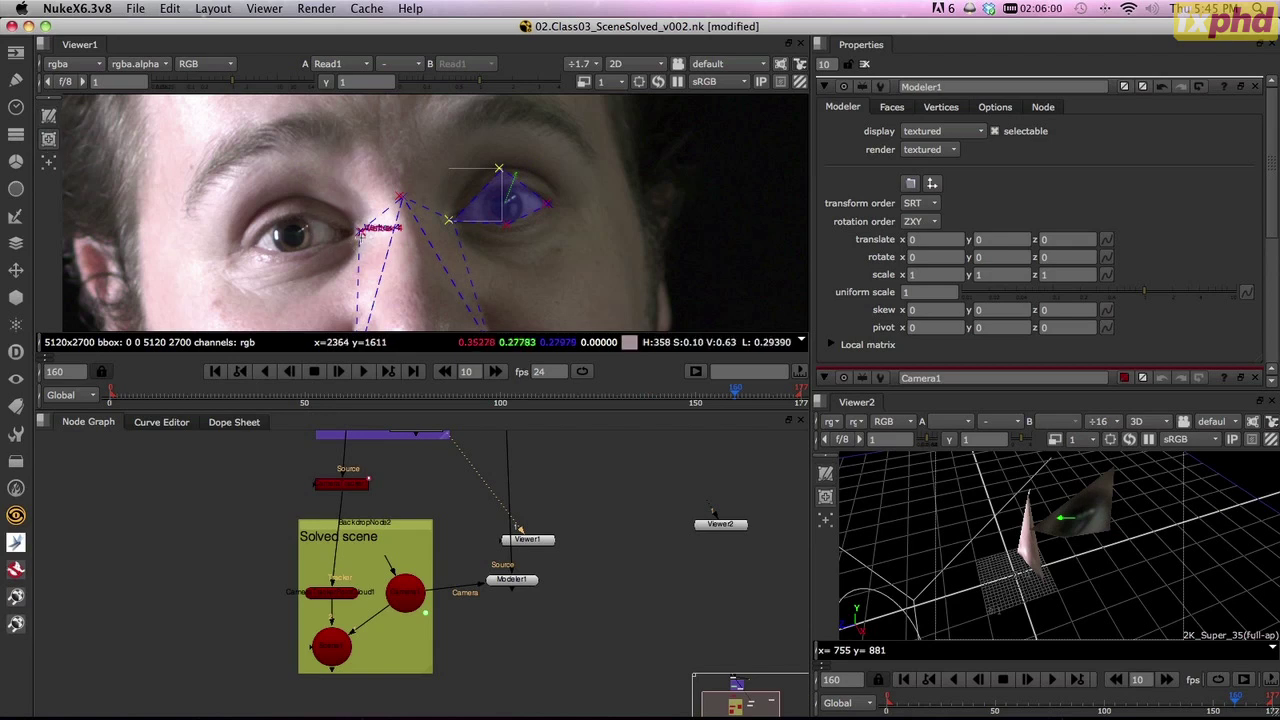
- Draw a four-point face around the subject's right eye at frame 160, starting from the existing vertex at its inner corner
{"action": "left_click", "coordinate": [361, 231]}
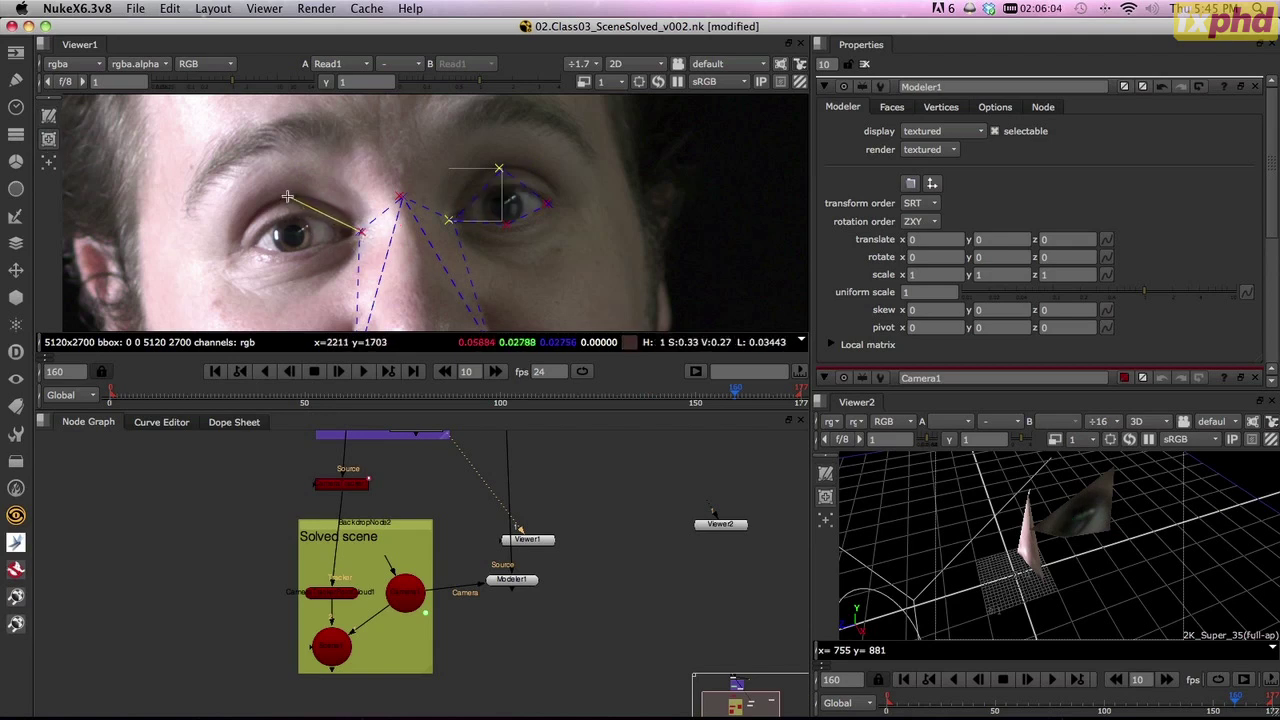
{"action": "left_click", "coordinate": [238, 248]}
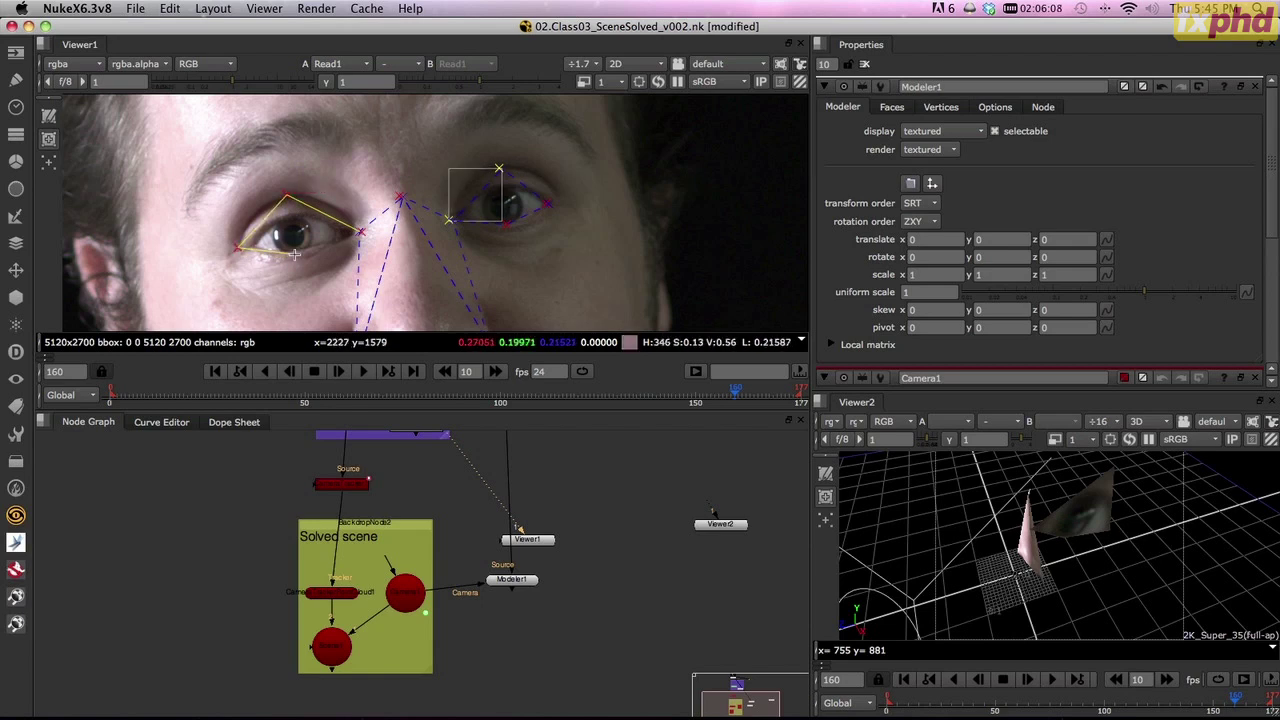
{"action": "left_click", "coordinate": [294, 251]}
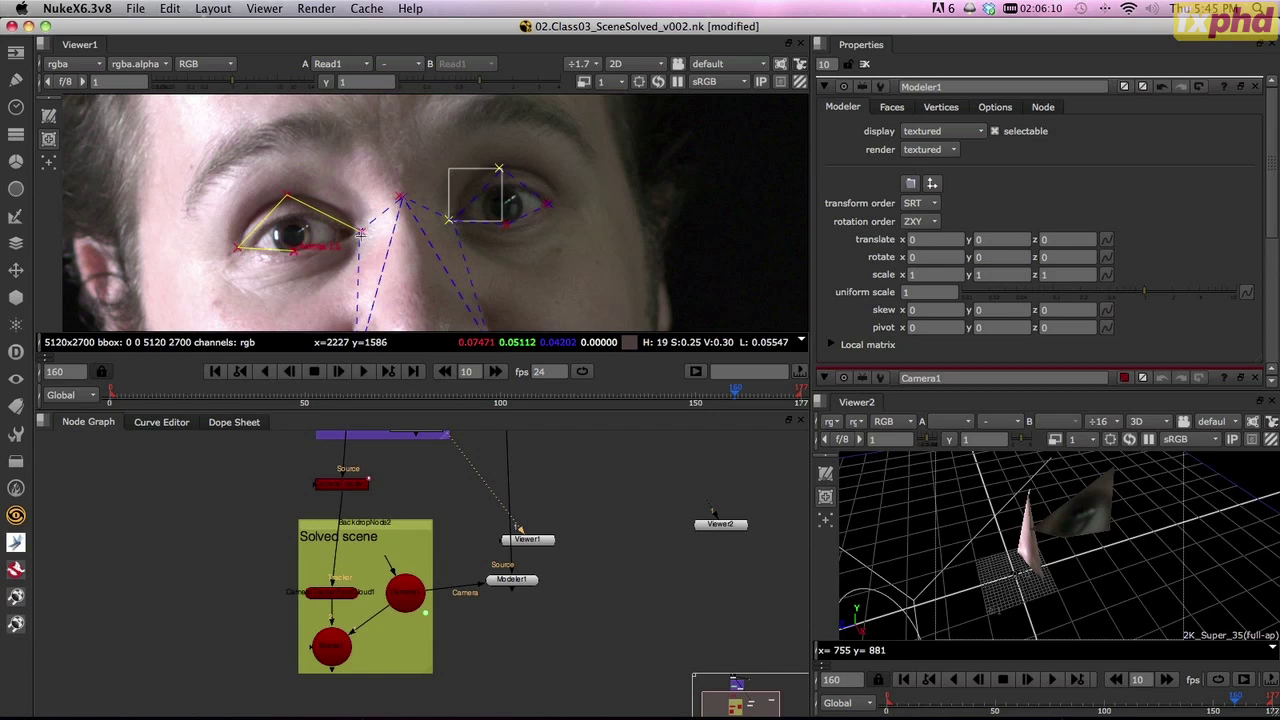
{"action": "left_click", "coordinate": [360, 232]}
- Go to frame 0 and move the right-eye face's upper and outer vertices onto the eye outline
{"action": "left_click", "coordinate": [215, 371]}
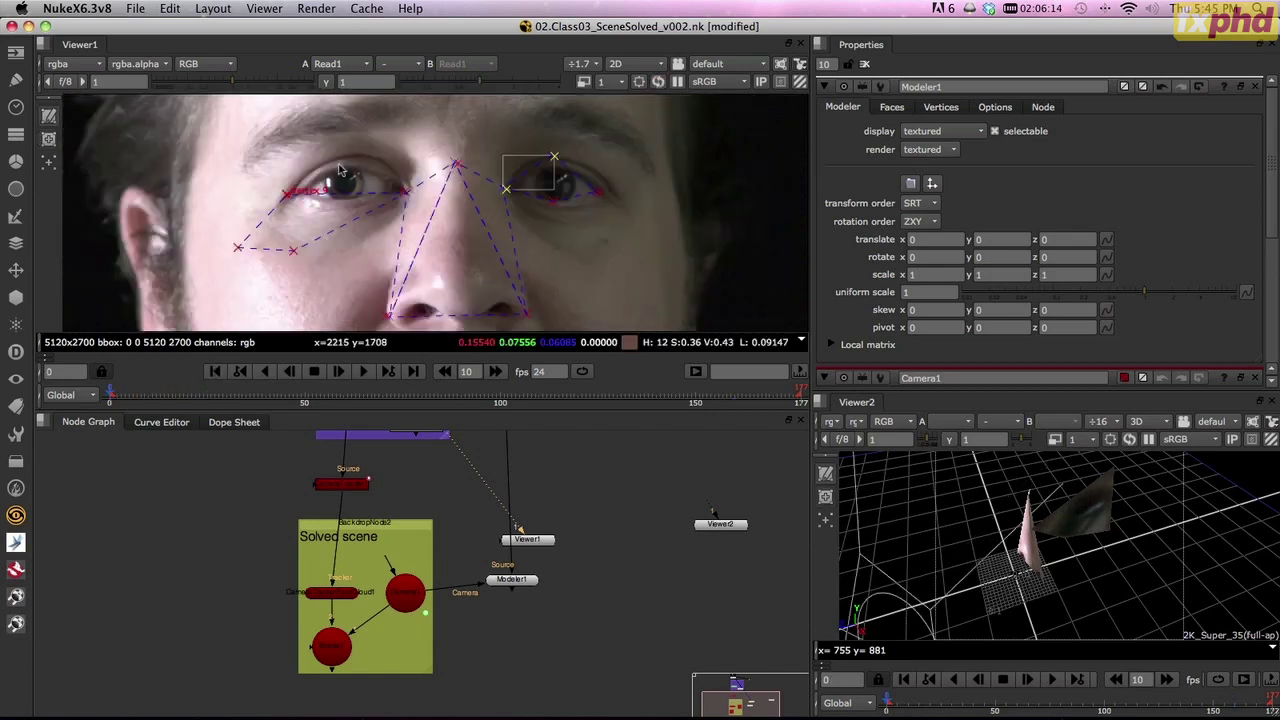
{"action": "mouse_move", "coordinate": [340, 170]}
{"action": "left_mouse_down"}
{"action": "mouse_move", "coordinate": [354, 149]}
{"action": "mouse_move", "coordinate": [342, 155]}
{"action": "left_mouse_up"}
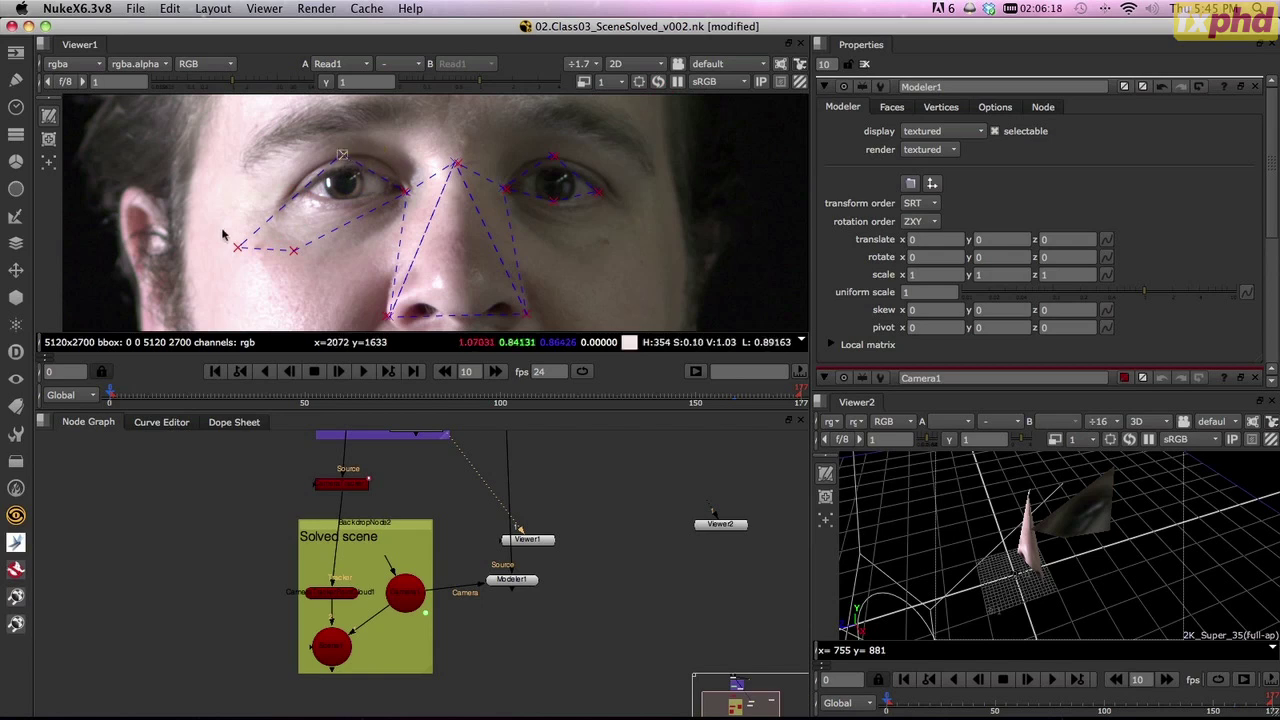
{"action": "left_click", "coordinate": [238, 246]}
{"action": "left_click", "coordinate": [305, 200]}
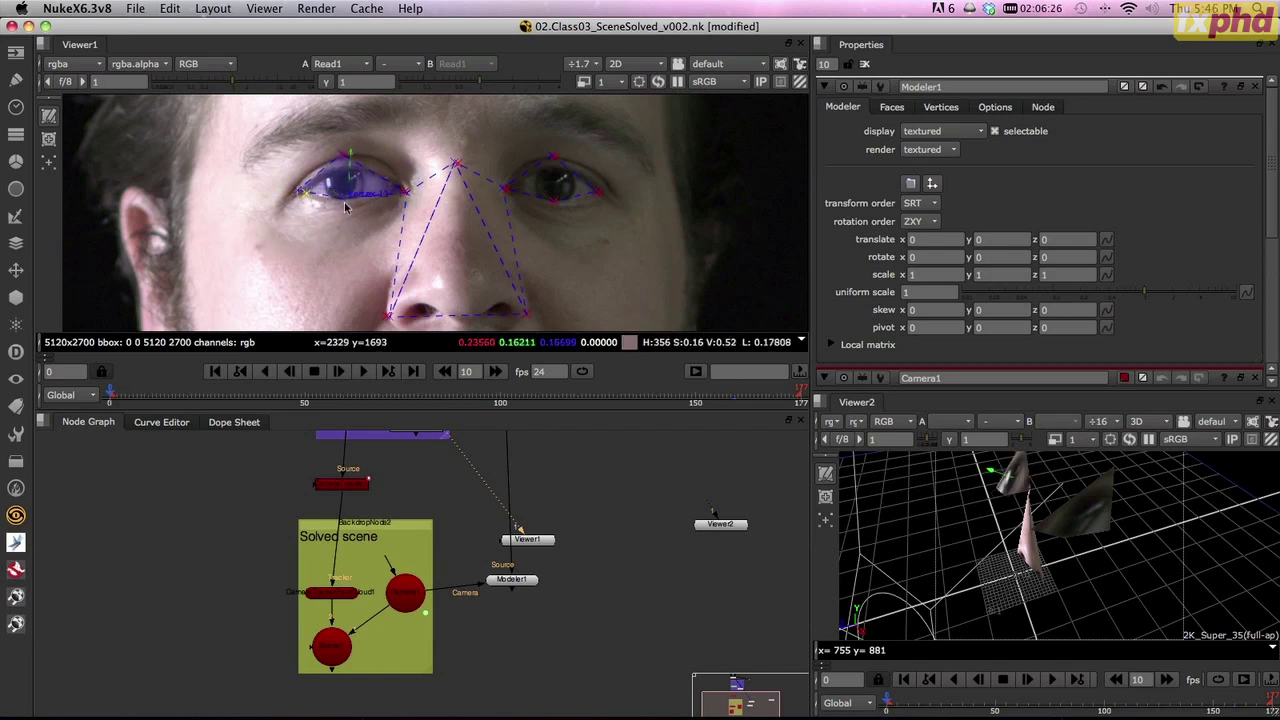
- Fine-tune the outer, lower and upper vertices of the right-eye face at frame 0 while checking its shape in 3D
{"action": "left_click_drag", "start_coordinate": [1010, 540], "coordinate": [1095, 580], "text": "ctrl"}
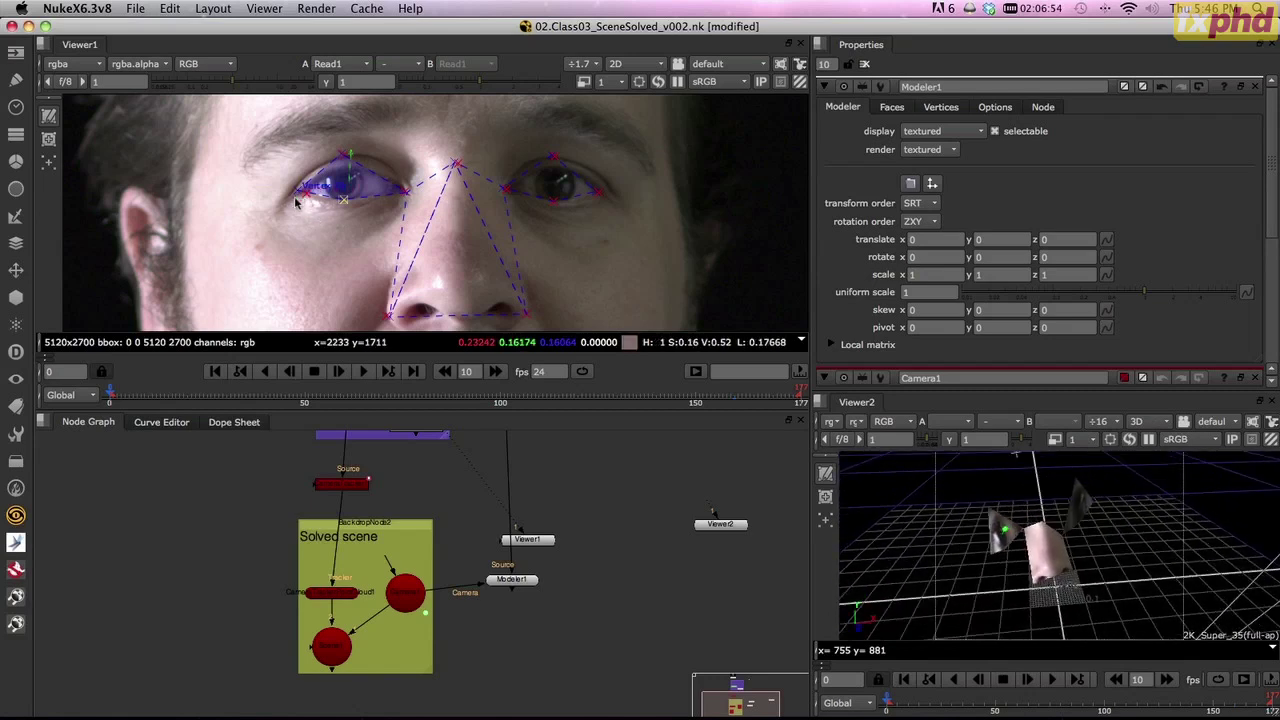
{"action": "left_click_drag", "start_coordinate": [296, 203], "coordinate": [297, 205]}
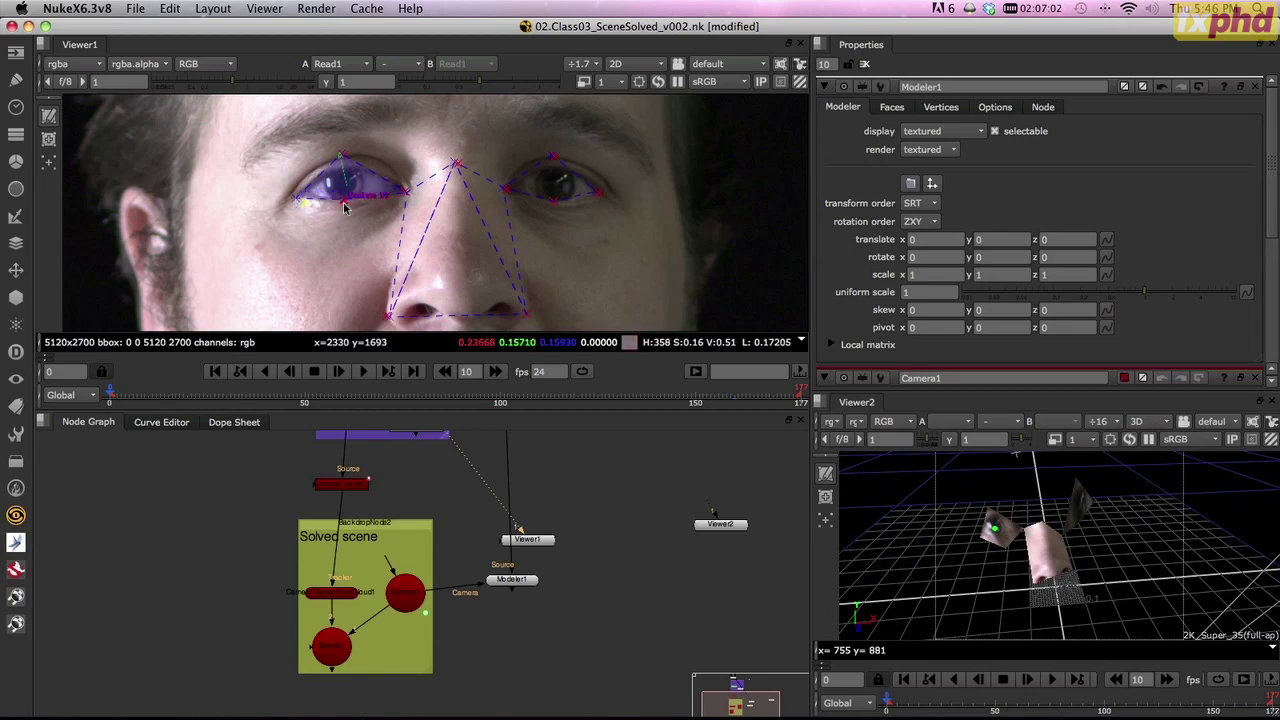
{"action": "left_click", "coordinate": [343, 208]}
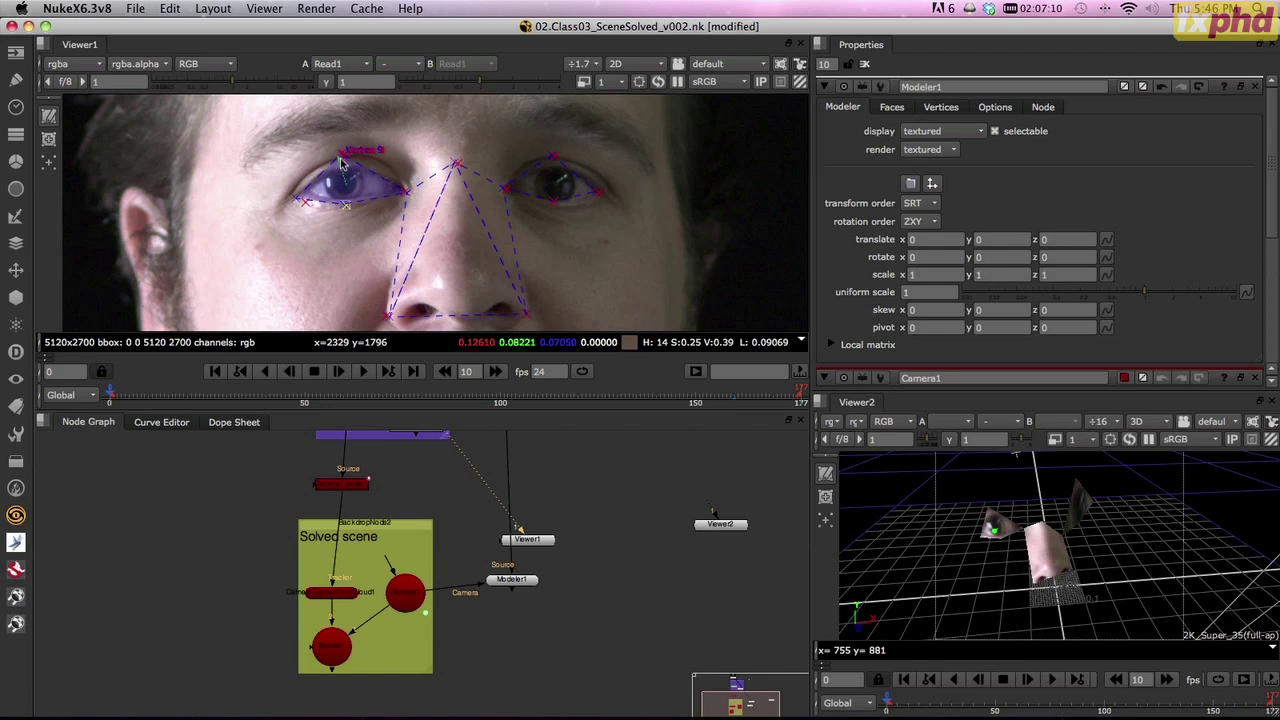
{"action": "left_click_drag", "start_coordinate": [340, 163], "coordinate": [341, 155]}
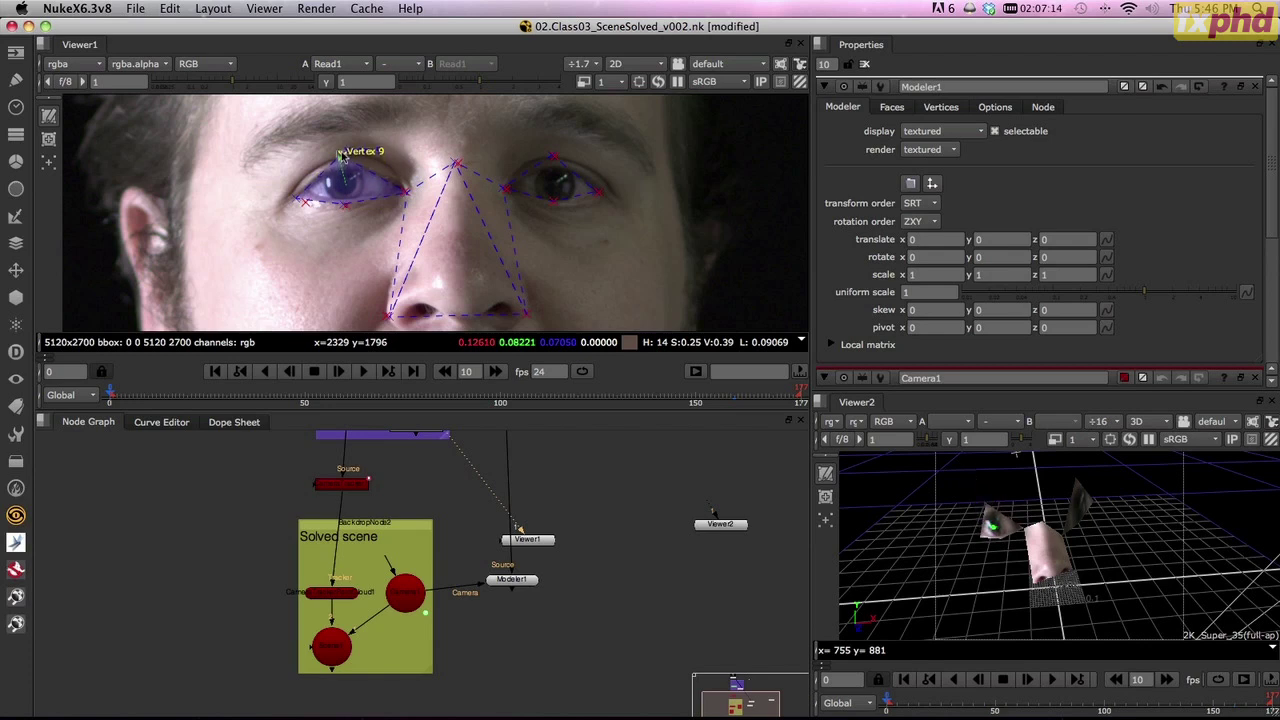
{"action": "left_click_drag", "start_coordinate": [1178, 523], "coordinate": [1010, 495], "text": "ctrl"}
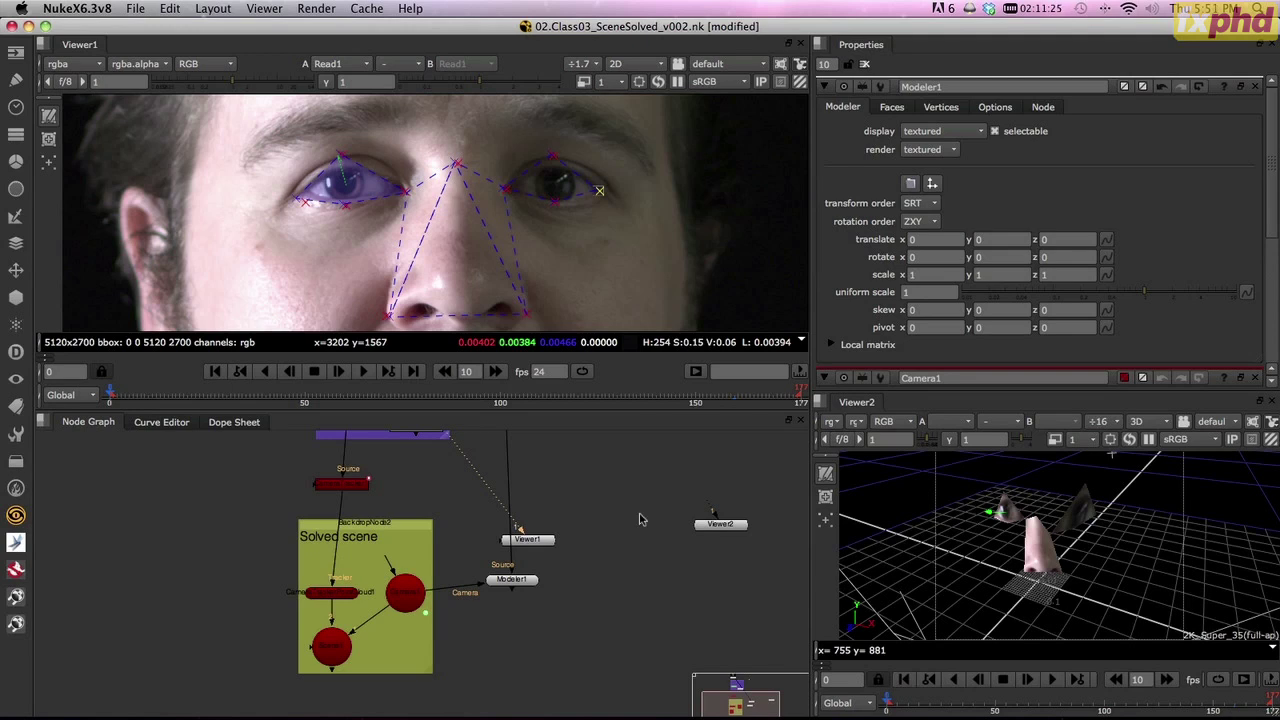
- Reposition the Modeler1 node and connect it to the scene node in the Solved scene backdrop
{"action": "middle_click_drag", "start_coordinate": [573, 610], "coordinate": [545, 557]}
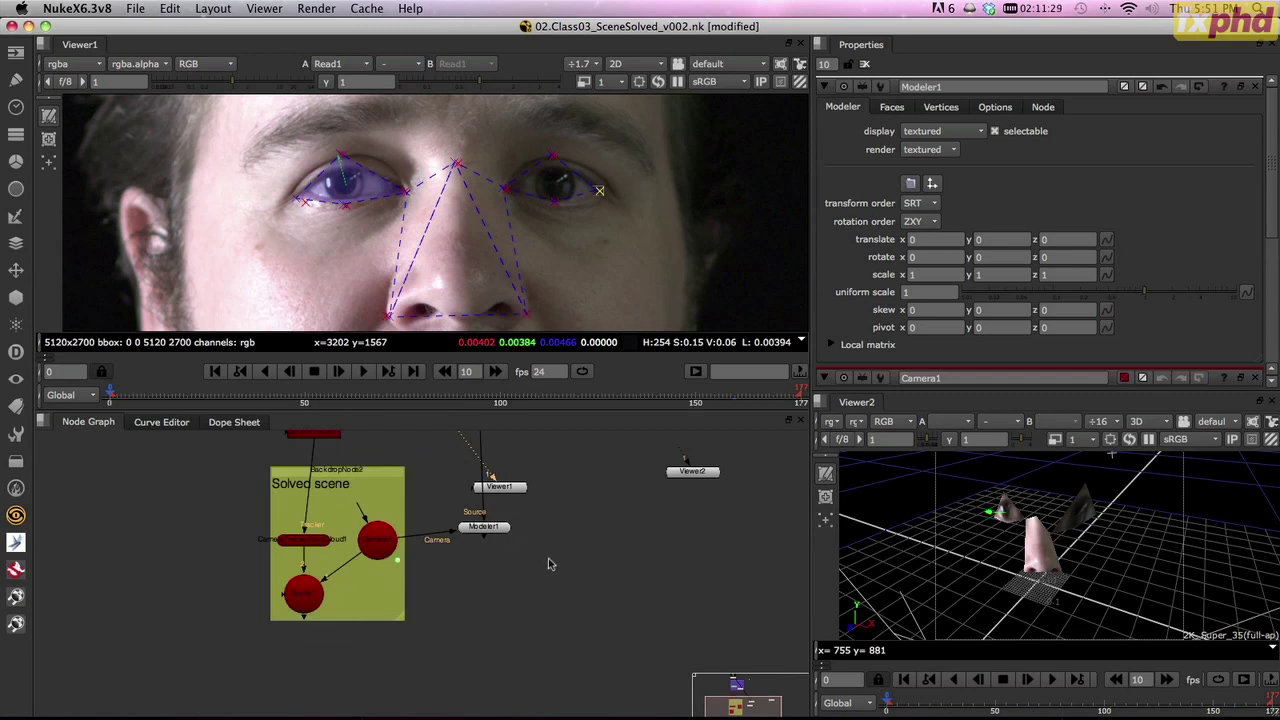
{"action": "left_click_drag", "start_coordinate": [498, 533], "coordinate": [522, 574]}
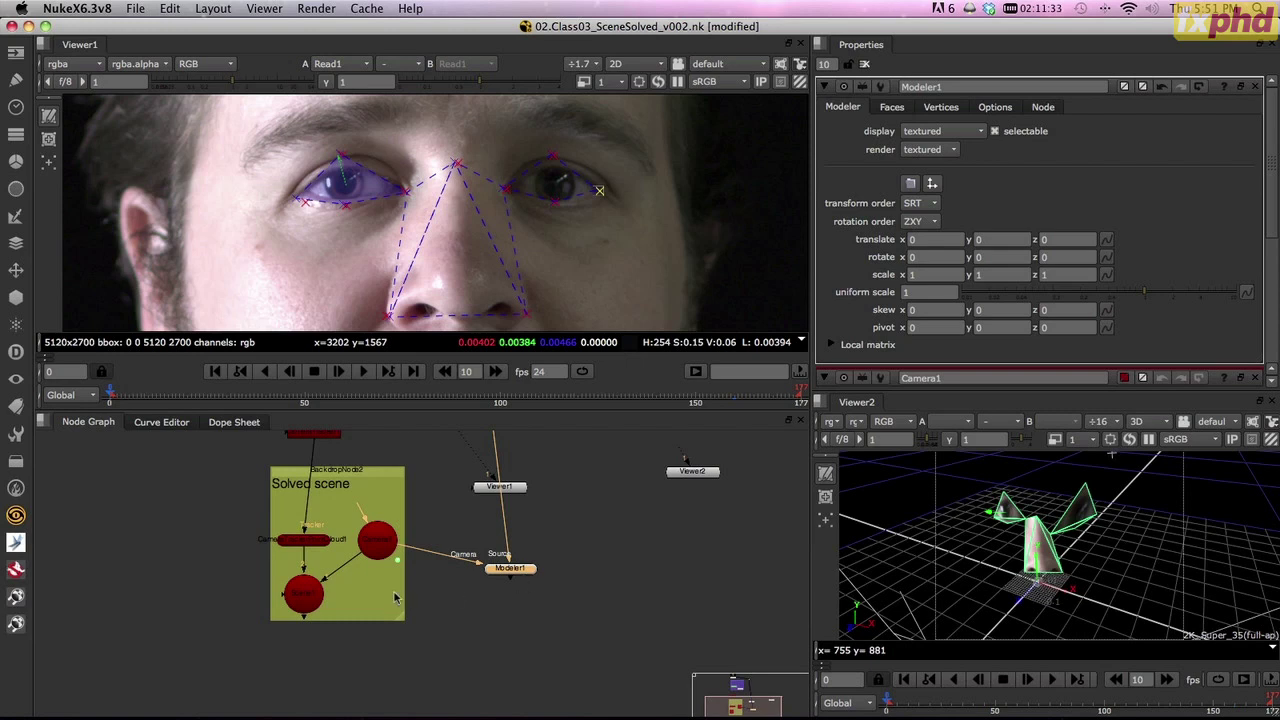
{"action": "left_click_drag", "start_coordinate": [515, 580], "coordinate": [312, 594]}
- Add a WriteGeo node after the scene node in the Solved scene backdrop
{"action": "left_click", "coordinate": [310, 595]}
{"action": "key", "text": "Tab"}
{"action": "type", "text": "WriteGeo"}
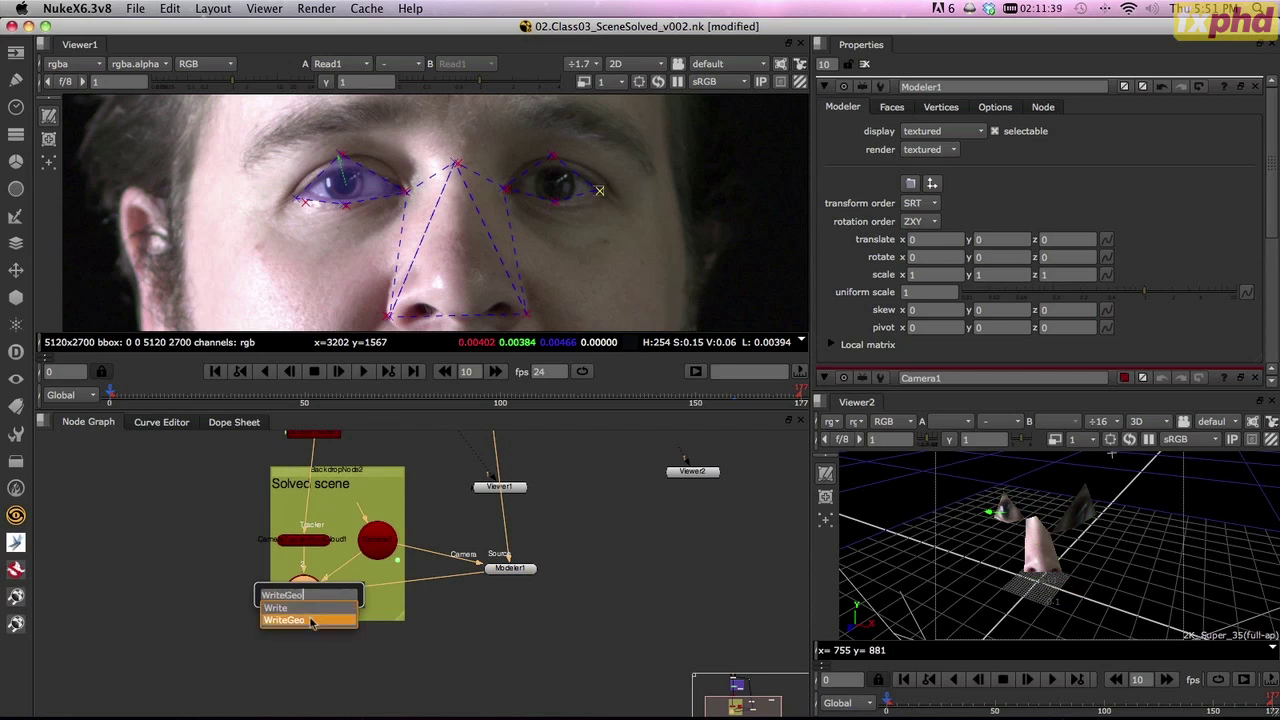
{"action": "left_click", "coordinate": [310, 621]}
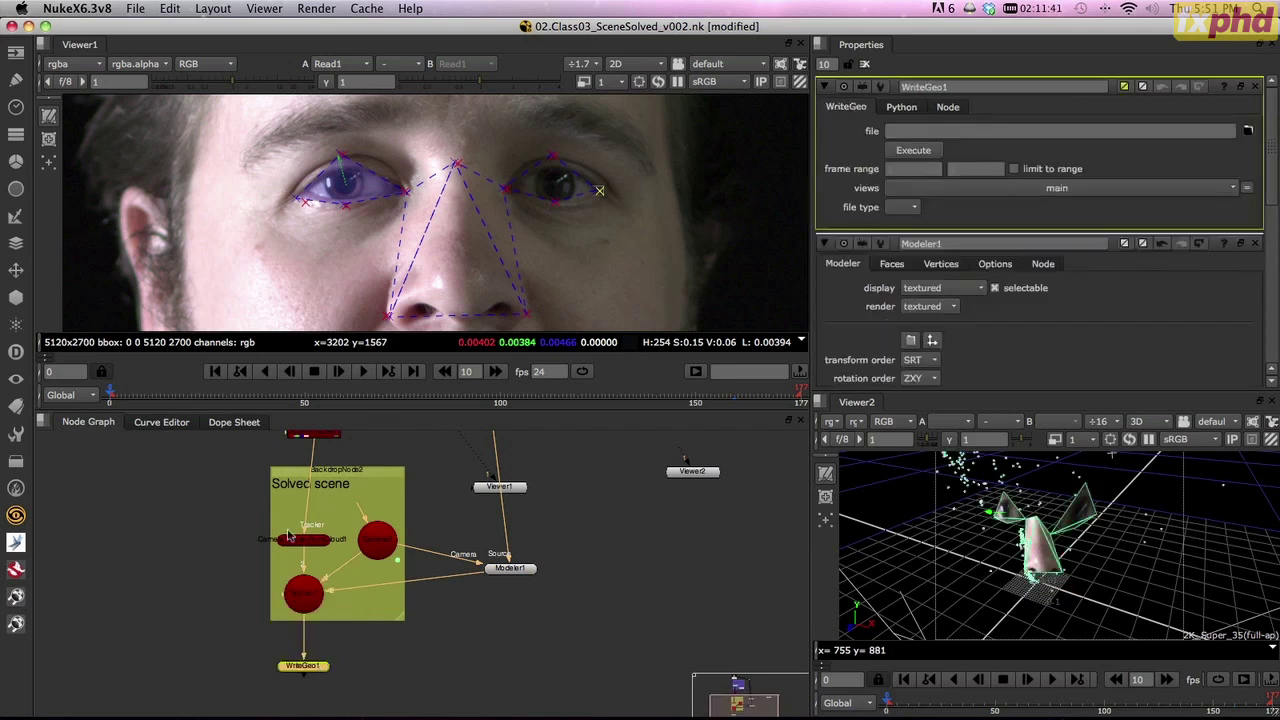
- Set the WriteGeo1 output file to IanHeadGuideGeo_v001.fbx in the NUK218-class03/03.geo folder
{"action": "middle_click_drag", "start_coordinate": [326, 618], "coordinate": [420, 606]}
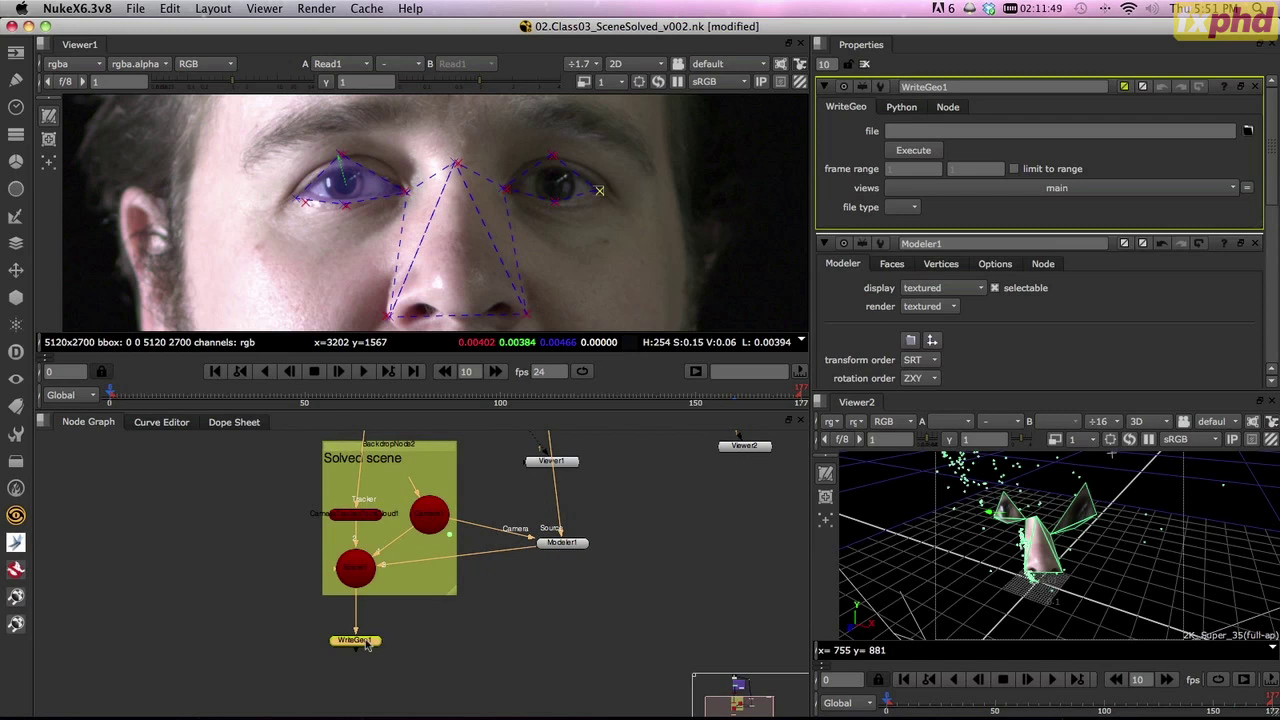
{"action": "left_click", "coordinate": [1251, 133]}
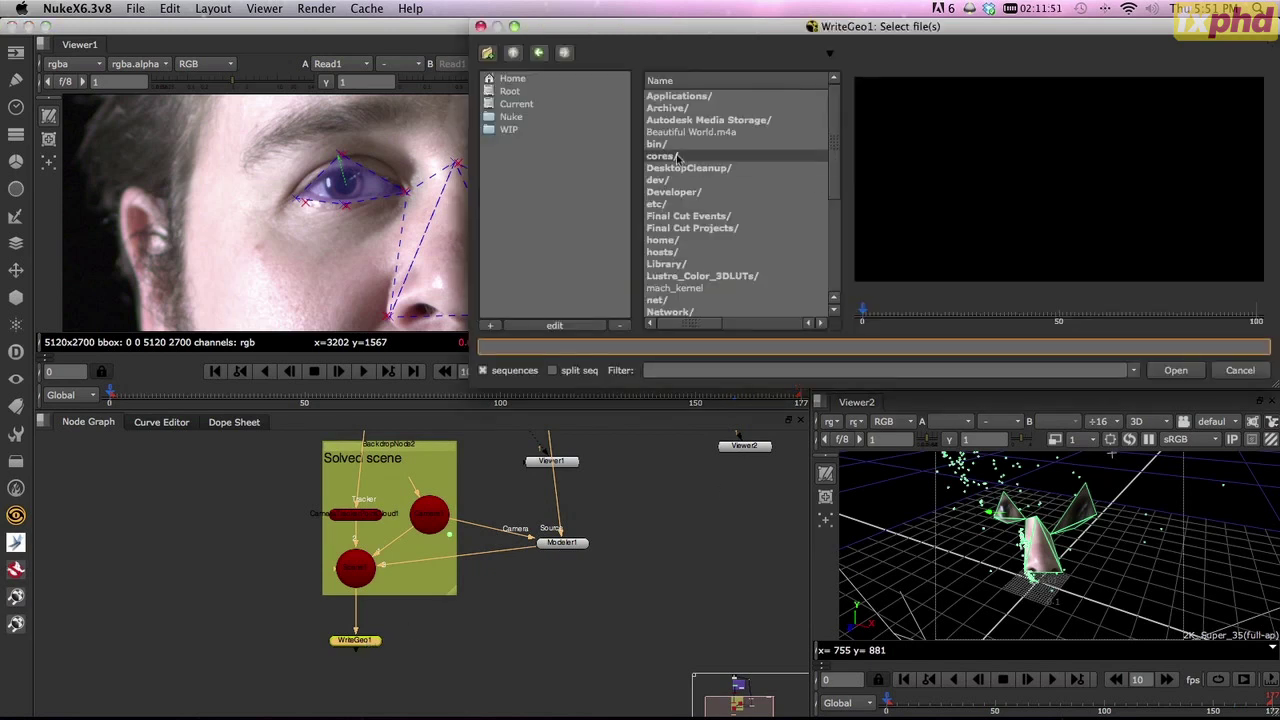
{"action": "left_click", "coordinate": [518, 129]}
{"action": "left_click", "coordinate": [684, 109]}
{"action": "double_click", "coordinate": [687, 113]}
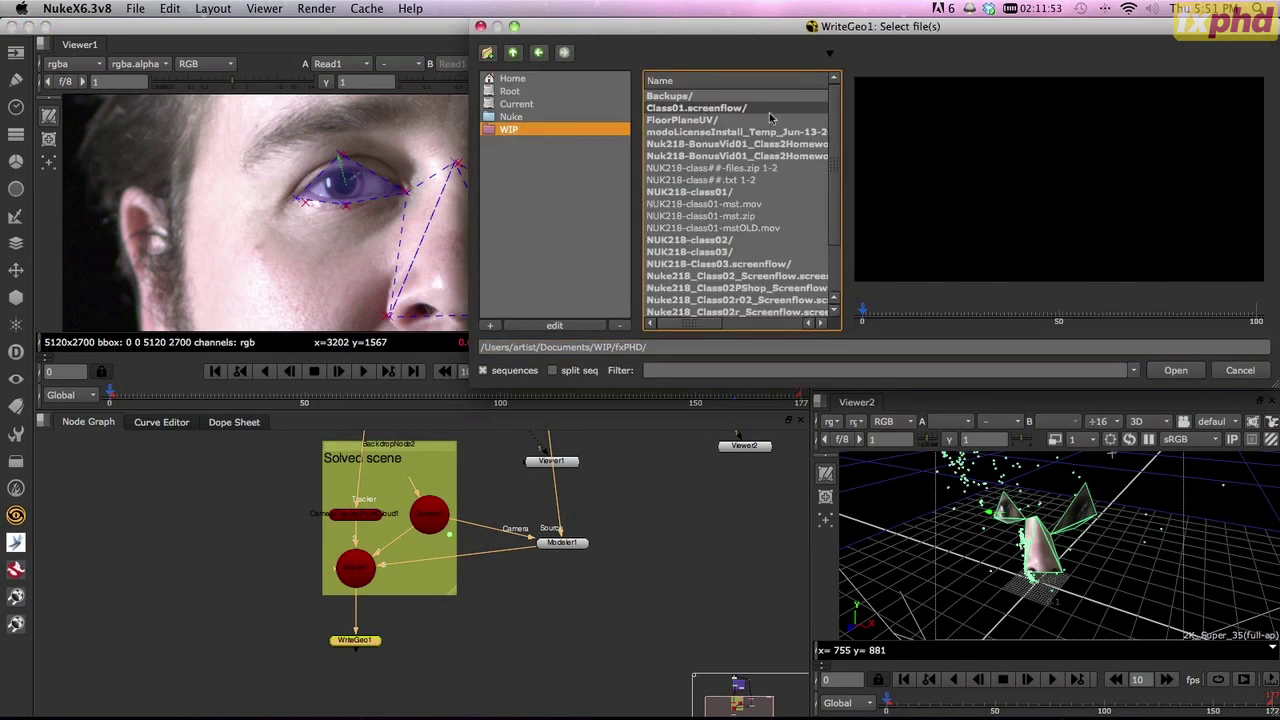
{"action": "scroll", "coordinate": [712, 205], "scroll_direction": "down", "scroll_amount": 3}
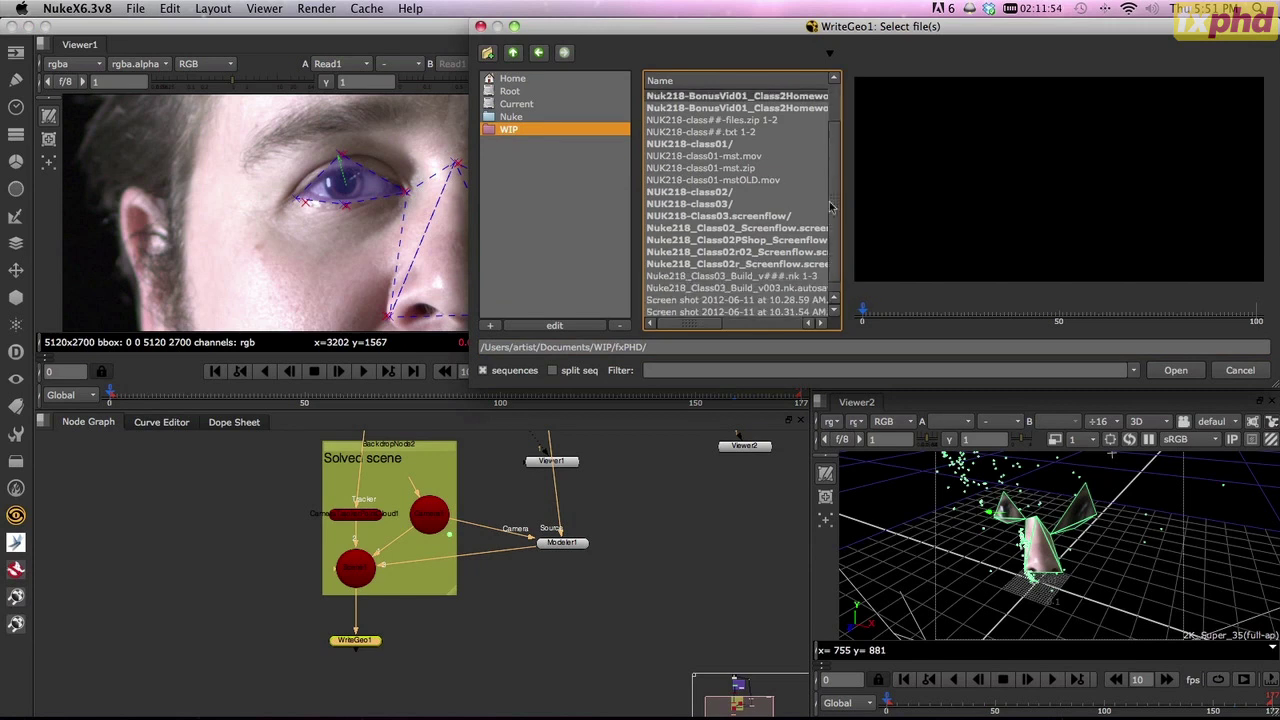
{"action": "double_click", "coordinate": [722, 191]}
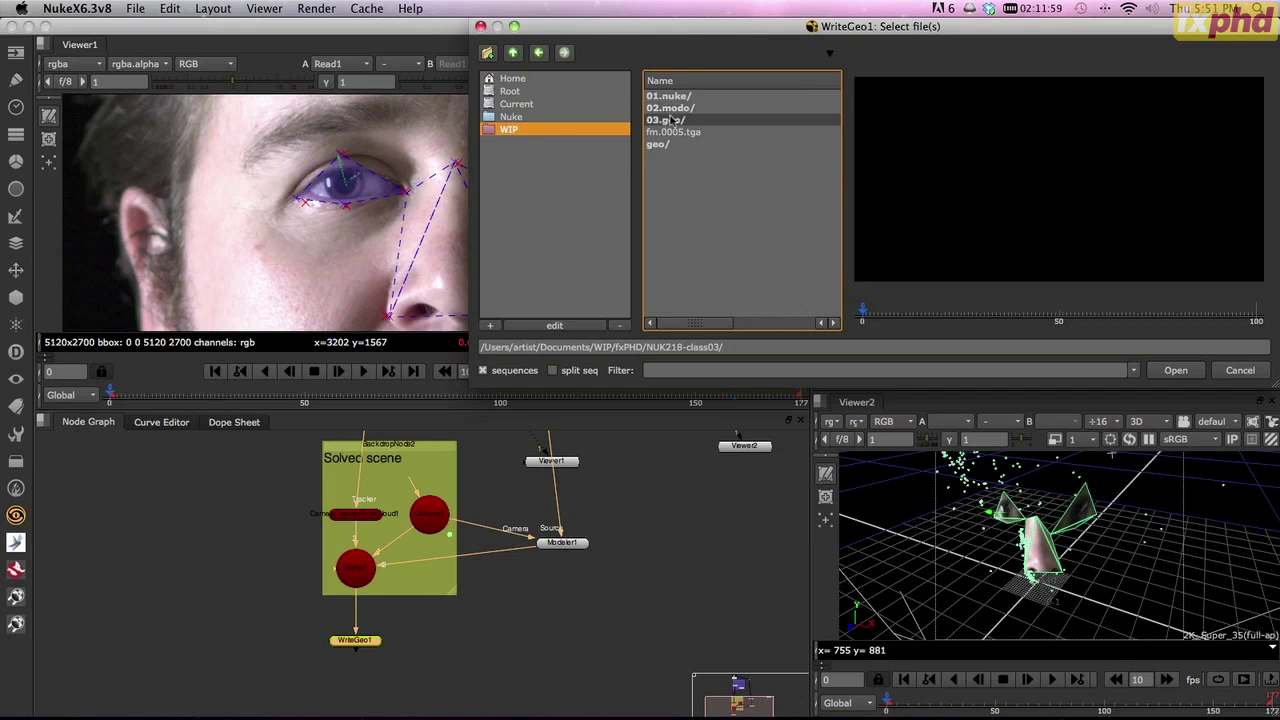
{"action": "double_click", "coordinate": [652, 121]}
{"action": "left_click", "coordinate": [848, 345]}
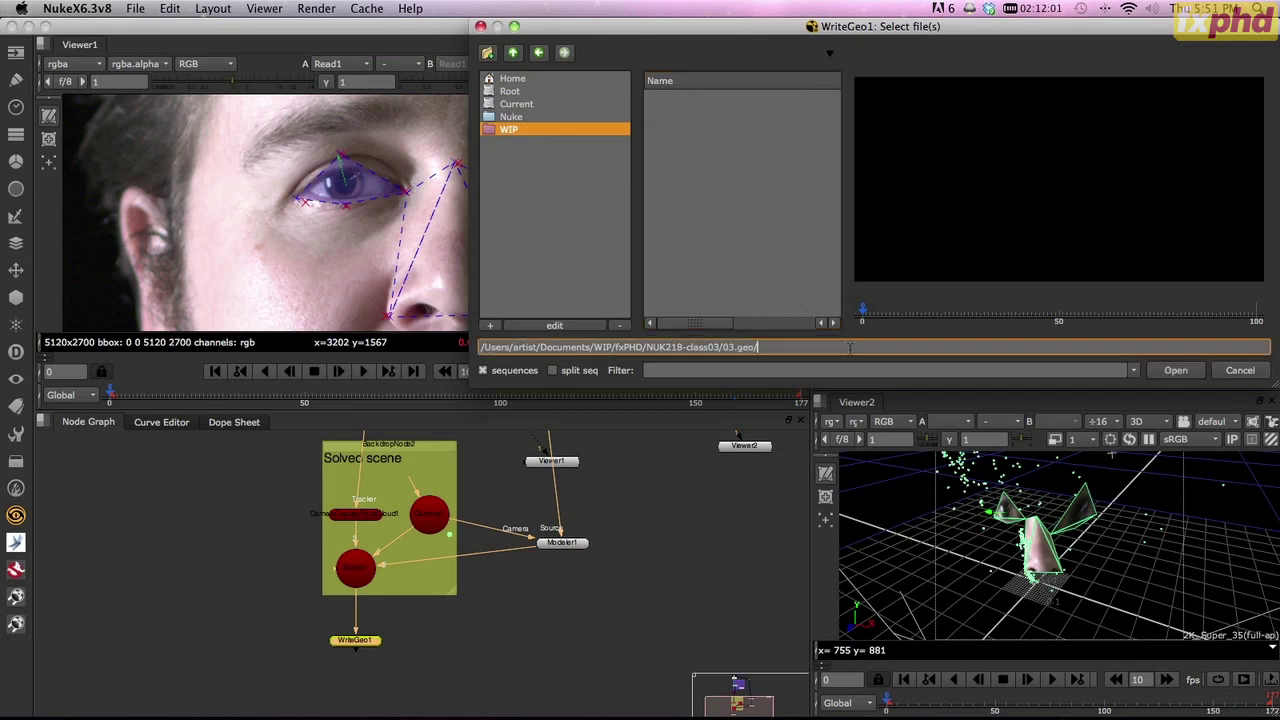
{"action": "type", "text": "IanHeadGuide"}
{"action": "type", "text": "Geo_v001.fbx"}
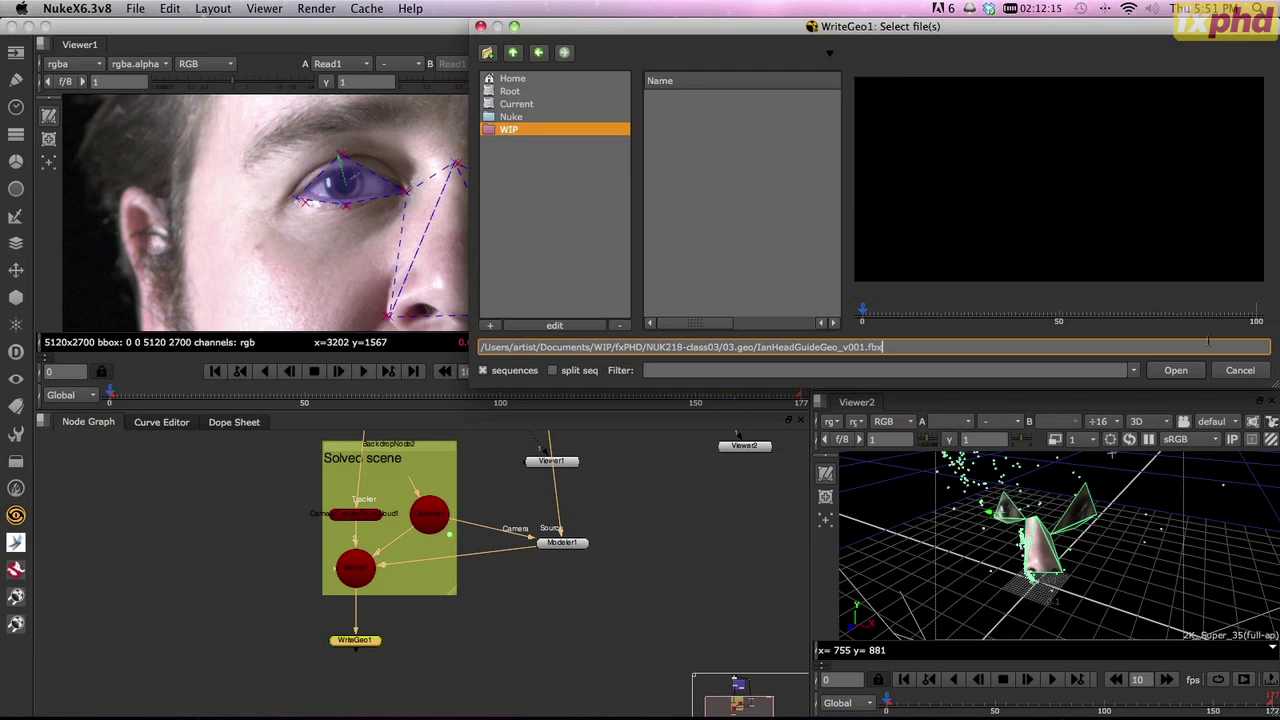
{"action": "left_click", "coordinate": [1199, 379]}
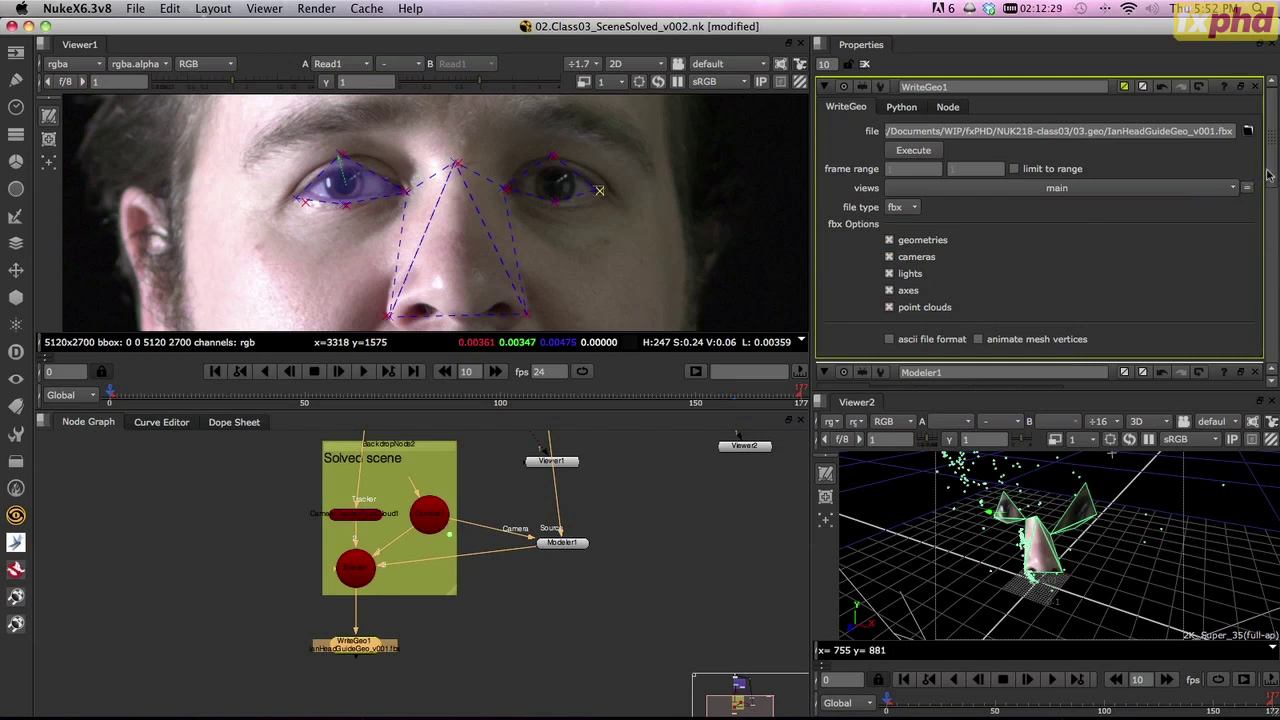
- Execute the WriteGeo1 FBX export for the input frame range 0-177
{"action": "scroll", "coordinate": [1268, 175], "scroll_direction": "down", "scroll_amount": 5}
{"action": "scroll", "coordinate": [1268, 175], "scroll_direction": "up", "scroll_amount": 5}
{"action": "left_click", "coordinate": [928, 152]}
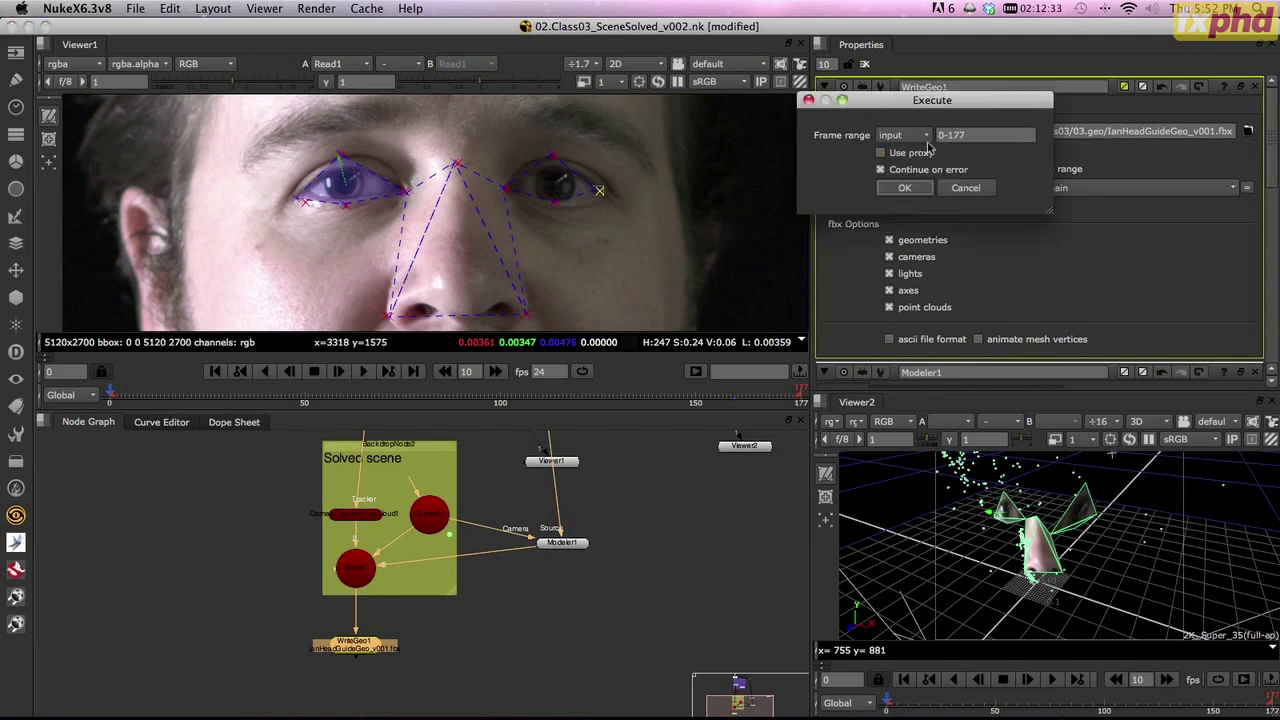
{"action": "left_click", "coordinate": [905, 189]}
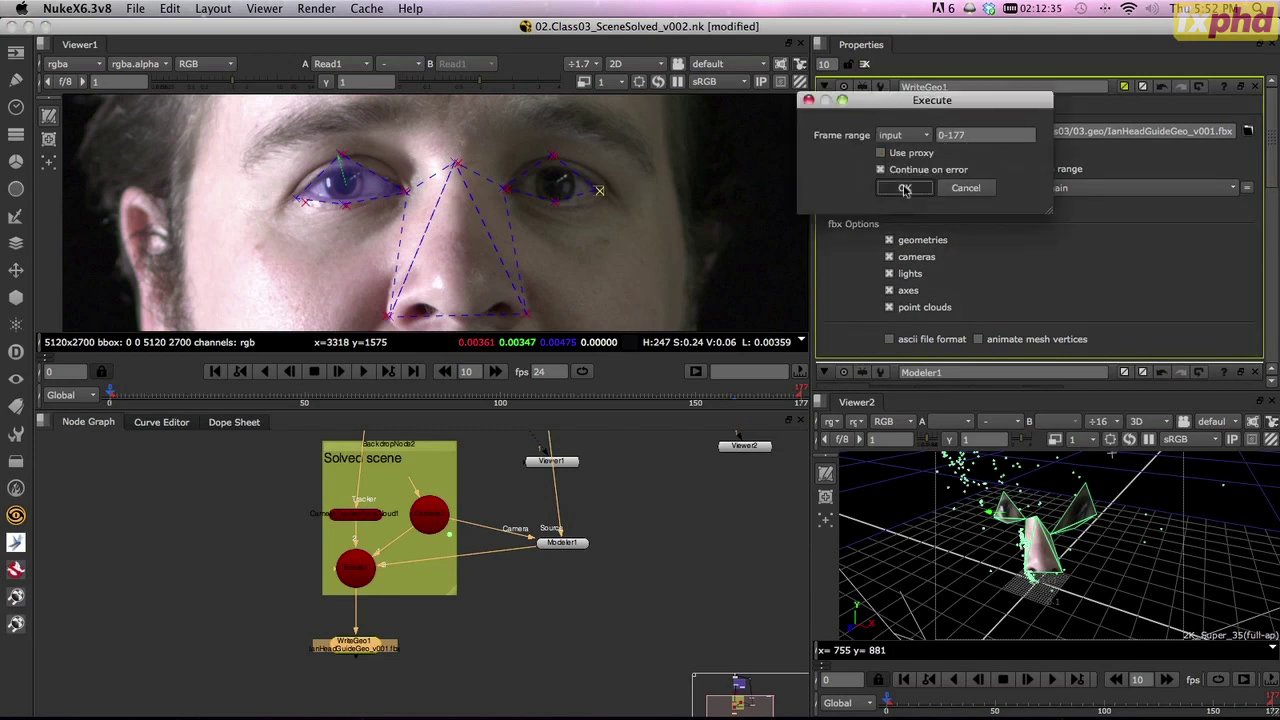
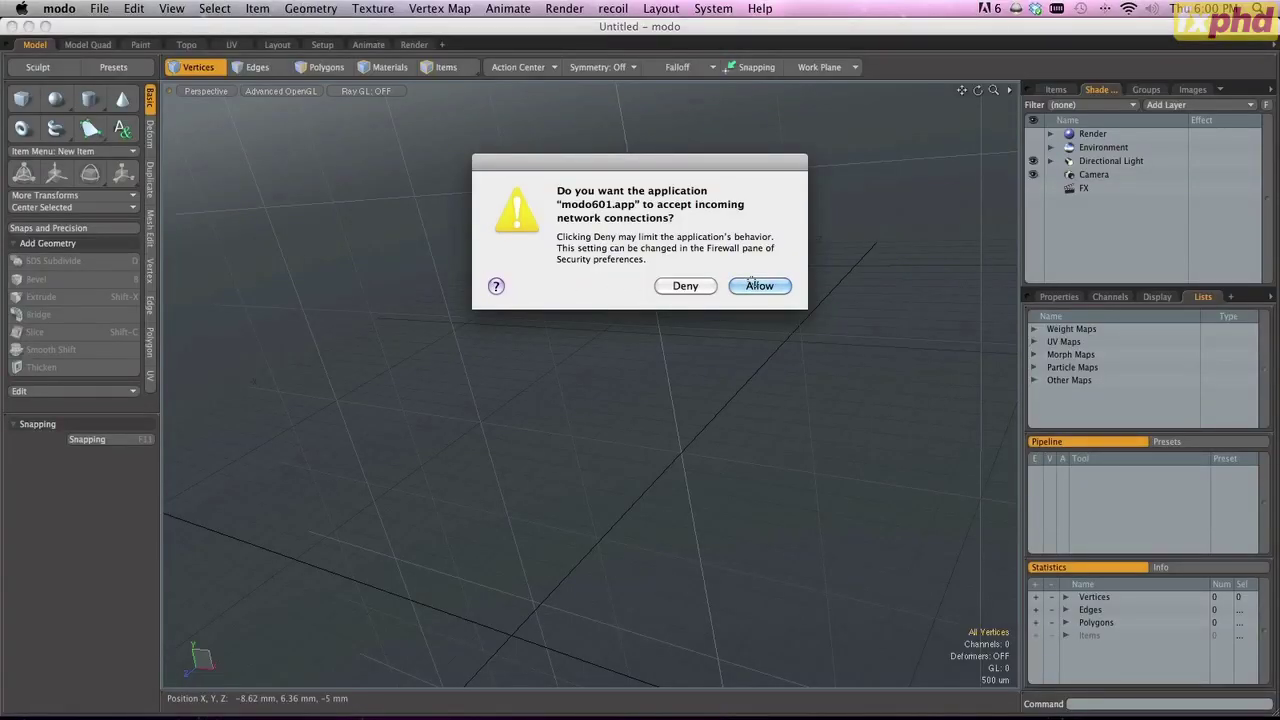
- Allow modo to accept incoming network connections and load the scene IanHeadGuideGeo_v001.fbx from the 03_geo folder
{"action": "left_click", "coordinate": [760, 286]}
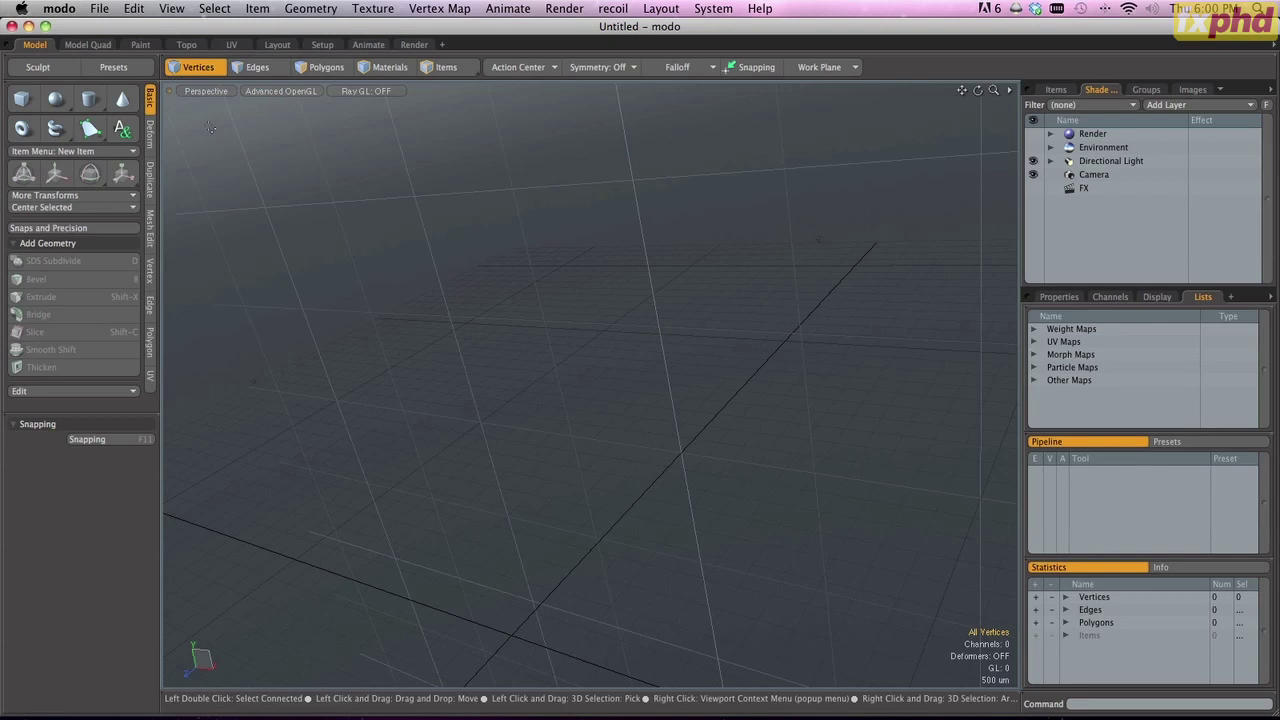
{"action": "left_click", "coordinate": [100, 8]}
{"action": "left_click", "coordinate": [120, 68]}
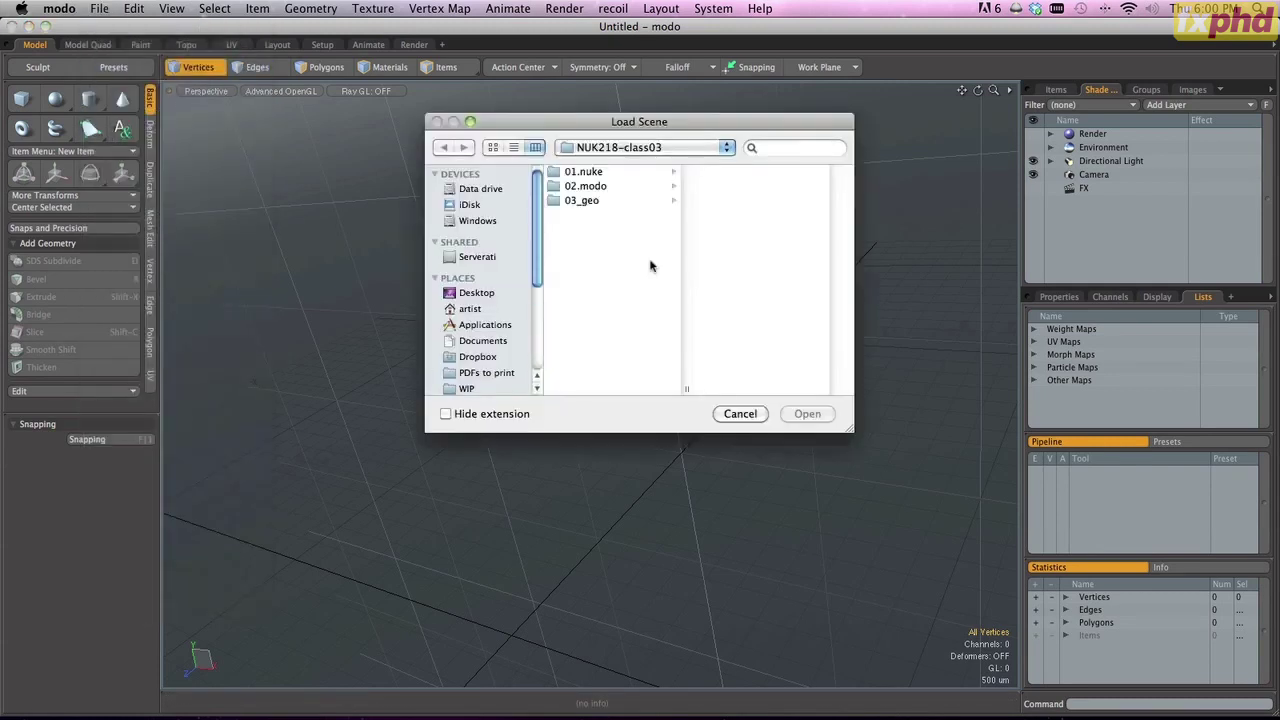
{"action": "left_click", "coordinate": [585, 202]}
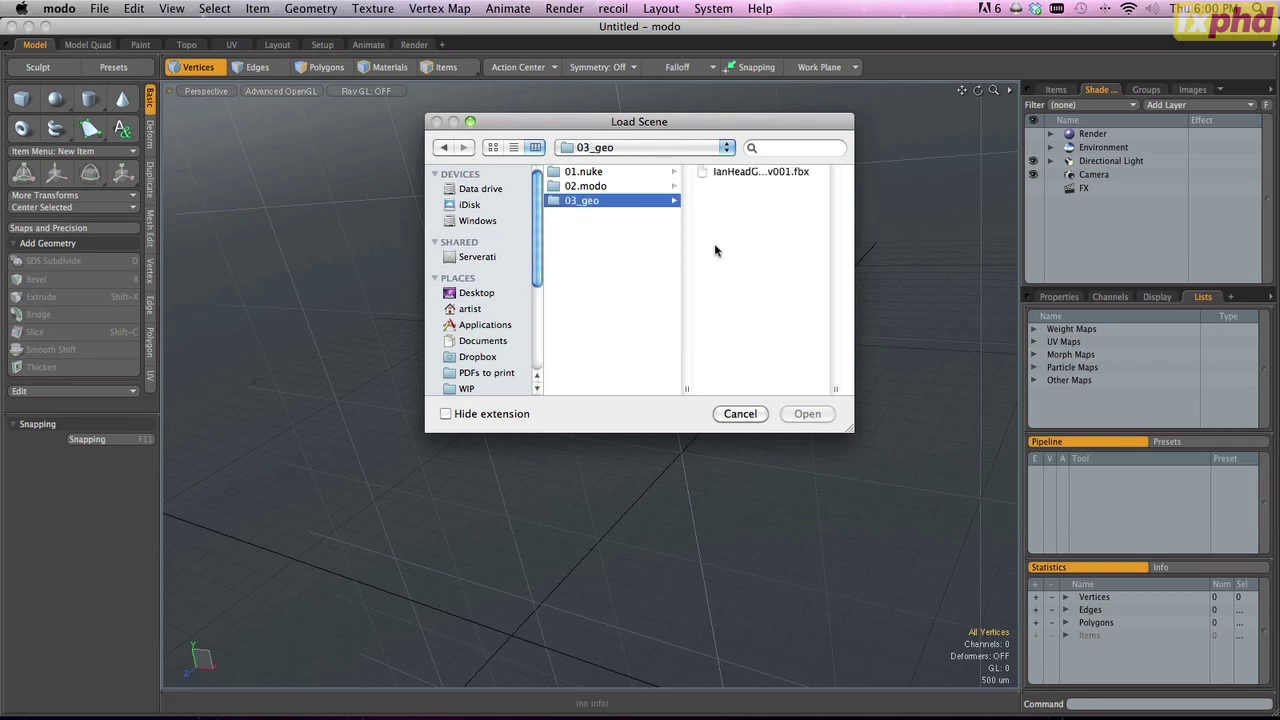
{"action": "left_click", "coordinate": [757, 175]}
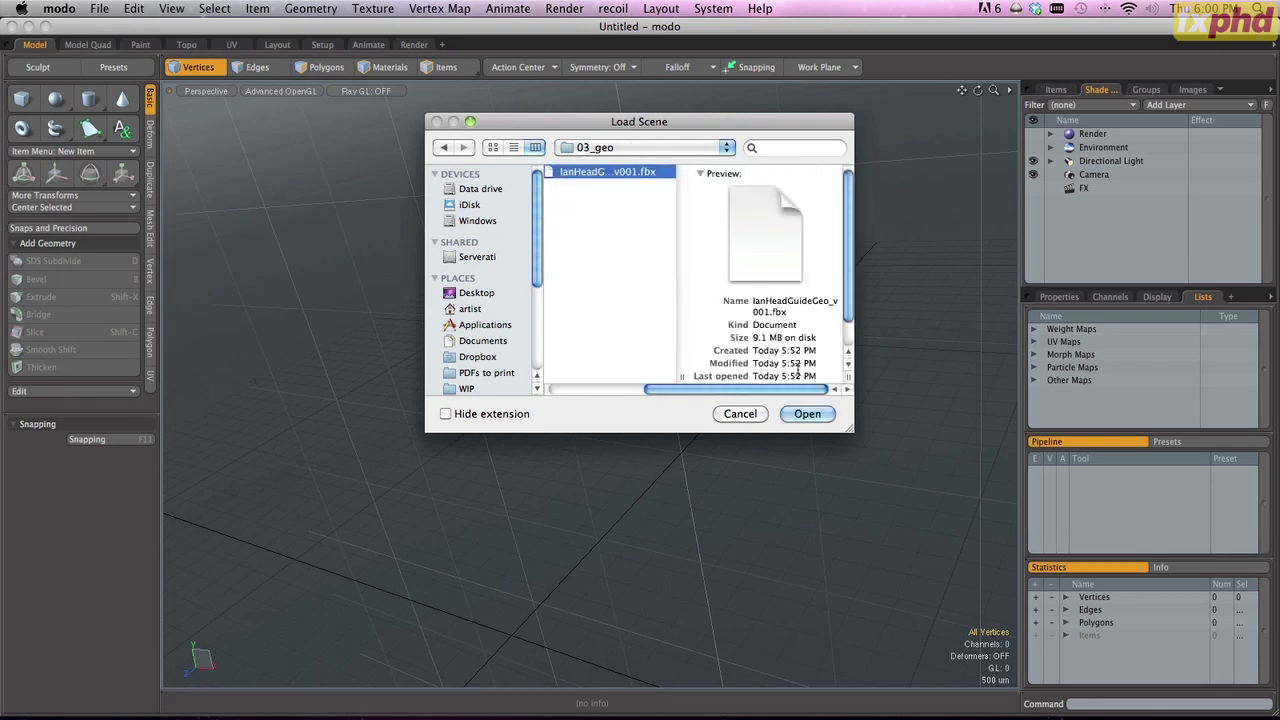
{"action": "left_click", "coordinate": [808, 414]}
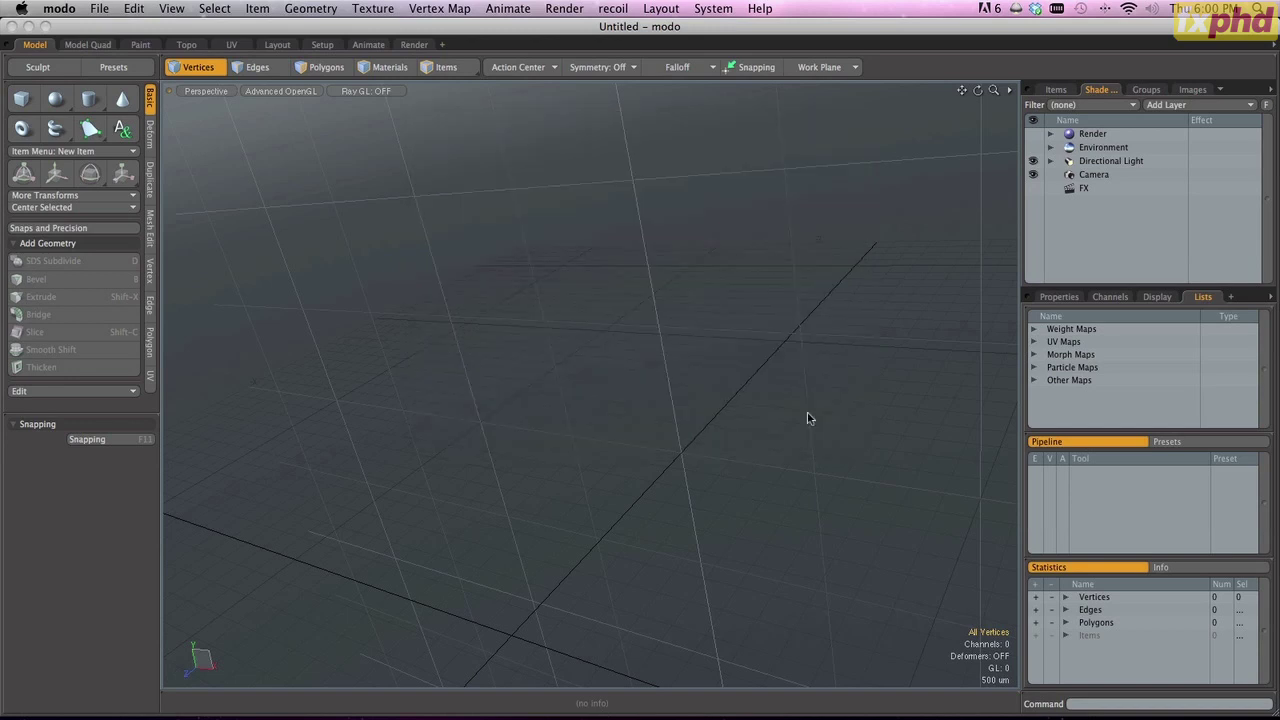
- Examine the imported scene's item list and view the face guide geometry and its surrounding locators from several angles
{"action": "left_click", "coordinate": [1060, 90]}
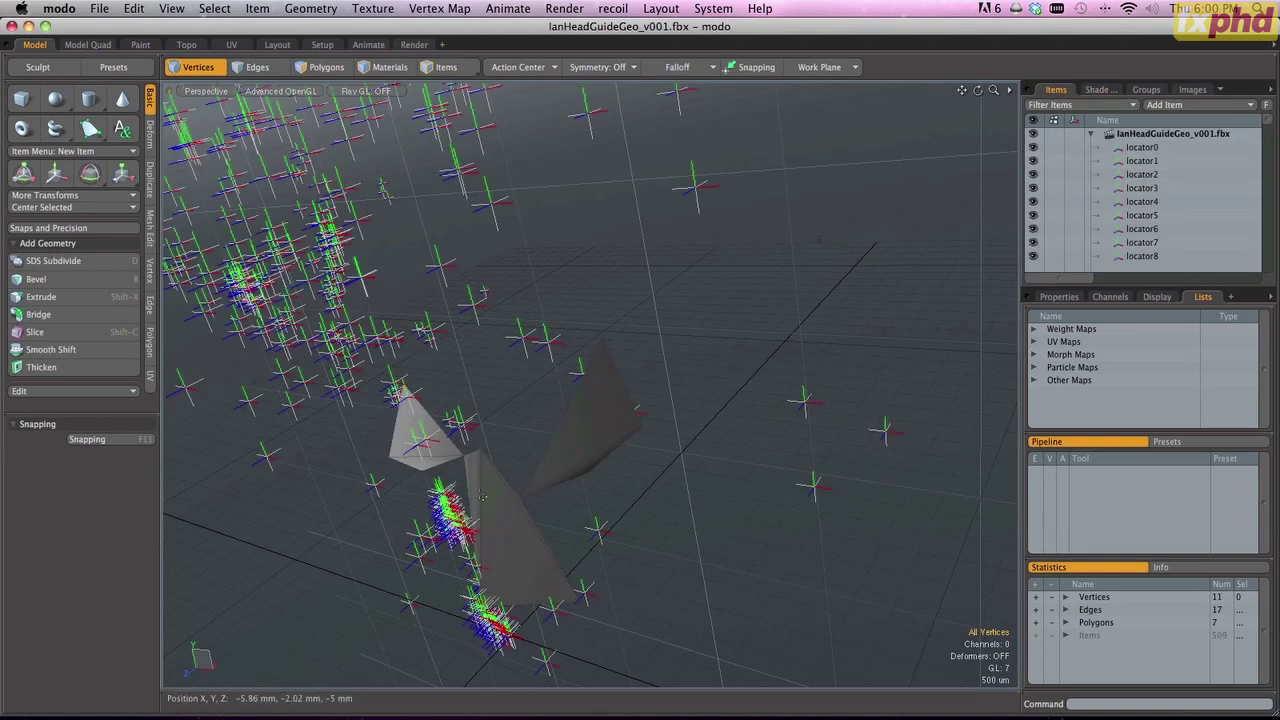
{"action": "key", "text": "a"}
{"action": "left_click", "coordinate": [521, 392]}
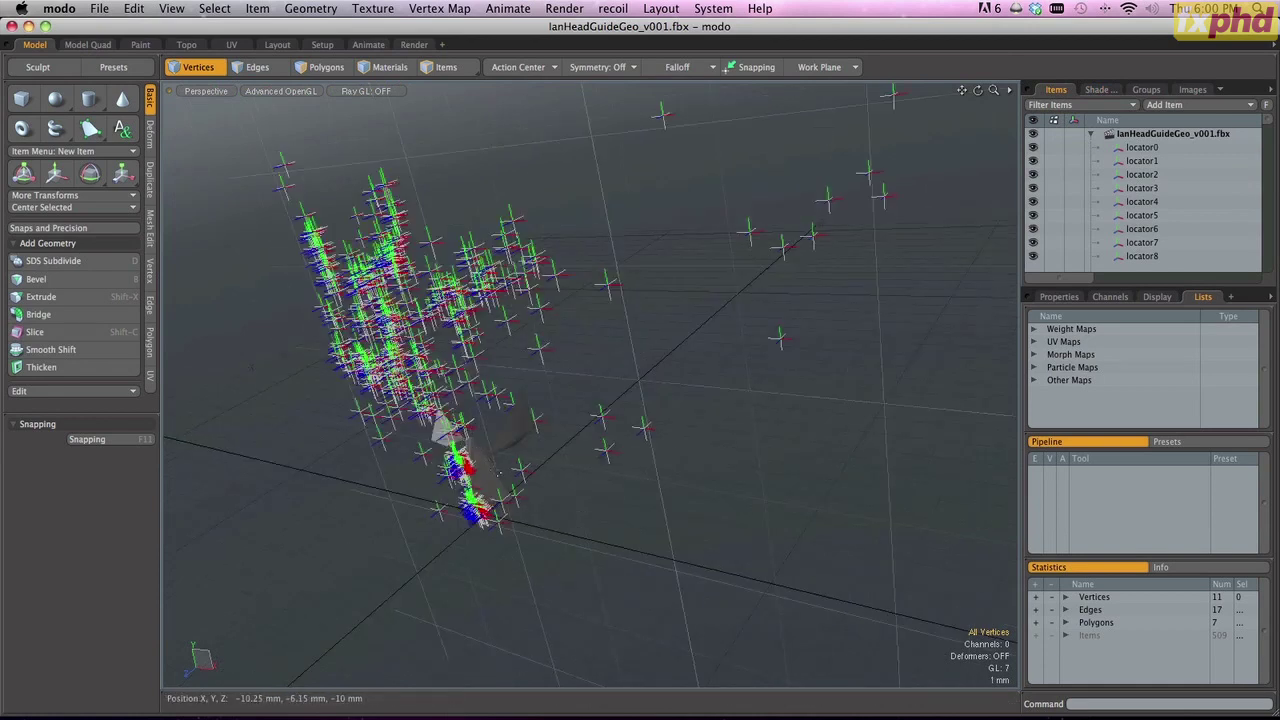
{"action": "left_click_drag", "start_coordinate": [532, 396], "coordinate": [706, 356], "text": "alt"}
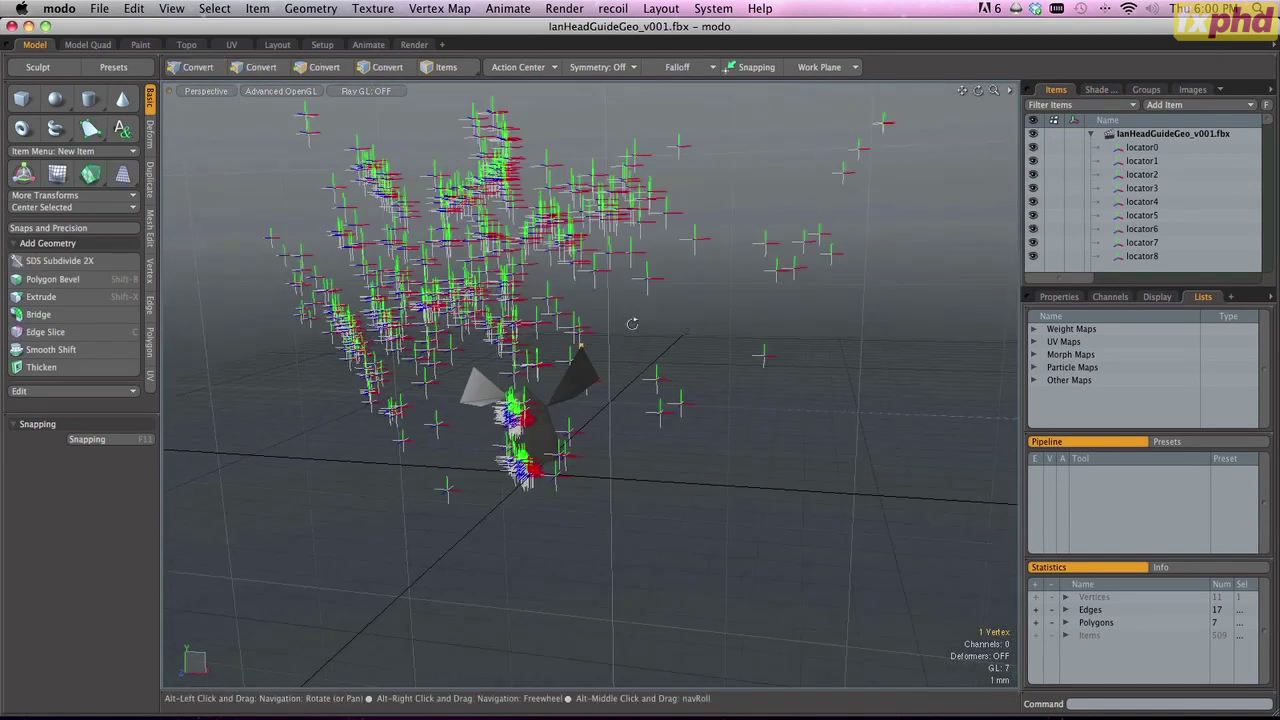
{"action": "left_click", "coordinate": [706, 356]}
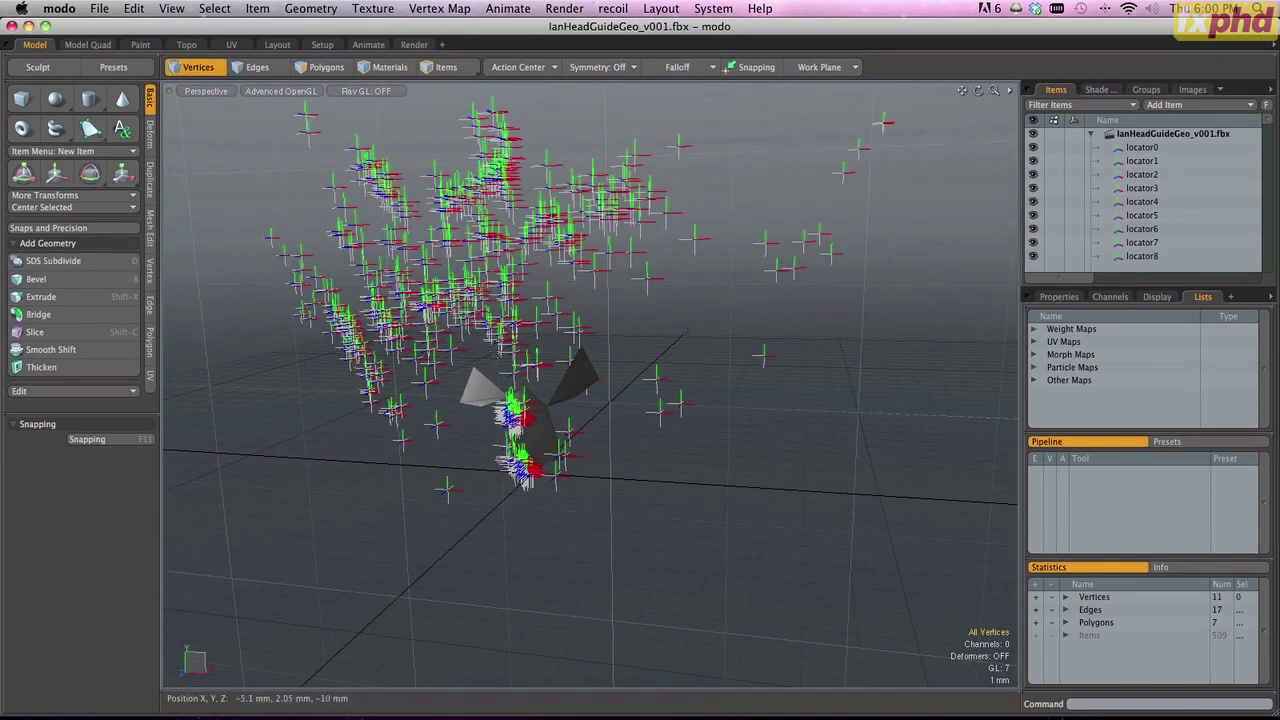
{"action": "key", "text": "alt"}
{"action": "left_click_drag", "start_coordinate": [686, 332], "coordinate": [757, 358], "text": "alt"}
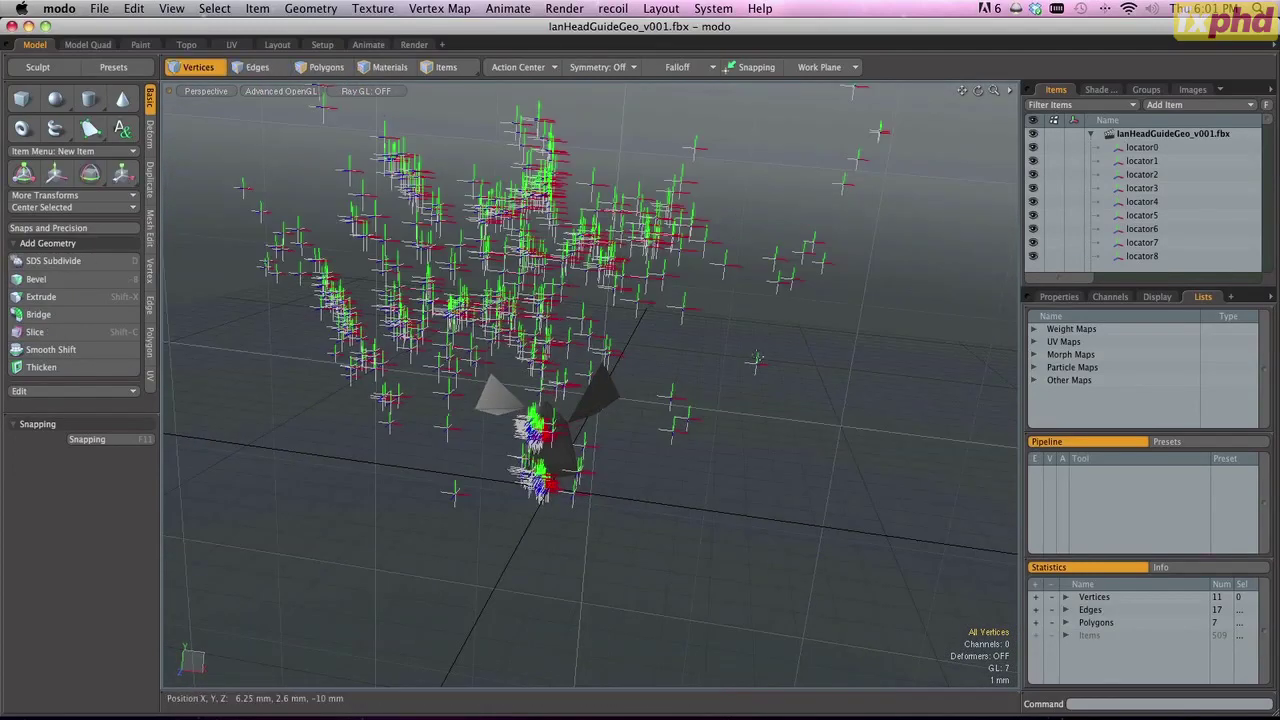
{"action": "key", "text": "alt"}
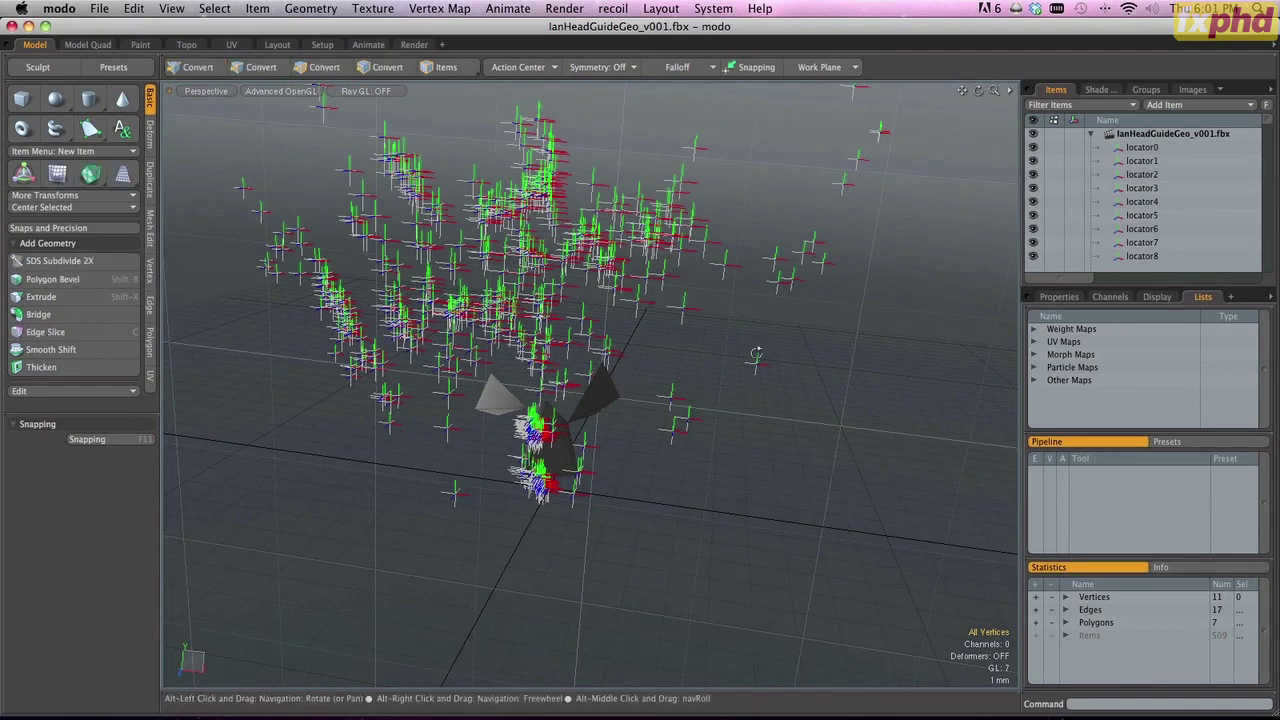
{"action": "left_click_drag", "start_coordinate": [757, 354], "coordinate": [634, 278], "text": "alt"}
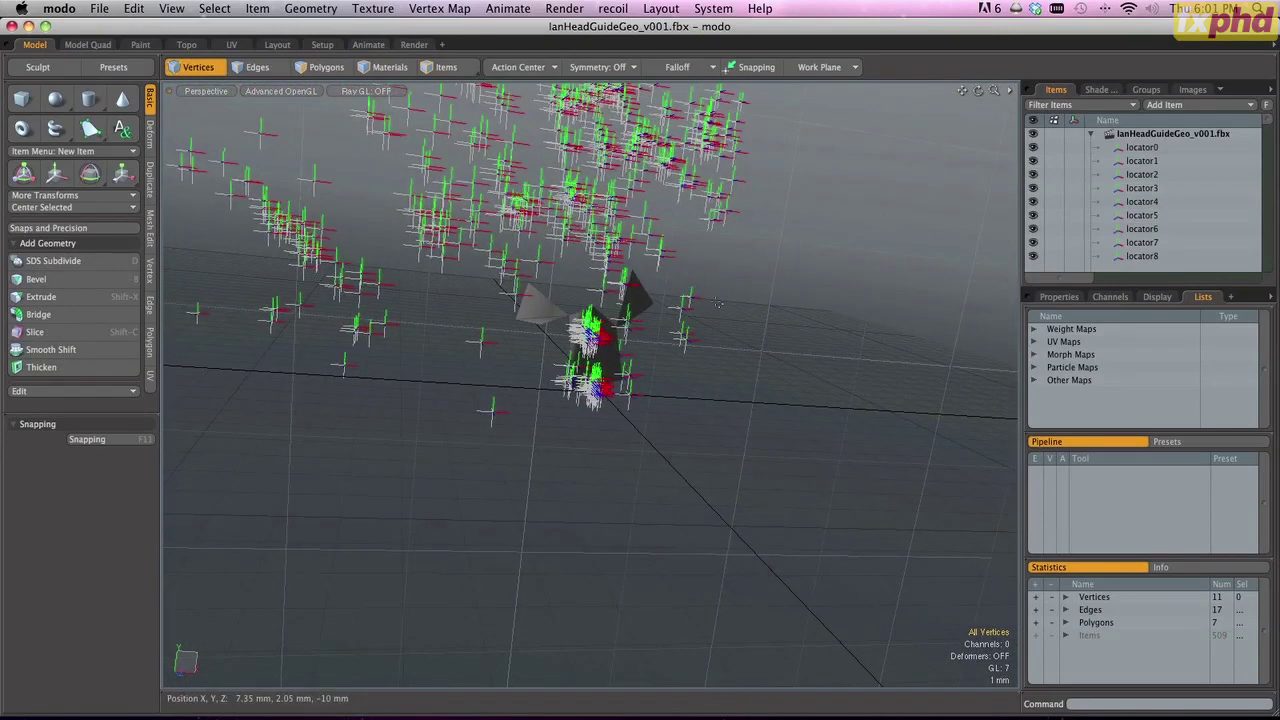
{"action": "key", "text": "a"}
{"action": "scroll", "coordinate": [647, 306], "scroll_direction": "down", "scroll_amount": 5}
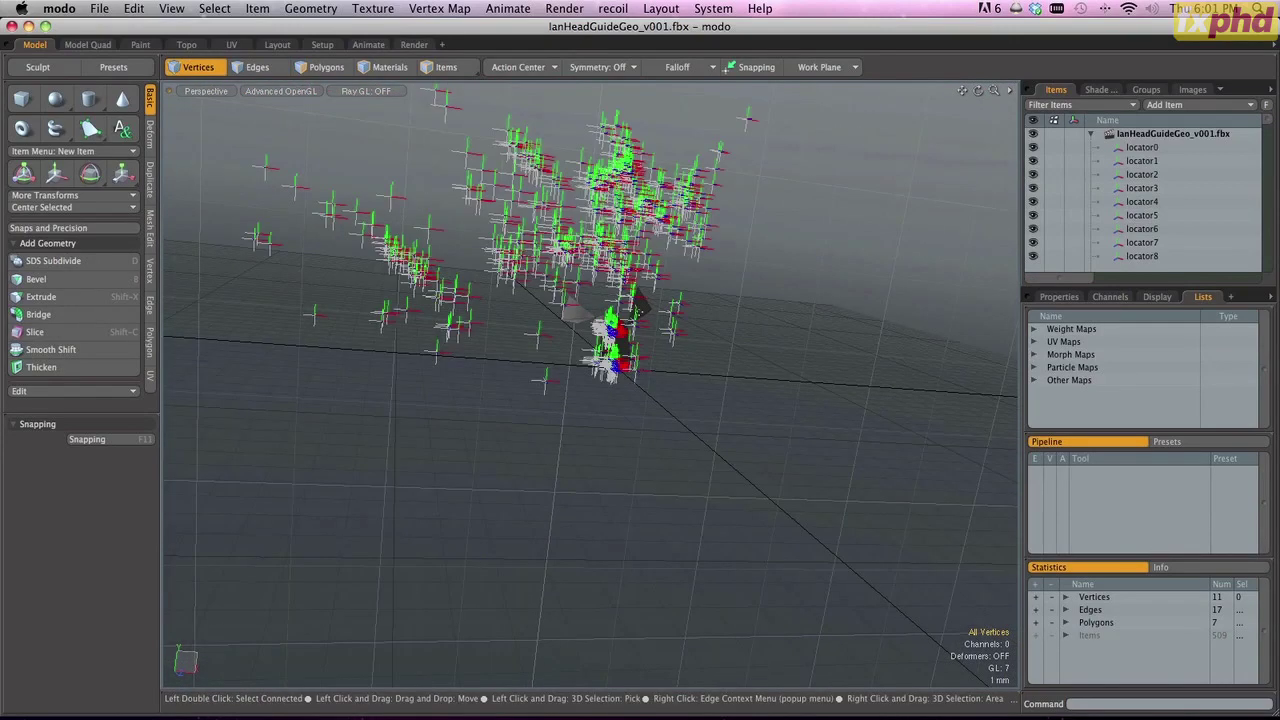
{"action": "scroll", "coordinate": [637, 312], "scroll_direction": "down", "scroll_amount": 3}
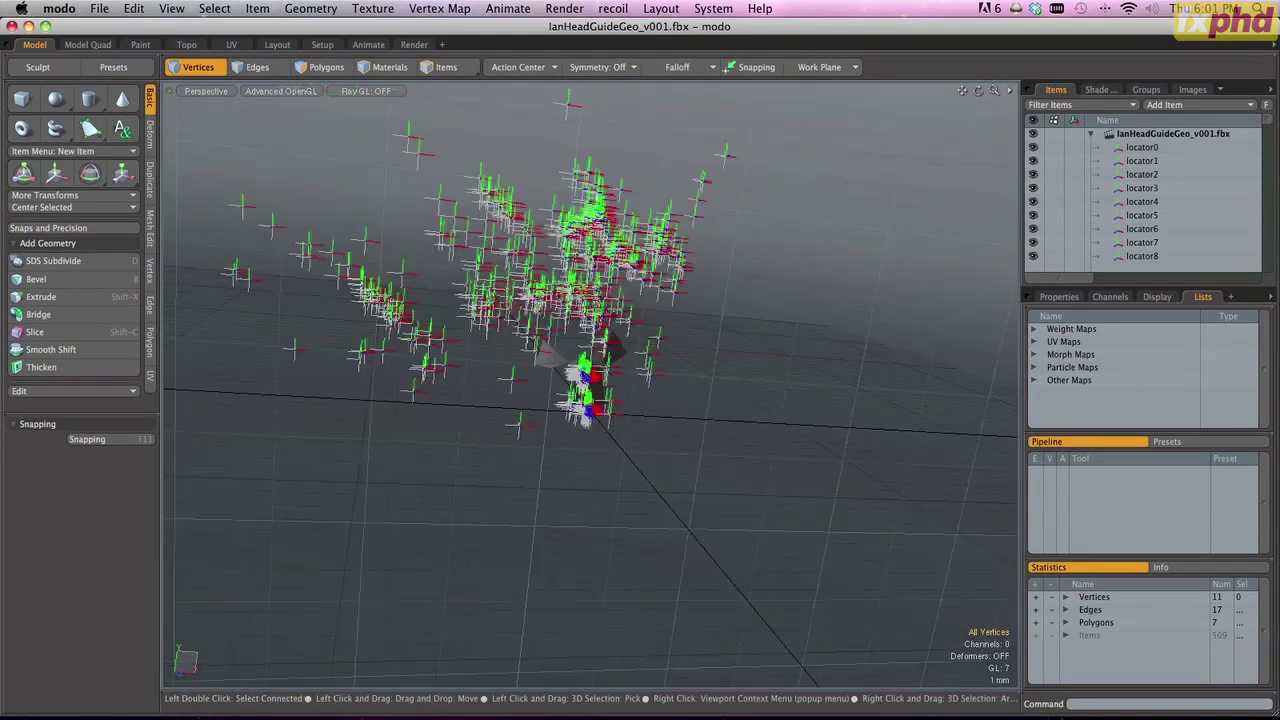
{"action": "scroll", "coordinate": [600, 300], "scroll_direction": "down", "scroll_amount": 2}
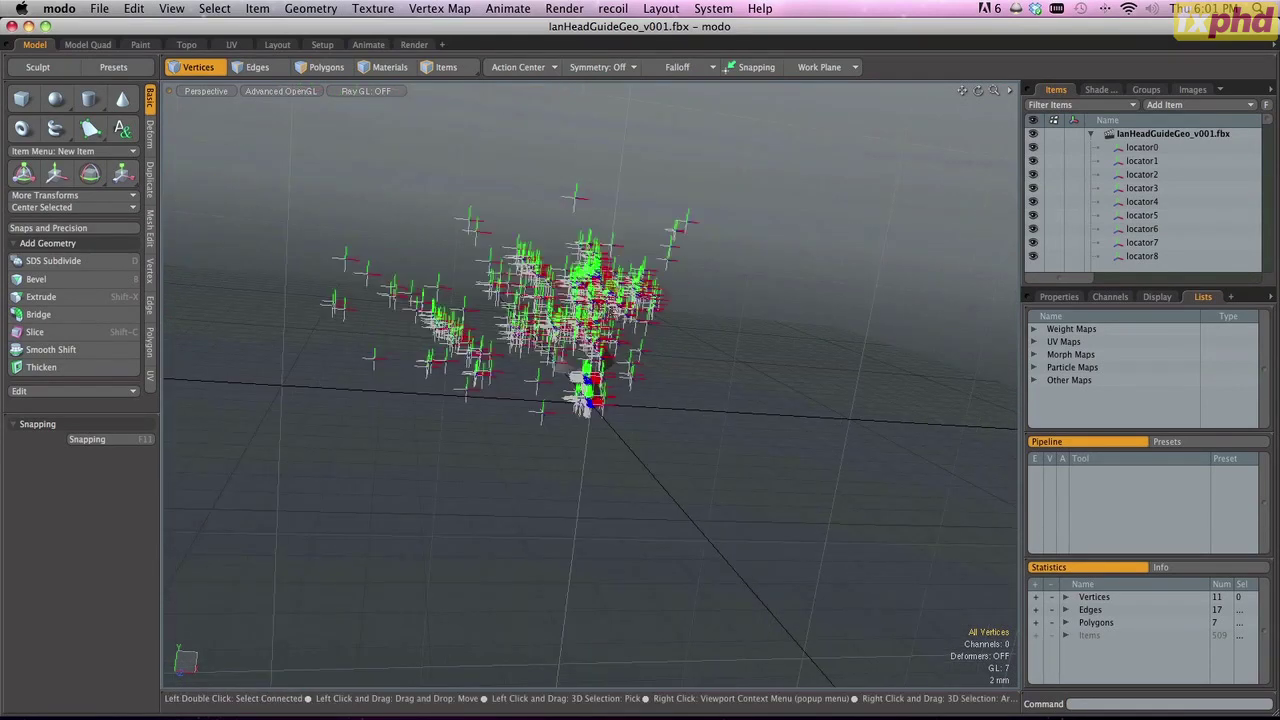
{"action": "scroll", "coordinate": [620, 334], "scroll_direction": "up", "scroll_amount": 5}
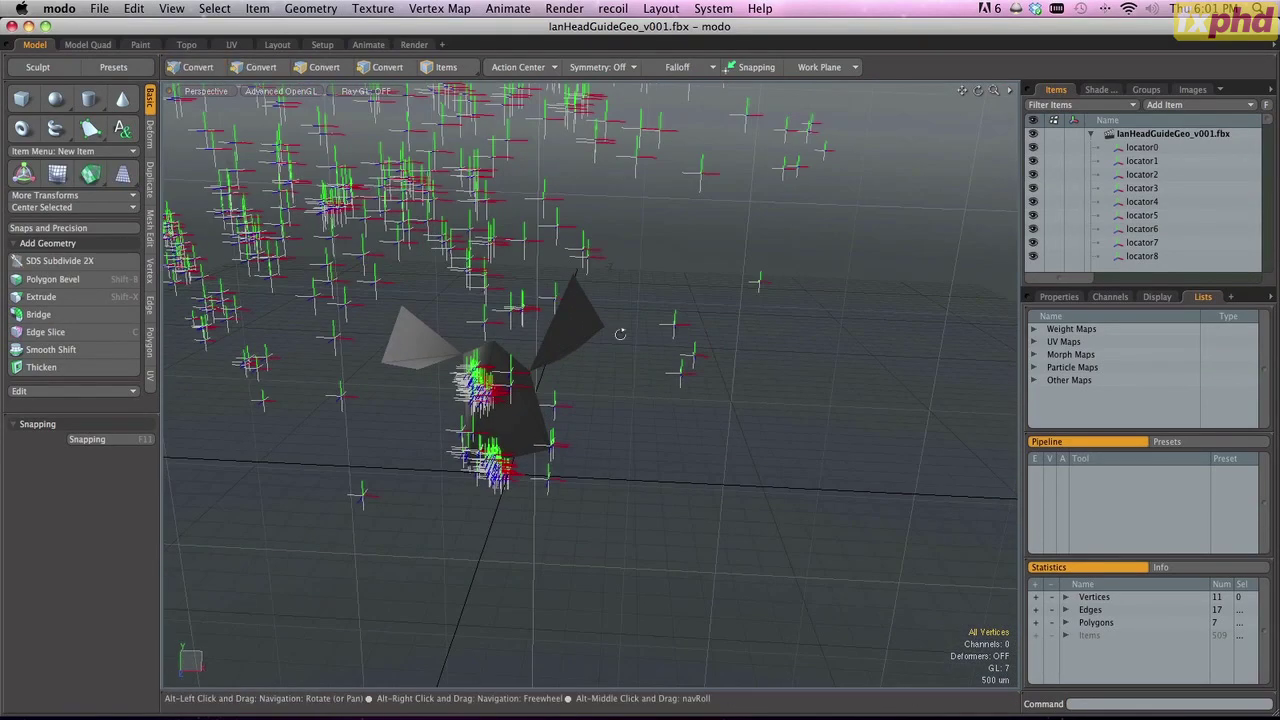
{"action": "key", "text": "1"}
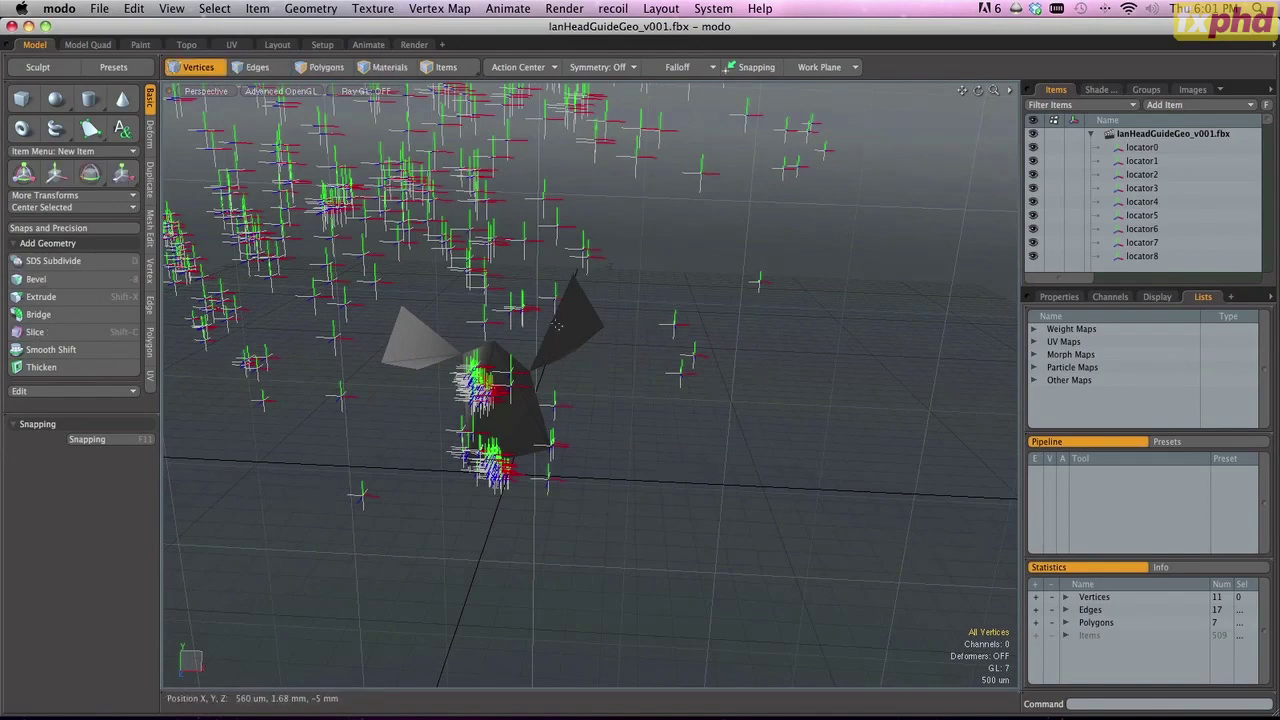
{"action": "left_click_drag", "start_coordinate": [557, 325], "coordinate": [514, 416], "text": "alt"}
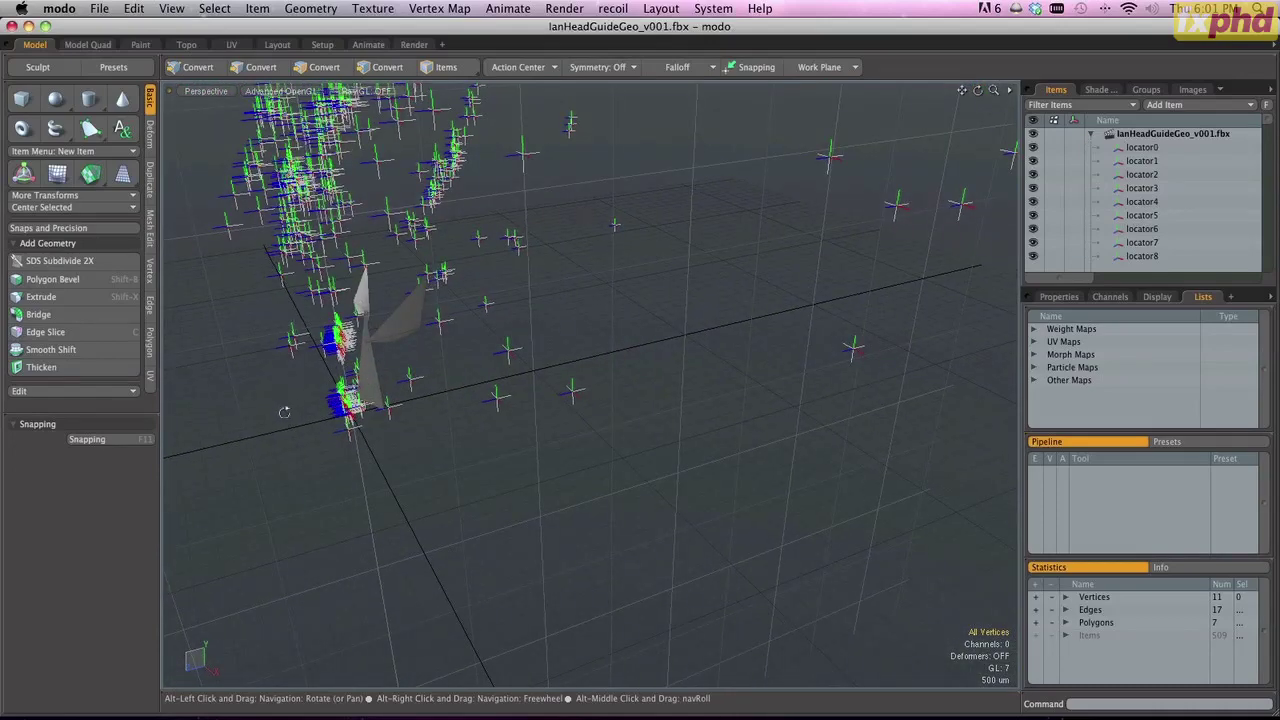
{"action": "left_click_drag", "start_coordinate": [284, 412], "coordinate": [604, 475], "text": "alt"}
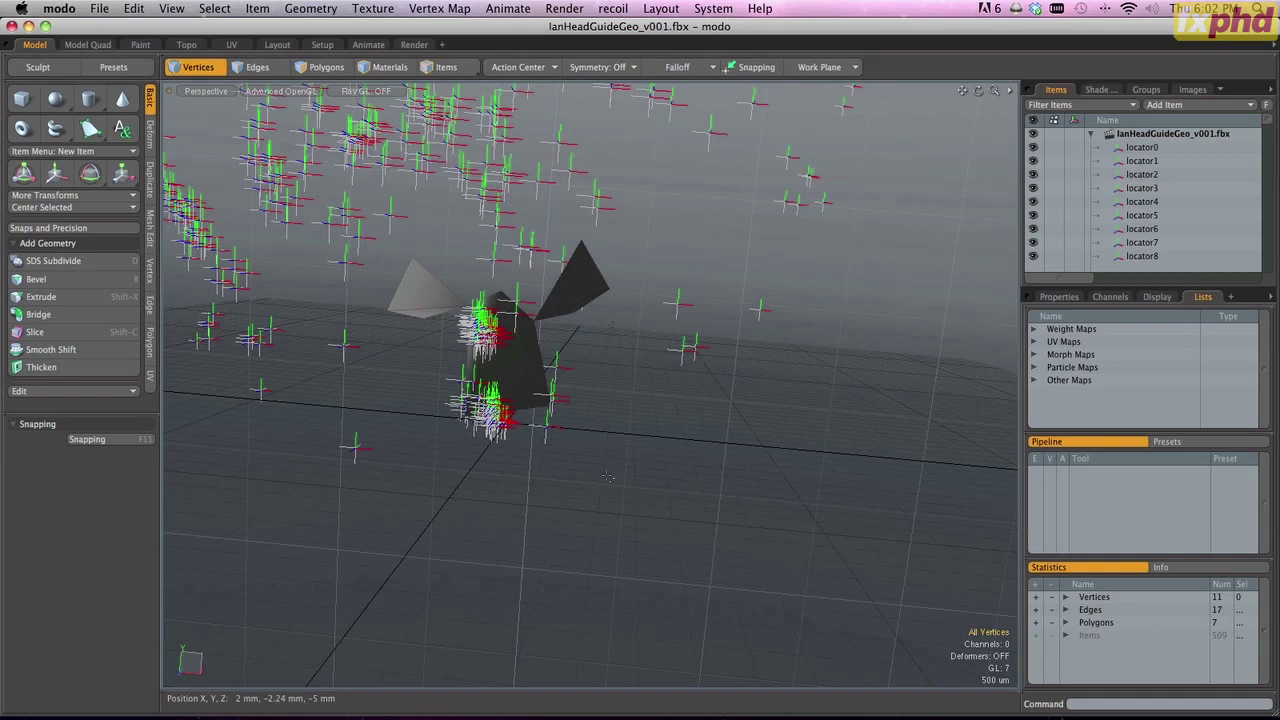
- Close all open scenes to return to an empty untitled scene
{"action": "left_click", "coordinate": [100, 8]}
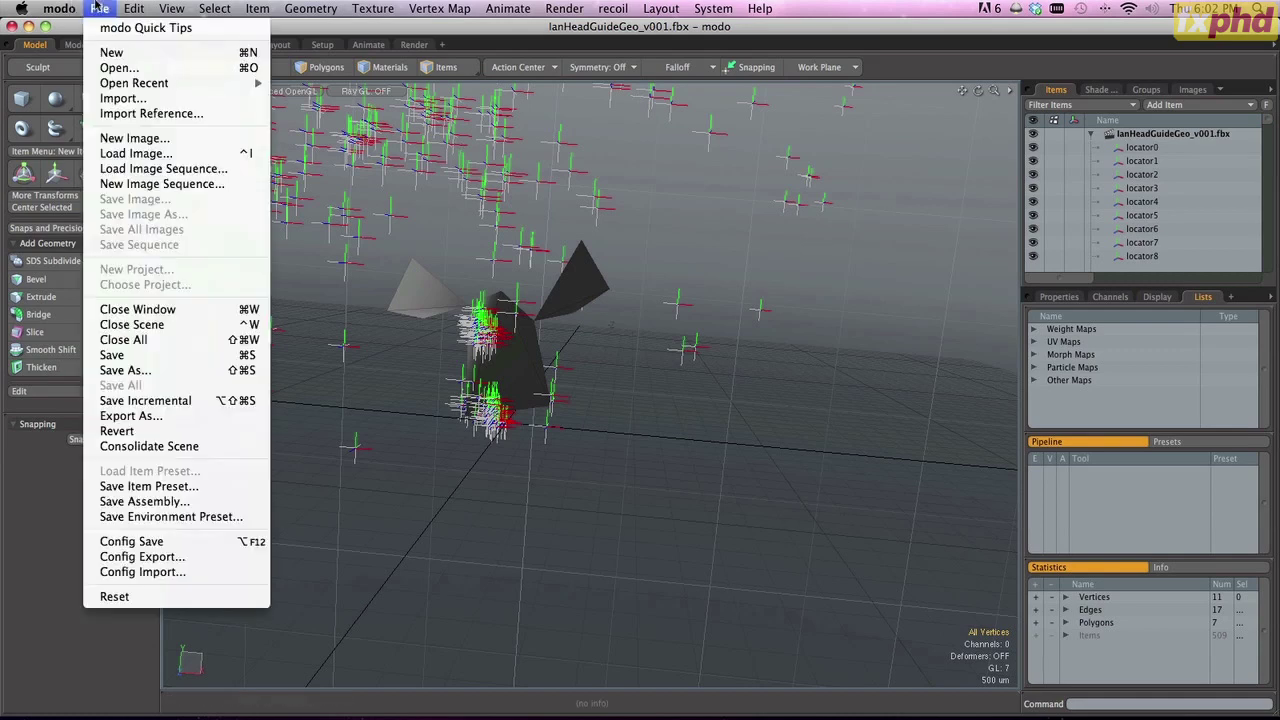
{"action": "left_click", "coordinate": [139, 340]}
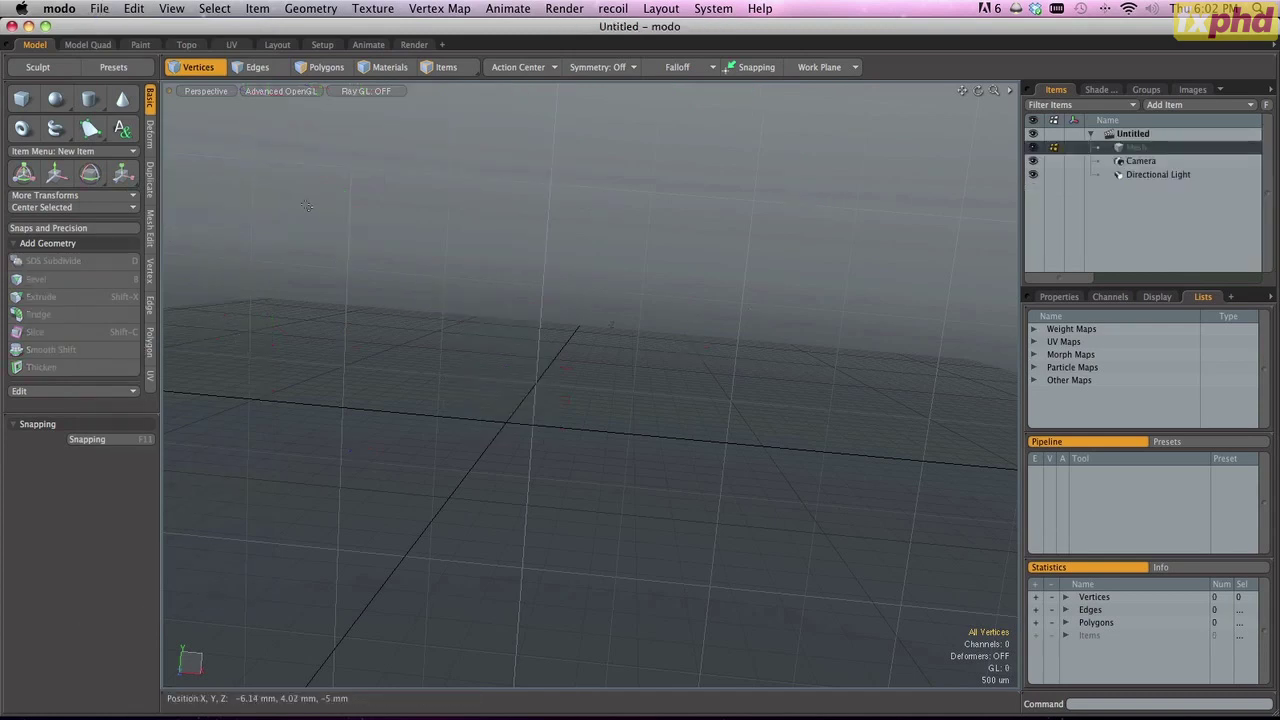
- Examine the Model Quad, Model, Paint, Topo and UV workspace layouts with the empty scene
{"action": "left_click", "coordinate": [87, 45]}
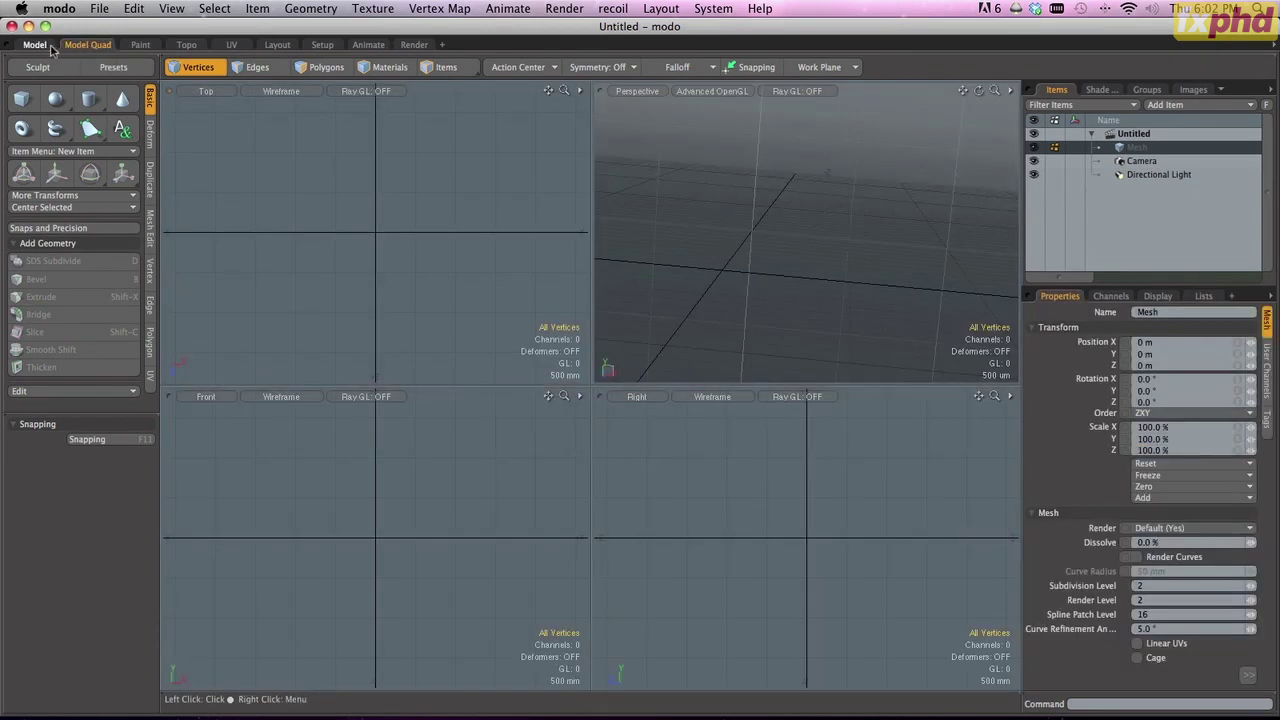
{"action": "left_click", "coordinate": [36, 45]}
{"action": "left_click", "coordinate": [141, 45]}
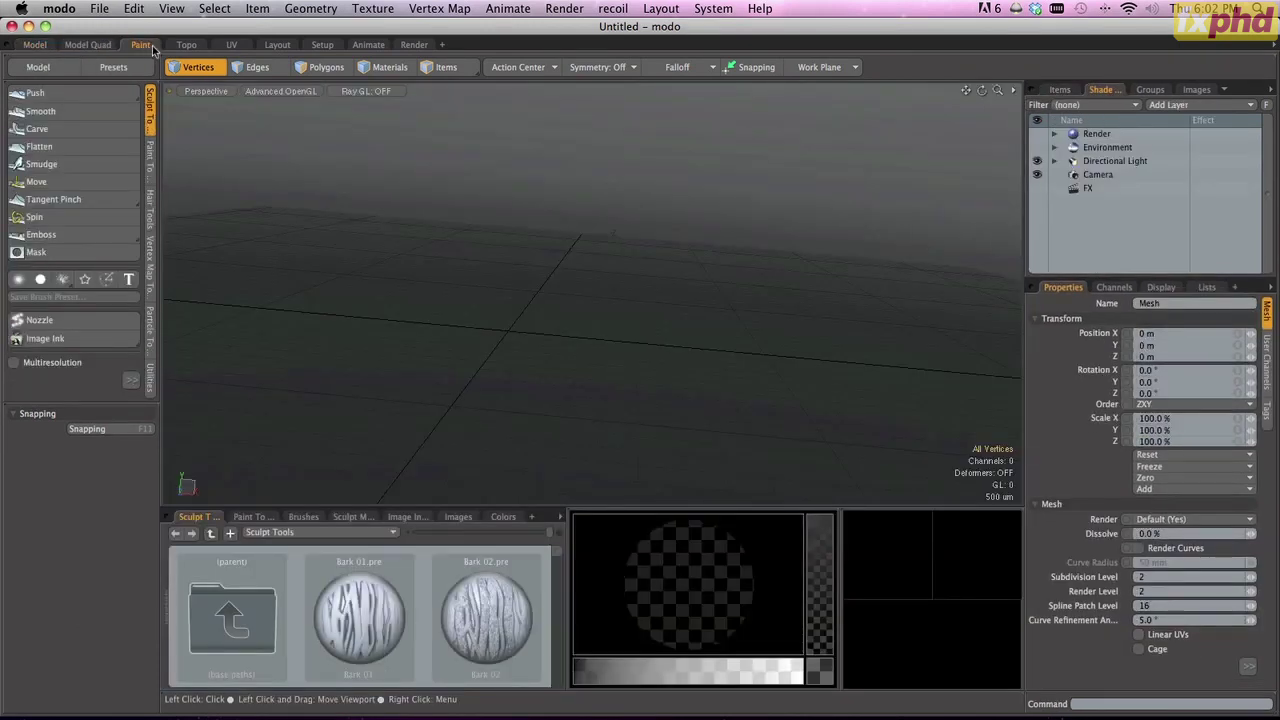
{"action": "left_click", "coordinate": [187, 46]}
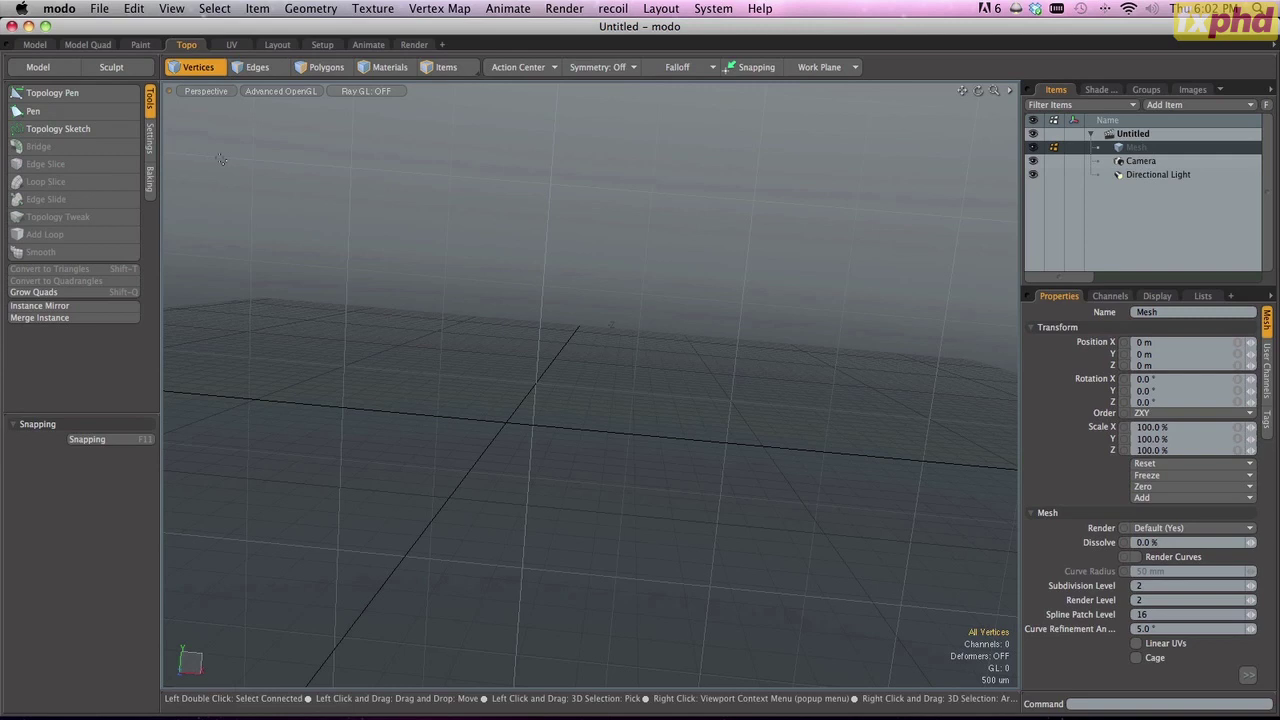
{"action": "left_click", "coordinate": [230, 46]}
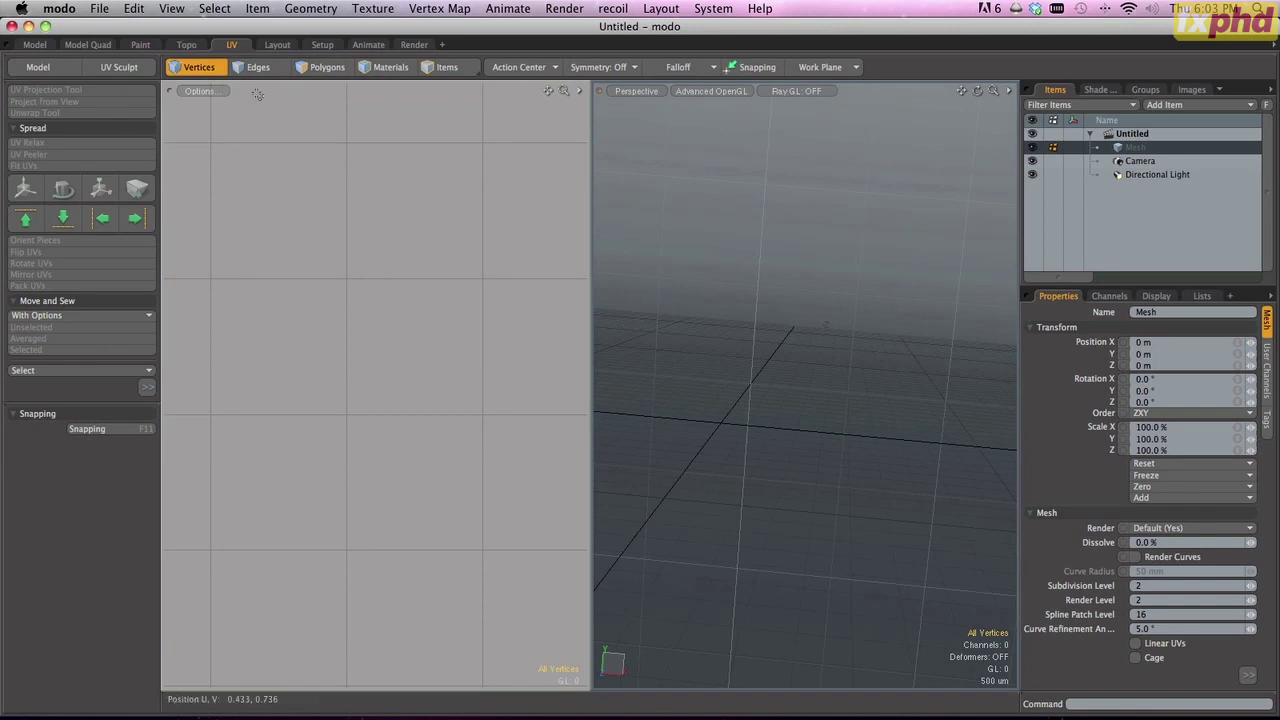
- Switch to the Layout workspace and browse the Human folder of the mesh presets
{"action": "left_click", "coordinate": [277, 45]}
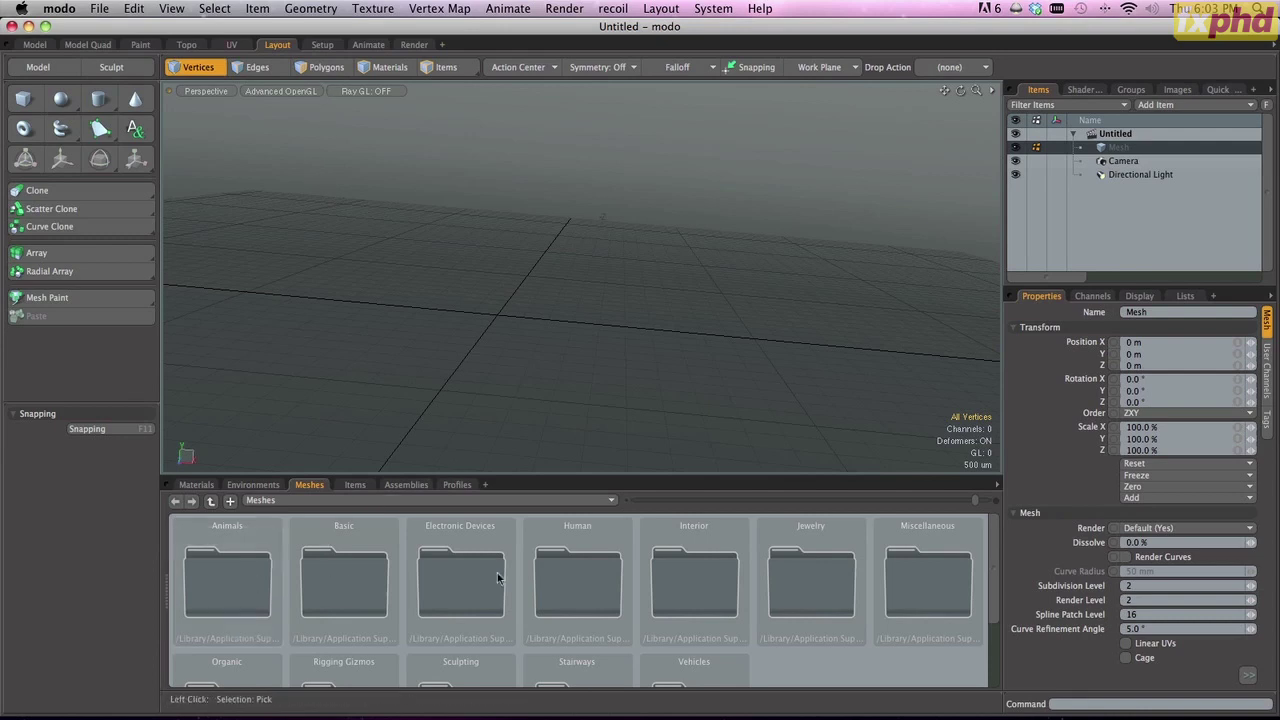
{"action": "mouse_move", "coordinate": [995, 554]}
{"action": "left_mouse_down"}
{"action": "mouse_move", "coordinate": [994, 583]}
{"action": "mouse_move", "coordinate": [993, 545]}
{"action": "left_mouse_up"}
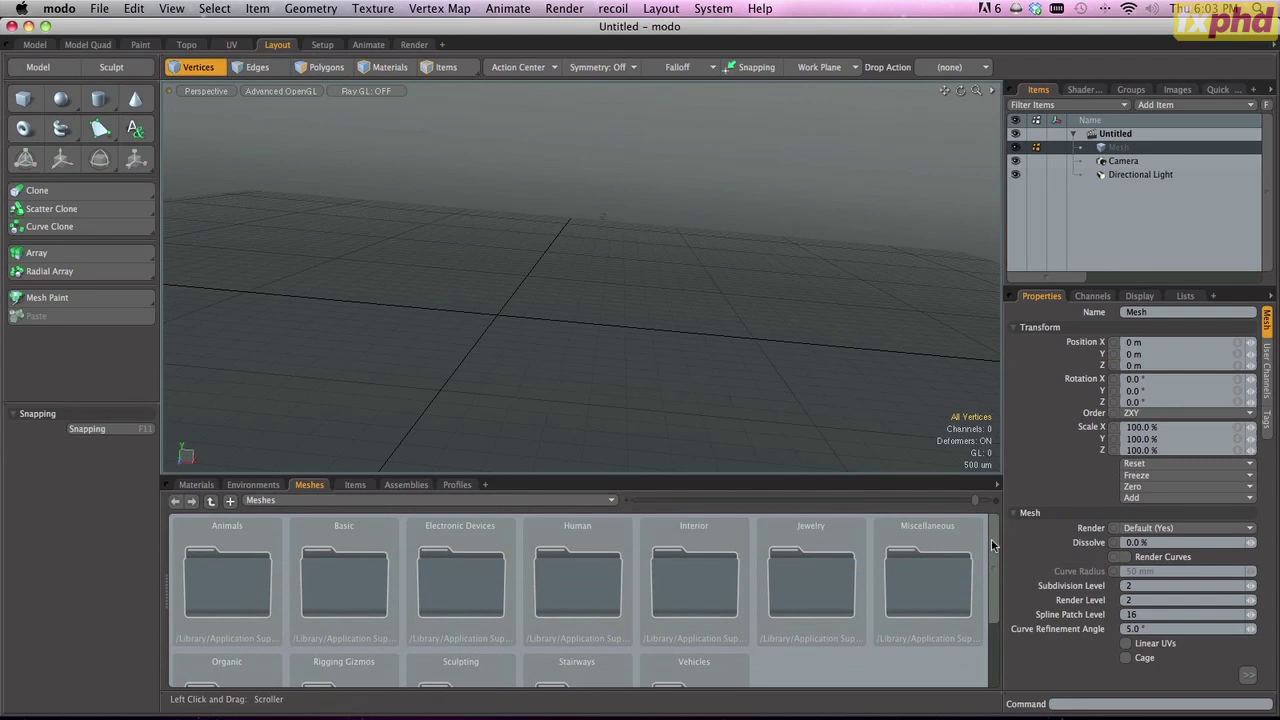
{"action": "double_click", "coordinate": [583, 609]}
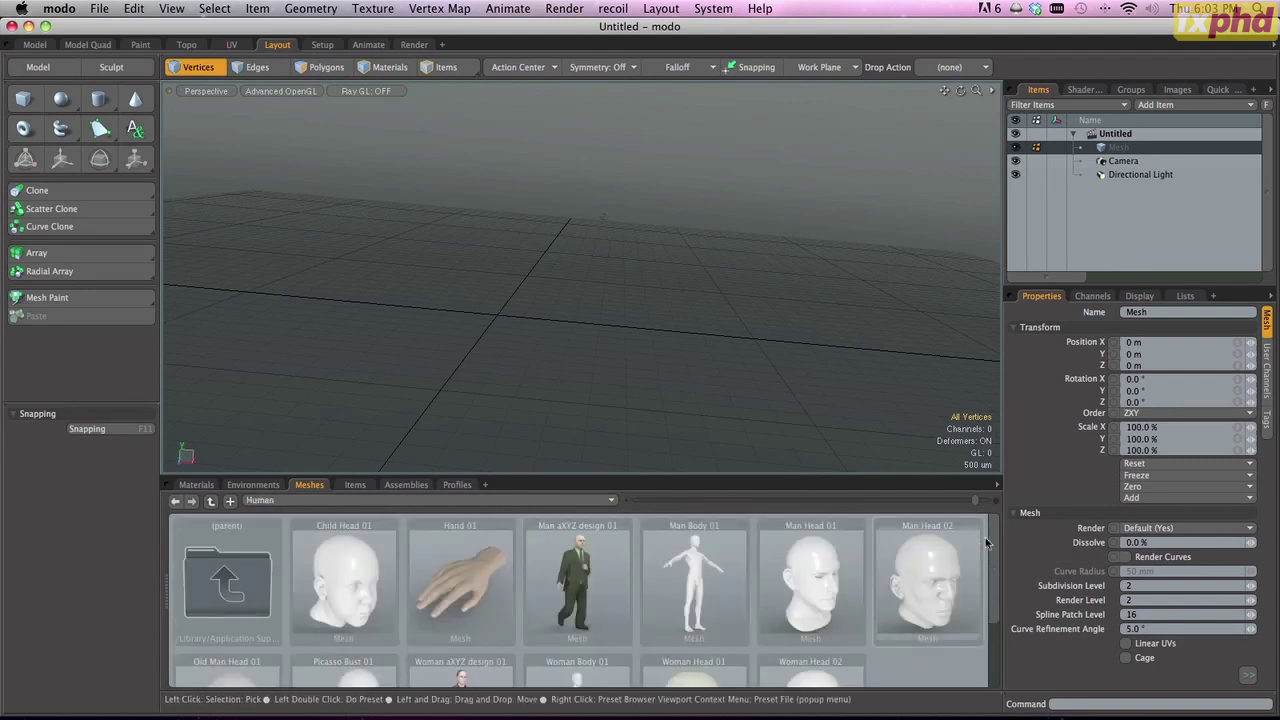
{"action": "scroll", "coordinate": [997, 543], "scroll_direction": "down", "scroll_amount": 2}
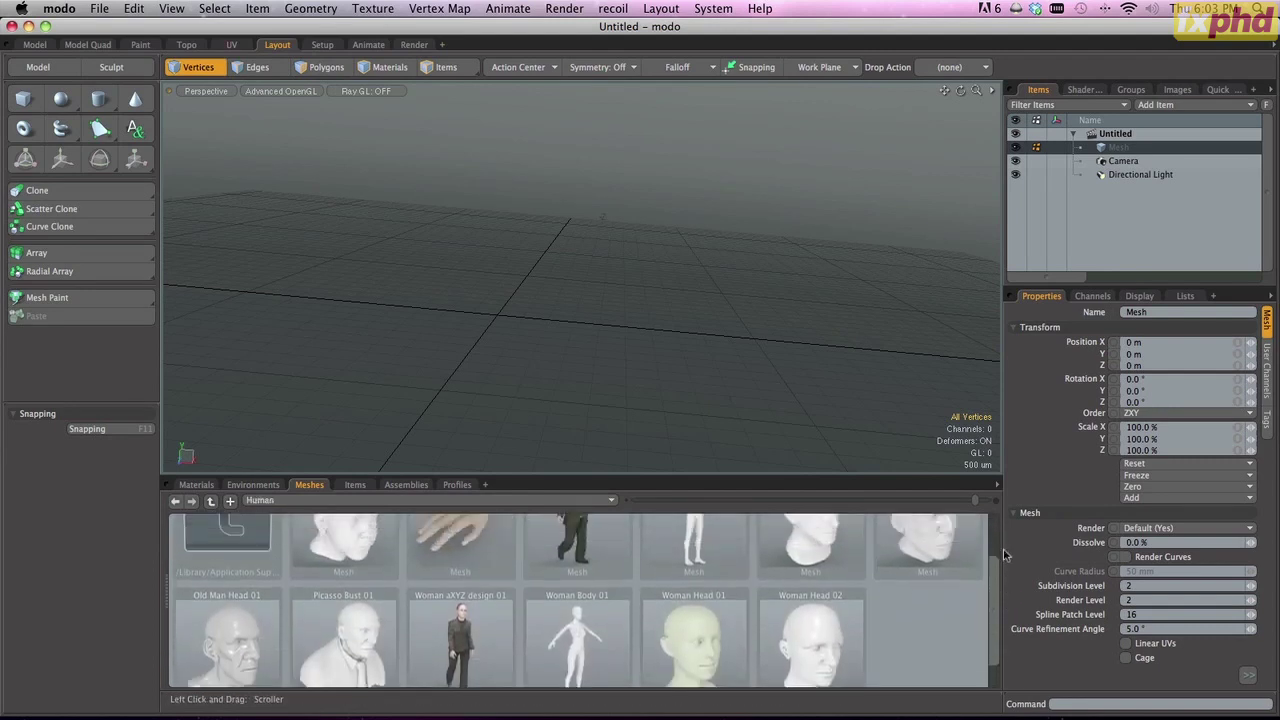
{"action": "scroll", "coordinate": [997, 555], "scroll_direction": "up", "scroll_amount": 2}
- Examine the Setup, Animate and Render workspace layouts
{"action": "left_click", "coordinate": [321, 45]}
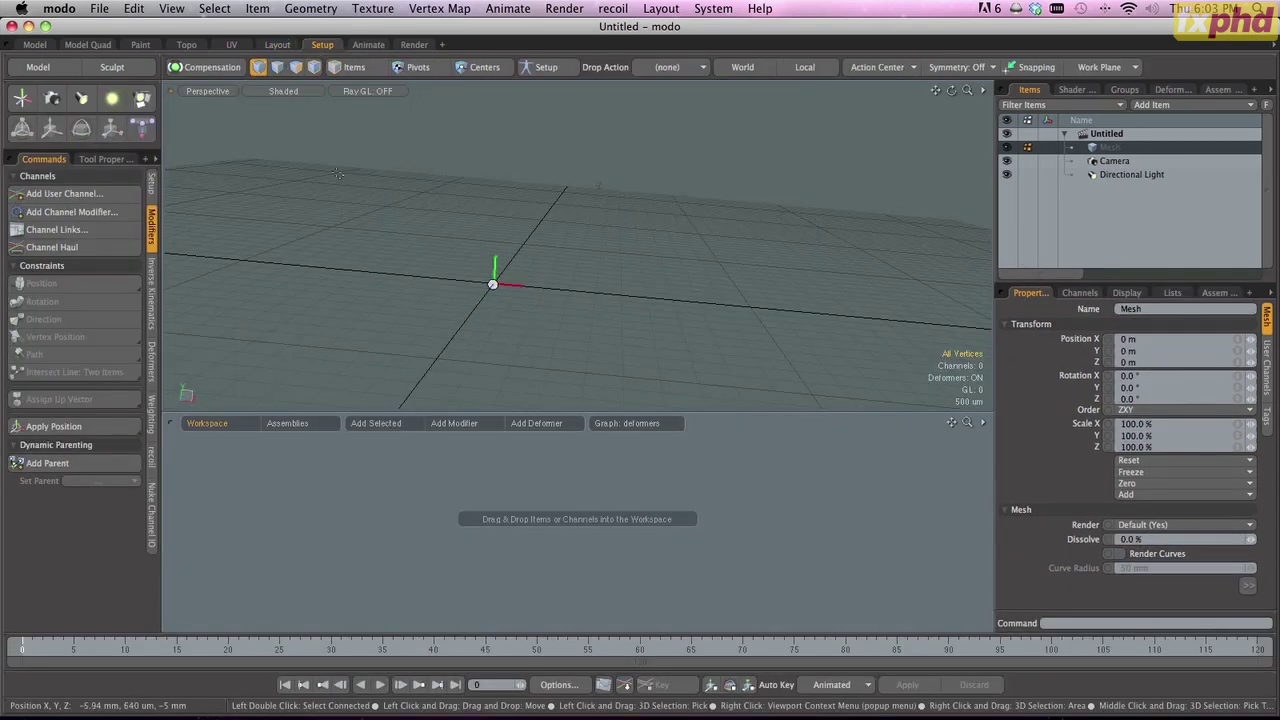
{"action": "left_click", "coordinate": [367, 45]}
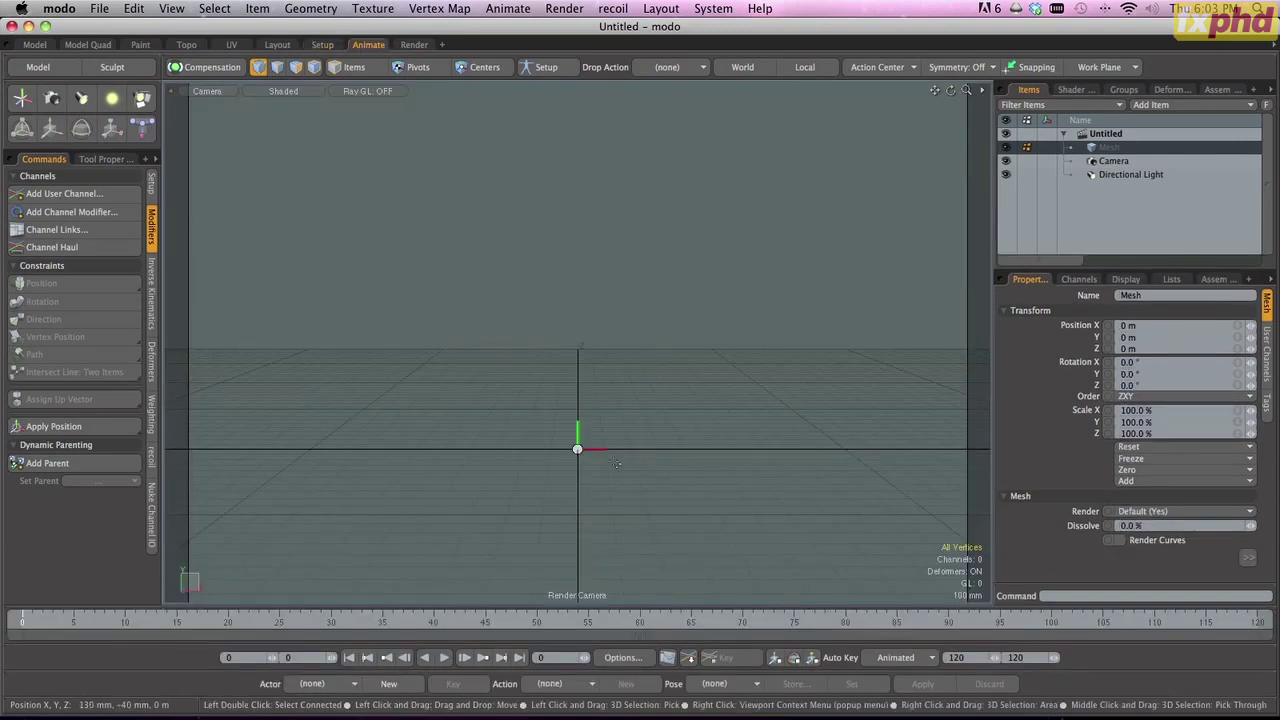
{"action": "left_click", "coordinate": [410, 46]}
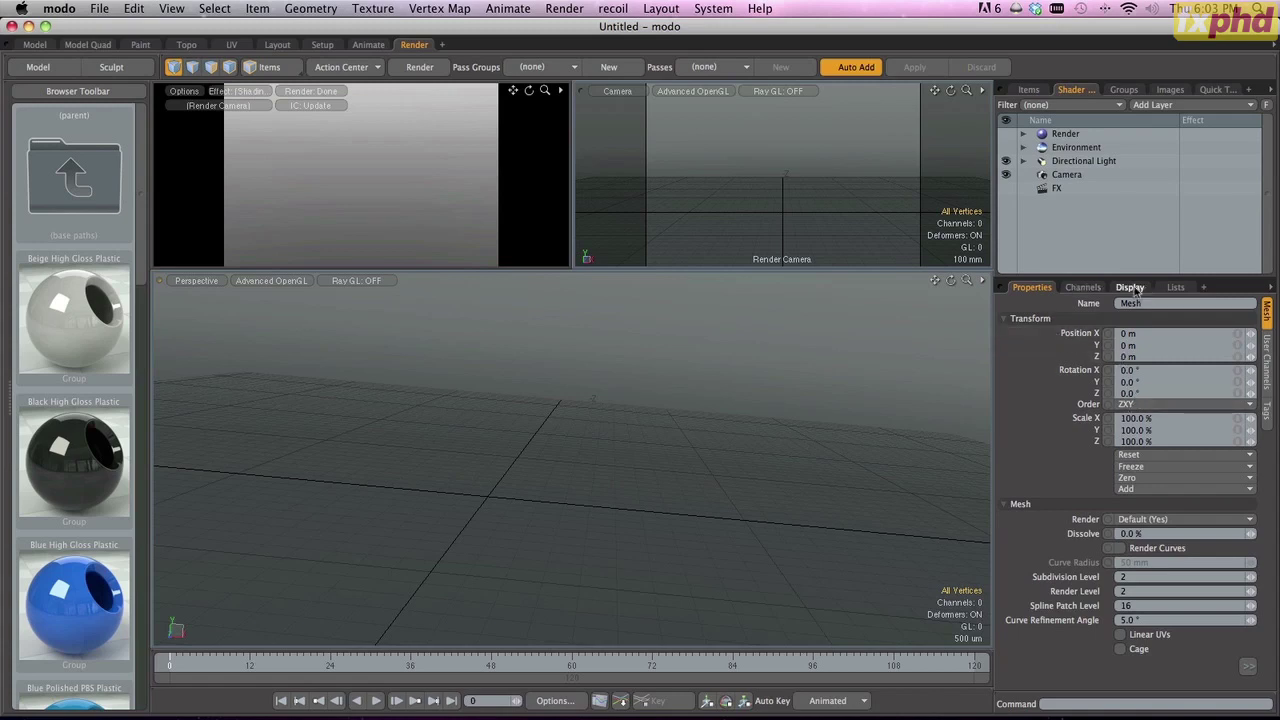
- In the Render workspace, examine the vertex map lists, the mesh's display options and its channels
{"action": "left_click", "coordinate": [1175, 288]}
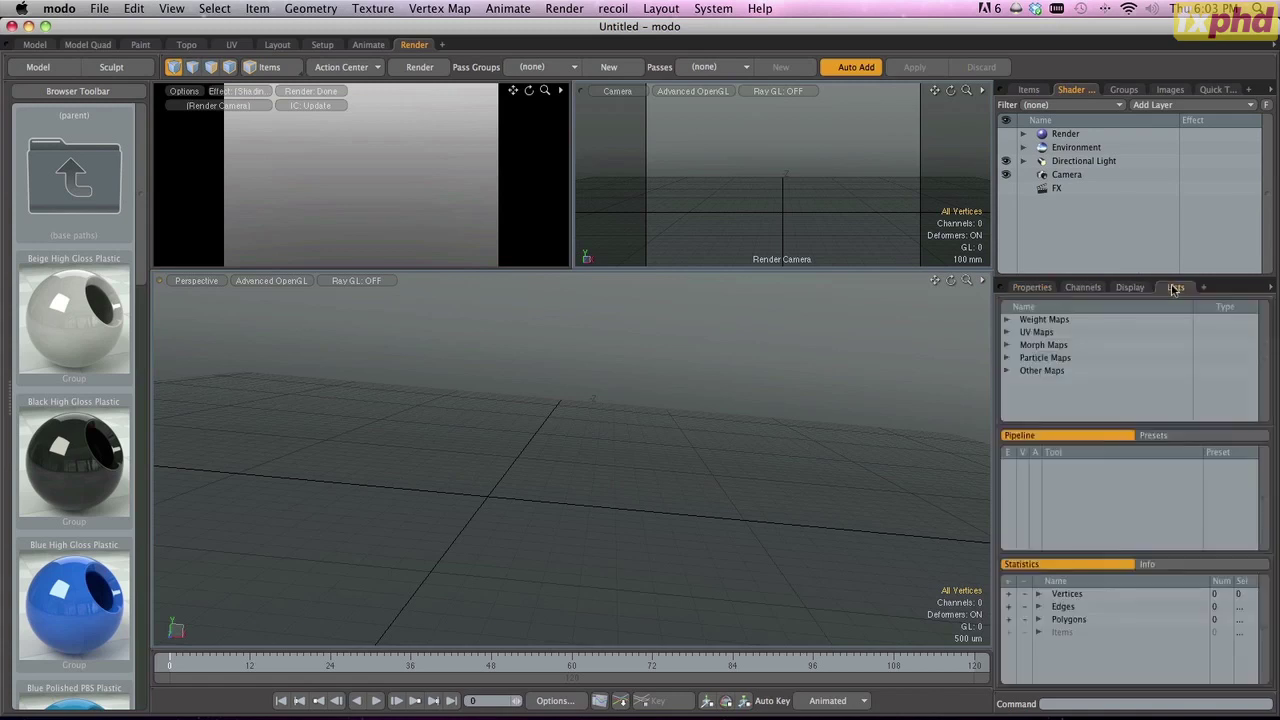
{"action": "left_click", "coordinate": [1008, 332]}
{"action": "left_click", "coordinate": [1008, 332]}
{"action": "left_click", "coordinate": [1130, 288]}
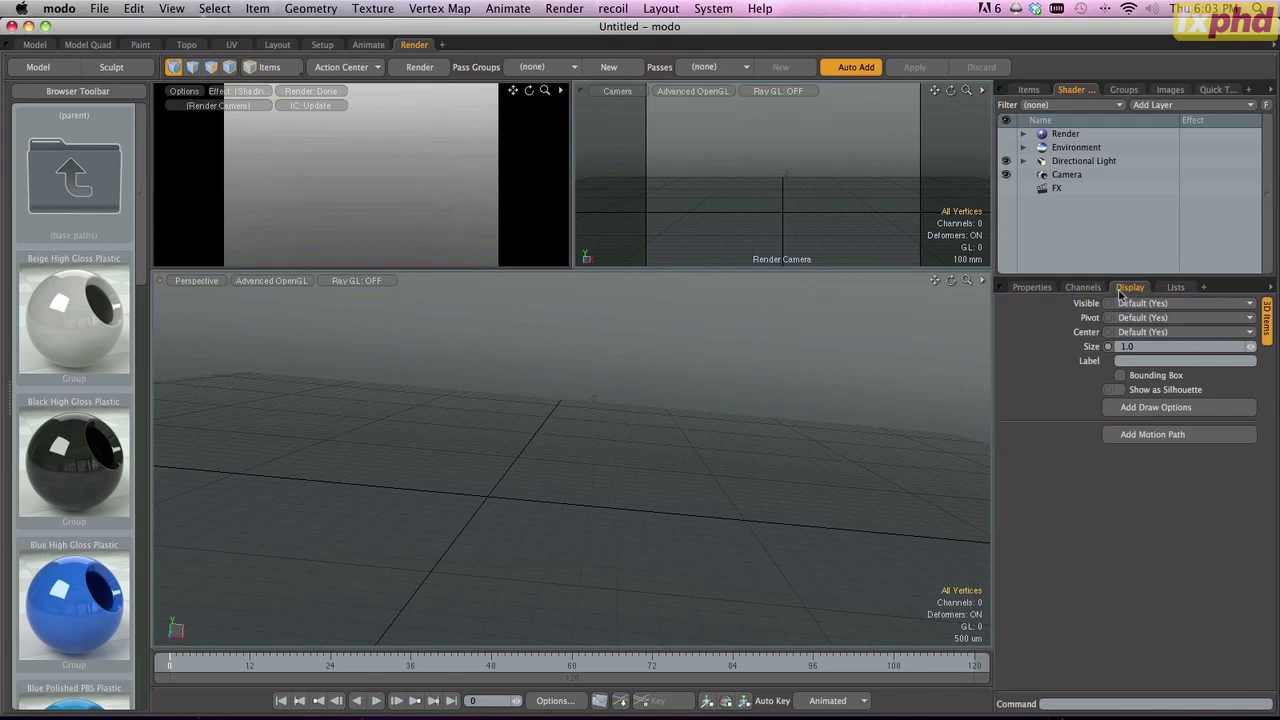
{"action": "left_click", "coordinate": [1095, 289]}
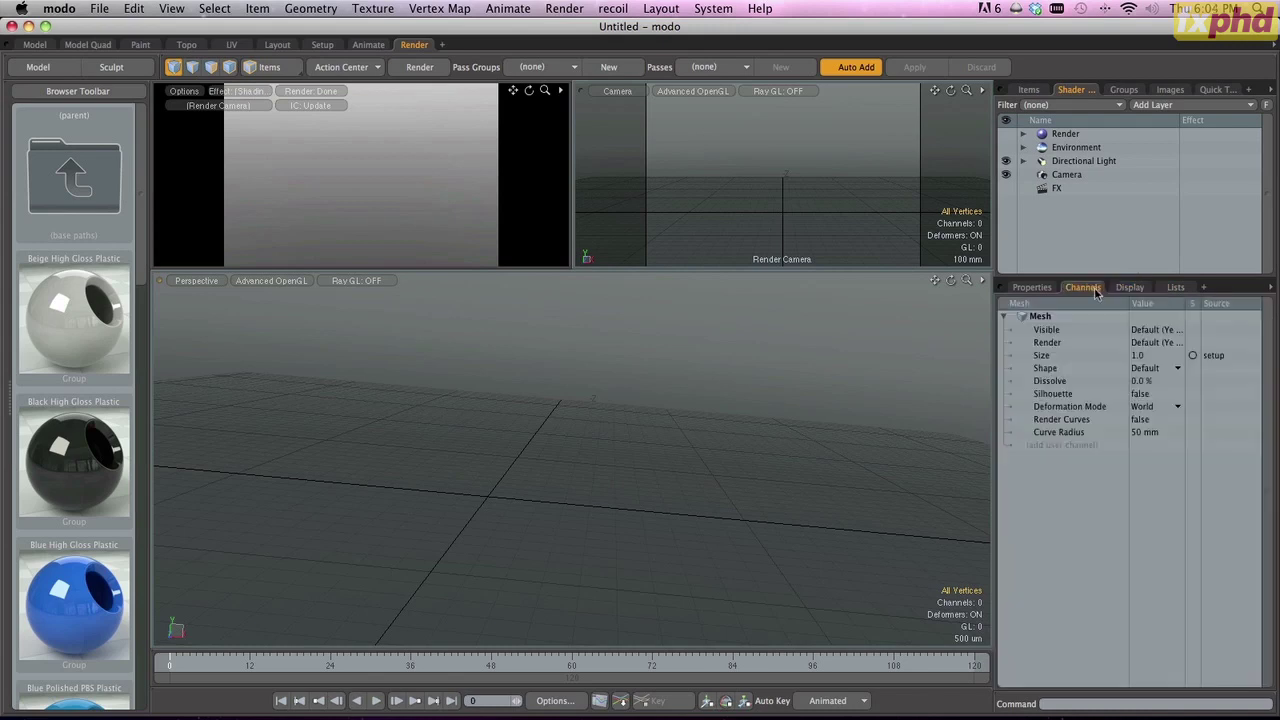
- Examine the mesh's properties, the item list and the outputs and base material under Render in the shader tree
{"action": "left_click", "coordinate": [1033, 289]}
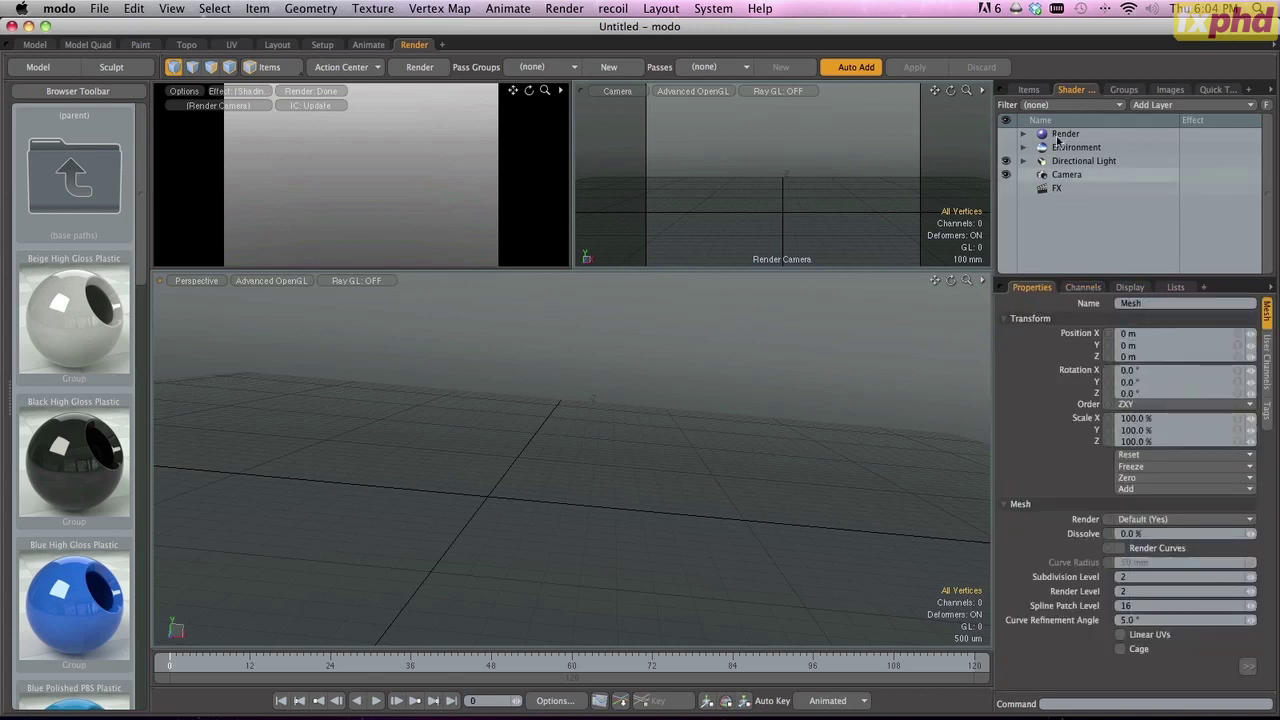
{"action": "left_click", "coordinate": [1028, 89]}
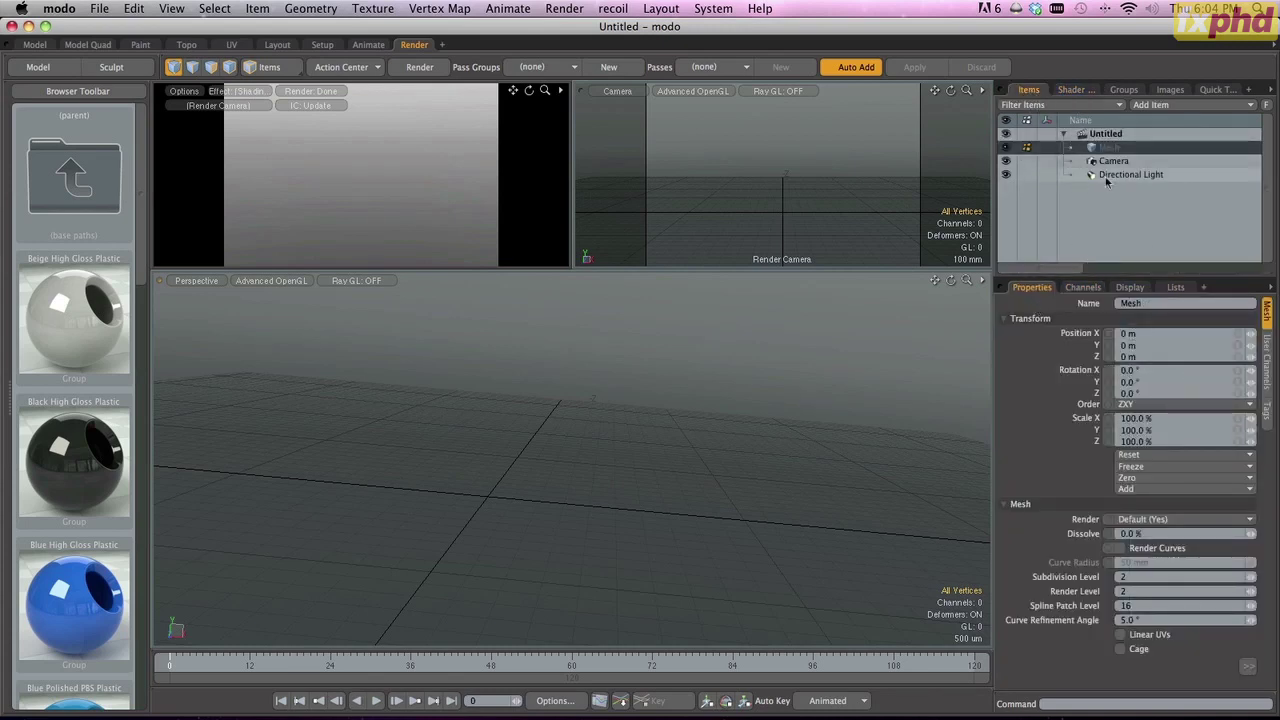
{"action": "left_click", "coordinate": [1087, 93]}
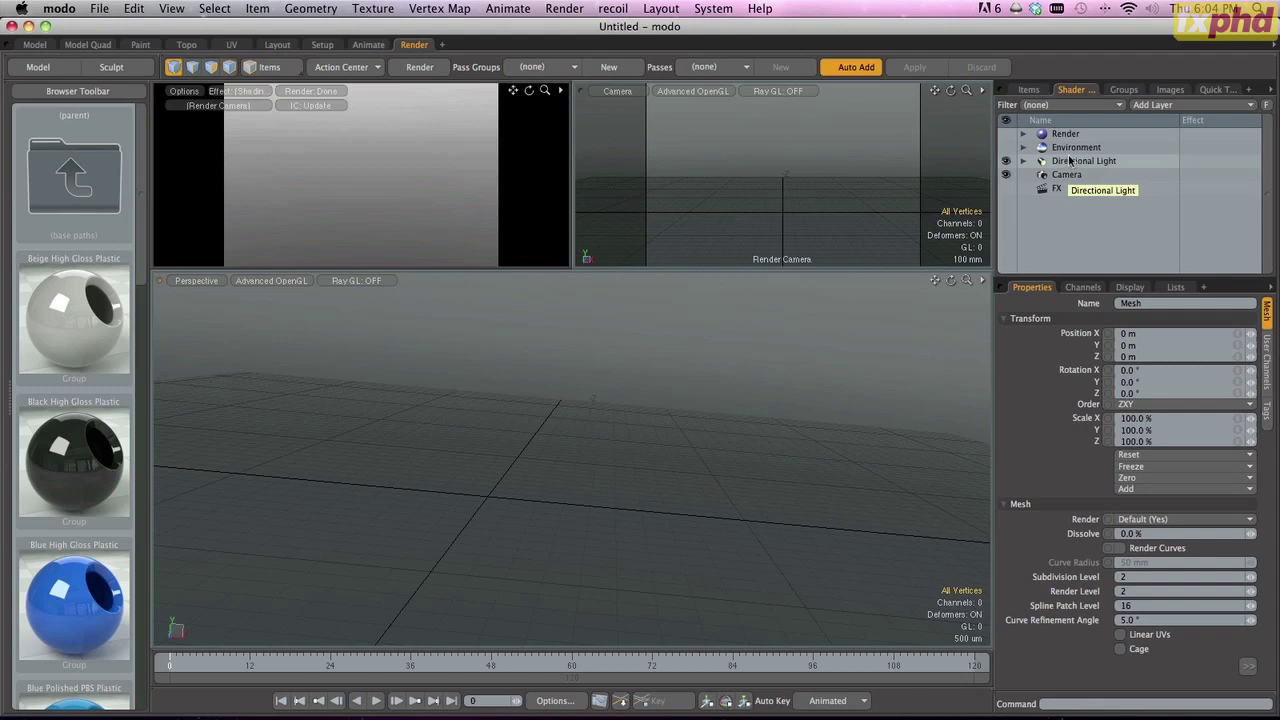
{"action": "left_click", "coordinate": [1022, 134]}
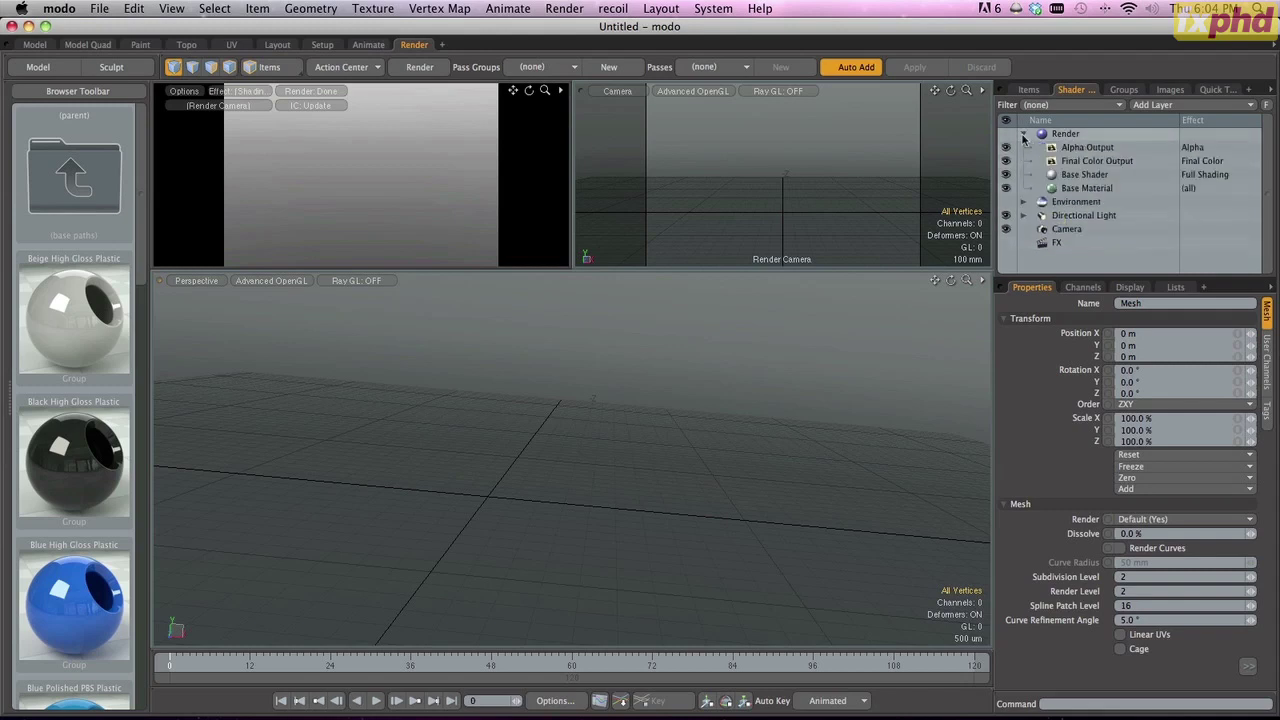
{"action": "left_click", "coordinate": [1022, 135]}
- Examine the groups, images and quick tips lists, and review the vertex map lists and properties of the mesh
{"action": "left_click", "coordinate": [1122, 90]}
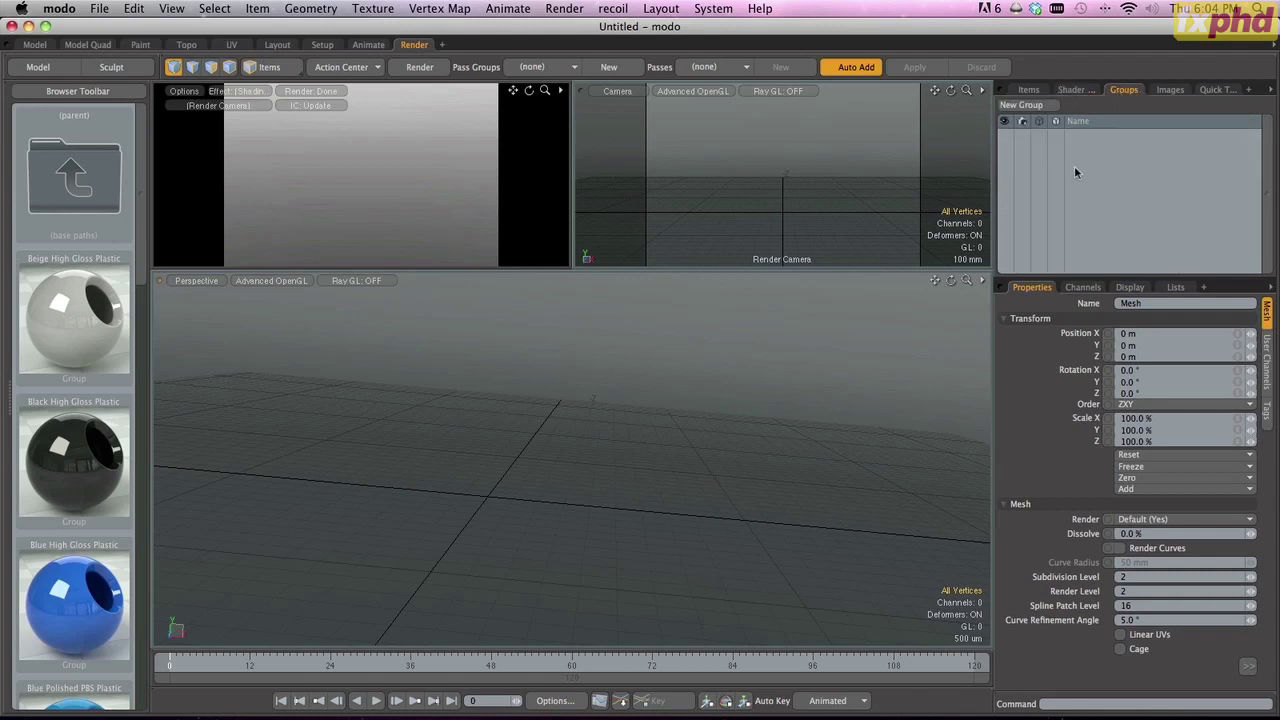
{"action": "left_click", "coordinate": [1166, 91]}
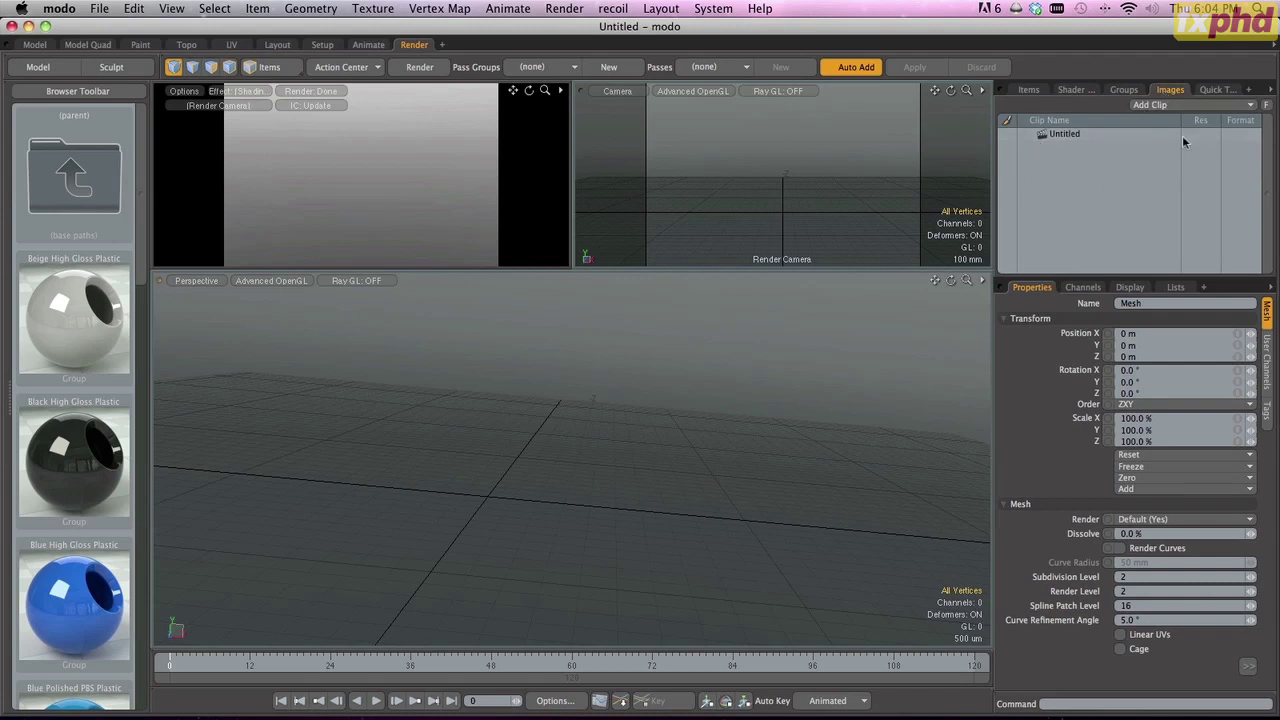
{"action": "left_click", "coordinate": [1215, 90]}
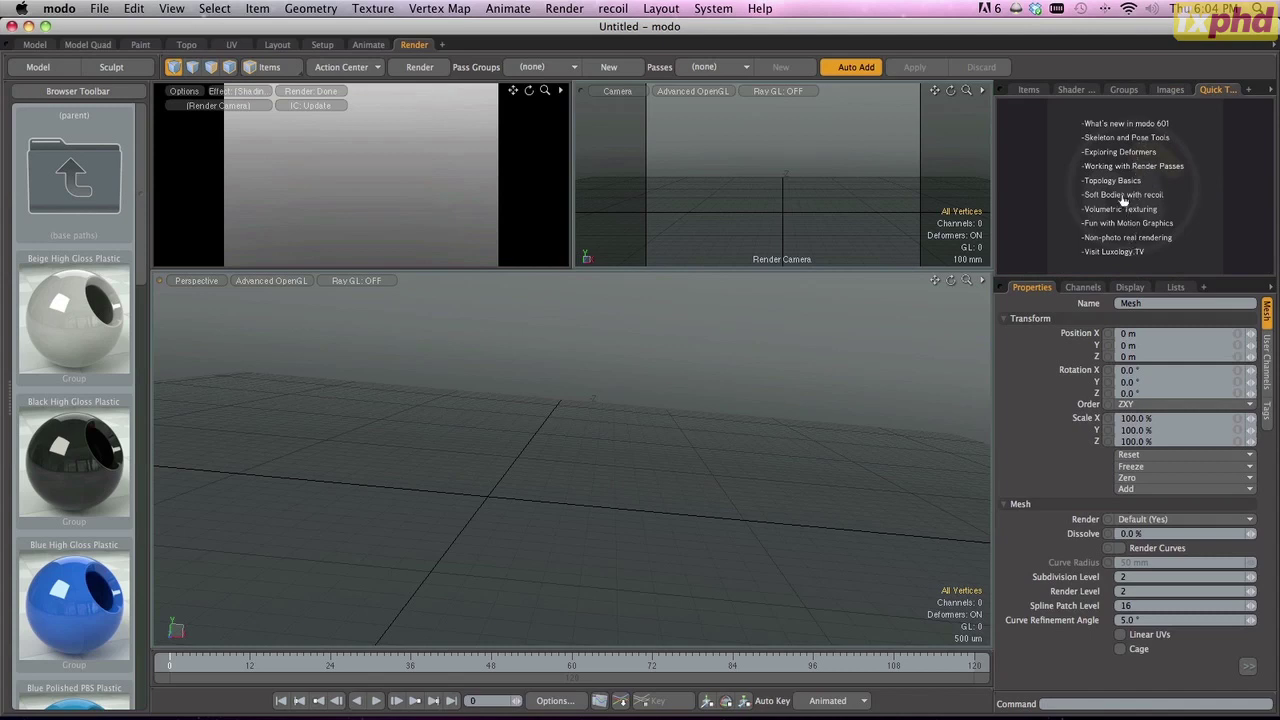
{"action": "left_click", "coordinate": [1027, 90]}
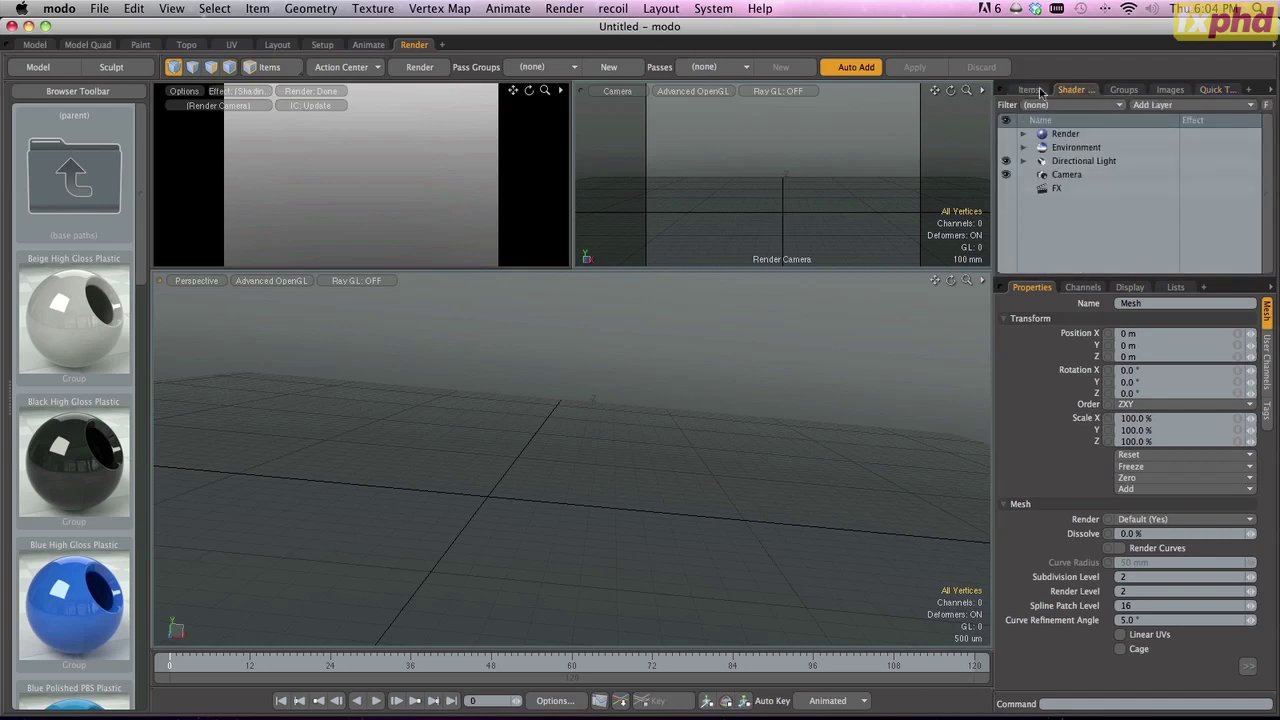
{"action": "left_click", "coordinate": [1176, 289]}
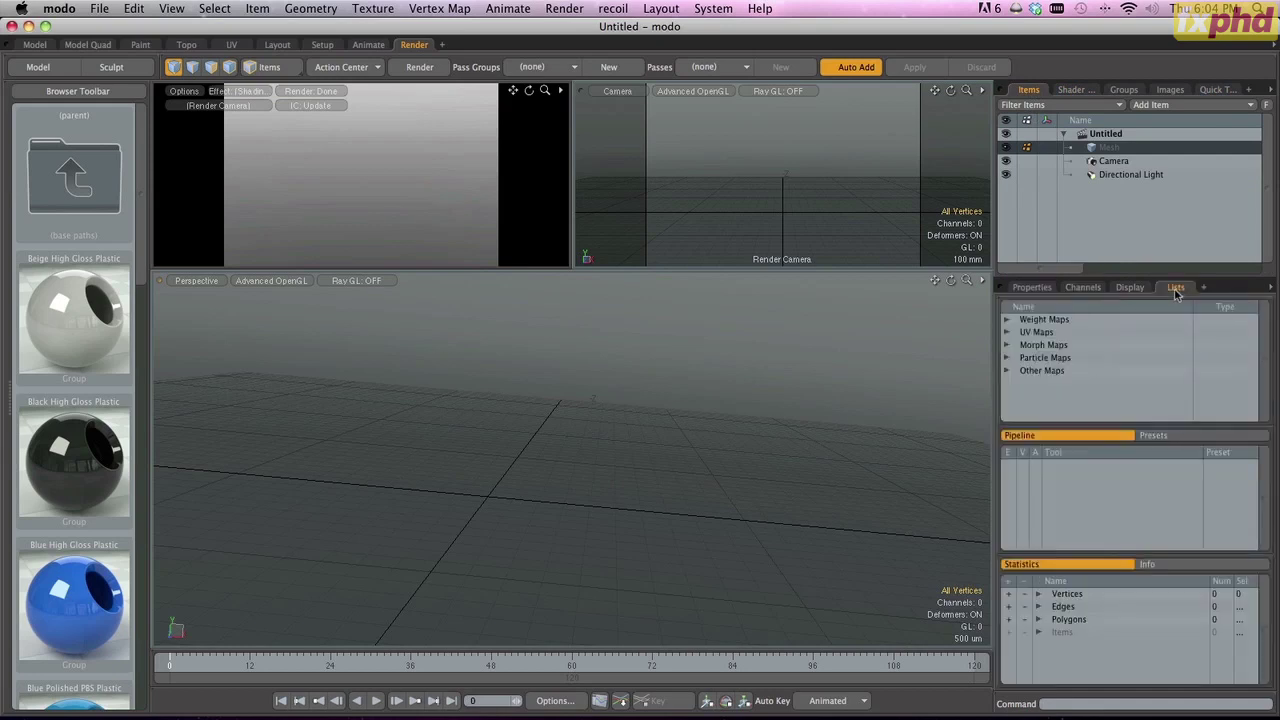
{"action": "left_click", "coordinate": [1042, 294]}
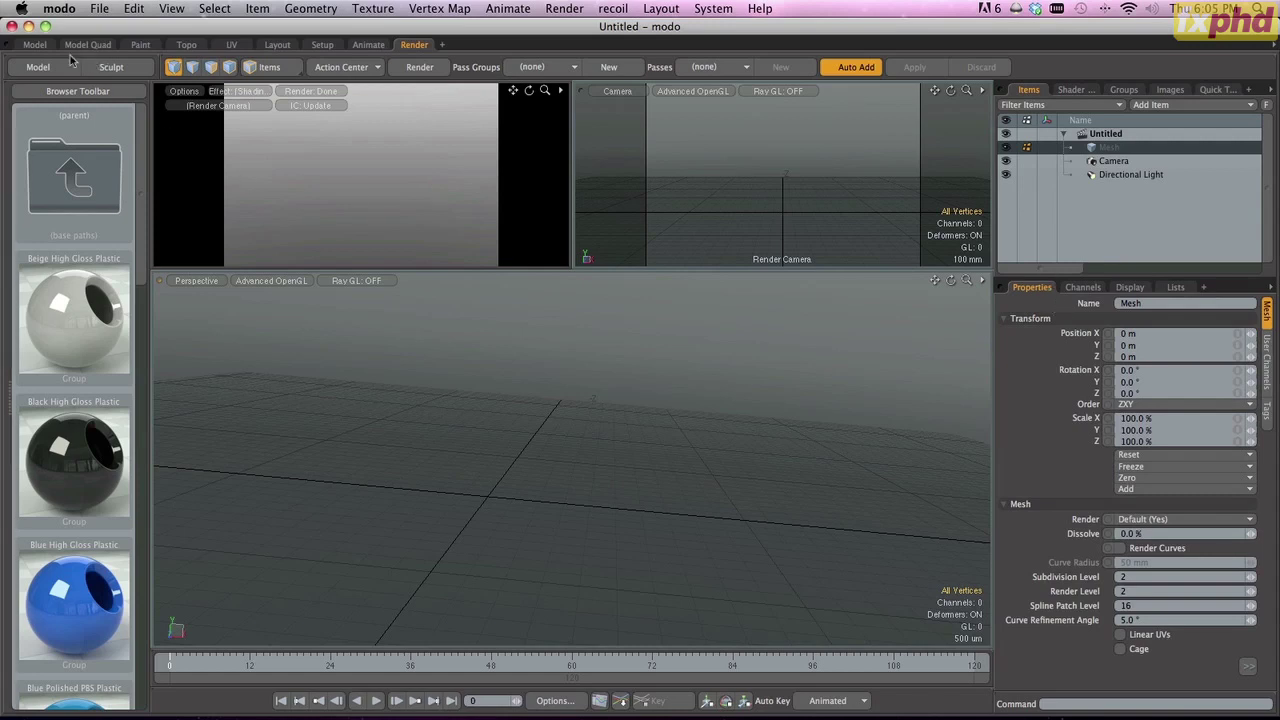
- Switch to the Model workspace and create a solid box with a front face about 12.3 mm wide and 6.2 mm high
{"action": "left_click", "coordinate": [35, 45]}
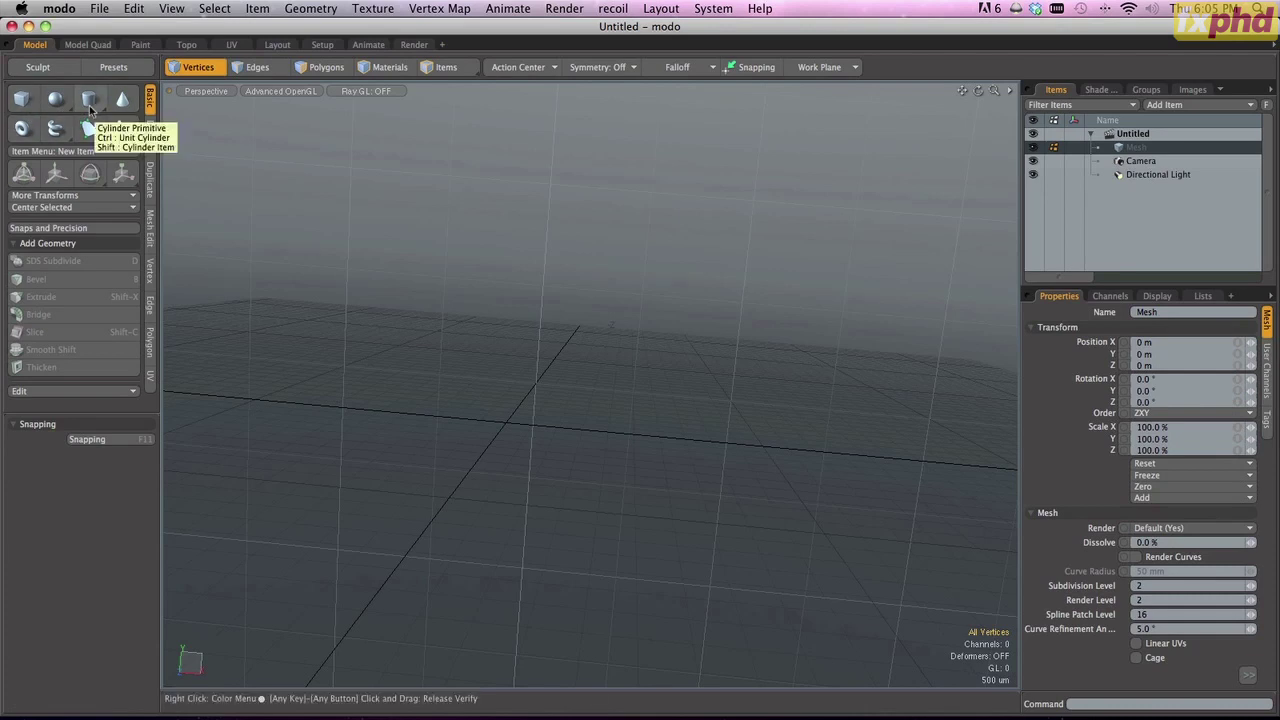
{"action": "left_click", "coordinate": [22, 101]}
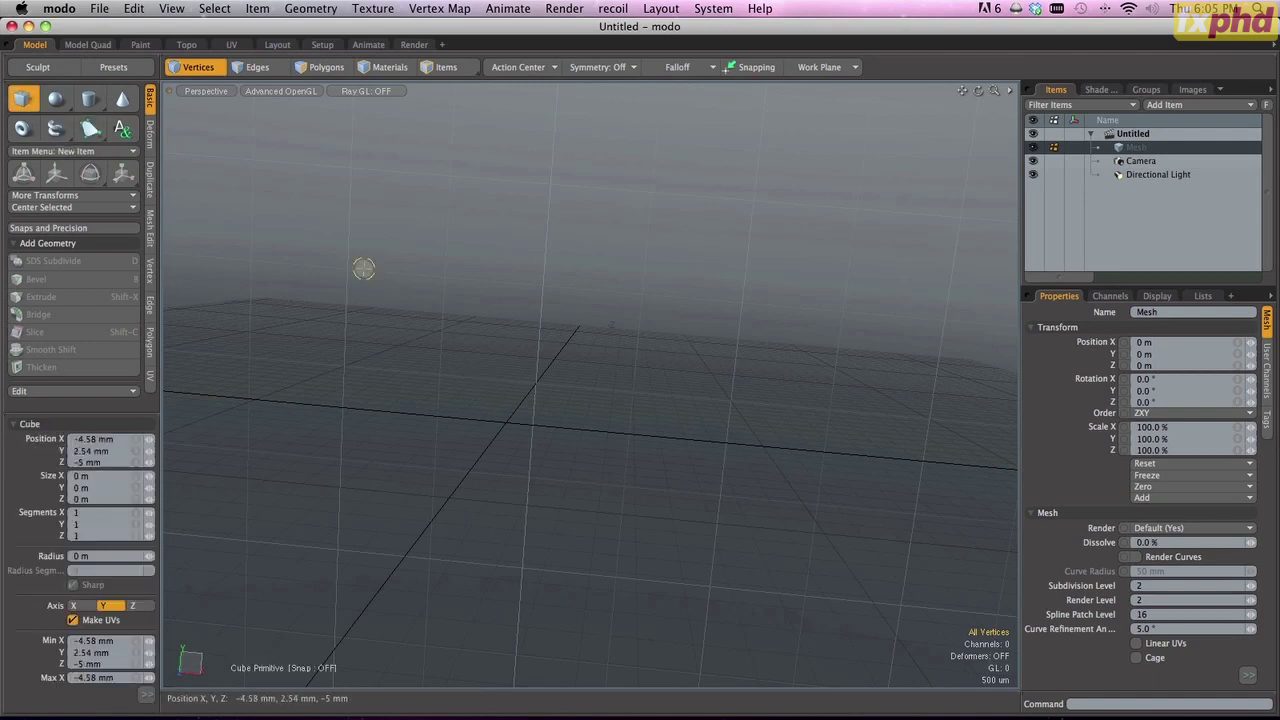
{"action": "left_click_drag", "start_coordinate": [363, 269], "coordinate": [820, 545]}
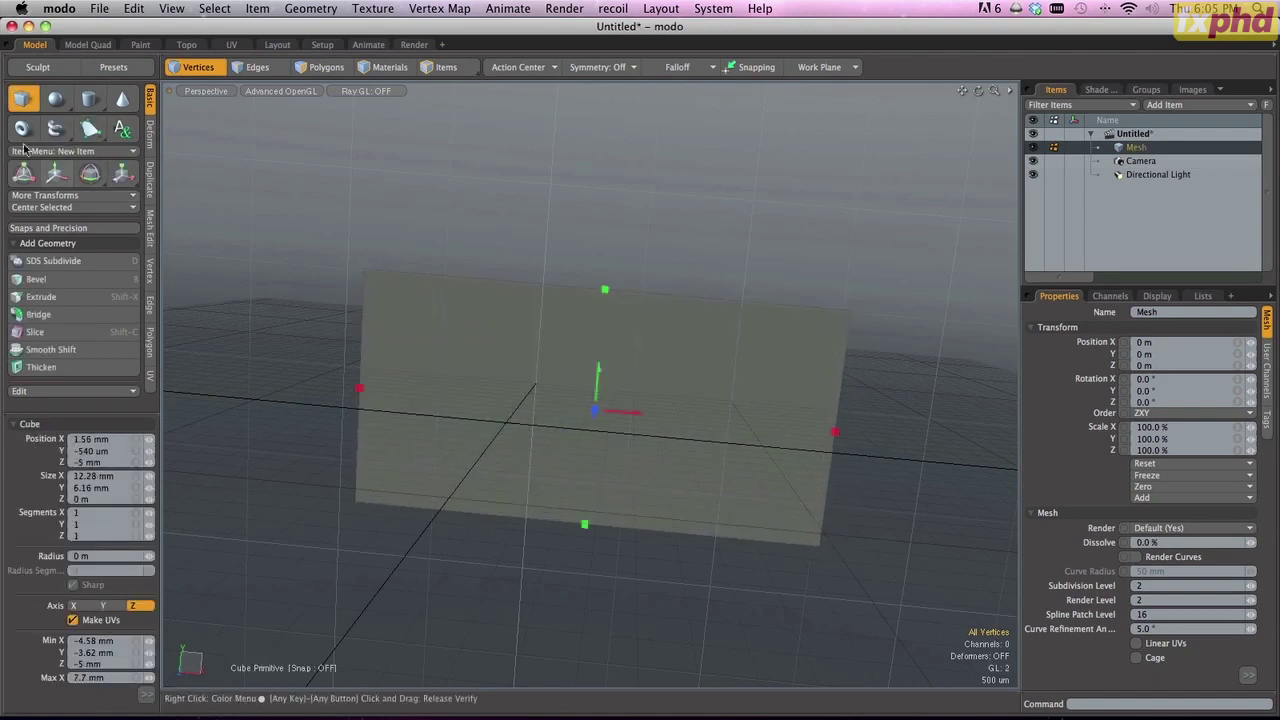
{"action": "left_click_drag", "start_coordinate": [903, 420], "coordinate": [672, 376], "text": "alt"}
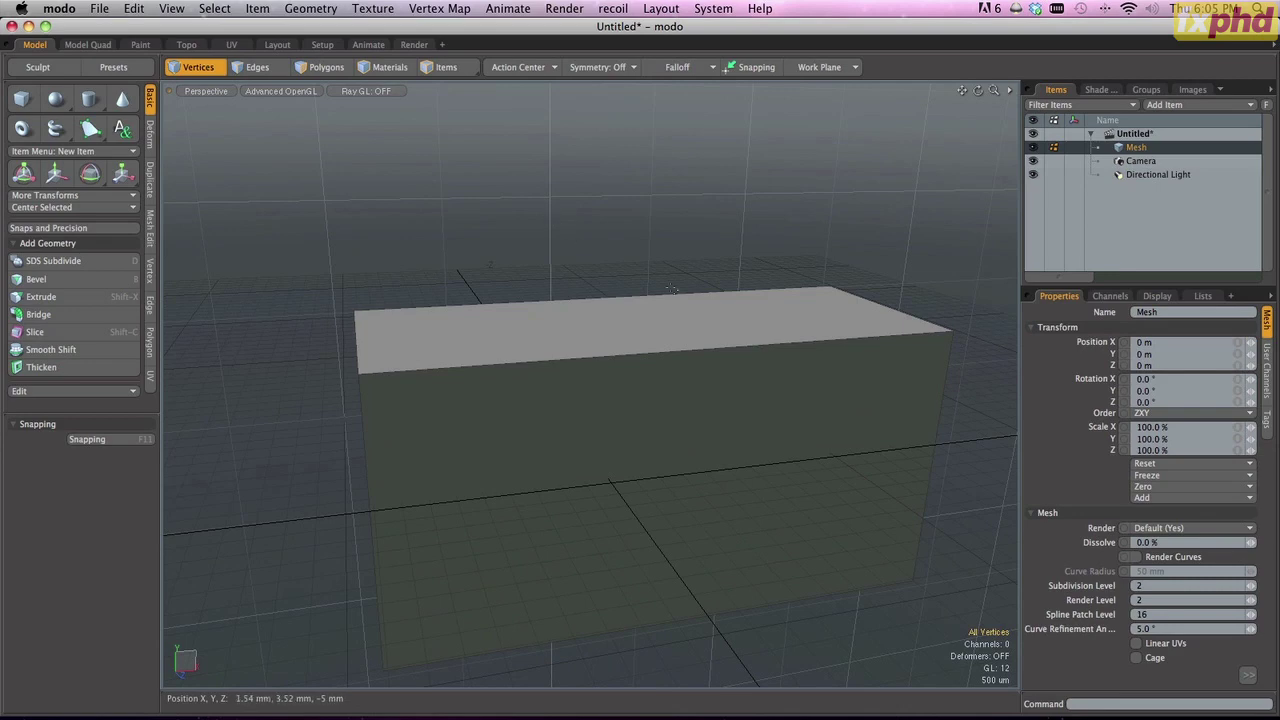
{"action": "left_click_drag", "start_coordinate": [700, 363], "coordinate": [677, 349], "text": "alt"}
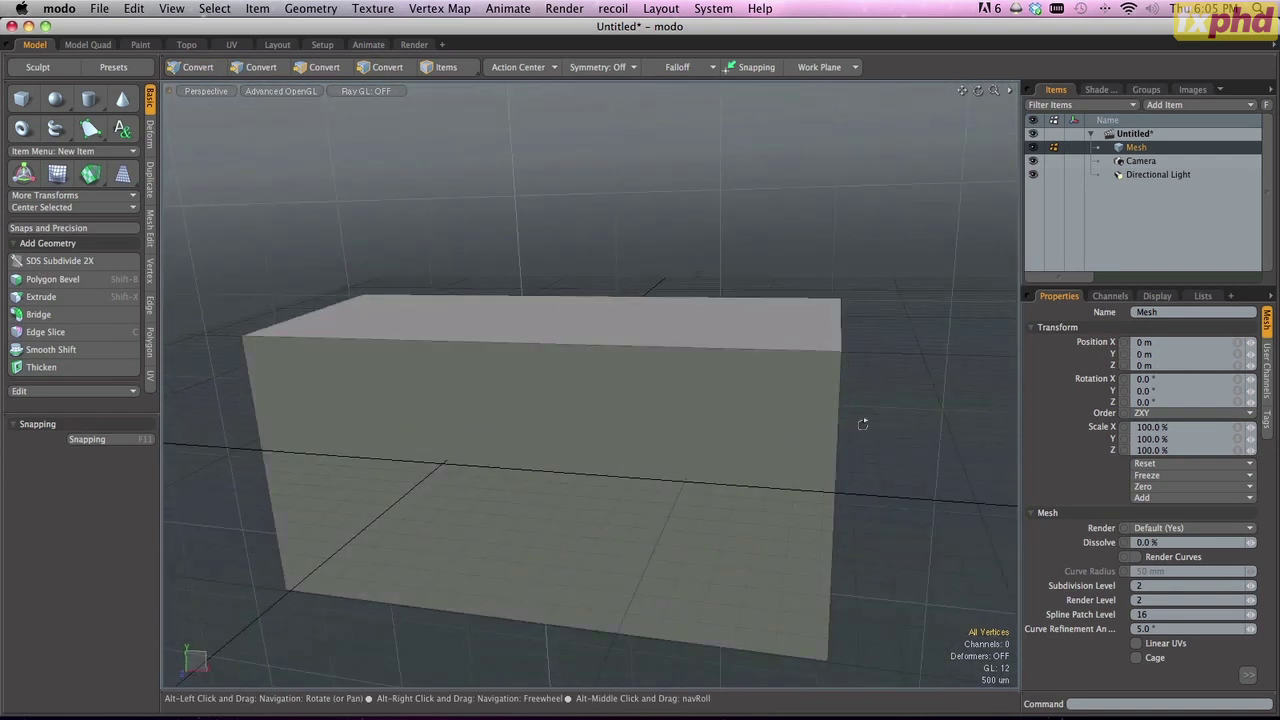
{"action": "left_click_drag", "start_coordinate": [862, 424], "coordinate": [640, 440], "text": "alt"}
{"action": "key", "text": "1"}
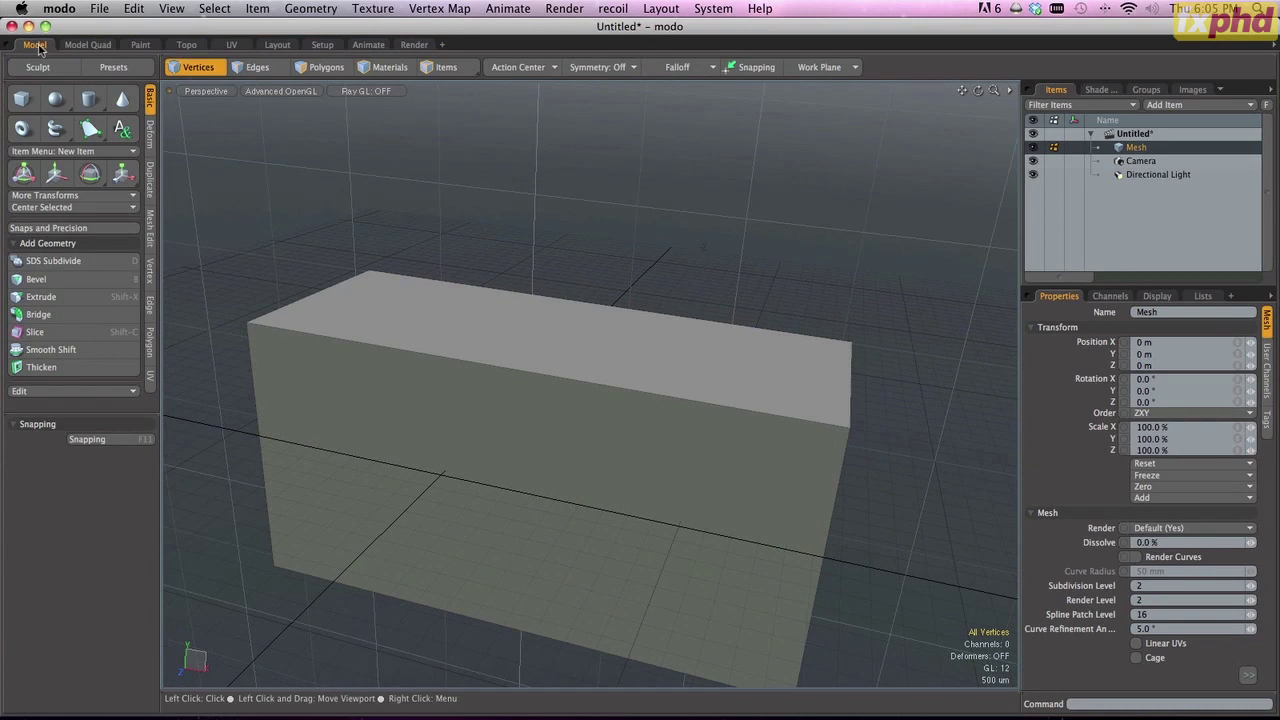
- Compare the Model Quad layout with the single-view Model layout and inspect the box from several angles
{"action": "left_click", "coordinate": [88, 45]}
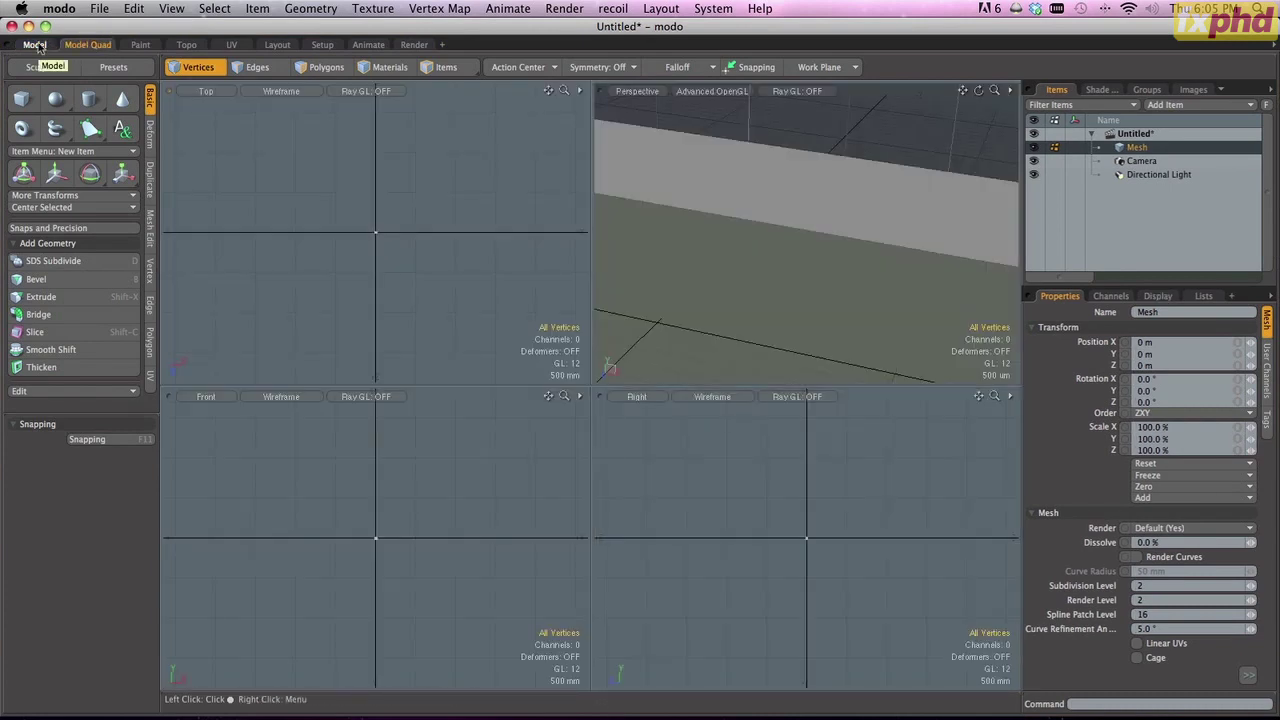
{"action": "left_click", "coordinate": [35, 45]}
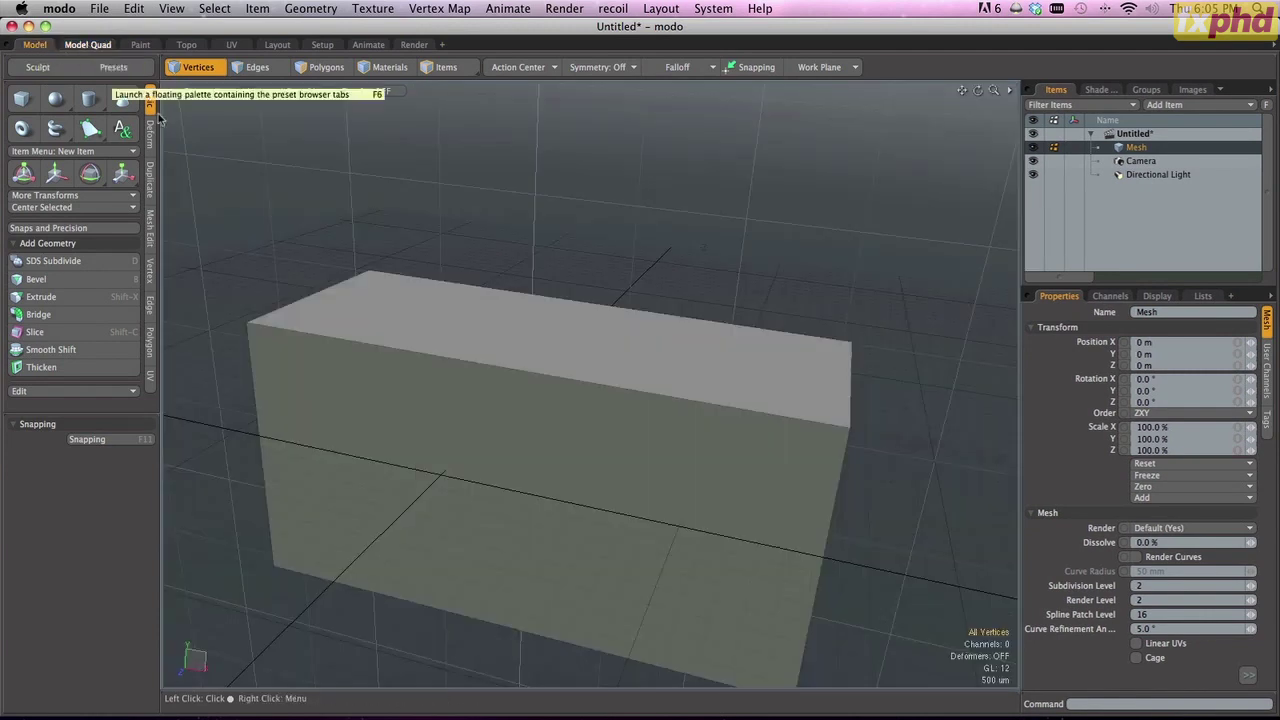
{"action": "left_click_drag", "start_coordinate": [537, 432], "coordinate": [607, 309], "text": "alt+shift"}
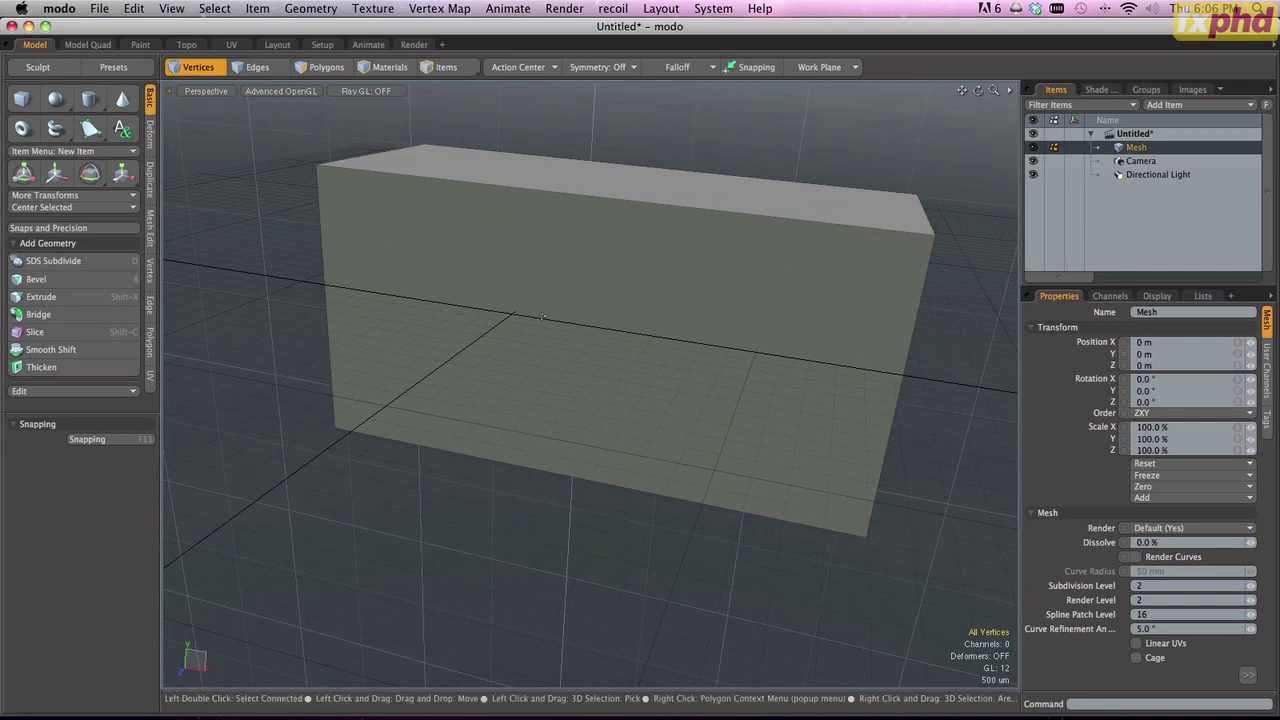
{"action": "left_click_drag", "start_coordinate": [541, 318], "coordinate": [644, 371], "text": "alt"}
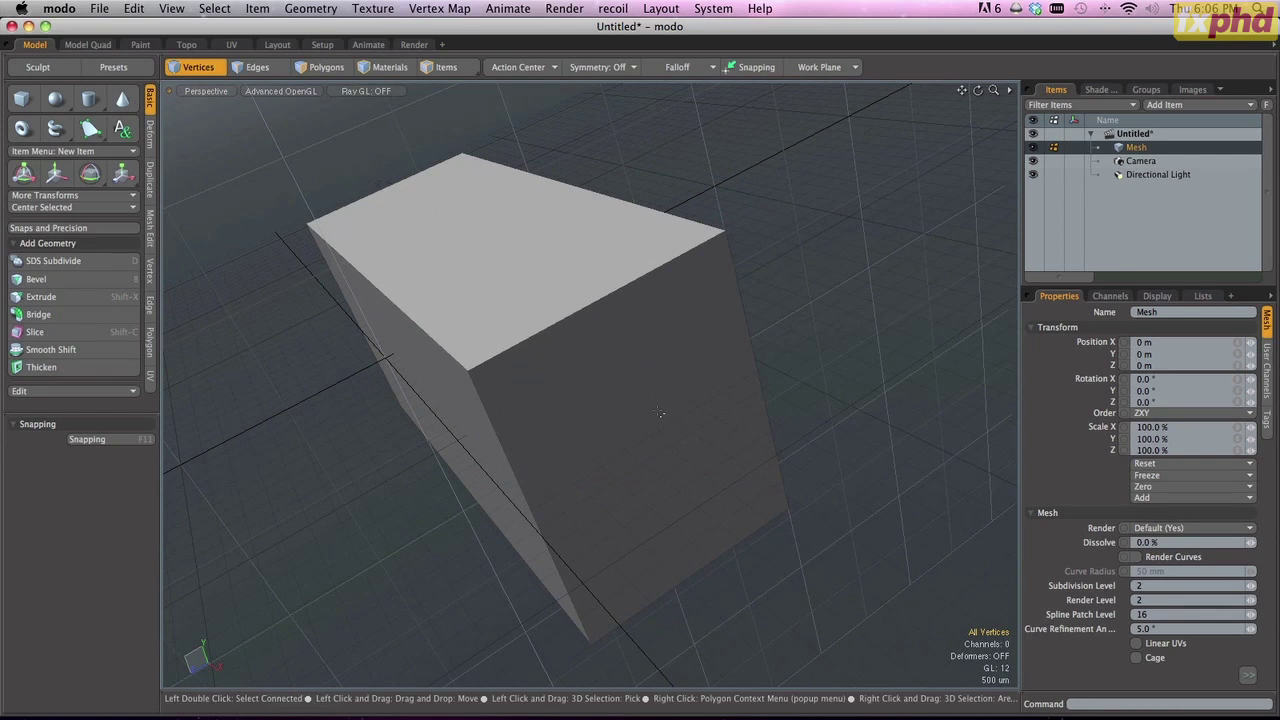
{"action": "left_click_drag", "start_coordinate": [500, 266], "coordinate": [580, 320], "text": "alt"}
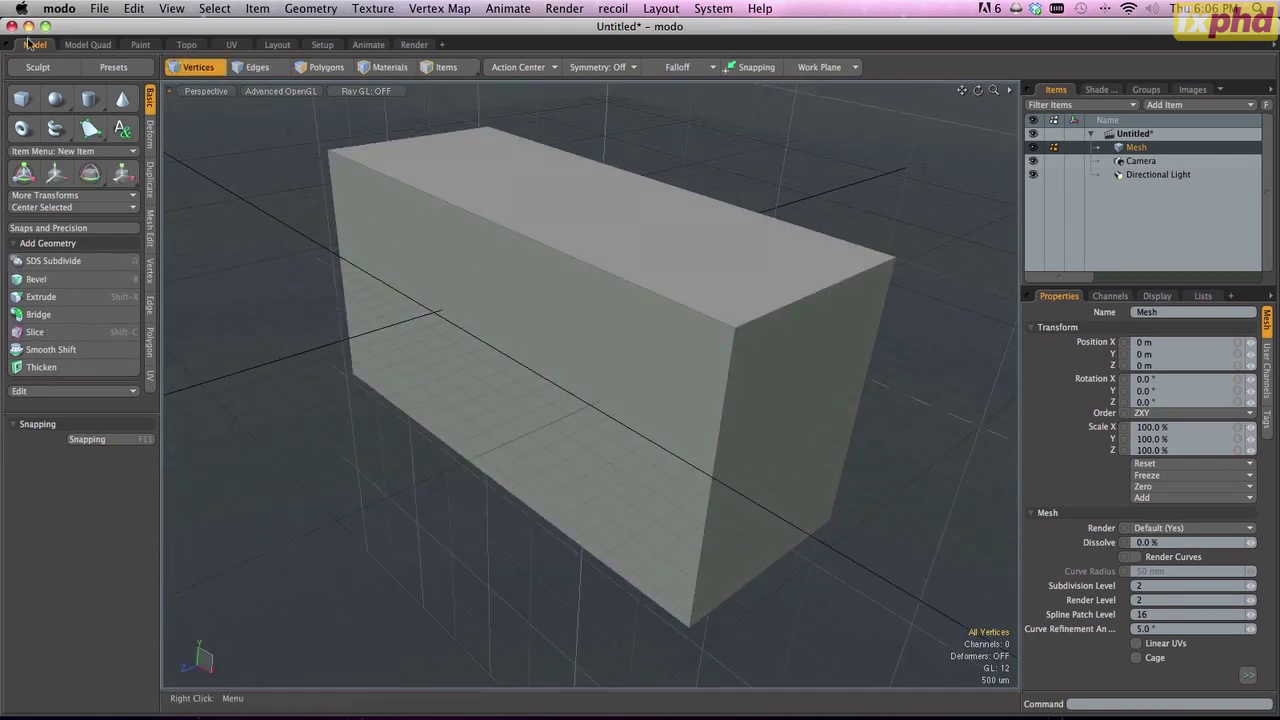
- Switch to the Model Quad workspace and fit the box in the orthographic and perspective viewports
{"action": "left_click", "coordinate": [88, 45]}
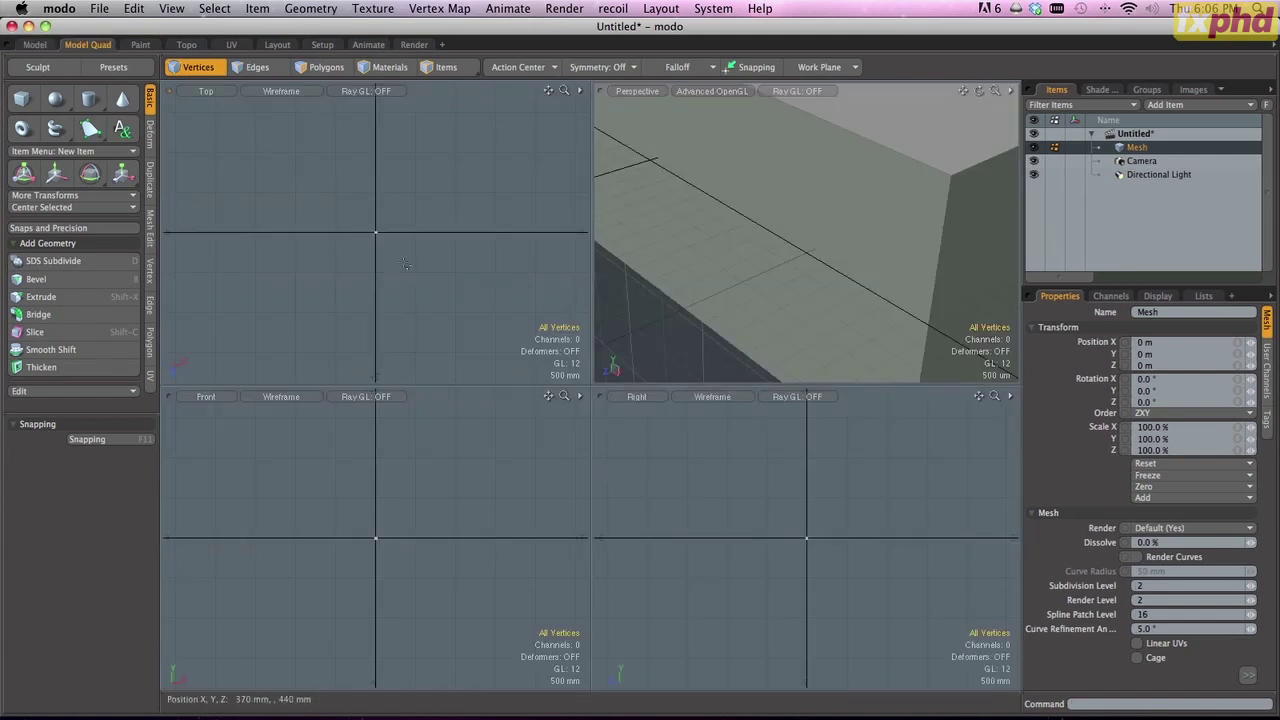
{"action": "key", "text": "a"}
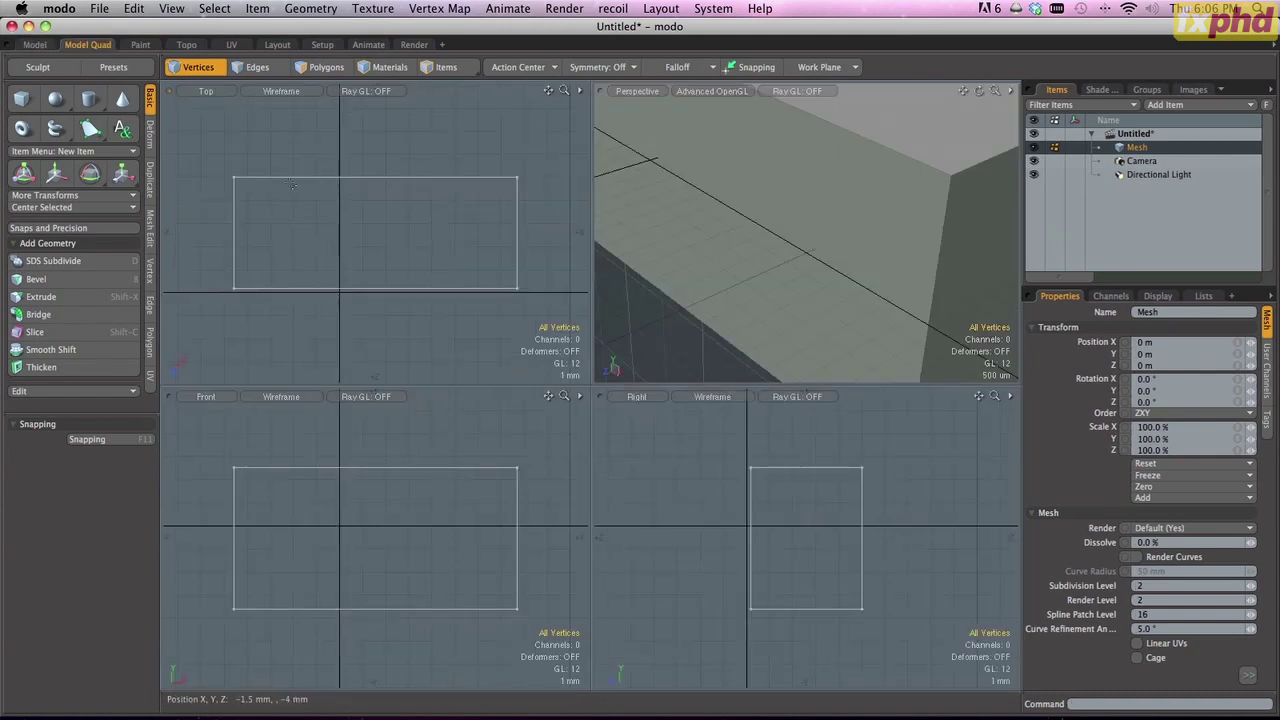
{"action": "left_click_drag", "start_coordinate": [1000, 180], "coordinate": [960, 216], "text": "alt"}
{"action": "key", "text": "a"}
{"action": "scroll", "coordinate": [800, 230], "scroll_direction": "up", "scroll_amount": 3}
{"action": "left_click_drag", "start_coordinate": [800, 230], "coordinate": [850, 200], "text": "alt"}
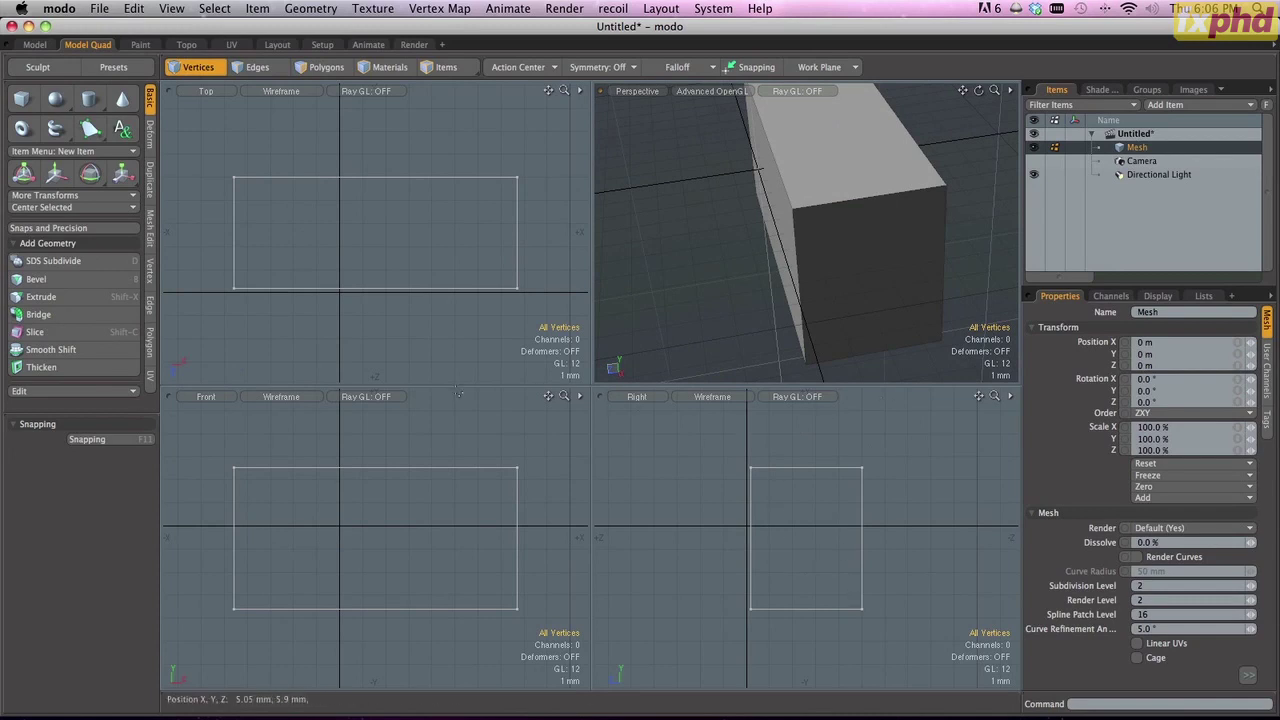
- Switch the Top viewport to the Bottom view and back to Top
{"action": "left_click", "coordinate": [226, 92]}
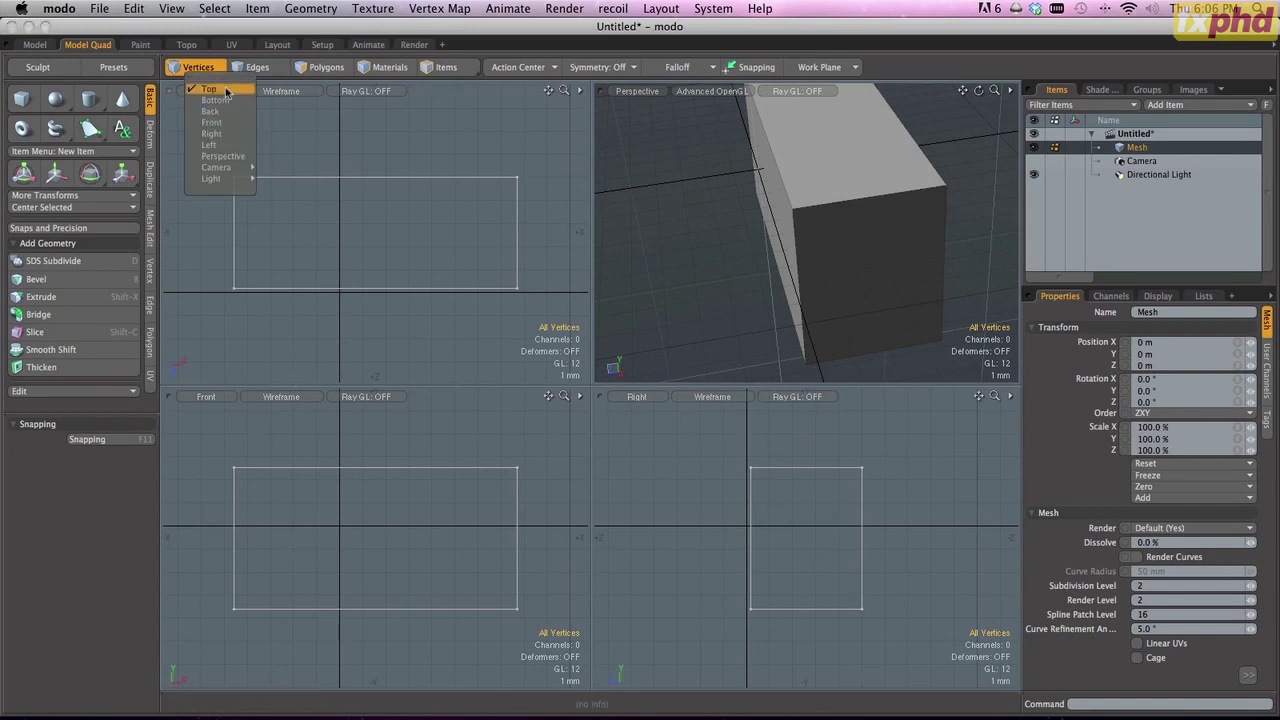
{"action": "left_click", "coordinate": [224, 100]}
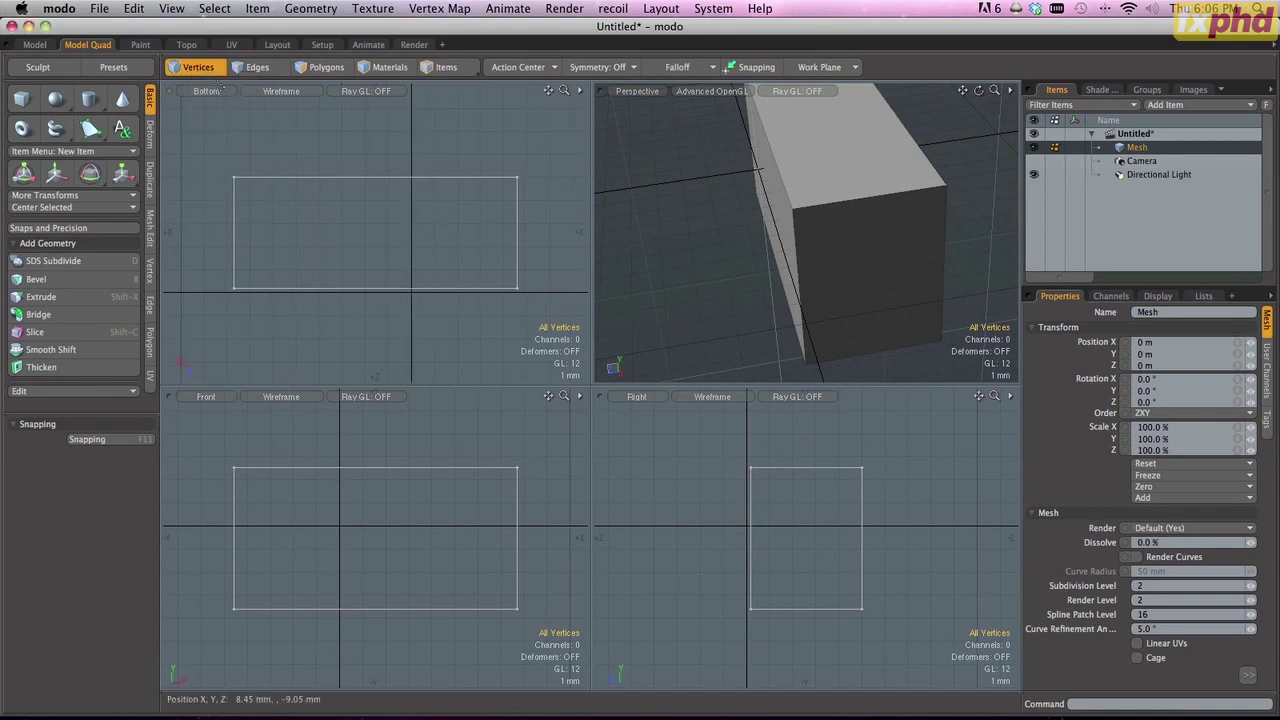
{"action": "left_click", "coordinate": [217, 92]}
{"action": "left_click", "coordinate": [220, 85]}
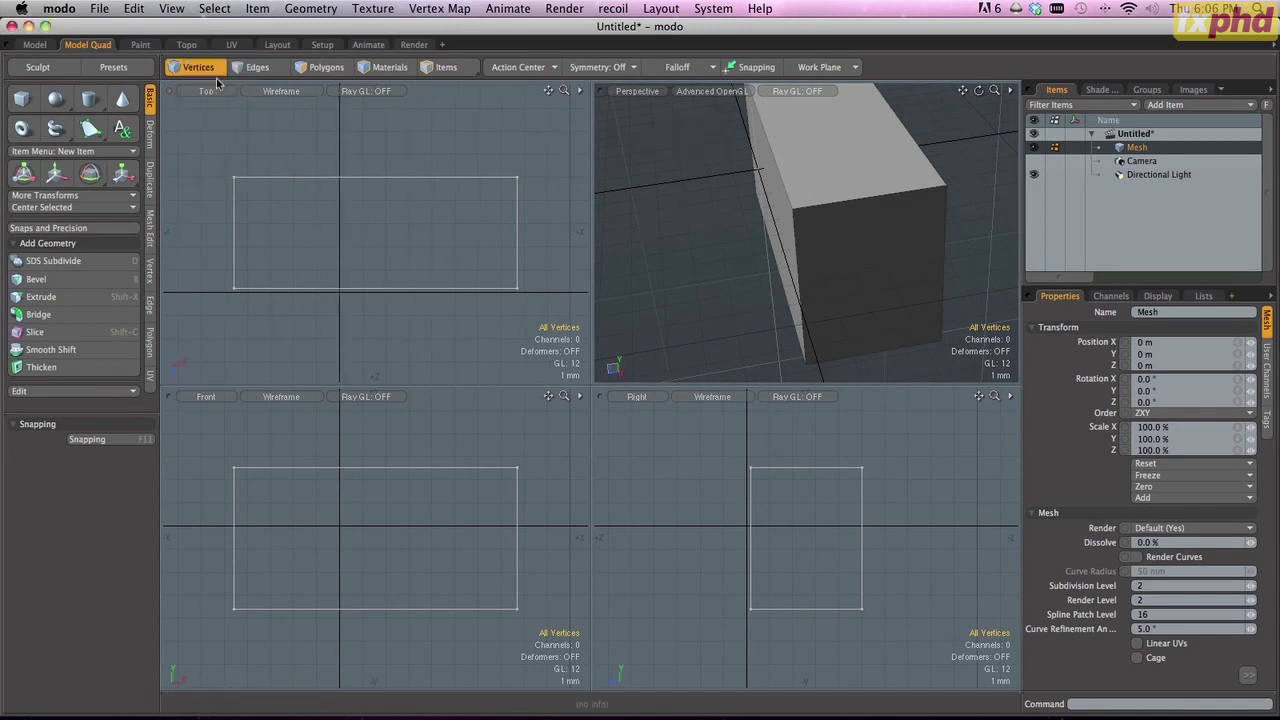
- Try the Wireframe and Solid shading styles on the box in the perspective viewport
{"action": "scroll", "coordinate": [800, 230], "scroll_direction": "down", "scroll_amount": 3}
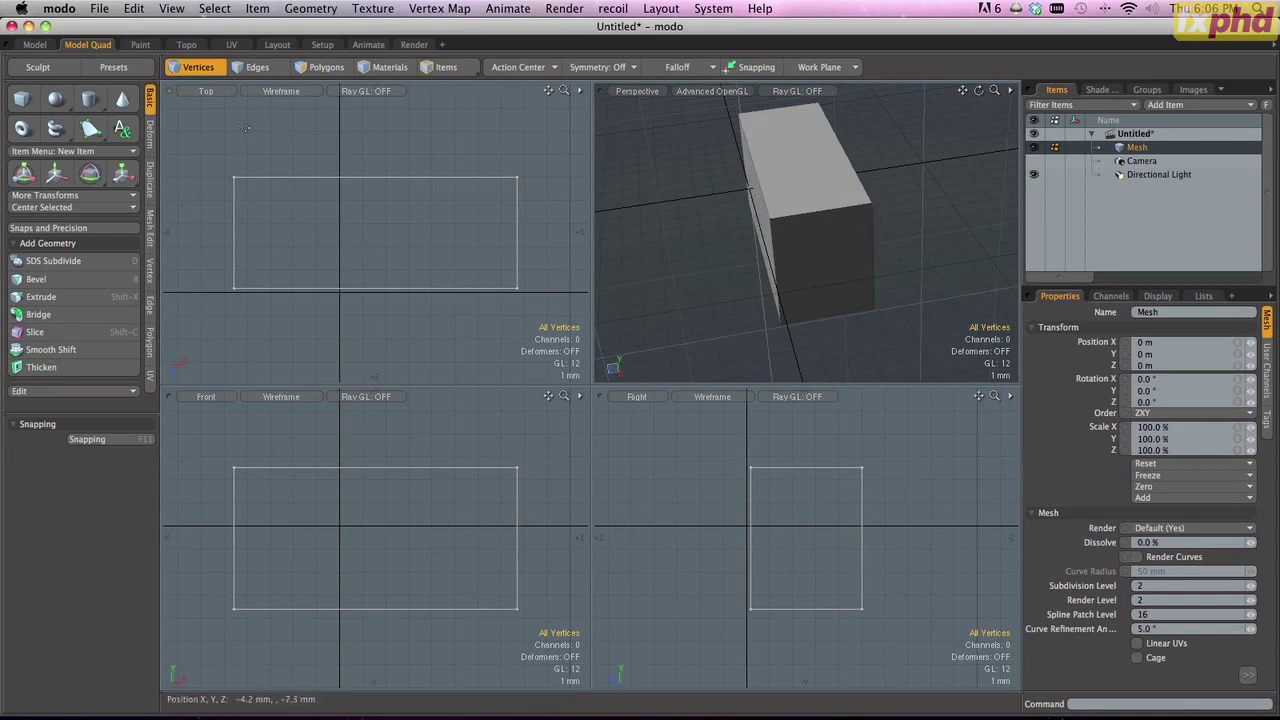
{"action": "mouse_move", "coordinate": [860, 180]}
{"action": "left_mouse_down", "text": "alt"}
{"action": "mouse_move", "coordinate": [890, 140]}
{"action": "mouse_move", "coordinate": [840, 180]}
{"action": "left_mouse_up", "text": "alt"}
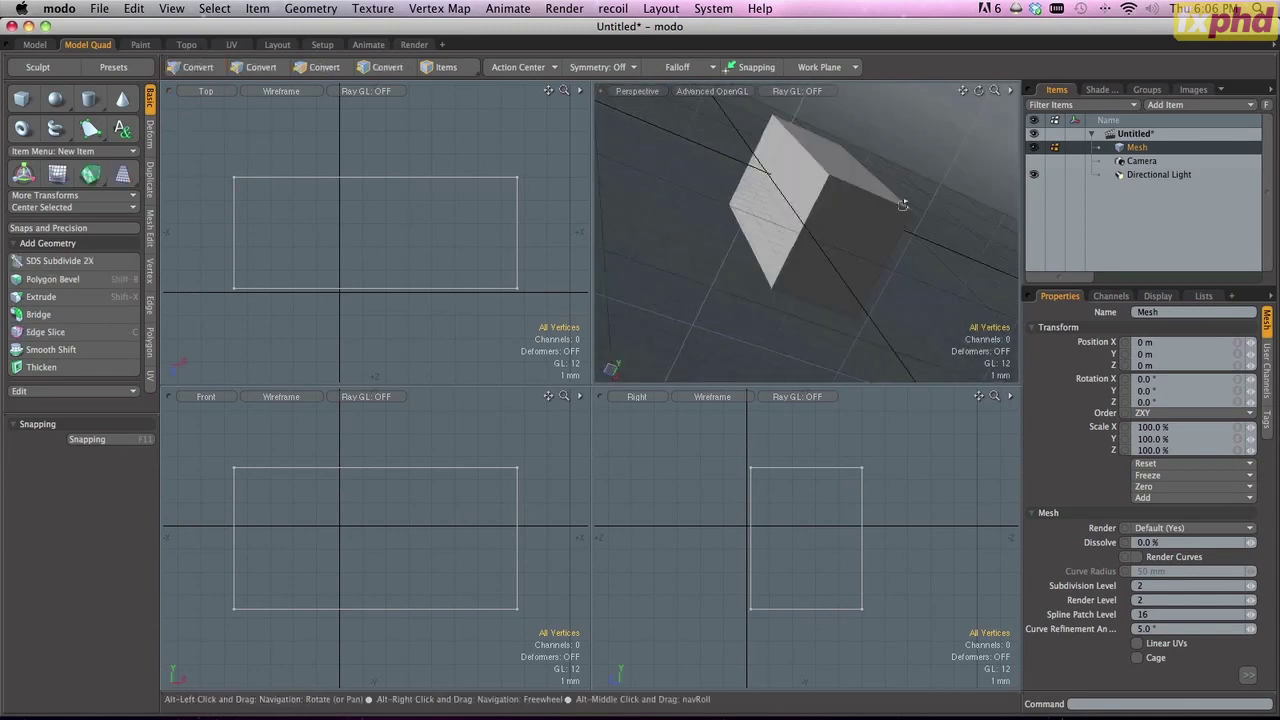
{"action": "left_click", "coordinate": [711, 91]}
{"action": "left_click", "coordinate": [720, 90]}
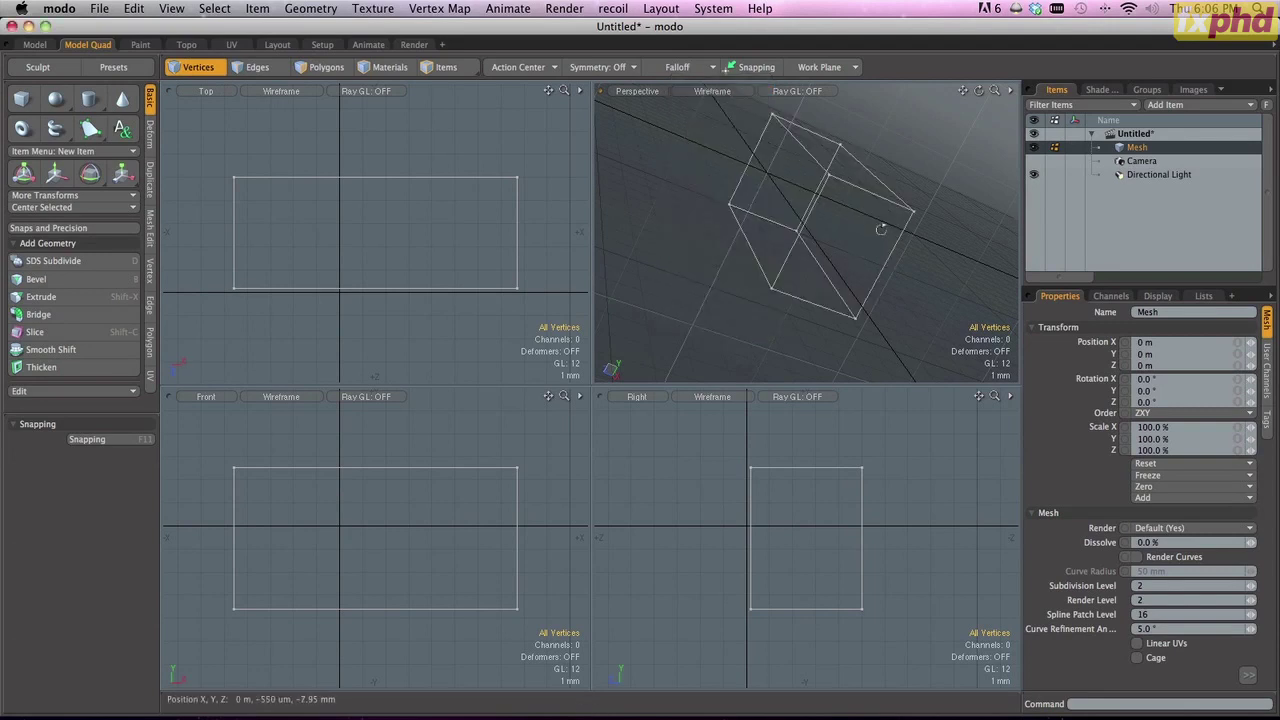
{"action": "left_click_drag", "start_coordinate": [700, 180], "coordinate": [700, 150], "text": "alt"}
{"action": "left_click", "coordinate": [711, 91]}
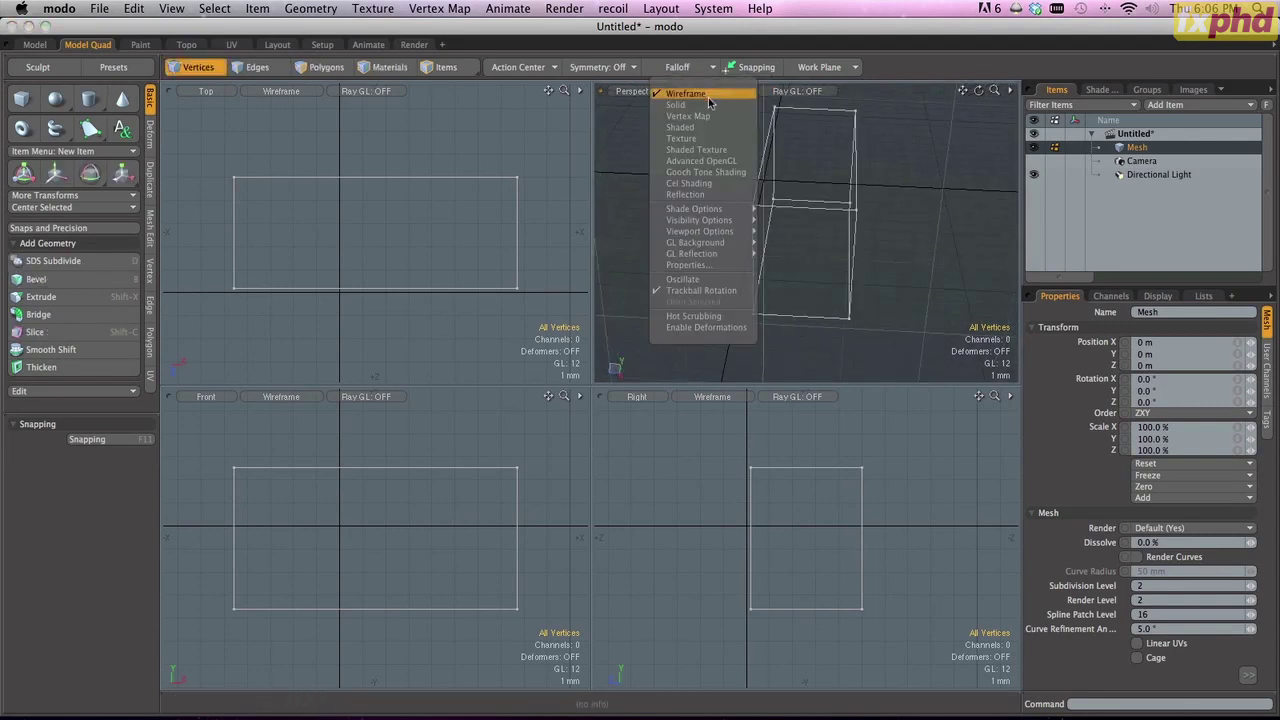
{"action": "left_click", "coordinate": [709, 100]}
{"action": "mouse_move", "coordinate": [709, 100]}
{"action": "left_mouse_down", "text": "alt"}
{"action": "mouse_move", "coordinate": [800, 228]}
{"action": "mouse_move", "coordinate": [880, 230]}
{"action": "left_mouse_up", "text": "alt"}
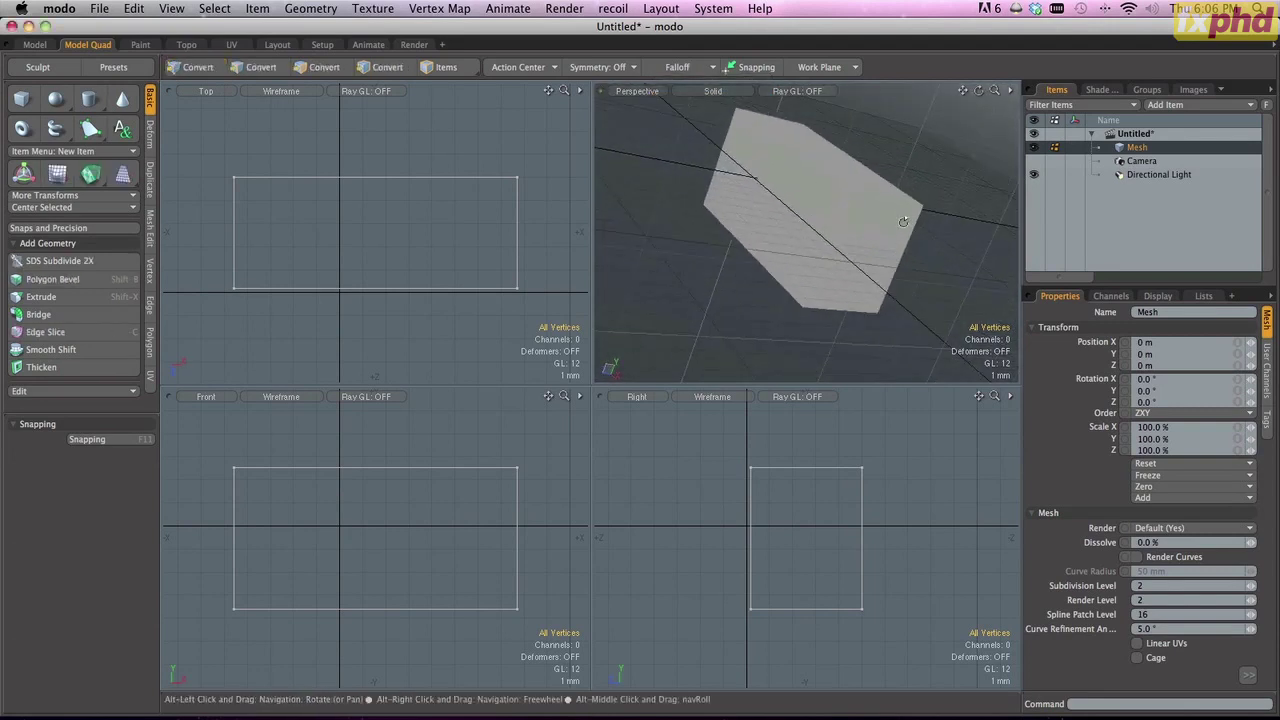
- Show the box in the perspective viewport with Gooch Toon Shading and set the shading style to Reflection
{"action": "left_click", "coordinate": [698, 91]}
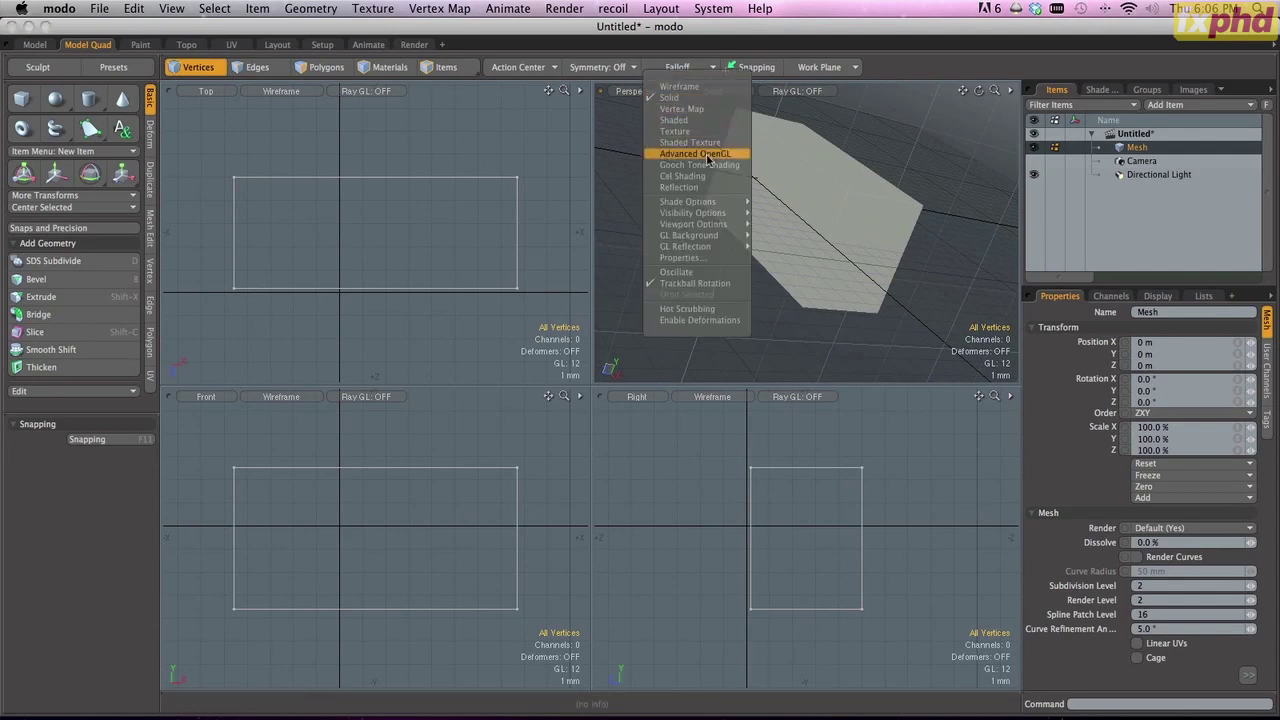
{"action": "left_click", "coordinate": [711, 165]}
{"action": "mouse_move", "coordinate": [711, 170]}
{"action": "left_mouse_down", "text": "alt"}
{"action": "mouse_move", "coordinate": [740, 190]}
{"action": "mouse_move", "coordinate": [700, 210]}
{"action": "mouse_move", "coordinate": [757, 266]}
{"action": "mouse_move", "coordinate": [749, 251]}
{"action": "mouse_move", "coordinate": [900, 246]}
{"action": "mouse_move", "coordinate": [921, 180]}
{"action": "mouse_move", "coordinate": [806, 250]}
{"action": "mouse_move", "coordinate": [829, 200]}
{"action": "mouse_move", "coordinate": [729, 285]}
{"action": "mouse_move", "coordinate": [866, 200]}
{"action": "mouse_move", "coordinate": [789, 337]}
{"action": "mouse_move", "coordinate": [802, 129]}
{"action": "left_mouse_up", "text": "alt"}
{"action": "left_click", "coordinate": [687, 90]}
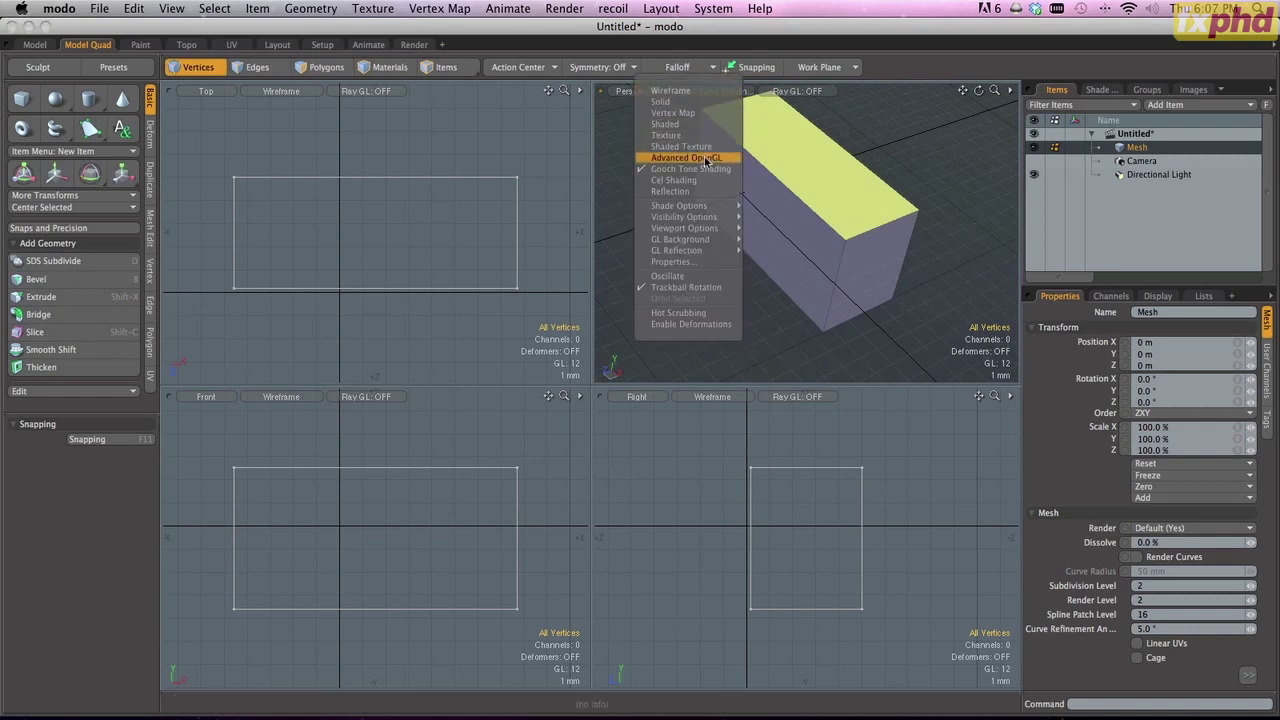
{"action": "left_click", "coordinate": [668, 191]}
{"action": "mouse_move", "coordinate": [668, 191]}
{"action": "left_mouse_down", "text": "alt"}
{"action": "mouse_move", "coordinate": [632, 154]}
{"action": "mouse_move", "coordinate": [837, 120]}
{"action": "mouse_move", "coordinate": [857, 171]}
{"action": "mouse_move", "coordinate": [772, 201]}
{"action": "mouse_move", "coordinate": [724, 97]}
{"action": "left_mouse_up", "text": "alt"}
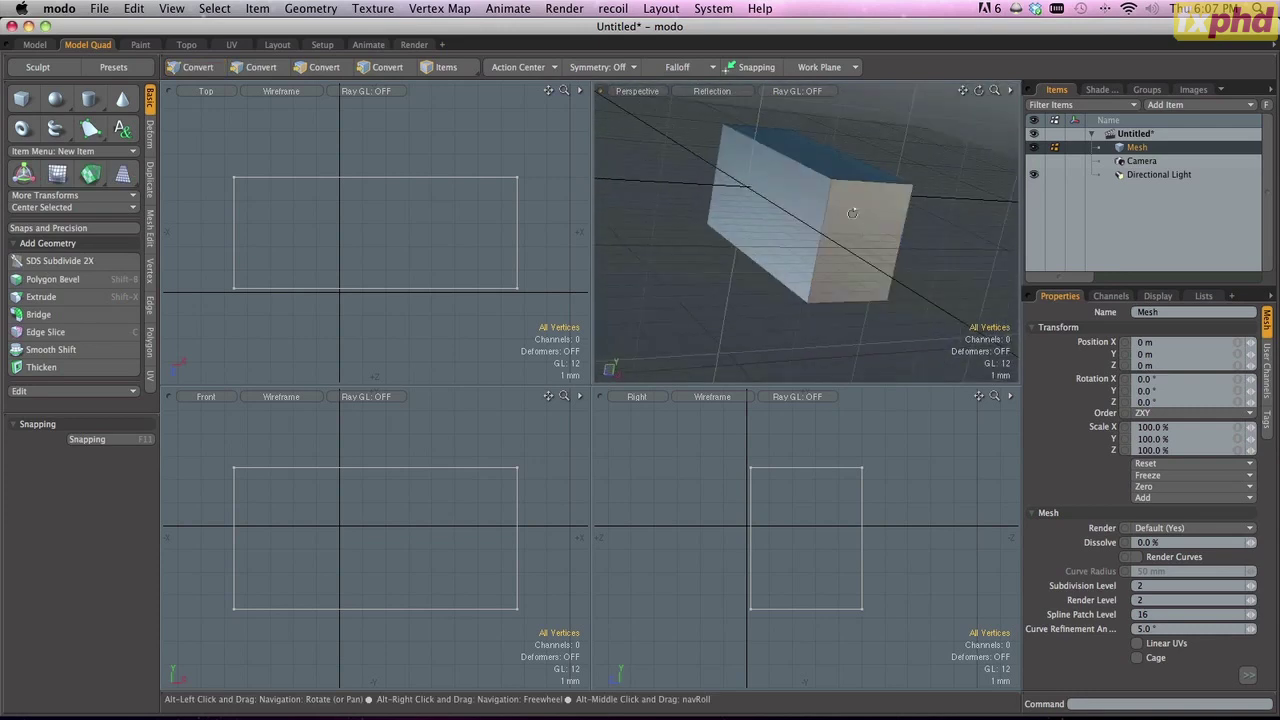
- Set the perspective viewport's shading style to Advanced OpenGL and orbit around the box to check the shading
{"action": "left_click", "coordinate": [712, 91]}
{"action": "left_click", "coordinate": [751, 162]}
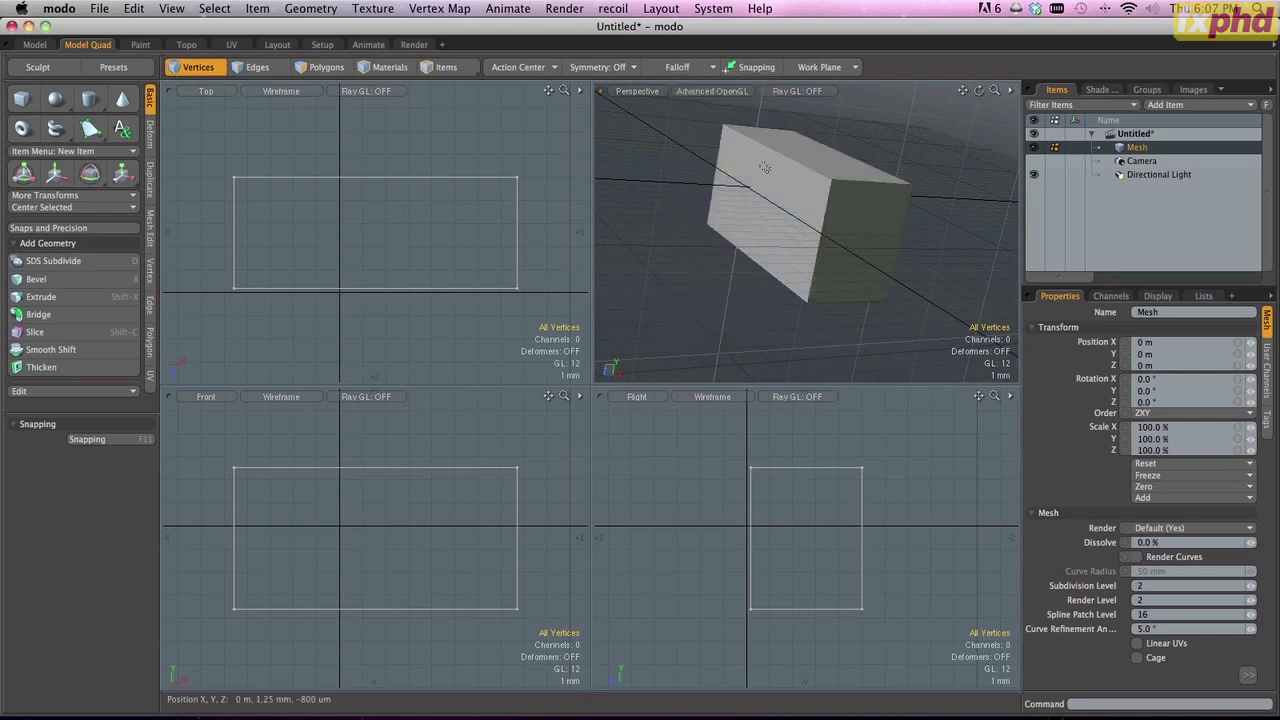
{"action": "left_click_drag", "start_coordinate": [855, 300], "coordinate": [863, 272], "text": "alt"}
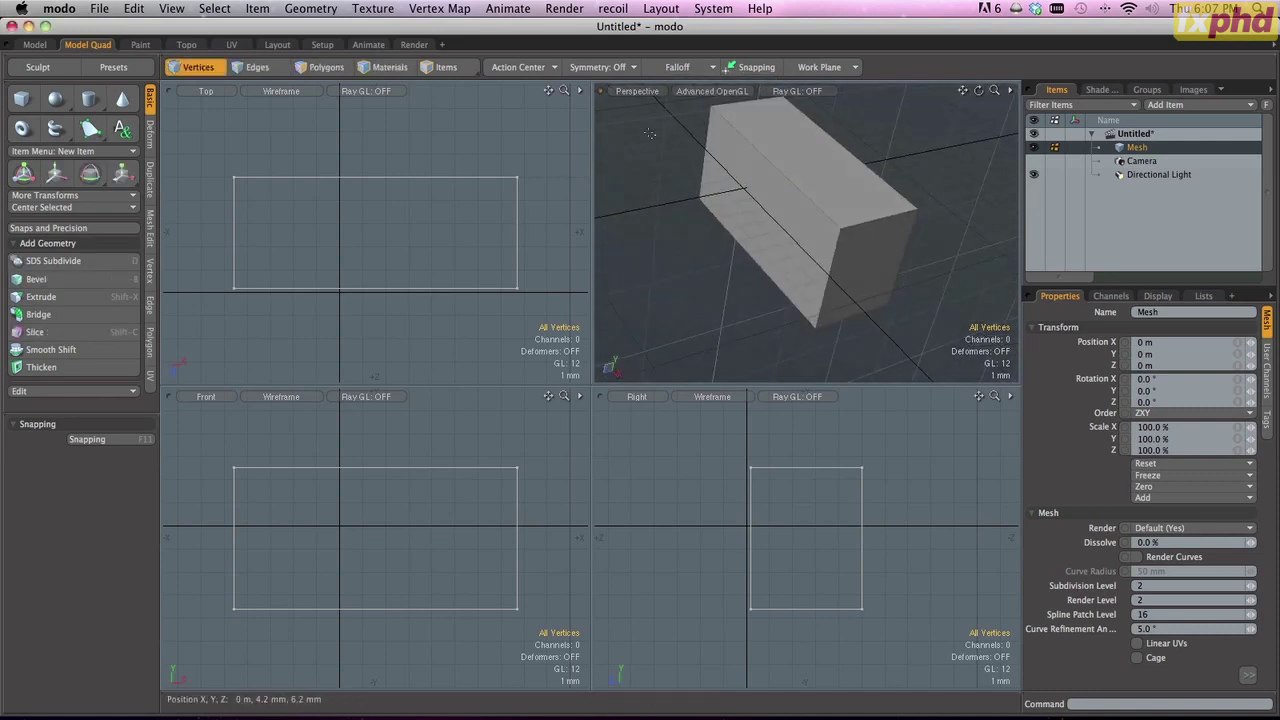
- Try the Advanced OpenGL shading style in the Top viewport and set it back to Wireframe
{"action": "left_click", "coordinate": [196, 91]}
{"action": "left_click", "coordinate": [293, 92]}
{"action": "left_click", "coordinate": [293, 92]}
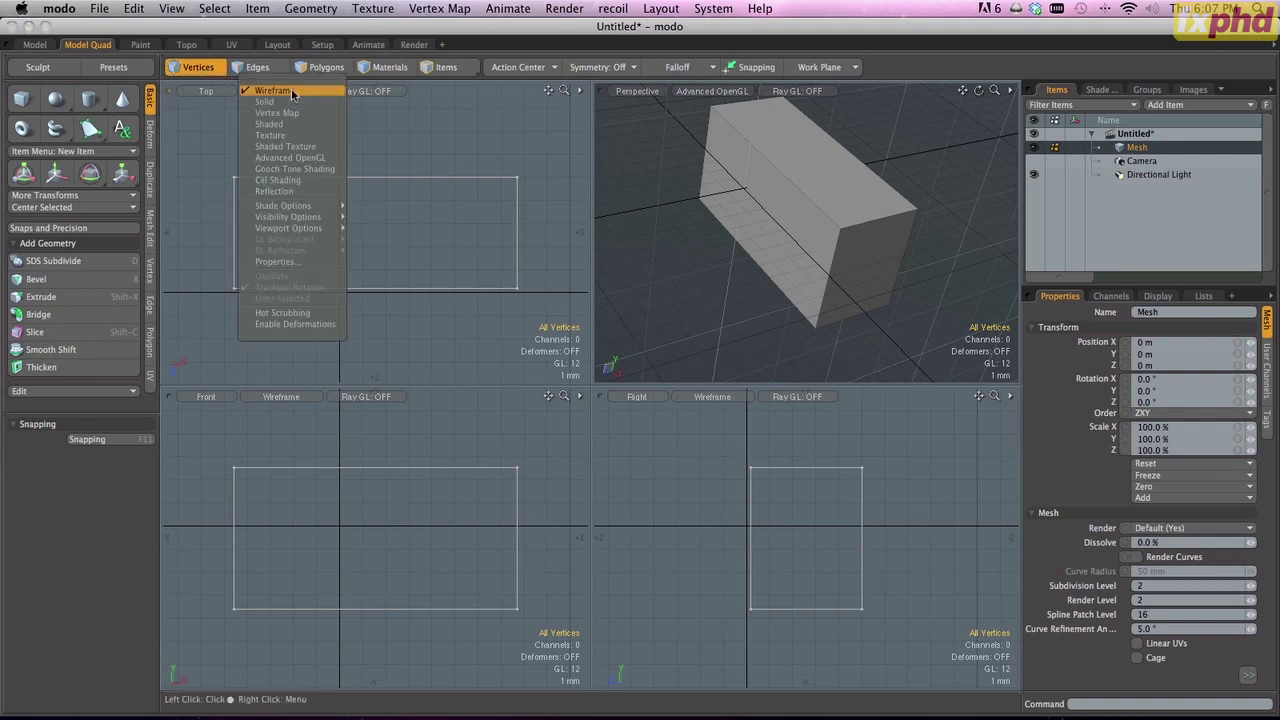
{"action": "left_click", "coordinate": [296, 162]}
{"action": "left_click", "coordinate": [290, 92]}
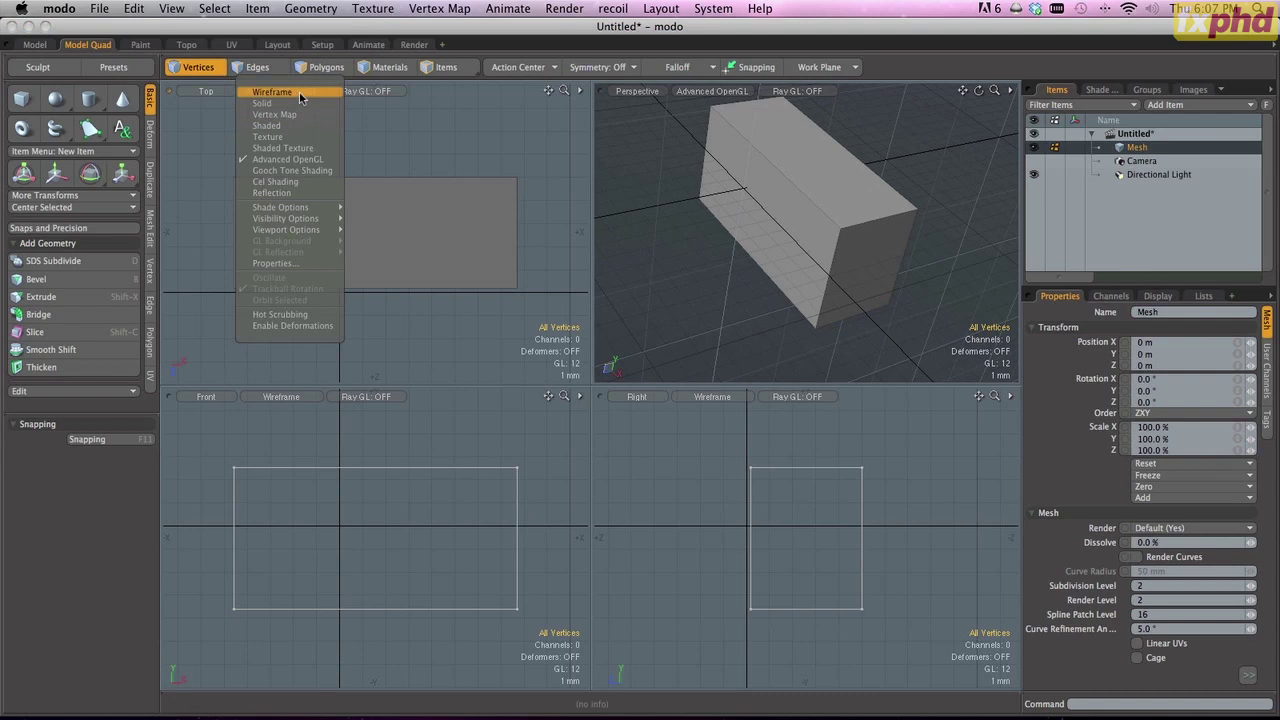
{"action": "left_click", "coordinate": [300, 93]}
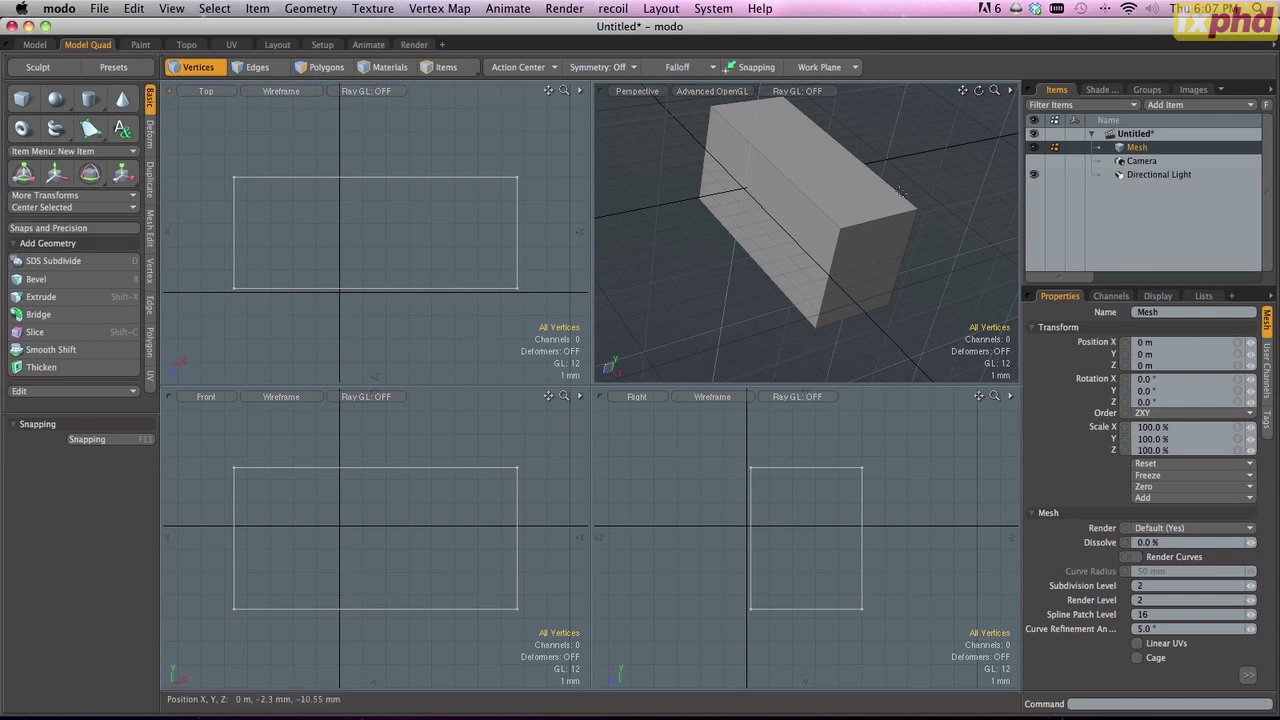
- View the Render and Model workspaces and return to Model Quad
{"action": "left_click", "coordinate": [418, 47]}
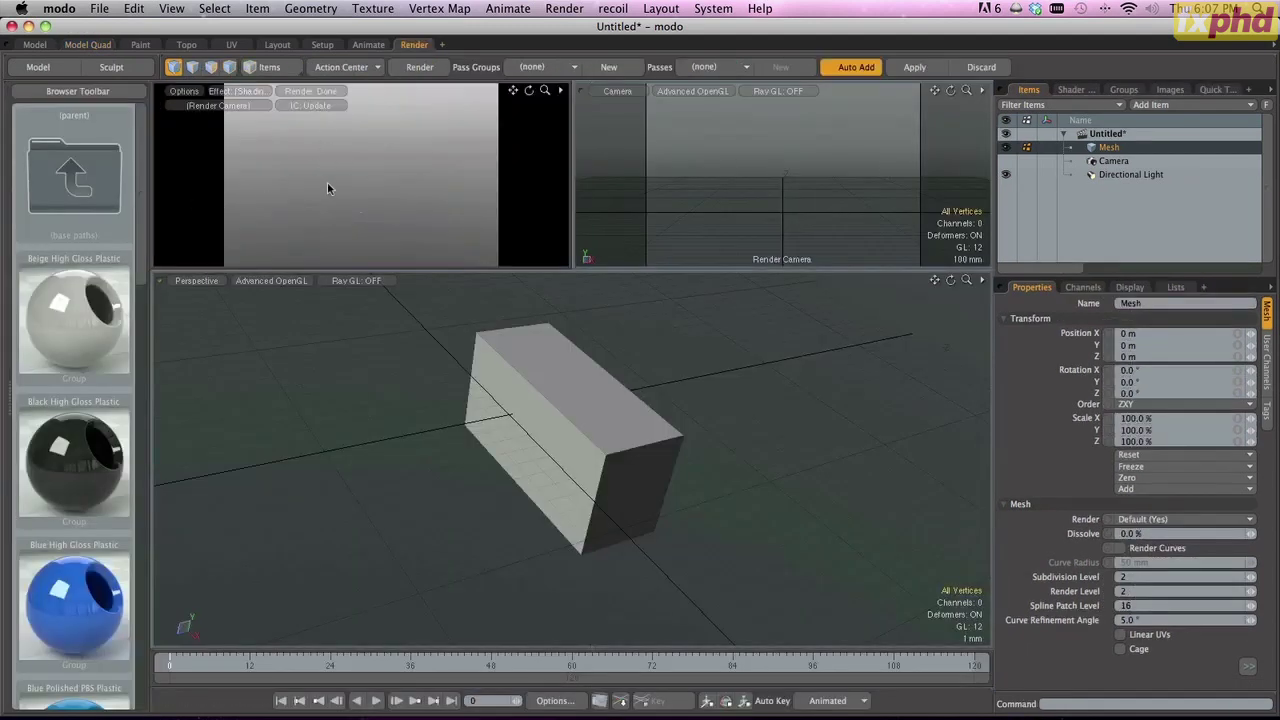
{"action": "left_click", "coordinate": [36, 46]}
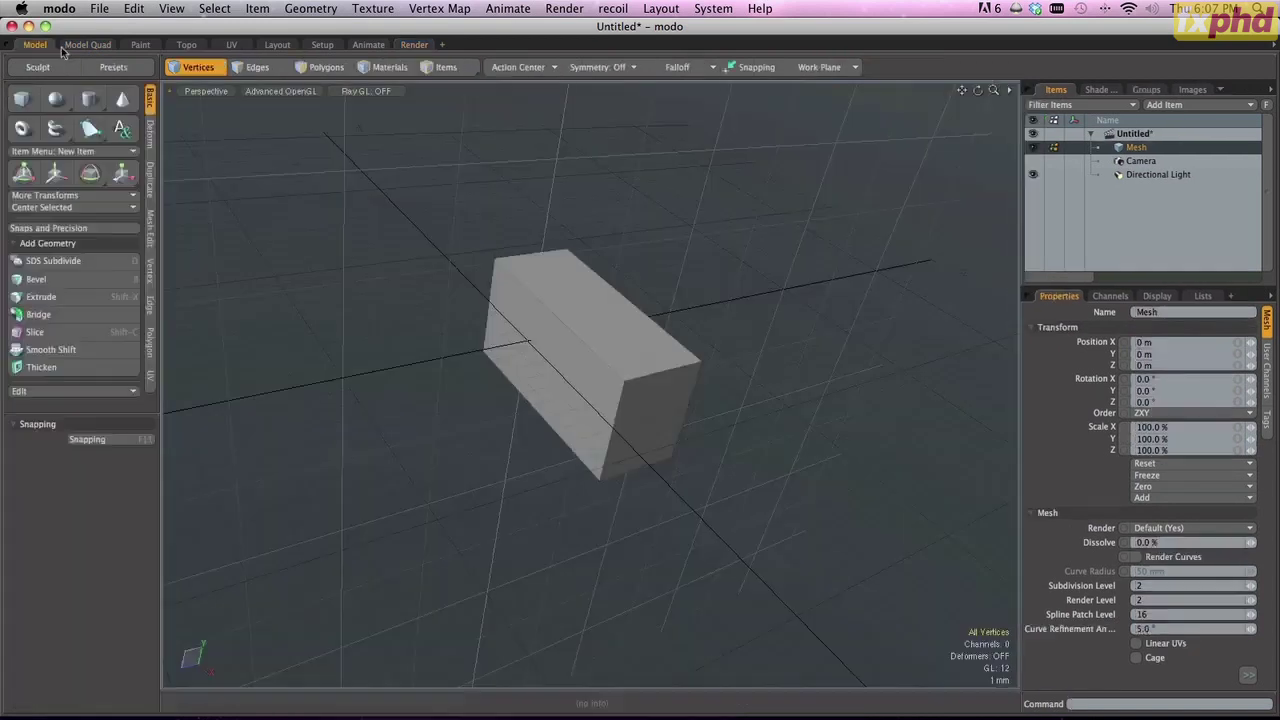
{"action": "left_click", "coordinate": [87, 45]}
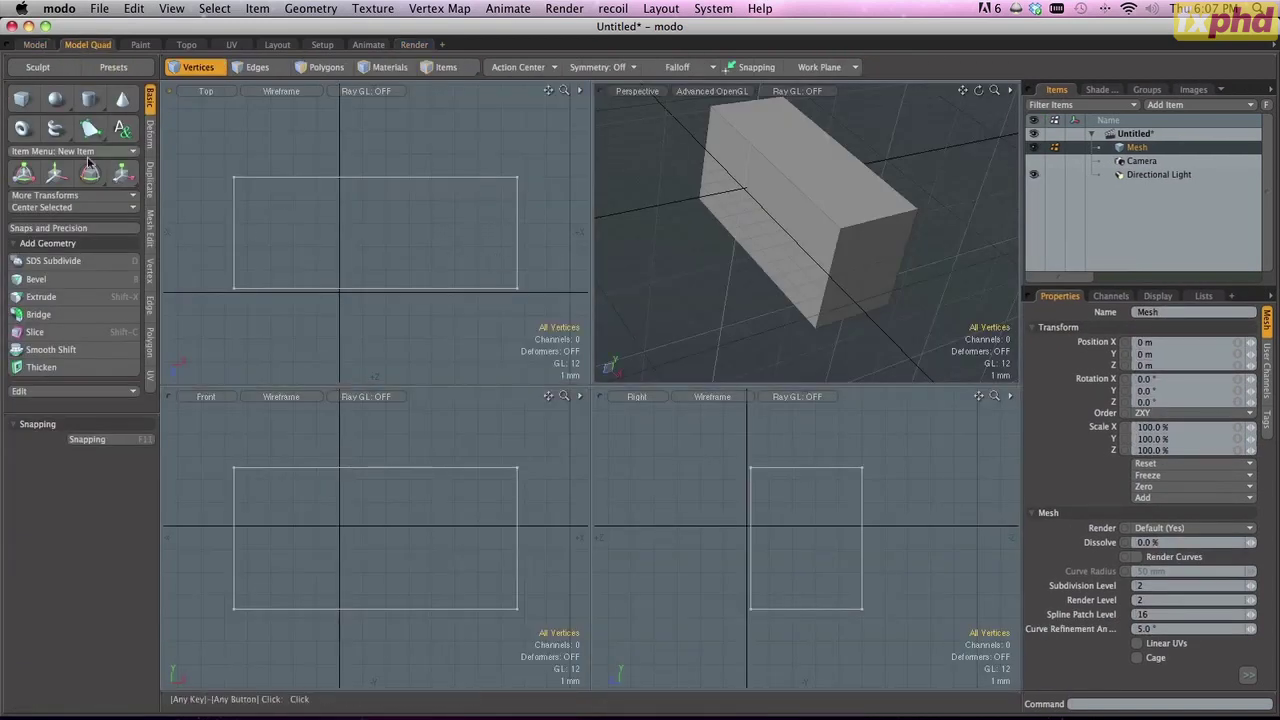
- Switch to the Model workspace and orbit the perspective view to inspect the box from several sides
{"action": "left_click", "coordinate": [35, 45]}
{"action": "left_click_drag", "start_coordinate": [753, 479], "coordinate": [571, 437], "text": "alt"}
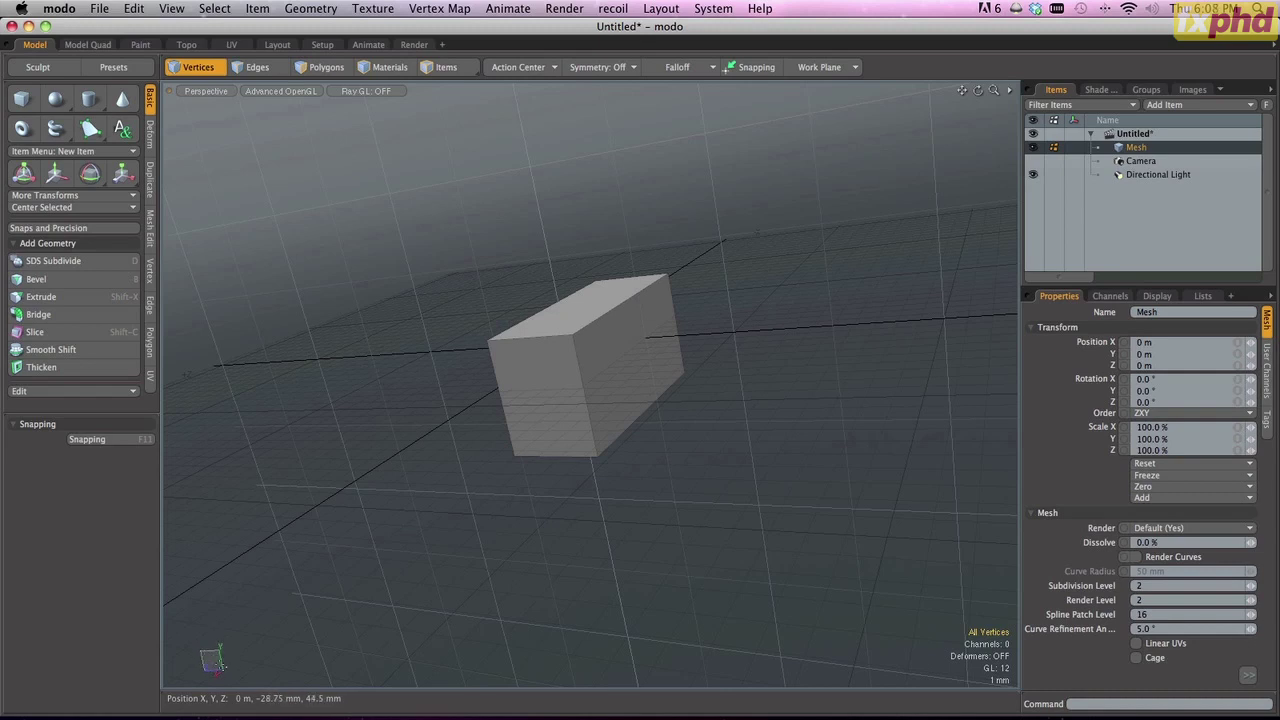
{"action": "left_click_drag", "start_coordinate": [920, 354], "coordinate": [775, 411], "text": "alt"}
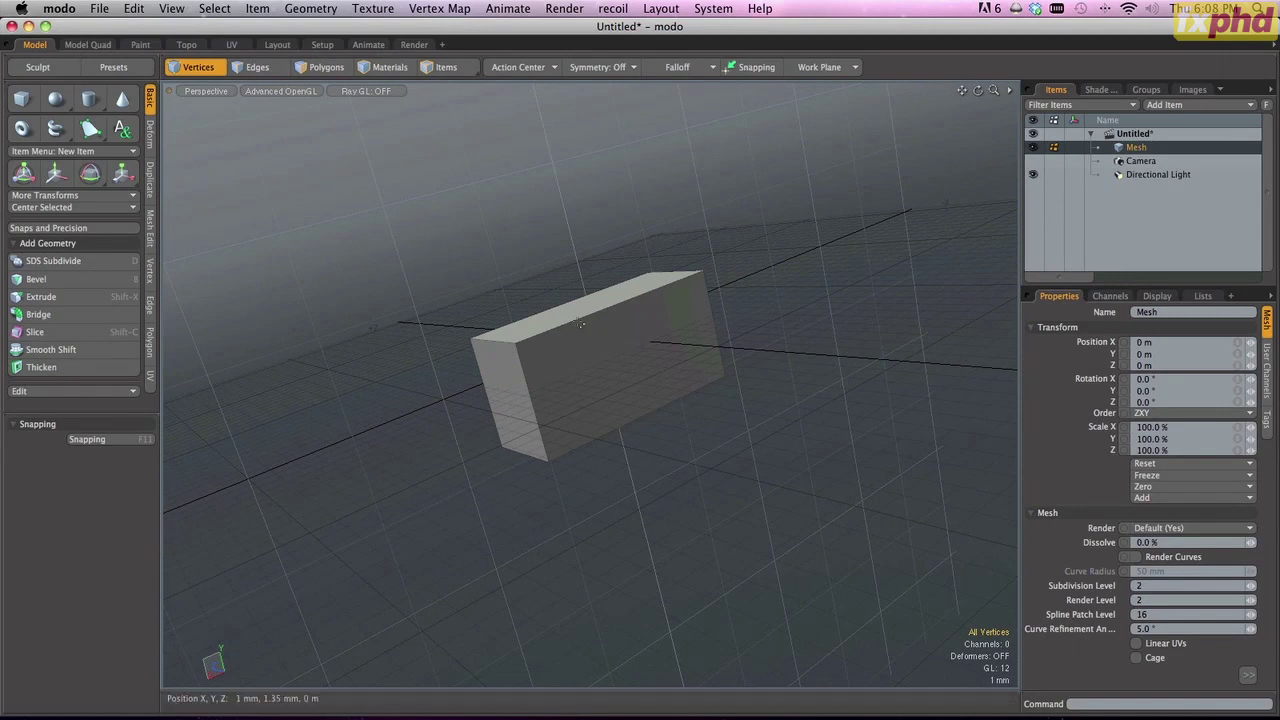
{"action": "left_click_drag", "start_coordinate": [585, 330], "coordinate": [700, 460], "text": "alt"}
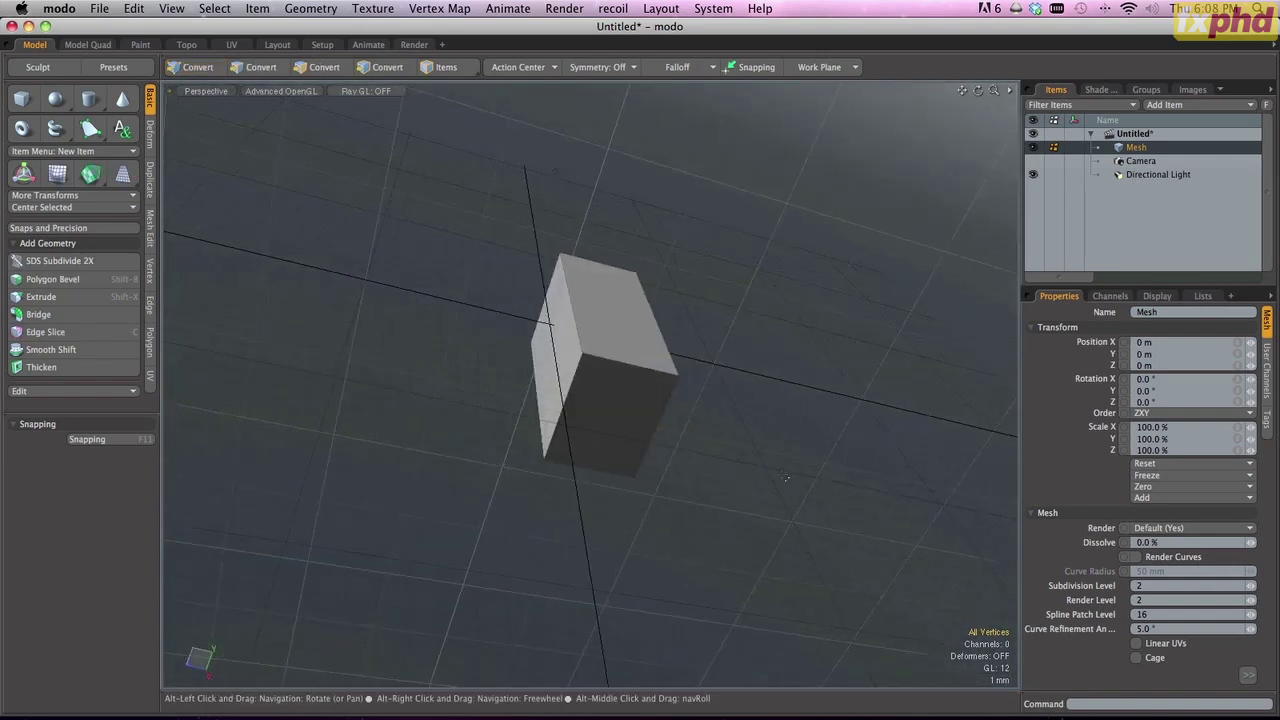
- Compare the box in the Model Quad and Model workspaces, orbiting its perspective view and fitting it in the Model workspace
{"action": "left_click", "coordinate": [92, 45]}
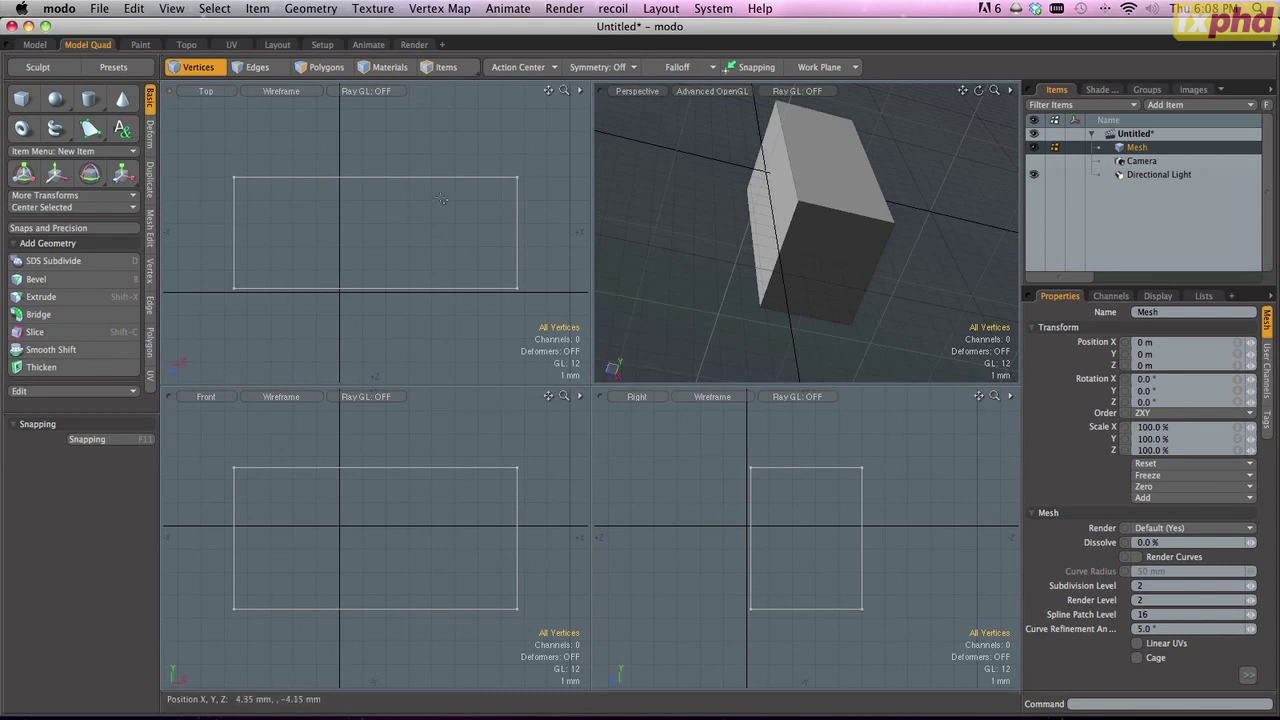
{"action": "left_click_drag", "start_coordinate": [760, 220], "coordinate": [702, 183], "text": "alt"}
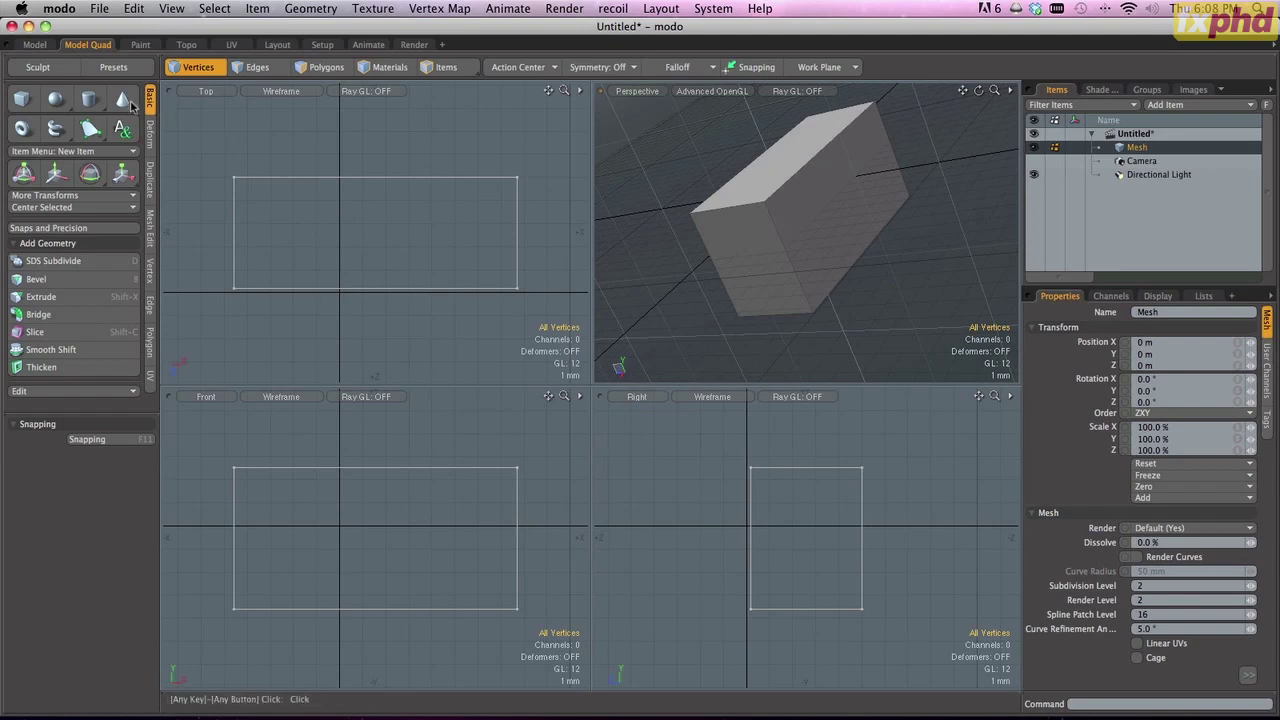
{"action": "left_click", "coordinate": [35, 45]}
{"action": "left_click_drag", "start_coordinate": [597, 334], "coordinate": [531, 354], "text": "alt"}
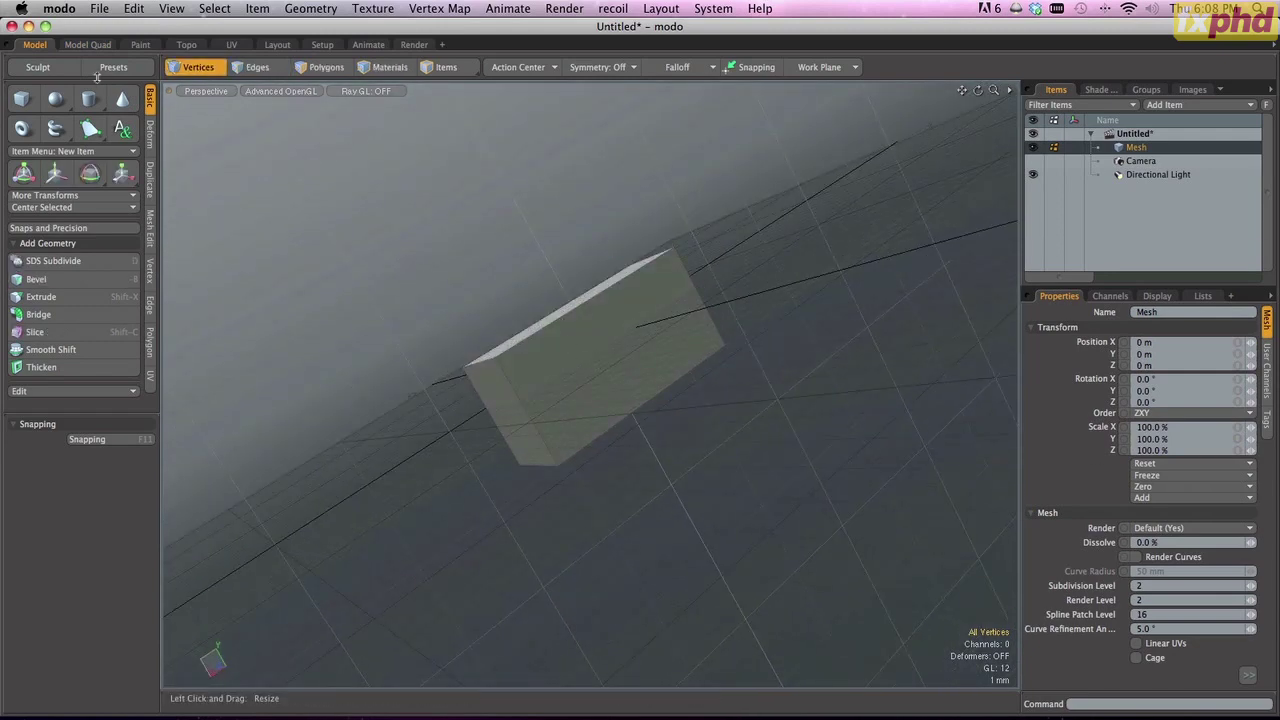
{"action": "left_click", "coordinate": [88, 44]}
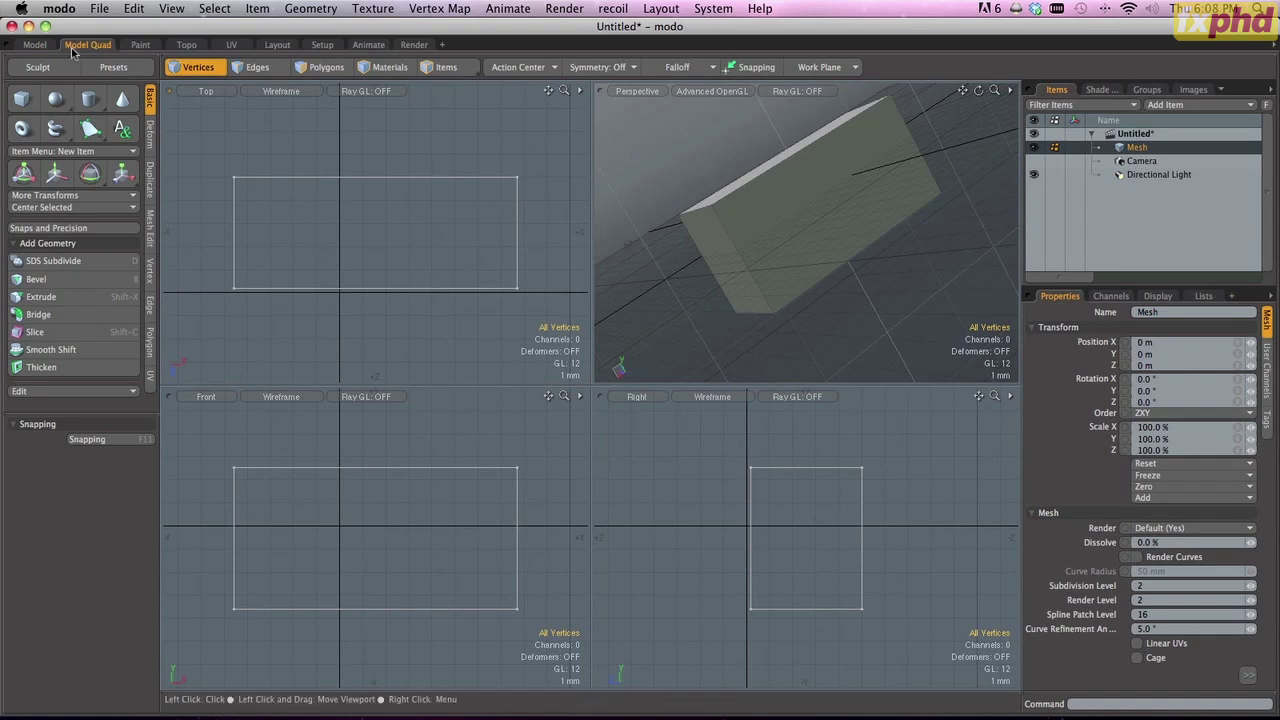
{"action": "left_click", "coordinate": [33, 45]}
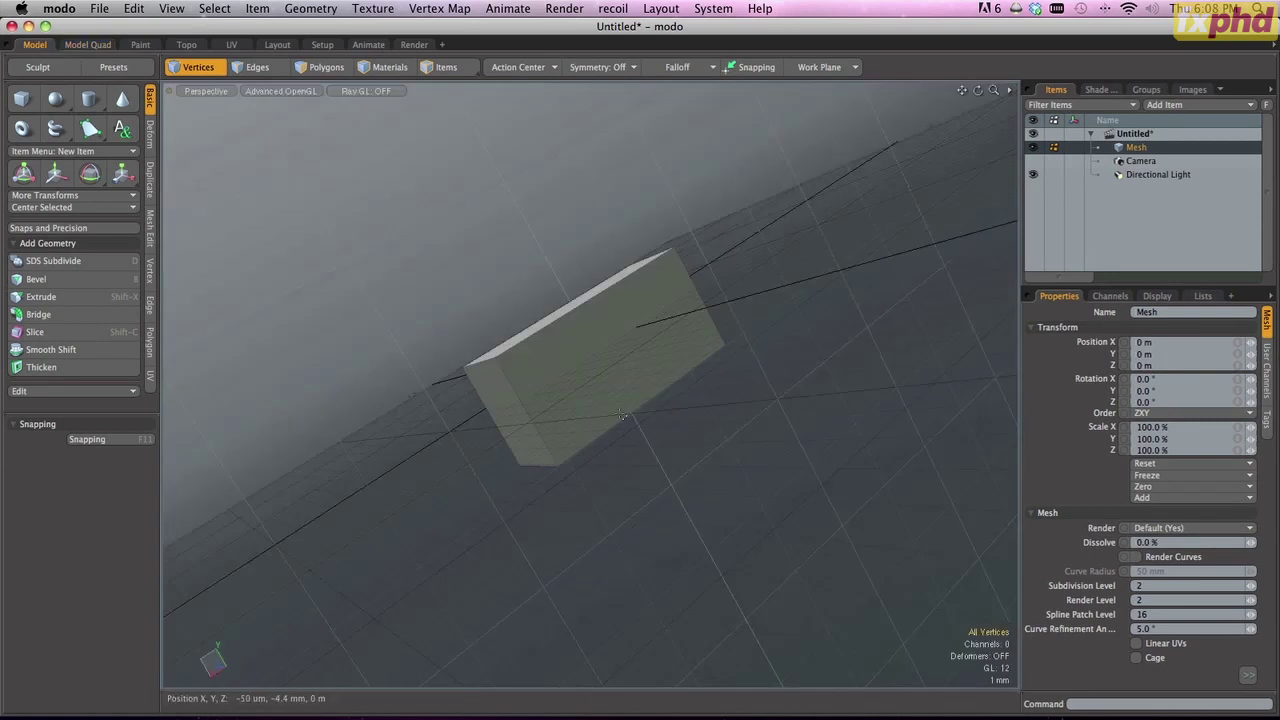
{"action": "key", "text": "a"}
{"action": "left_click_drag", "start_coordinate": [538, 480], "coordinate": [591, 409], "text": "alt"}
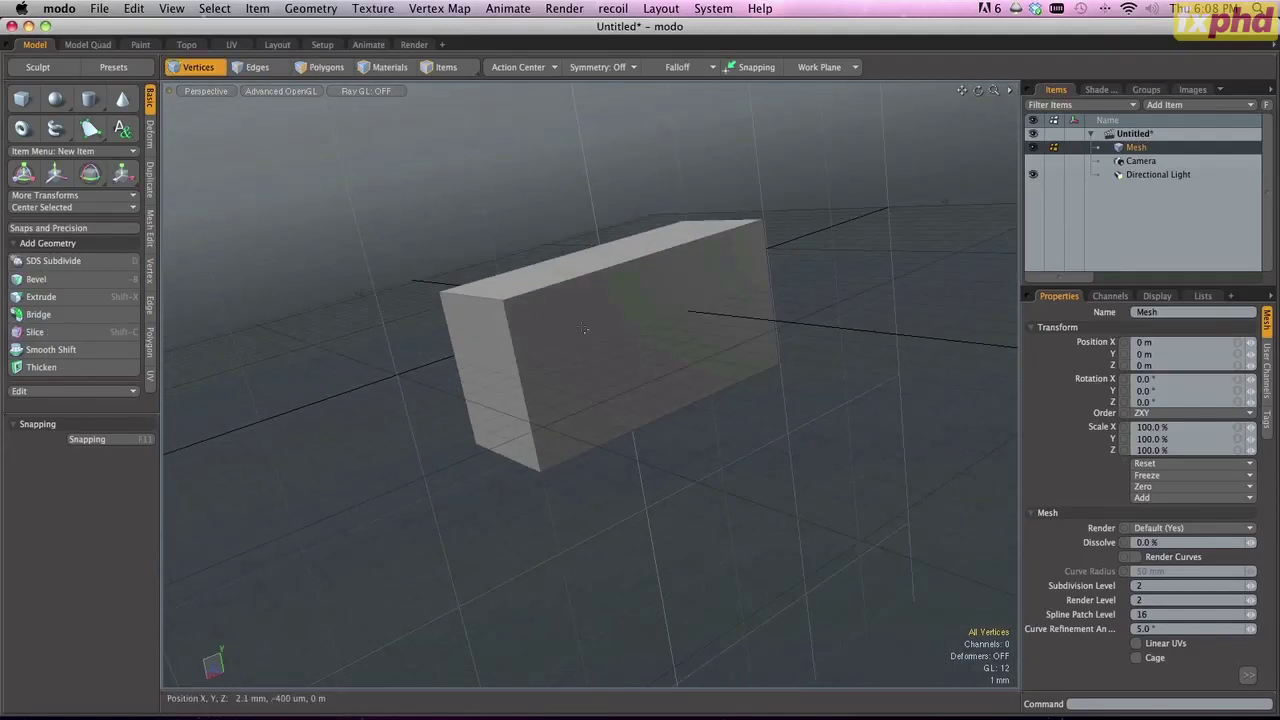
- Switch to the Model Quad workspace and select the four vertices at the box's +X end
{"action": "left_click", "coordinate": [88, 44]}
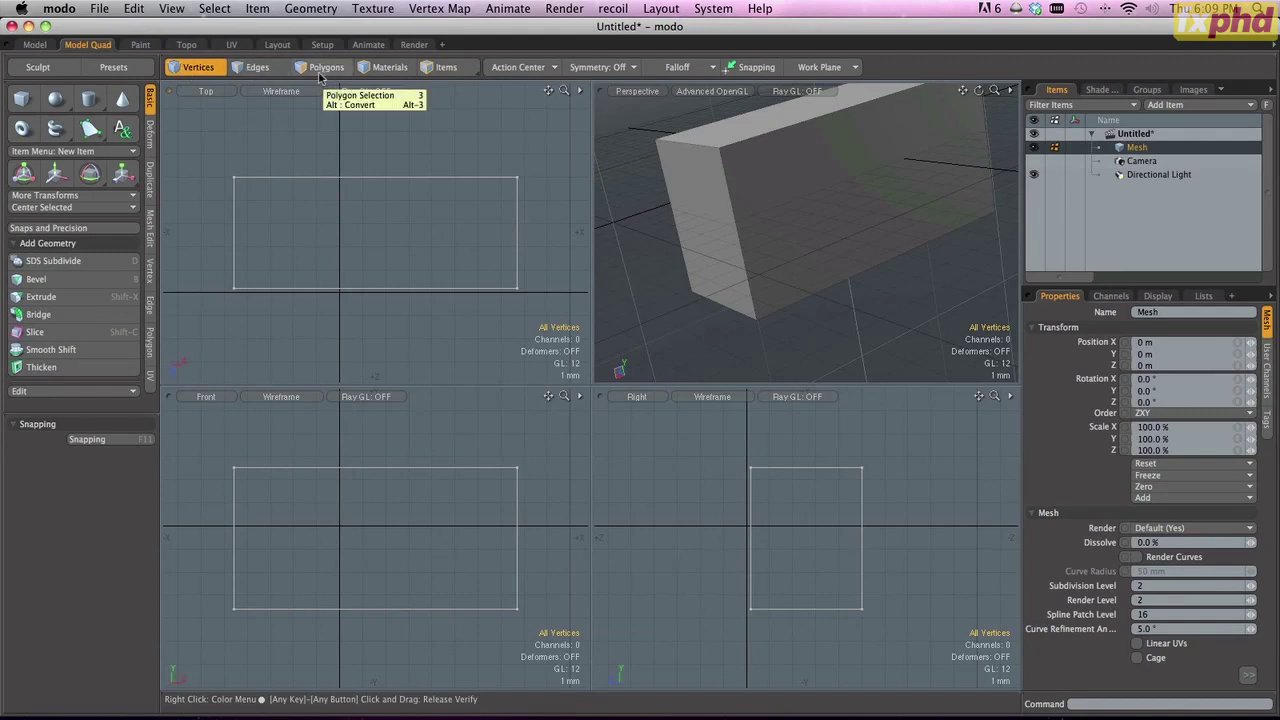
{"action": "left_click", "coordinate": [720, 150]}
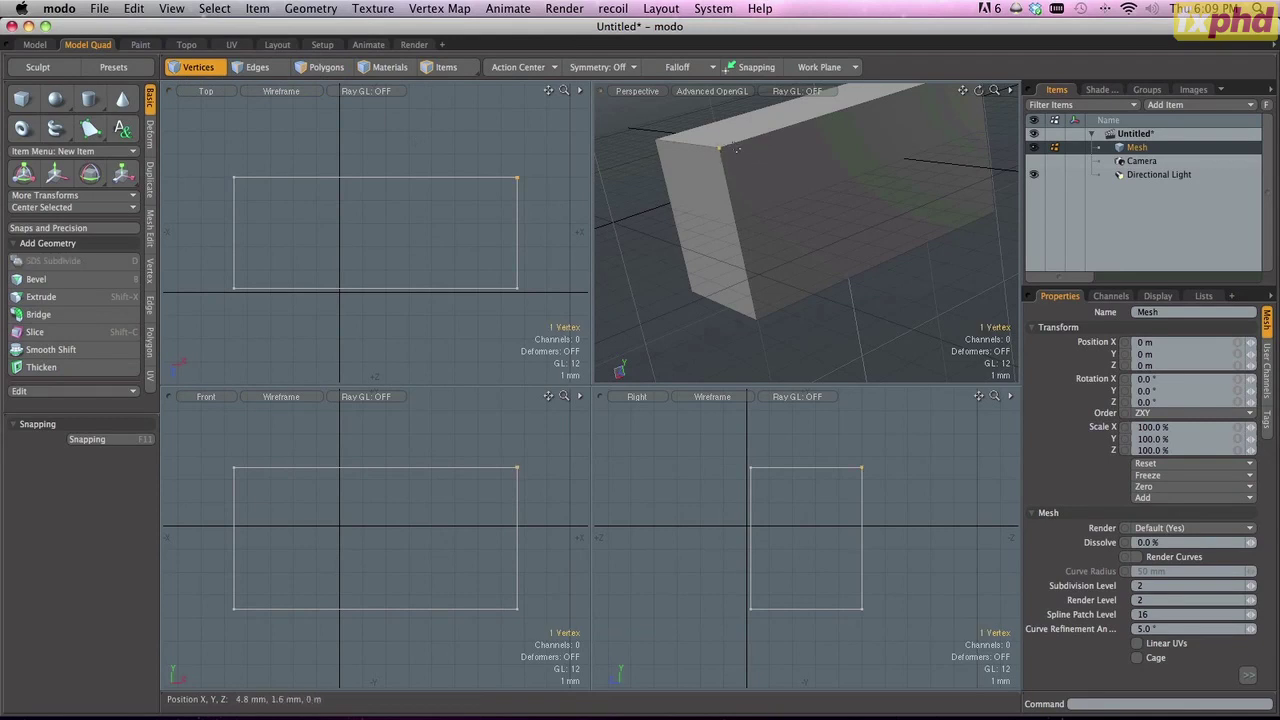
{"action": "left_click", "coordinate": [757, 321], "text": "shift"}
- Cycle through the Move, Rotate, Scale, Element Move and combined Transform tools on the selected vertices to compare their handles
{"action": "key", "text": "w"}
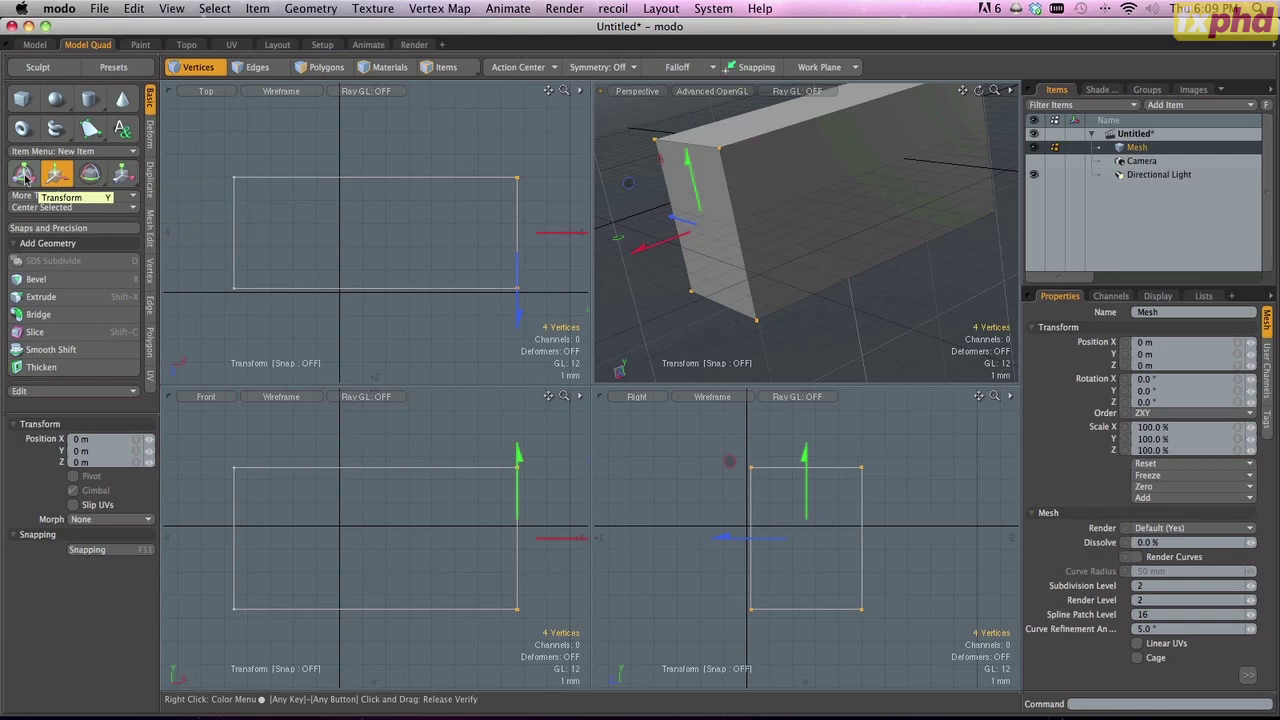
{"action": "key", "text": "space"}
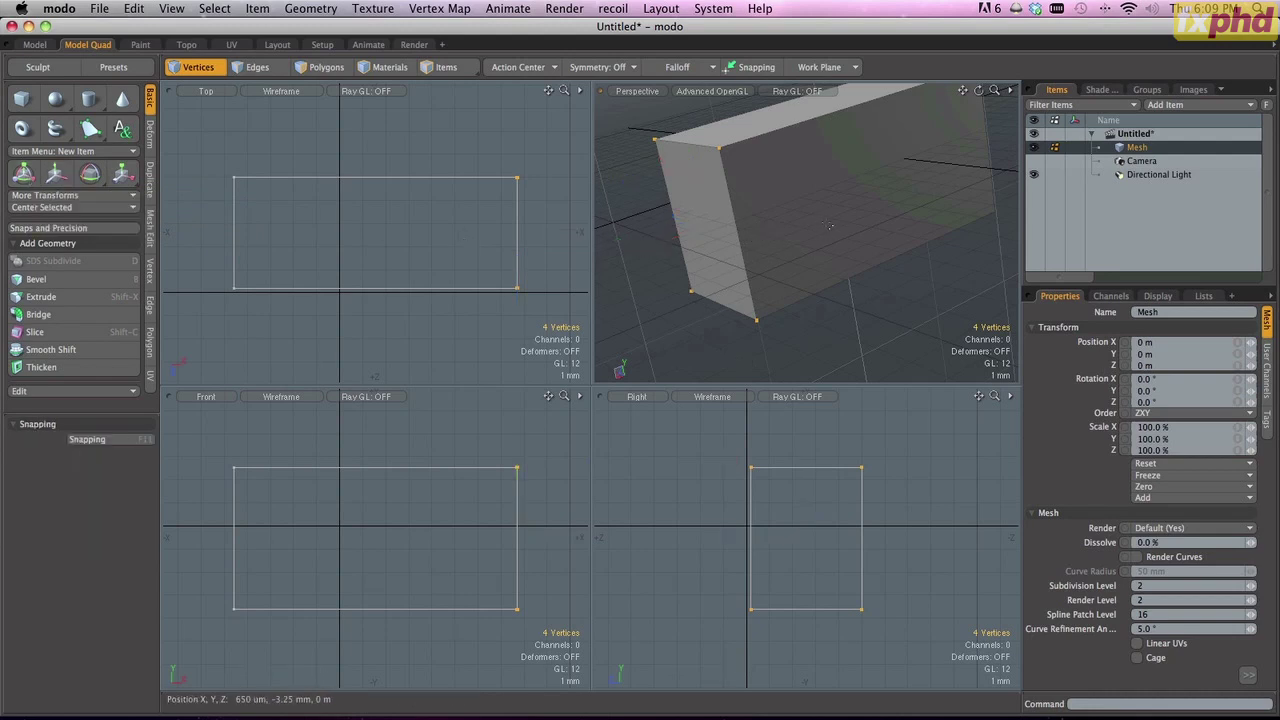
{"action": "key", "text": "y"}
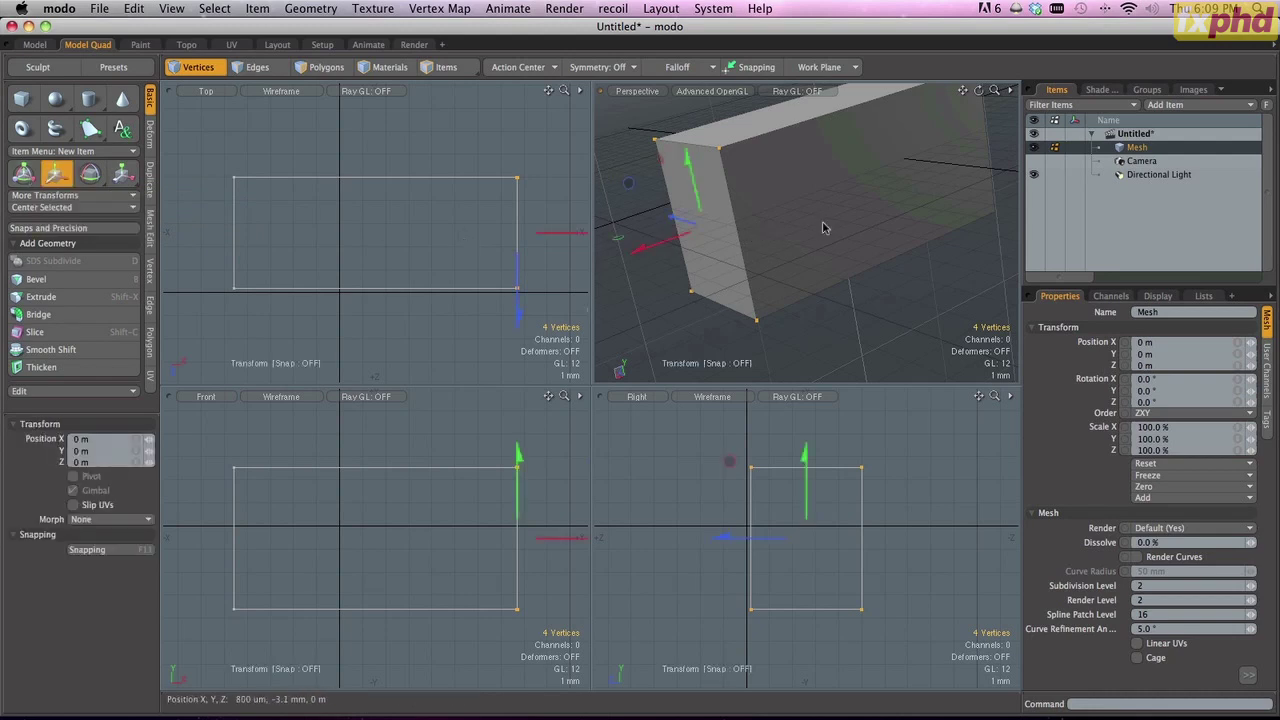
{"action": "key", "text": "e"}
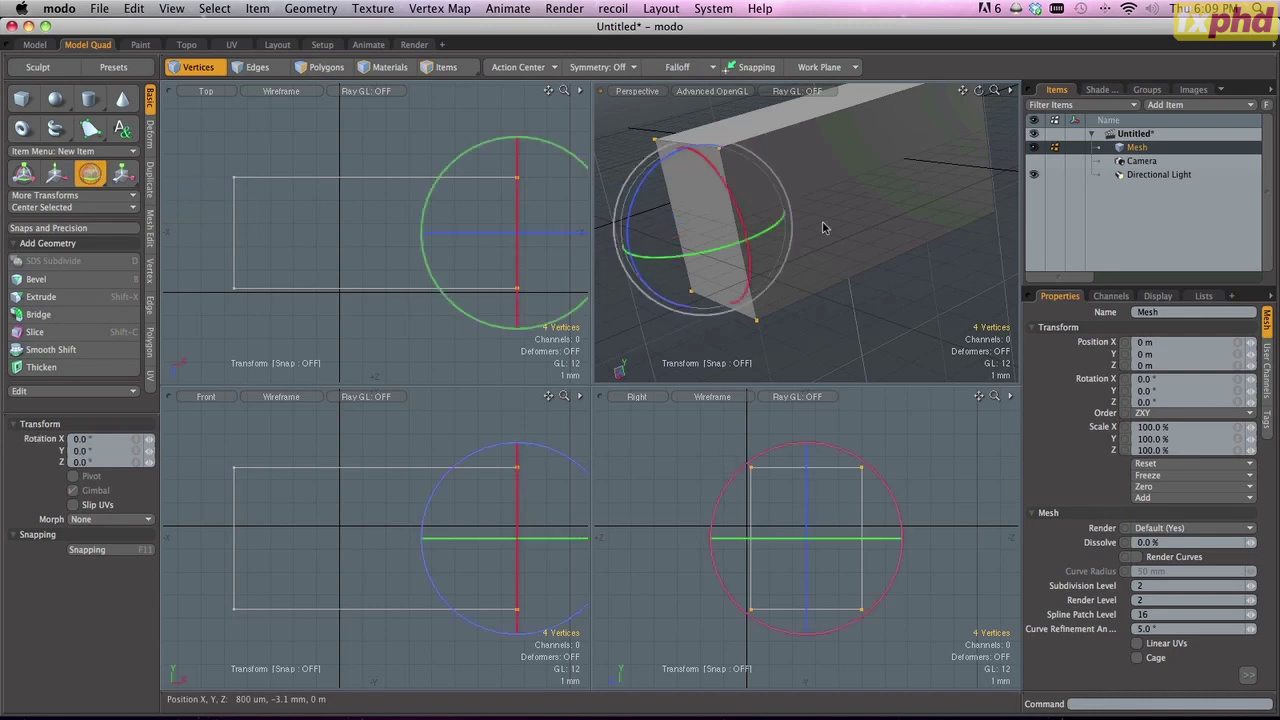
{"action": "key", "text": "r"}
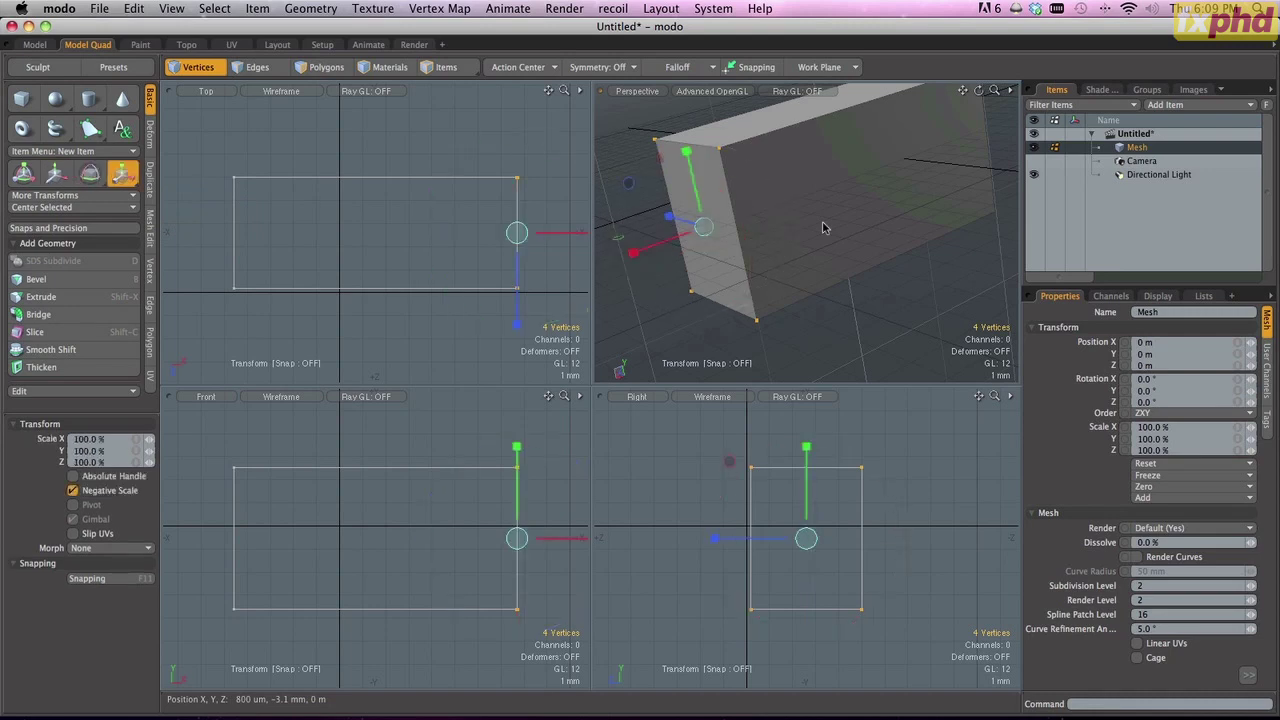
{"action": "key", "text": "t"}
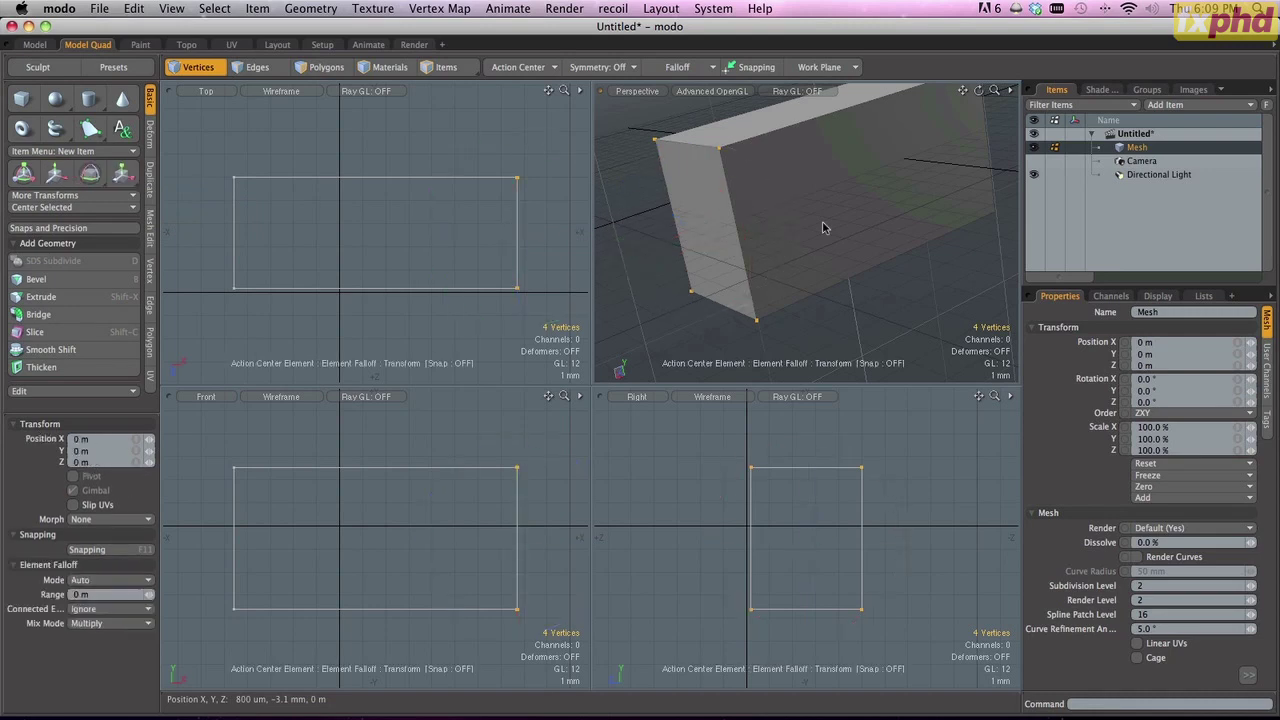
{"action": "key", "text": "y"}
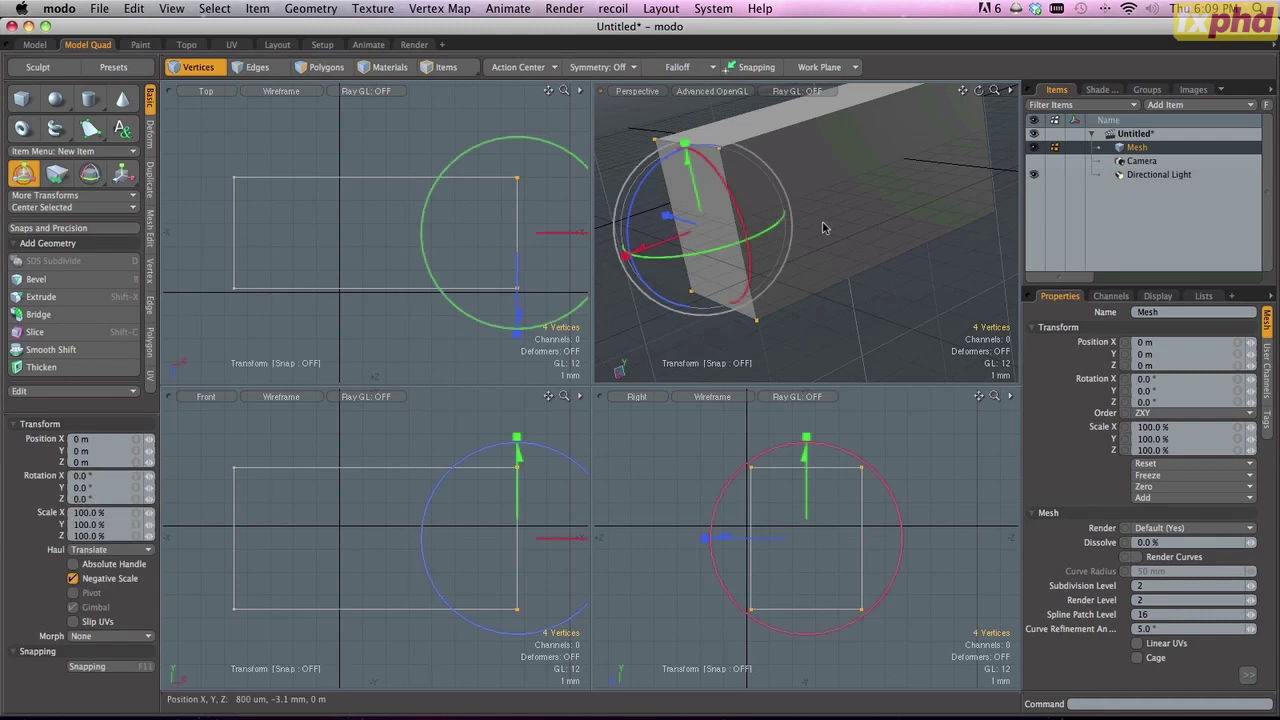
{"action": "key", "text": "y"}
{"action": "key", "text": "y"}
{"action": "key", "text": "r"}
- Move the four selected end vertices about -2.3 mm along X to shorten the box
{"action": "key", "text": "w"}
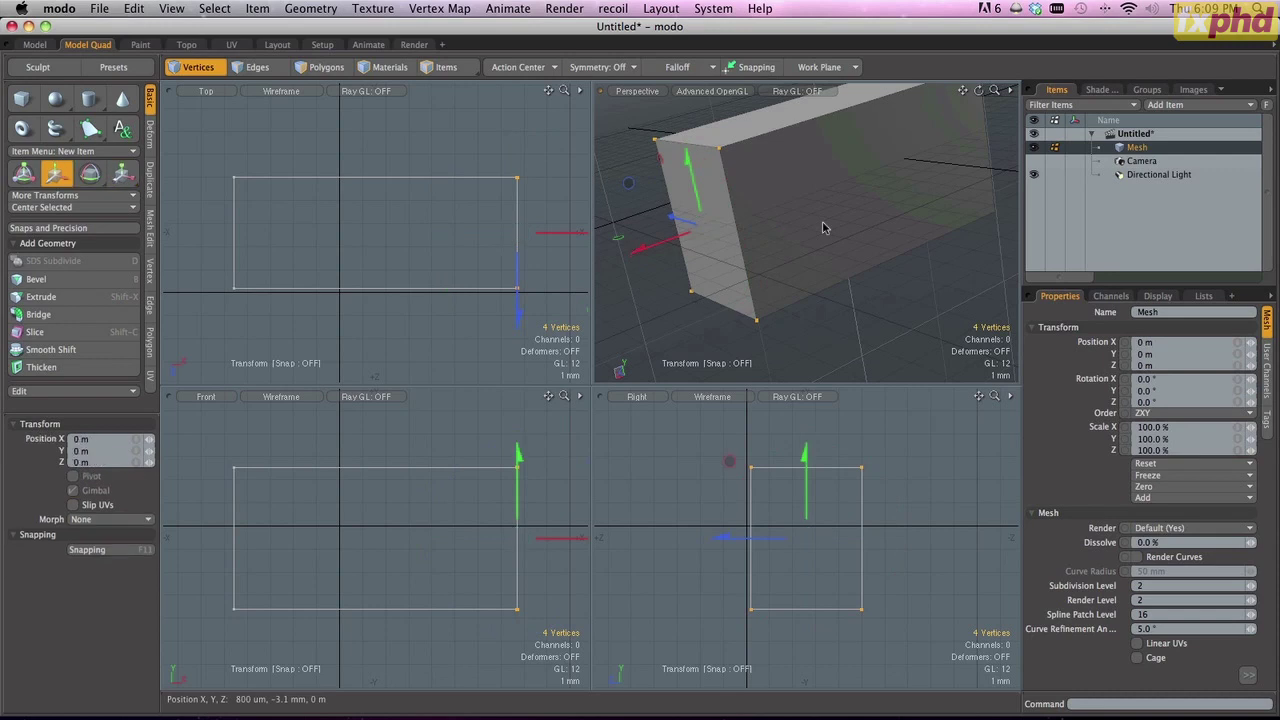
{"action": "mouse_move", "coordinate": [560, 538]}
{"action": "left_mouse_down"}
{"action": "mouse_move", "coordinate": [442, 538]}
{"action": "mouse_move", "coordinate": [608, 538]}
{"action": "mouse_move", "coordinate": [506, 538]}
{"action": "mouse_move", "coordinate": [539, 538]}
{"action": "left_mouse_up"}
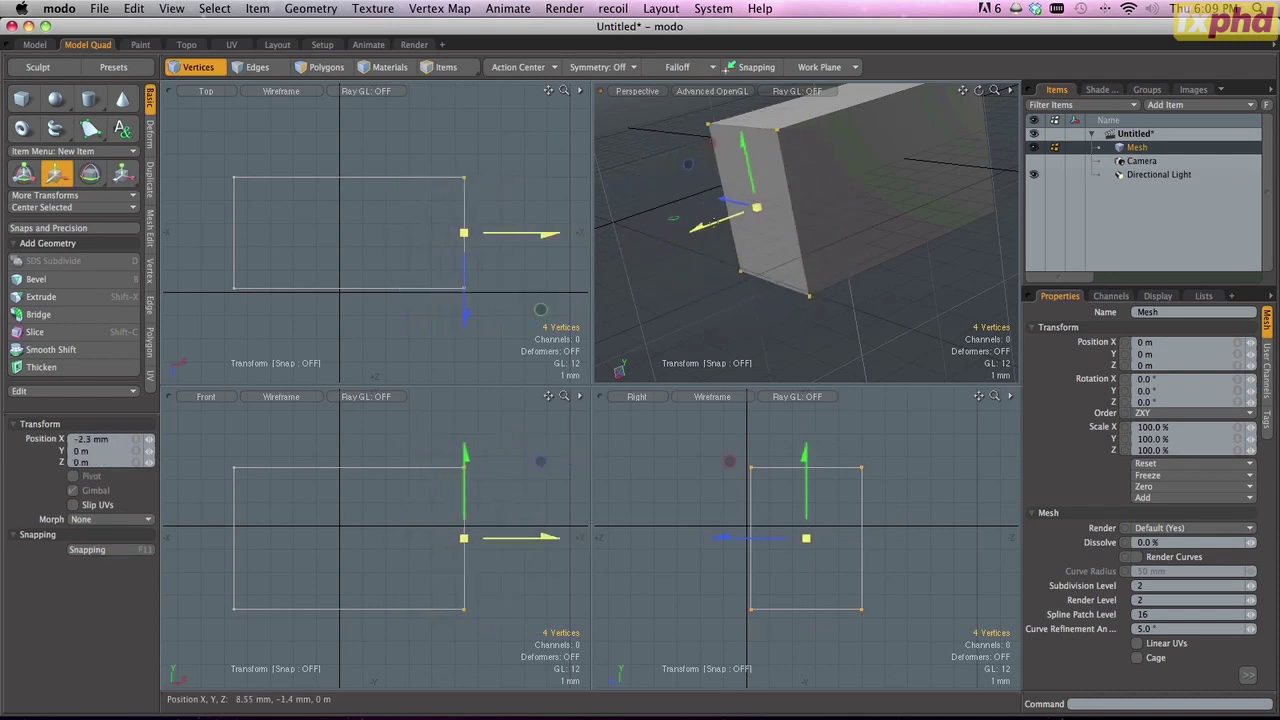
- Try rotating the selected end vertices about the X axis and undo the rotation
{"action": "key", "text": "e"}
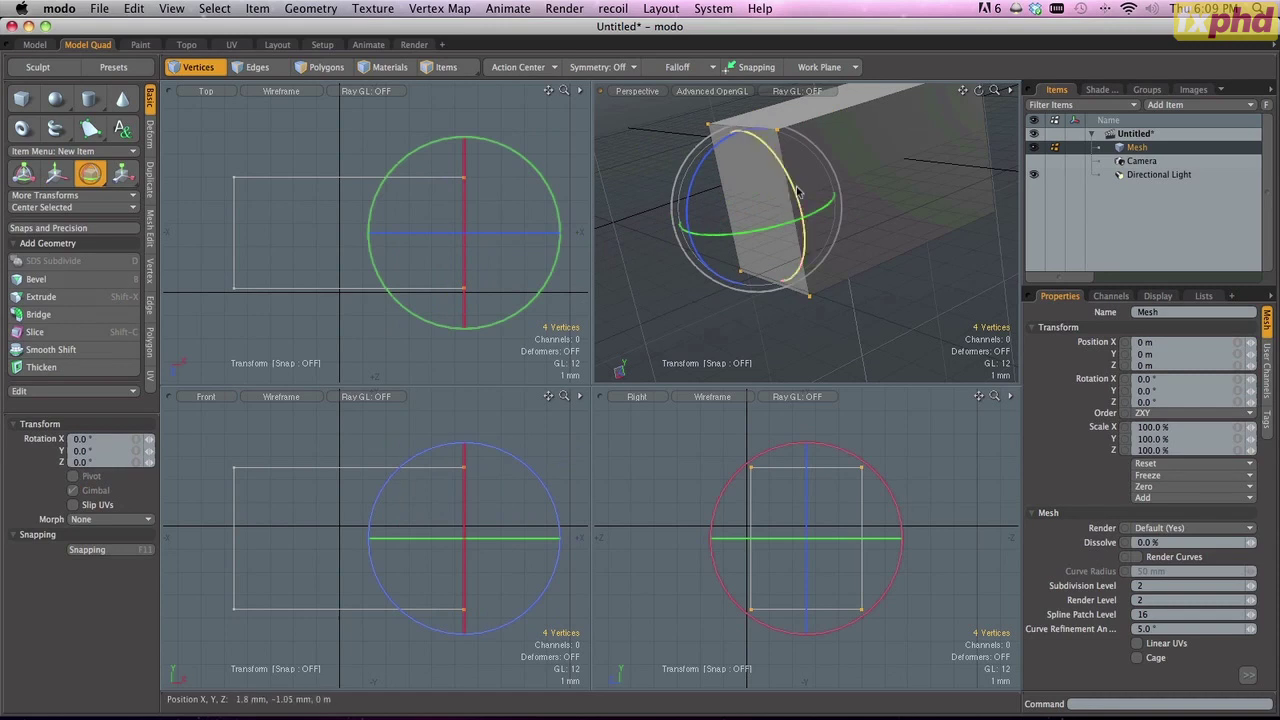
{"action": "left_click_drag", "start_coordinate": [800, 197], "coordinate": [799, 232]}
{"action": "key", "text": "super+z"}
- Scale the selected end vertices to about 35% in X and 81.5% in Y to taper the box
{"action": "key", "text": "r"}
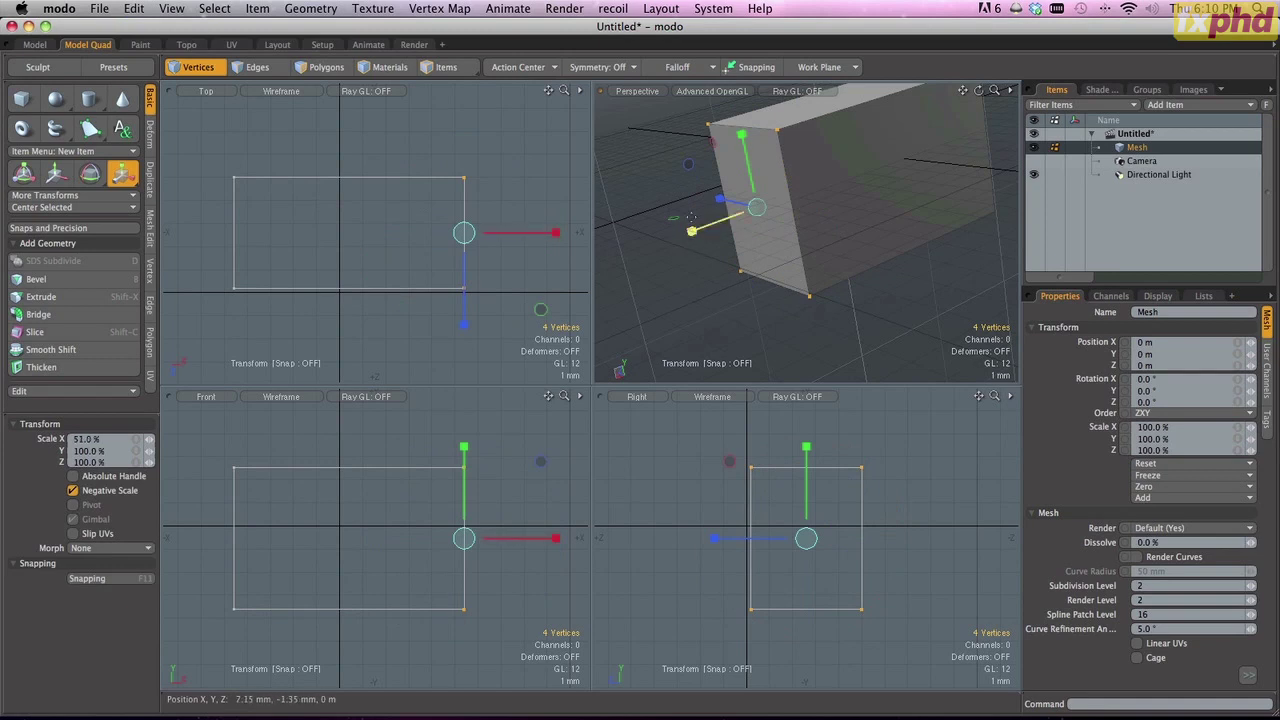
{"action": "mouse_move", "coordinate": [741, 136]}
{"action": "left_mouse_down"}
{"action": "mouse_move", "coordinate": [747, 162]}
{"action": "mouse_move", "coordinate": [742, 84]}
{"action": "mouse_move", "coordinate": [742, 132]}
{"action": "left_mouse_up"}
{"action": "mouse_move", "coordinate": [691, 232]}
{"action": "left_mouse_down"}
{"action": "mouse_move", "coordinate": [712, 220]}
{"action": "mouse_move", "coordinate": [703, 227]}
{"action": "left_mouse_up"}
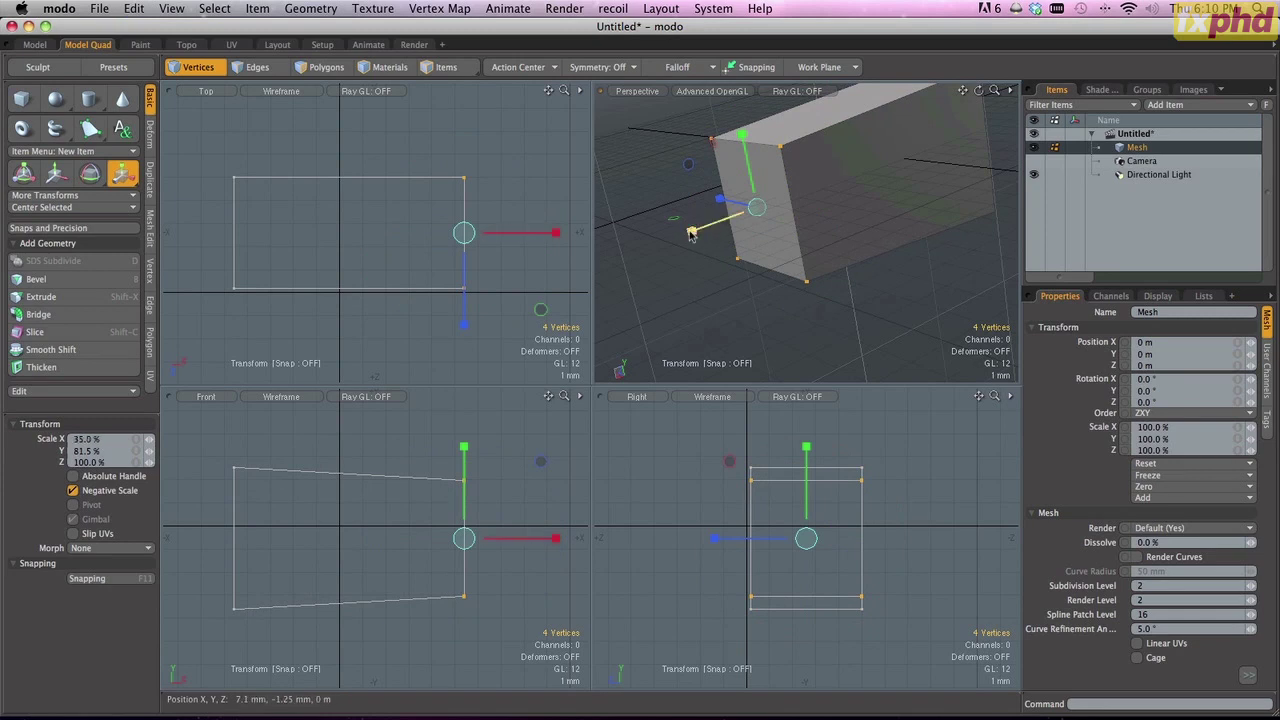
- Try scaling the end vertices to about 47% in Y and 235% in Z, undo it and leave the transform tools
{"action": "mouse_move", "coordinate": [692, 230]}
{"action": "left_mouse_down"}
{"action": "mouse_move", "coordinate": [717, 221]}
{"action": "mouse_move", "coordinate": [693, 230]}
{"action": "left_mouse_up"}
{"action": "left_click_drag", "start_coordinate": [742, 134], "coordinate": [672, 188]}
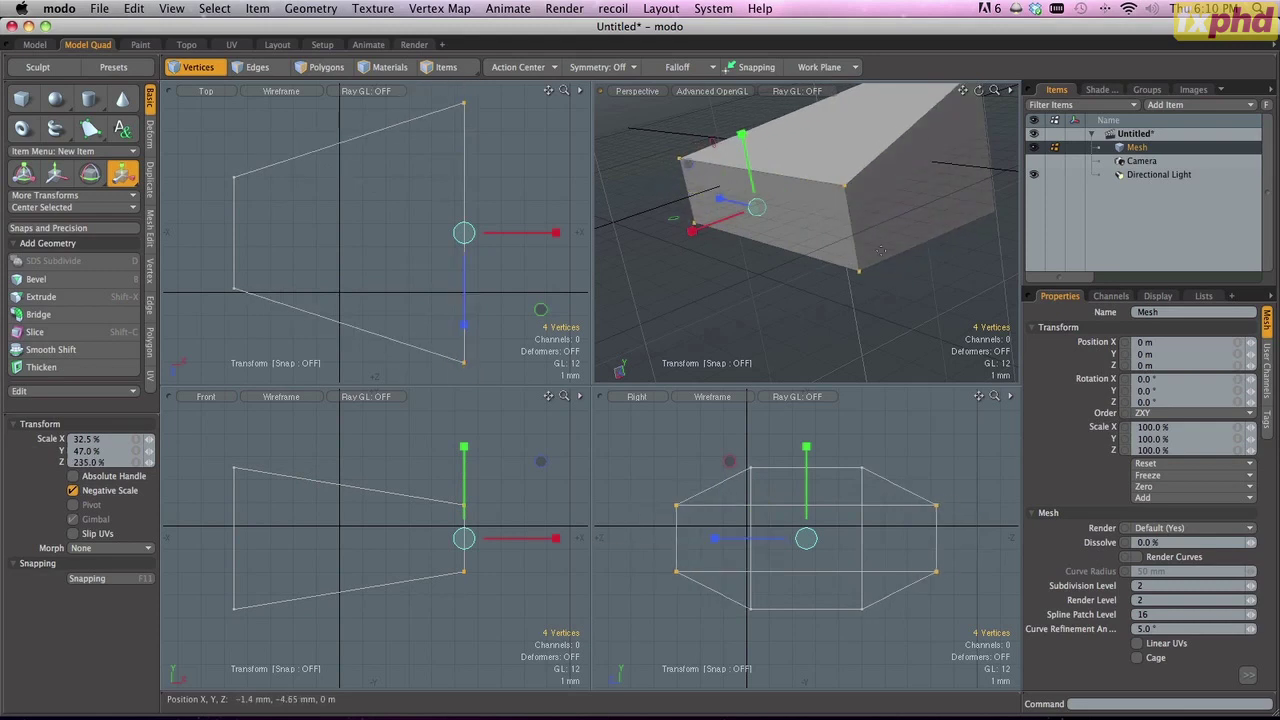
{"action": "key", "text": "ctrl+z"}
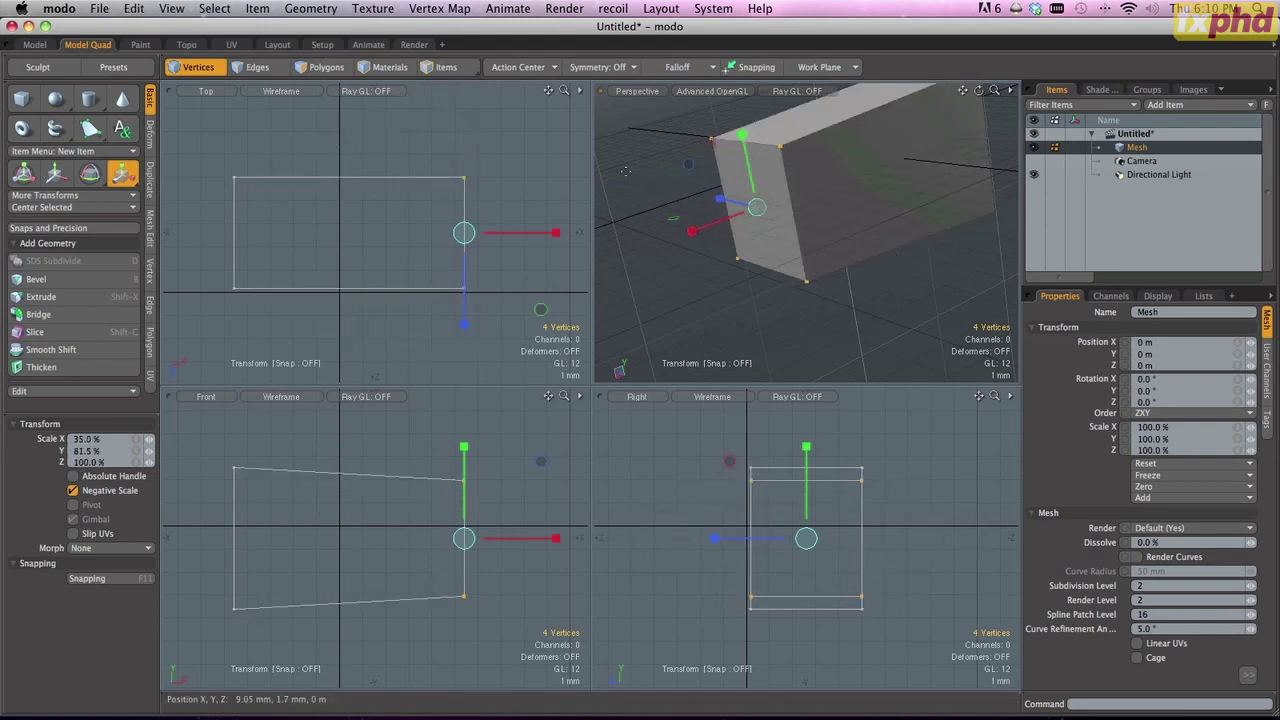
{"action": "key", "text": "e"}
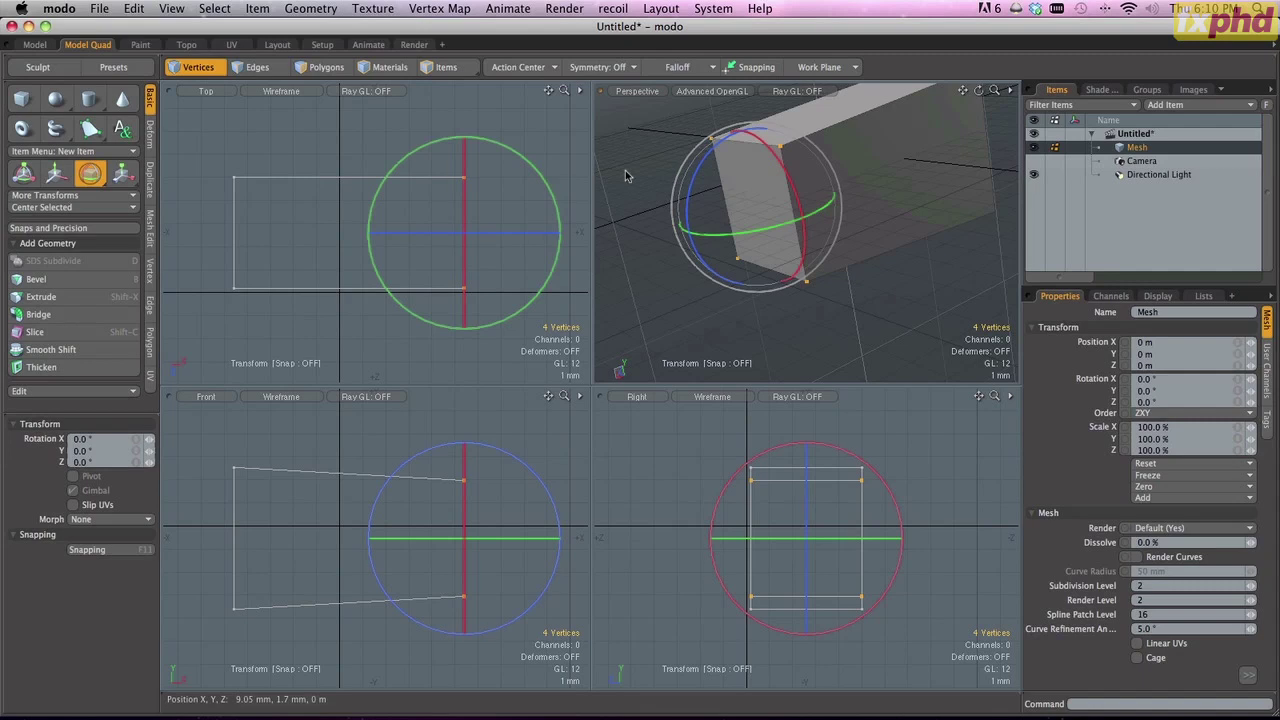
{"action": "key", "text": "space"}
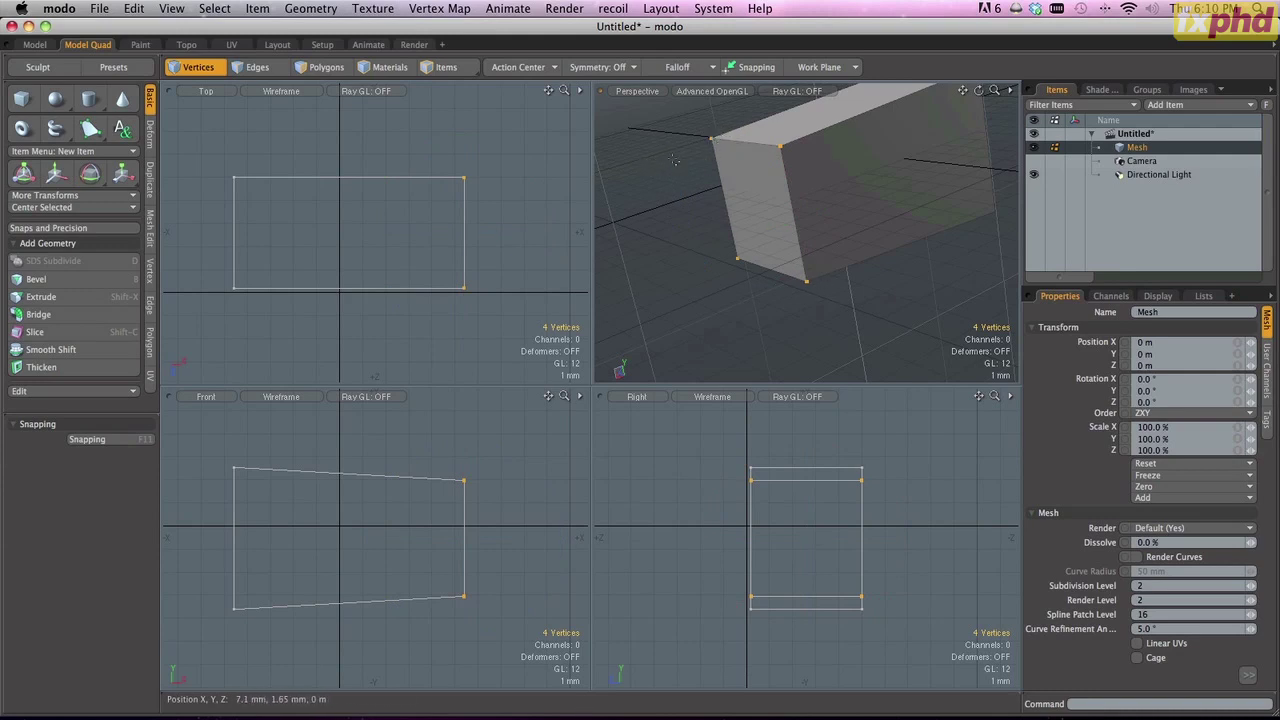
- Select the two upper vertices of the box's tapered end face, then clear the selection
{"action": "left_click", "coordinate": [679, 166]}
{"action": "left_click", "coordinate": [781, 151]}
{"action": "left_click", "coordinate": [715, 141], "text": "shift"}
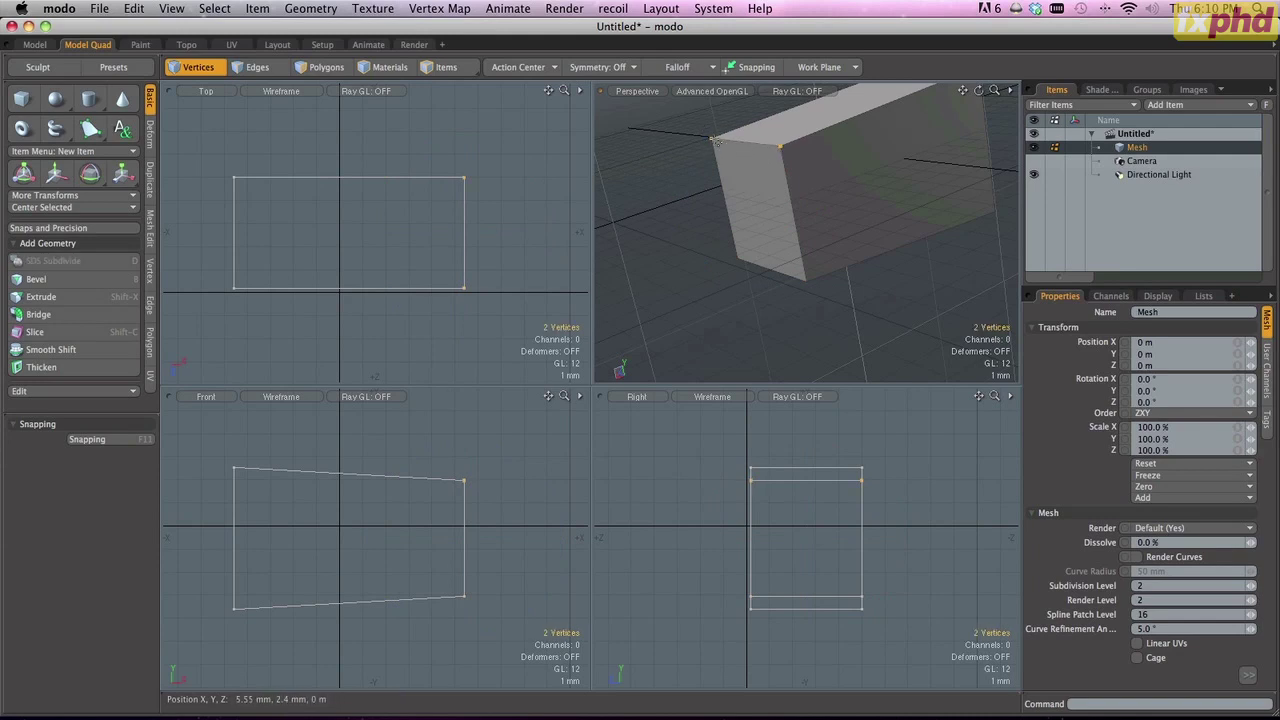
{"action": "left_click", "coordinate": [680, 197]}
- Switch to edge selection and select the end face's upper edge plus the adjoining long and vertical edges
{"action": "left_click", "coordinate": [252, 67]}
{"action": "left_click", "coordinate": [750, 146]}
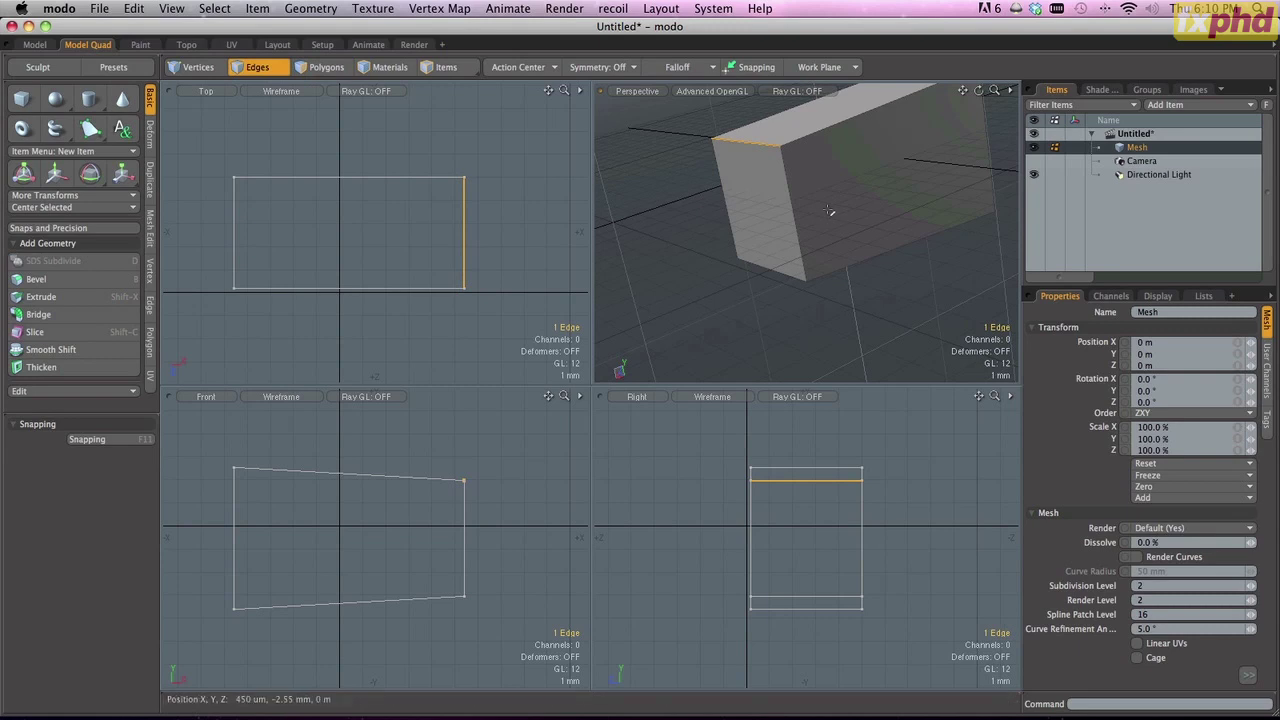
{"action": "left_click_drag", "start_coordinate": [777, 228], "coordinate": [890, 233], "text": "alt"}
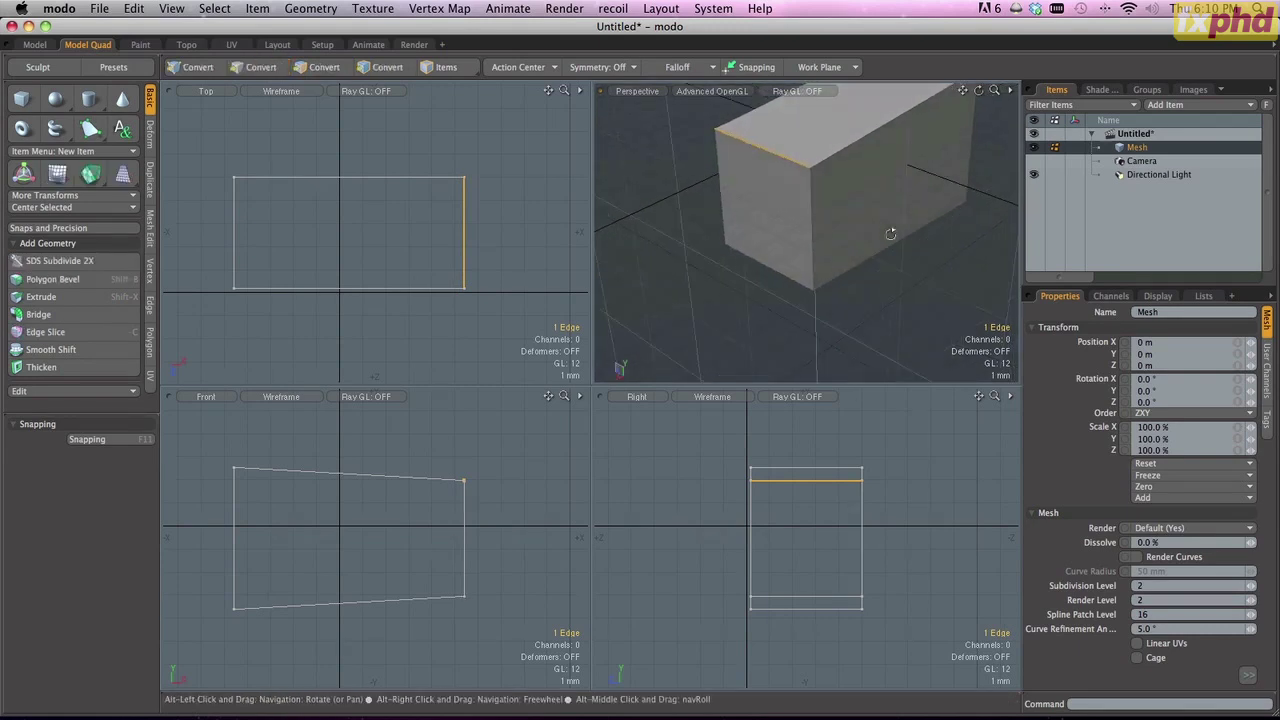
{"action": "left_click", "coordinate": [843, 150], "text": "shift"}
{"action": "left_click", "coordinate": [813, 210], "text": "shift"}
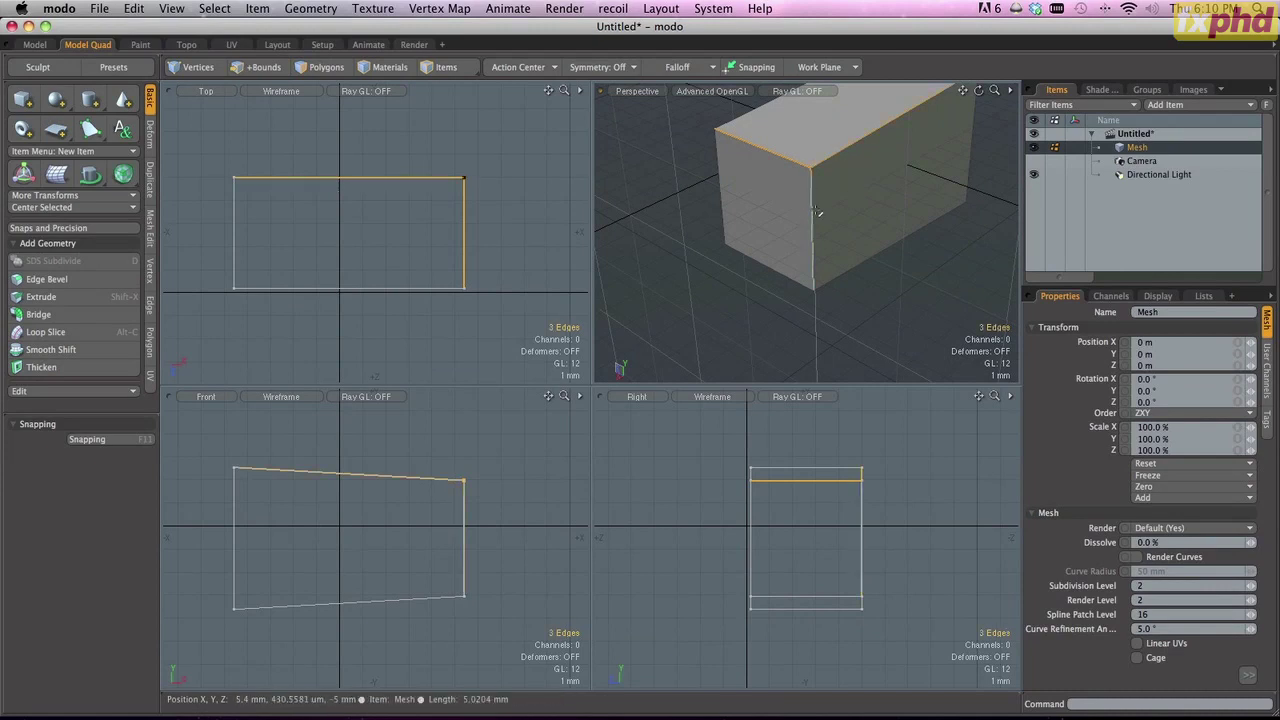
{"action": "left_click_drag", "start_coordinate": [900, 320], "coordinate": [863, 289], "text": "alt"}
- Clear the selected edges and lasso the four edges around the box's tapered end face
{"action": "left_click", "coordinate": [693, 296]}
{"action": "mouse_move", "coordinate": [660, 120]}
{"action": "left_mouse_down"}
{"action": "mouse_move", "coordinate": [763, 150]}
{"action": "mouse_move", "coordinate": [839, 292]}
{"action": "mouse_move", "coordinate": [848, 260]}
{"action": "mouse_move", "coordinate": [766, 136]}
{"action": "left_mouse_up"}
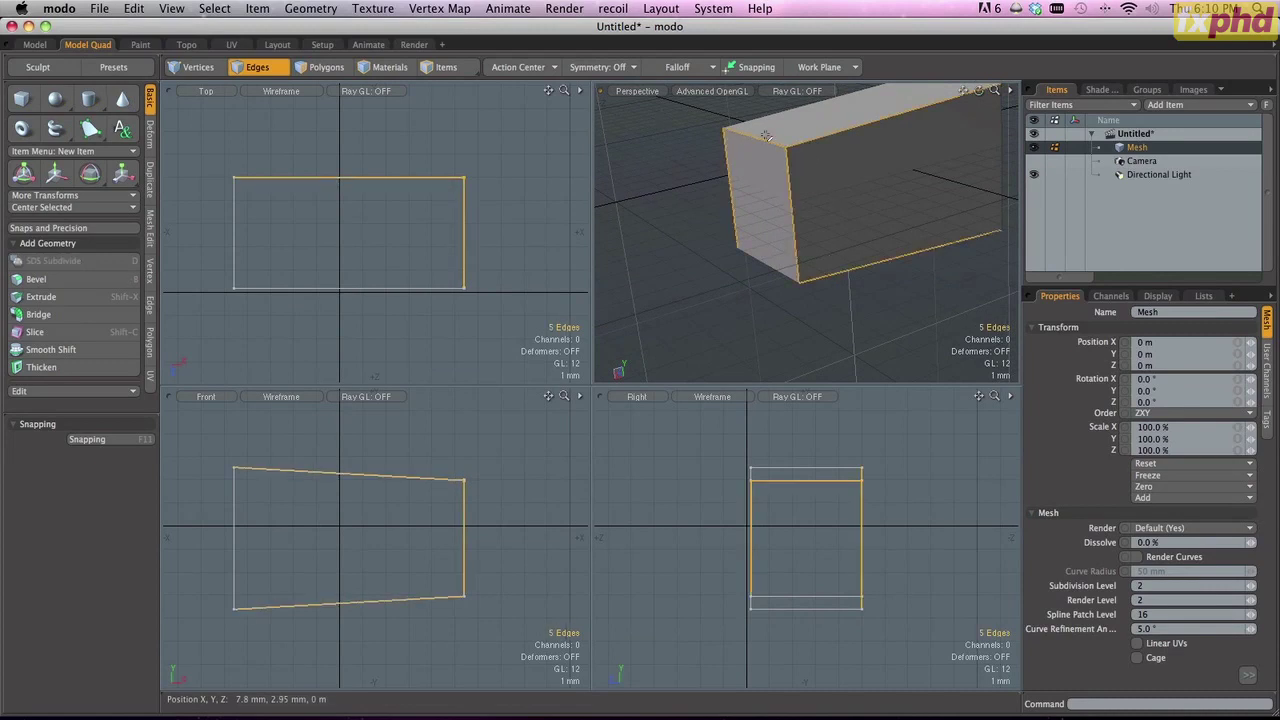
{"action": "left_click", "coordinate": [745, 262]}
{"action": "left_click_drag", "start_coordinate": [745, 262], "coordinate": [712, 234], "text": "alt"}
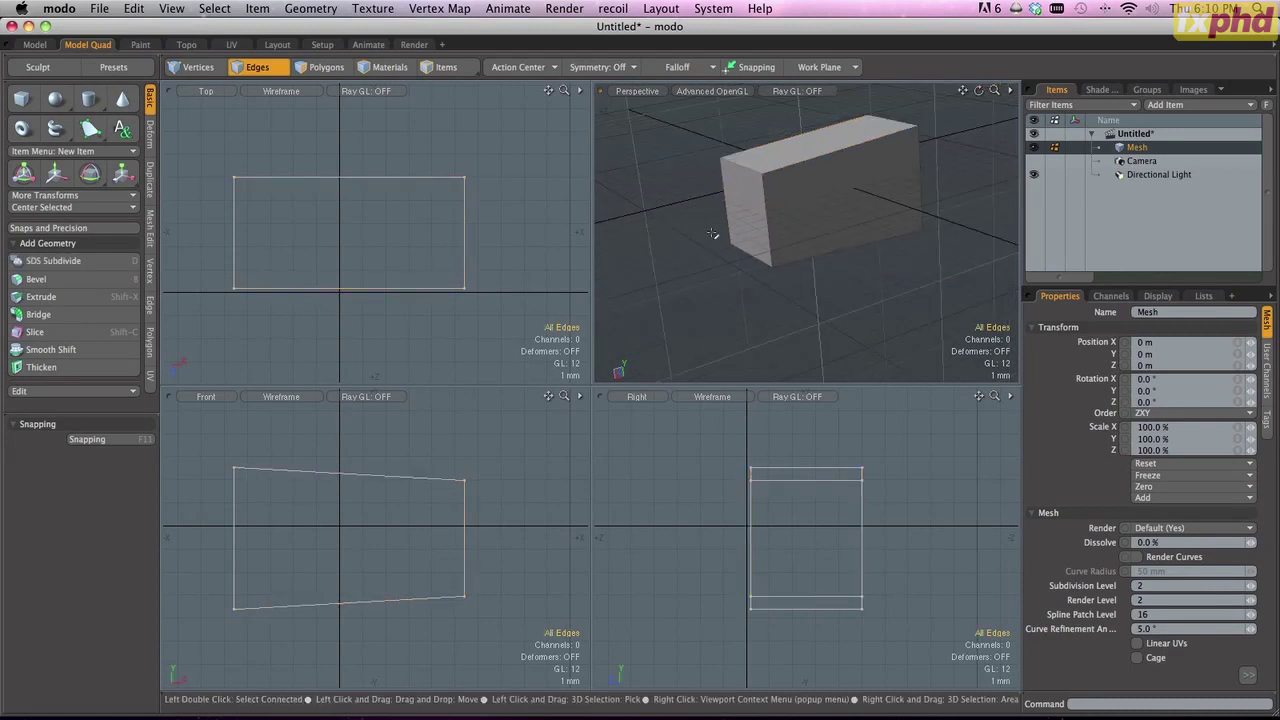
{"action": "mouse_move", "coordinate": [680, 187]}
{"action": "right_mouse_down"}
{"action": "mouse_move", "coordinate": [725, 128]}
{"action": "mouse_move", "coordinate": [779, 132]}
{"action": "mouse_move", "coordinate": [816, 200]}
{"action": "mouse_move", "coordinate": [818, 316]}
{"action": "mouse_move", "coordinate": [754, 325]}
{"action": "mouse_move", "coordinate": [705, 311]}
{"action": "mouse_move", "coordinate": [686, 267]}
{"action": "right_mouse_up"}
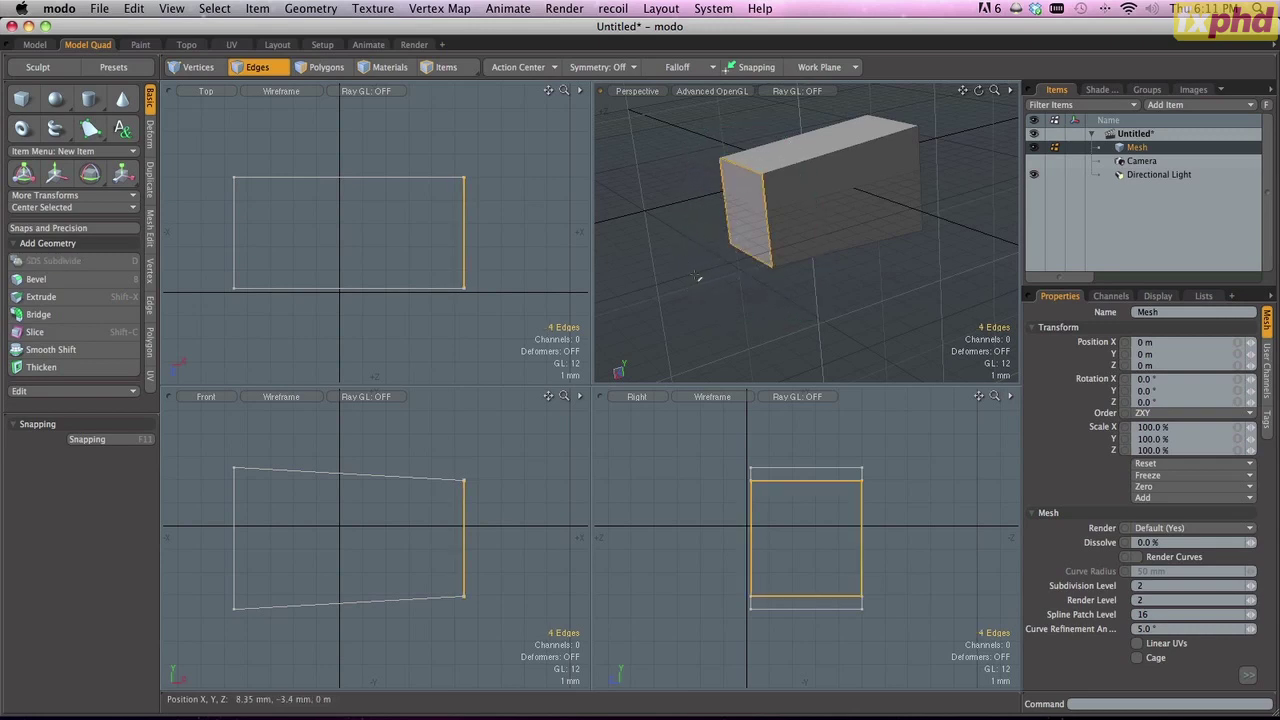
- Replace the selection with the edge loop around the box's top face, then clear it
{"action": "left_click", "coordinate": [665, 225]}
{"action": "scroll", "coordinate": [752, 197], "scroll_direction": "up", "scroll_amount": 4}
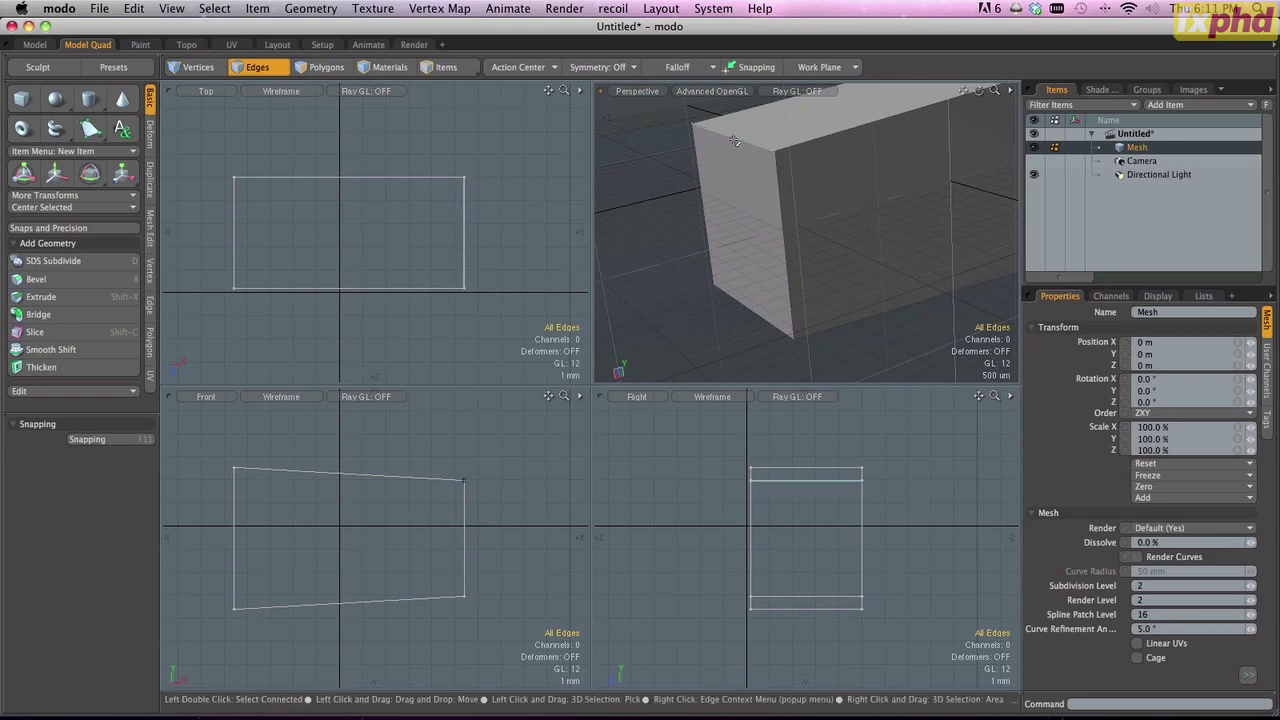
{"action": "double_click", "coordinate": [735, 141]}
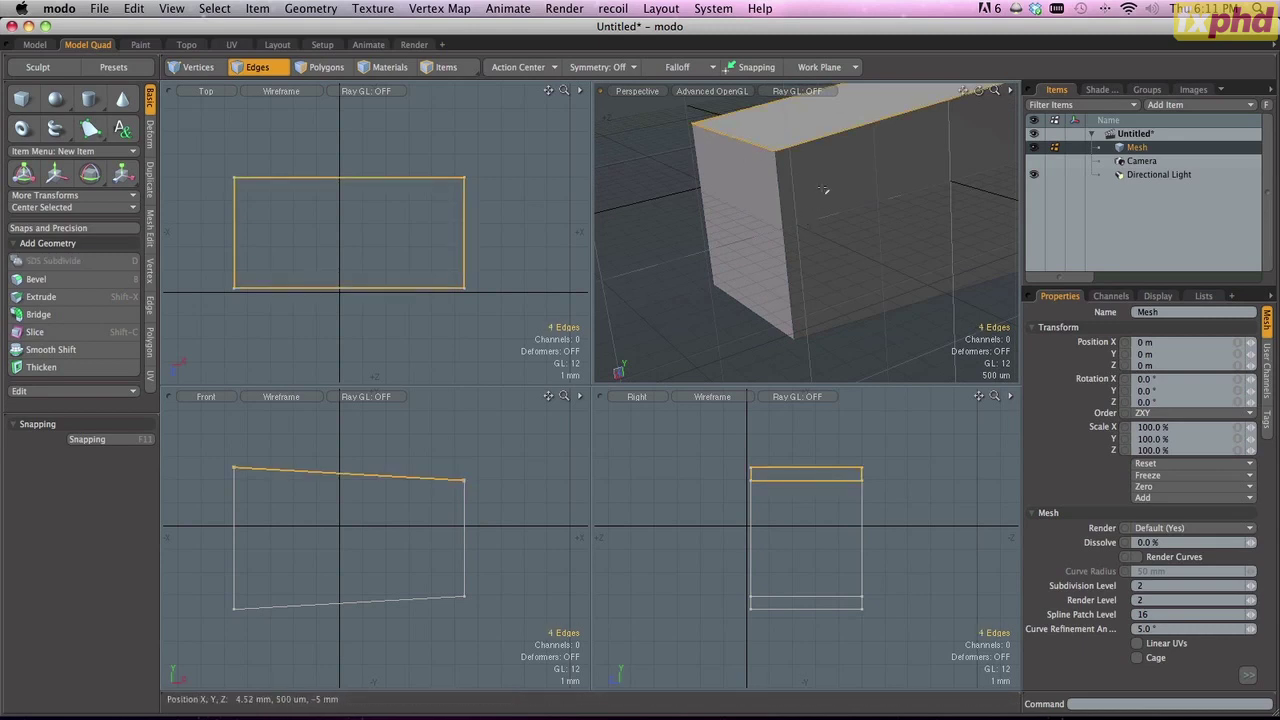
{"action": "left_click_drag", "start_coordinate": [824, 190], "coordinate": [823, 244], "text": "alt"}
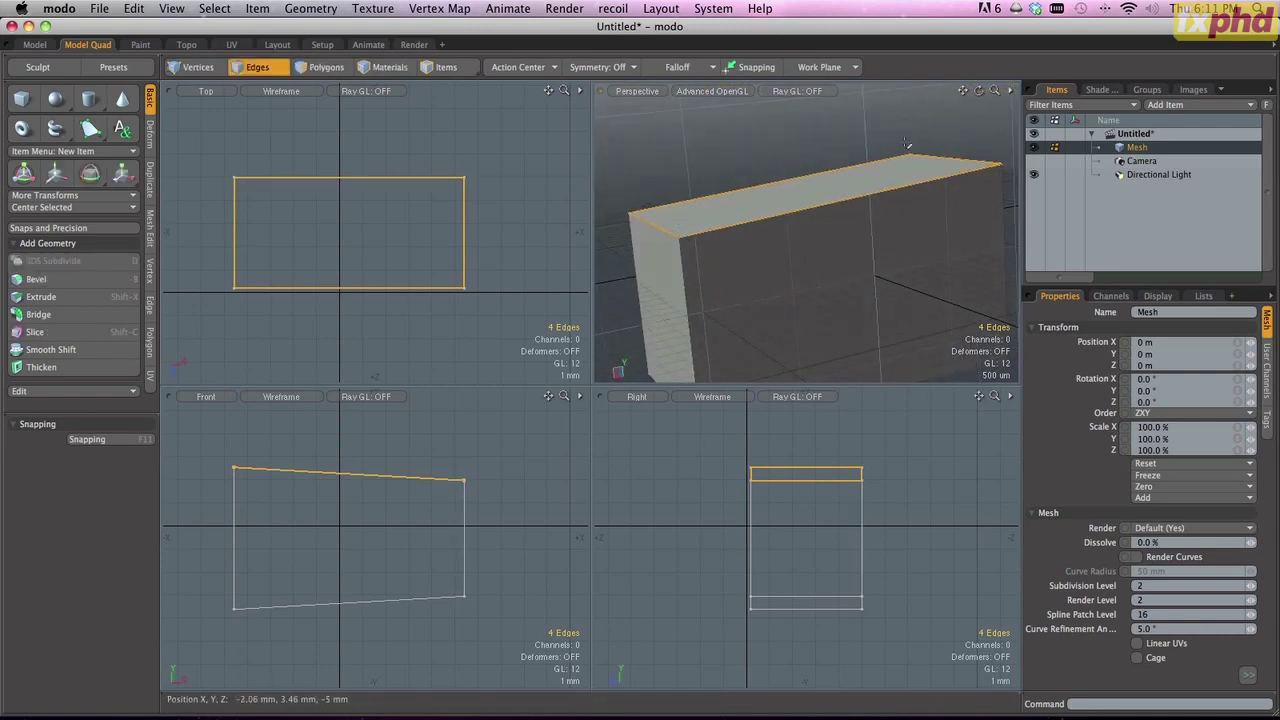
{"action": "left_click", "coordinate": [745, 226]}
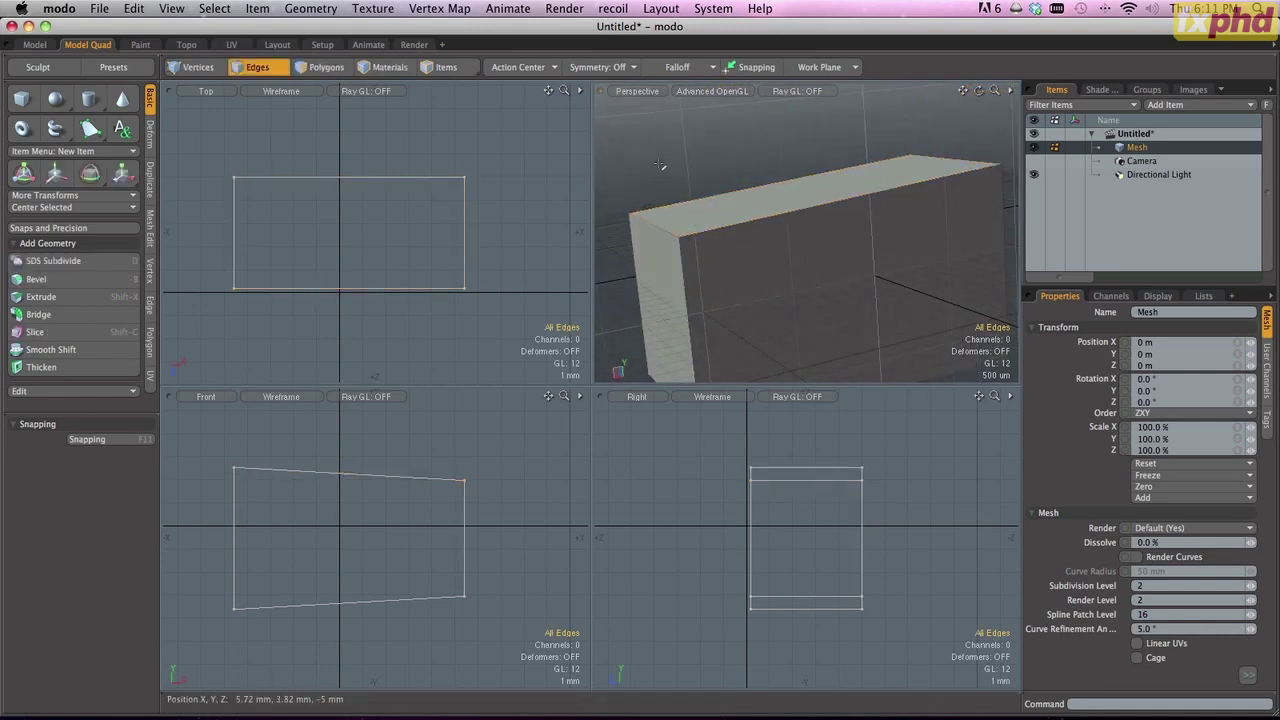
- Select the top face's edge loop, add the loop around the large side face, and clear the selection
{"action": "left_click_drag", "start_coordinate": [712, 266], "coordinate": [690, 287], "text": "alt"}
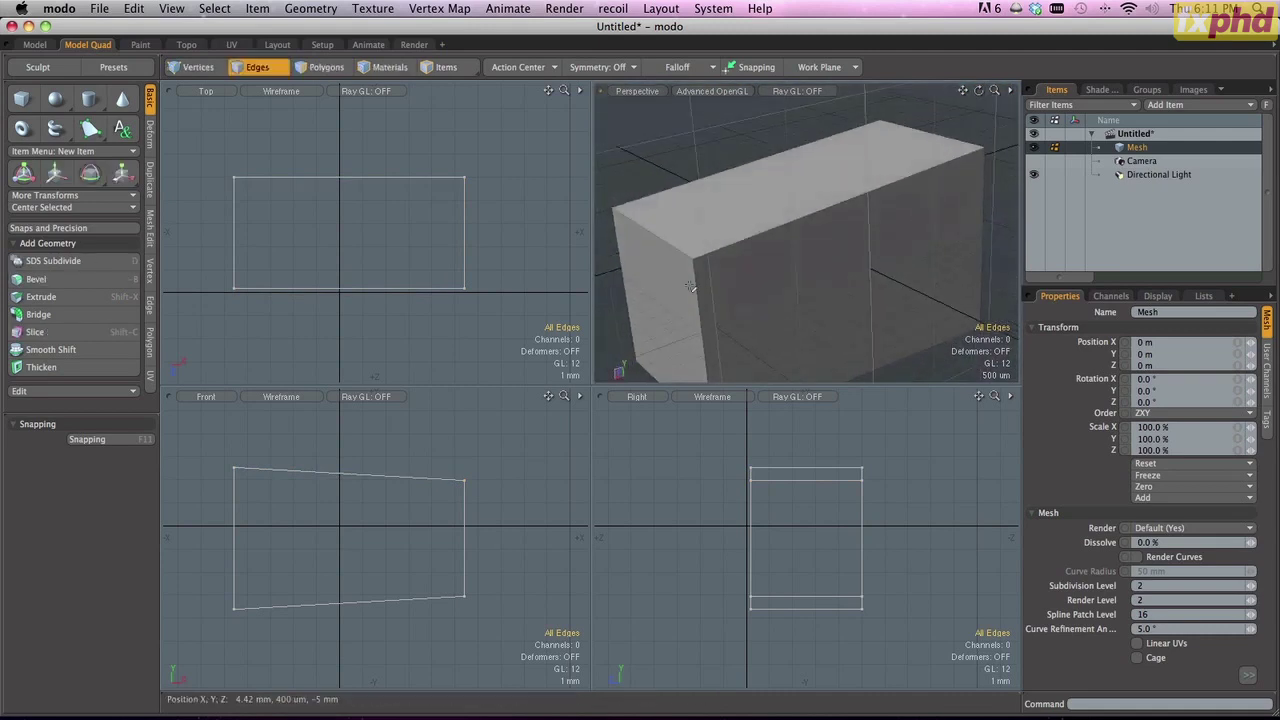
{"action": "left_click", "coordinate": [650, 239]}
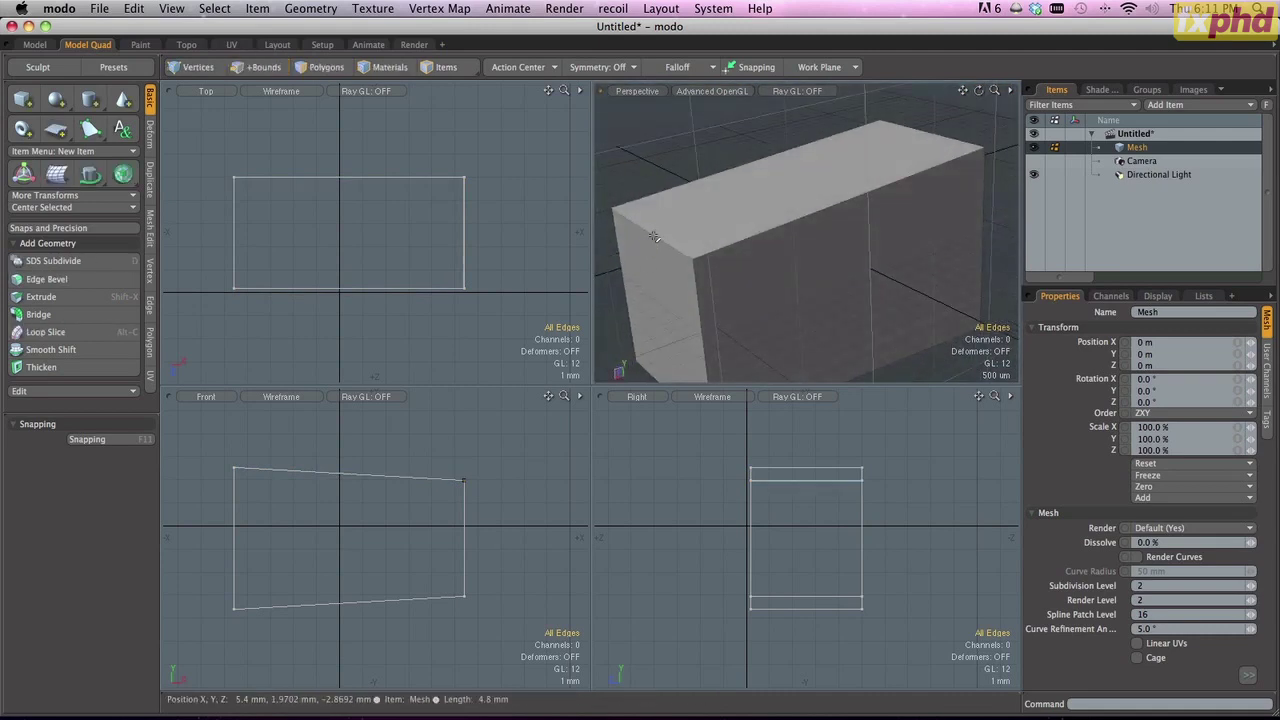
{"action": "double_click", "coordinate": [700, 303]}
{"action": "double_click", "coordinate": [710, 297], "text": "shift"}
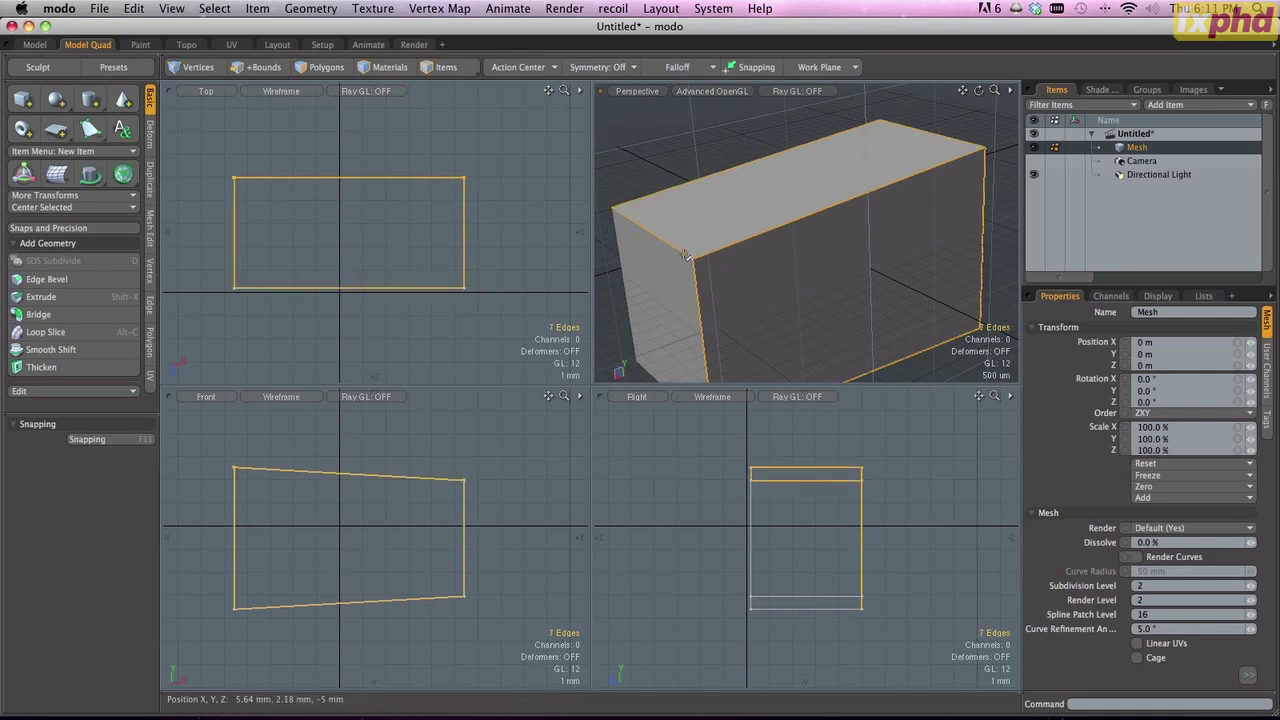
{"action": "left_click_drag", "start_coordinate": [716, 294], "coordinate": [702, 250], "text": "alt+shift"}
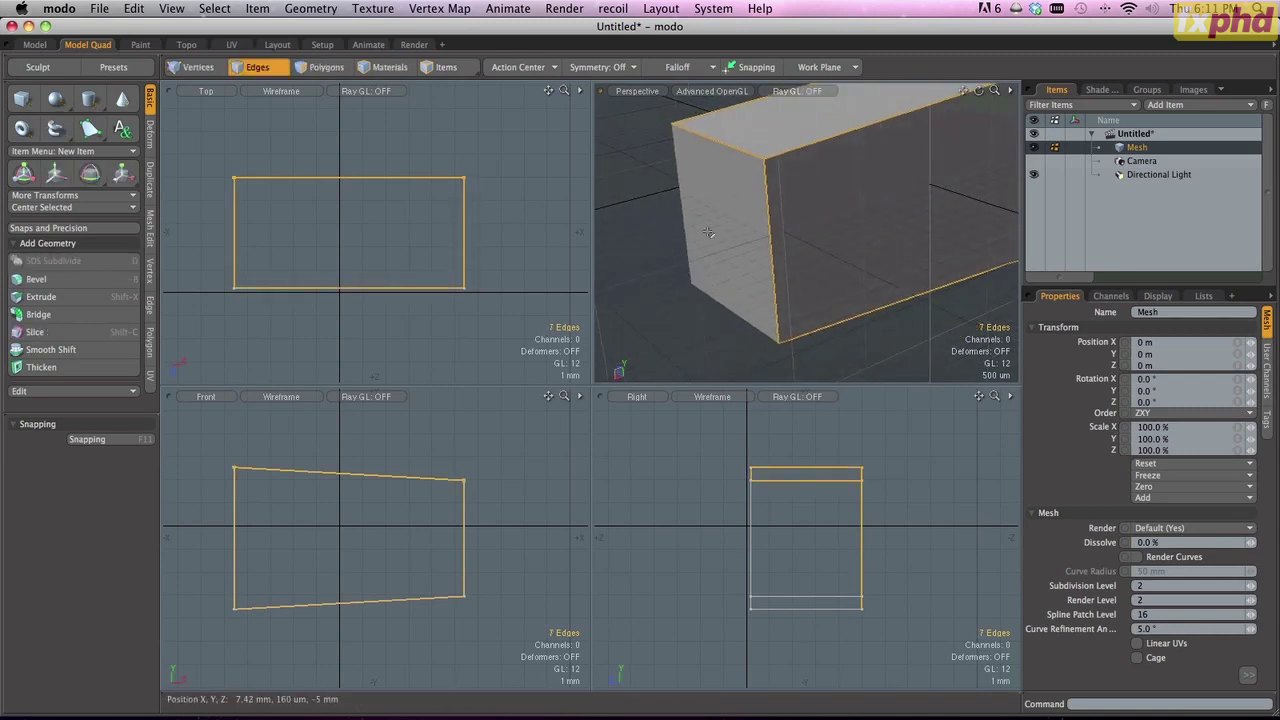
{"action": "left_click", "coordinate": [635, 185]}
- Select the four edges of the tapered end face individually, deselecting the long lower side edge, then clear the selection
{"action": "left_click", "coordinate": [705, 143]}
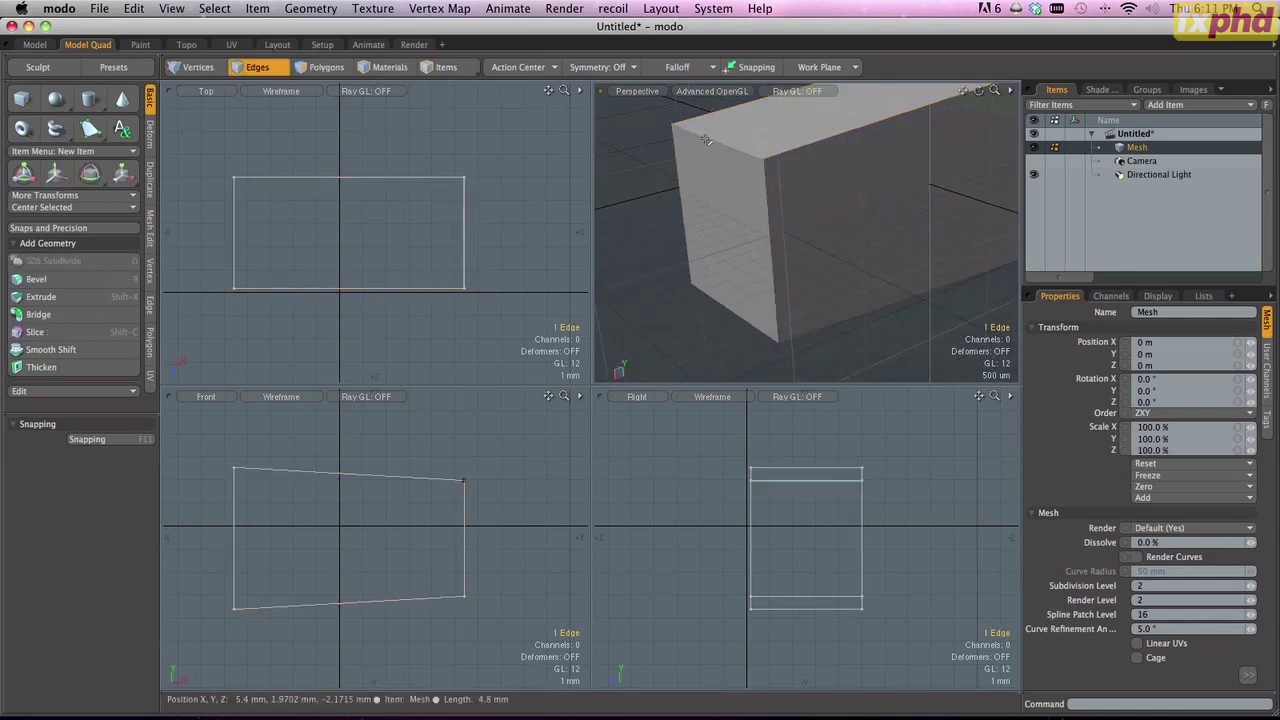
{"action": "left_click", "coordinate": [776, 244], "text": "shift"}
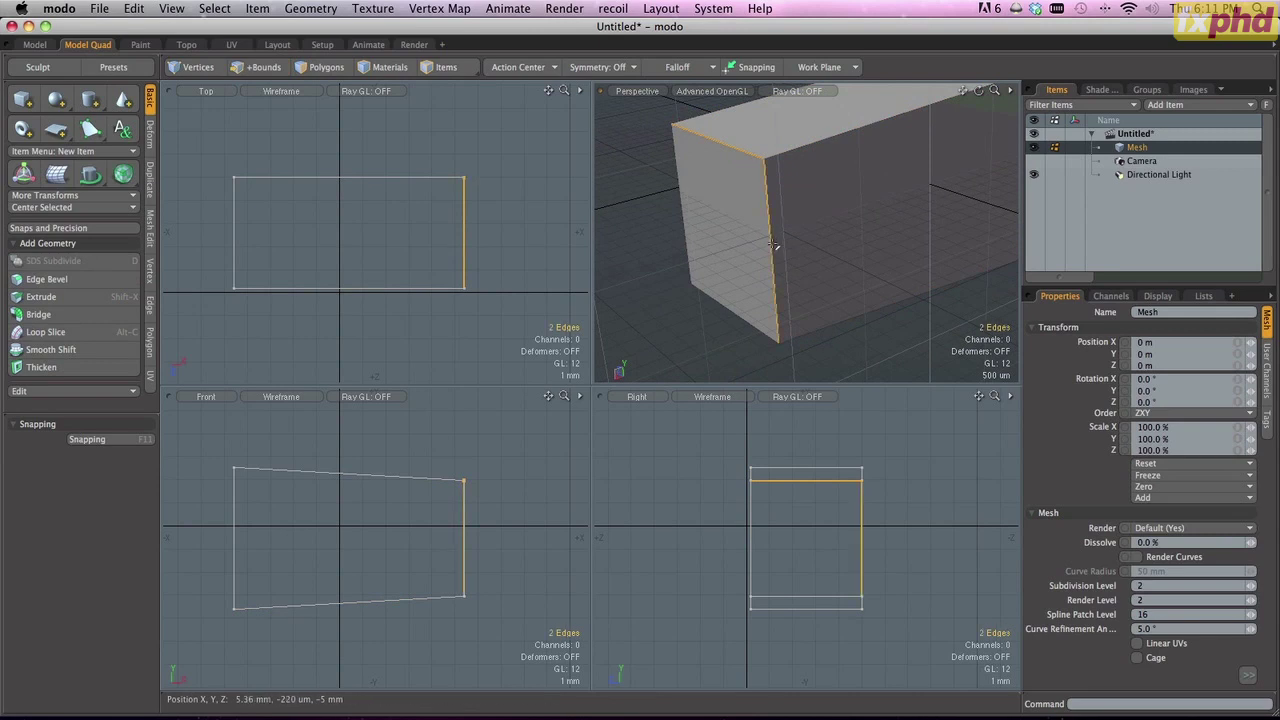
{"action": "left_click", "coordinate": [838, 253], "text": "shift"}
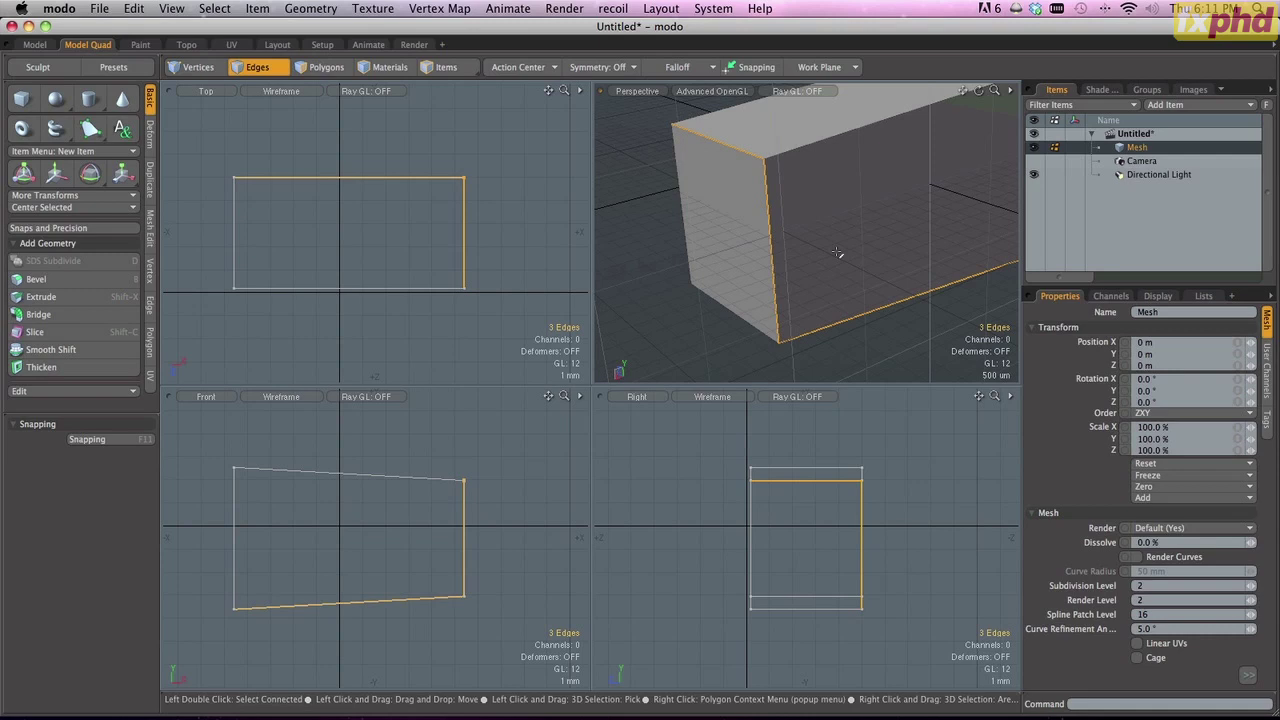
{"action": "left_click", "coordinate": [838, 253], "text": "ctrl"}
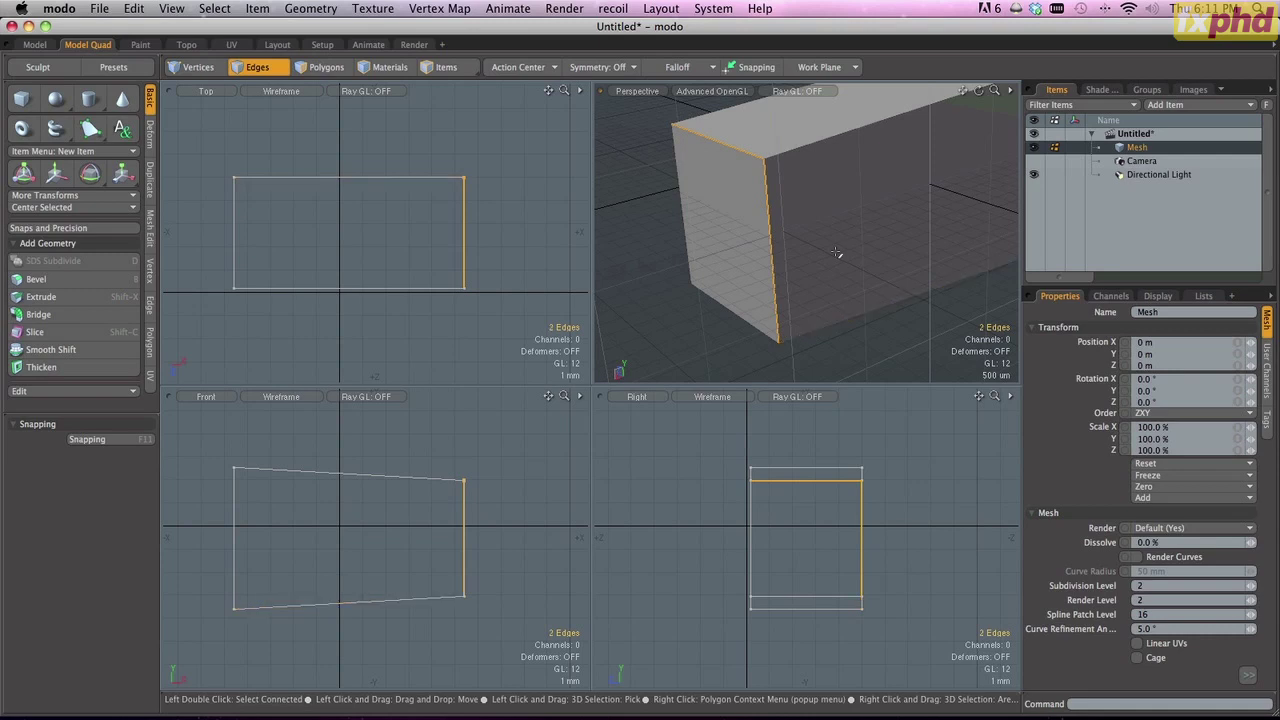
{"action": "left_click", "coordinate": [734, 312], "text": "shift"}
{"action": "left_click", "coordinate": [680, 200], "text": "shift"}
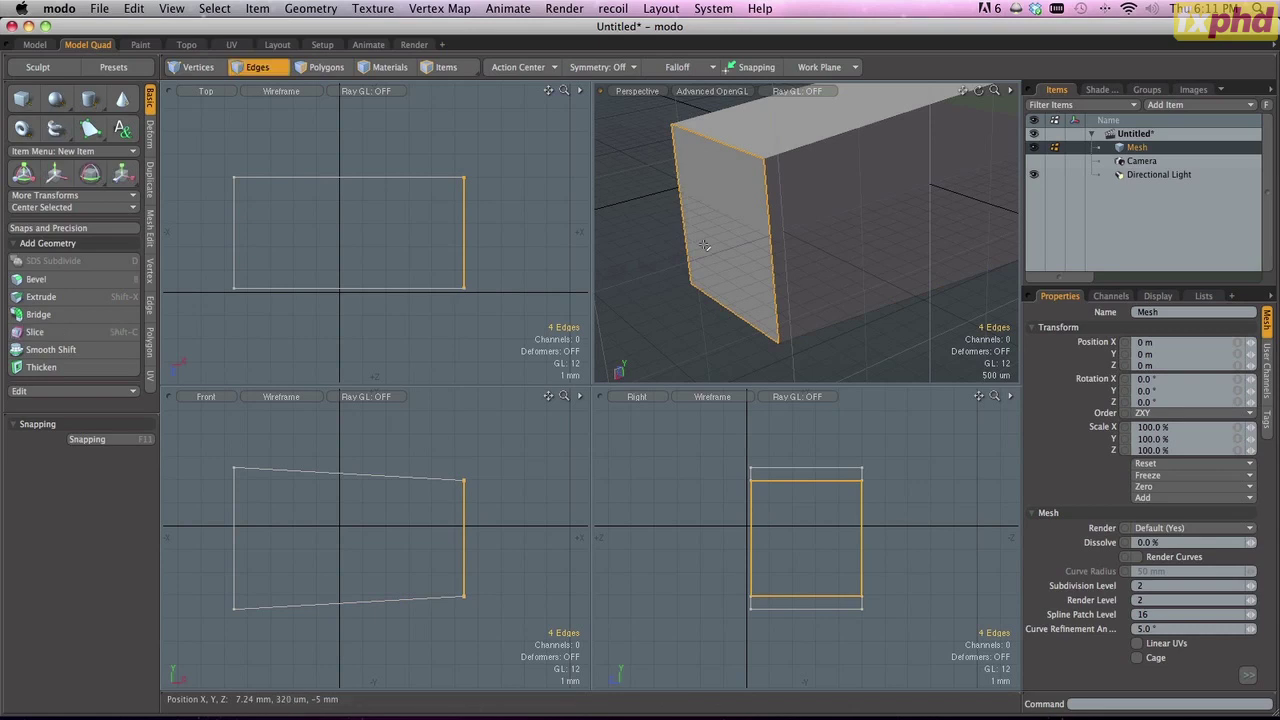
{"action": "left_click_drag", "start_coordinate": [704, 245], "coordinate": [789, 203], "text": "alt"}
{"action": "left_click", "coordinate": [677, 277]}
- Select two consecutive edges of the large side face and extend the selection around its full edge loop
{"action": "left_click_drag", "start_coordinate": [677, 277], "coordinate": [789, 316], "text": "alt+shift"}
{"action": "left_click", "coordinate": [789, 316]}
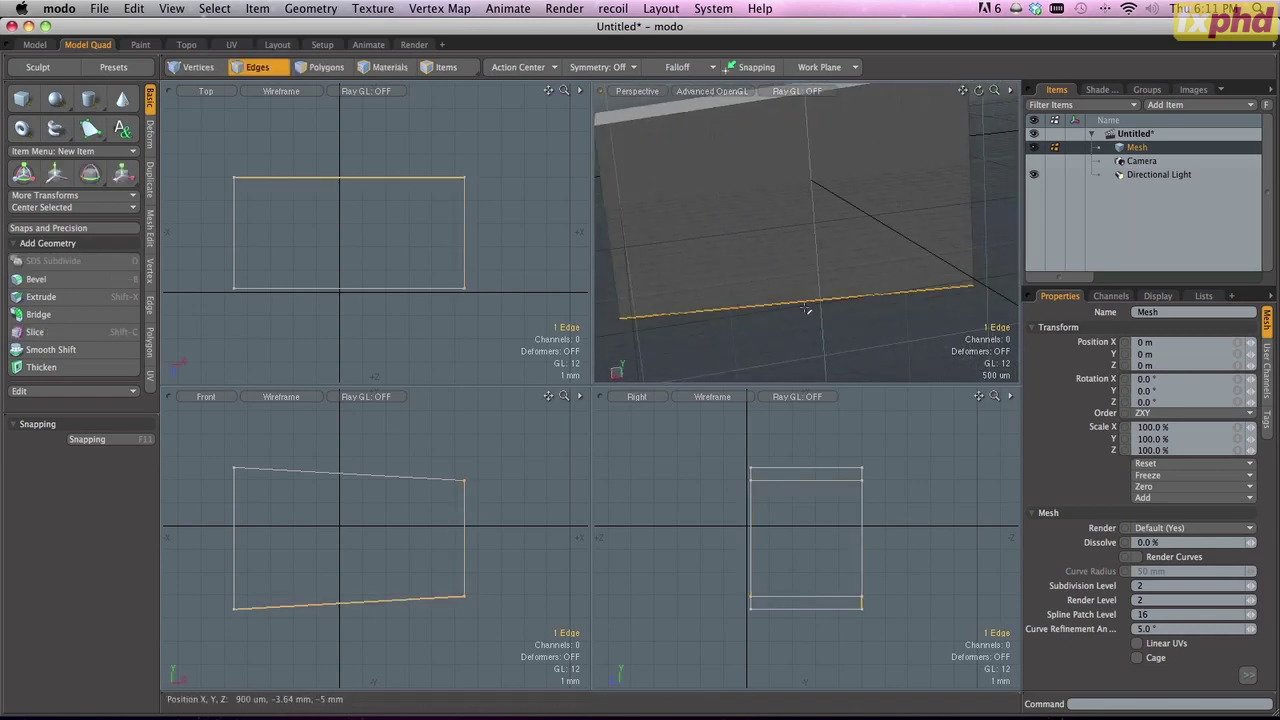
{"action": "left_click", "coordinate": [968, 195], "text": "shift"}
{"action": "scroll", "coordinate": [852, 197], "scroll_direction": "down", "scroll_amount": 2}
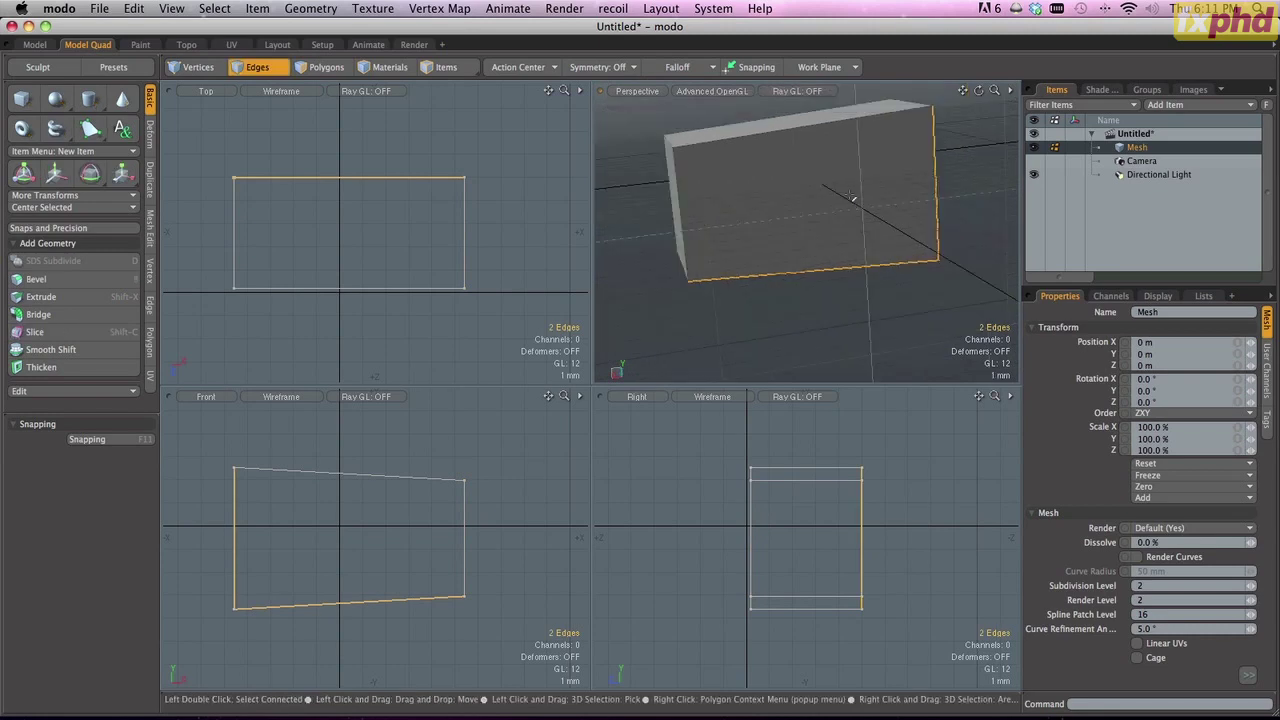
{"action": "key", "text": "Up"}
{"action": "key", "text": "Up"}
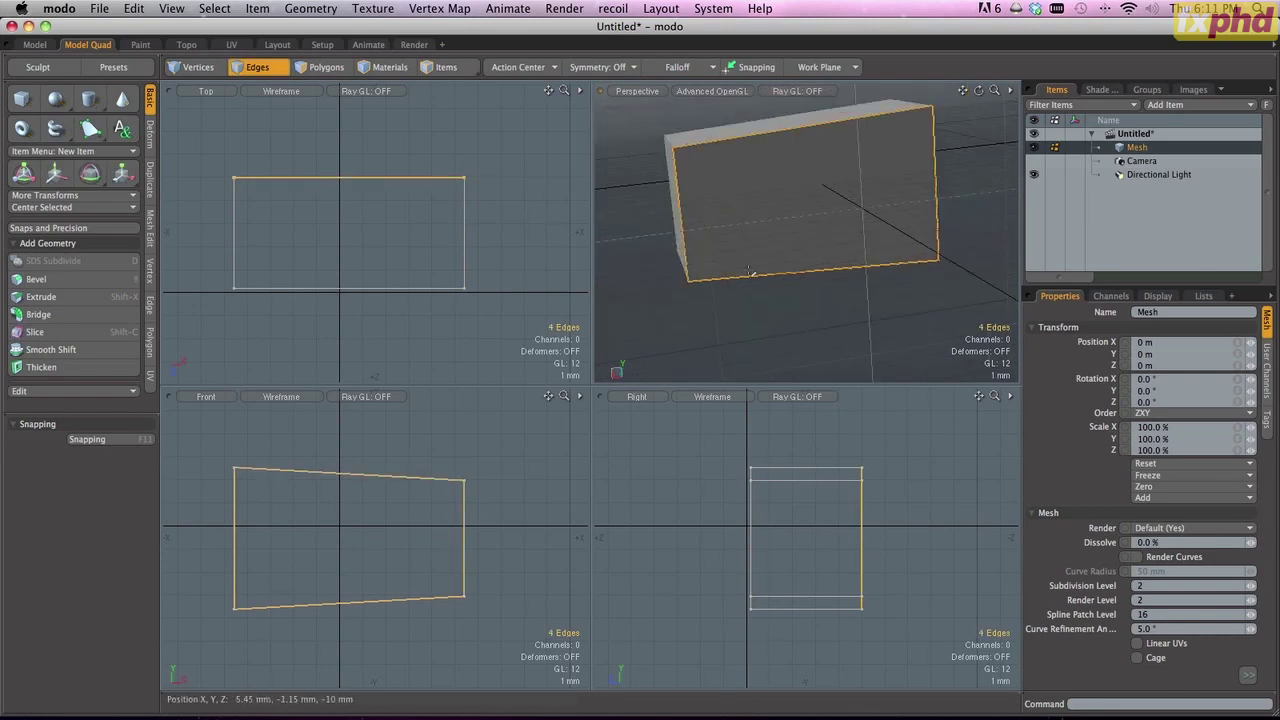
- Clear the edges, select the large side face's loop directly from one edge, and clear it again
{"action": "left_click", "coordinate": [632, 127]}
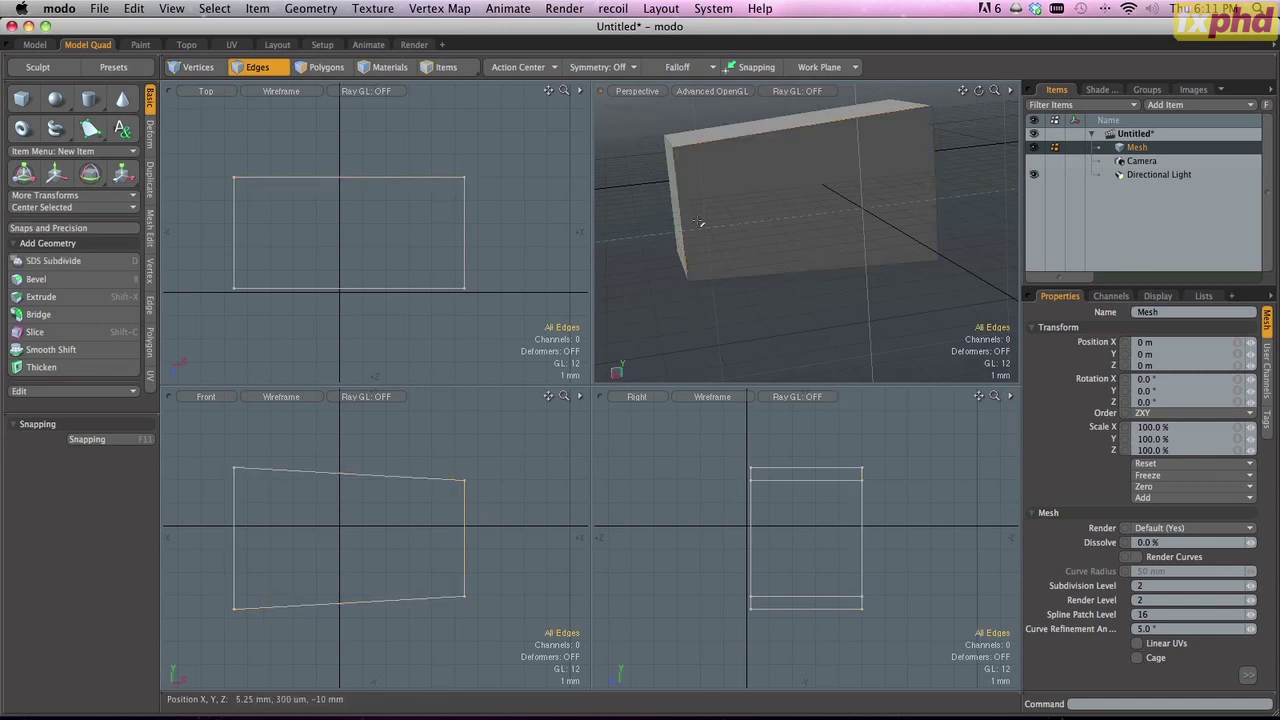
{"action": "double_click", "coordinate": [684, 223]}
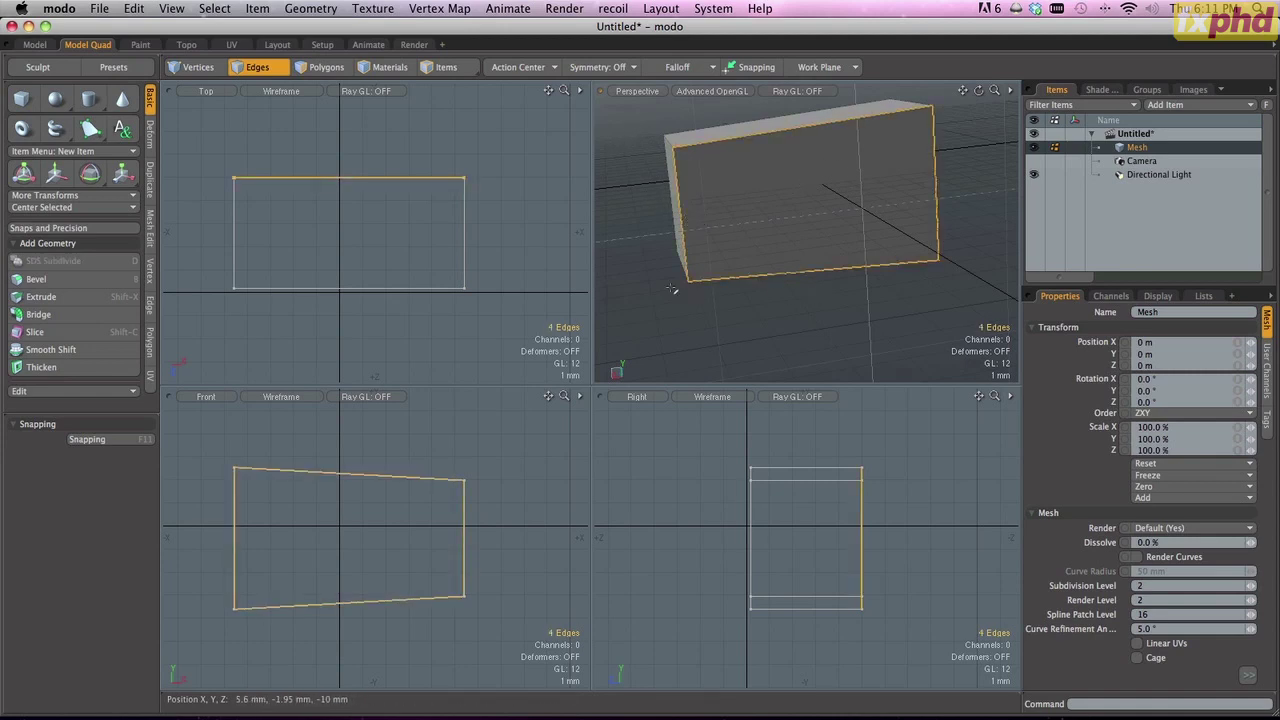
{"action": "left_click", "coordinate": [630, 211]}
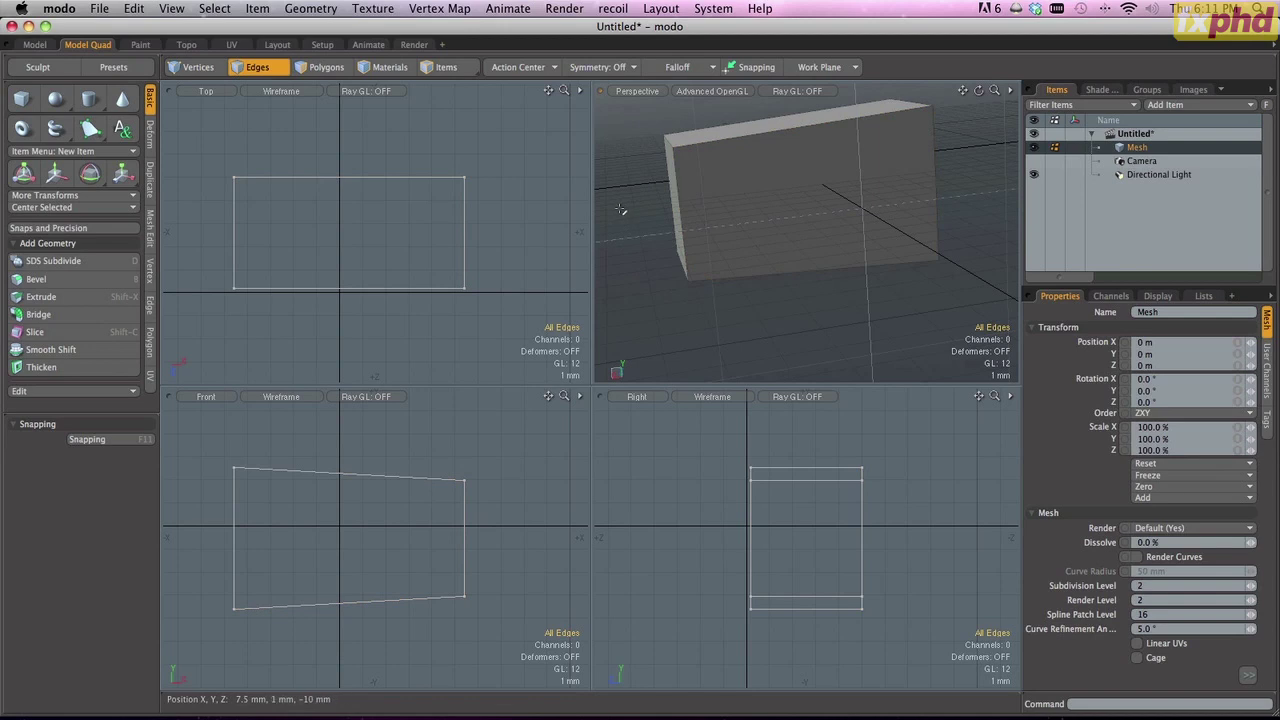
- Switch to polygon selection, select the large side and end faces, deselect the side face, and clear the selection
{"action": "left_click", "coordinate": [322, 67]}
{"action": "left_click", "coordinate": [805, 181]}
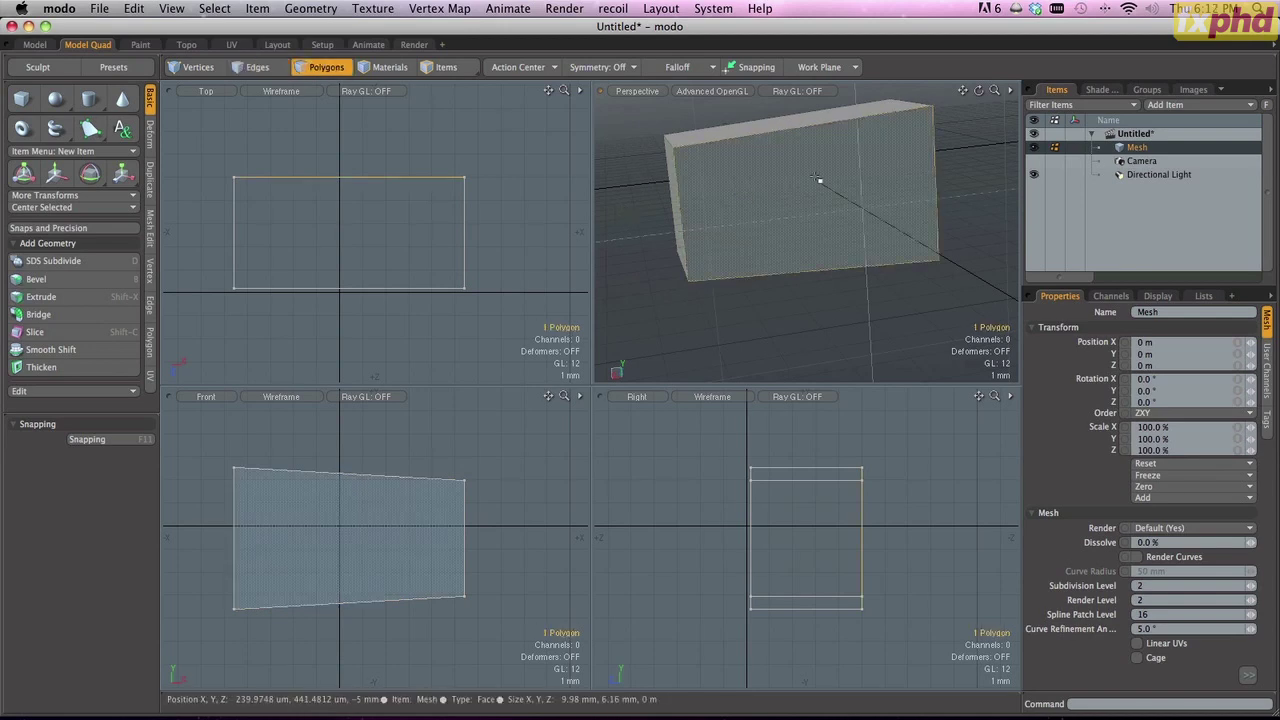
{"action": "left_click", "coordinate": [817, 179]}
{"action": "left_click_drag", "start_coordinate": [650, 283], "coordinate": [694, 266], "text": "alt"}
{"action": "left_click", "coordinate": [694, 266], "text": "shift"}
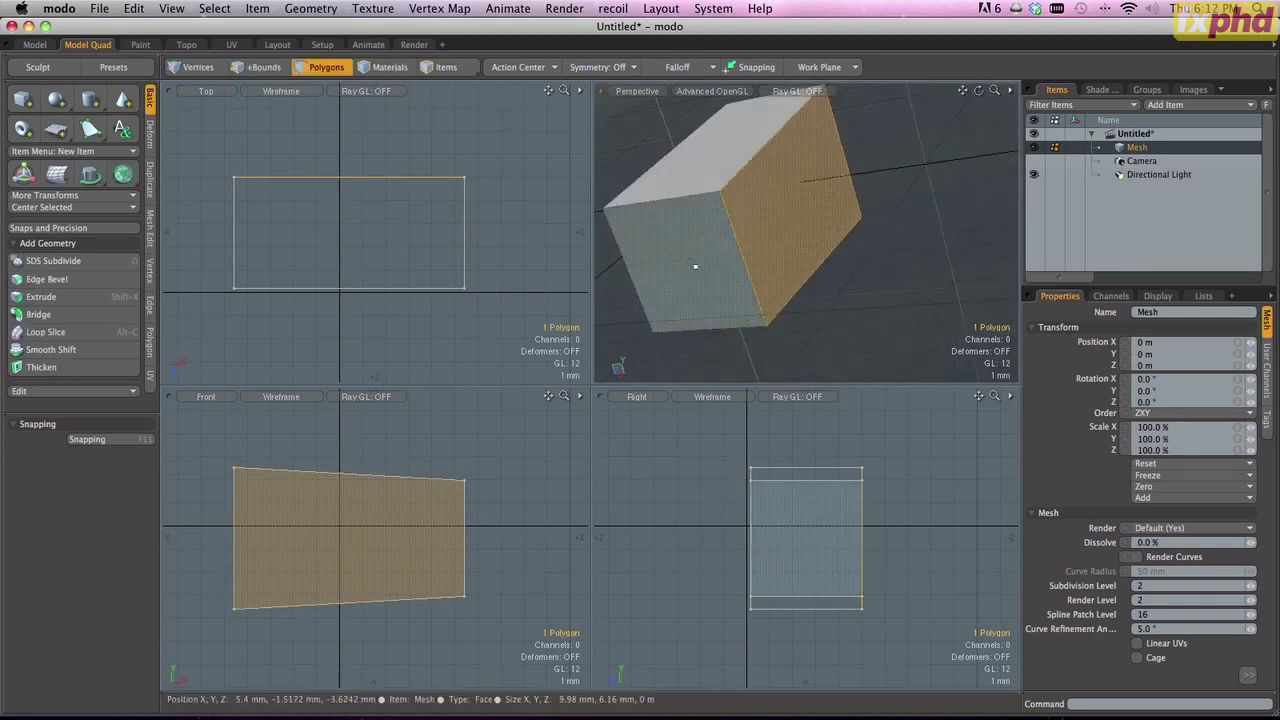
{"action": "left_click_drag", "start_coordinate": [903, 317], "coordinate": [818, 383], "text": "alt"}
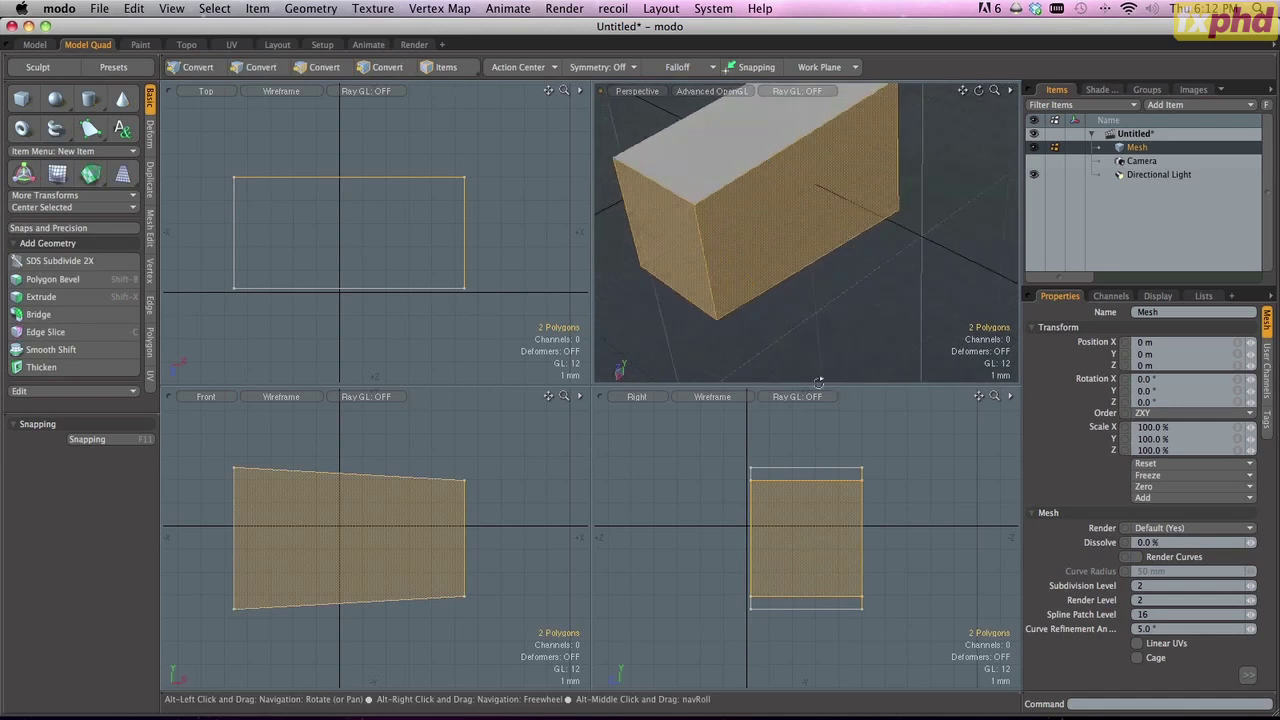
{"action": "left_click", "coordinate": [796, 220], "text": "ctrl"}
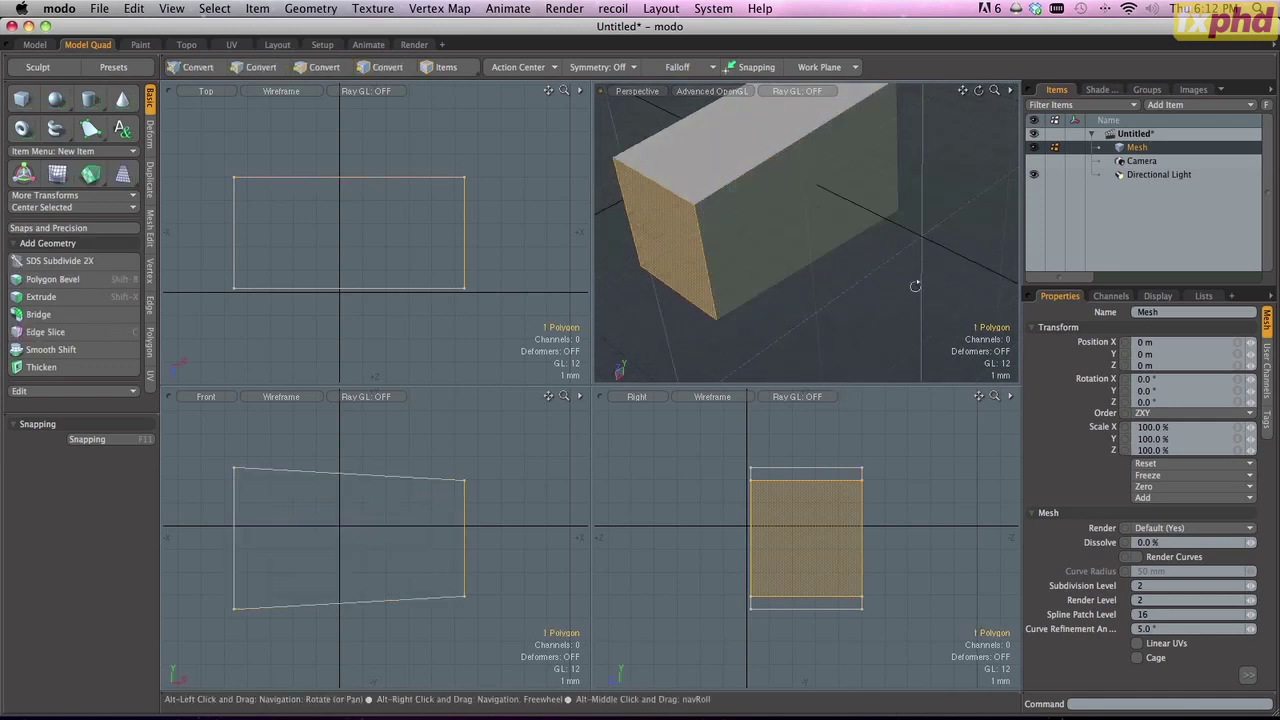
{"action": "left_click", "coordinate": [831, 303]}
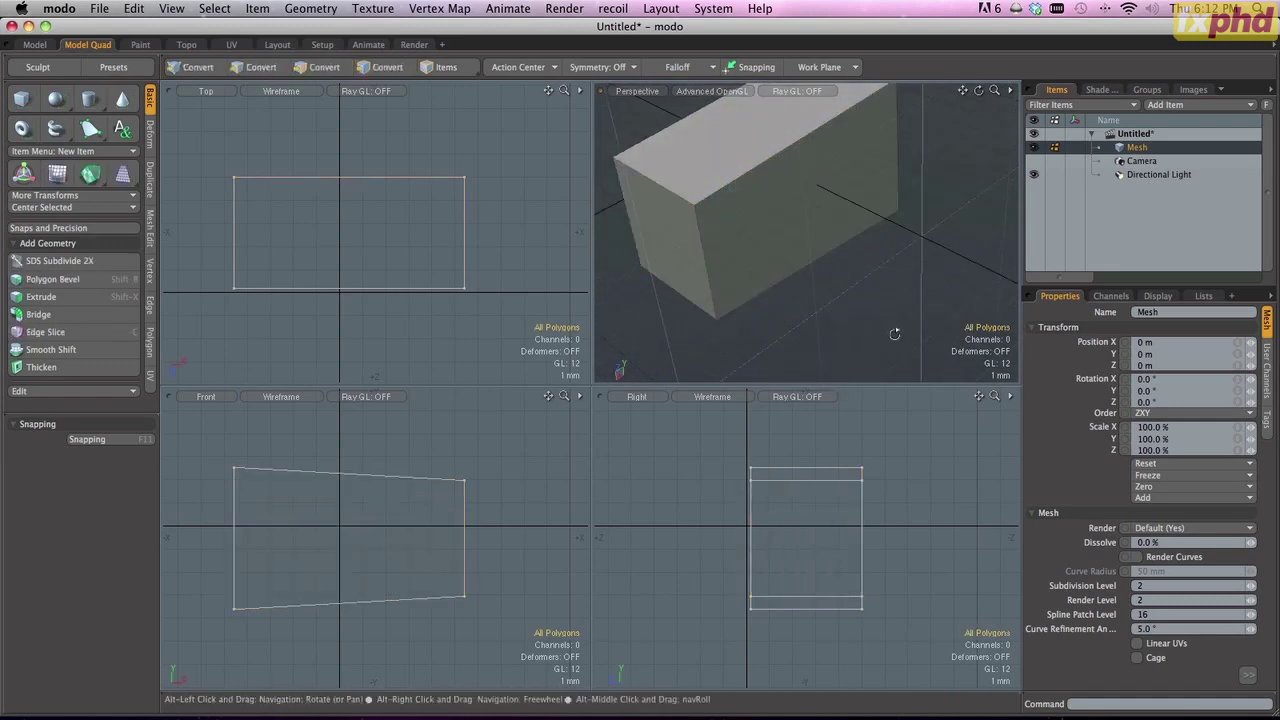
- Cycle through the rotate and move tools to Scale, and scale the whole box to 57% in Z
{"action": "left_click_drag", "start_coordinate": [894, 331], "coordinate": [751, 271], "text": "alt"}
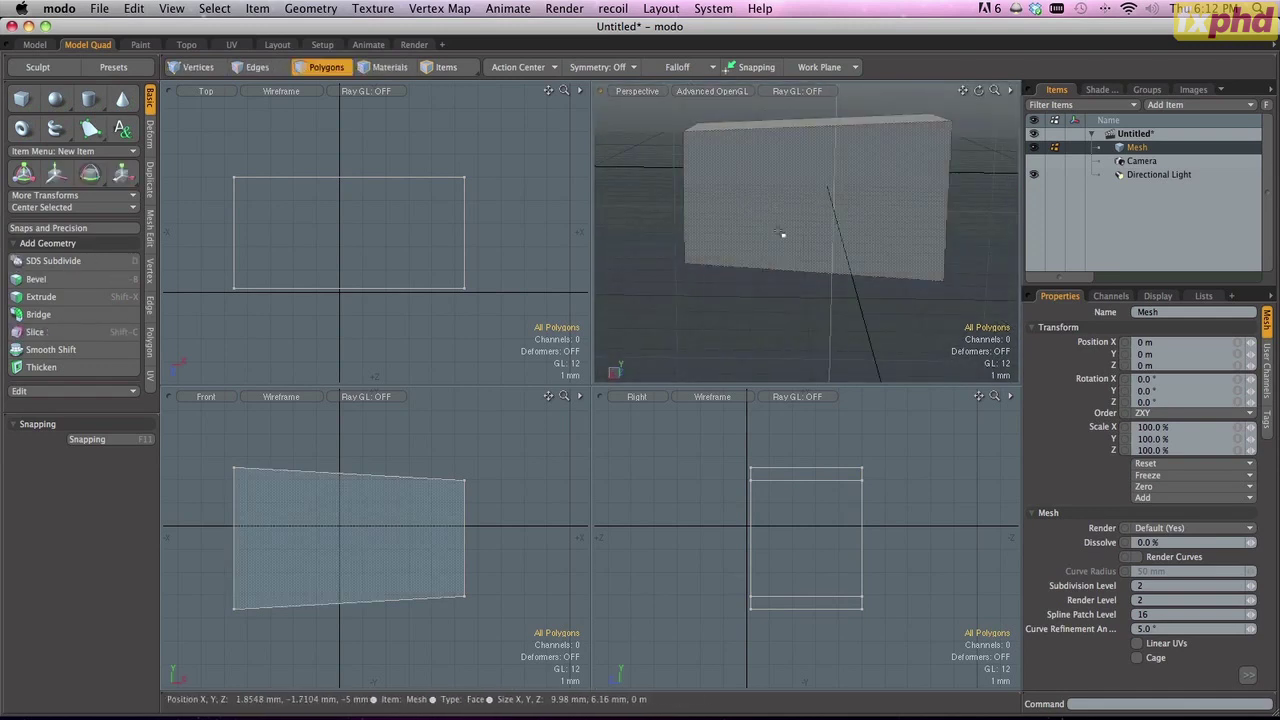
{"action": "key", "text": "e"}
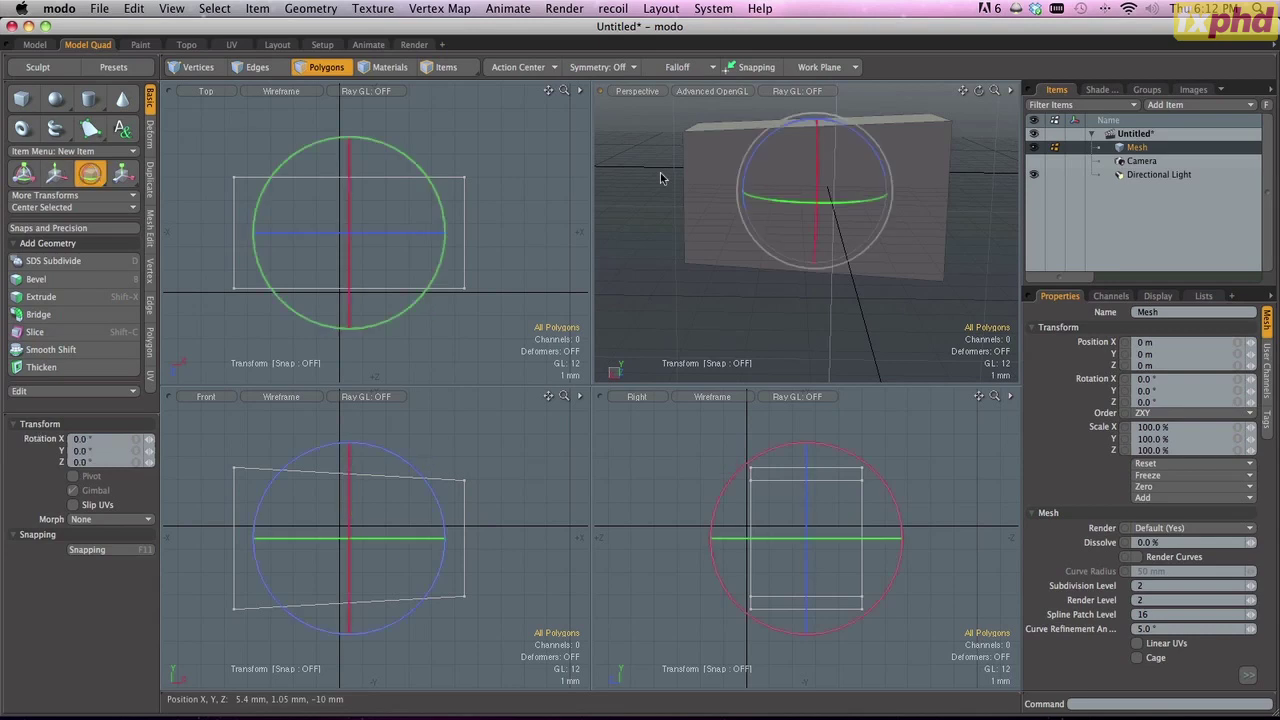
{"action": "key", "text": "w"}
{"action": "key", "text": "e"}
{"action": "key", "text": "r"}
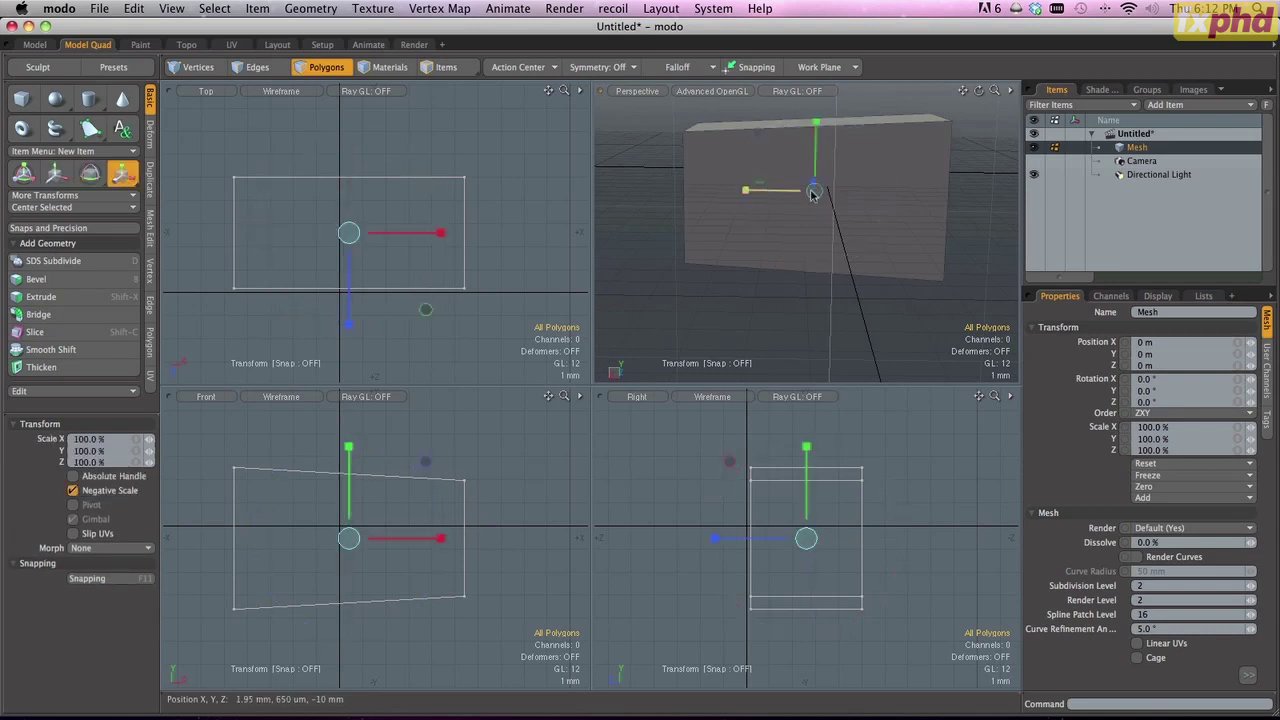
{"action": "left_click_drag", "start_coordinate": [816, 189], "coordinate": [746, 203]}
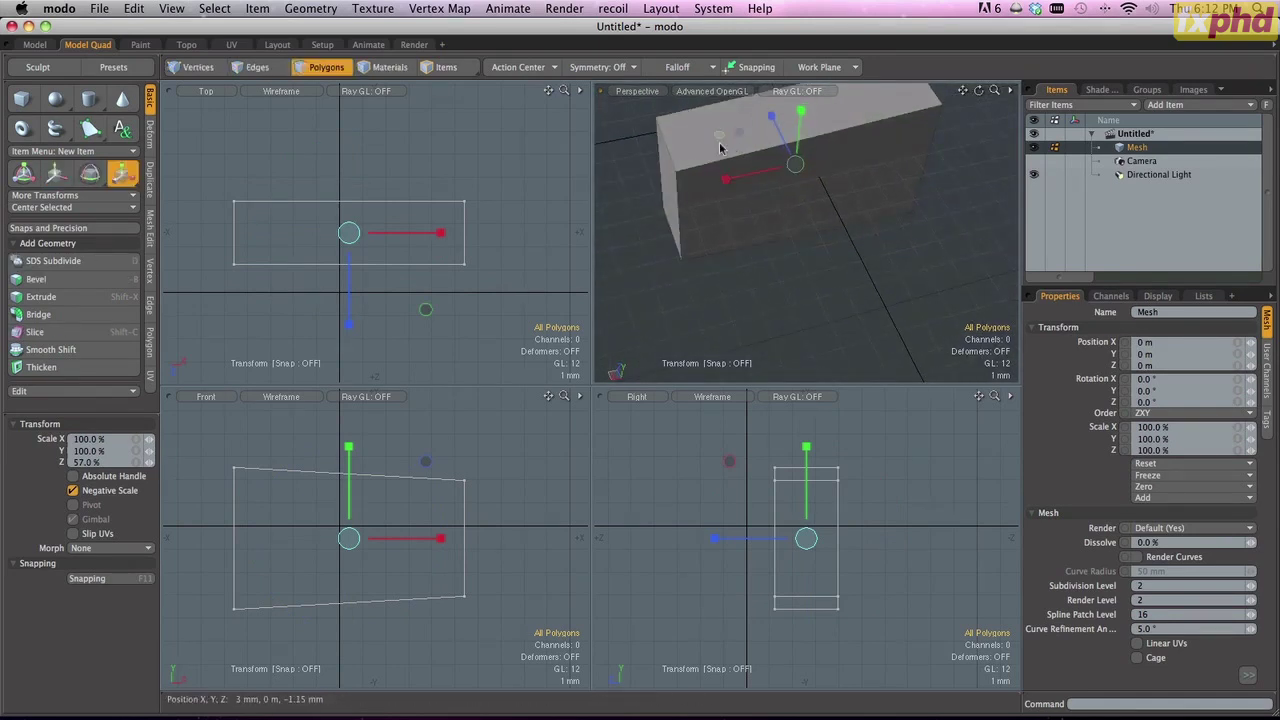
- Scale the whole box to 56% in X, 76% in Y and 37% in Z, and drop the tool
{"action": "left_click_drag", "start_coordinate": [719, 141], "coordinate": [745, 130]}
{"action": "left_click_drag", "start_coordinate": [895, 250], "coordinate": [795, 197], "text": "alt"}
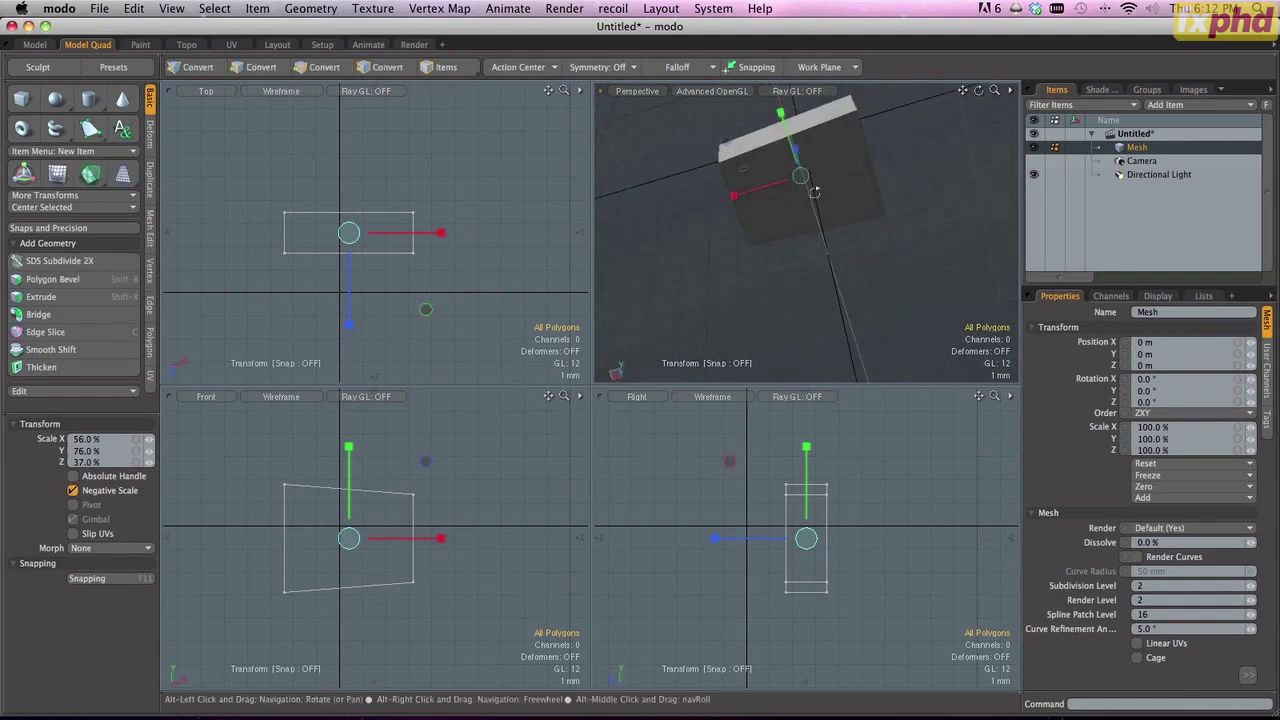
{"action": "key", "text": "space"}
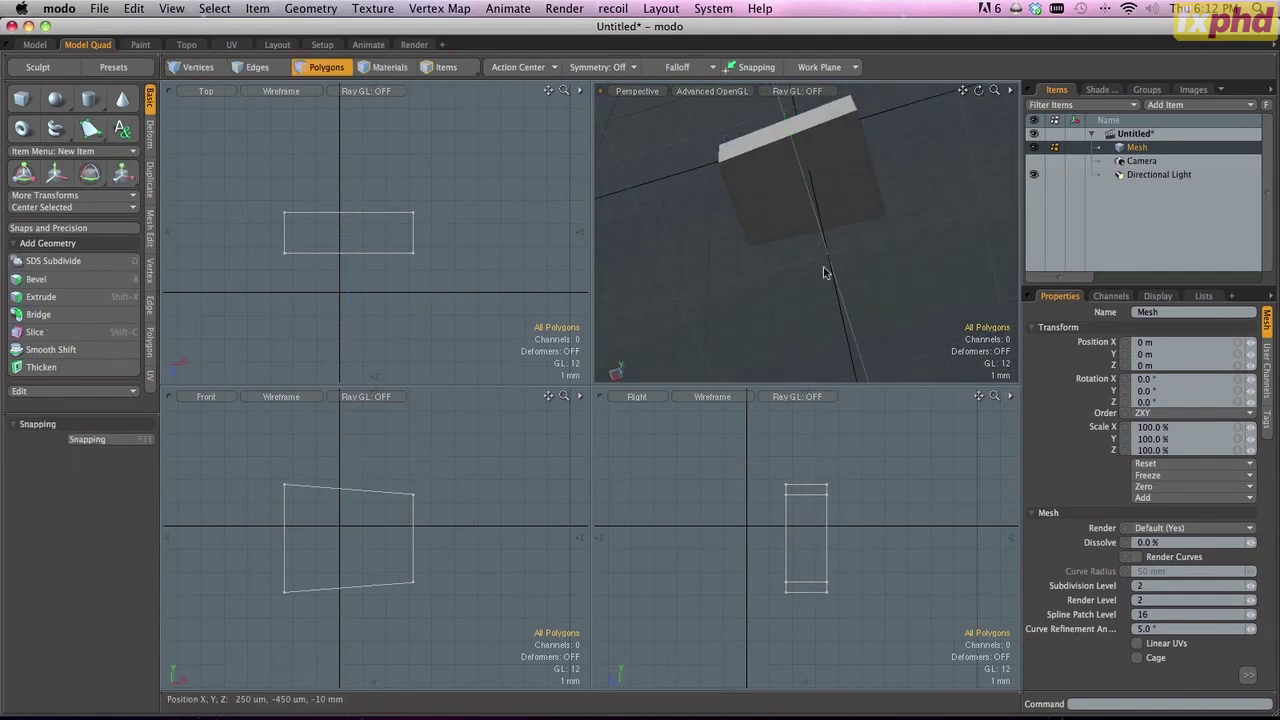
- Select the large side face and clear the selection, two times in a row
{"action": "left_click", "coordinate": [766, 177]}
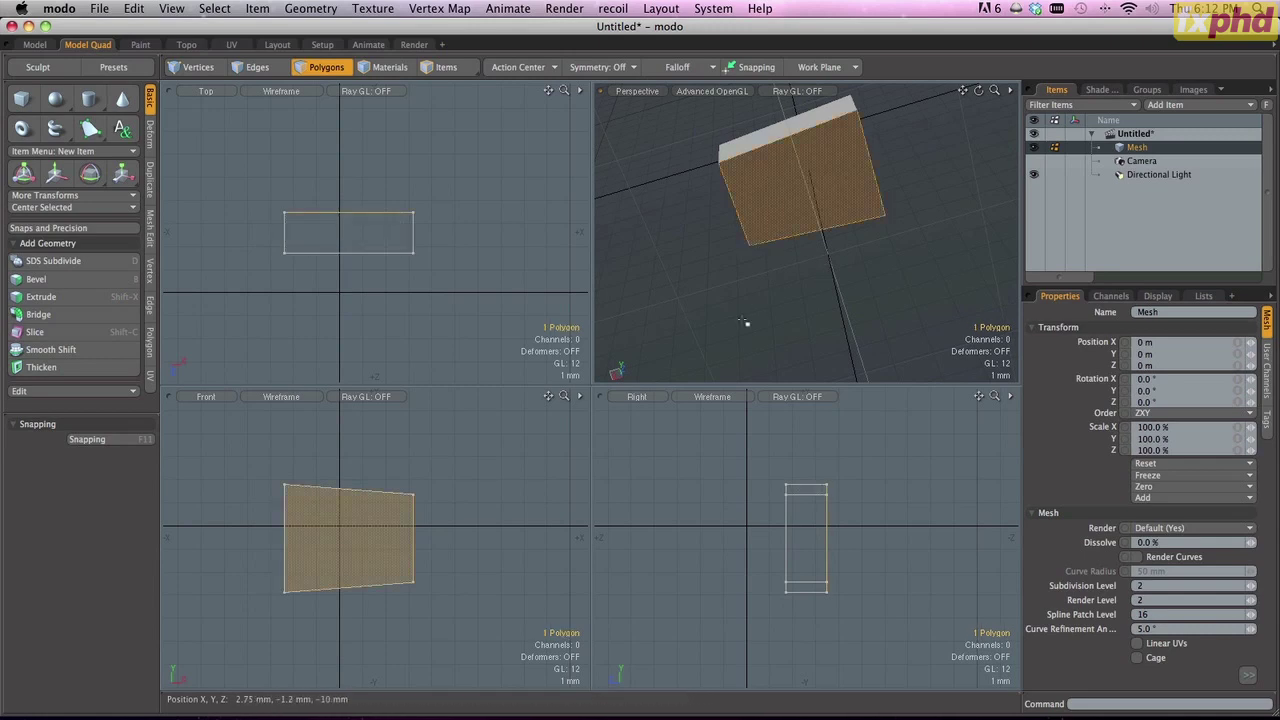
{"action": "left_click", "coordinate": [654, 177]}
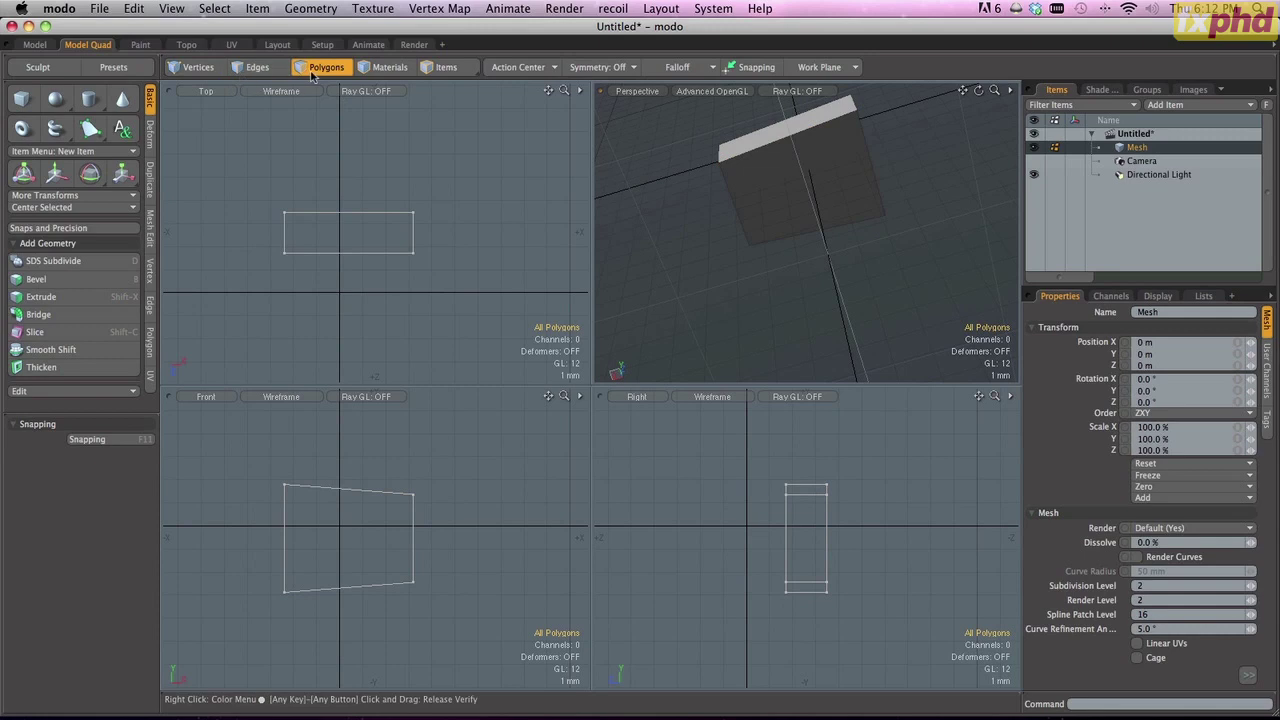
{"action": "left_click", "coordinate": [790, 182]}
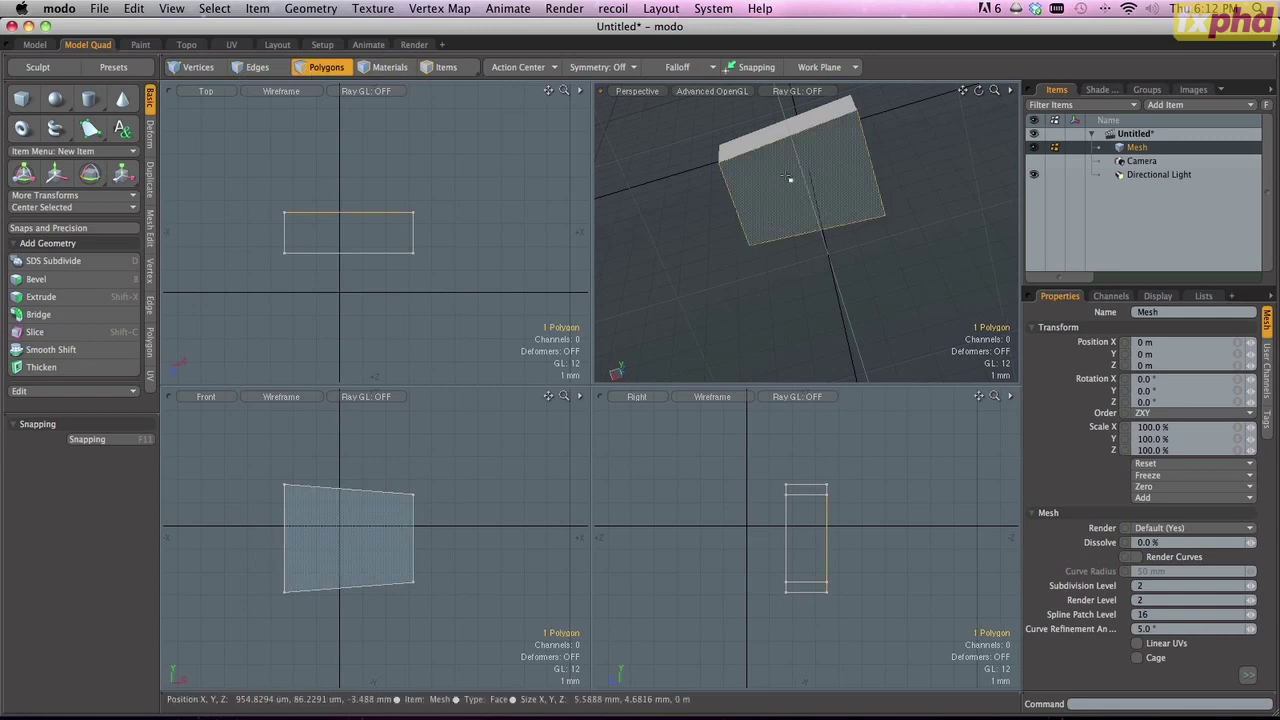
{"action": "left_click", "coordinate": [666, 177]}
- Select the large side face and the top face, deselect the side face, and clear the selection
{"action": "left_click", "coordinate": [737, 229]}
{"action": "left_click", "coordinate": [752, 145], "text": "shift"}
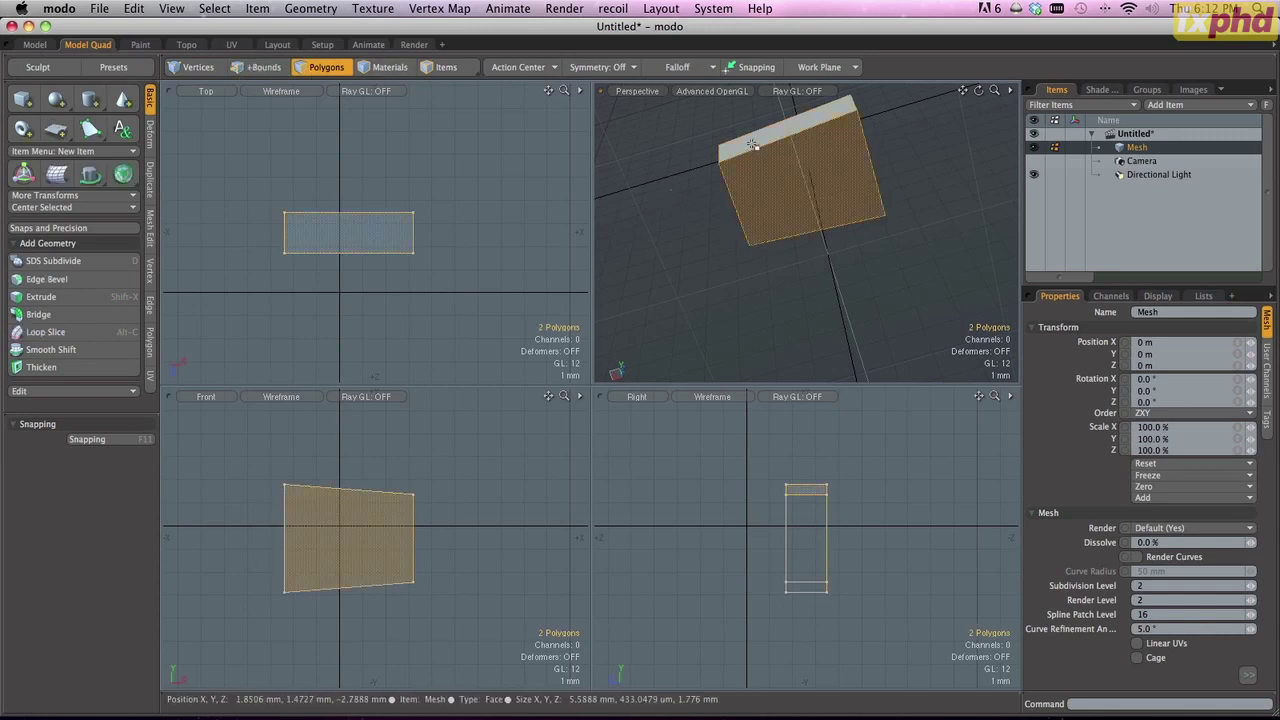
{"action": "left_click", "coordinate": [778, 187], "text": "ctrl"}
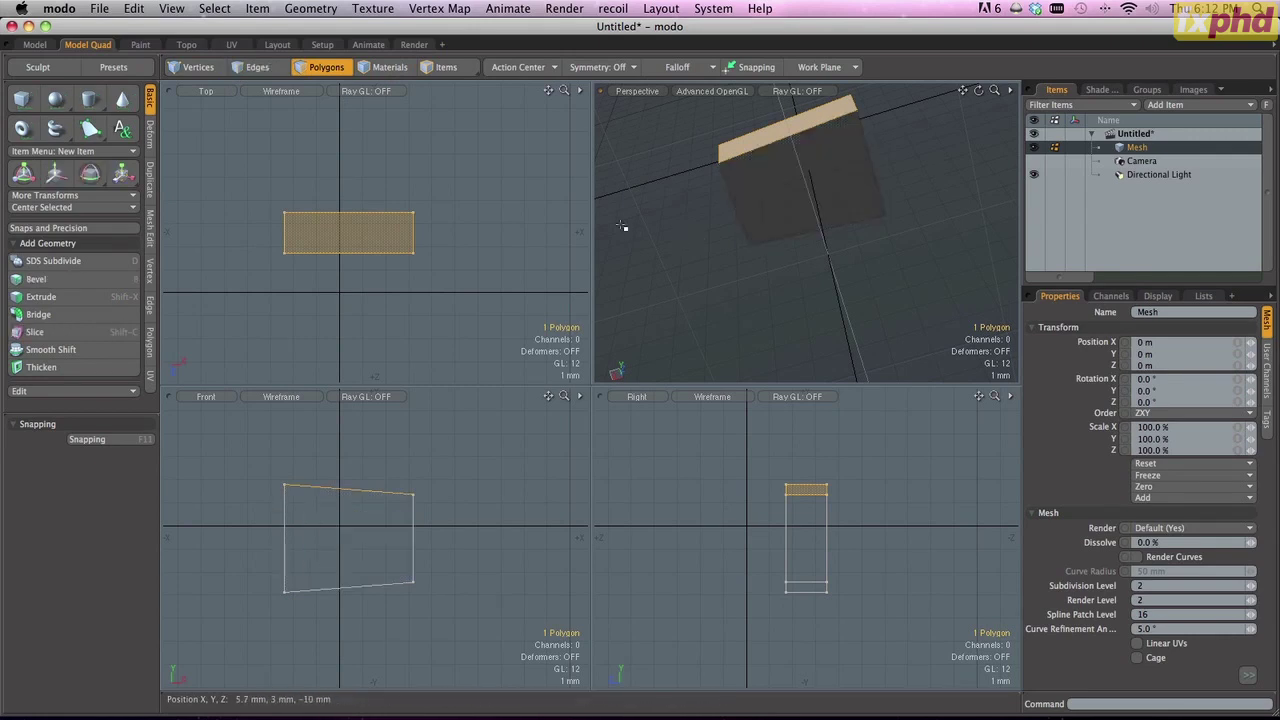
{"action": "left_click", "coordinate": [700, 217]}
- Switch to item selection, select the box mesh, and move the item to -550 um in X
{"action": "left_click_drag", "start_coordinate": [808, 197], "coordinate": [806, 250], "text": "alt"}
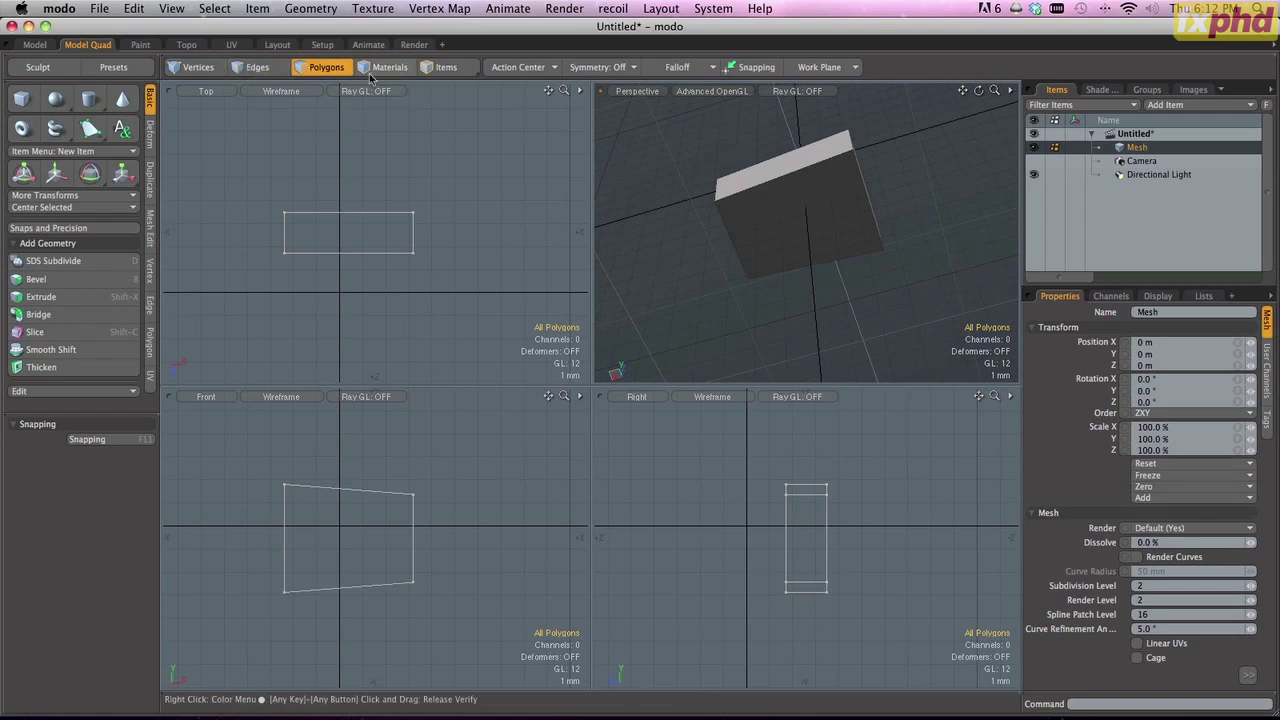
{"action": "left_click", "coordinate": [440, 68]}
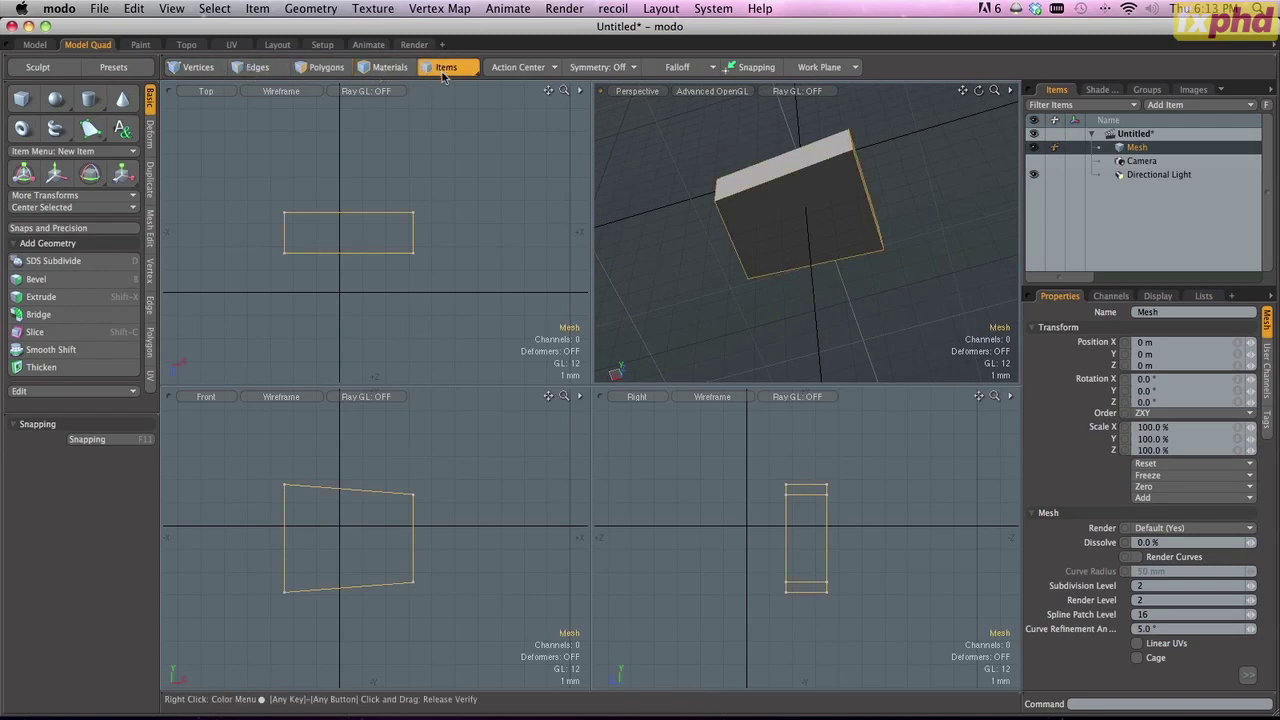
{"action": "left_click", "coordinate": [666, 200]}
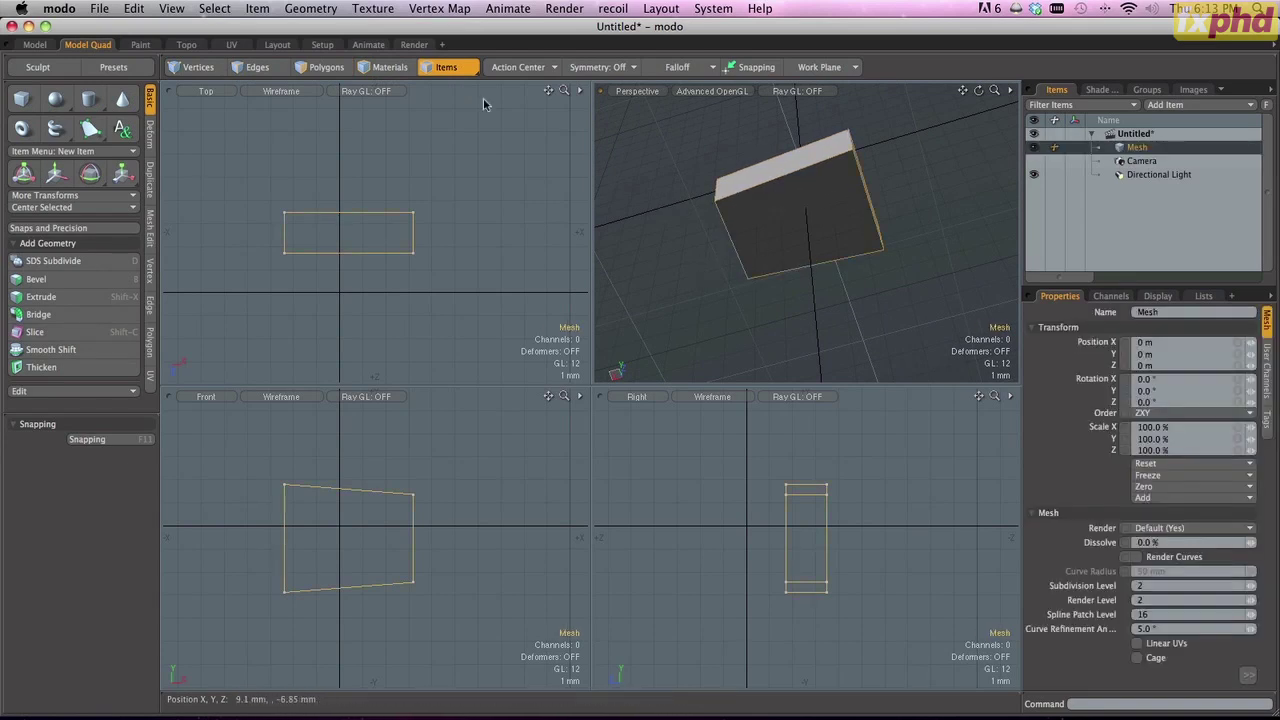
{"action": "left_click", "coordinate": [811, 208]}
{"action": "key", "text": "w"}
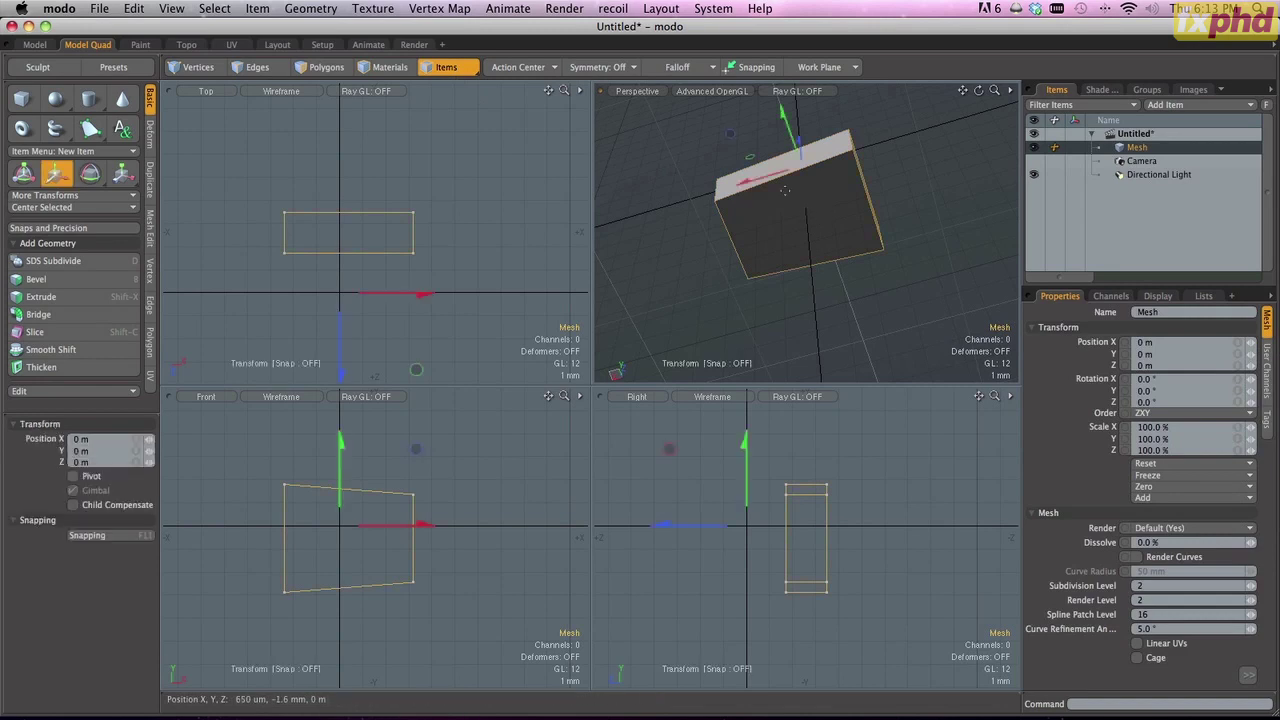
{"action": "left_click_drag", "start_coordinate": [755, 172], "coordinate": [784, 133]}
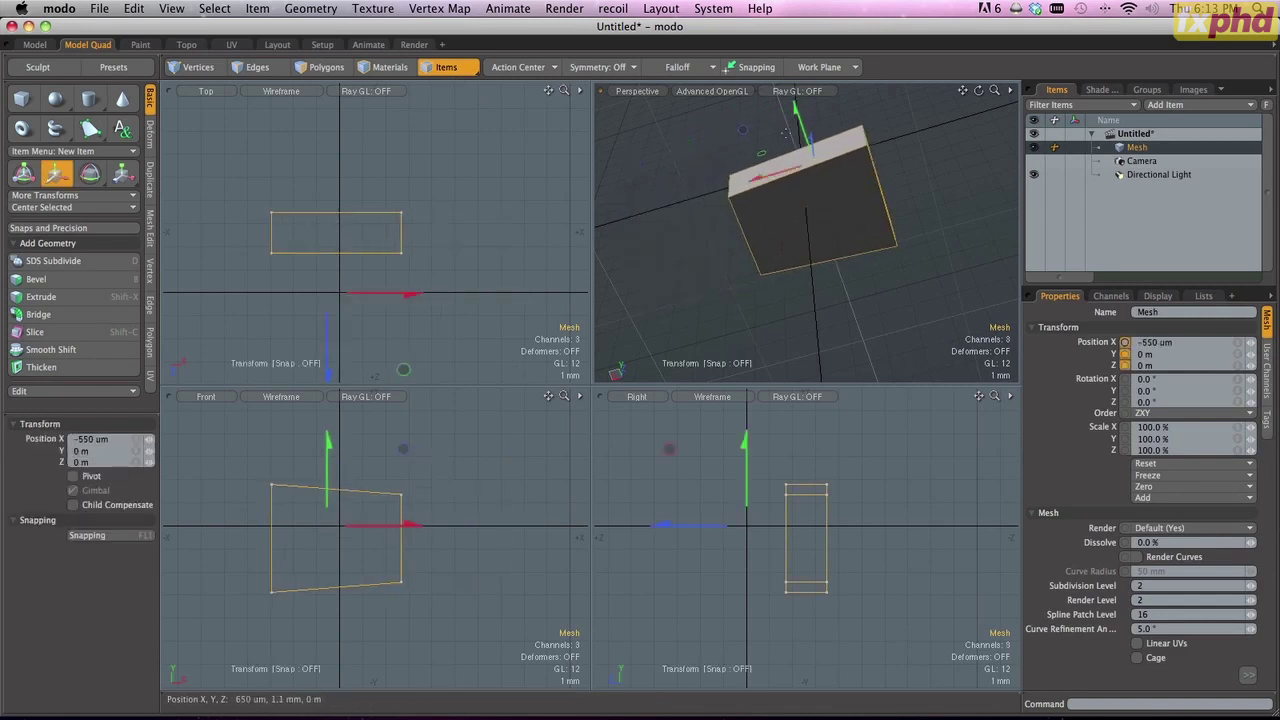
- Try moving the large side face in polygon selection, undo the move, drop the tool and clear the selection
{"action": "key", "text": "3"}
{"action": "left_click", "coordinate": [805, 212]}
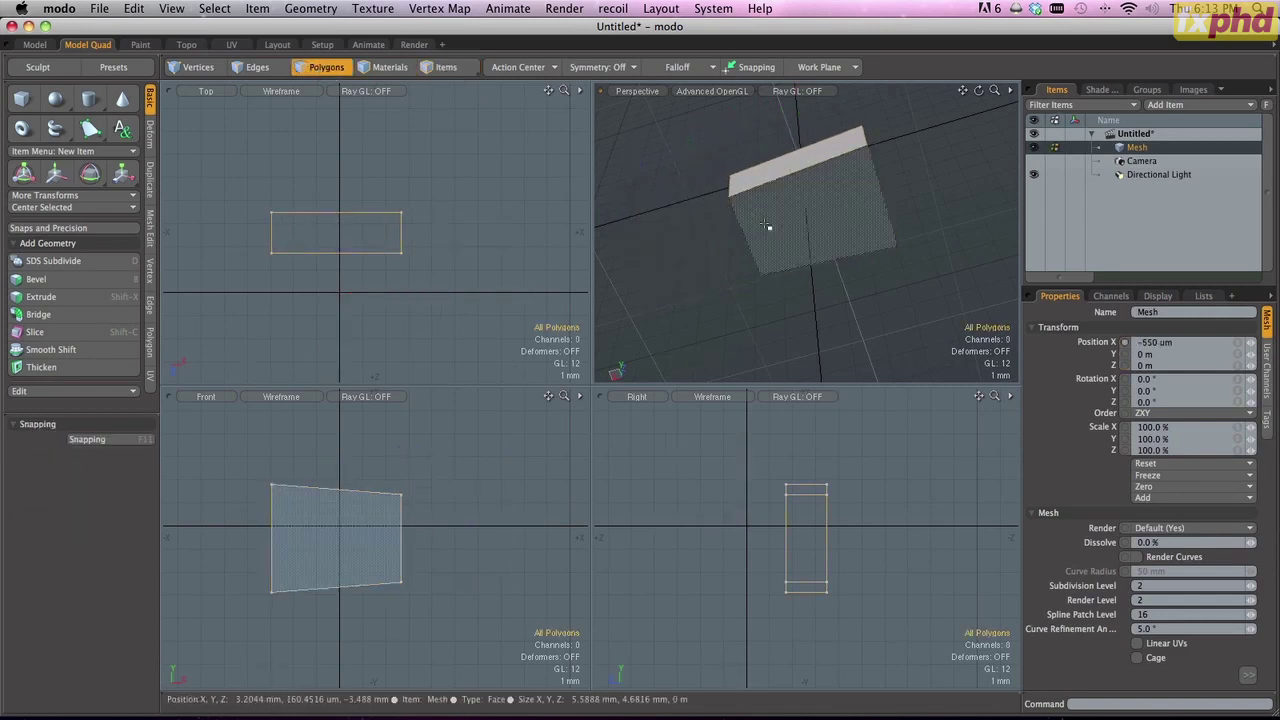
{"action": "key", "text": "w"}
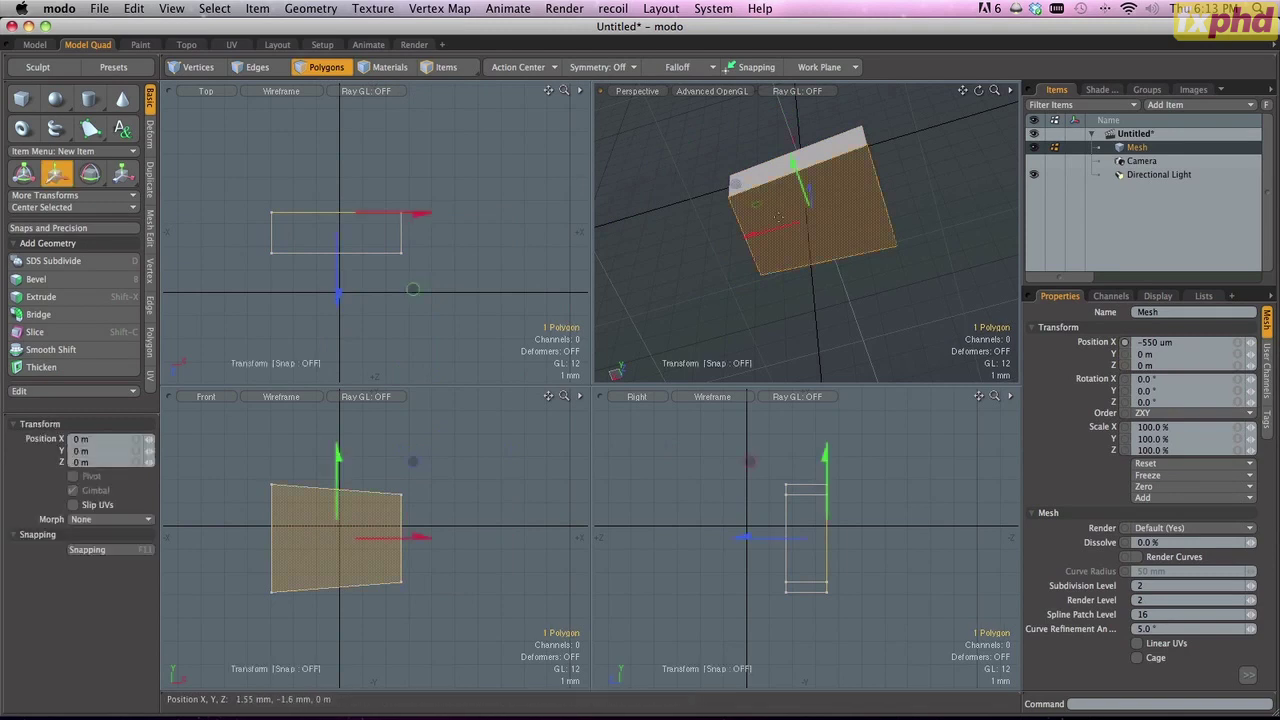
{"action": "mouse_move", "coordinate": [780, 234]}
{"action": "left_mouse_down"}
{"action": "mouse_move", "coordinate": [725, 245]}
{"action": "mouse_move", "coordinate": [805, 229]}
{"action": "left_mouse_up"}
{"action": "key", "text": "super+z"}
{"action": "key", "text": "space"}
{"action": "left_click", "coordinate": [737, 220]}
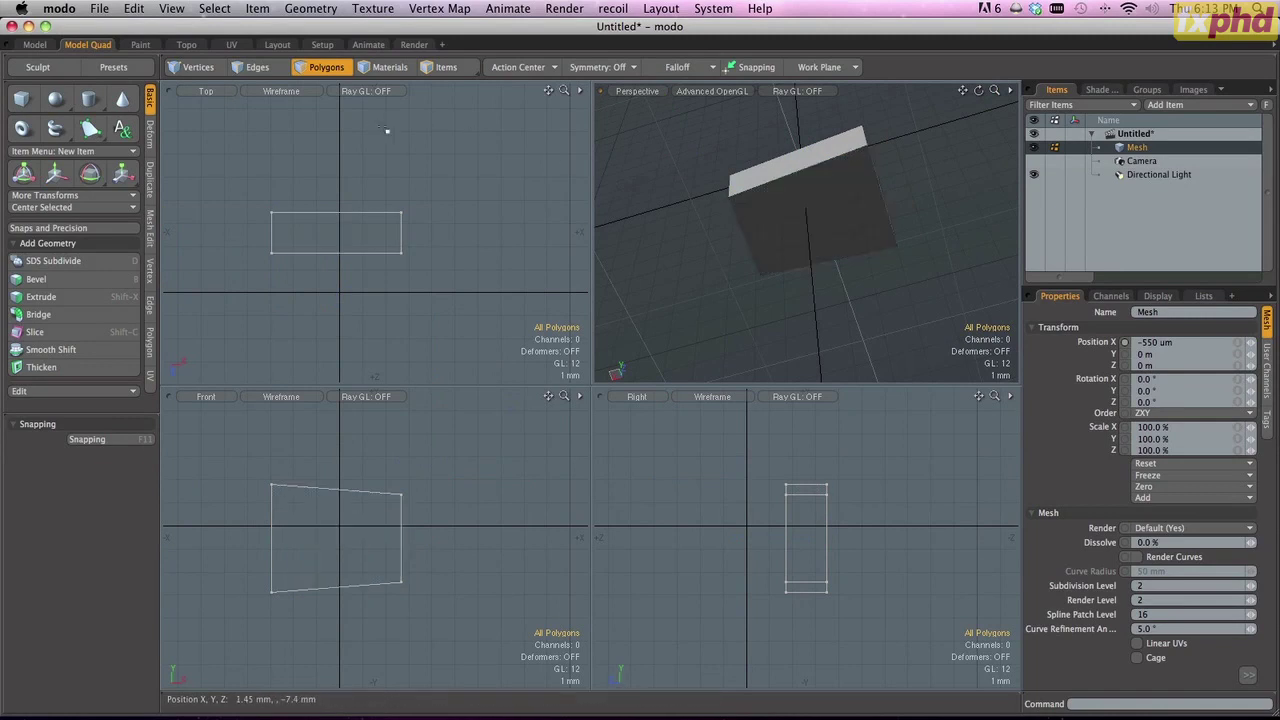
- Select the large side face and convert the polygon selection to its vertices
{"action": "left_click", "coordinate": [829, 217]}
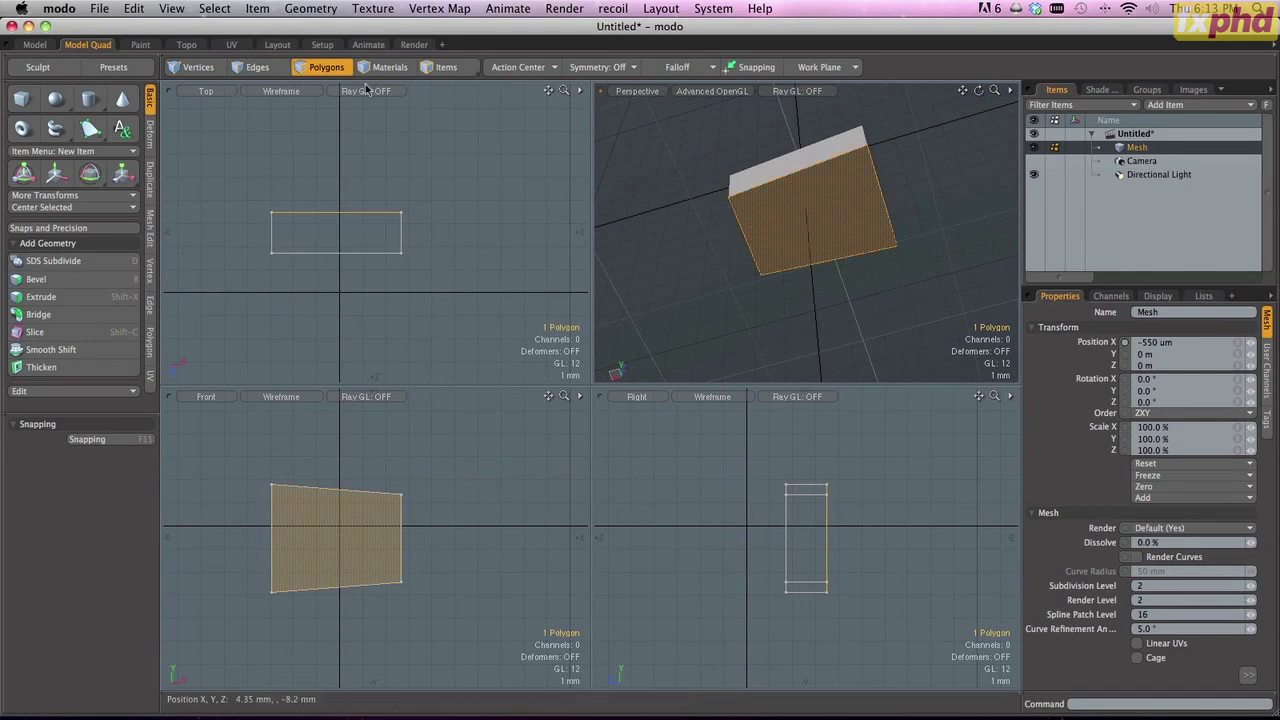
{"action": "key", "text": "alt"}
{"action": "left_click", "coordinate": [851, 246]}
{"action": "key", "text": "alt"}
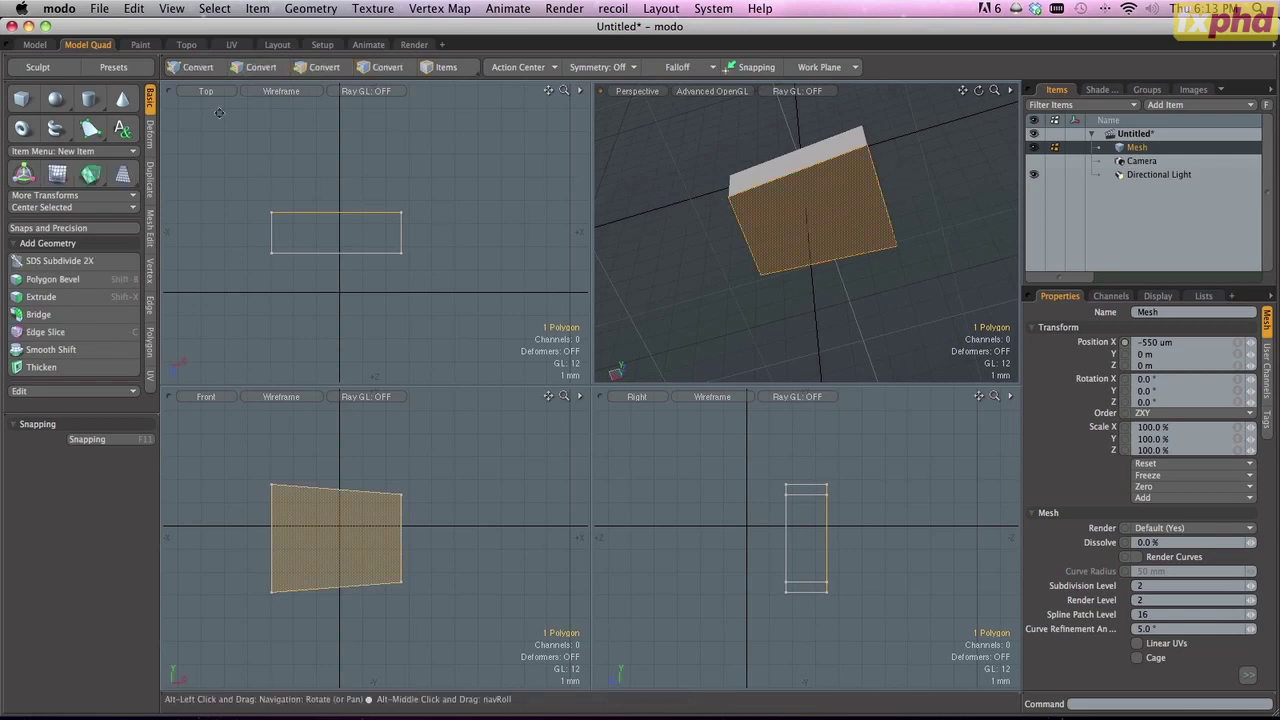
{"action": "left_click", "coordinate": [196, 68], "text": "alt"}
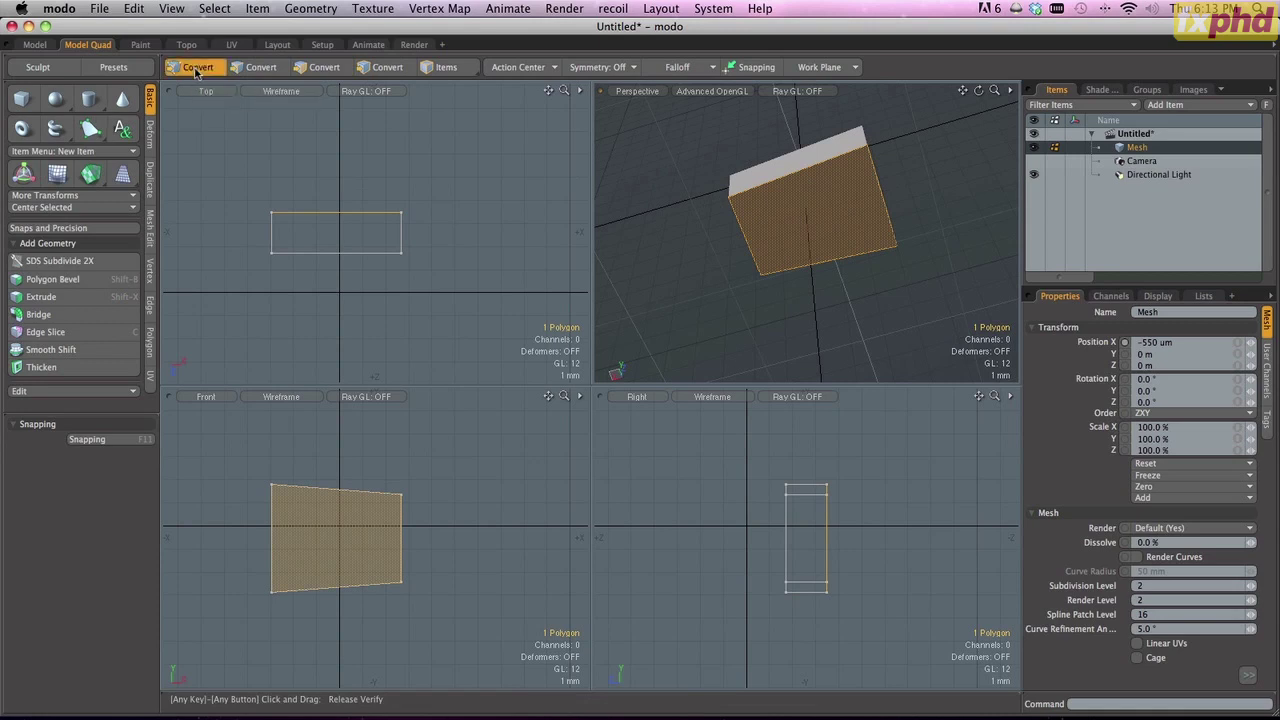
{"action": "key", "text": "alt"}
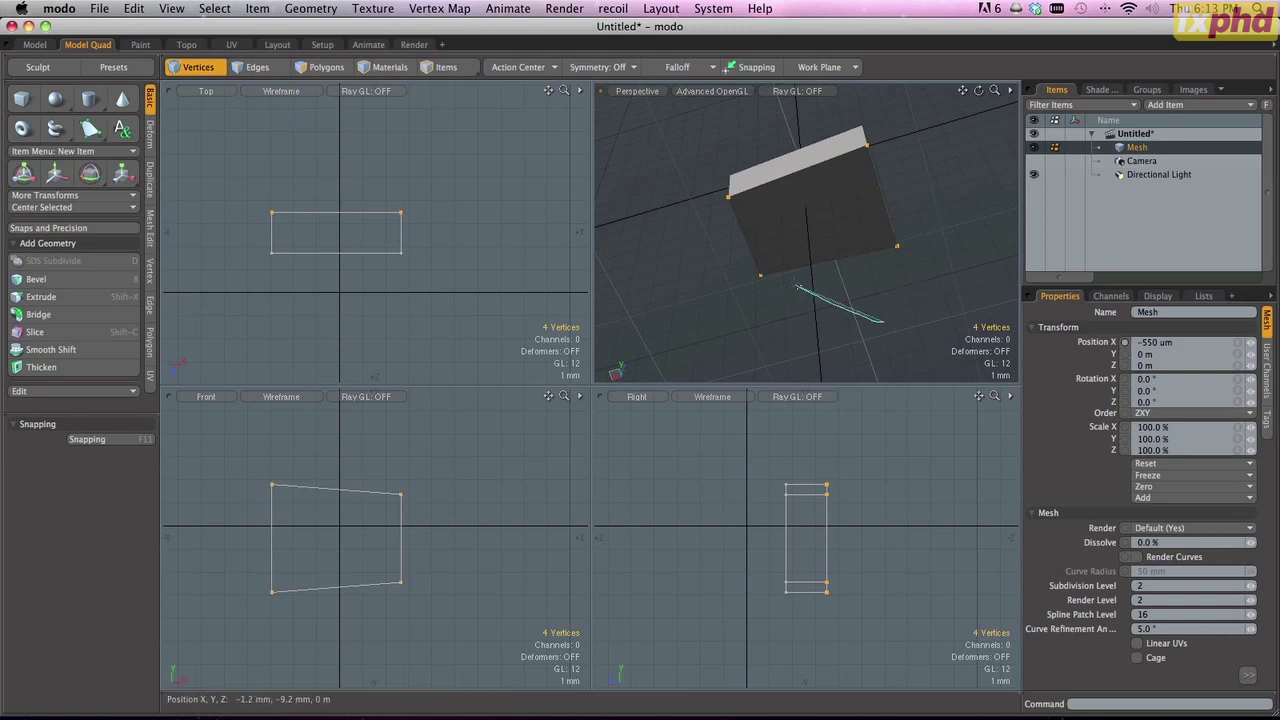
- Undo the last vertex selection changes and clear the vertex selection
{"action": "key", "text": "super+z"}
{"action": "left_click", "coordinate": [685, 163]}
{"action": "key", "text": "super+z"}
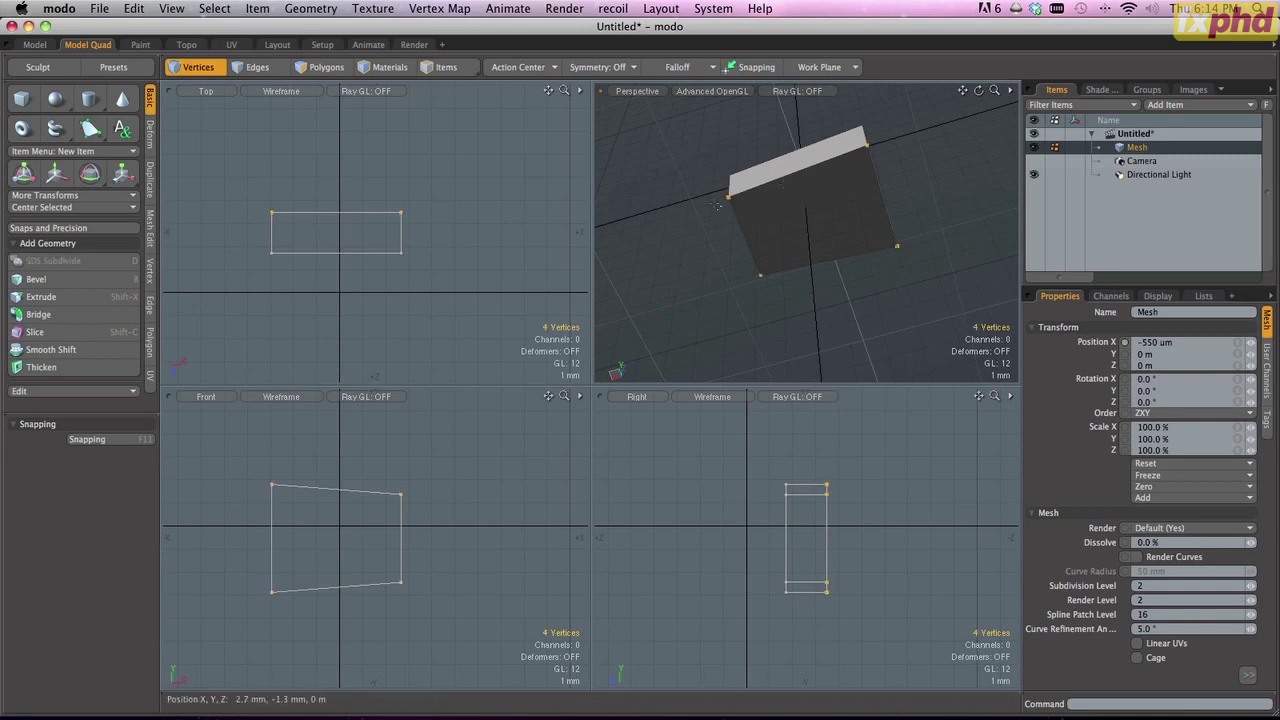
{"action": "left_click", "coordinate": [669, 158]}
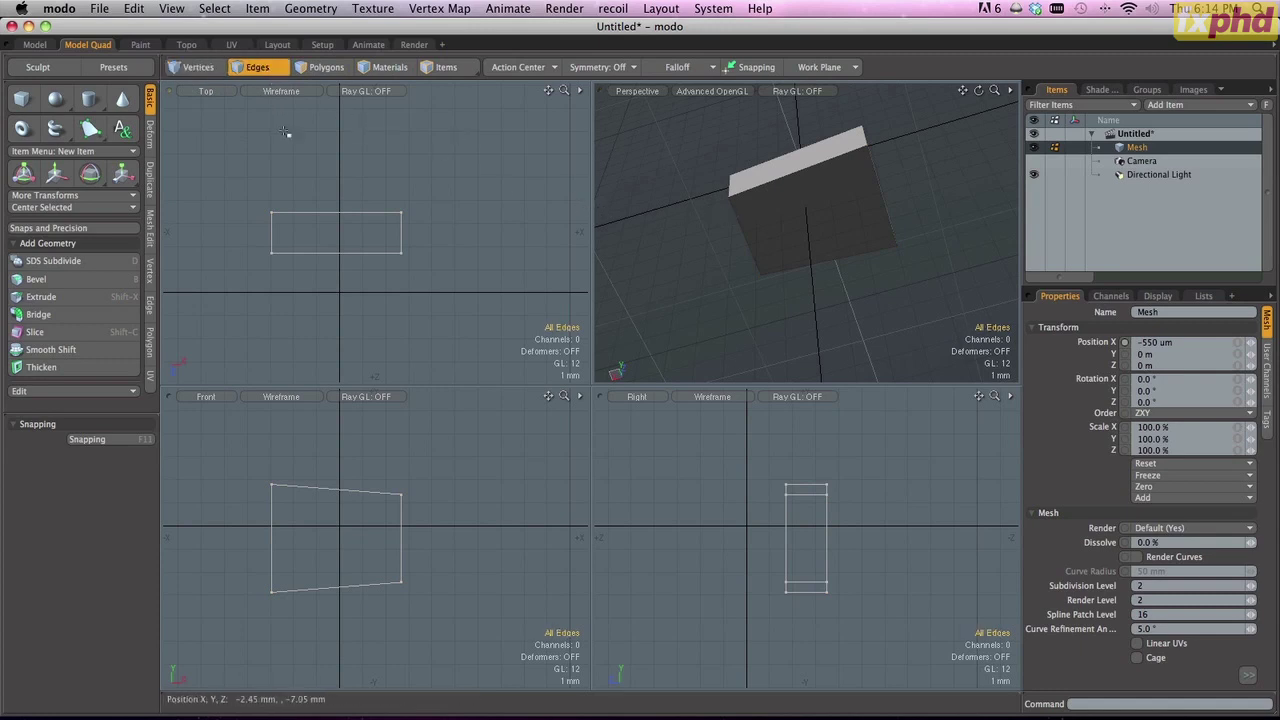
- Return to polygon selection and cycle through the component selection modes, stopping at vertices
{"action": "key", "text": "3"}
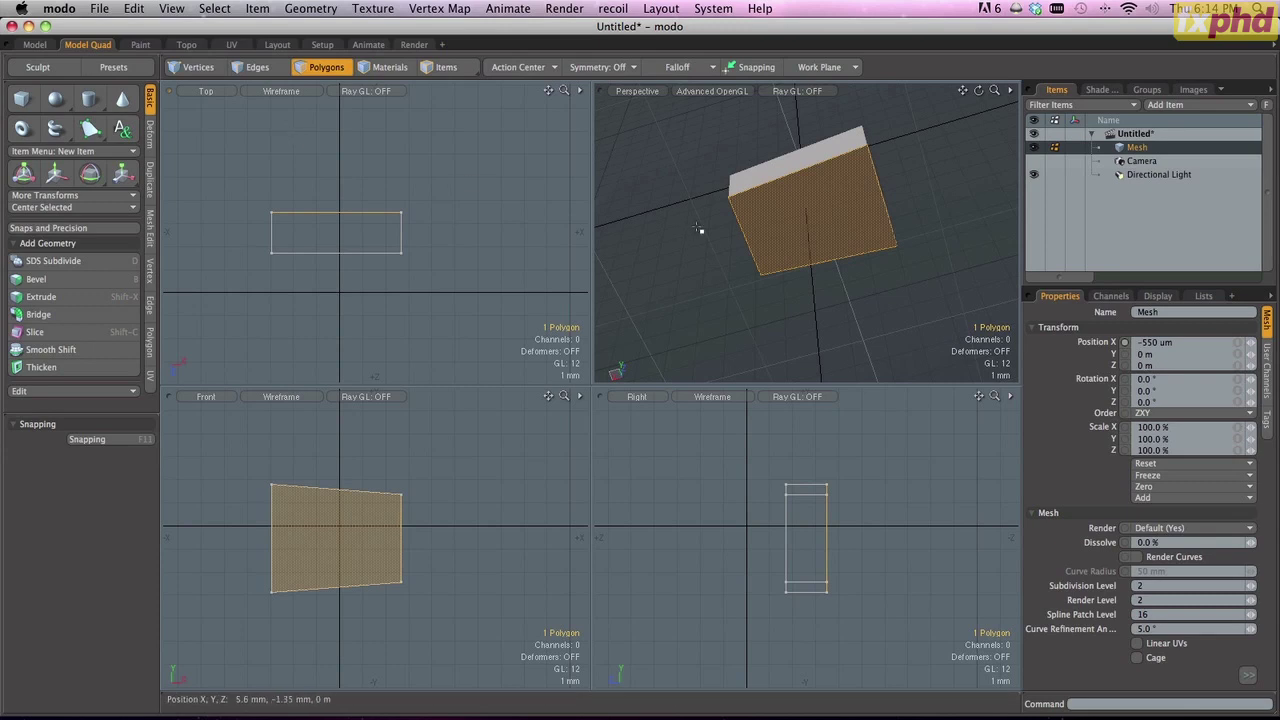
{"action": "key", "text": "space"}
{"action": "key", "text": "space"}
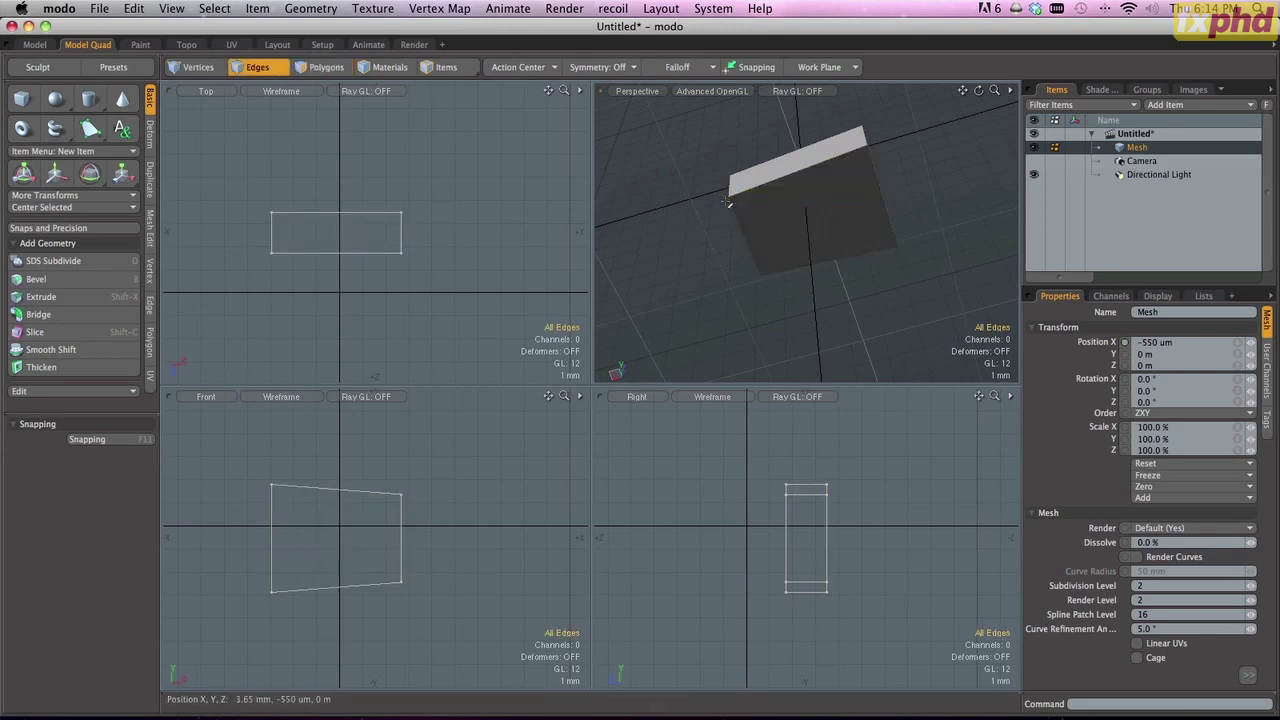
{"action": "key", "text": "space"}
{"action": "key", "text": "space"}
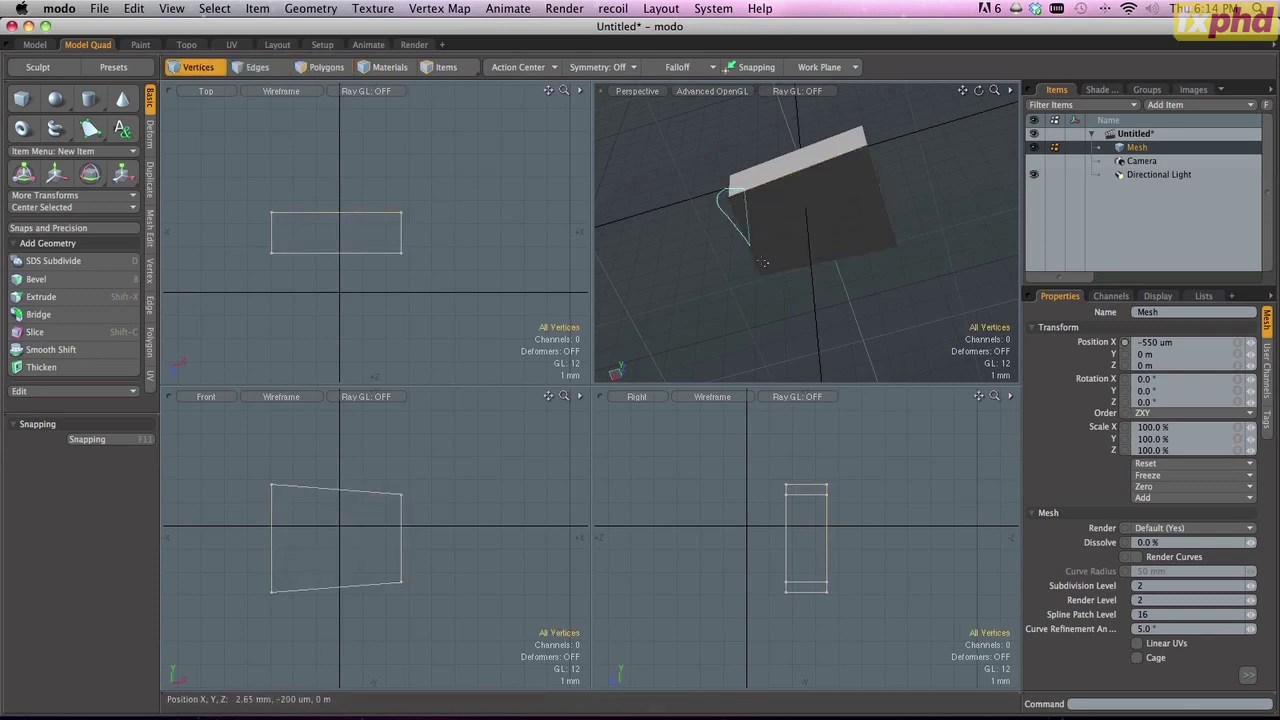
- Lasso-select corner vertices around the large side face, and select the top face's two long edges in edge selection
{"action": "mouse_move", "coordinate": [762, 262]}
{"action": "right_mouse_down"}
{"action": "mouse_move", "coordinate": [798, 304]}
{"action": "mouse_move", "coordinate": [952, 289]}
{"action": "mouse_move", "coordinate": [966, 219]}
{"action": "mouse_move", "coordinate": [954, 162]}
{"action": "mouse_move", "coordinate": [868, 140]}
{"action": "right_mouse_up"}
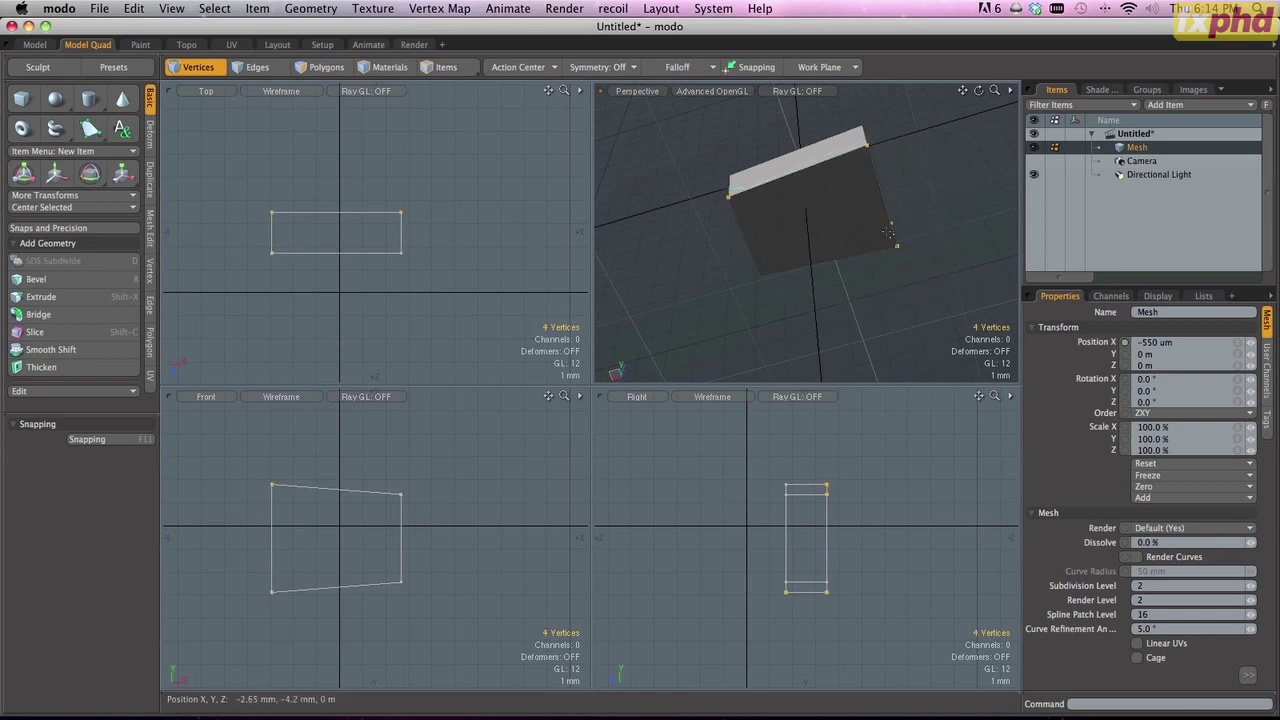
{"action": "key", "text": "2"}
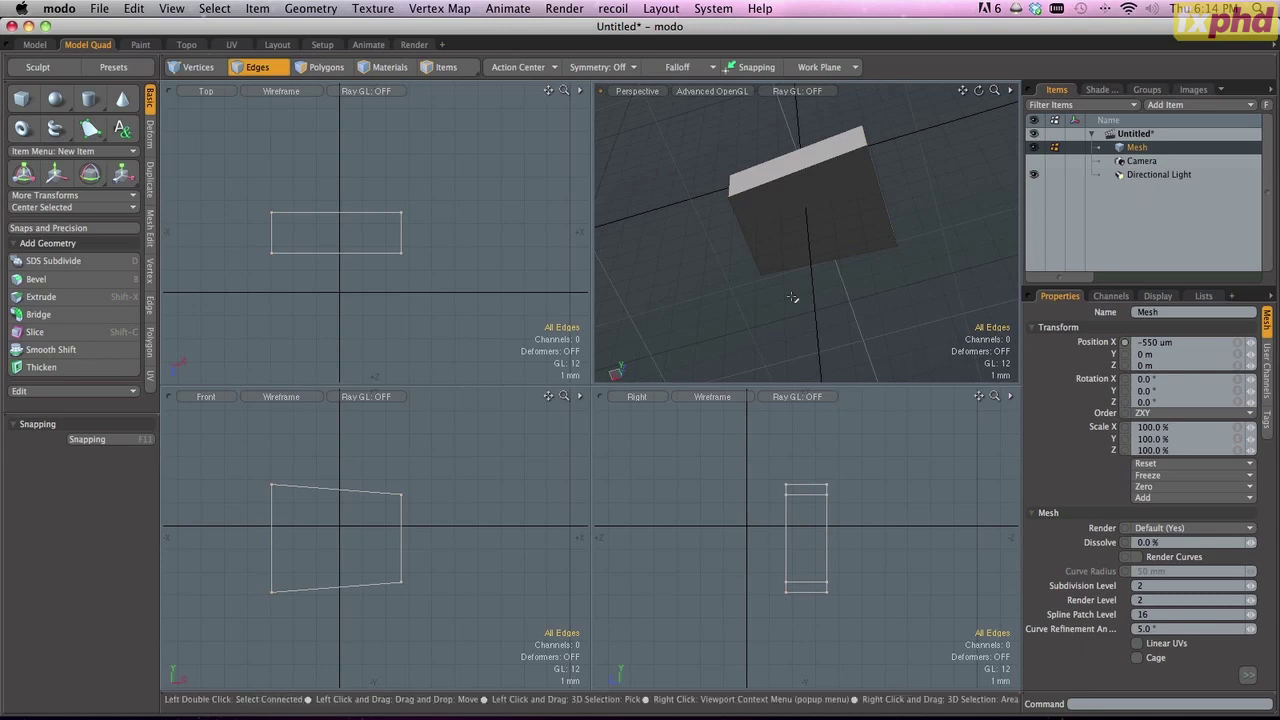
{"action": "left_click", "coordinate": [780, 172]}
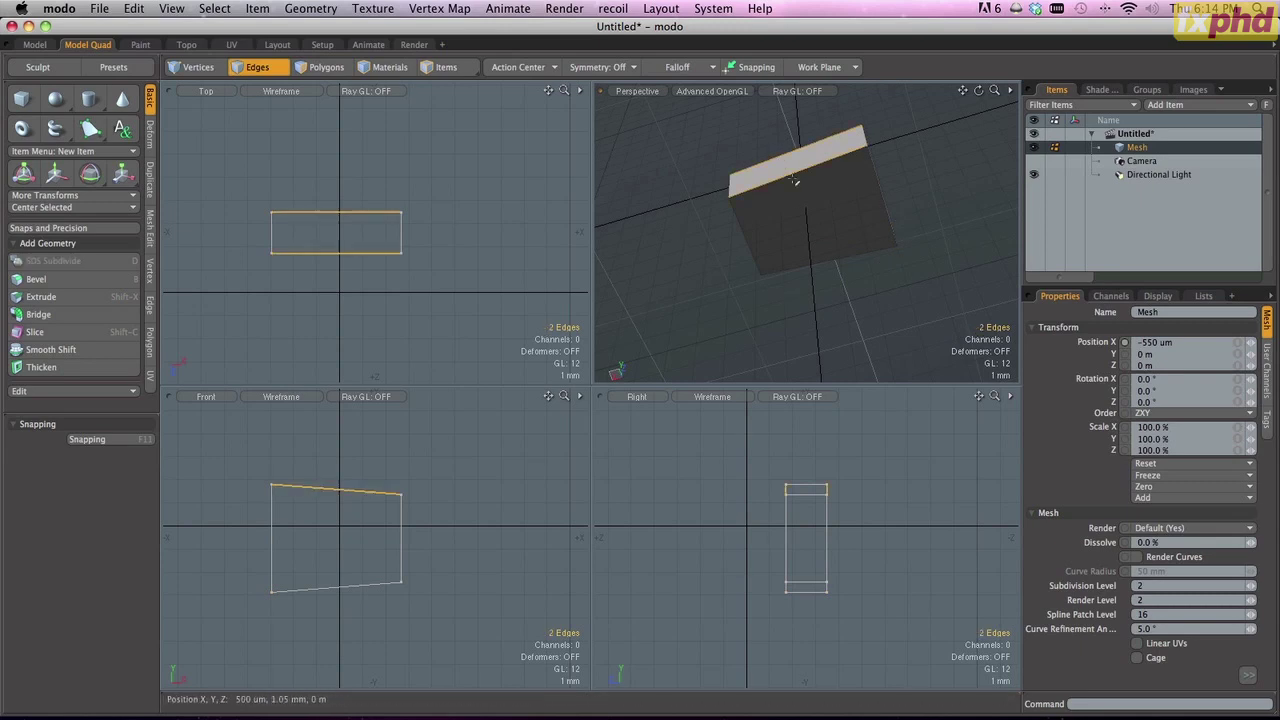
- Alternate between polygon and vertex selection to compare the selection stored in each mode, and clear them
{"action": "key", "text": "3"}
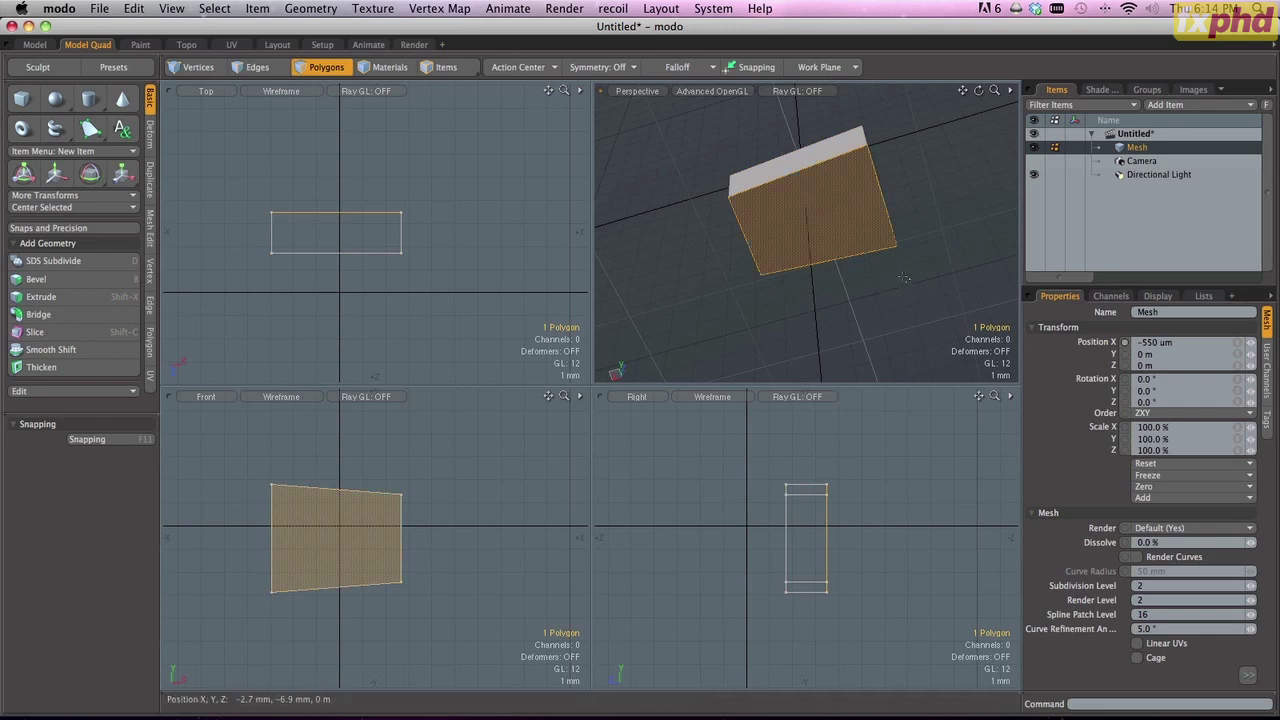
{"action": "key", "text": "1"}
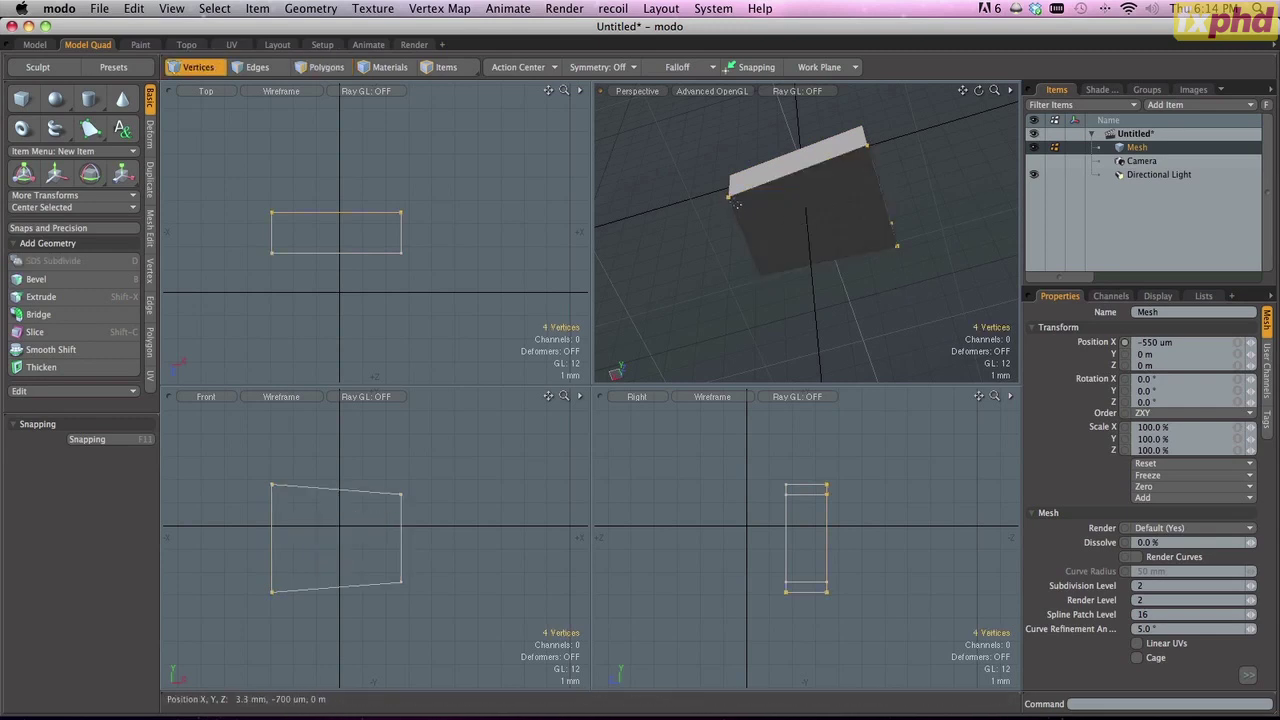
{"action": "key", "text": "3"}
{"action": "left_click", "coordinate": [786, 268]}
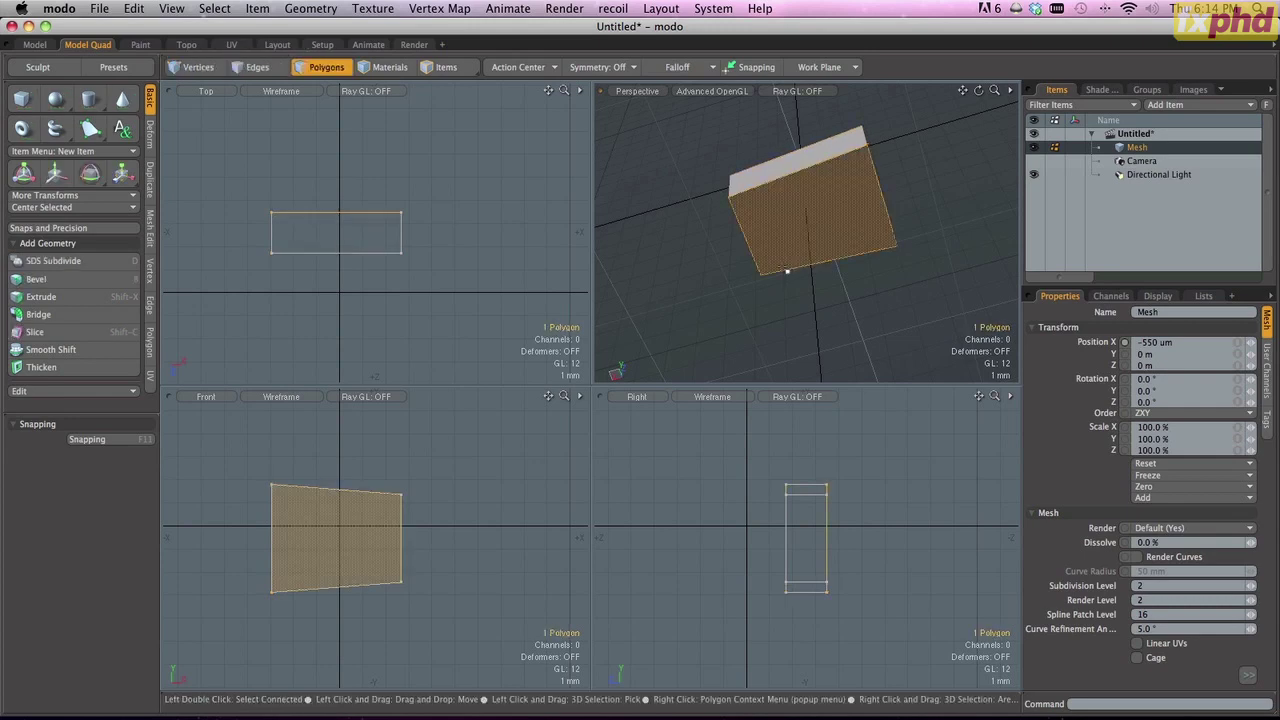
{"action": "key", "text": "1"}
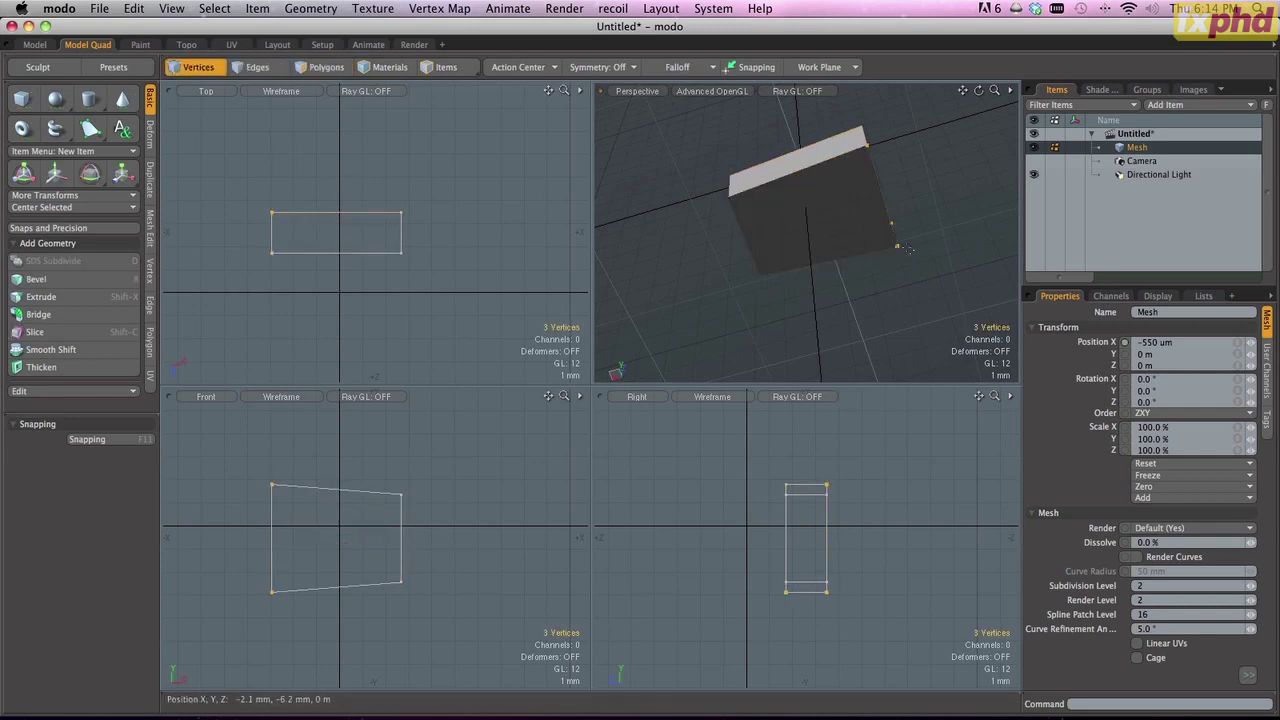
{"action": "key", "text": "3"}
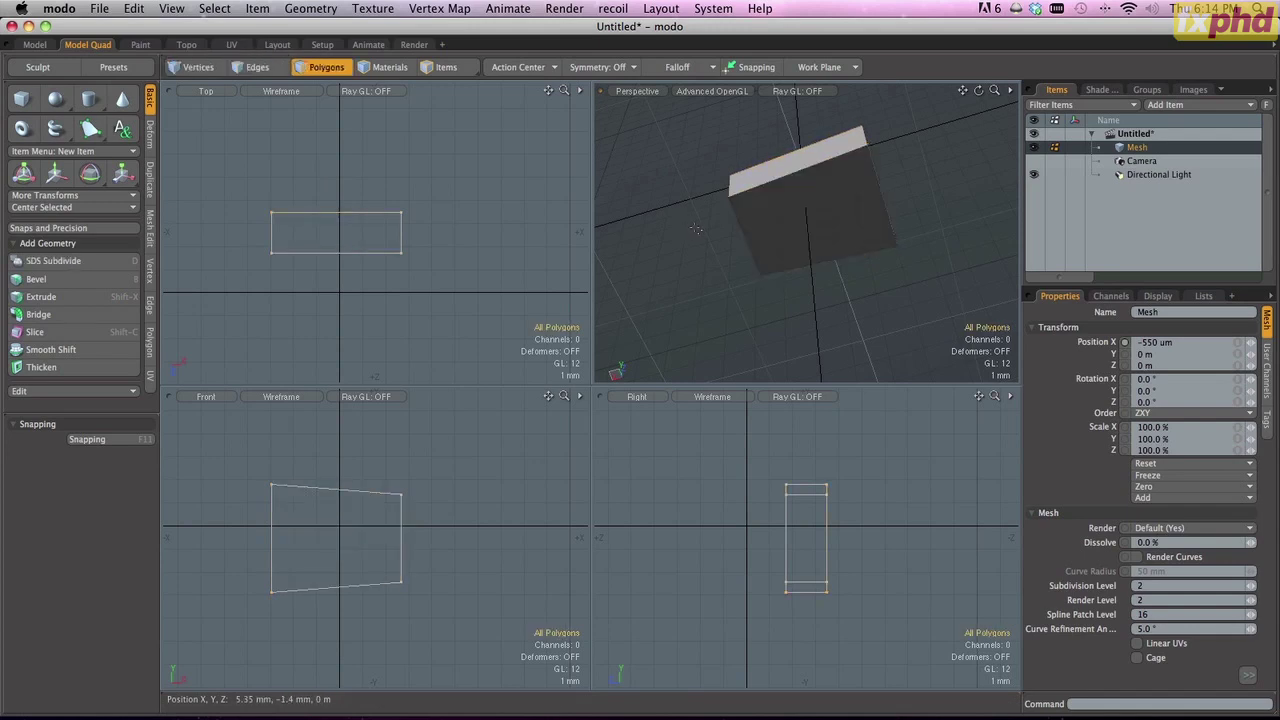
- Cycle repeatedly through the vertex, edge and polygon selection modes, ending on vertices
{"action": "key", "text": "space"}
{"action": "key", "text": "space"}
{"action": "key", "text": "space"}
{"action": "key", "text": "space"}
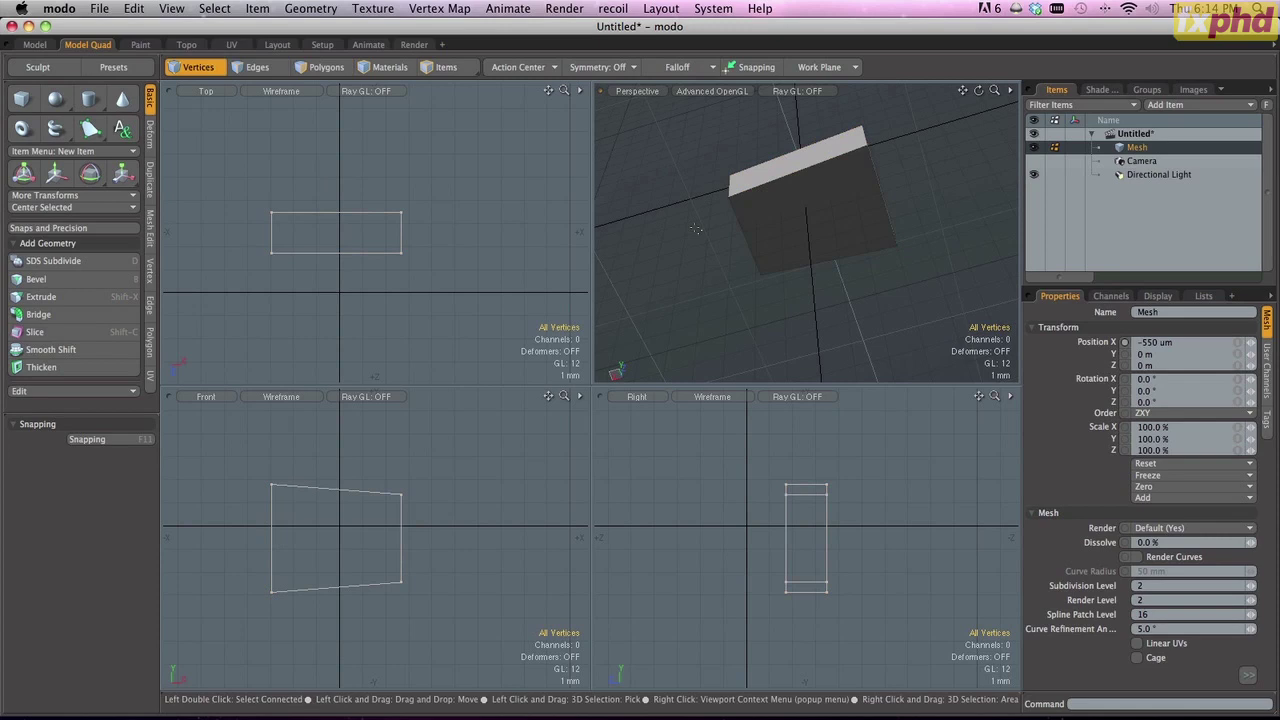
{"action": "key", "text": "space"}
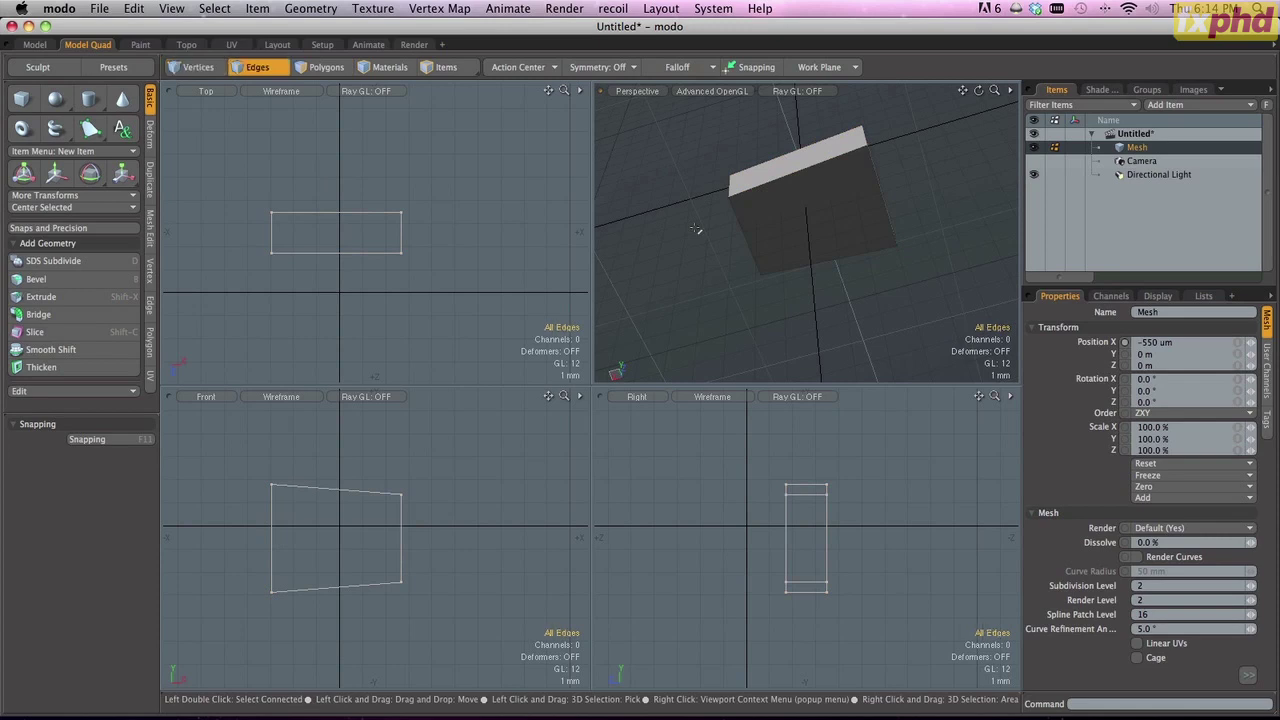
{"action": "key", "text": "space"}
{"action": "key", "text": "space"}
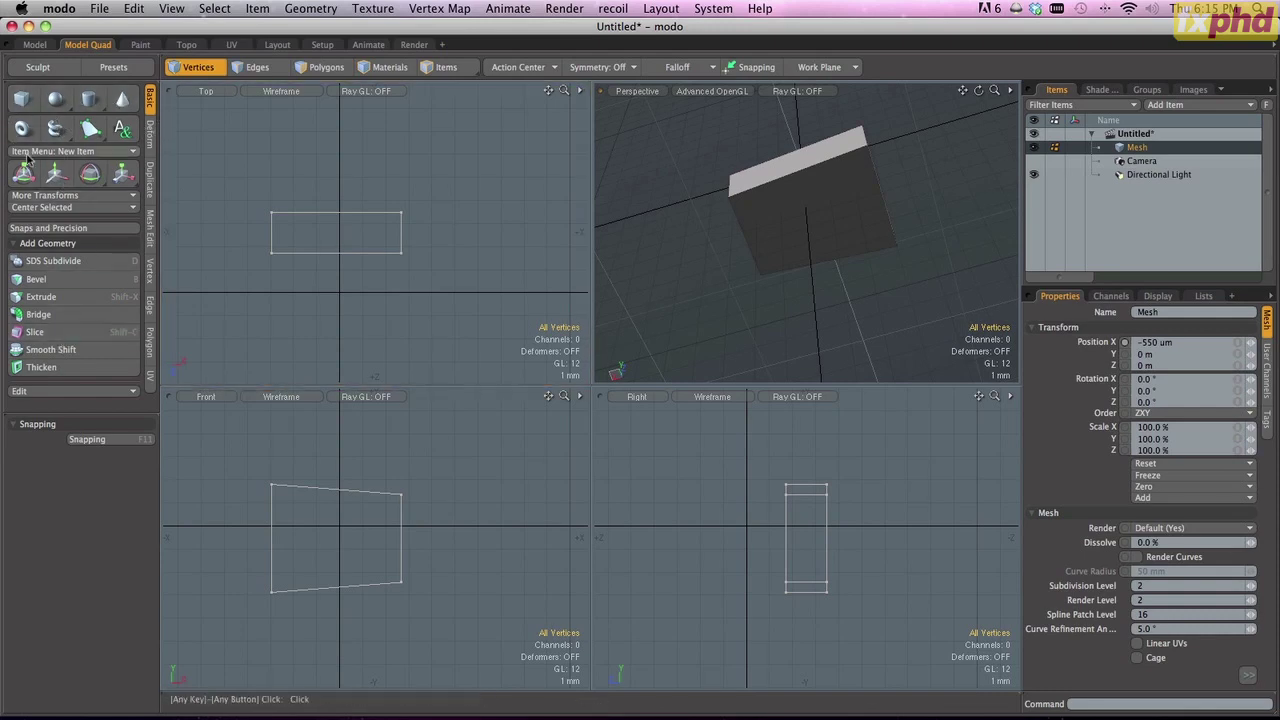
- Look through the deform, duplicate, mesh edit and vertex tool sets
{"action": "left_click", "coordinate": [149, 133]}
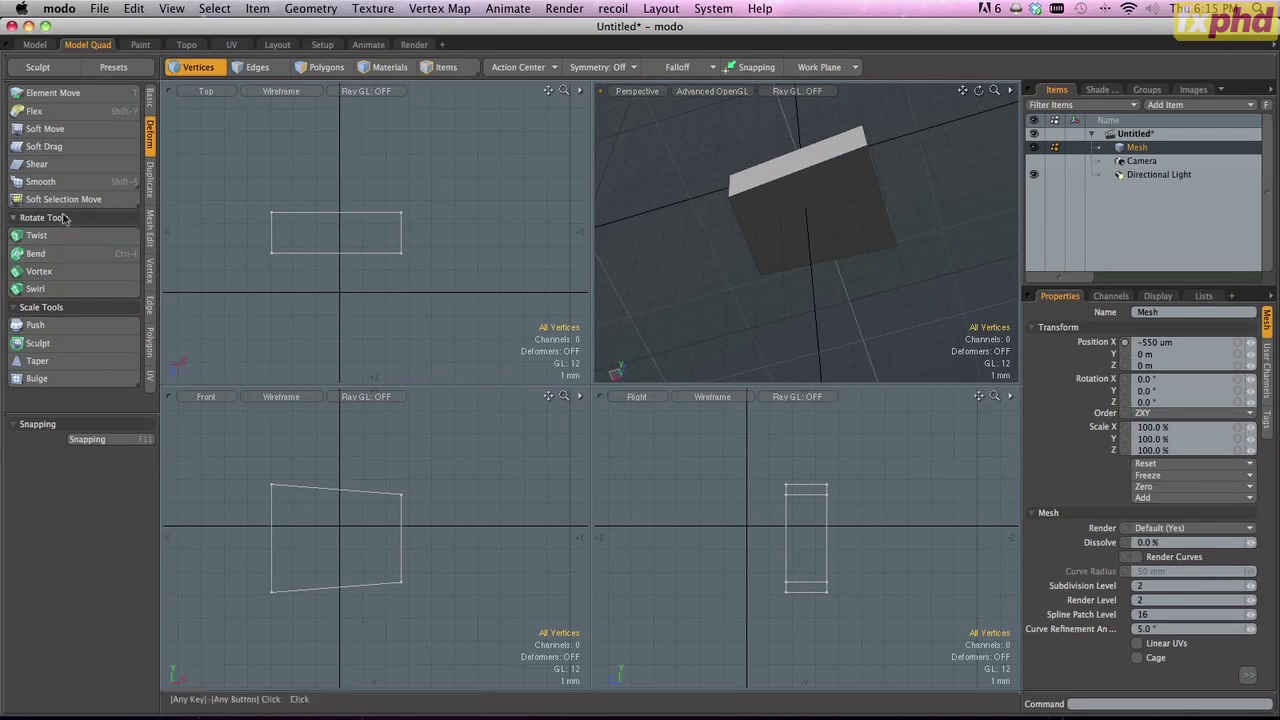
{"action": "left_click", "coordinate": [150, 190]}
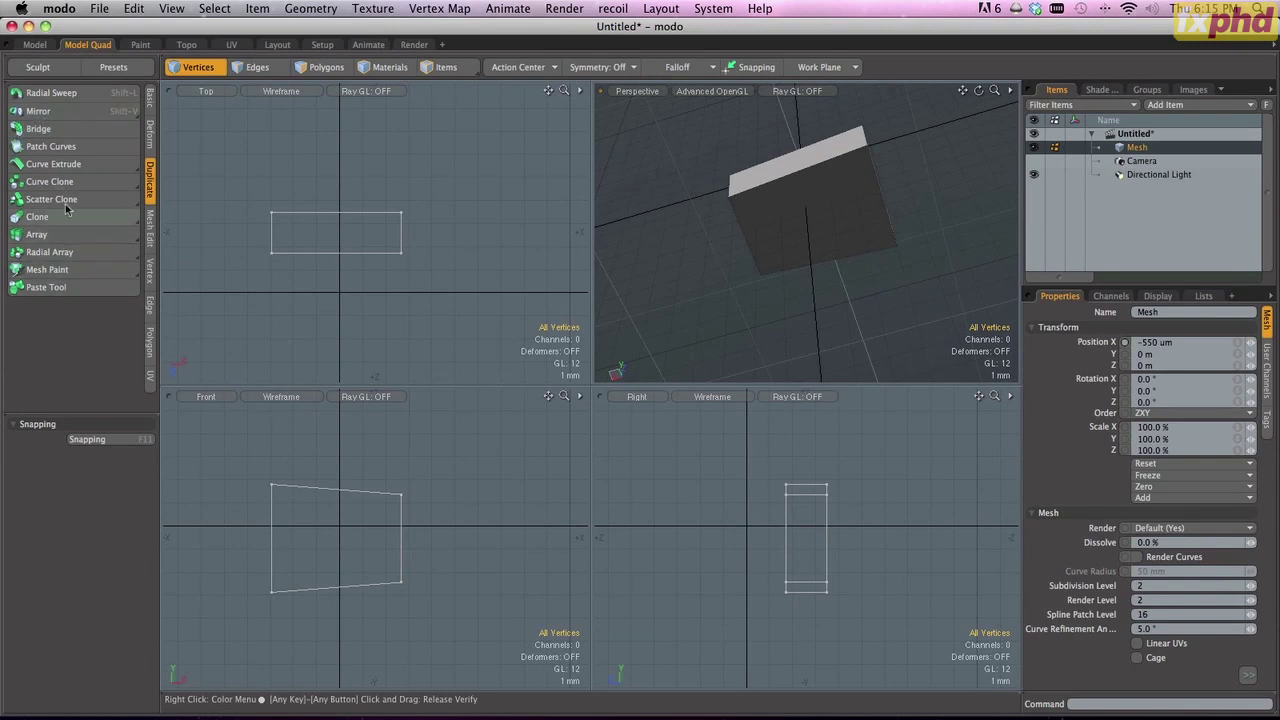
{"action": "left_click", "coordinate": [148, 230]}
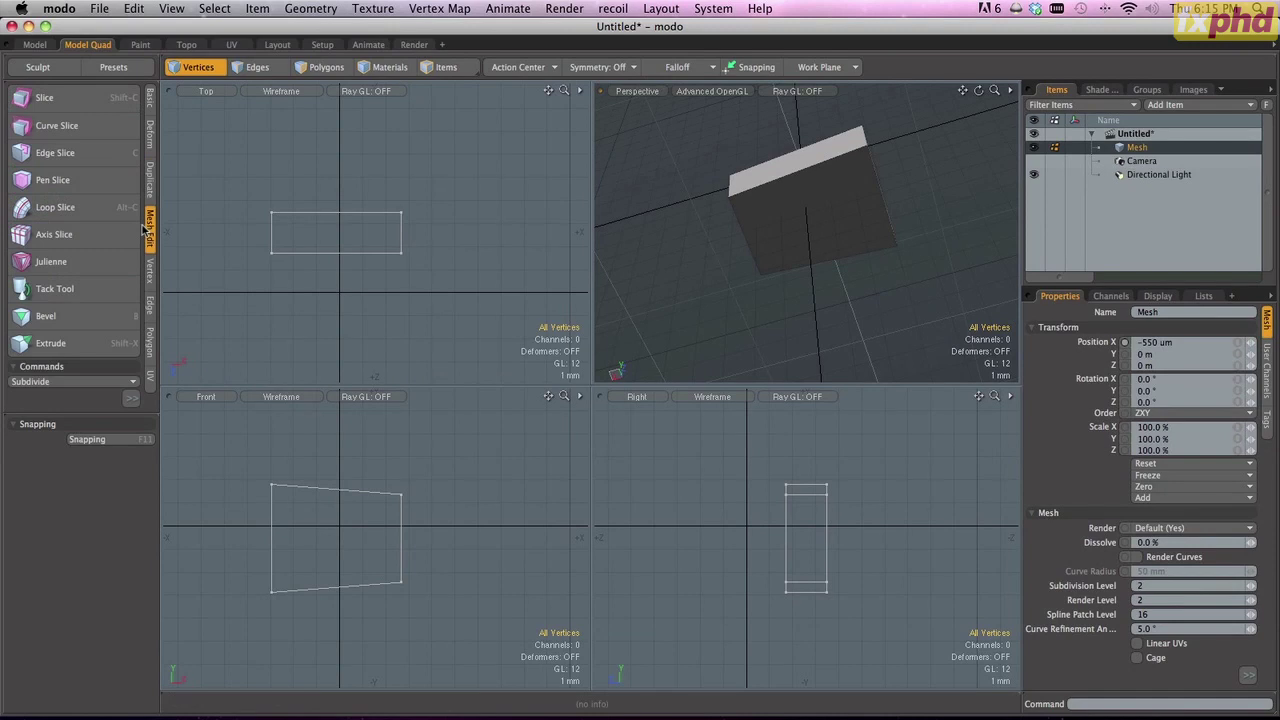
{"action": "left_click", "coordinate": [149, 270]}
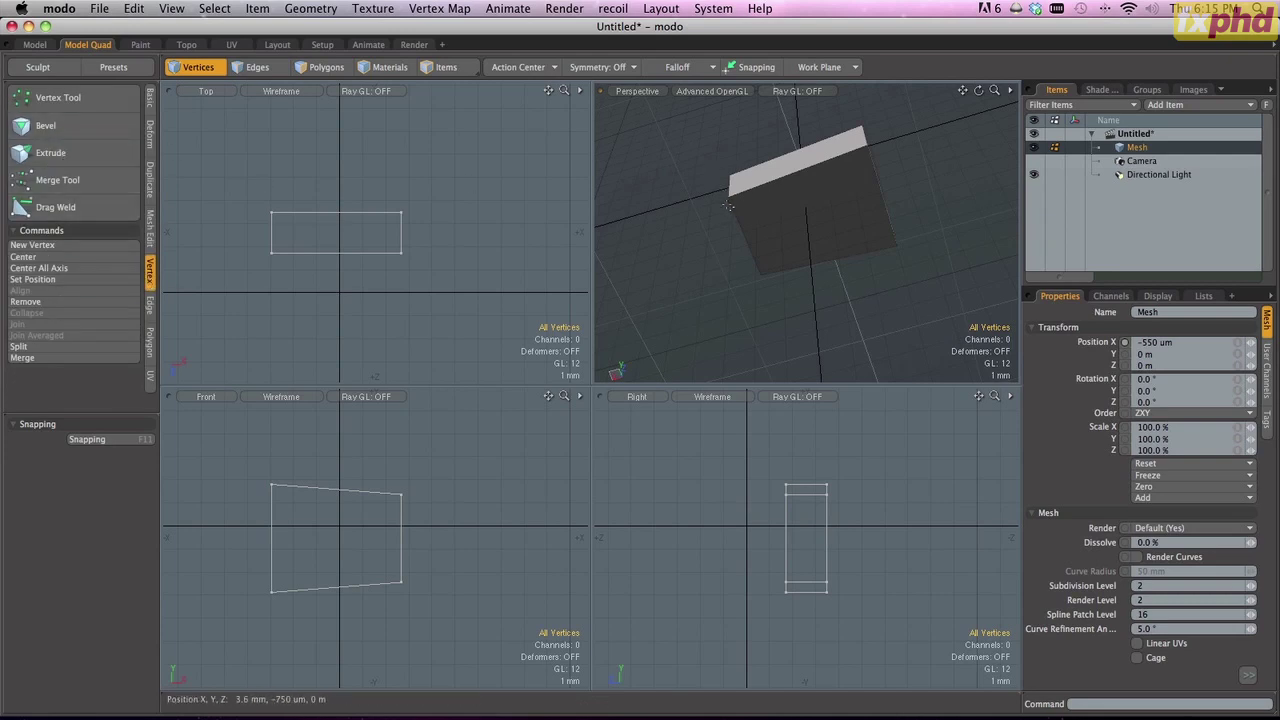
- Pull three corners of the box's end face out of shape with a screen-falloff transform, and lasso-select that end's four vertices
{"action": "key", "text": "w"}
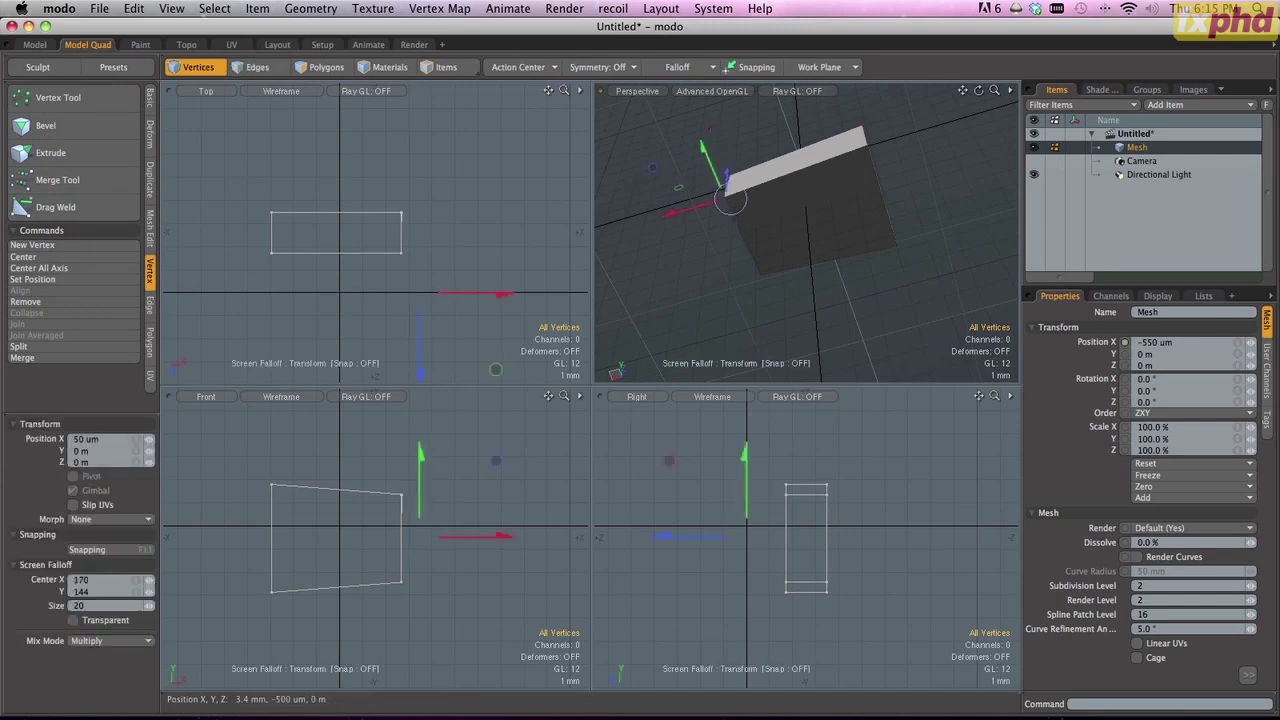
{"action": "left_click_drag", "start_coordinate": [732, 200], "coordinate": [829, 216]}
{"action": "left_click_drag", "start_coordinate": [767, 278], "coordinate": [729, 291]}
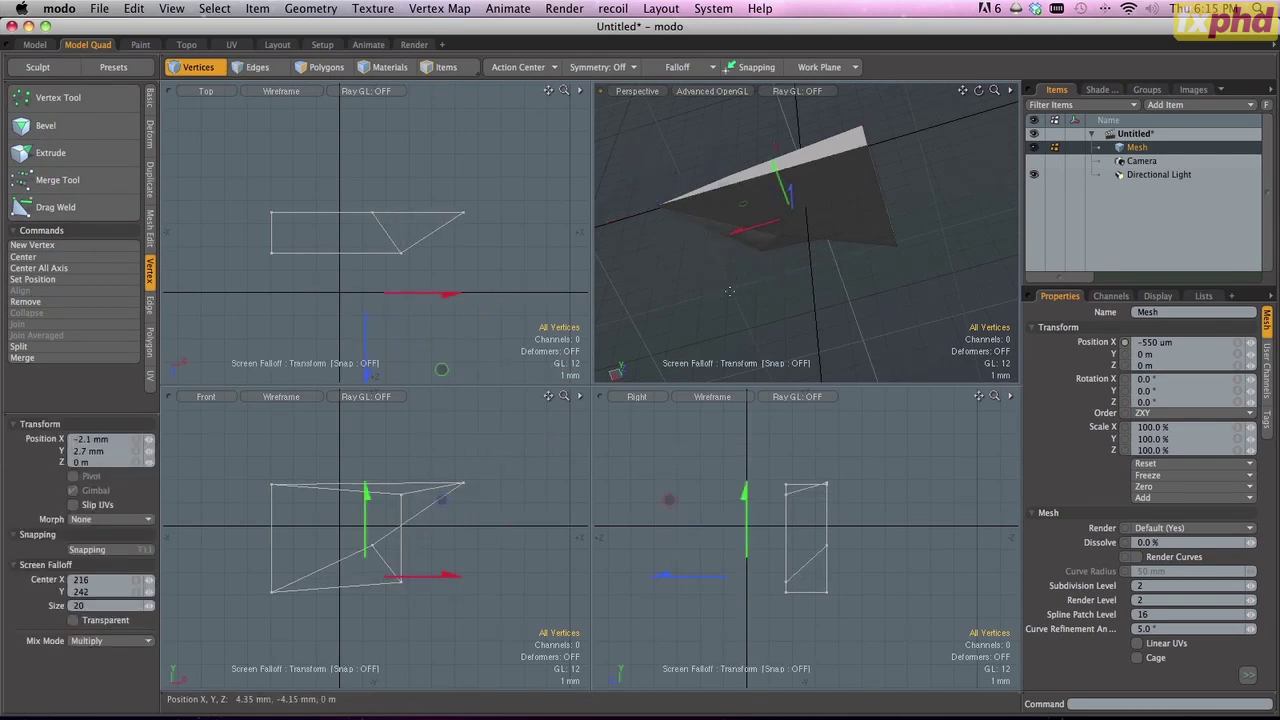
{"action": "left_click_drag", "start_coordinate": [767, 247], "coordinate": [681, 240]}
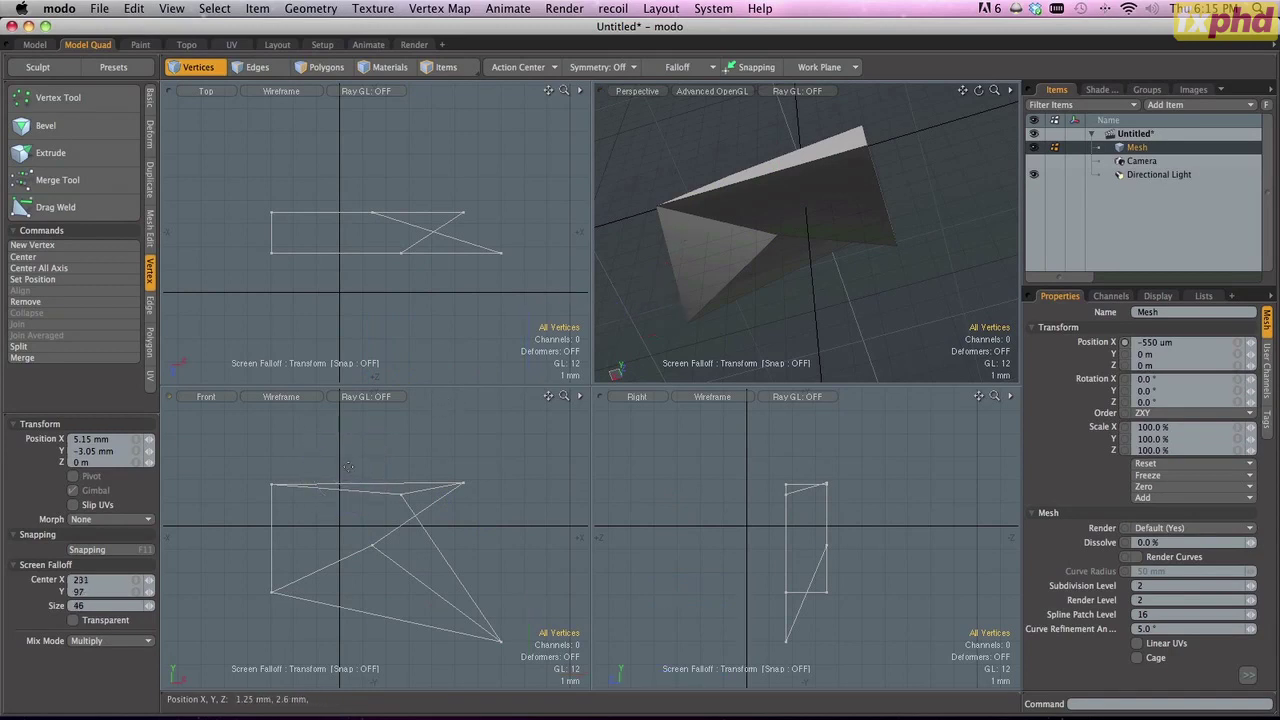
{"action": "key", "text": "space"}
{"action": "mouse_move", "coordinate": [344, 469]}
{"action": "right_mouse_down"}
{"action": "mouse_move", "coordinate": [598, 540]}
{"action": "mouse_move", "coordinate": [587, 628]}
{"action": "mouse_move", "coordinate": [529, 674]}
{"action": "mouse_move", "coordinate": [350, 681]}
{"action": "right_mouse_up"}
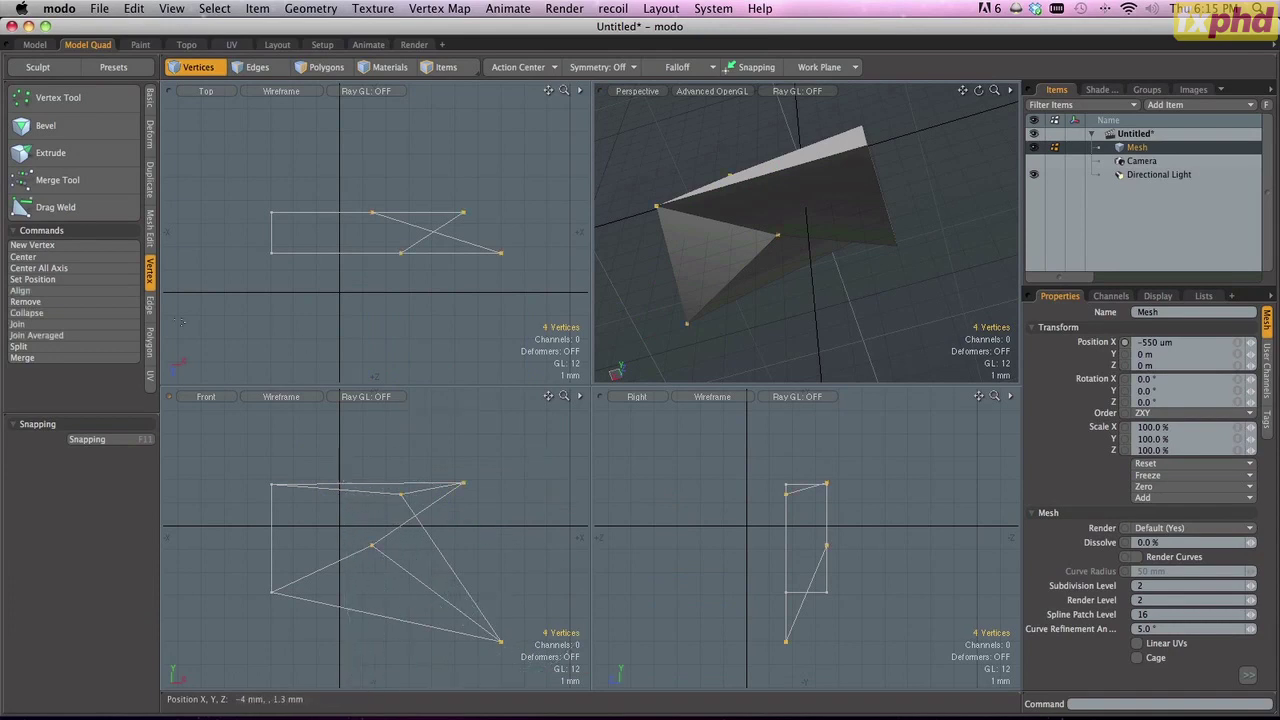
- Try setting the four selected vertices' X position to 5 m, and undo the change
{"action": "left_click", "coordinate": [33, 279]}
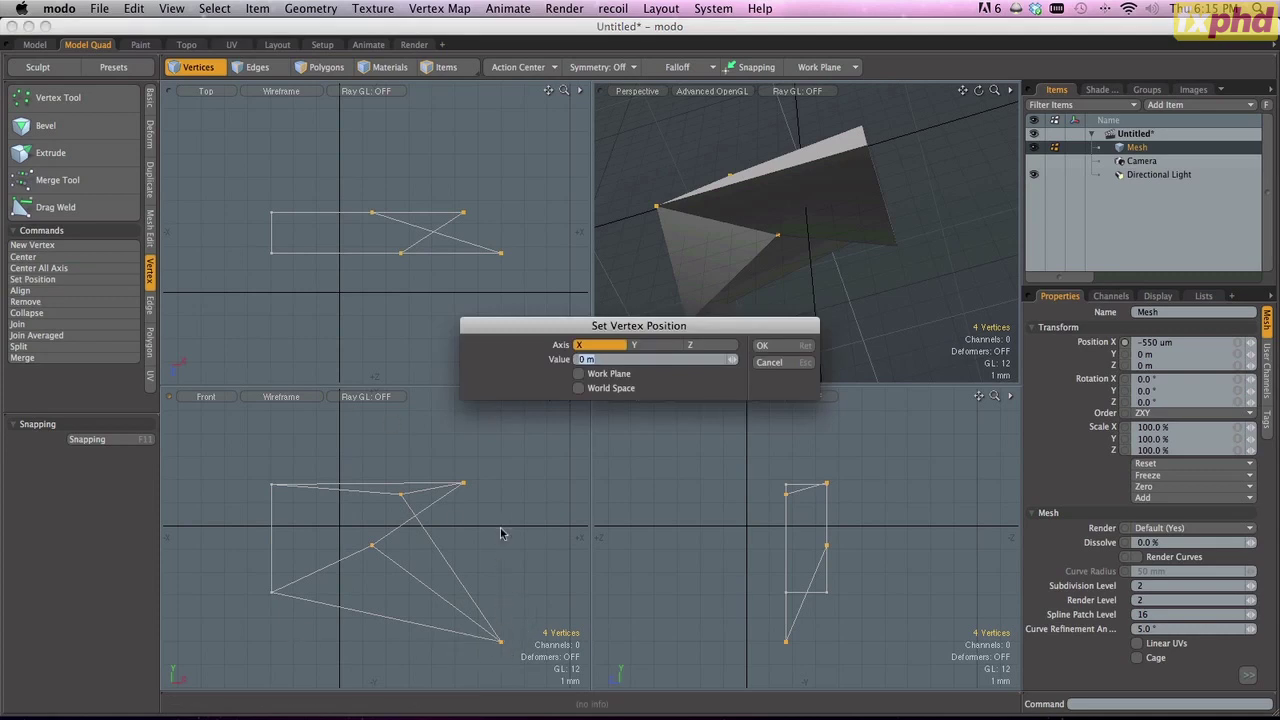
{"action": "type", "text": "5"}
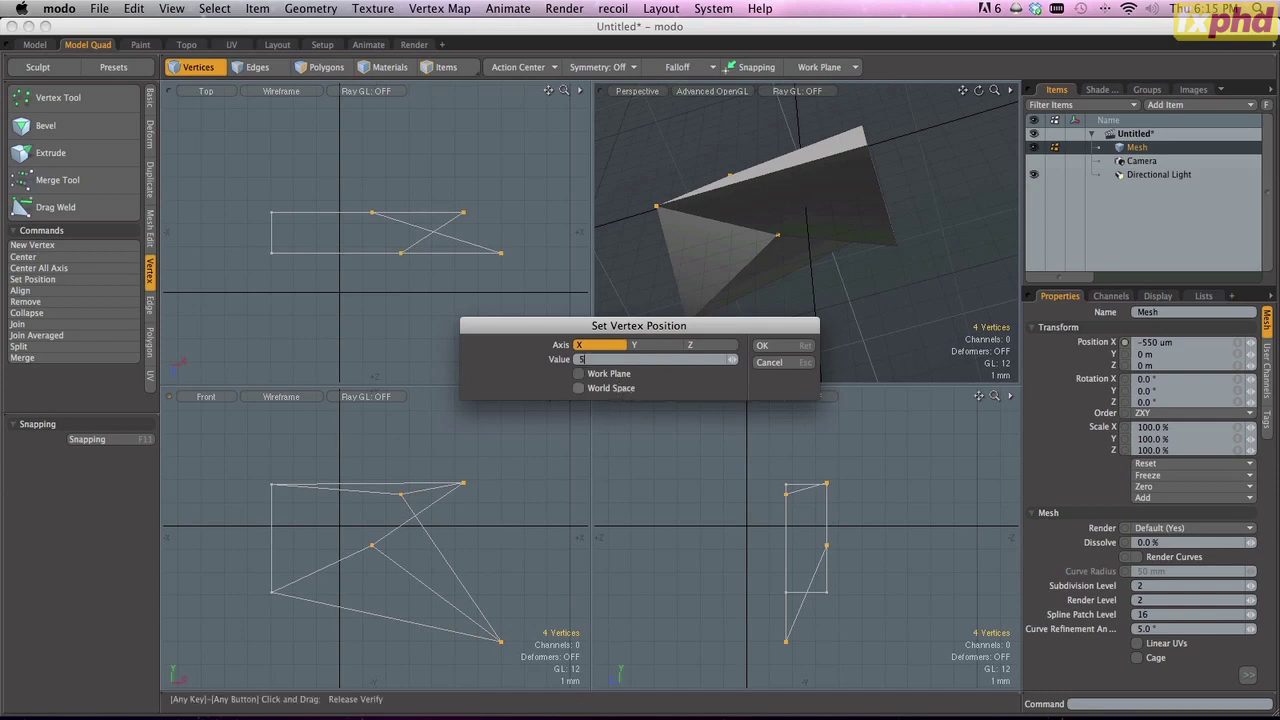
{"action": "left_click", "coordinate": [772, 349]}
{"action": "scroll", "coordinate": [368, 521], "scroll_direction": "down", "scroll_amount": 5}
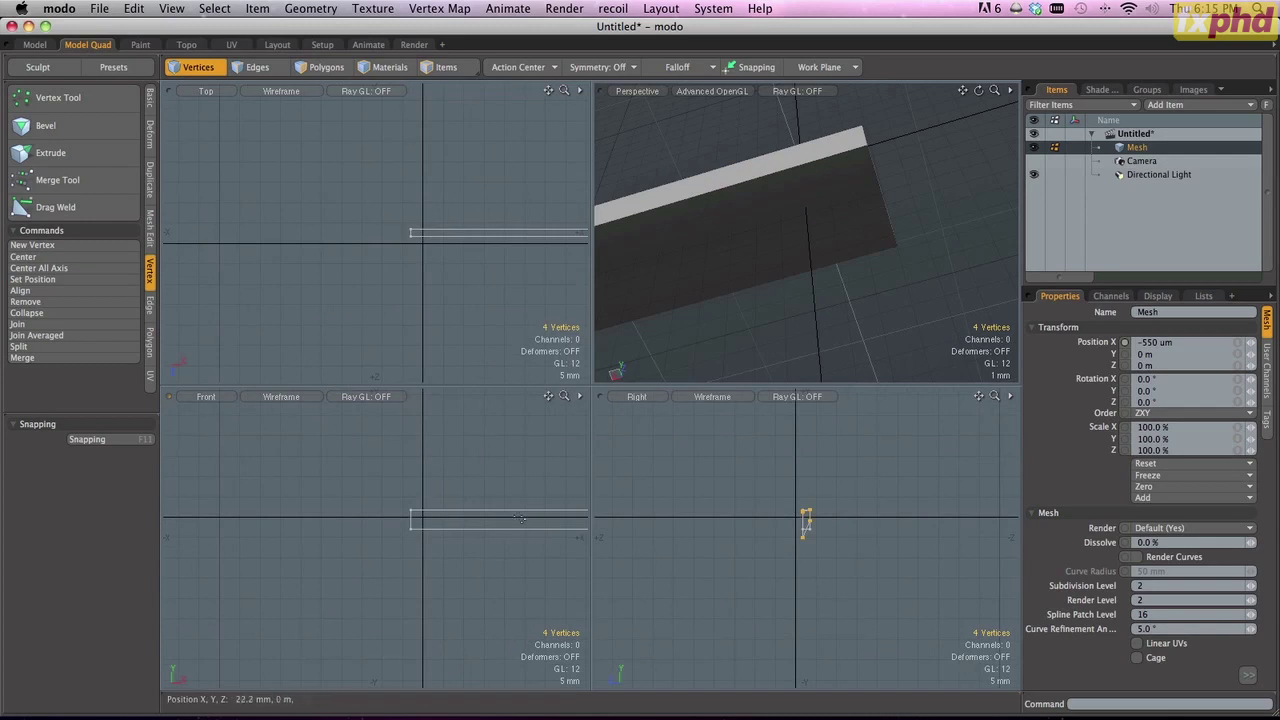
{"action": "scroll", "coordinate": [350, 519], "scroll_direction": "down", "scroll_amount": 8}
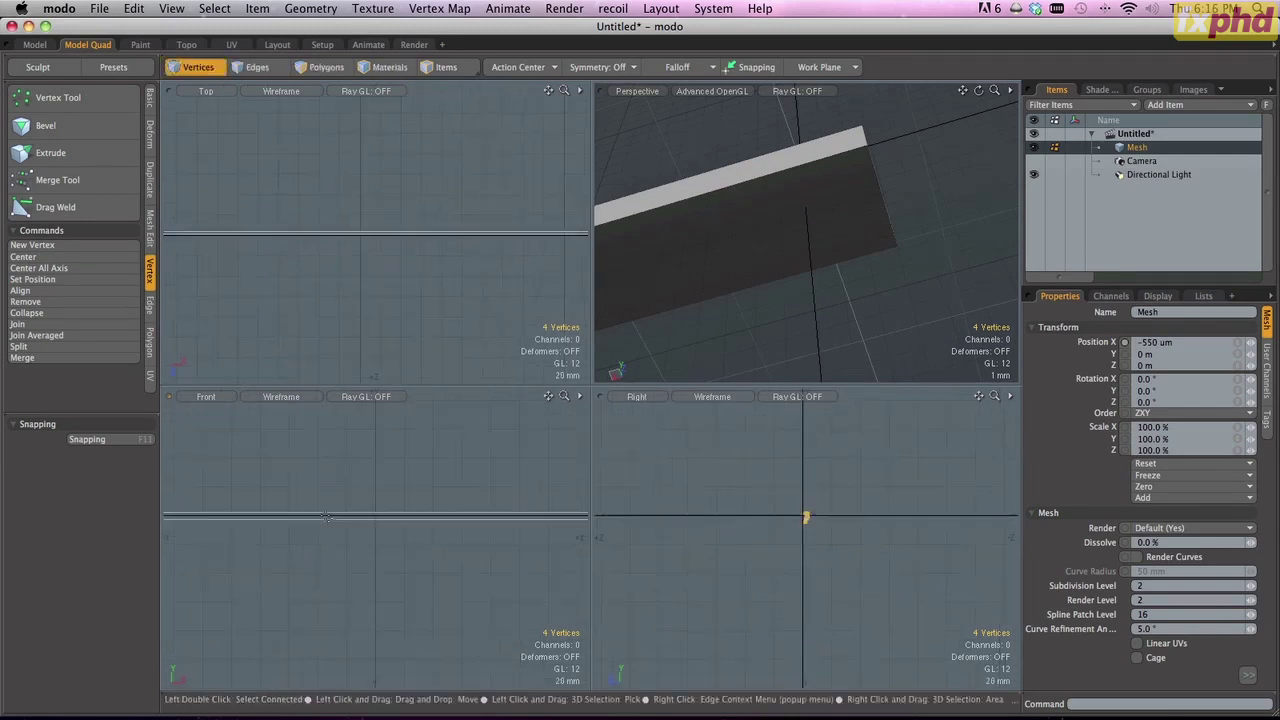
{"action": "left_click_drag", "start_coordinate": [330, 517], "coordinate": [362, 520], "text": "alt+shift"}
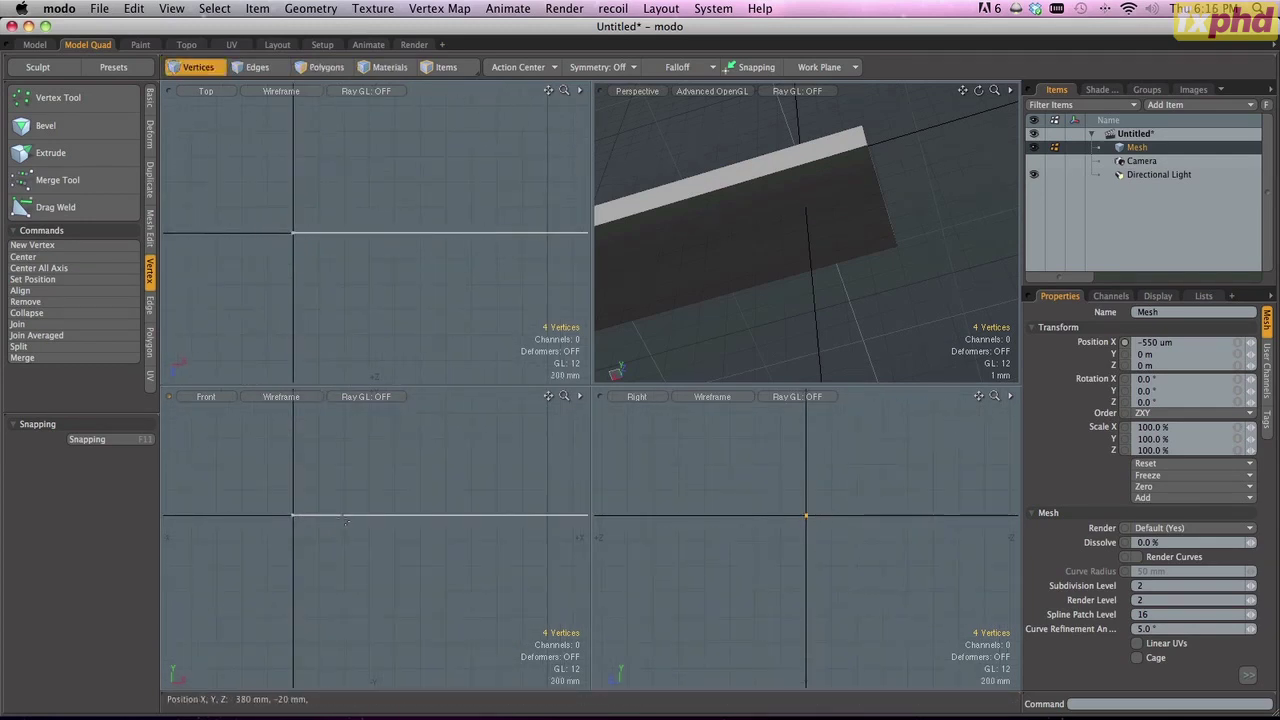
{"action": "key", "text": "super+z"}
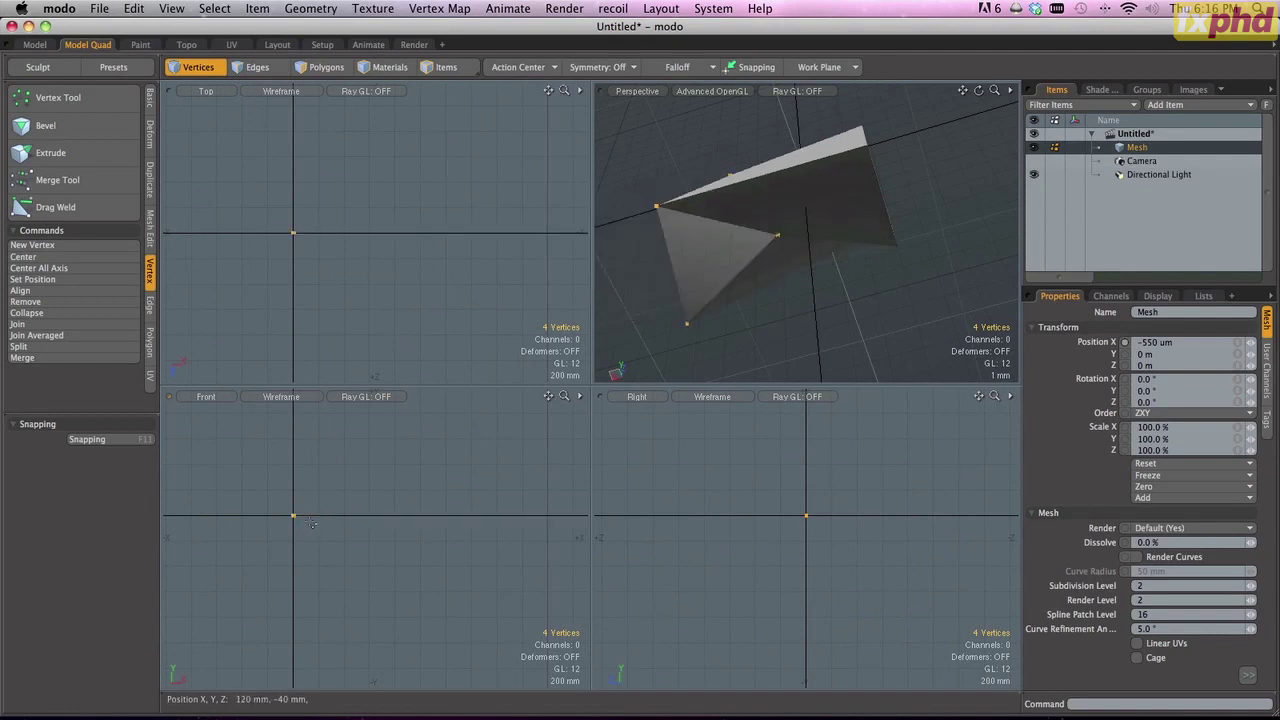
- Set the four selected vertices' X position to 10 mm to align them, and clear the selection
{"action": "scroll", "coordinate": [308, 520], "scroll_direction": "up", "scroll_amount": 8}
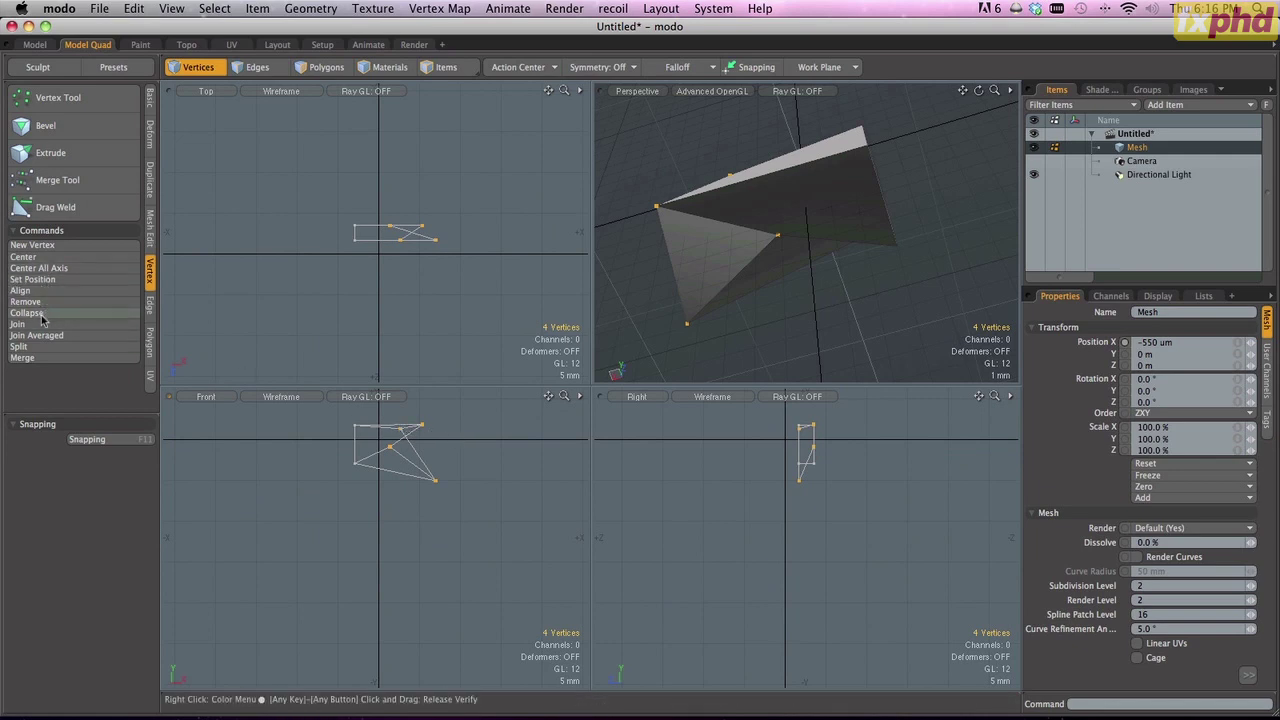
{"action": "left_click", "coordinate": [33, 279]}
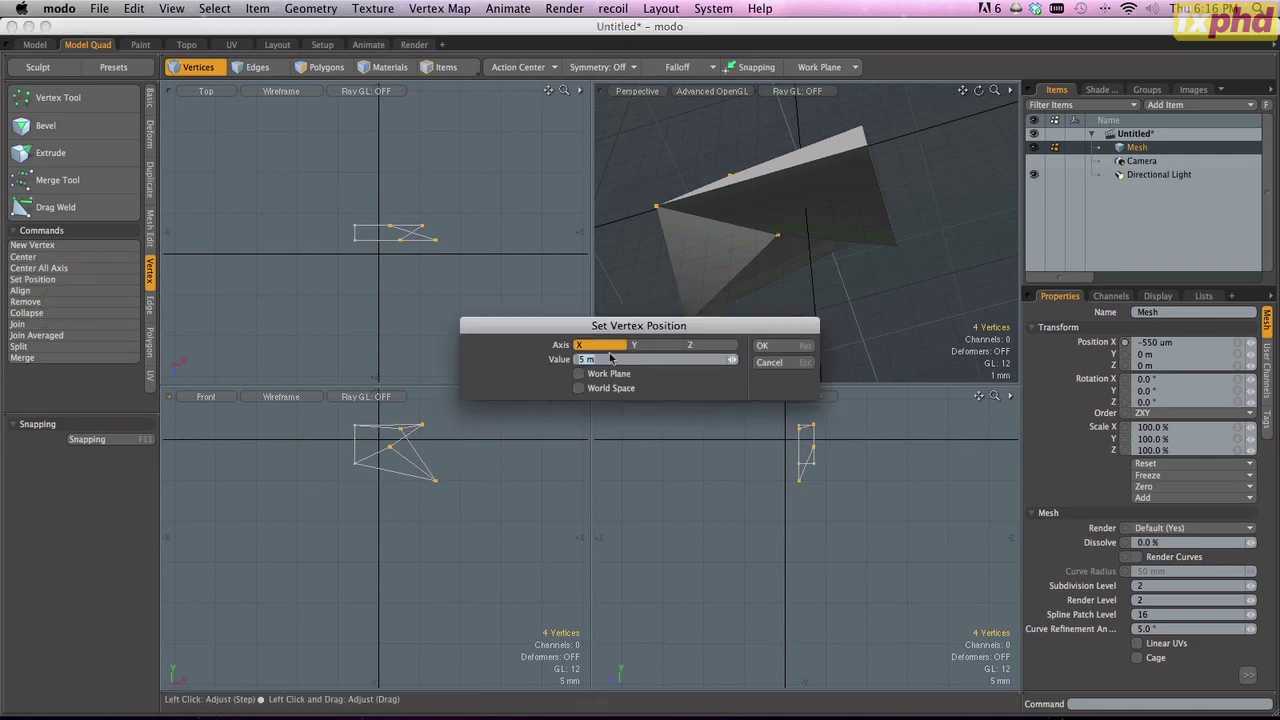
{"action": "type", "text": "10mm"}
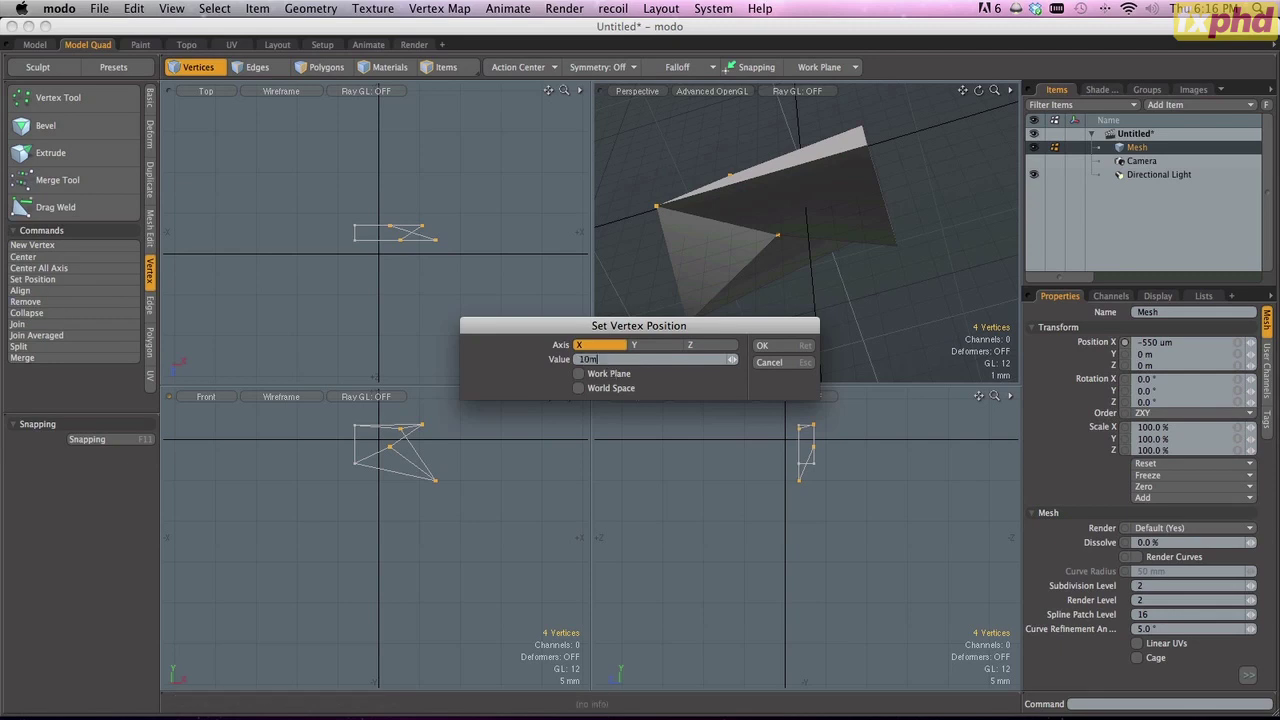
{"action": "left_click", "coordinate": [806, 347]}
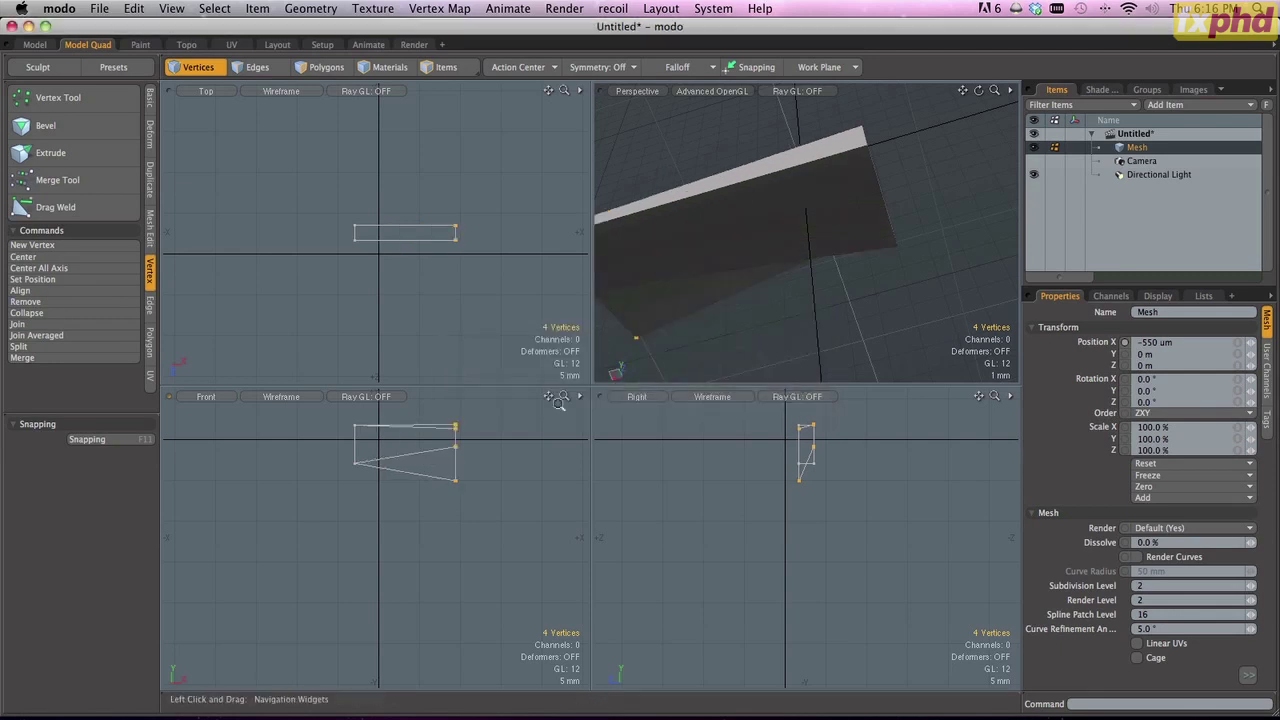
{"action": "key", "text": "a"}
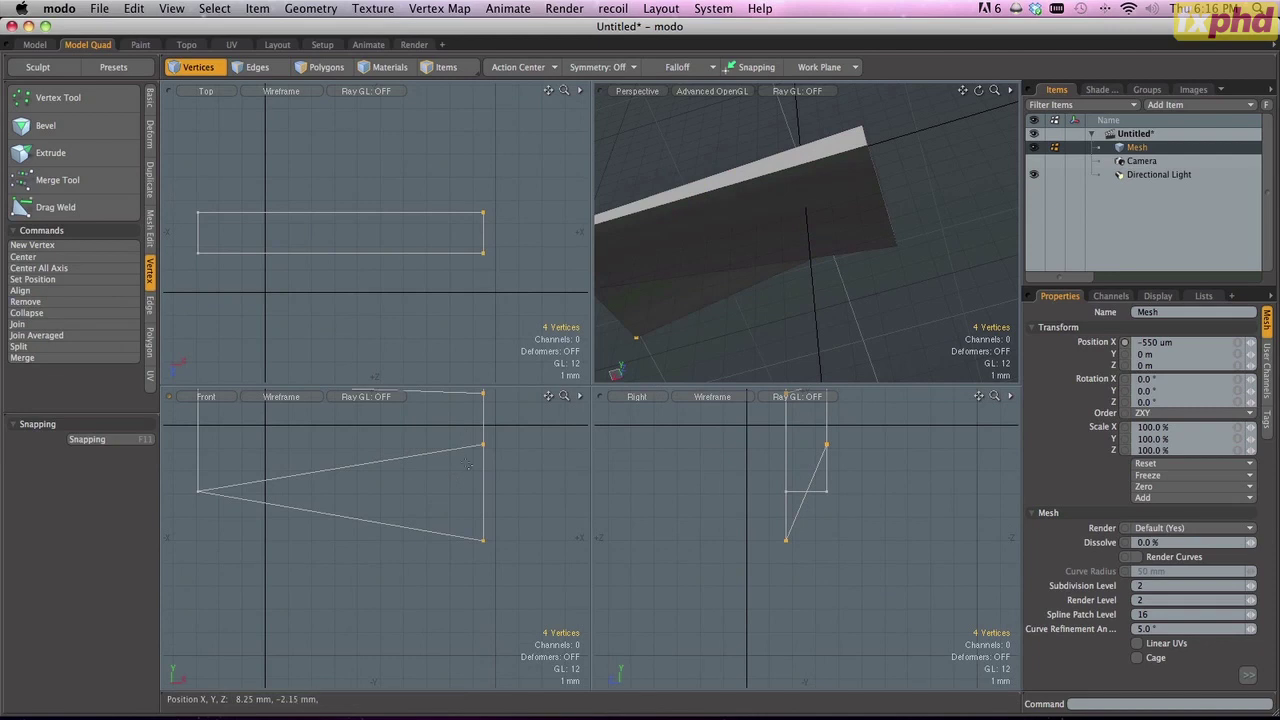
{"action": "key", "text": "a"}
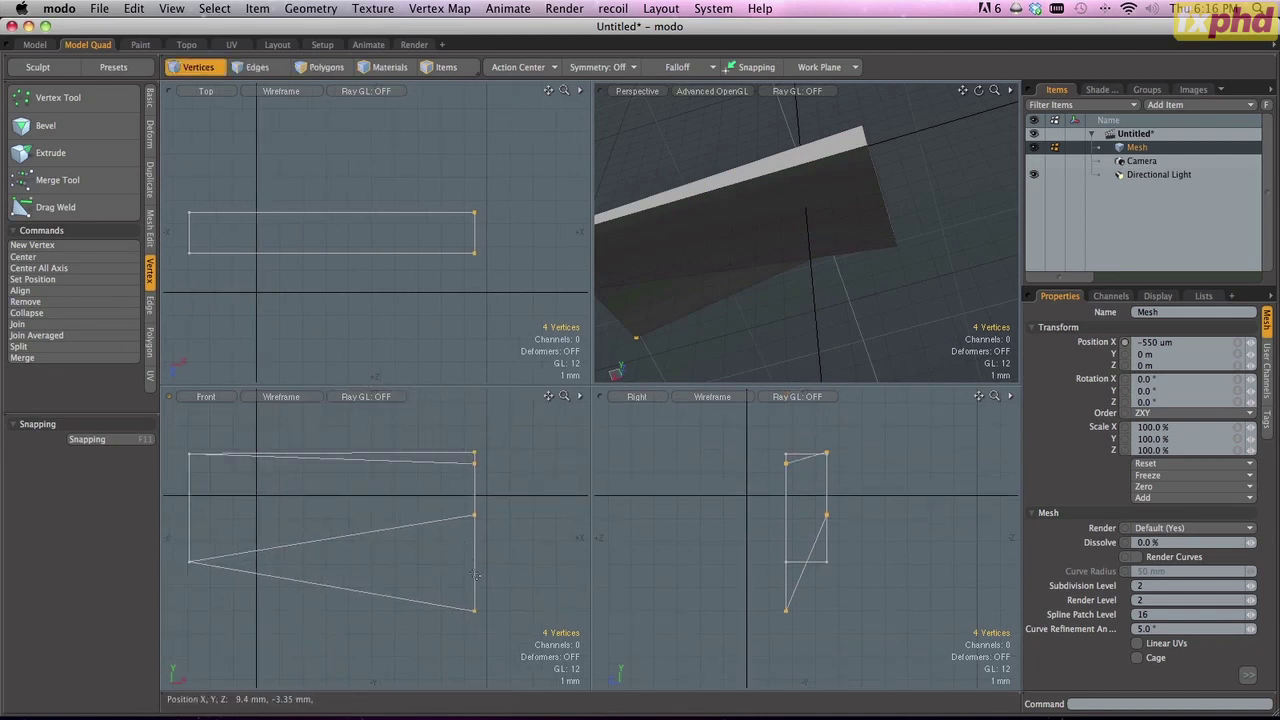
{"action": "key", "text": "a"}
{"action": "left_click_drag", "start_coordinate": [790, 280], "coordinate": [700, 300], "text": "alt"}
{"action": "left_click", "coordinate": [866, 274]}
{"action": "scroll", "coordinate": [800, 260], "scroll_direction": "up", "scroll_amount": 3}
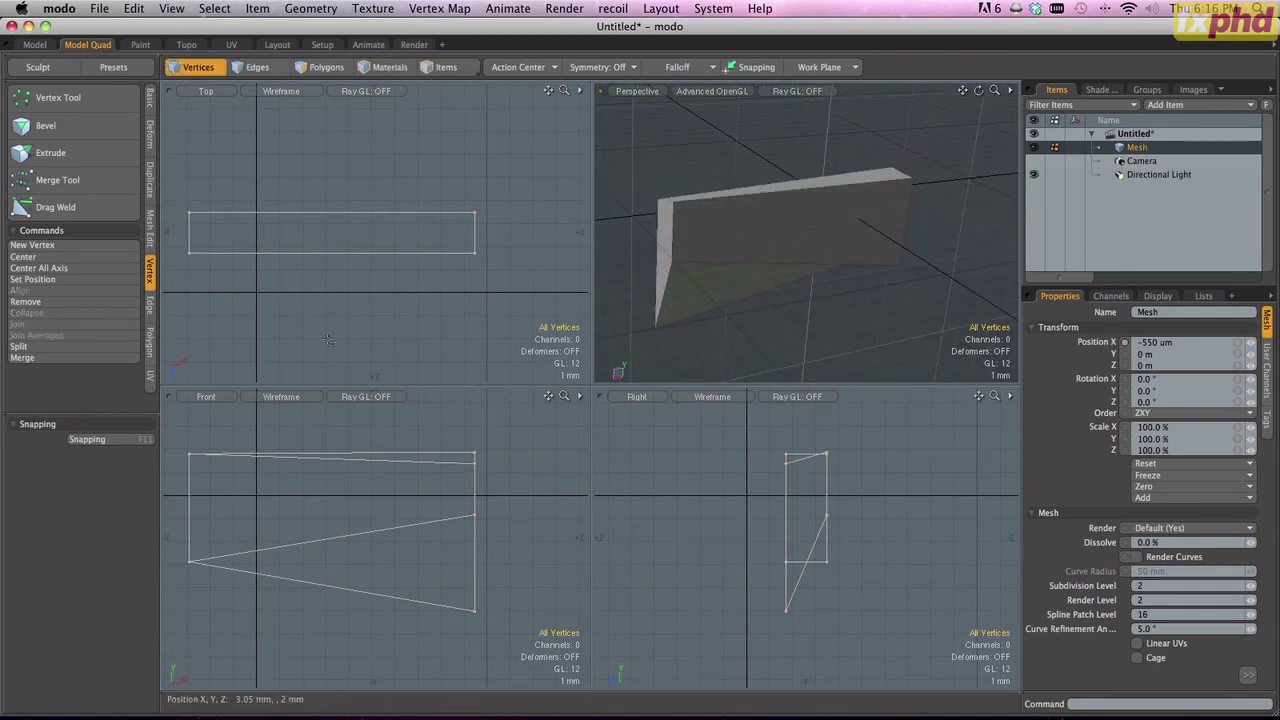
- Look through the edge, polygon and UV tool sets, and return to the basic tools
{"action": "left_click", "coordinate": [151, 305]}
{"action": "left_click", "coordinate": [150, 343]}
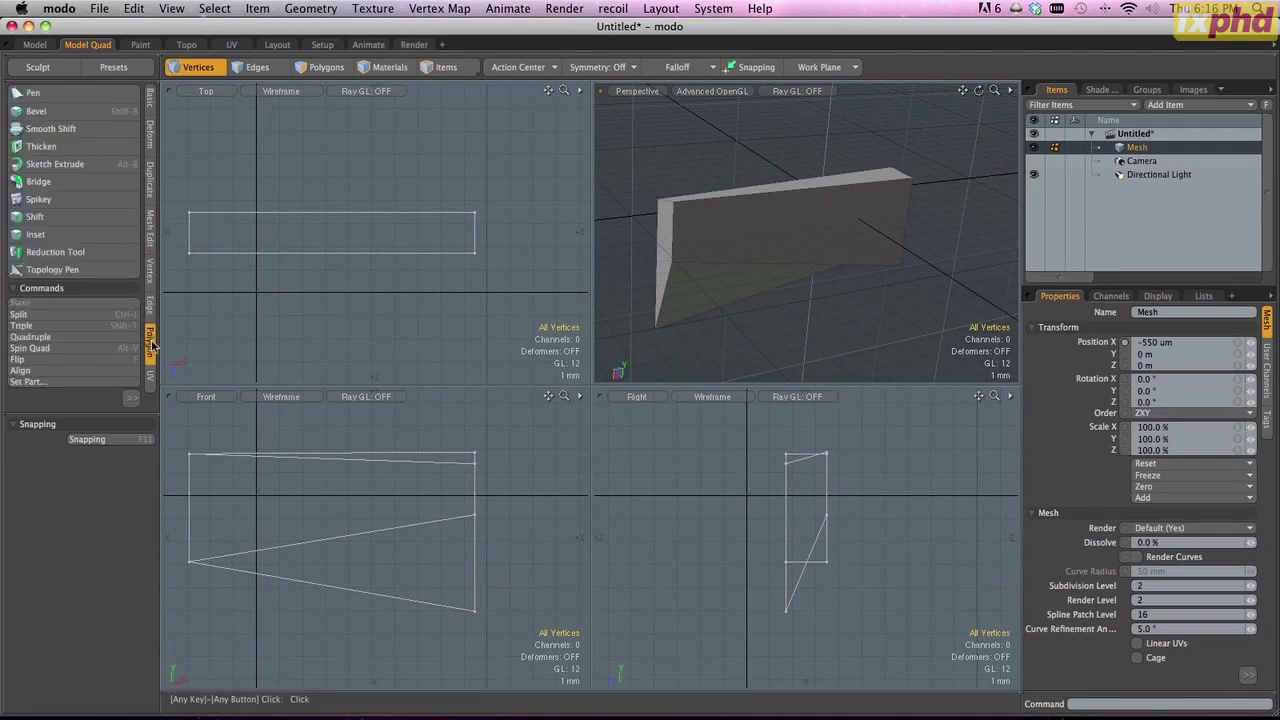
{"action": "left_click", "coordinate": [150, 378]}
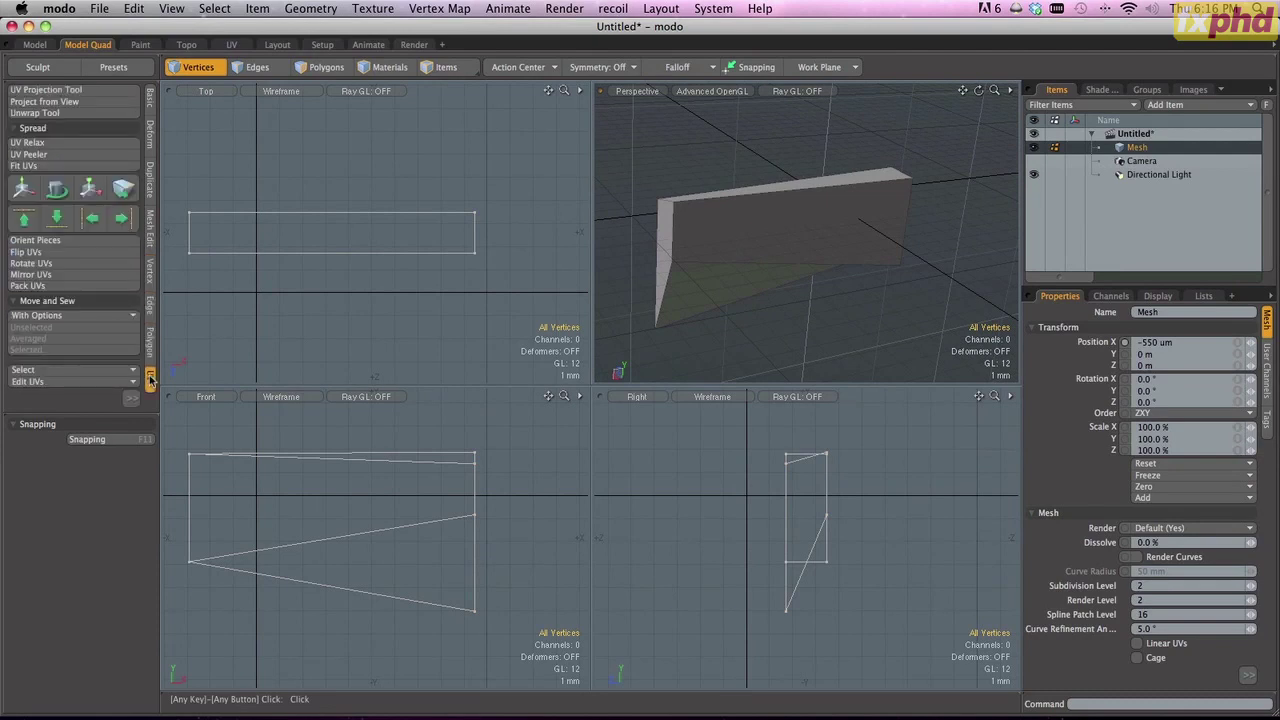
{"action": "left_click", "coordinate": [151, 100]}
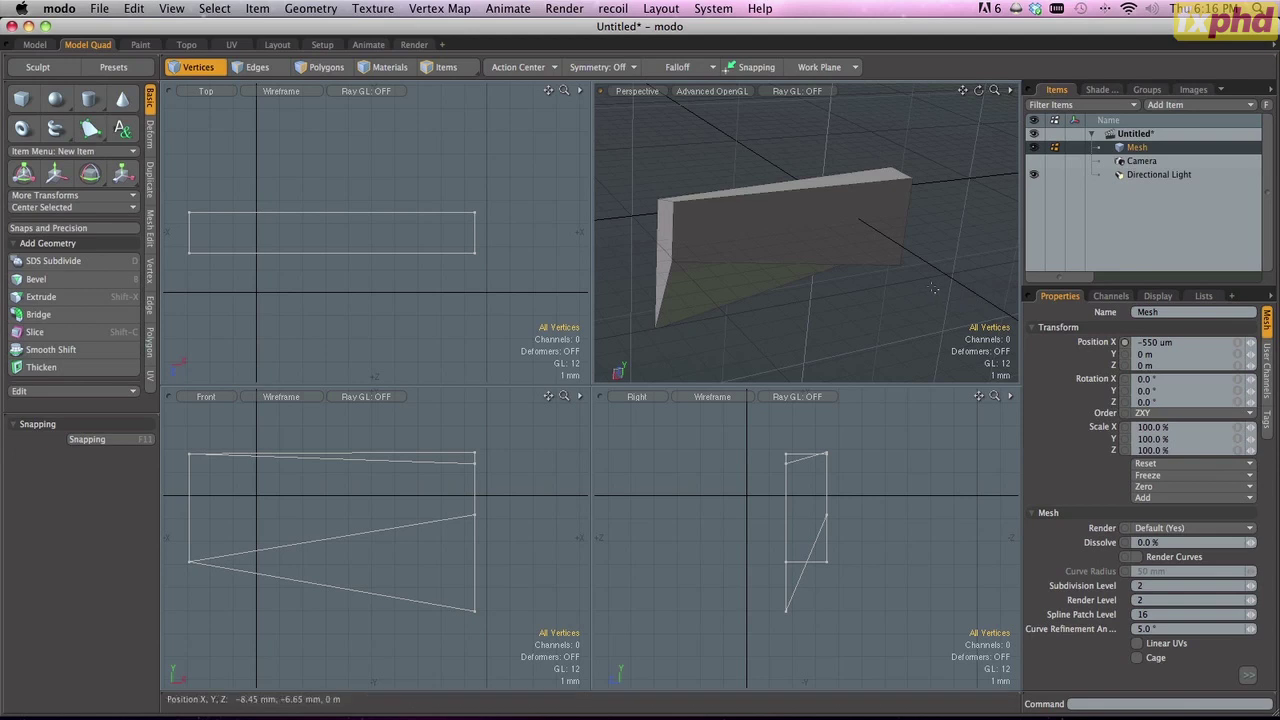
- Move the whole mesh about 2.1 mm in the negative X direction
{"action": "key", "text": "ctrl"}
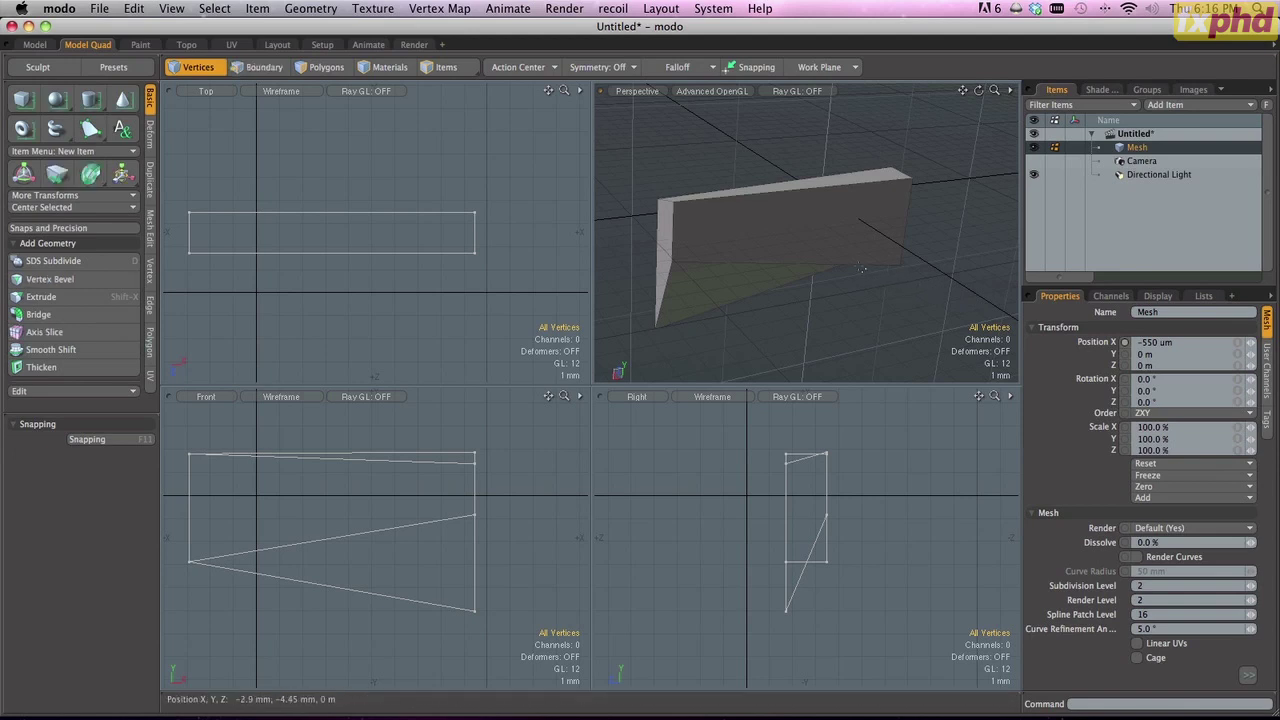
{"action": "key", "text": "w"}
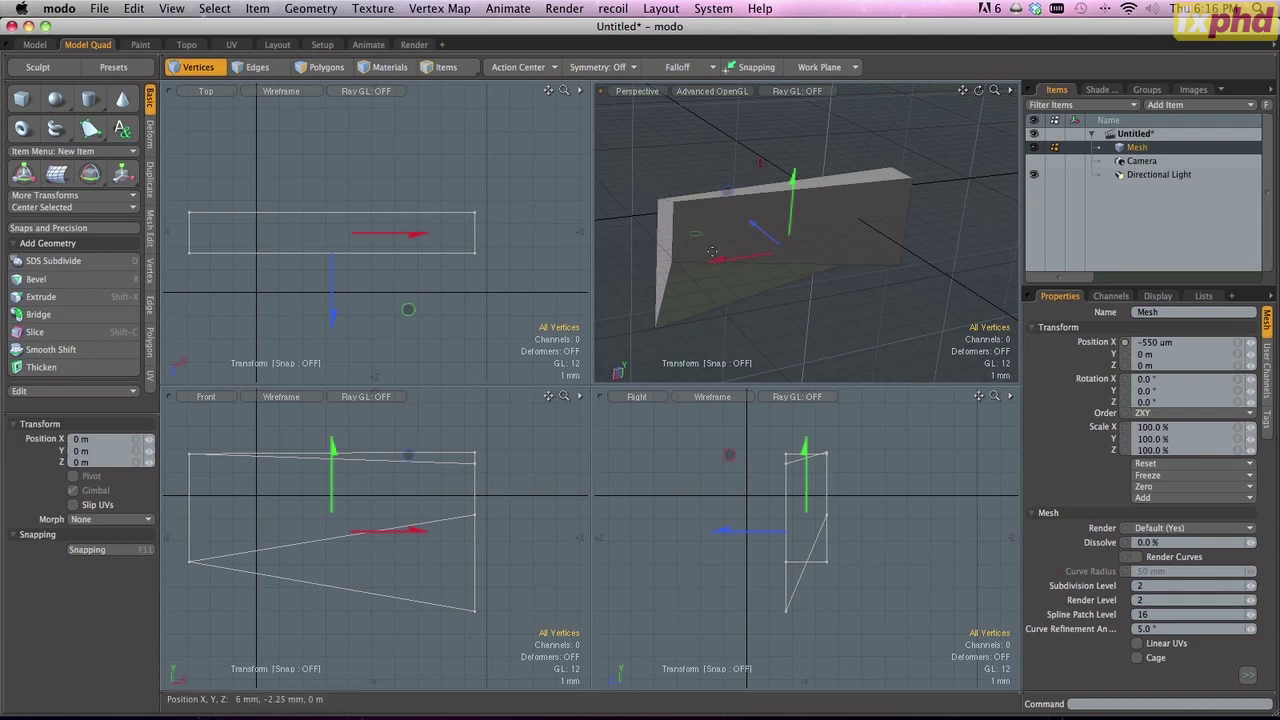
{"action": "left_click_drag", "start_coordinate": [748, 260], "coordinate": [768, 258]}
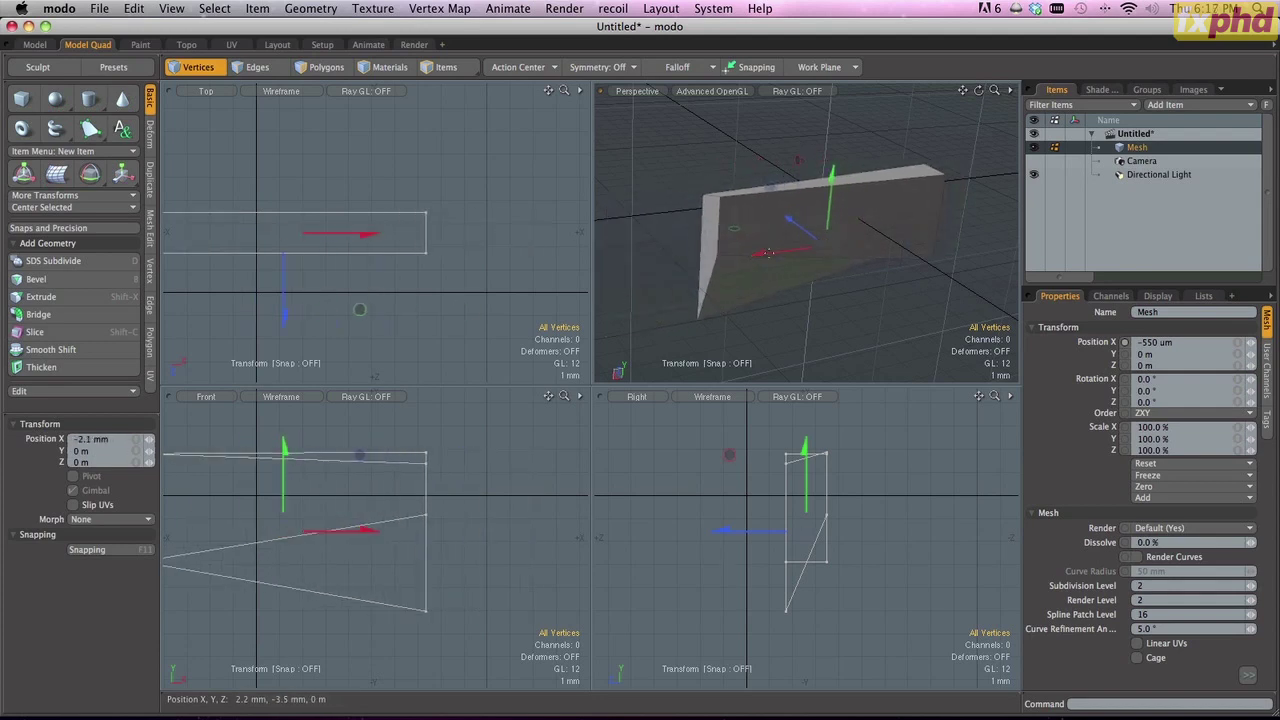
- Skew the mesh's end face by pulling its upper and lower corner vertices freehand with a screen-falloff transform
{"action": "key", "text": "ctrl"}
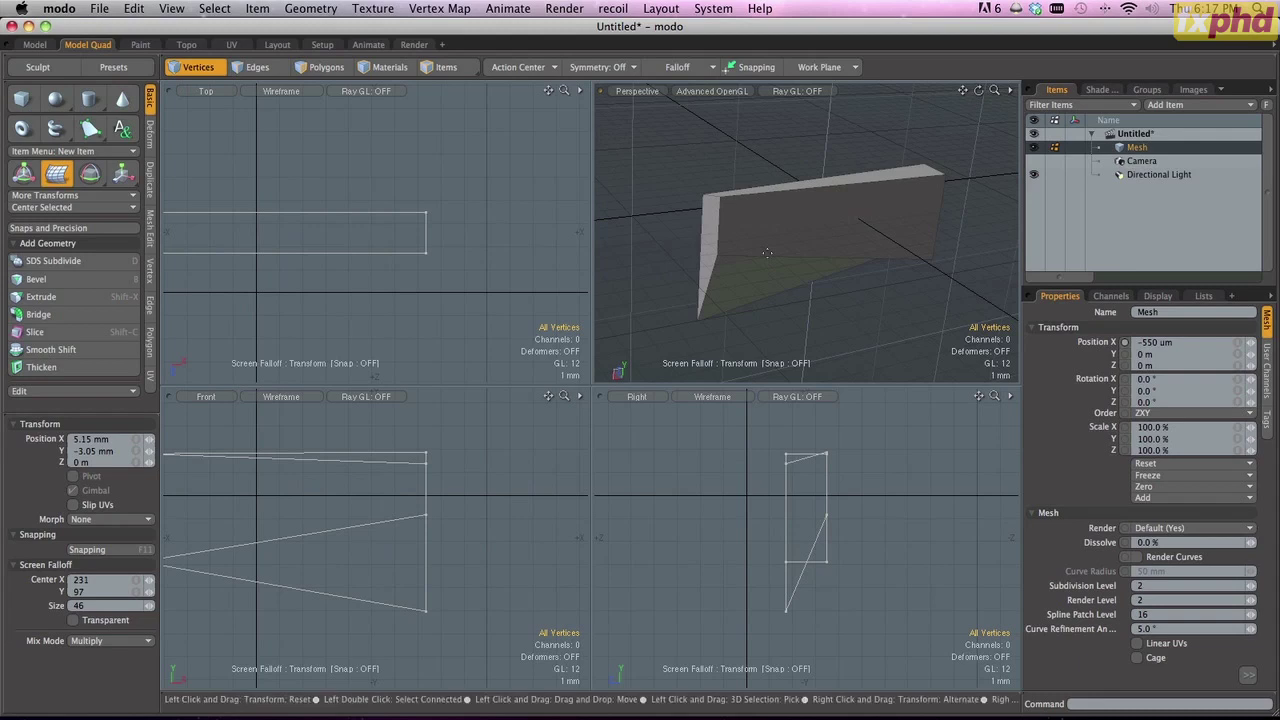
{"action": "left_click_drag", "start_coordinate": [728, 199], "coordinate": [702, 206]}
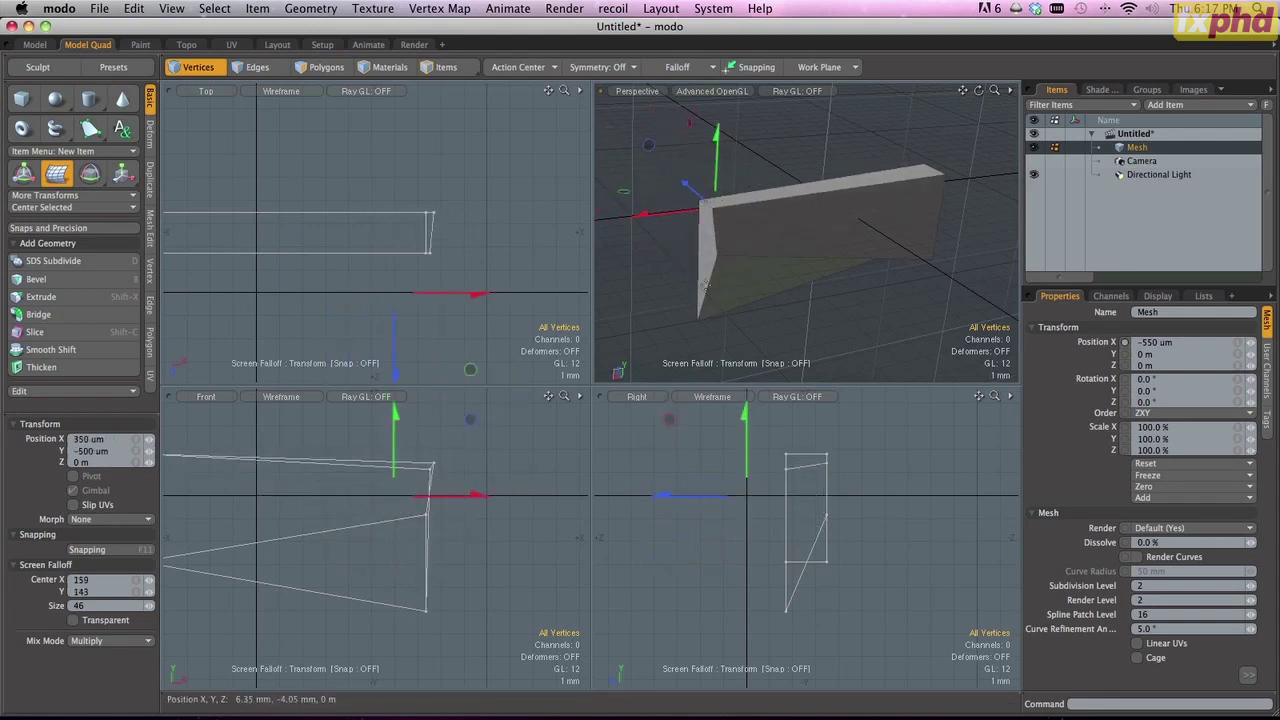
{"action": "left_click_drag", "start_coordinate": [719, 256], "coordinate": [810, 253]}
{"action": "left_click_drag", "start_coordinate": [703, 200], "coordinate": [670, 300]}
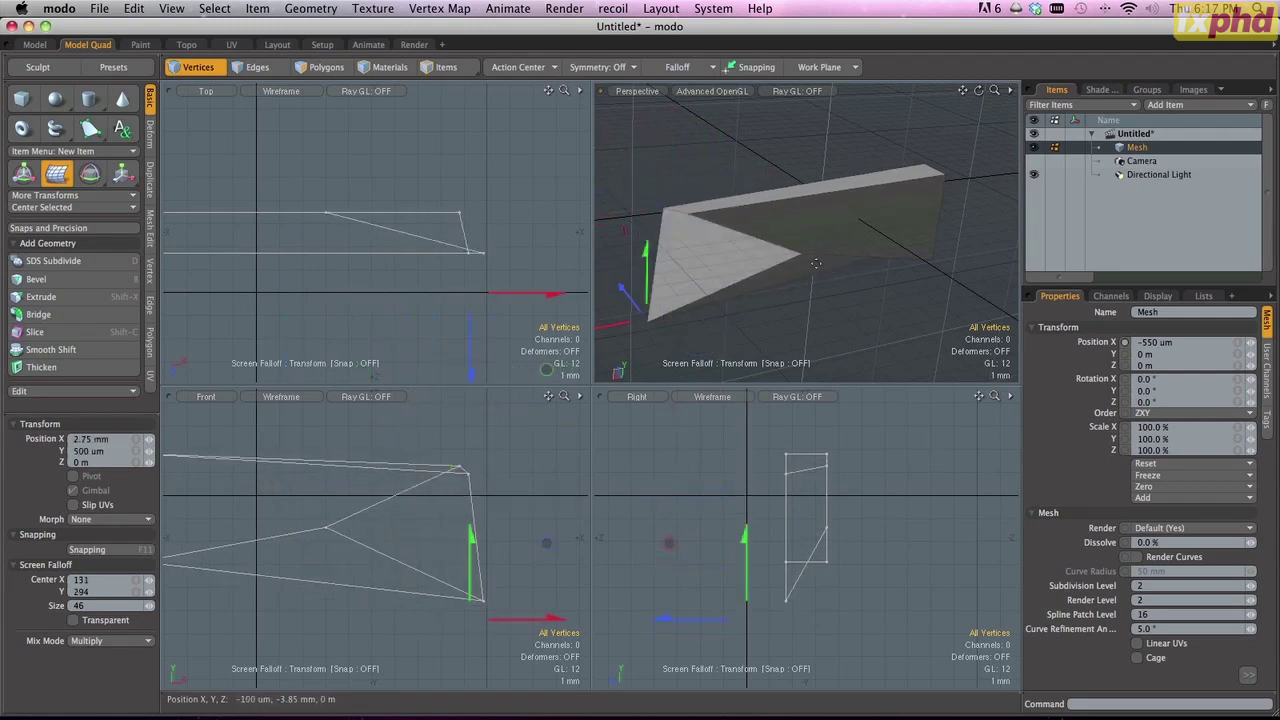
{"action": "left_click_drag", "start_coordinate": [803, 256], "coordinate": [830, 245]}
{"action": "key", "text": "ctrl+z"}
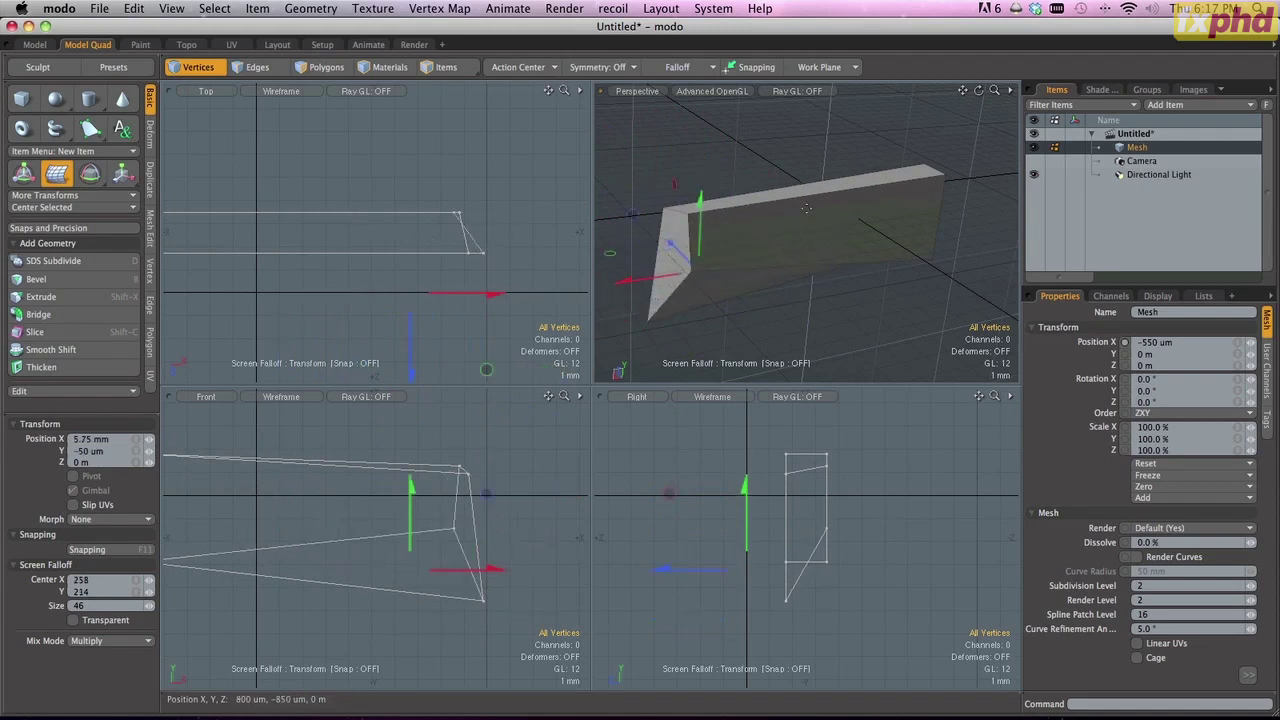
- Reshape the mesh's top face by pulling corner vertices at both ends with the screen-falloff transform, and drop the tool
{"action": "left_click", "coordinate": [688, 212]}
{"action": "left_click_drag", "start_coordinate": [688, 212], "coordinate": [710, 204]}
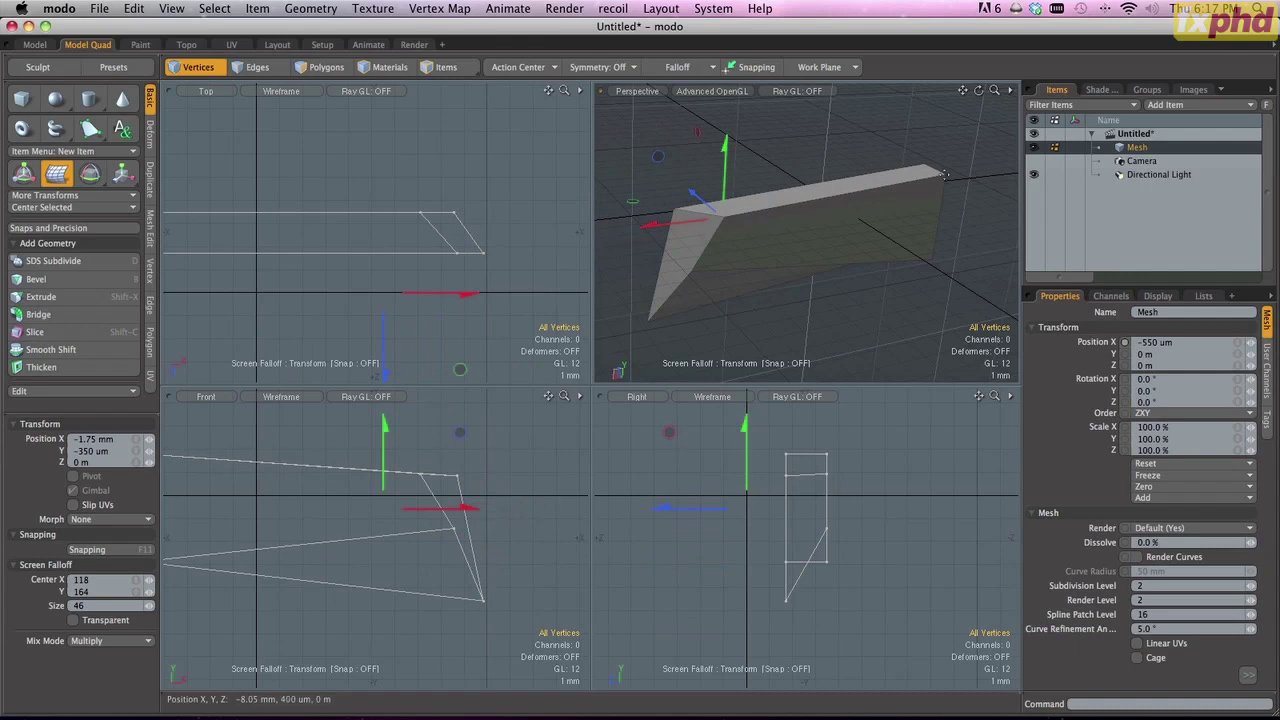
{"action": "left_click_drag", "start_coordinate": [944, 174], "coordinate": [922, 208]}
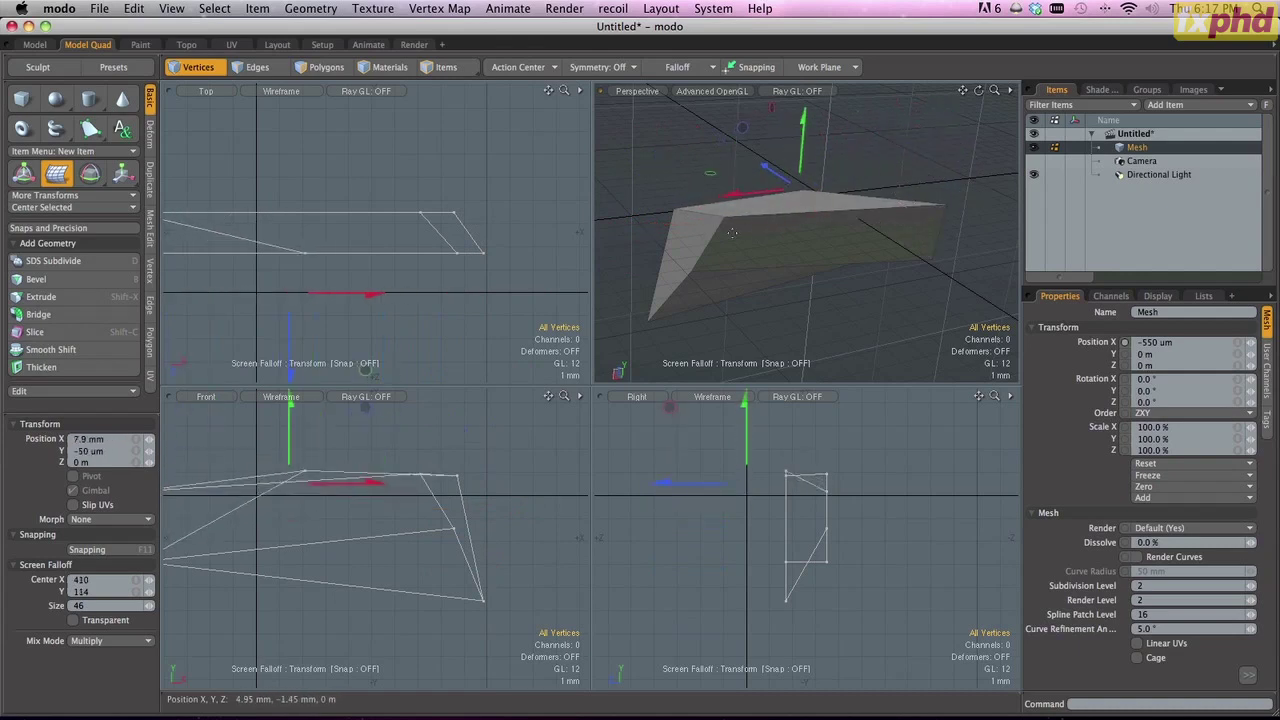
{"action": "left_click_drag", "start_coordinate": [690, 228], "coordinate": [745, 207]}
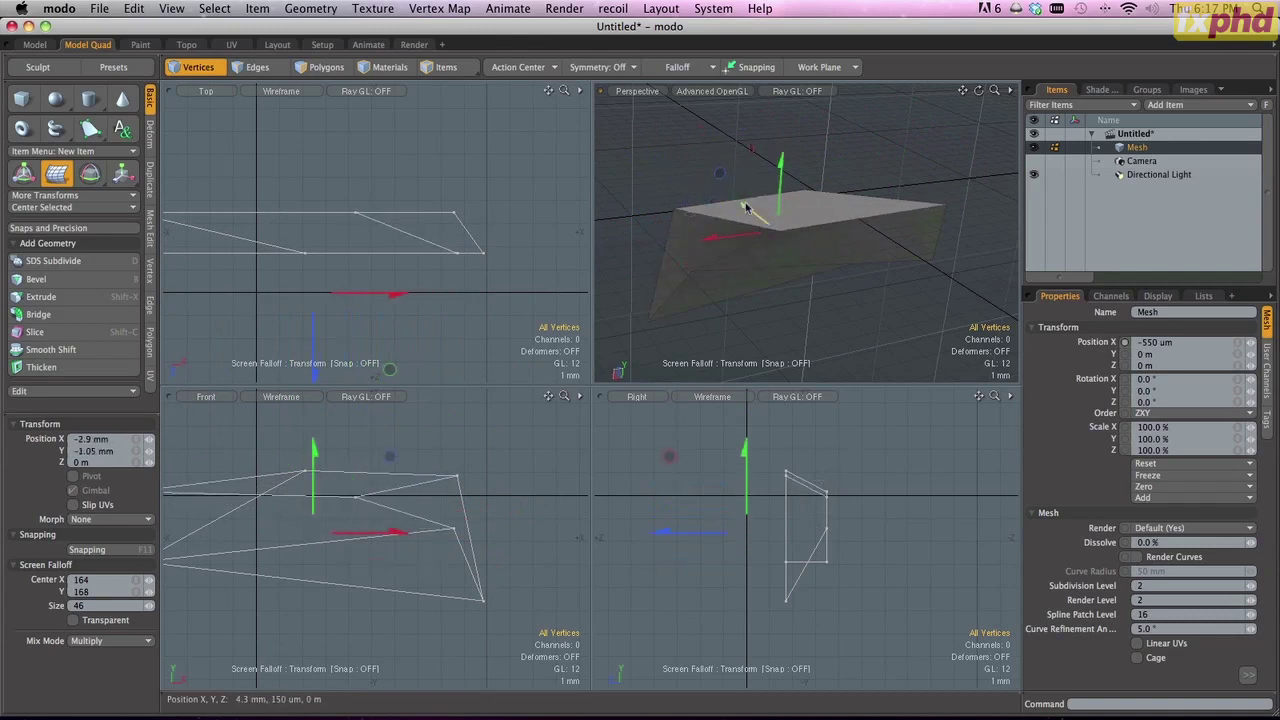
{"action": "key", "text": "space"}
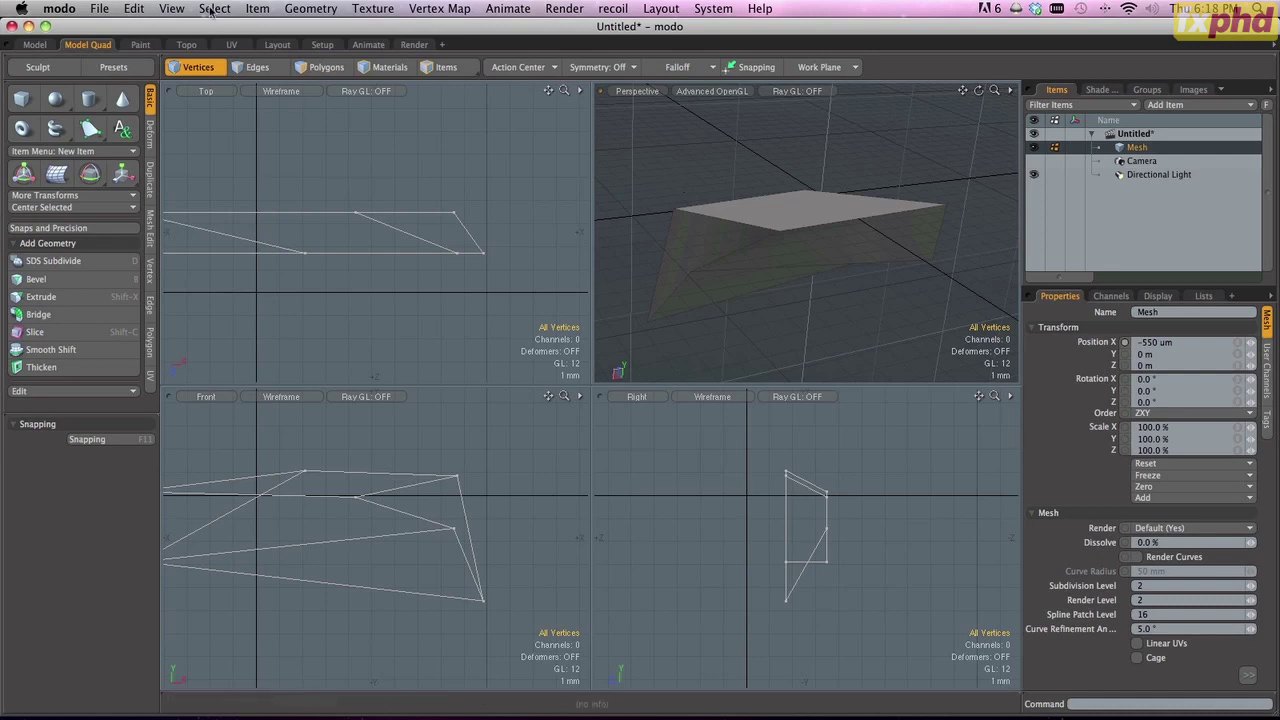
- Close all open scenes to start over with an empty one
{"action": "left_click", "coordinate": [99, 8]}
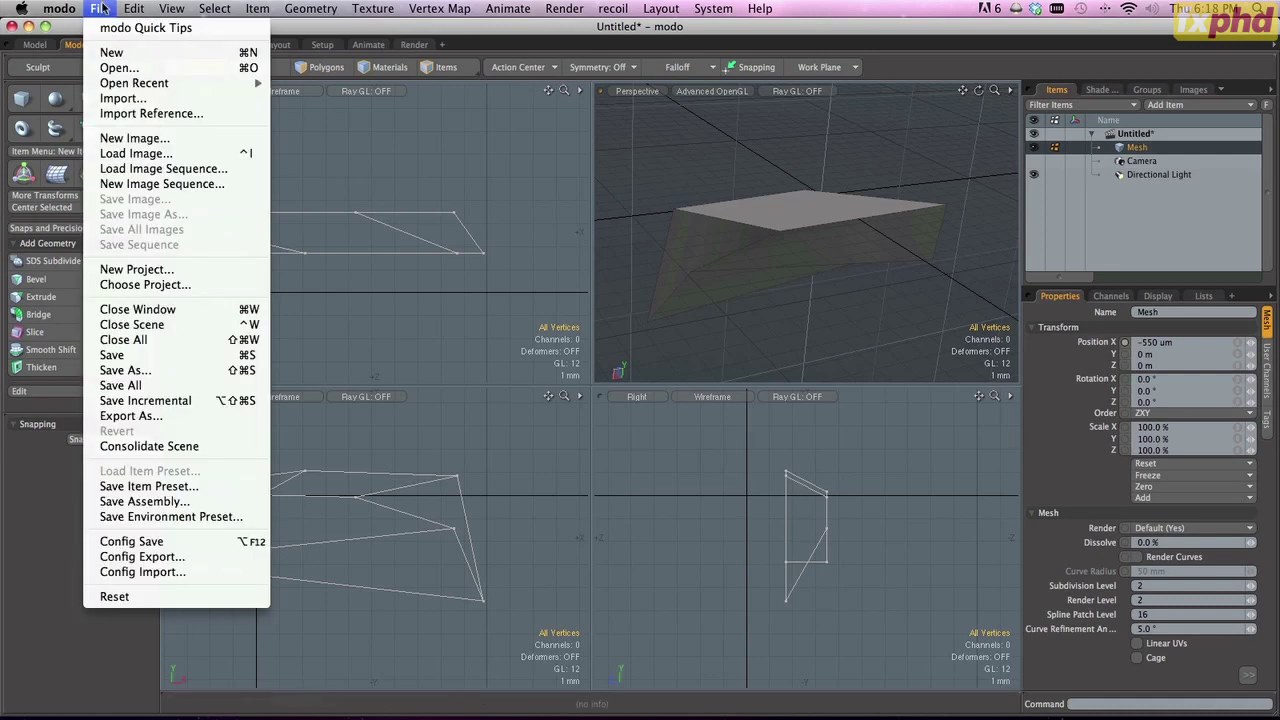
{"action": "left_click", "coordinate": [155, 339]}
{"action": "left_click", "coordinate": [752, 364]}
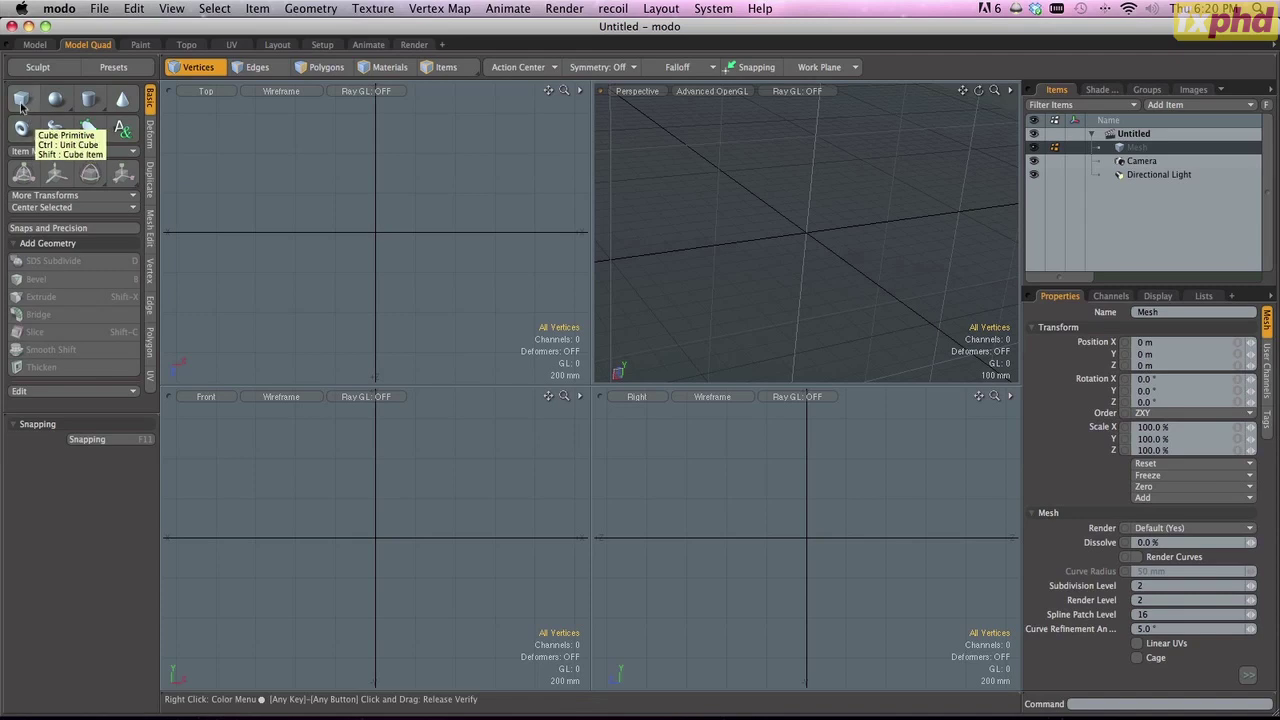
- Add a cube as its own item in the empty scene and turn on X-axis symmetry
{"action": "left_click", "coordinate": [21, 101], "text": "shift"}
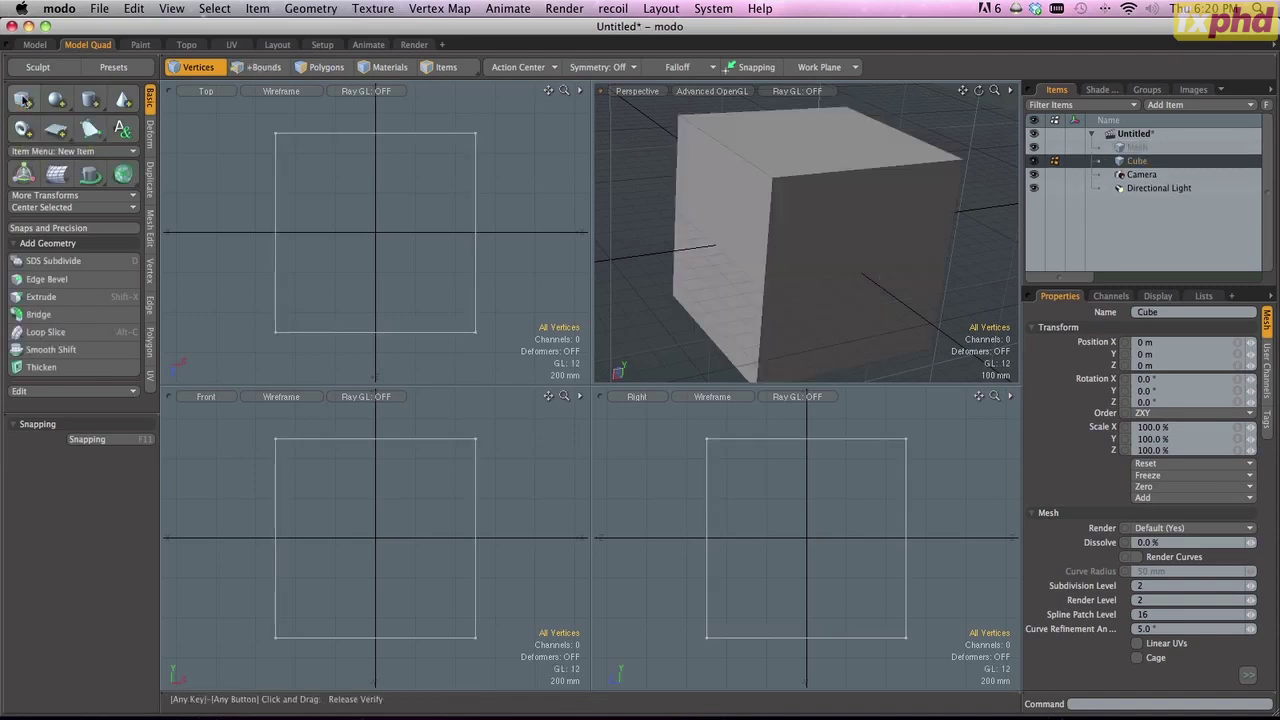
{"action": "scroll", "coordinate": [800, 220], "scroll_direction": "down", "scroll_amount": 3}
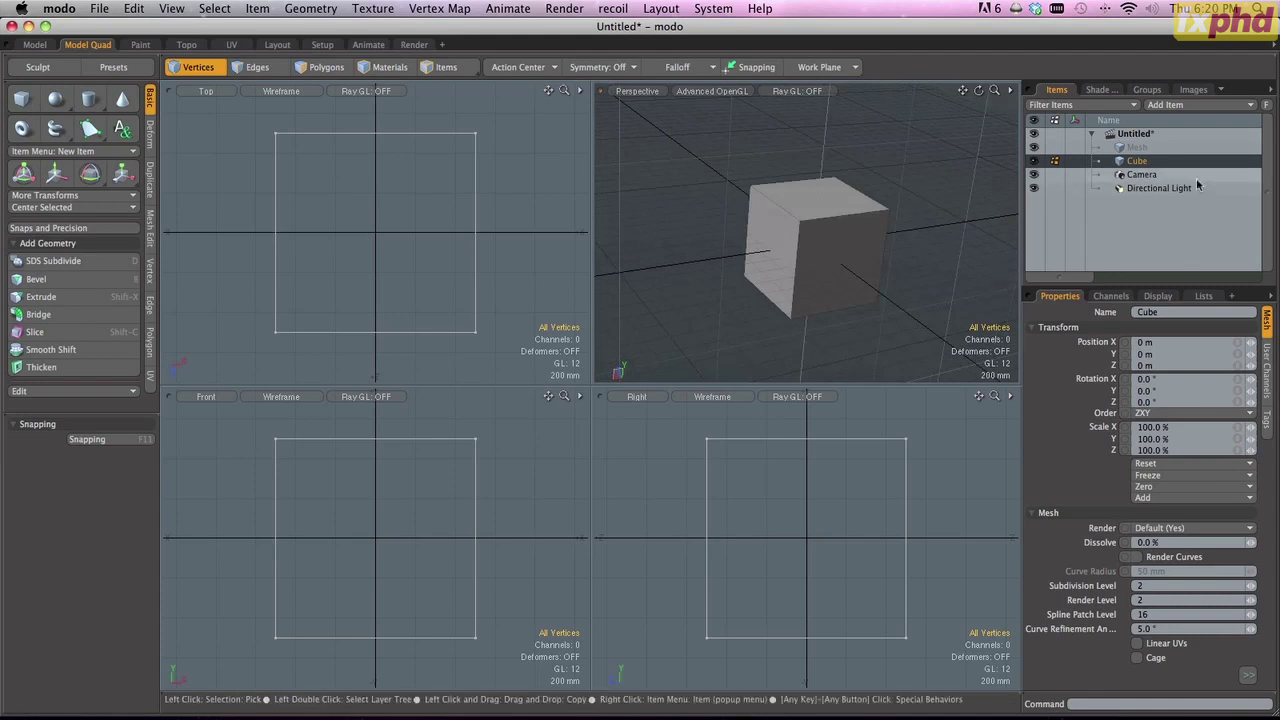
{"action": "left_click", "coordinate": [1133, 168]}
{"action": "scroll", "coordinate": [773, 243], "scroll_direction": "down", "scroll_amount": 2}
{"action": "scroll", "coordinate": [773, 243], "scroll_direction": "up", "scroll_amount": 5}
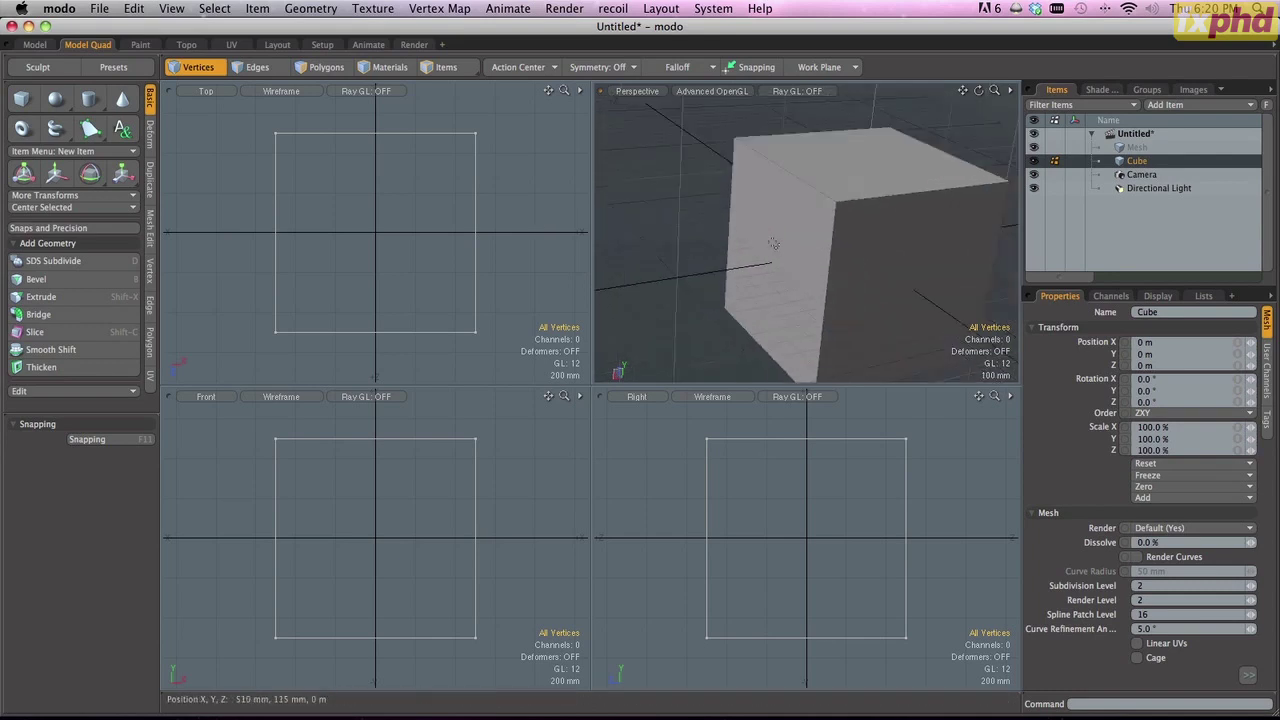
{"action": "scroll", "coordinate": [773, 243], "scroll_direction": "down", "scroll_amount": 2}
{"action": "left_click_drag", "start_coordinate": [773, 243], "coordinate": [700, 240], "text": "alt"}
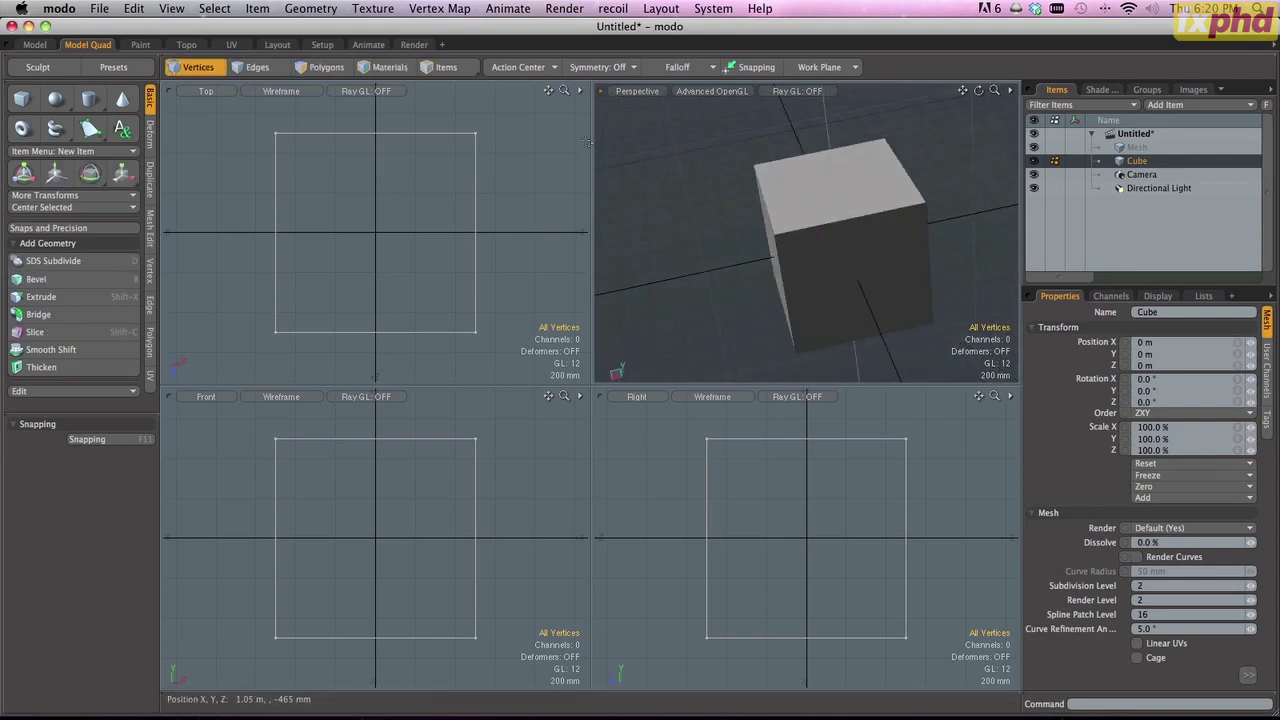
{"action": "left_click", "coordinate": [598, 67]}
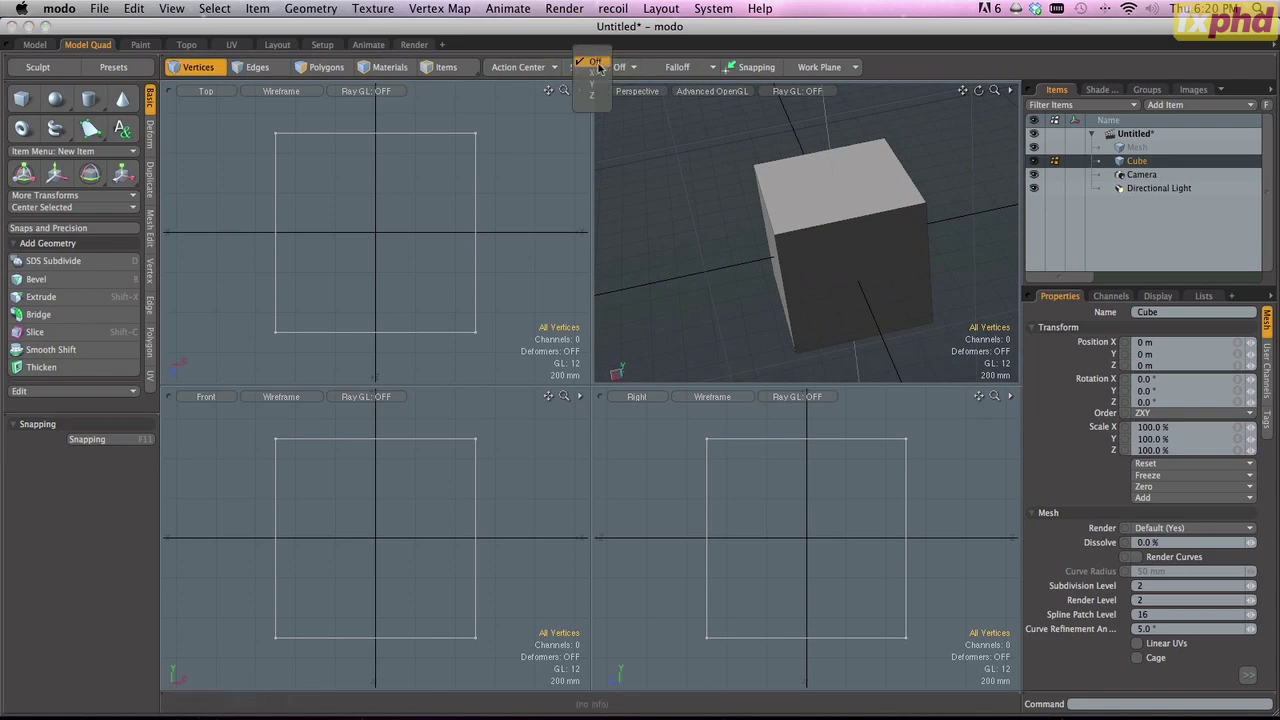
{"action": "left_click", "coordinate": [597, 73]}
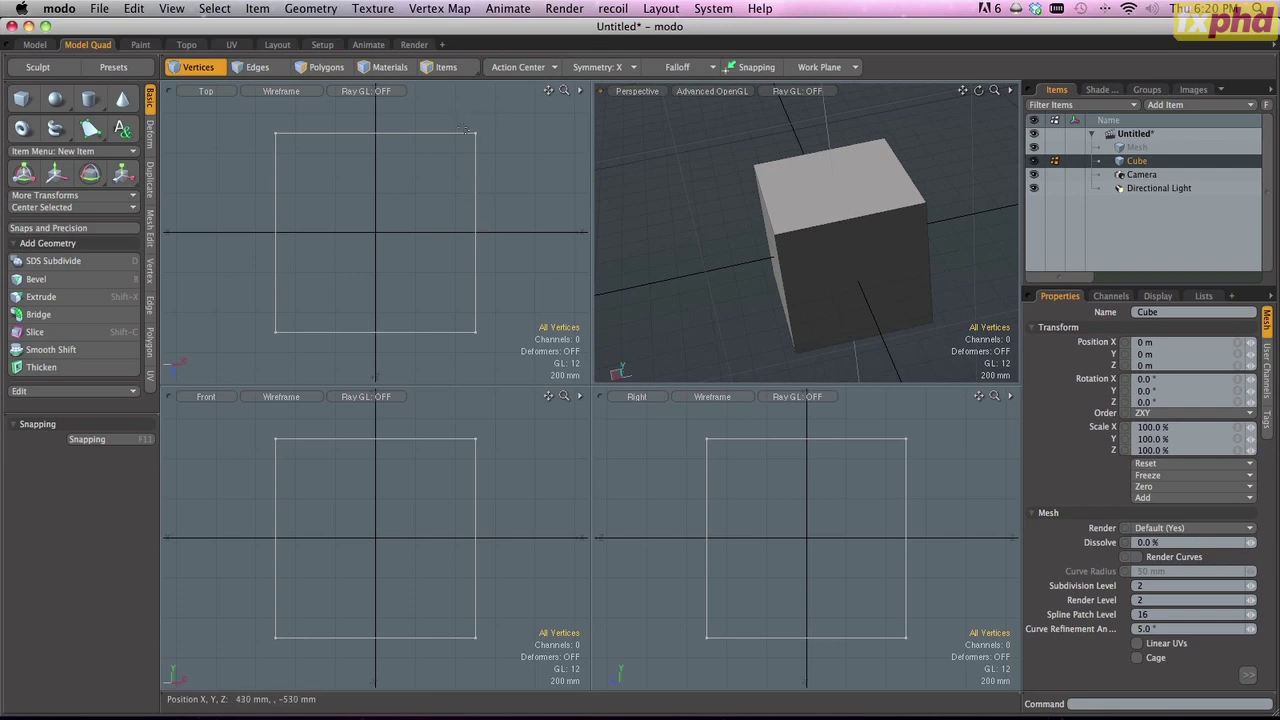
- Try pulling a corner of the cube freehand in the top view with X symmetry, and undo it
{"action": "key", "text": "t"}
{"action": "left_click_drag", "start_coordinate": [470, 132], "coordinate": [505, 167]}
{"action": "key", "text": "super+z"}
{"action": "key", "text": "super+z"}
{"action": "key", "text": "super+z"}
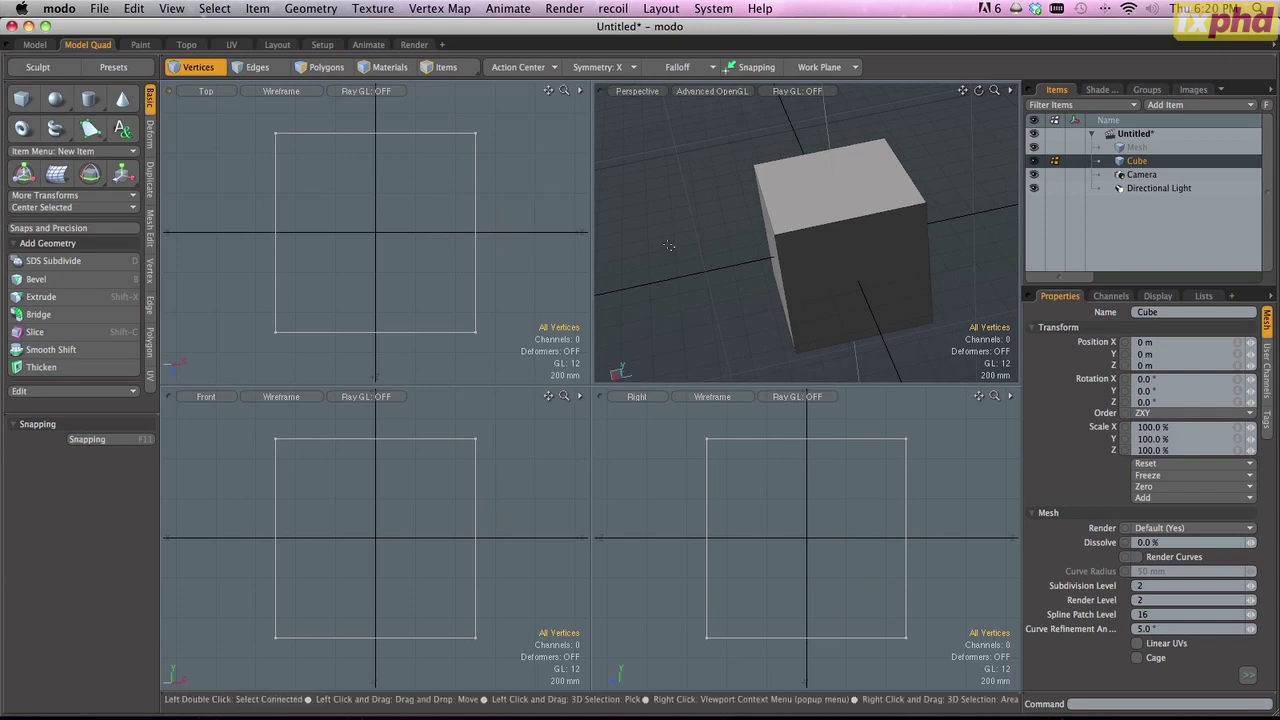
- Toggle the cube's subdivision surface on and off, and subdivide its polygons with the SDS Subdivide method
{"action": "key", "text": "Tab"}
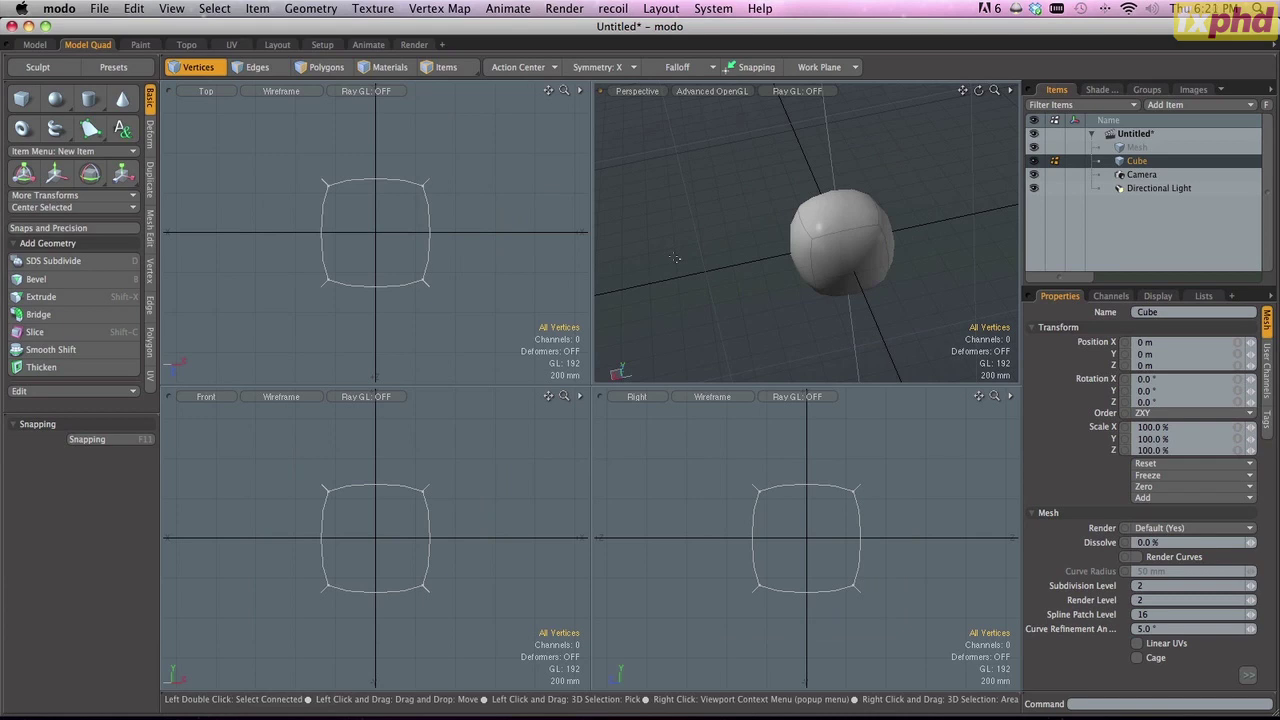
{"action": "key", "text": "Tab"}
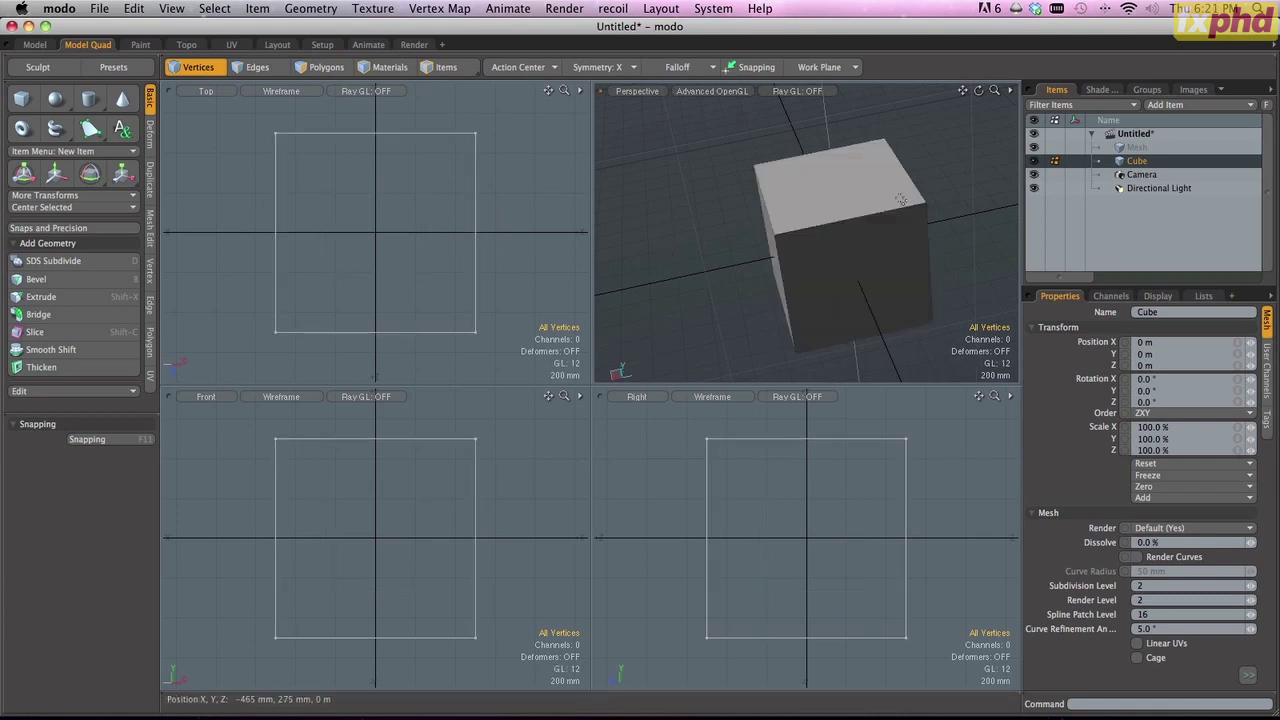
{"action": "key", "text": "shift+d"}
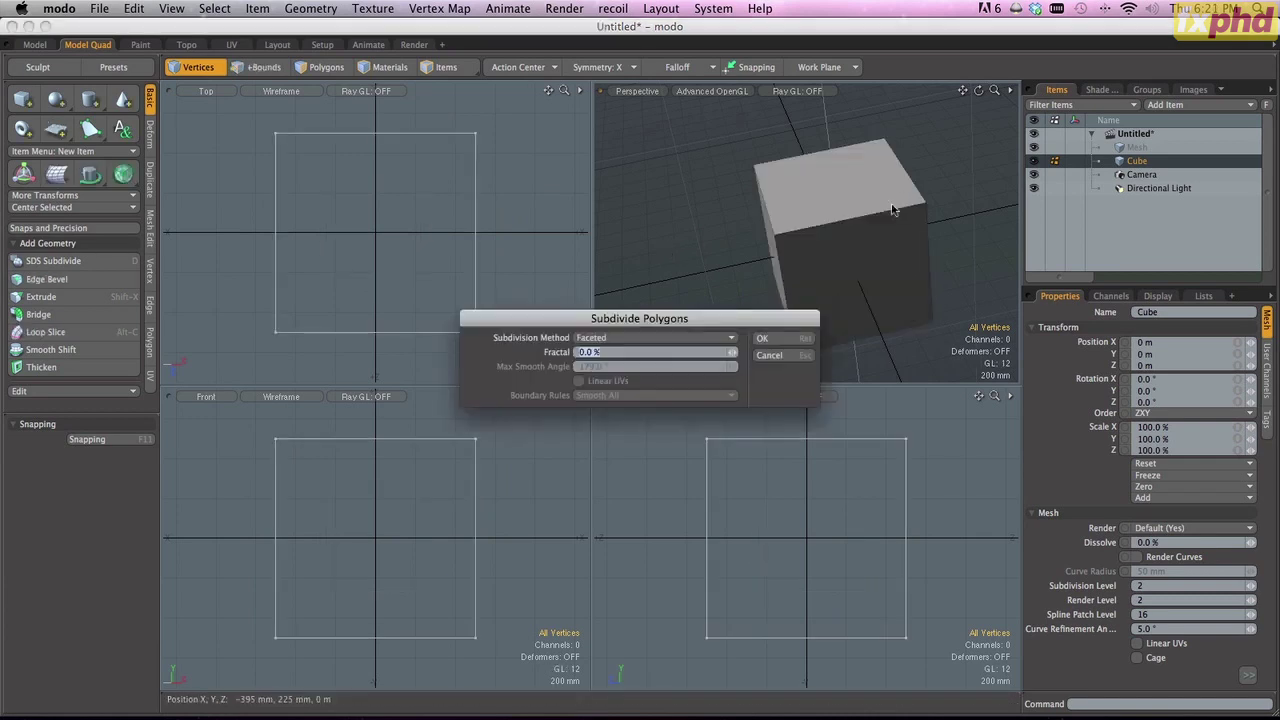
{"action": "left_click", "coordinate": [607, 339]}
{"action": "left_click", "coordinate": [612, 338]}
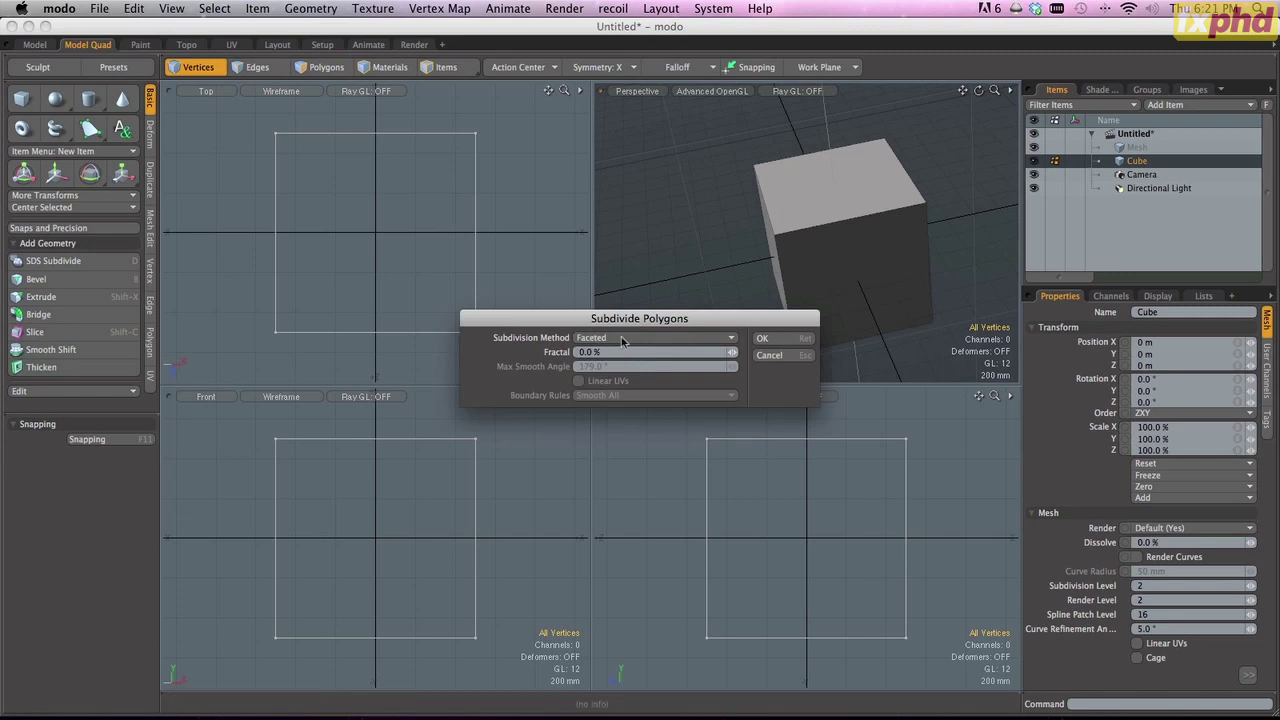
{"action": "left_click", "coordinate": [626, 337]}
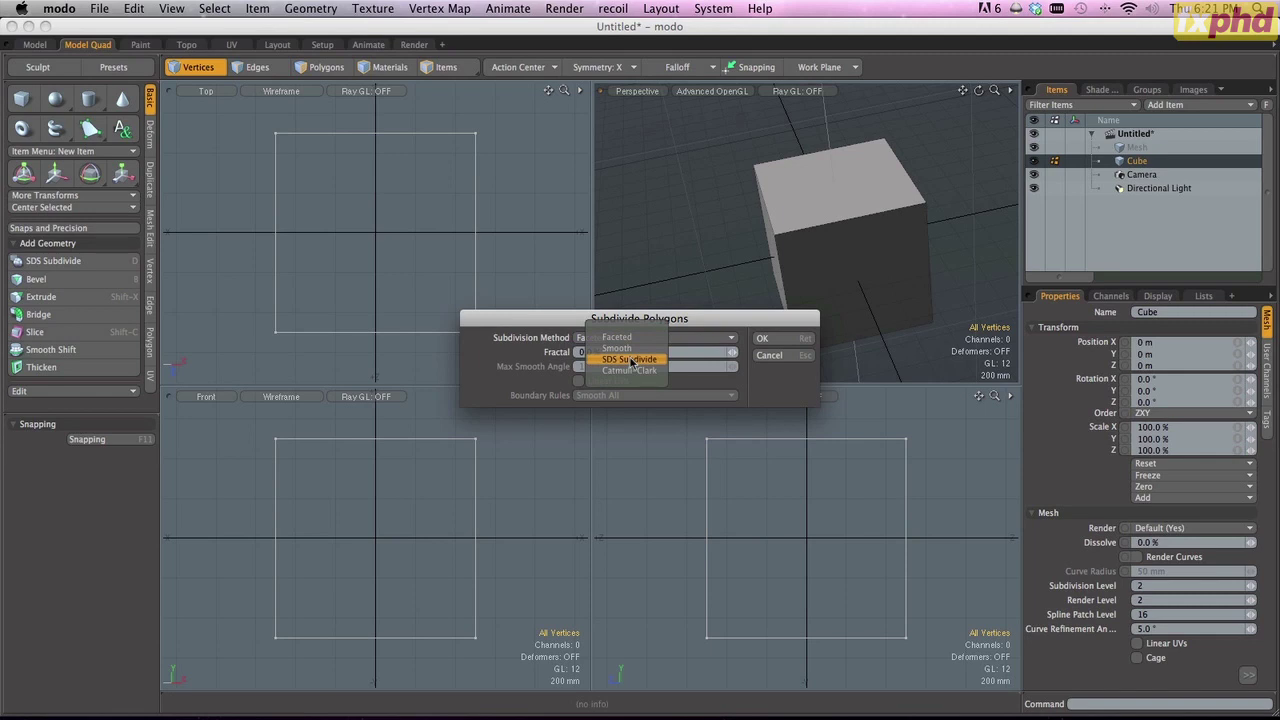
{"action": "left_click", "coordinate": [631, 360]}
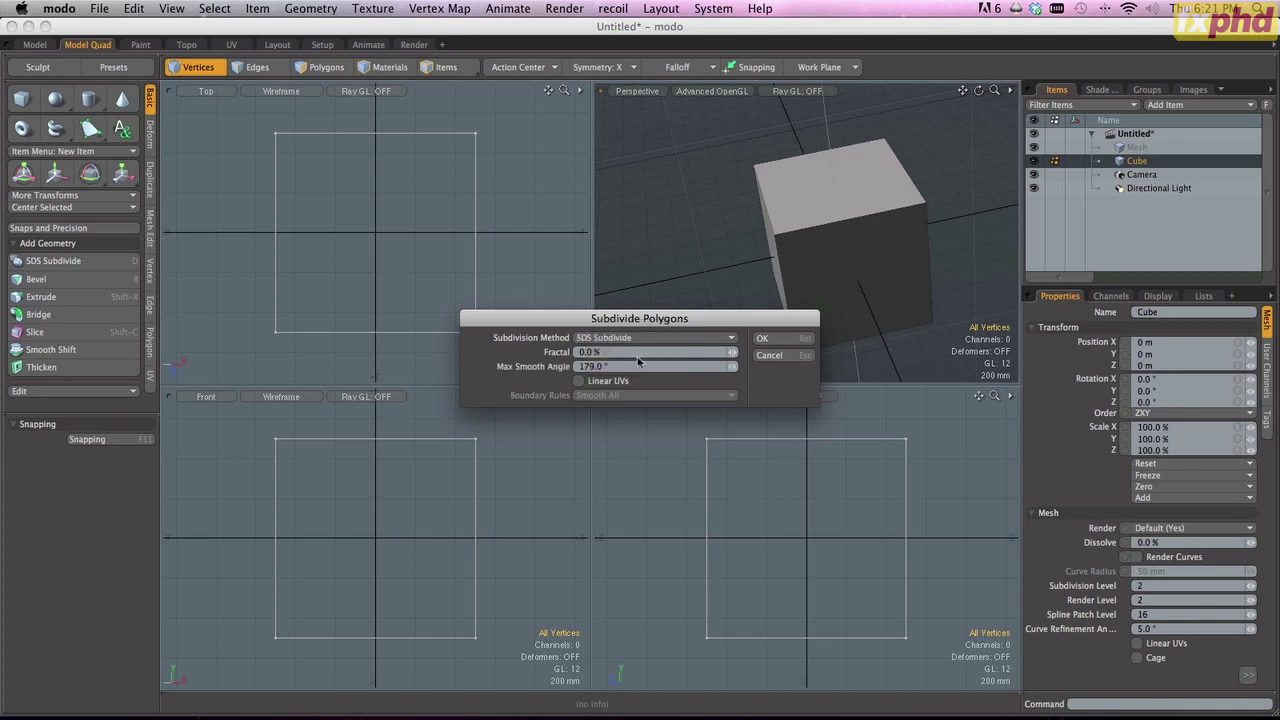
{"action": "left_click", "coordinate": [784, 338]}
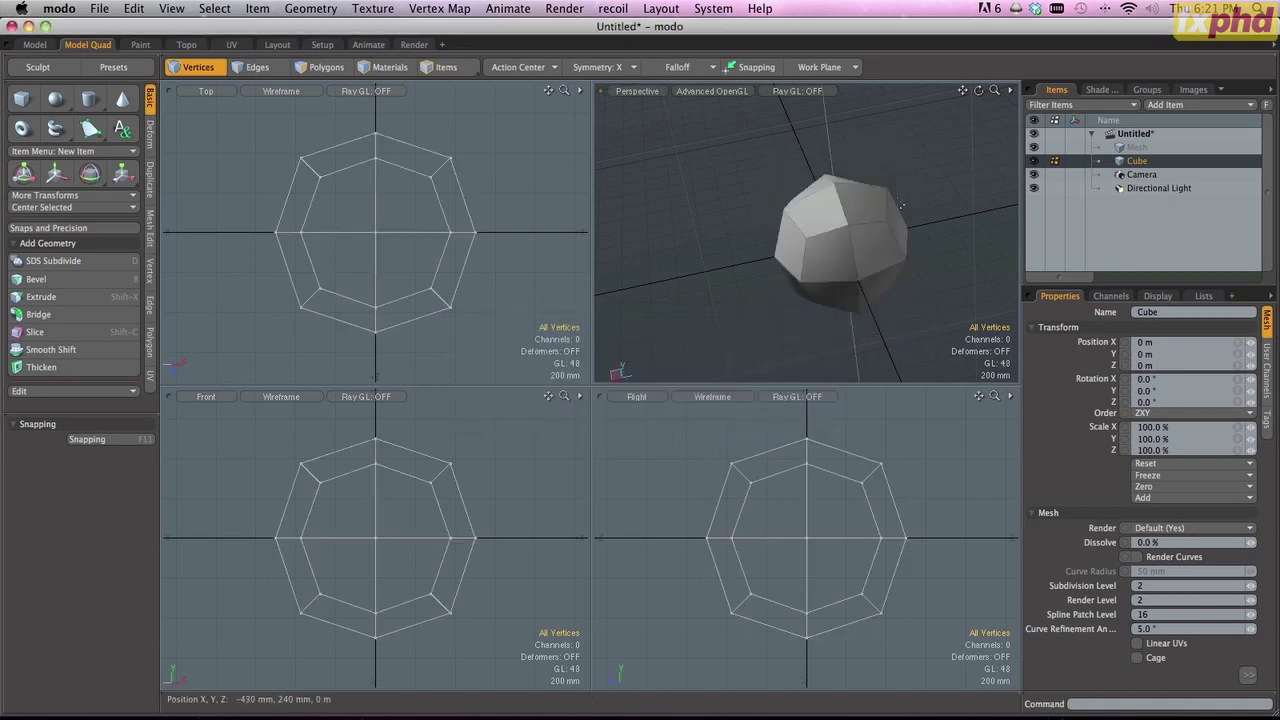
- Subdivide the rounded mesh's polygons four more times with the same SDS Subdivide settings
{"action": "left_click_drag", "start_coordinate": [866, 259], "coordinate": [816, 300], "text": "alt"}
{"action": "key", "text": "shift+d"}
{"action": "left_click", "coordinate": [784, 338]}
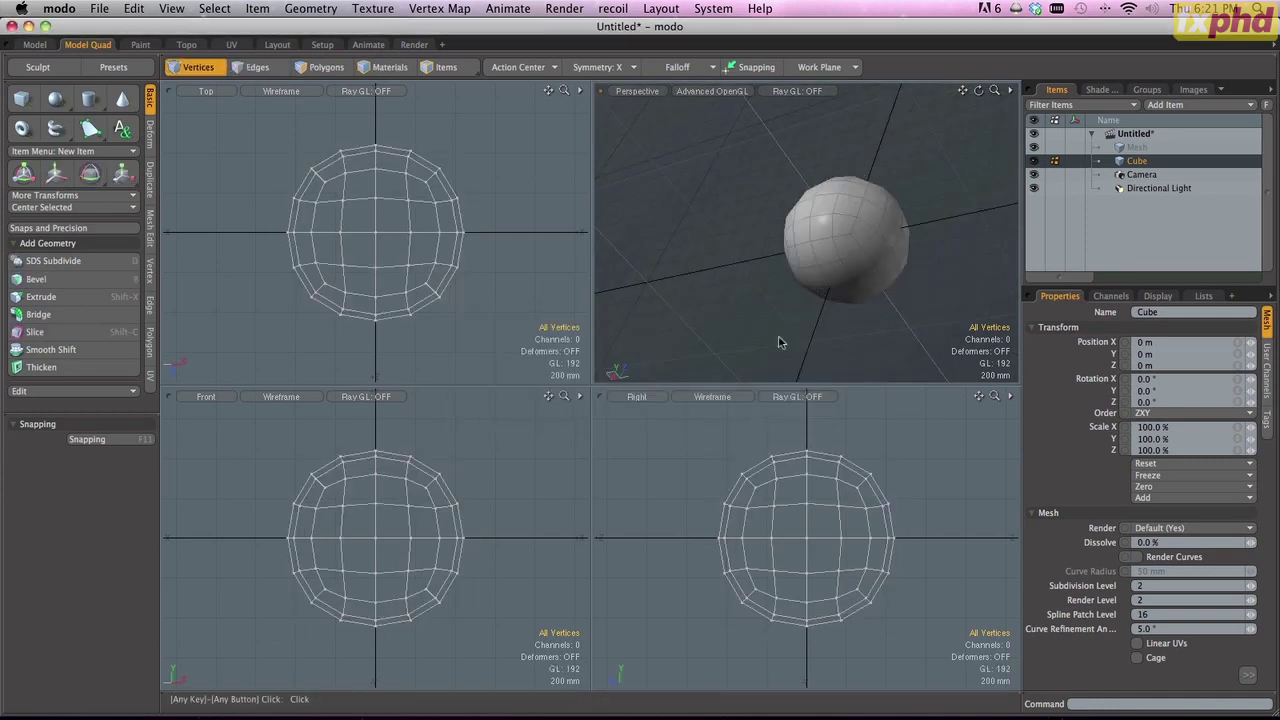
{"action": "key", "text": "shift+d"}
{"action": "left_click", "coordinate": [793, 335]}
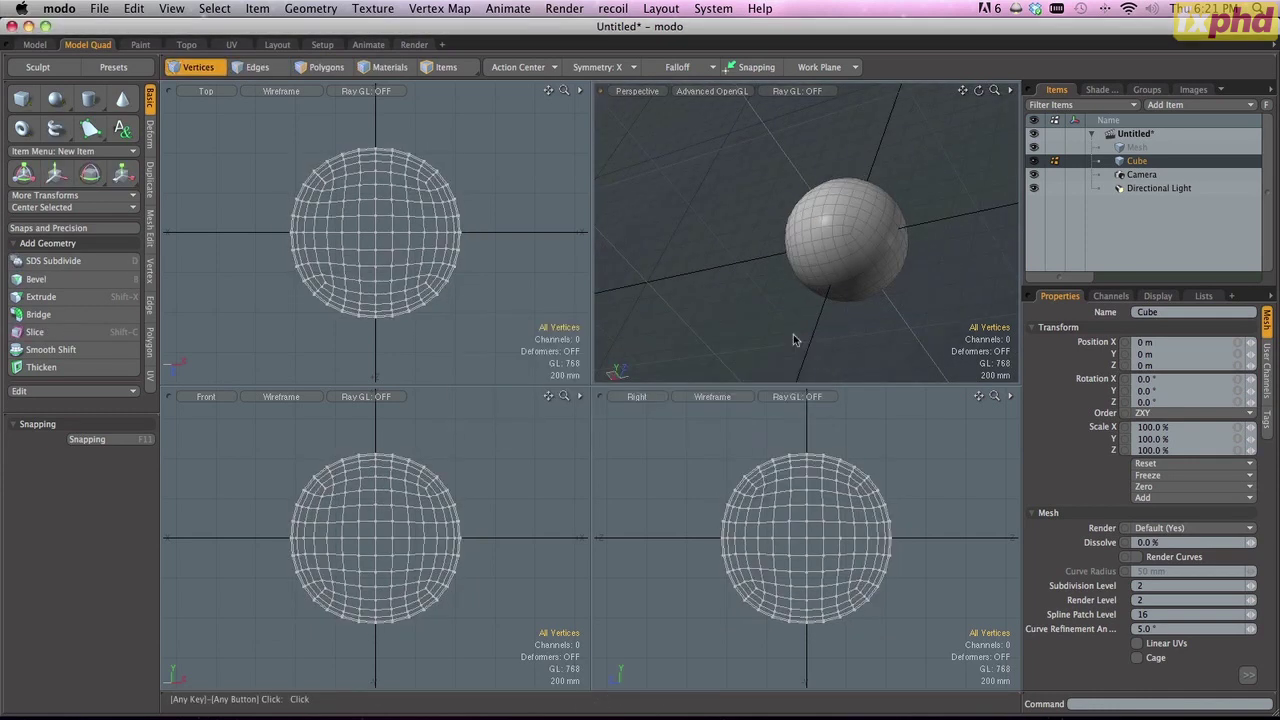
{"action": "key", "text": "shift+d"}
{"action": "left_click", "coordinate": [790, 337]}
{"action": "key", "text": "shift+d"}
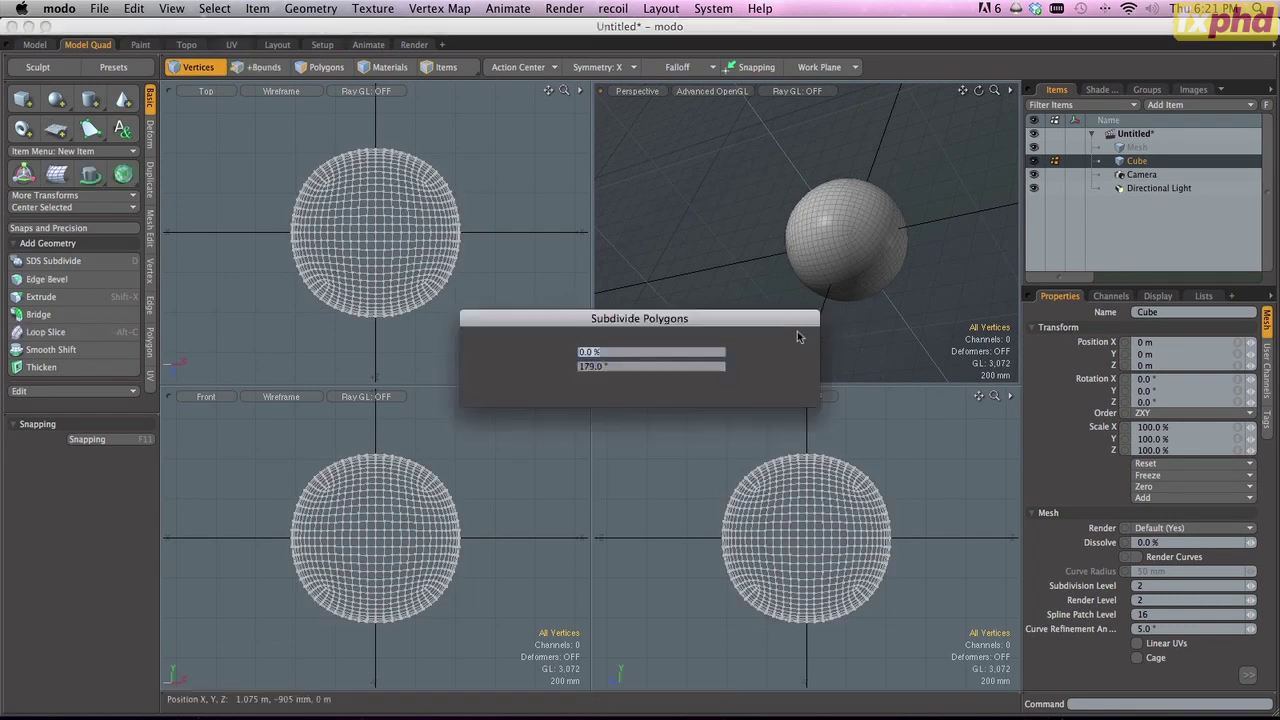
{"action": "left_click", "coordinate": [797, 338]}
- Undo all of the polygon subdivisions on the cube
{"action": "key", "text": "super+z"}
{"action": "key", "text": "super+z"}
{"action": "key", "text": "super+z"}
{"action": "key", "text": "super+z"}
{"action": "key", "text": "super+z"}
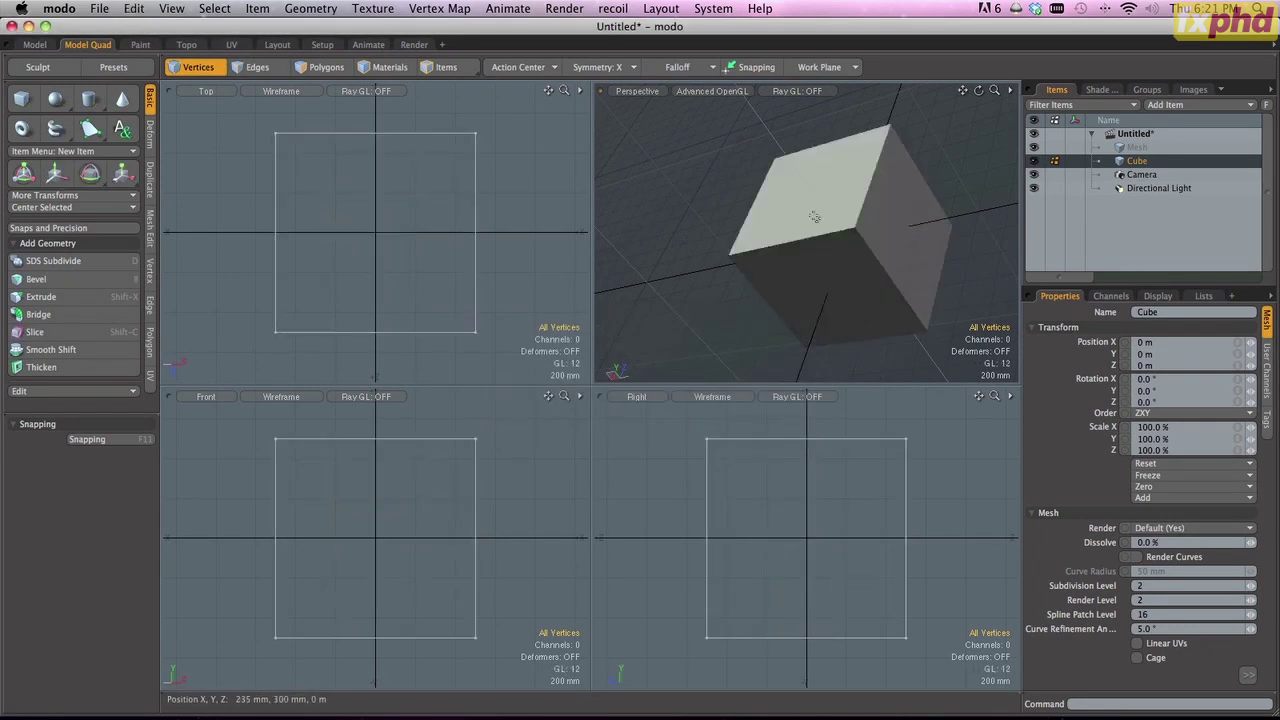
- Turn the cube into a subdivision surface, switching it off and on to compare it with the plain cage
{"action": "left_click_drag", "start_coordinate": [709, 280], "coordinate": [795, 240], "text": "alt"}
{"action": "key", "text": "Tab"}
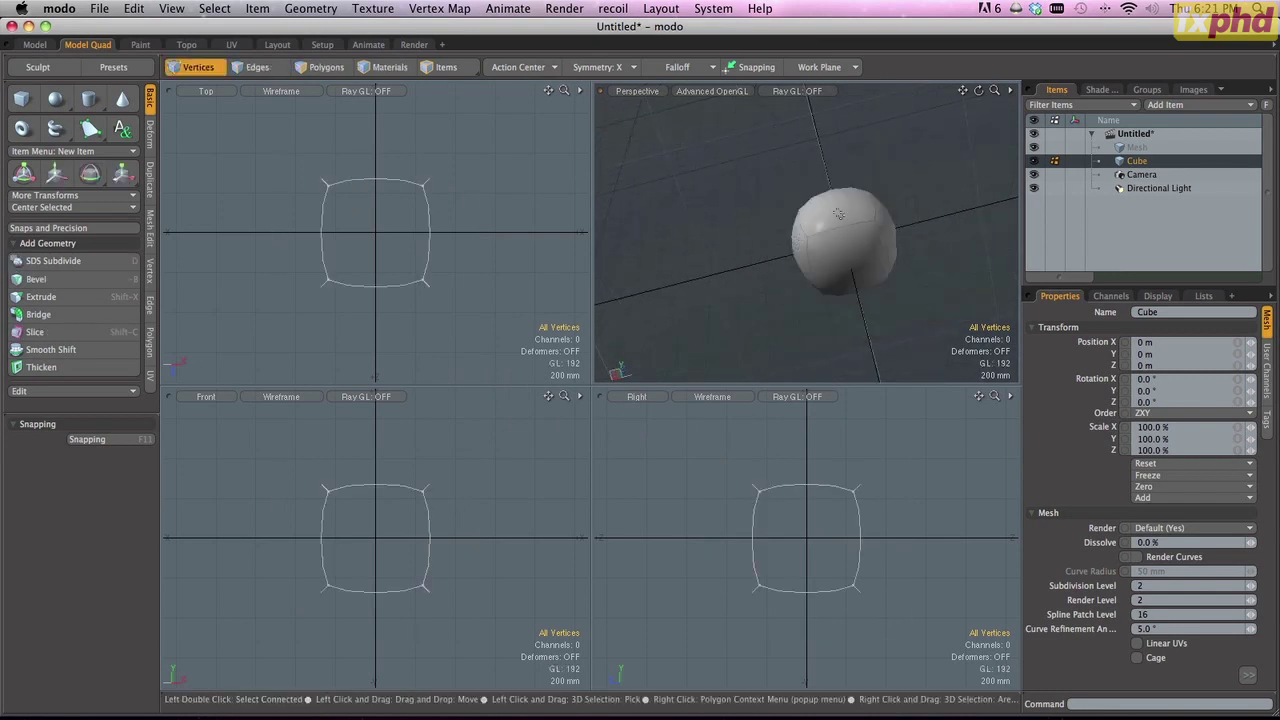
{"action": "key", "text": "Tab"}
{"action": "left_click_drag", "start_coordinate": [835, 230], "coordinate": [827, 279], "text": "alt"}
{"action": "key", "text": "Tab"}
{"action": "left_click_drag", "start_coordinate": [734, 309], "coordinate": [797, 280], "text": "alt"}
{"action": "key", "text": "1"}
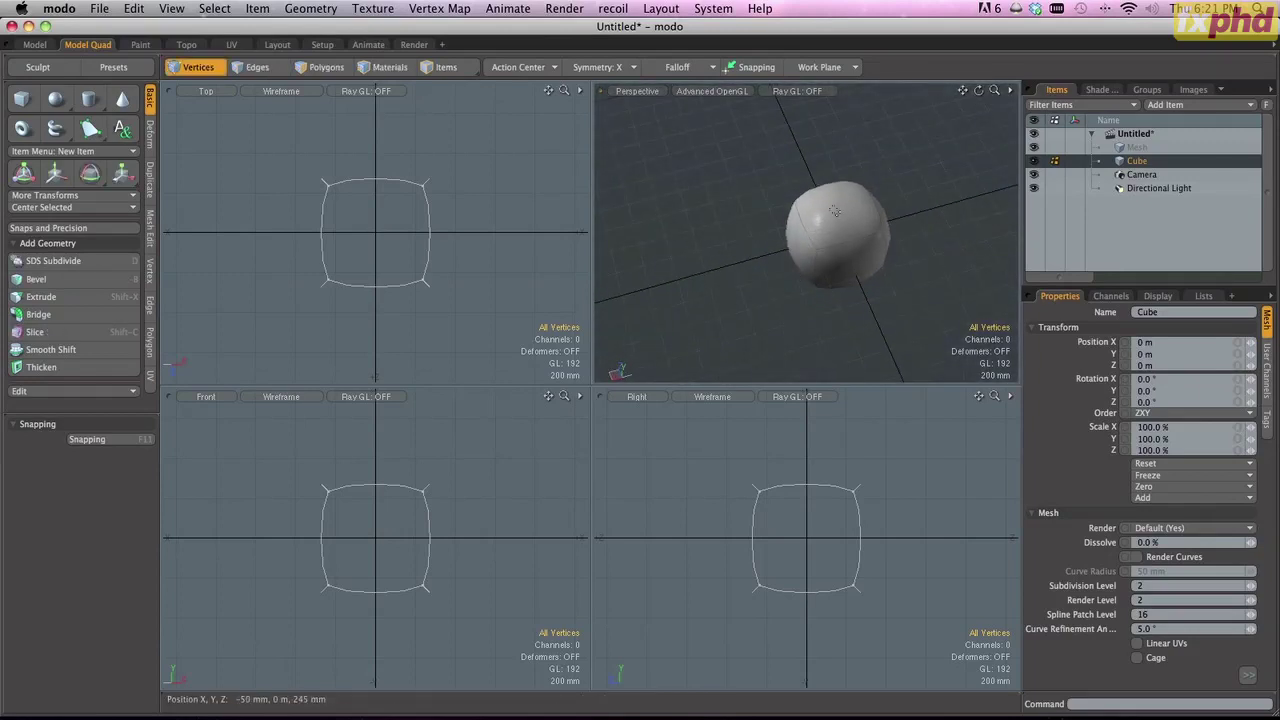
{"action": "left_click_drag", "start_coordinate": [845, 232], "coordinate": [777, 211], "text": "alt"}
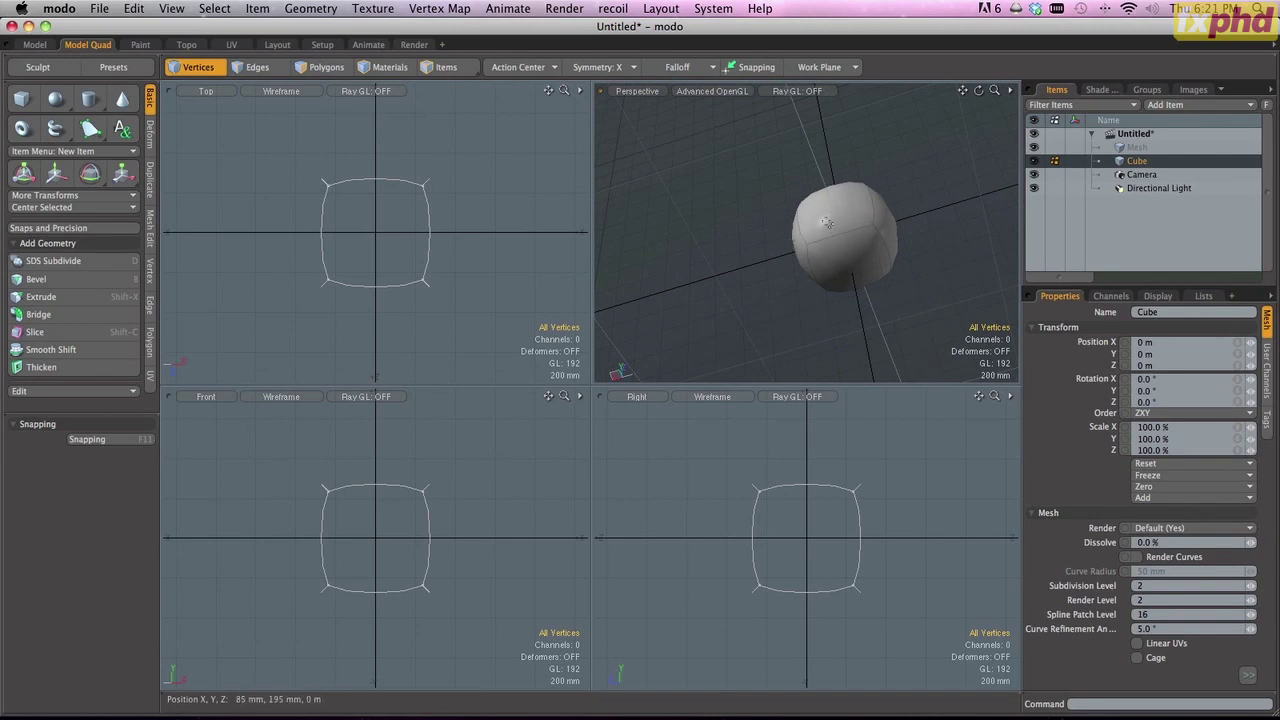
- Bevel the subdivided cube's top polygon with a shift of about 385 mm and an inset of about 103 mm
{"action": "key", "text": "3"}
{"action": "left_click", "coordinate": [830, 220]}
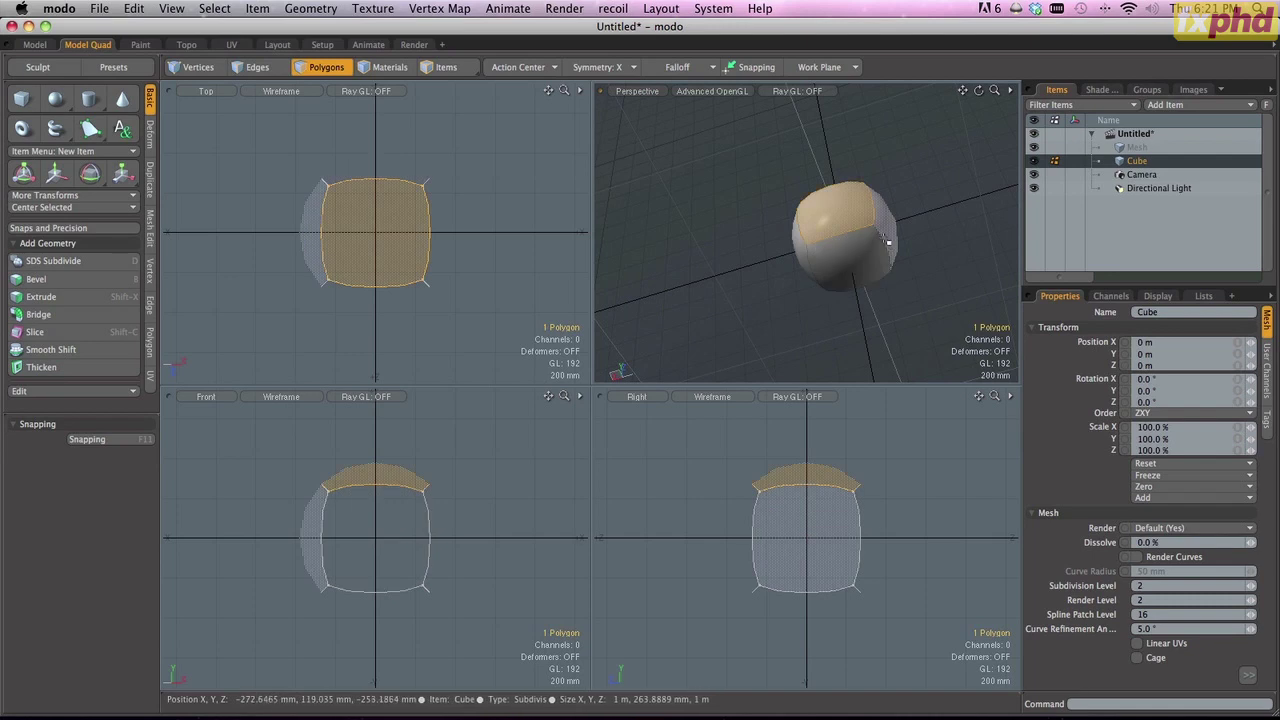
{"action": "key", "text": "b"}
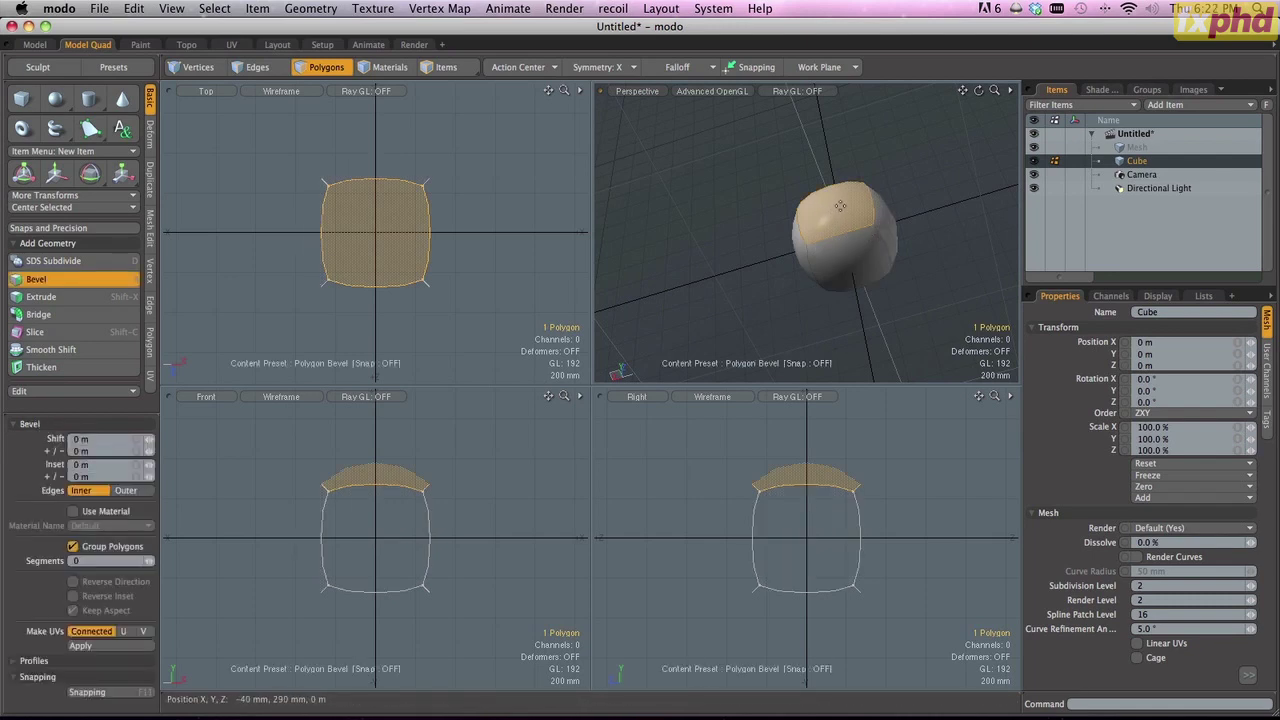
{"action": "left_click", "coordinate": [845, 207]}
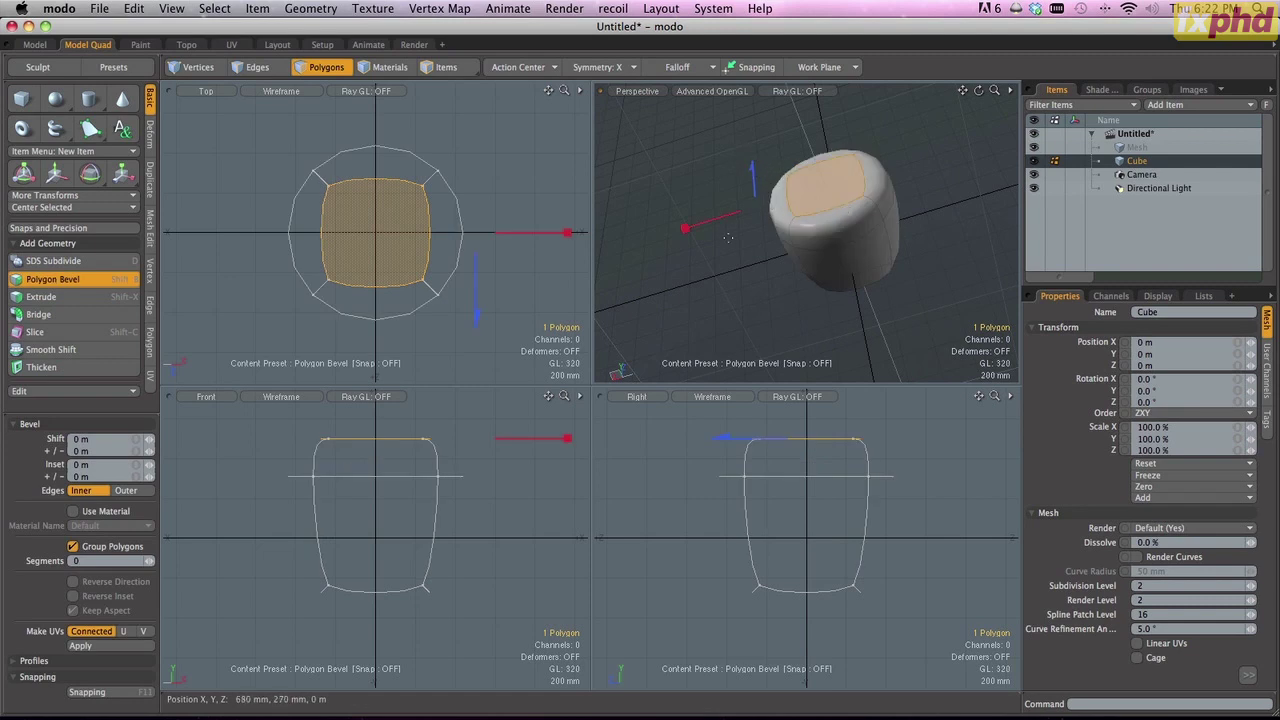
{"action": "left_click_drag", "start_coordinate": [728, 237], "coordinate": [693, 159], "text": "alt"}
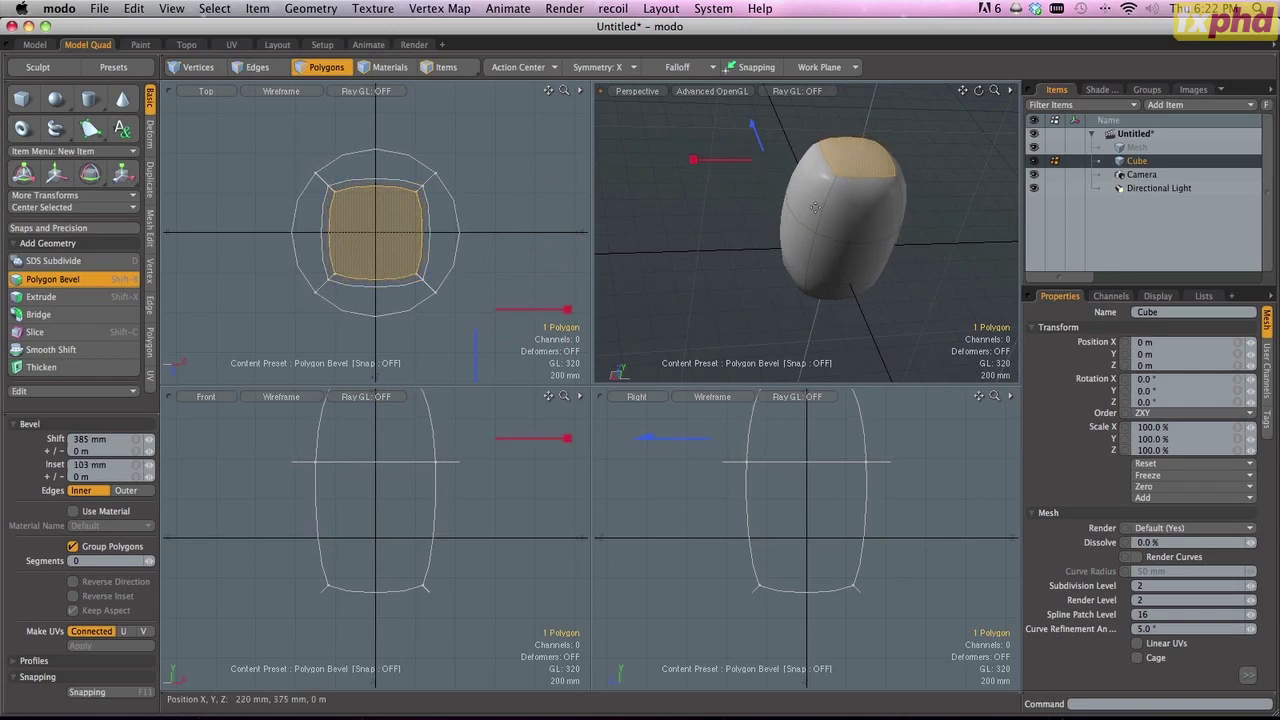
- Cycle through the scale, rotate and move transforms, and lower the top polygon about 115 mm along Y
{"action": "key", "text": "w"}
{"action": "key", "text": "e"}
{"action": "key", "text": "r"}
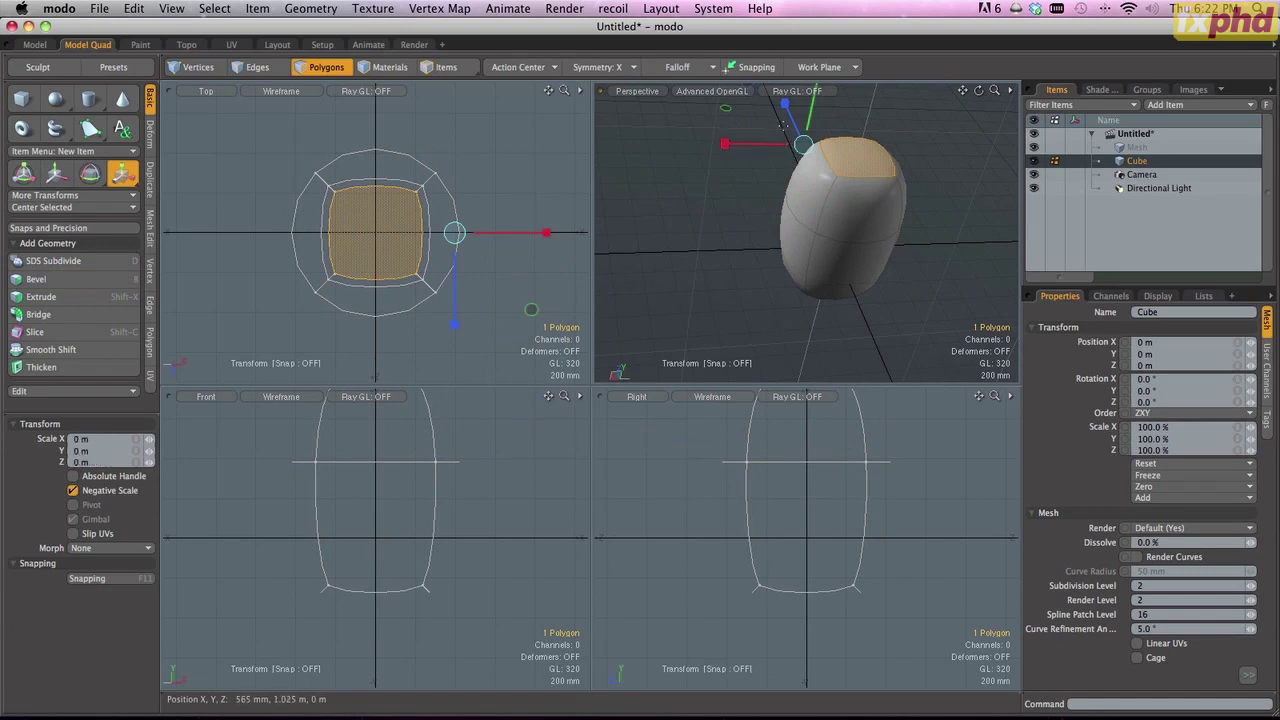
{"action": "key", "text": "e"}
{"action": "key", "text": "w"}
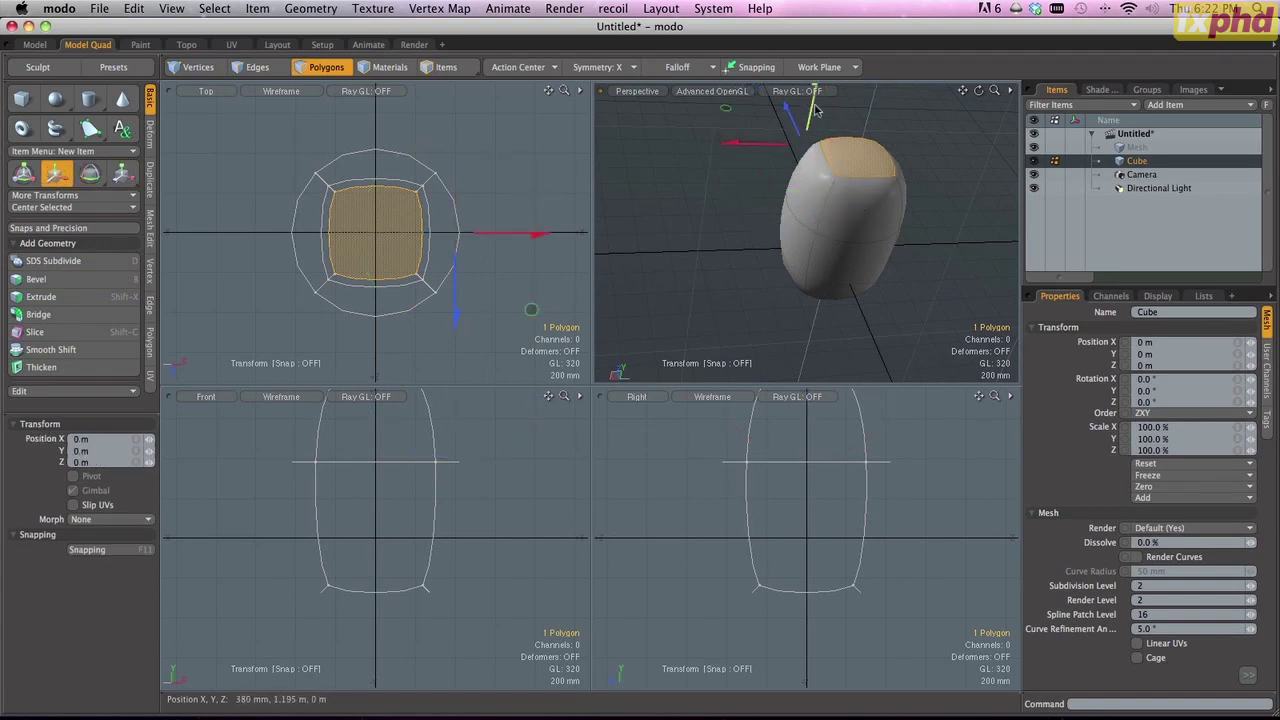
{"action": "left_click_drag", "start_coordinate": [814, 143], "coordinate": [847, 152]}
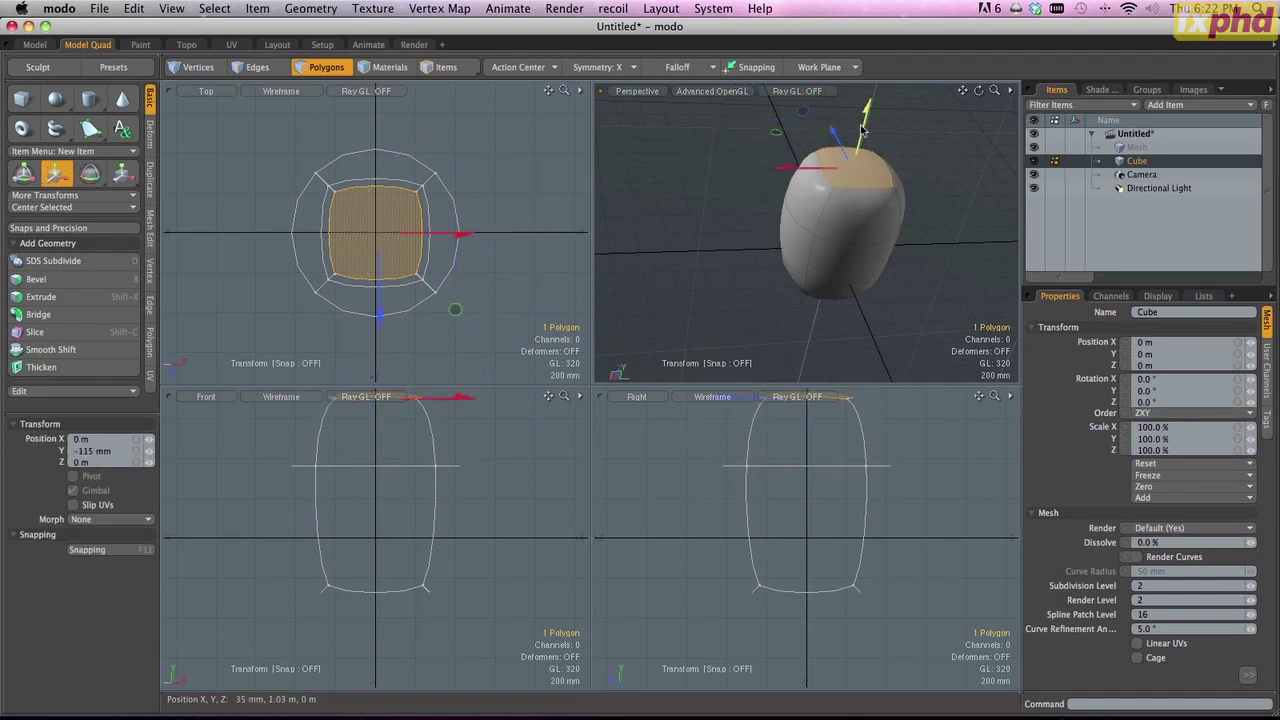
- Reposition the move handle beside the mesh and raise the top polygon to a Y offset of about 165 mm
{"action": "left_click", "coordinate": [800, 272]}
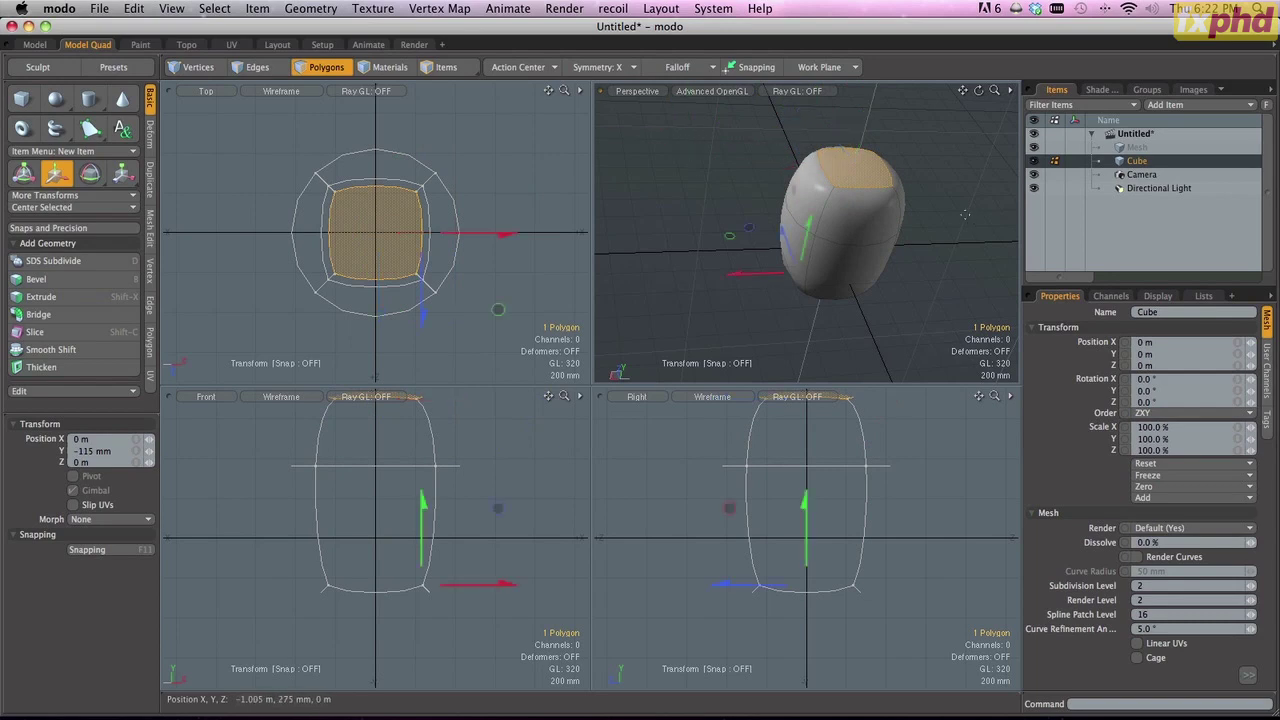
{"action": "left_click", "coordinate": [942, 206]}
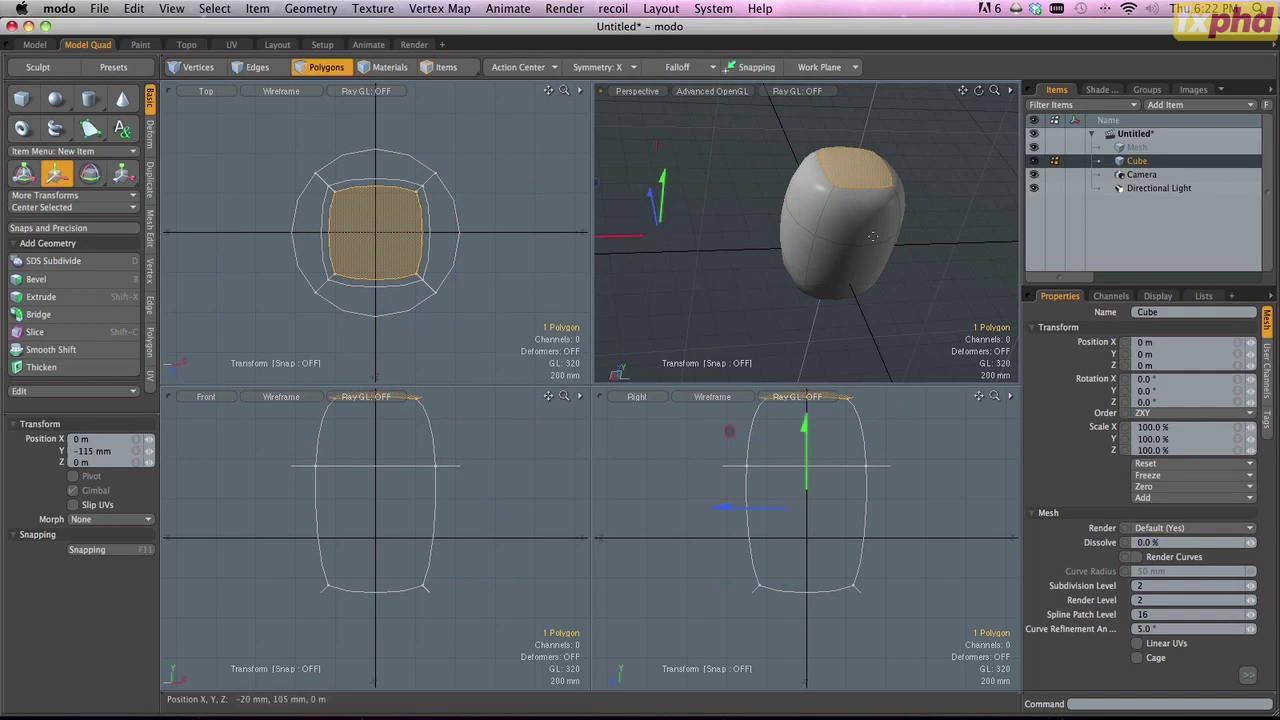
{"action": "left_click", "coordinate": [959, 240]}
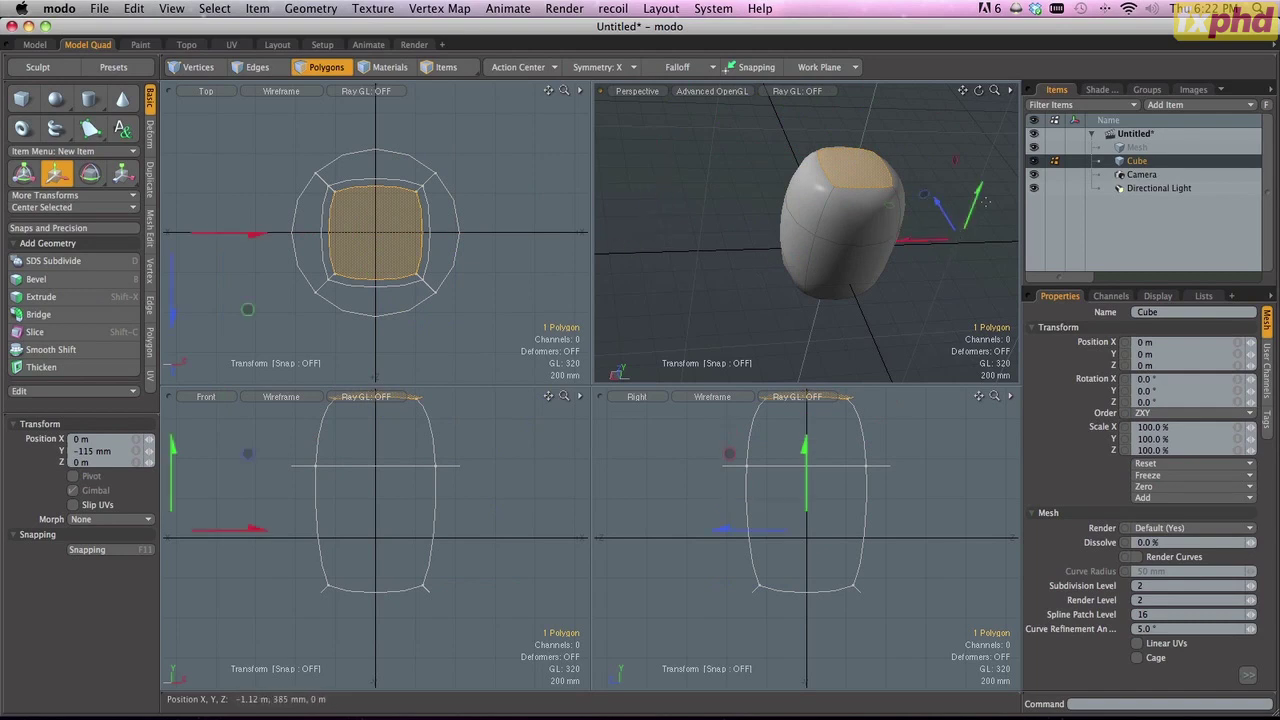
{"action": "mouse_move", "coordinate": [985, 202]}
{"action": "left_mouse_down"}
{"action": "mouse_move", "coordinate": [983, 170]}
{"action": "mouse_move", "coordinate": [984, 225]}
{"action": "mouse_move", "coordinate": [980, 178]}
{"action": "left_mouse_up"}
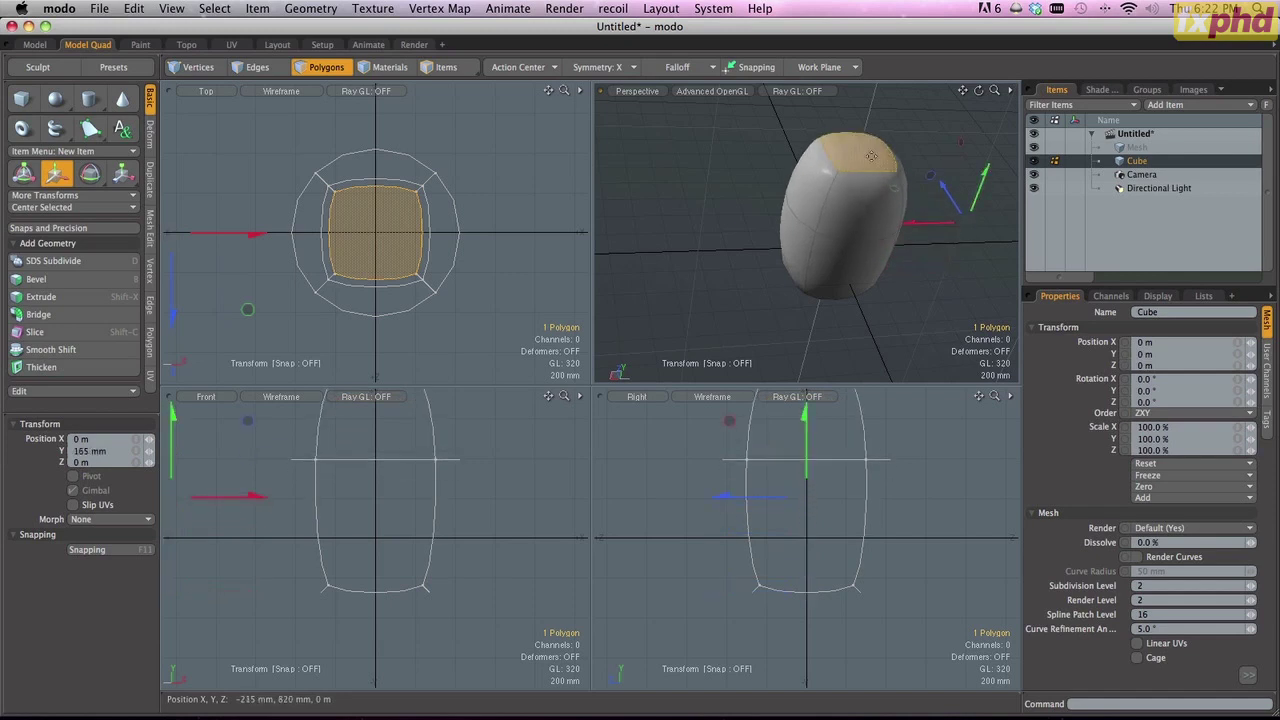
- Try moving the top polygon vertically with the handle placed on the mesh's opposite side, and undo it
{"action": "left_click", "coordinate": [701, 235]}
{"action": "mouse_move", "coordinate": [687, 194]}
{"action": "left_mouse_down"}
{"action": "mouse_move", "coordinate": [731, 314]}
{"action": "mouse_move", "coordinate": [690, 188]}
{"action": "left_mouse_up"}
{"action": "key", "text": "super+z"}
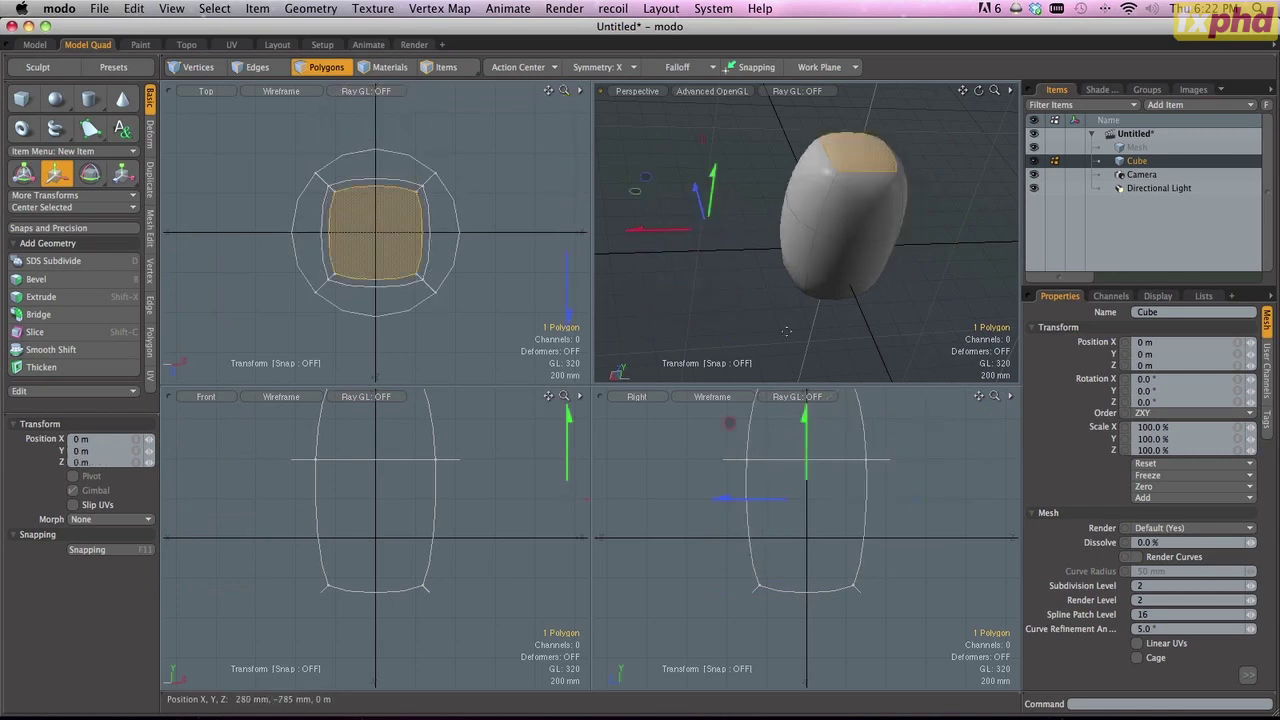
- Place the move handle on the top polygon, reposition it beside the mesh, and raise the polygon to a Y offset of about 285 mm
{"action": "left_click", "coordinate": [860, 148]}
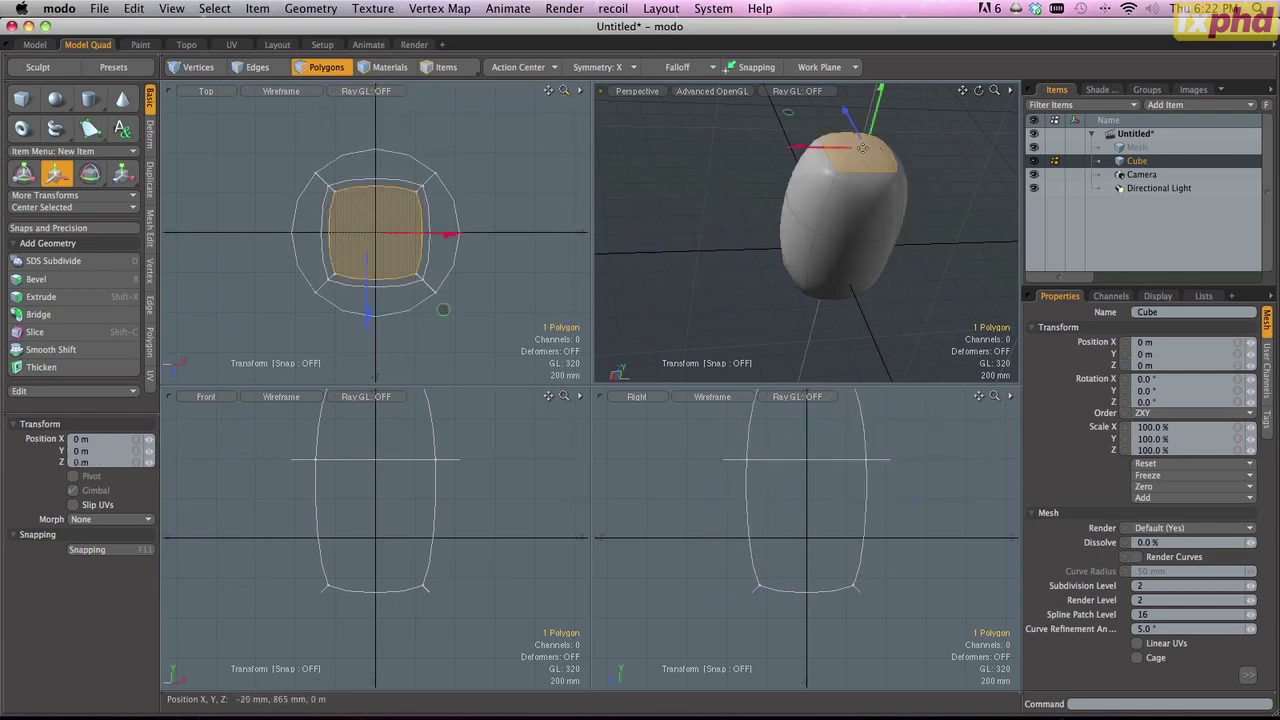
{"action": "left_click", "coordinate": [938, 292]}
{"action": "left_click_drag", "start_coordinate": [957, 263], "coordinate": [960, 240]}
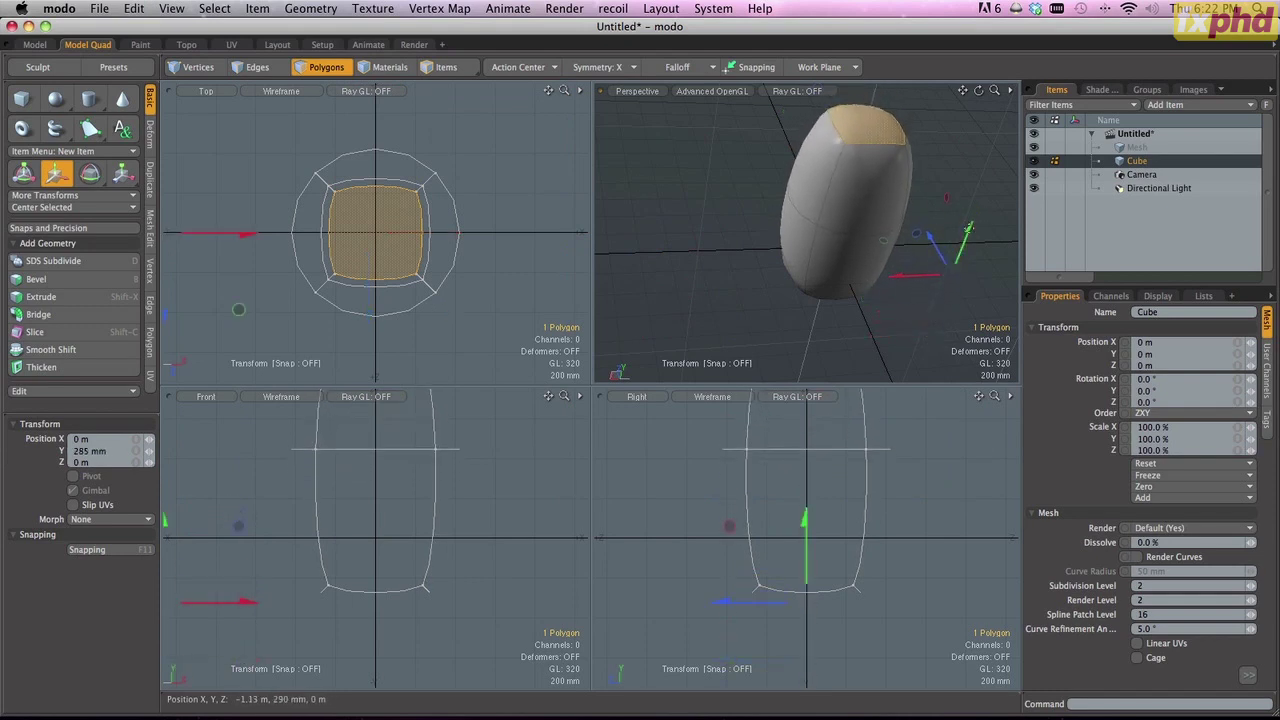
{"action": "key", "text": "space"}
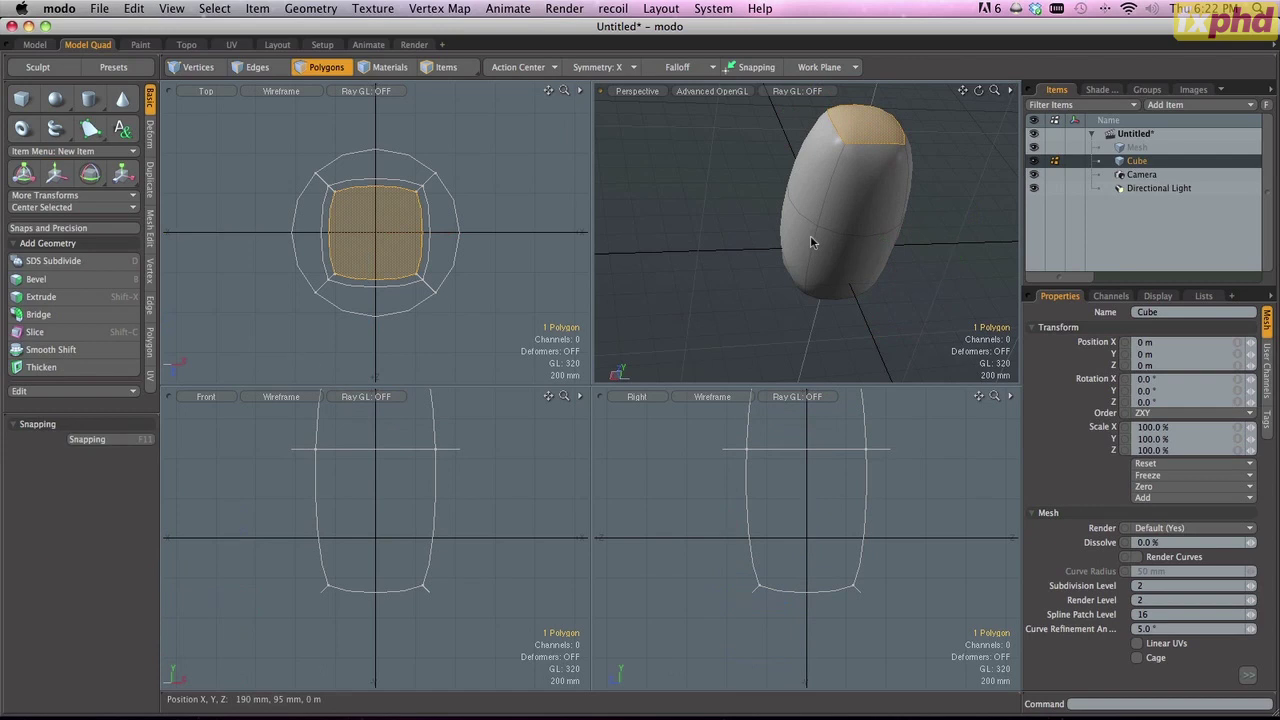
- Cycle from vertex selection back to polygon mode and select the mesh's upper side polygon together with its symmetric counterpart
{"action": "key", "text": "1"}
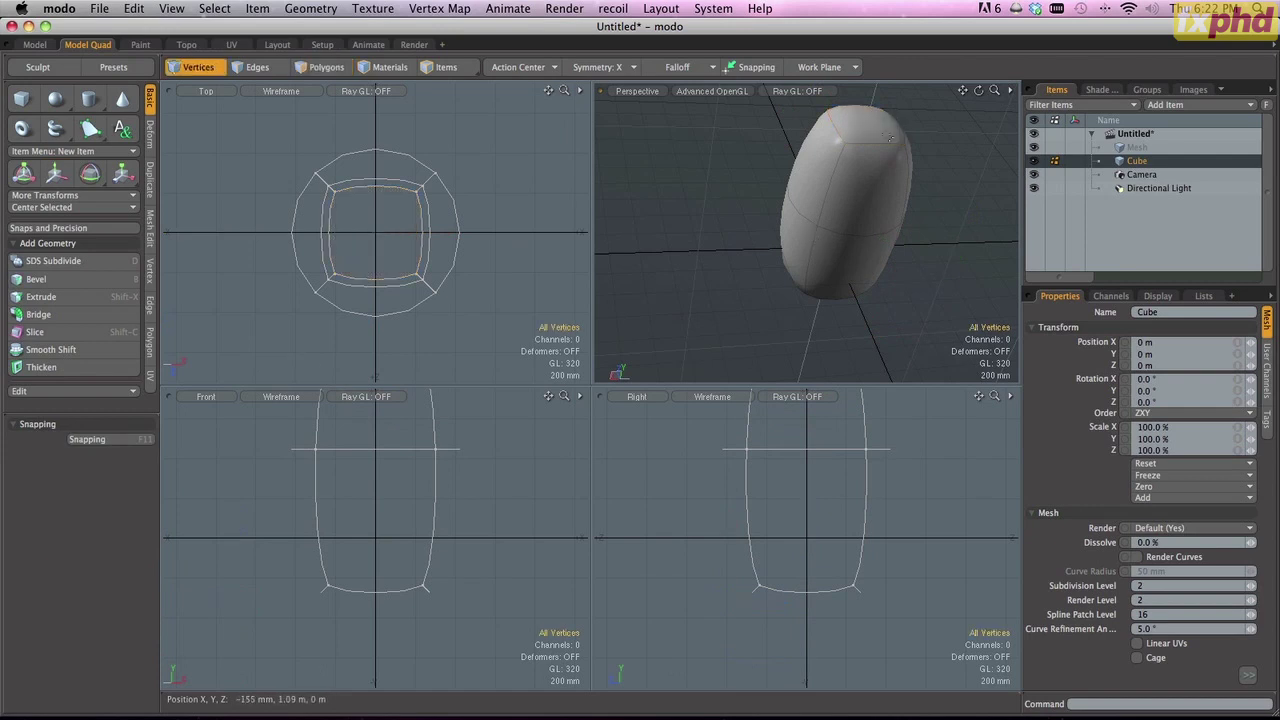
{"action": "key", "text": "space"}
{"action": "key", "text": "space"}
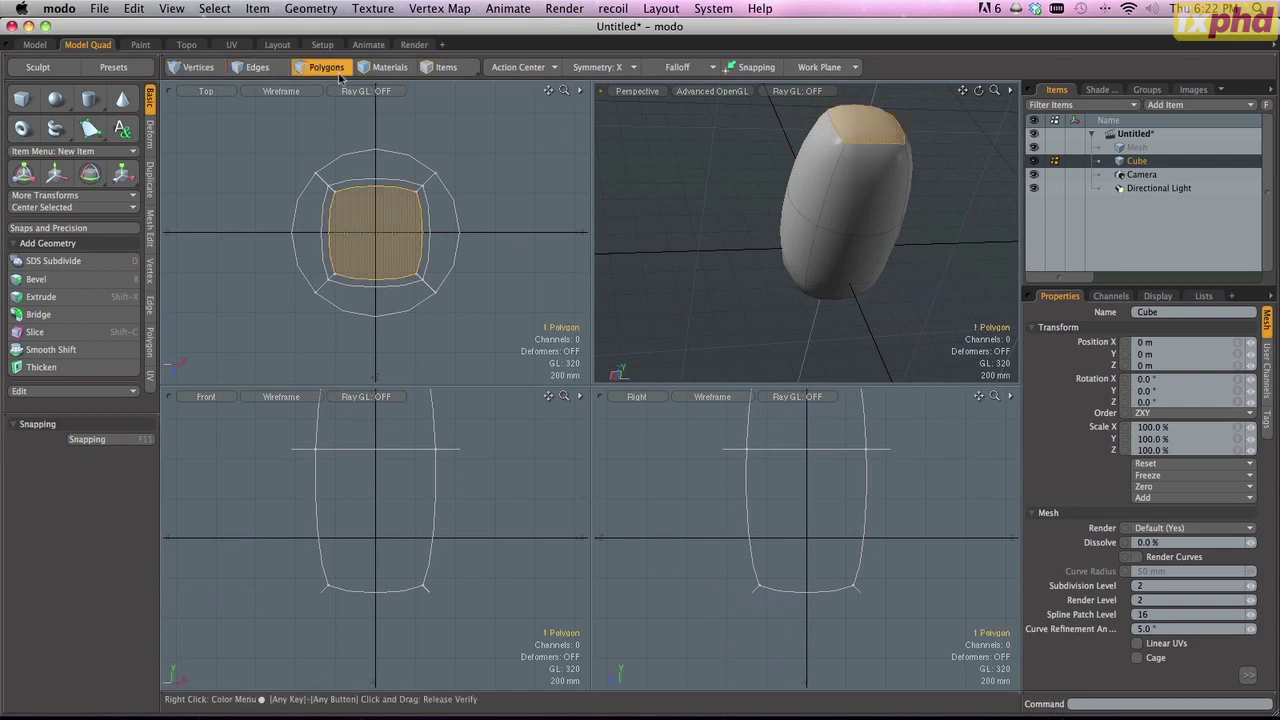
{"action": "left_click", "coordinate": [820, 160]}
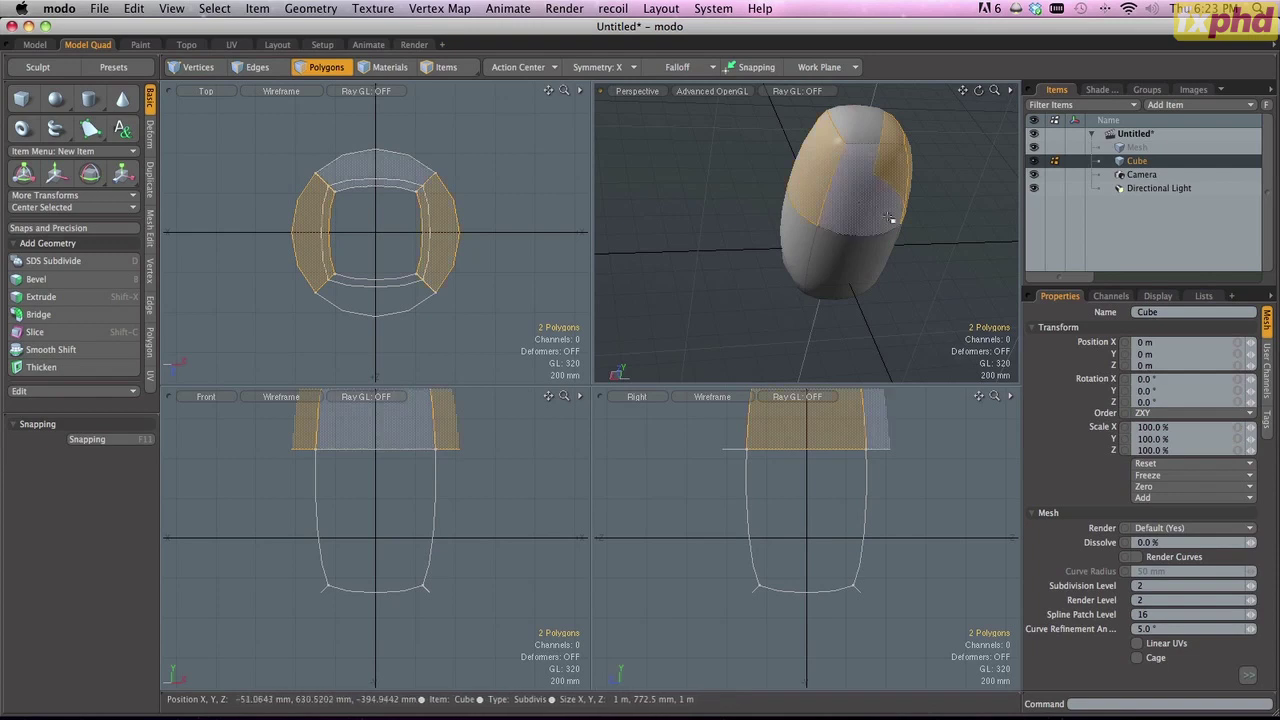
- Bevel the two symmetric upper side polygons outward with a shift of about 70 mm and no inset
{"action": "mouse_move", "coordinate": [889, 217]}
{"action": "left_mouse_down", "text": "alt"}
{"action": "mouse_move", "coordinate": [806, 209]}
{"action": "mouse_move", "coordinate": [900, 251]}
{"action": "mouse_move", "coordinate": [973, 263]}
{"action": "mouse_move", "coordinate": [749, 237]}
{"action": "mouse_move", "coordinate": [897, 229]}
{"action": "left_mouse_up", "text": "alt"}
{"action": "left_click_drag", "start_coordinate": [790, 200], "coordinate": [874, 170], "text": "alt"}
{"action": "left_click_drag", "start_coordinate": [787, 222], "coordinate": [762, 177], "text": "alt"}
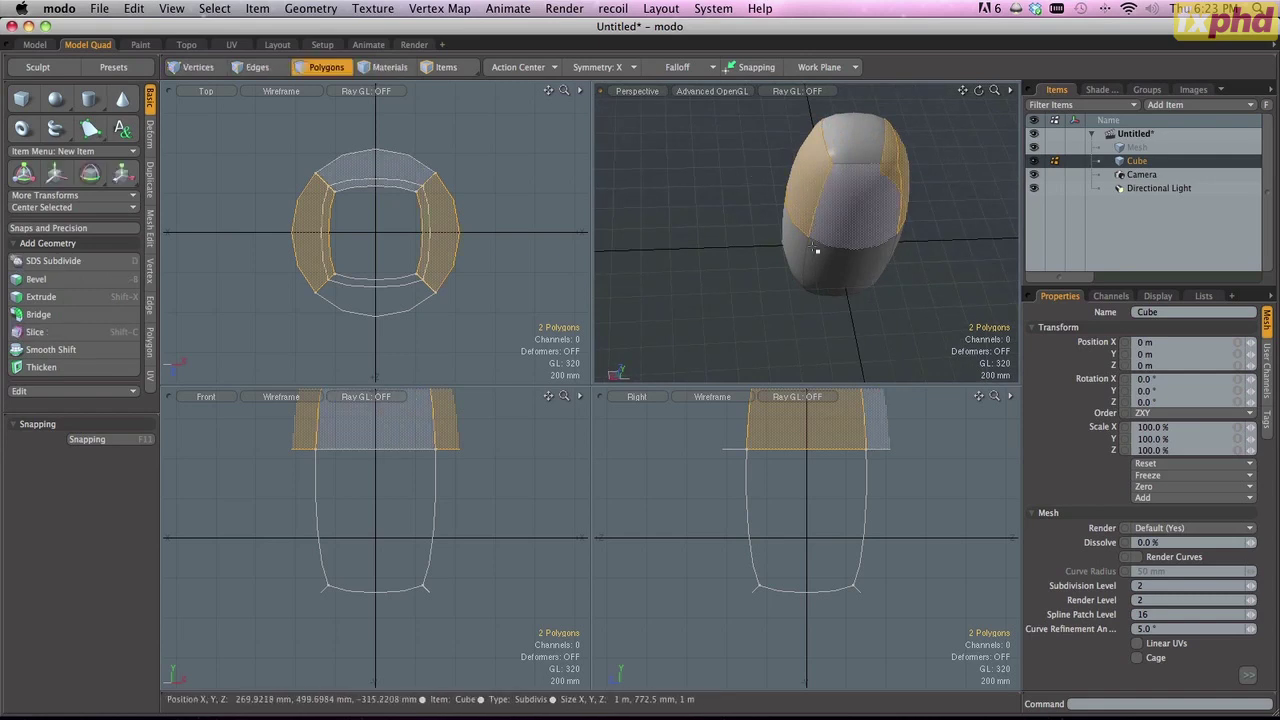
{"action": "key", "text": "b"}
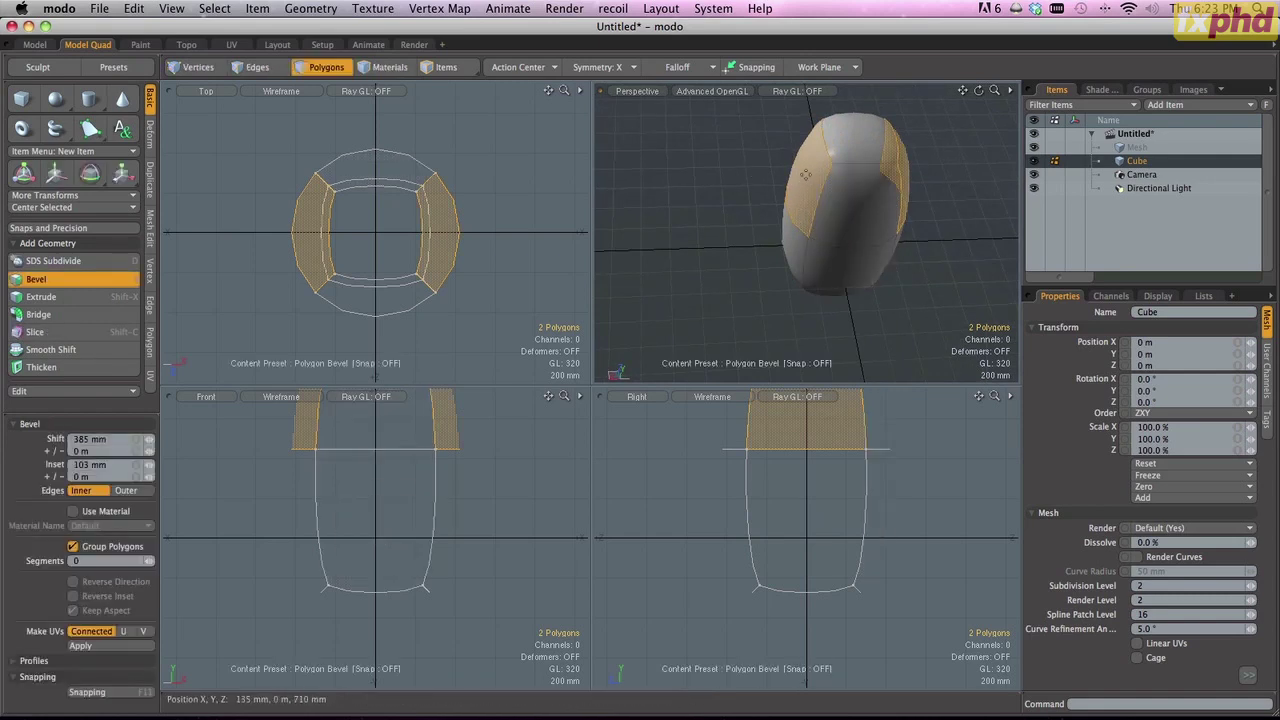
{"action": "left_click_drag", "start_coordinate": [806, 175], "coordinate": [808, 178]}
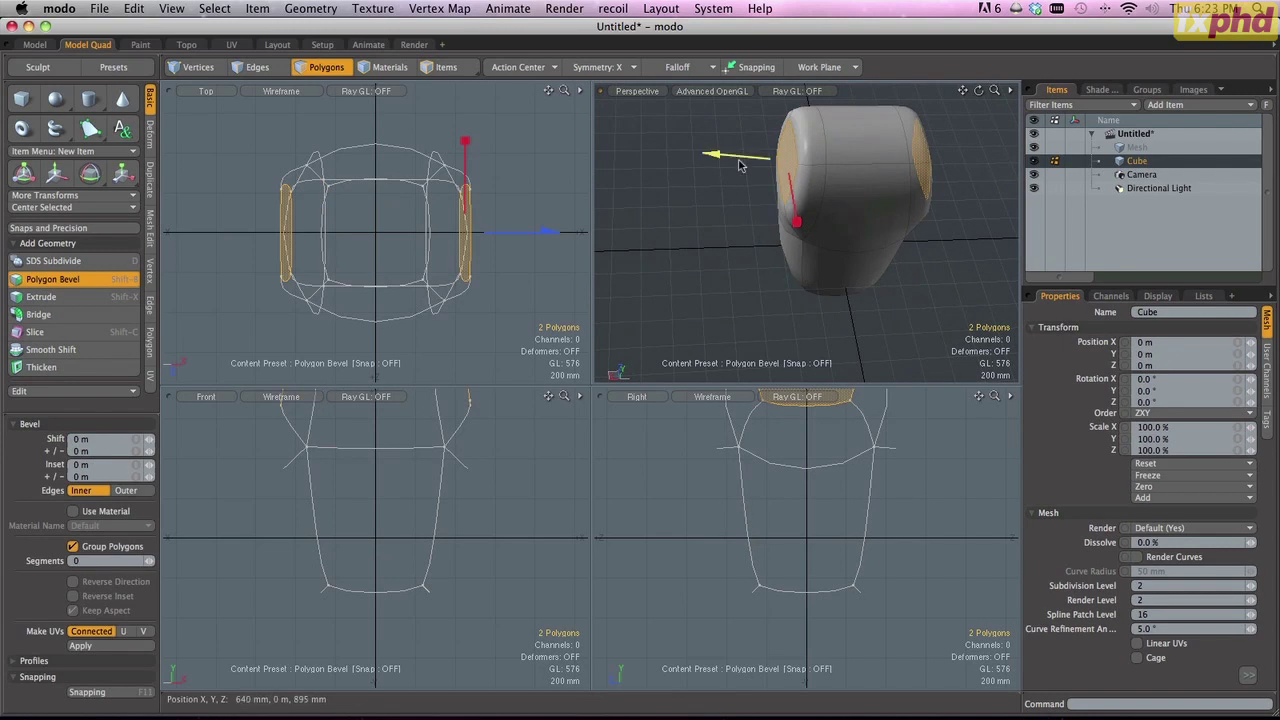
{"action": "mouse_move", "coordinate": [707, 153]}
{"action": "left_mouse_down"}
{"action": "mouse_move", "coordinate": [680, 145]}
{"action": "mouse_move", "coordinate": [729, 155]}
{"action": "left_mouse_up"}
{"action": "key", "text": "space"}
- Bevel the two side polygons again with a shift of about 580 mm to extend them into arms
{"action": "key", "text": "b"}
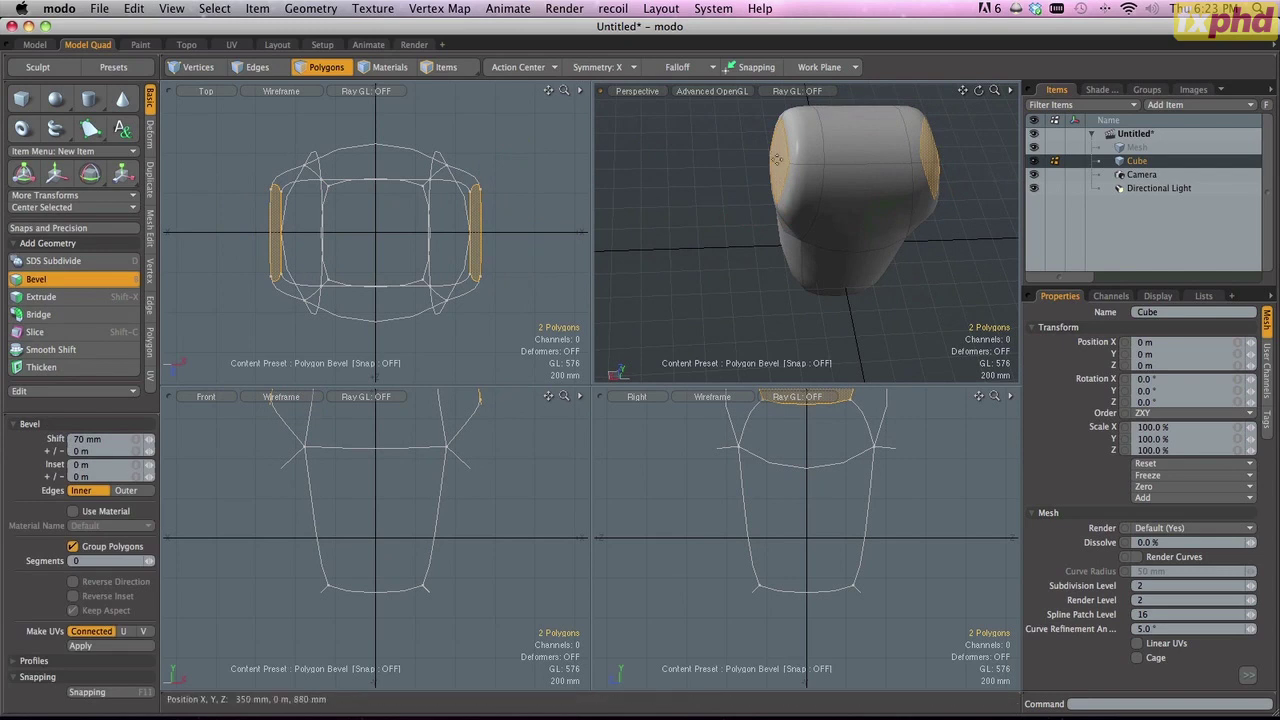
{"action": "left_click", "coordinate": [776, 160]}
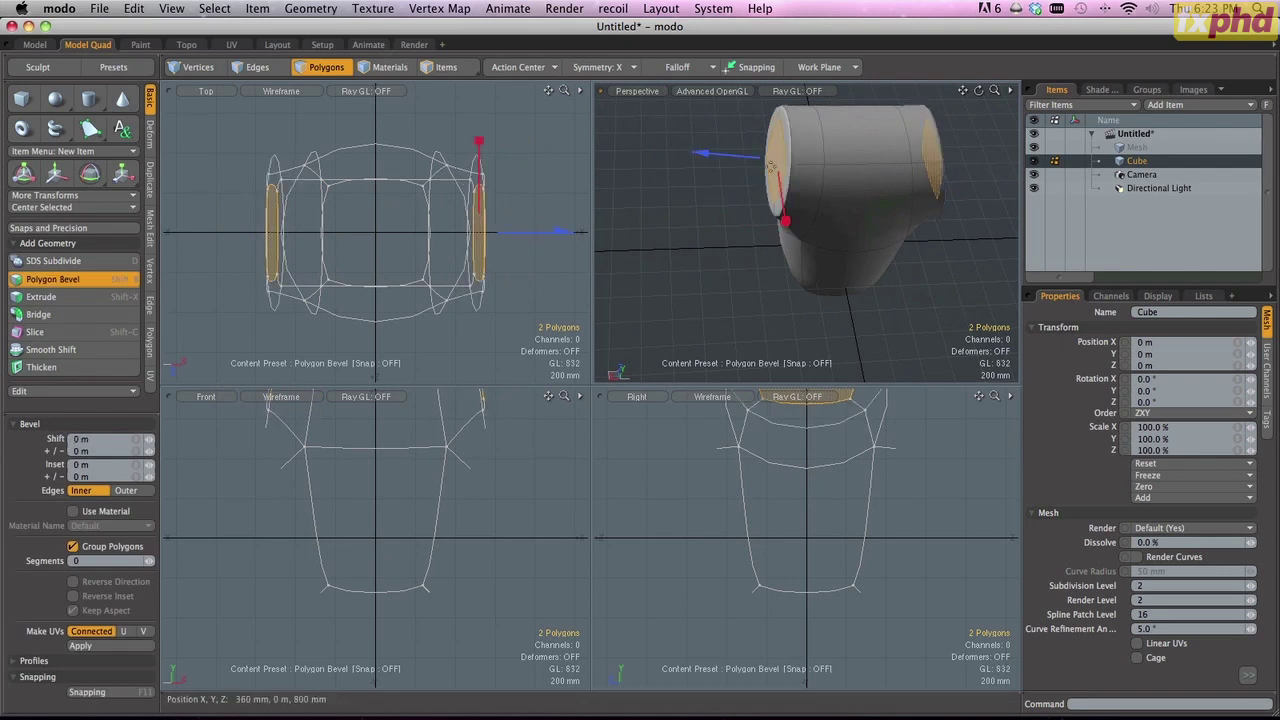
{"action": "left_click_drag", "start_coordinate": [735, 160], "coordinate": [658, 155]}
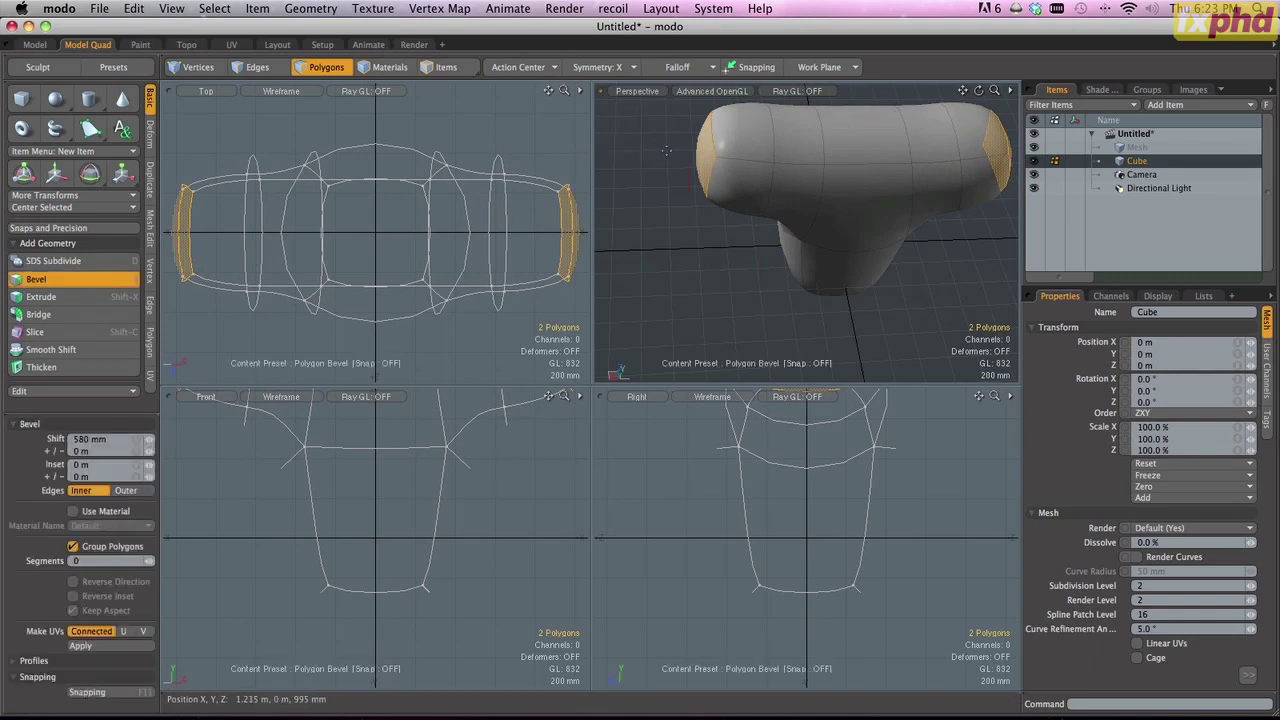
- Add another bevel at both arm ends with a shift of about 445 mm and an inset of about 305 mm
{"action": "left_click_drag", "start_coordinate": [703, 152], "coordinate": [608, 185]}
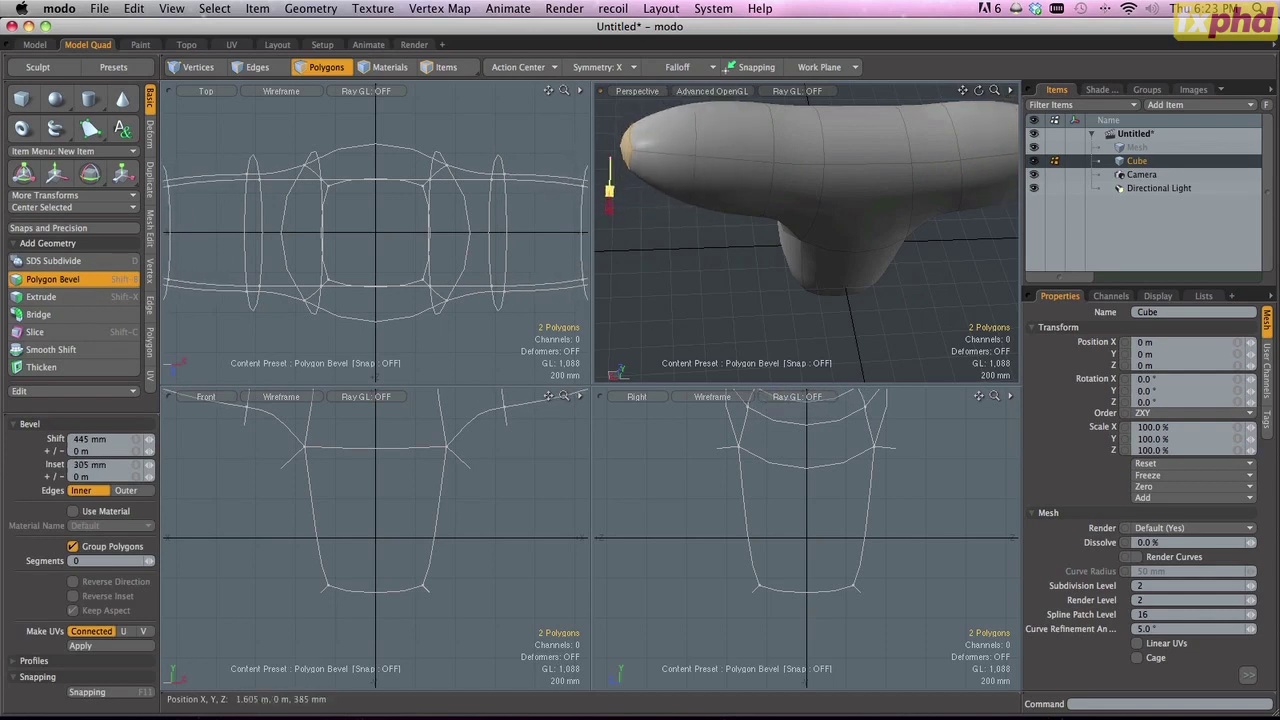
{"action": "left_click_drag", "start_coordinate": [845, 120], "coordinate": [852, 66], "text": "alt"}
{"action": "left_click_drag", "start_coordinate": [800, 170], "coordinate": [794, 366], "text": "alt"}
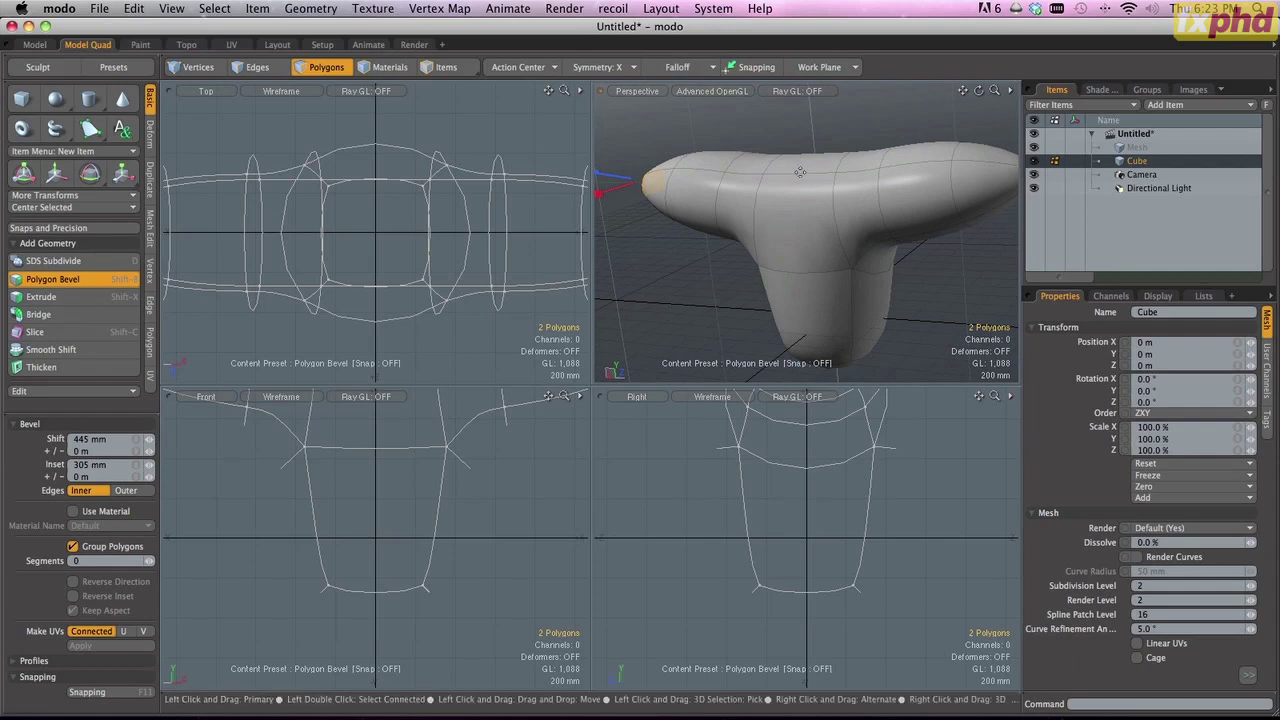
- Select the edge loop around the arm near the body and move it and its mirrored loop about 100 mm inward along X
{"action": "left_click", "coordinate": [257, 67]}
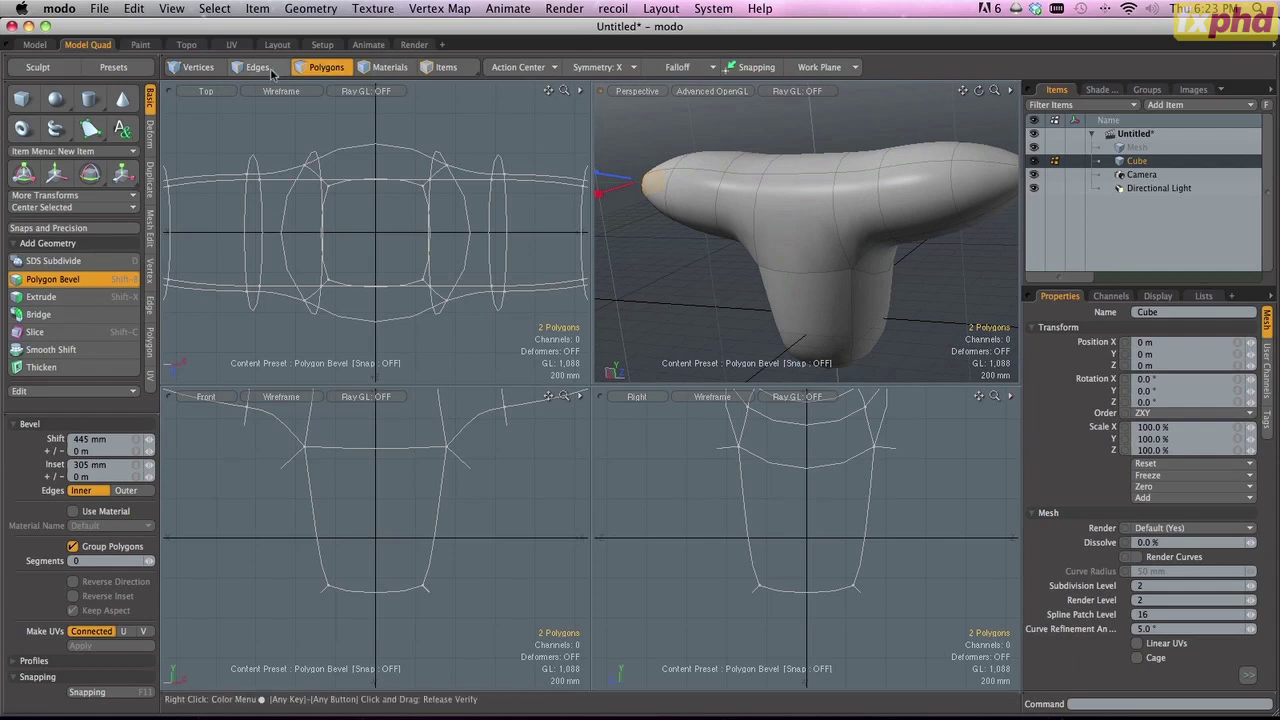
{"action": "double_click", "coordinate": [720, 195]}
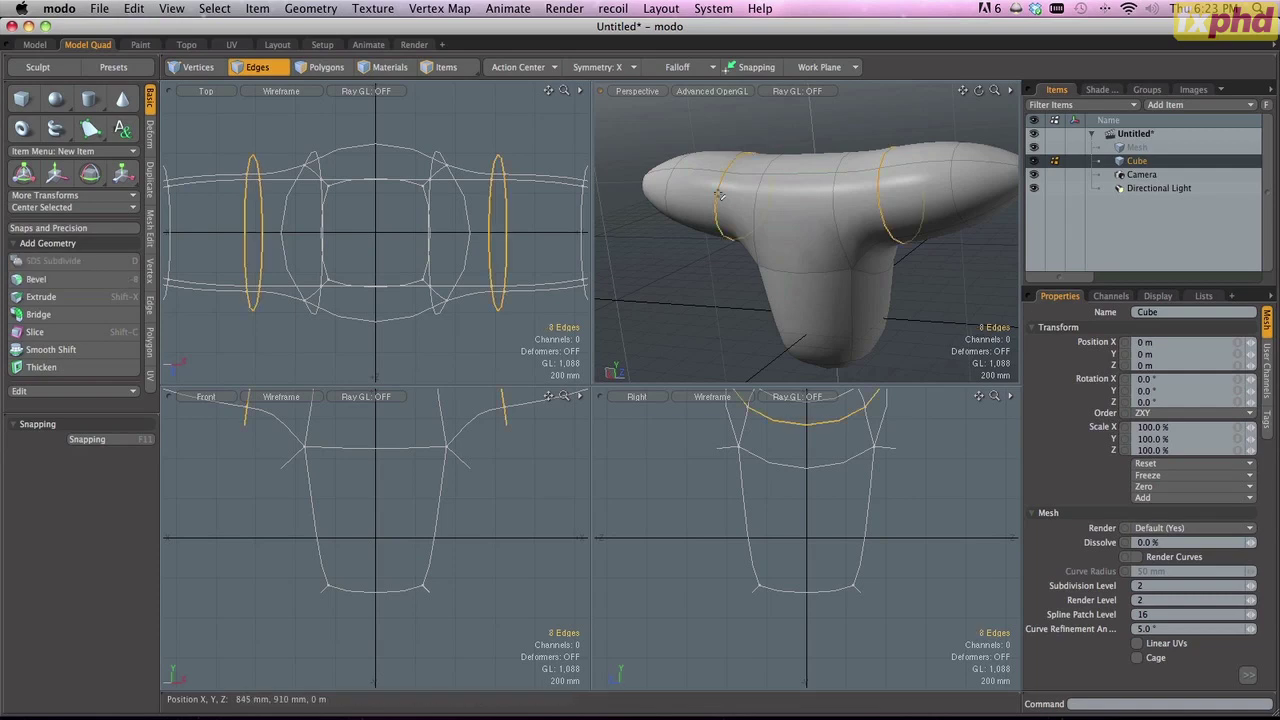
{"action": "key", "text": "w"}
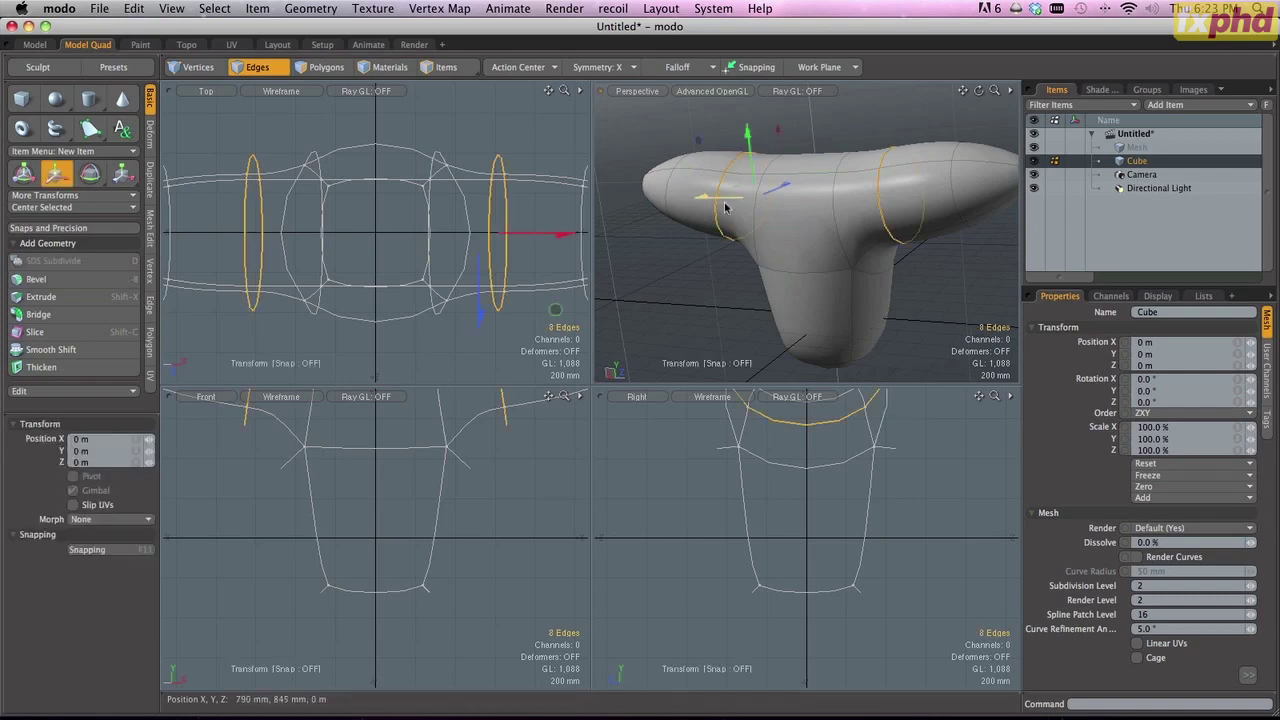
{"action": "mouse_move", "coordinate": [740, 201]}
{"action": "left_mouse_down"}
{"action": "mouse_move", "coordinate": [675, 188]}
{"action": "mouse_move", "coordinate": [805, 198]}
{"action": "mouse_move", "coordinate": [735, 204]}
{"action": "left_mouse_up"}
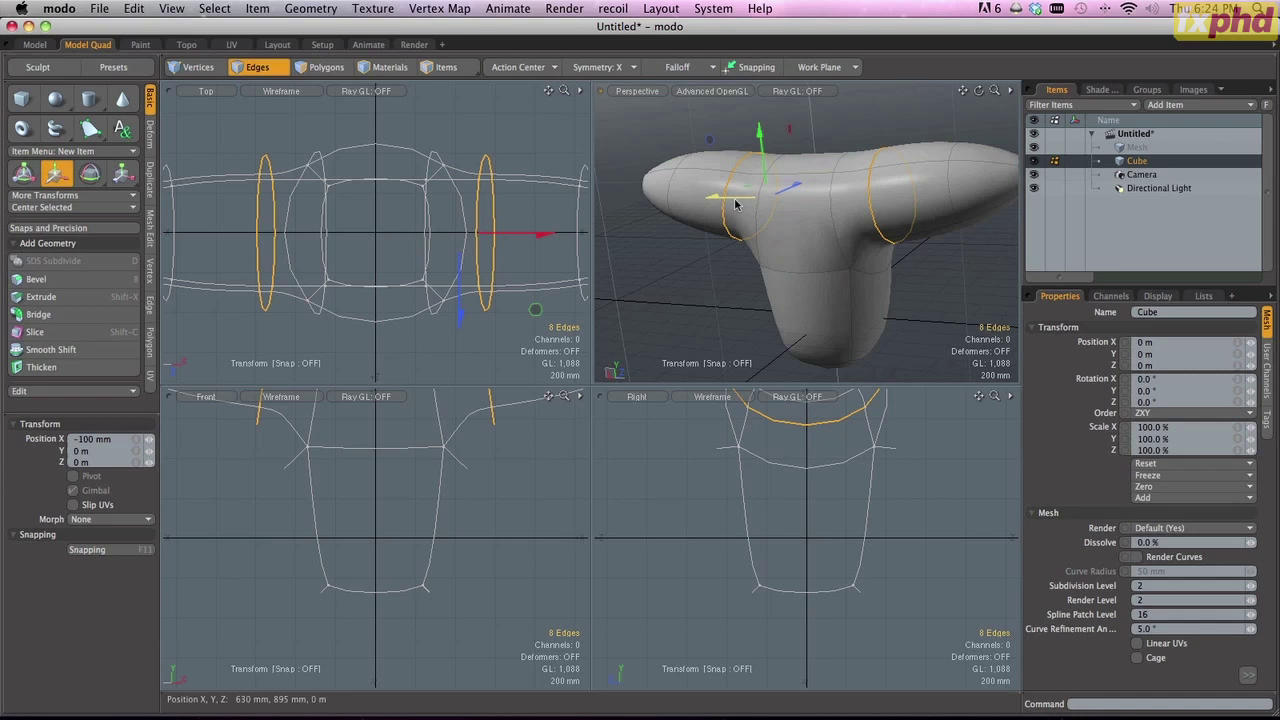
{"action": "key", "text": "alt"}
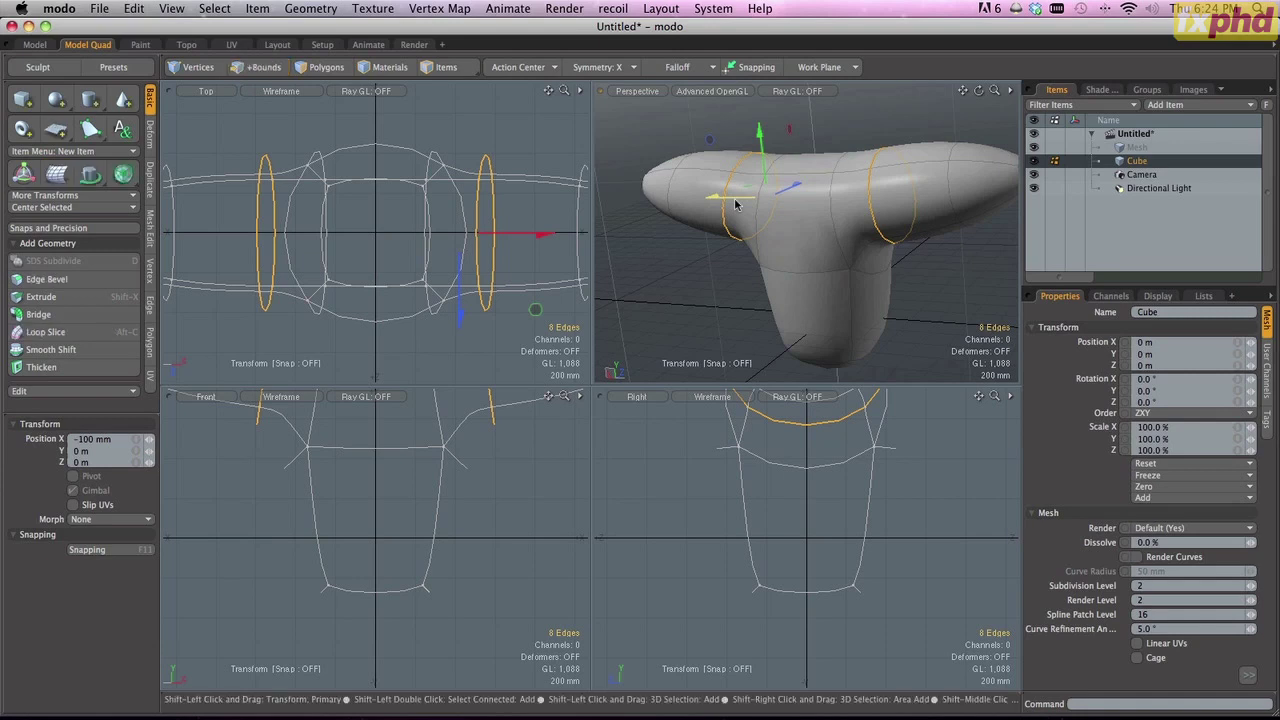